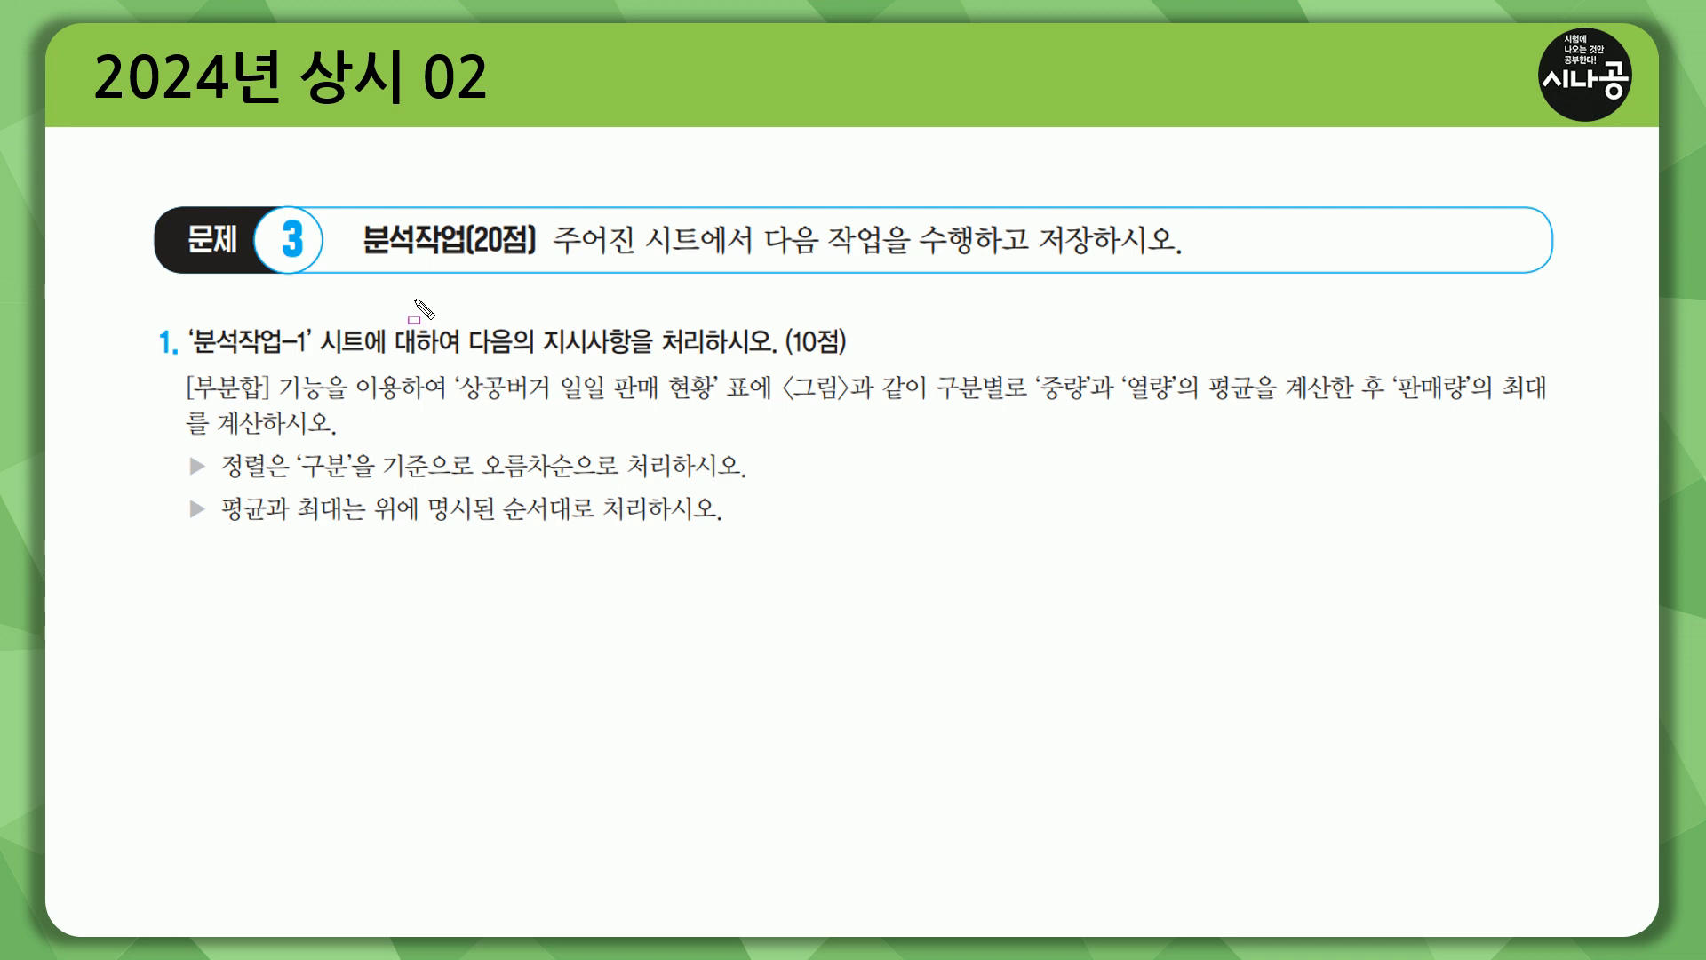
# Review the 분석작업-1 sheet's table and the instructions for subtotalling it by 구분 with averages and maximums.
pyautogui.moveTo(364, 262)
pyautogui.mouseDown()
pyautogui.moveTo(462, 263)
pyautogui.moveTo(463, 214)
pyautogui.moveTo(489, 264)
pyautogui.moveTo(538, 265)
pyautogui.mouseUp()
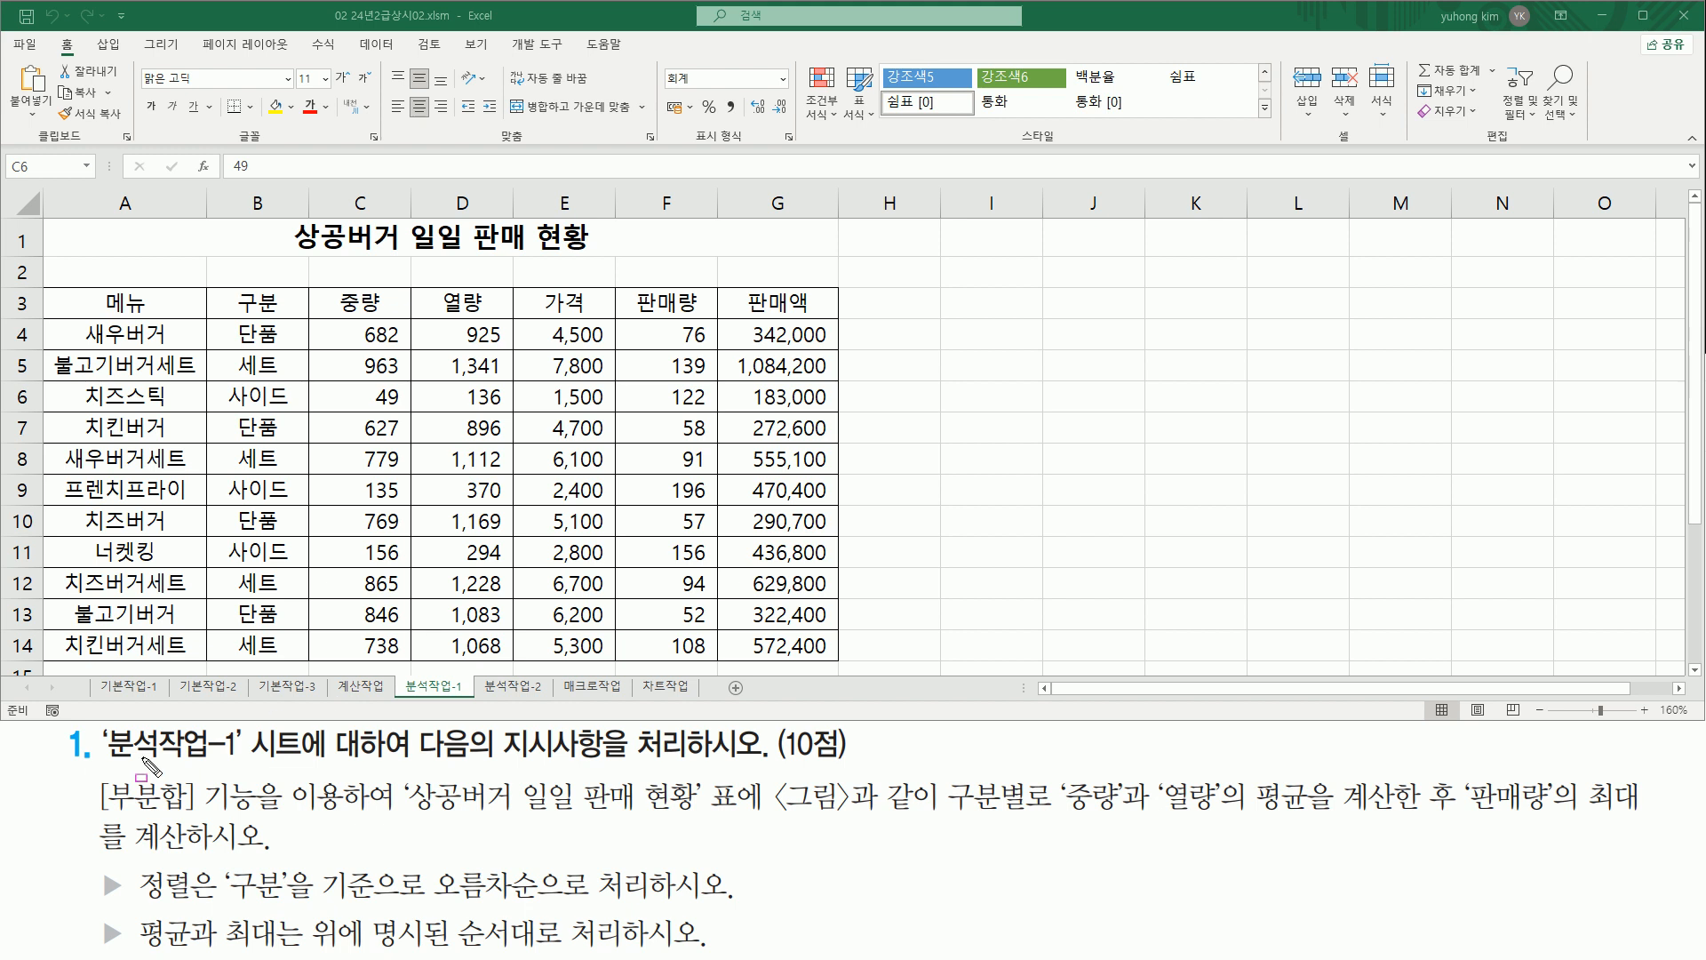
pyautogui.moveTo(105, 761); pyautogui.dragTo(239, 764)
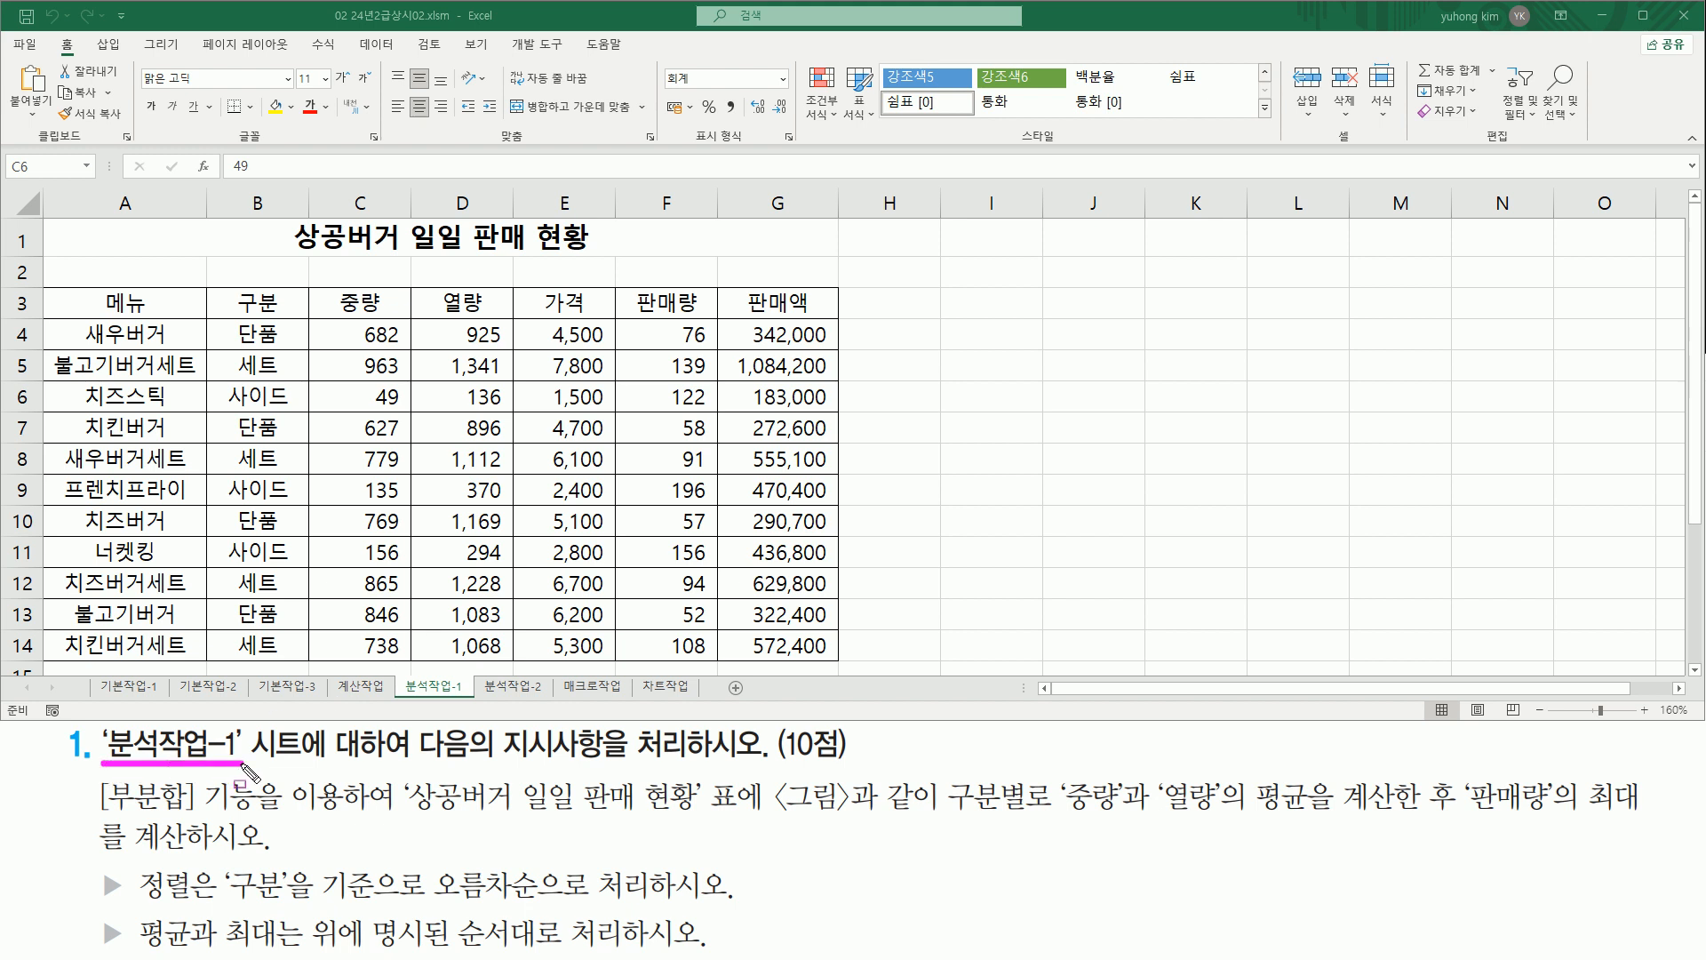
pyautogui.moveTo(625, 761); pyautogui.dragTo(771, 762)
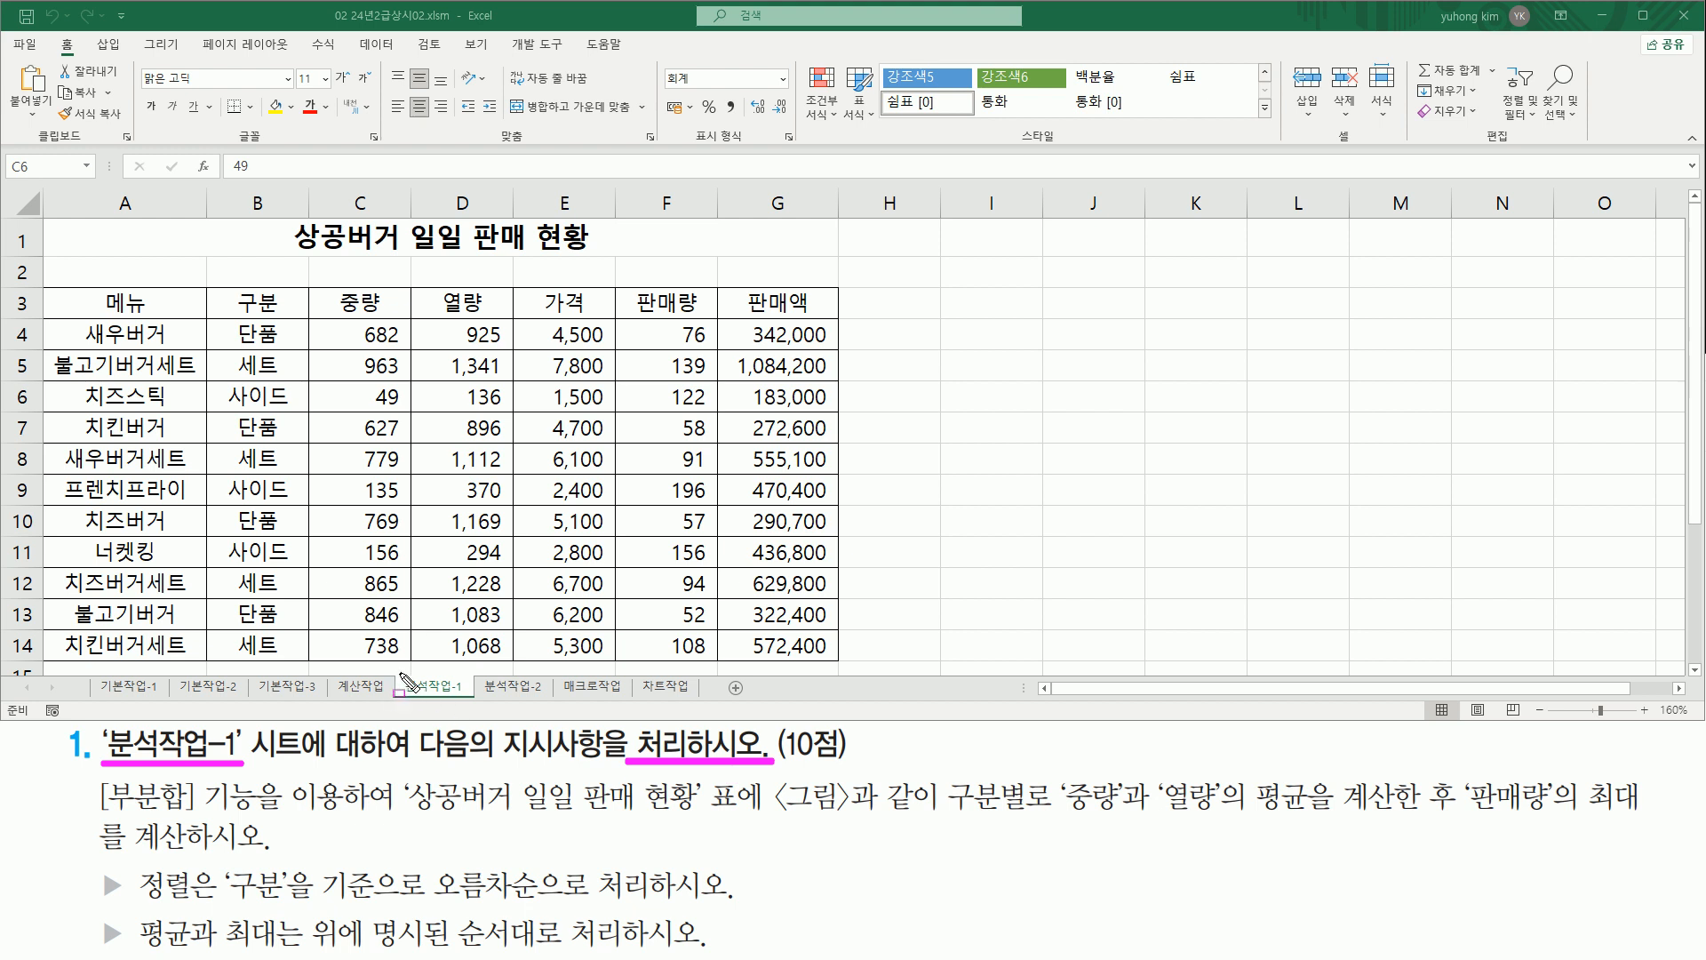
pyautogui.moveTo(416, 689); pyautogui.dragTo(473, 700)
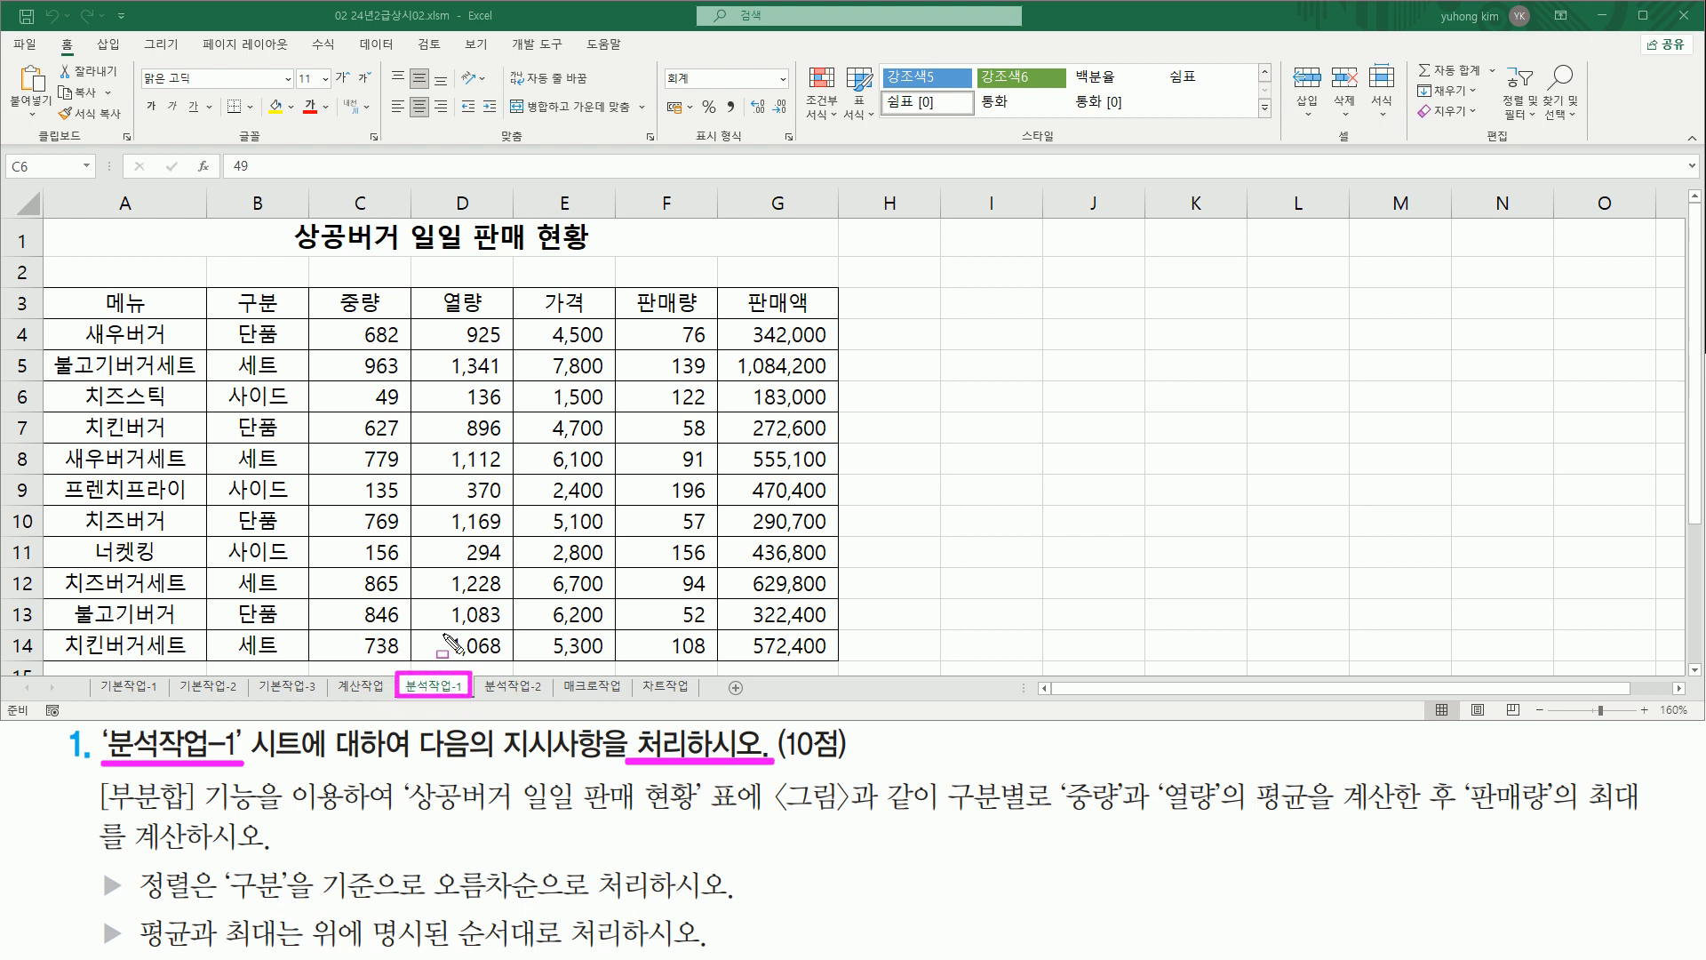
pyautogui.moveTo(40, 289)
pyautogui.mouseDown()
pyautogui.moveTo(497, 609)
pyautogui.moveTo(832, 666)
pyautogui.mouseUp()
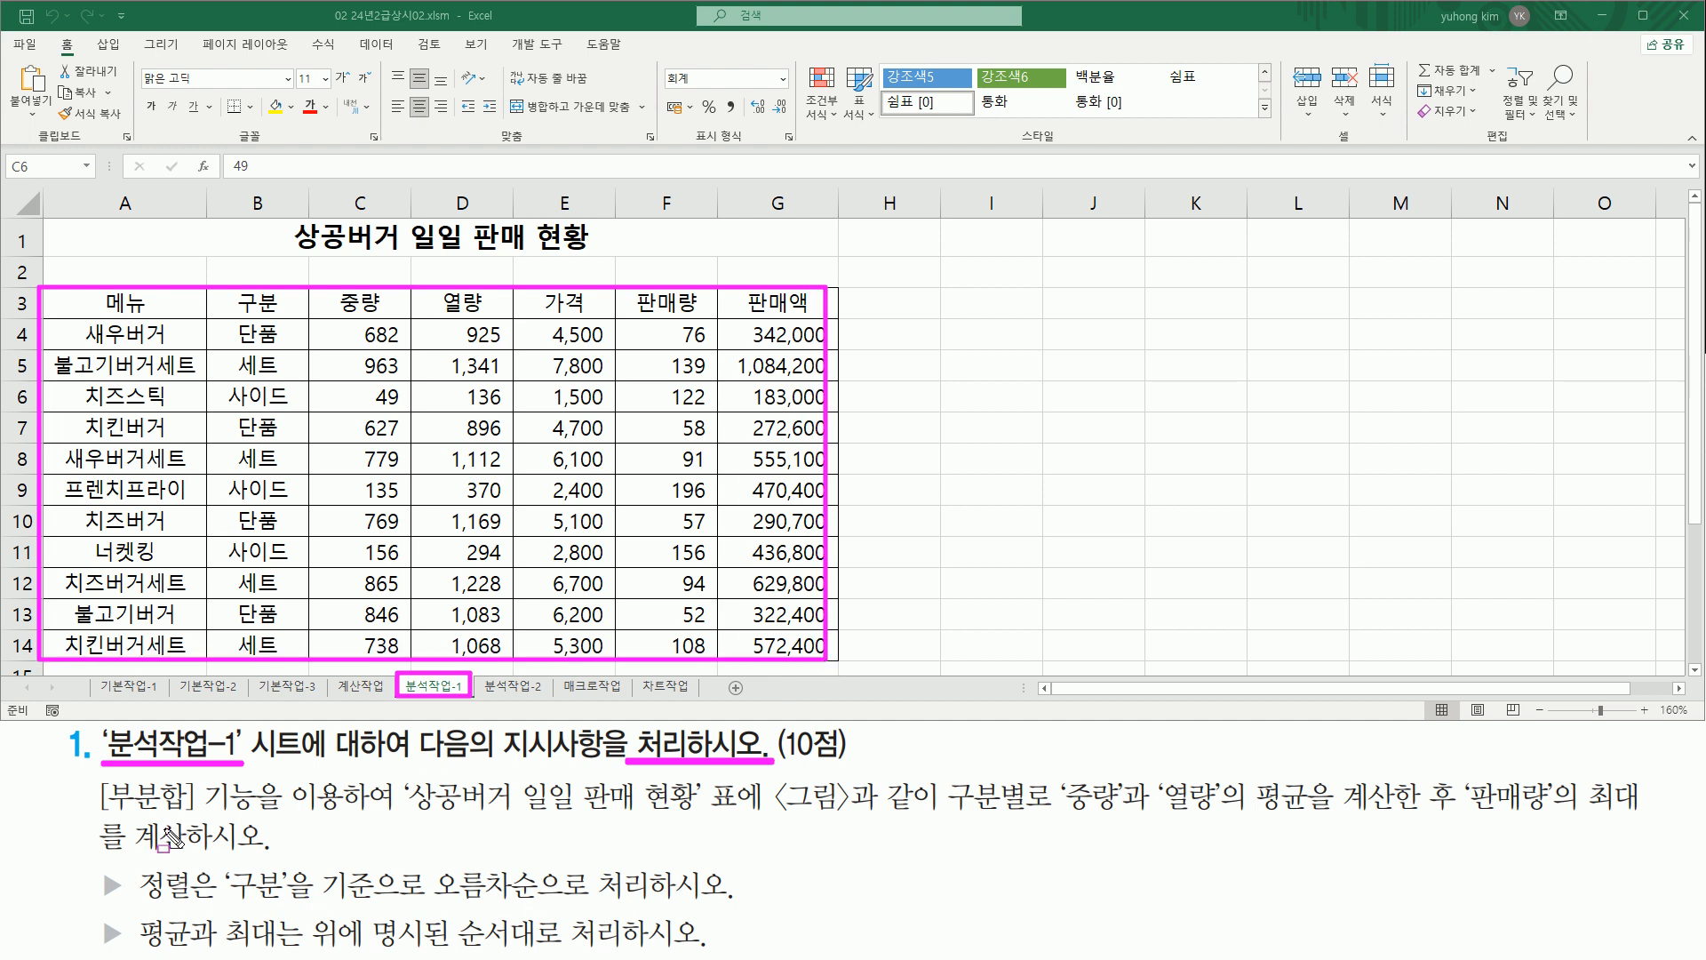
pyautogui.moveTo(89, 810)
pyautogui.mouseDown()
pyautogui.moveTo(258, 811)
pyautogui.moveTo(264, 780)
pyautogui.mouseUp()
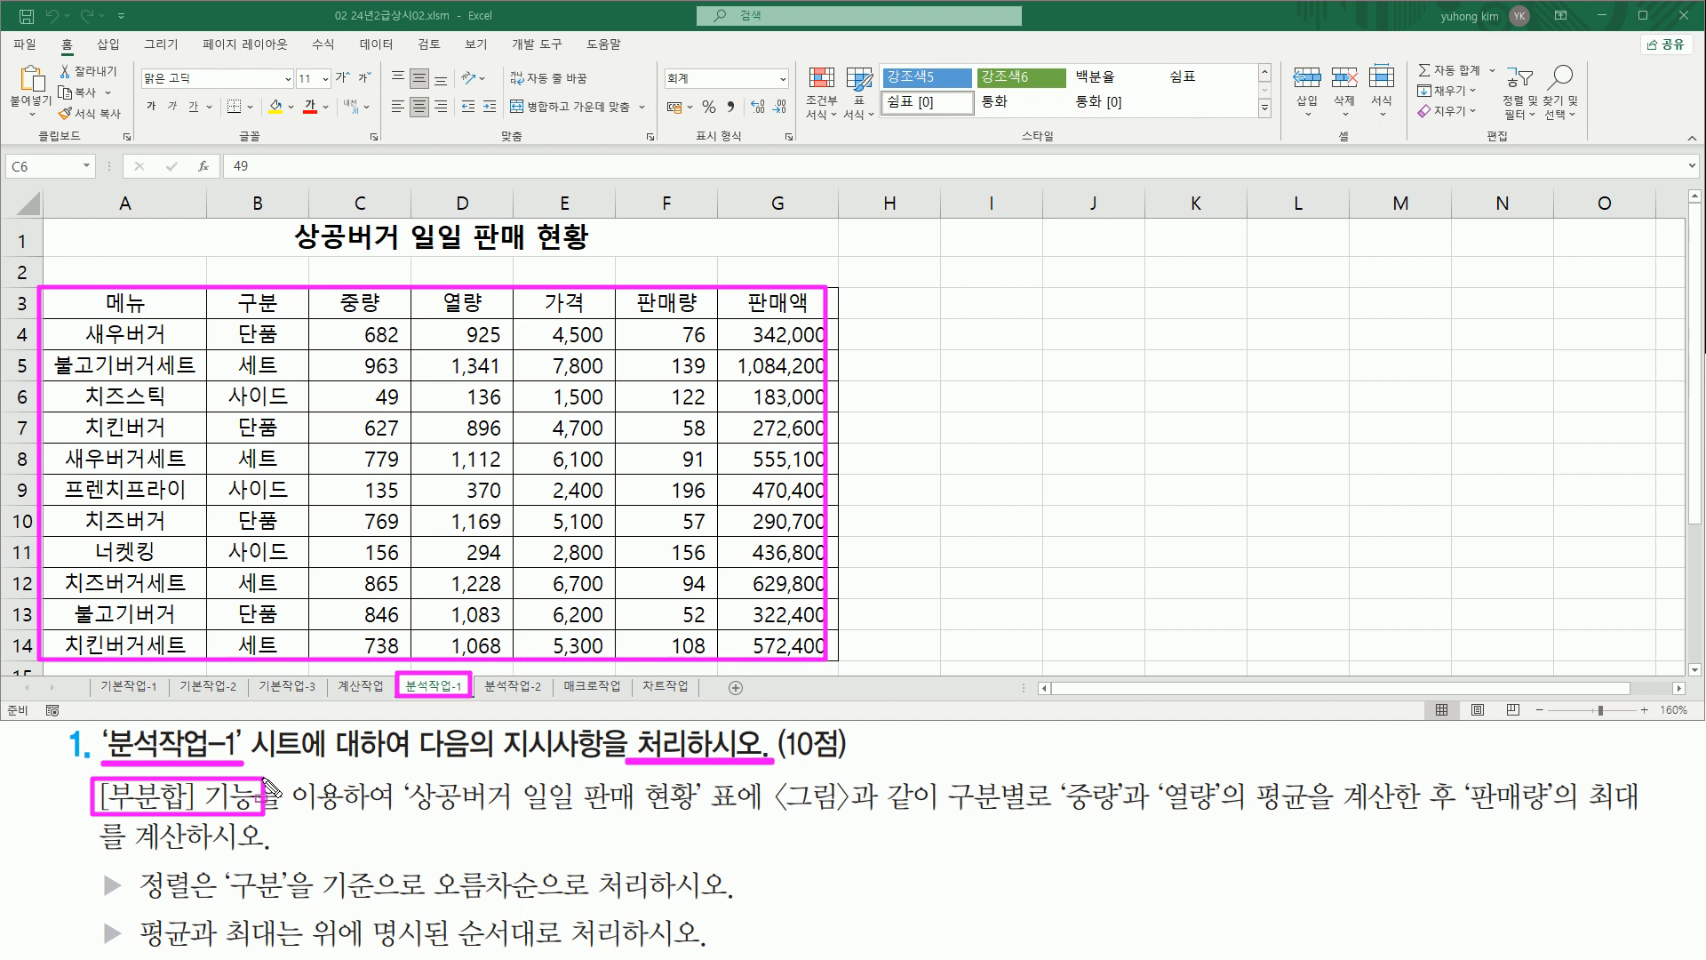
pyautogui.moveTo(404, 813); pyautogui.dragTo(724, 814)
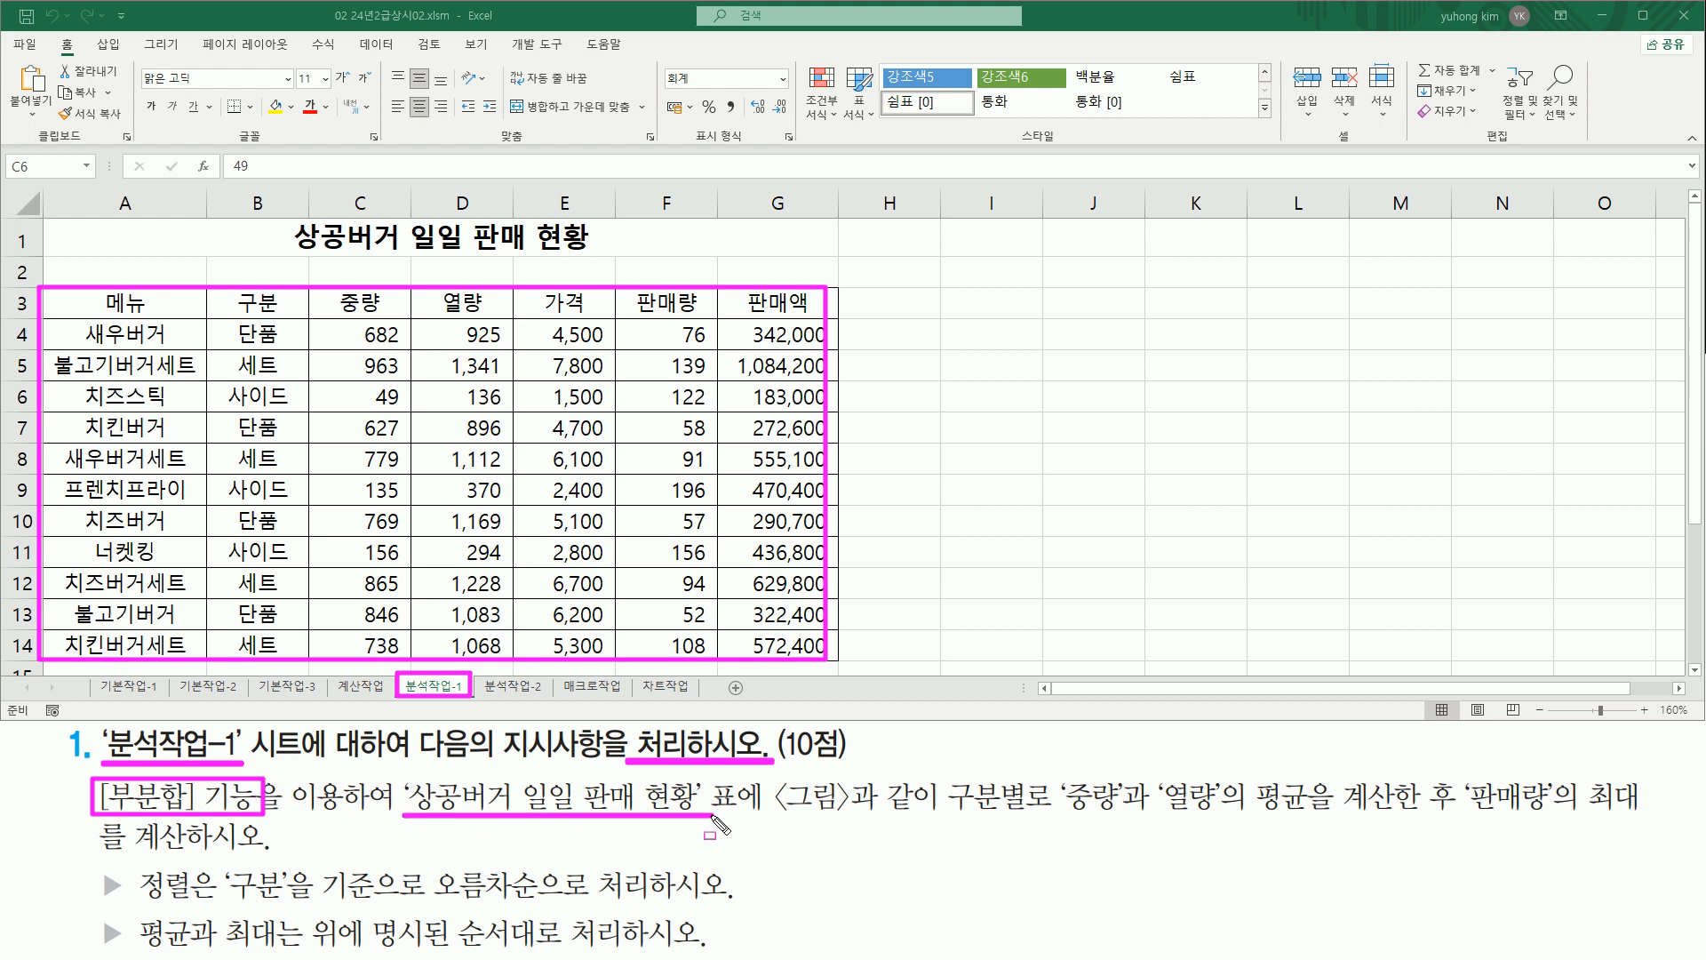
pyautogui.moveTo(766, 818)
pyautogui.mouseDown()
pyautogui.moveTo(1051, 836)
pyautogui.moveTo(1243, 816)
pyautogui.moveTo(1421, 848)
pyautogui.moveTo(1458, 844)
pyautogui.moveTo(1398, 831)
pyautogui.moveTo(1454, 816)
pyautogui.moveTo(1644, 821)
pyautogui.mouseUp()
pyautogui.click(1466, 771)
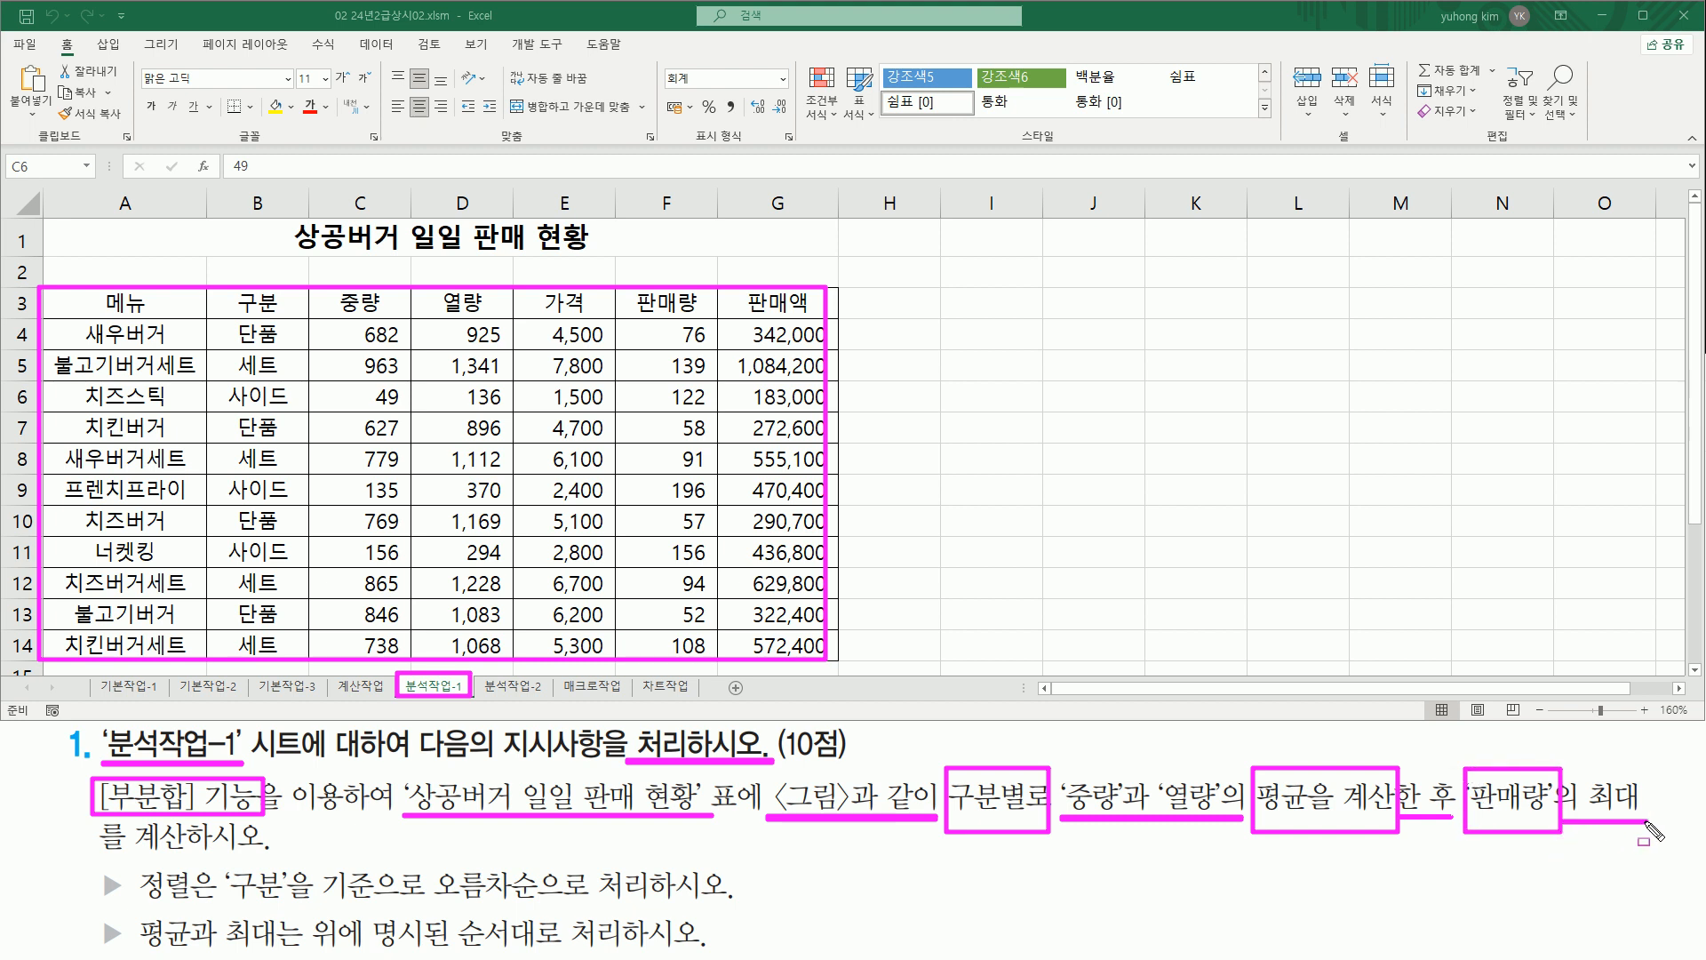
pyautogui.moveTo(93, 855); pyautogui.dragTo(264, 853)
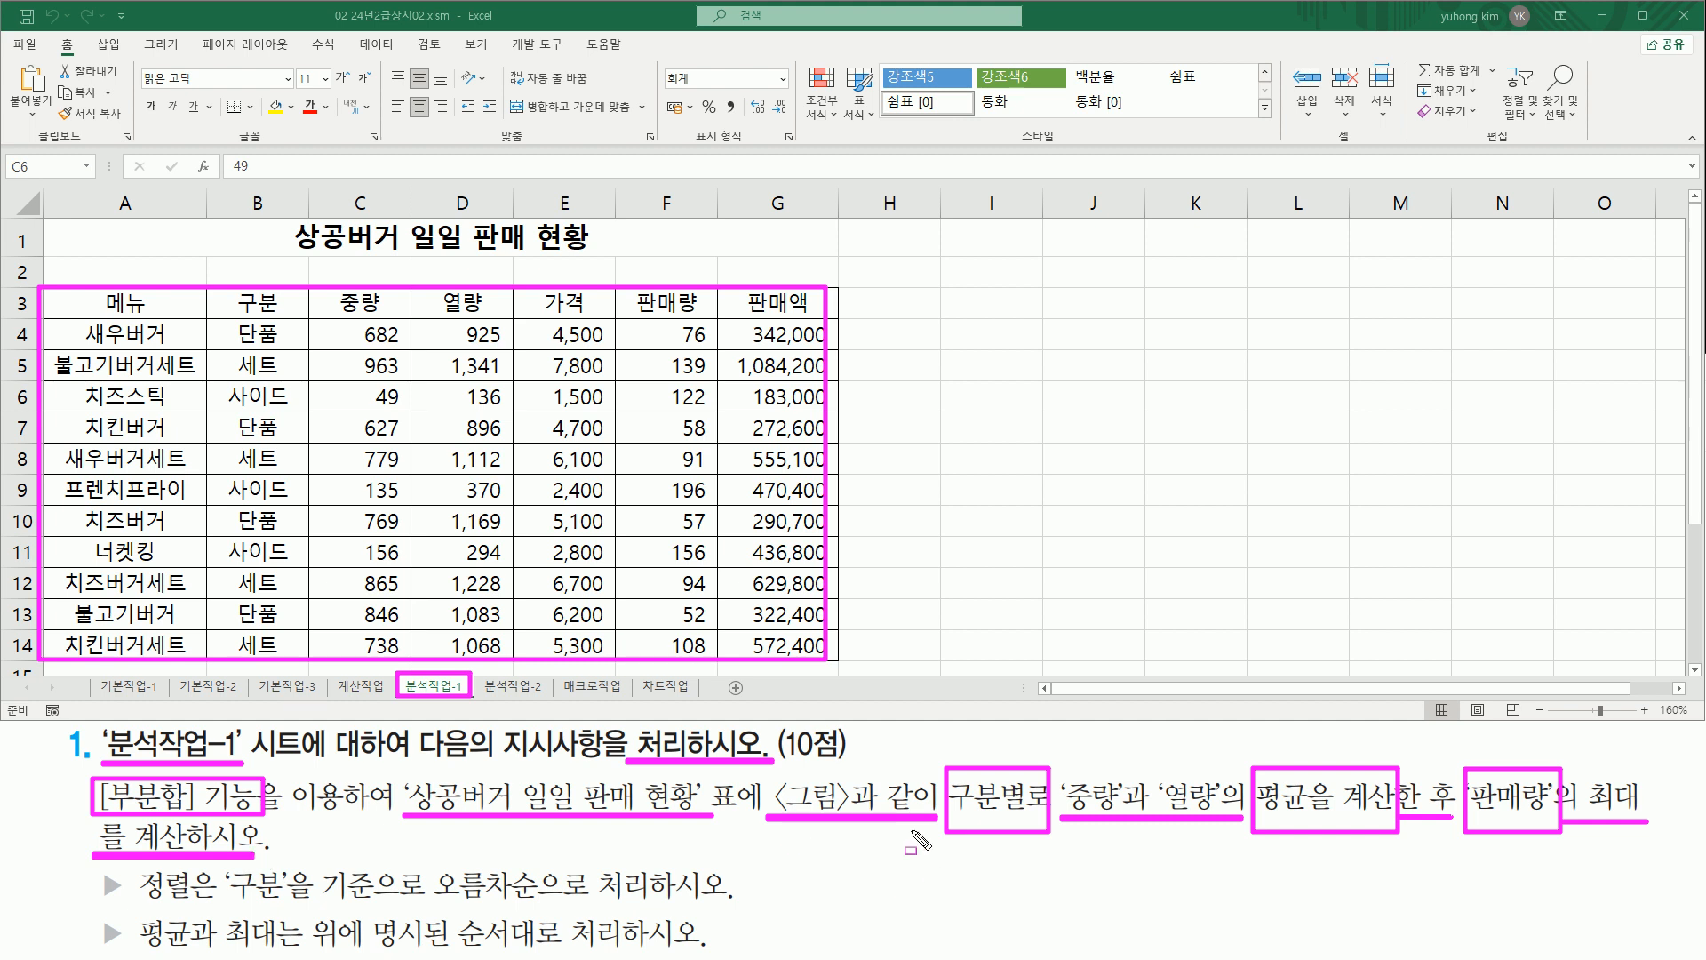
pyautogui.click(853, 797)
pyautogui.press('Escape')
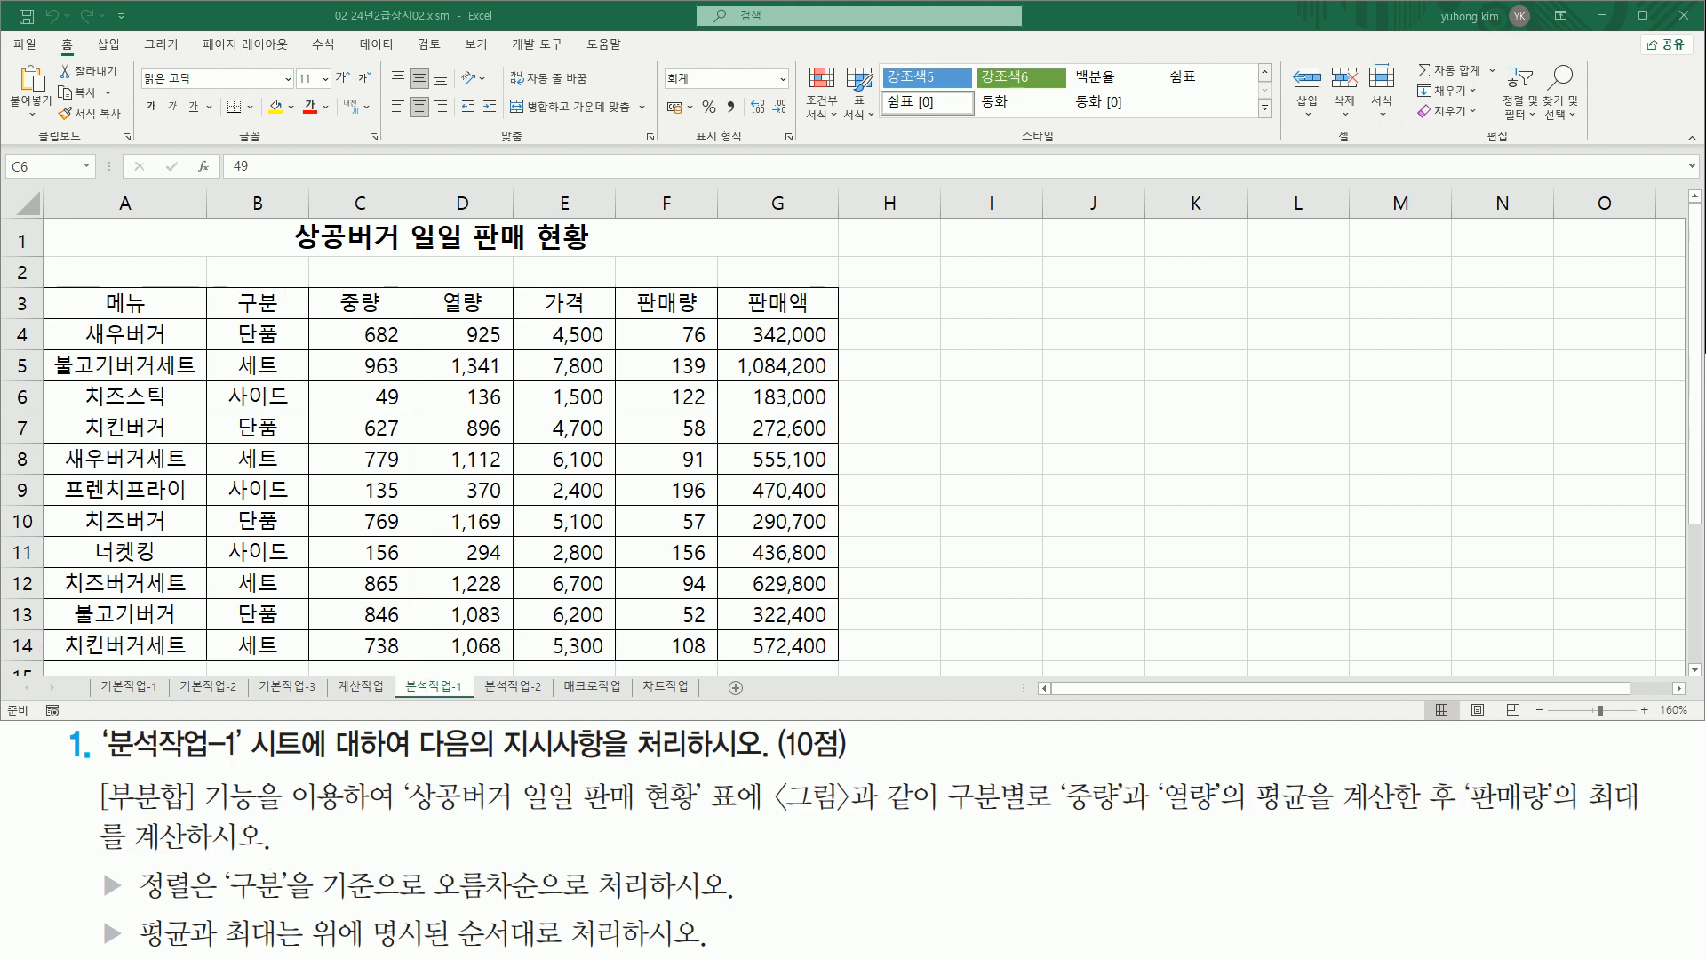
pyautogui.press('Right')
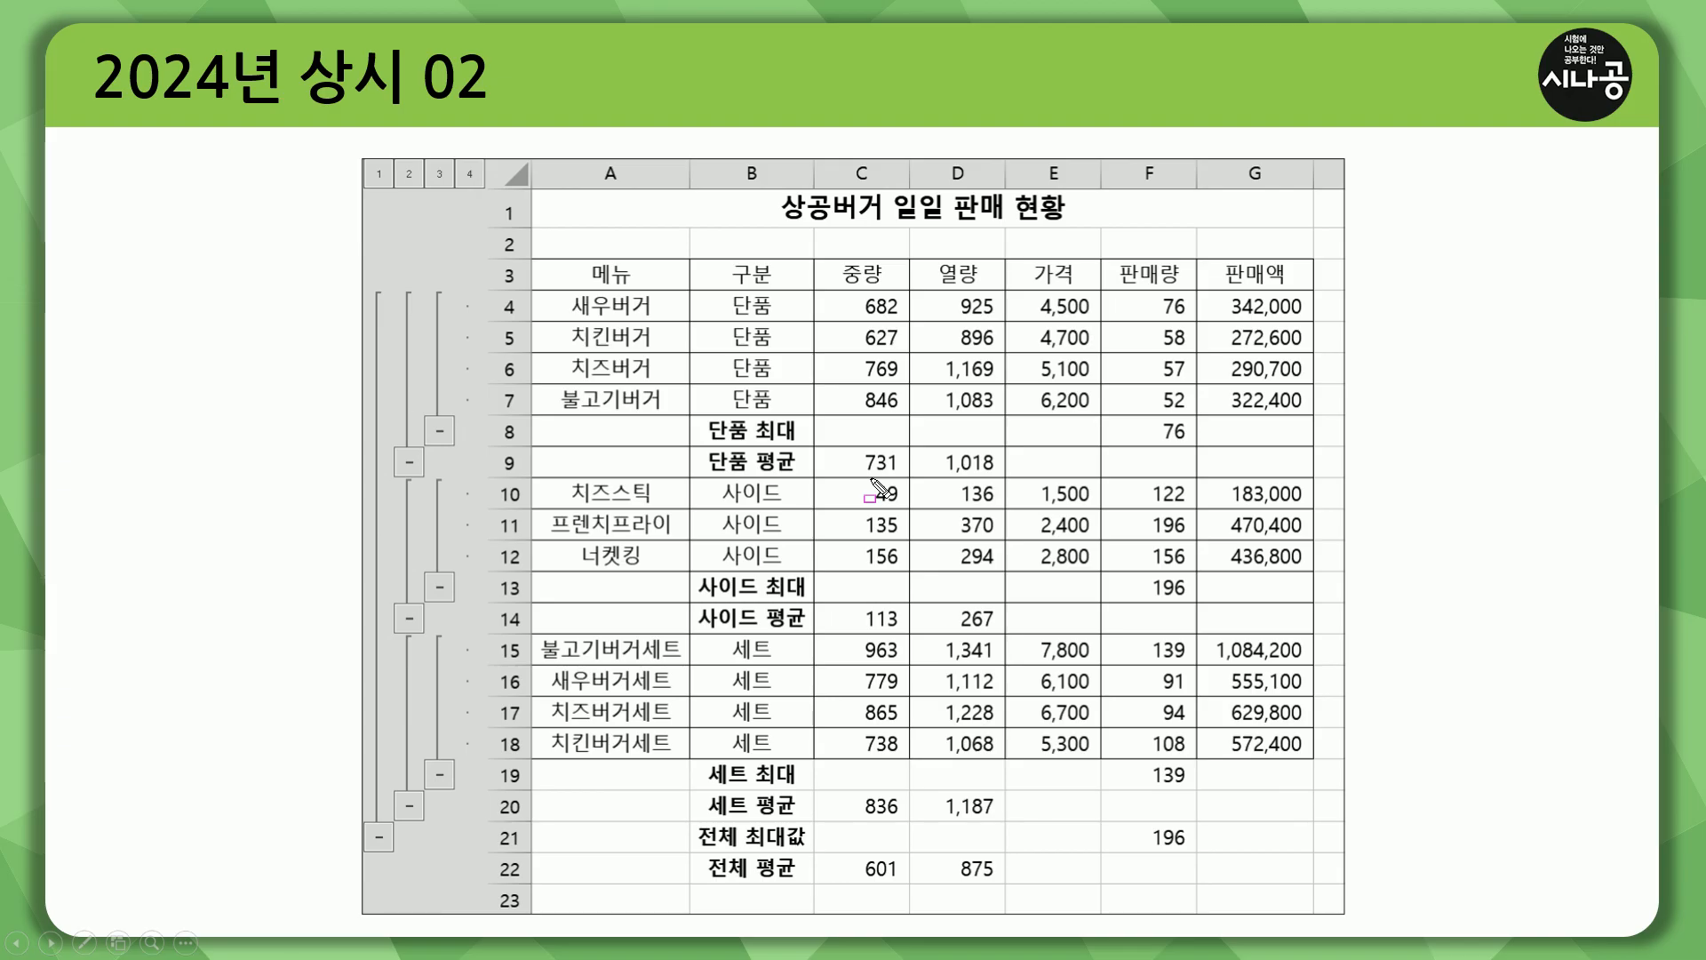
pyautogui.moveTo(720, 292); pyautogui.dragTo(782, 409)
pyautogui.moveTo(722, 477)
pyautogui.mouseDown()
pyautogui.moveTo(751, 484)
pyautogui.moveTo(783, 573)
pyautogui.mouseUp()
pyautogui.moveTo(726, 638)
pyautogui.mouseDown()
pyautogui.moveTo(780, 711)
pyautogui.moveTo(782, 751)
pyautogui.mouseUp()
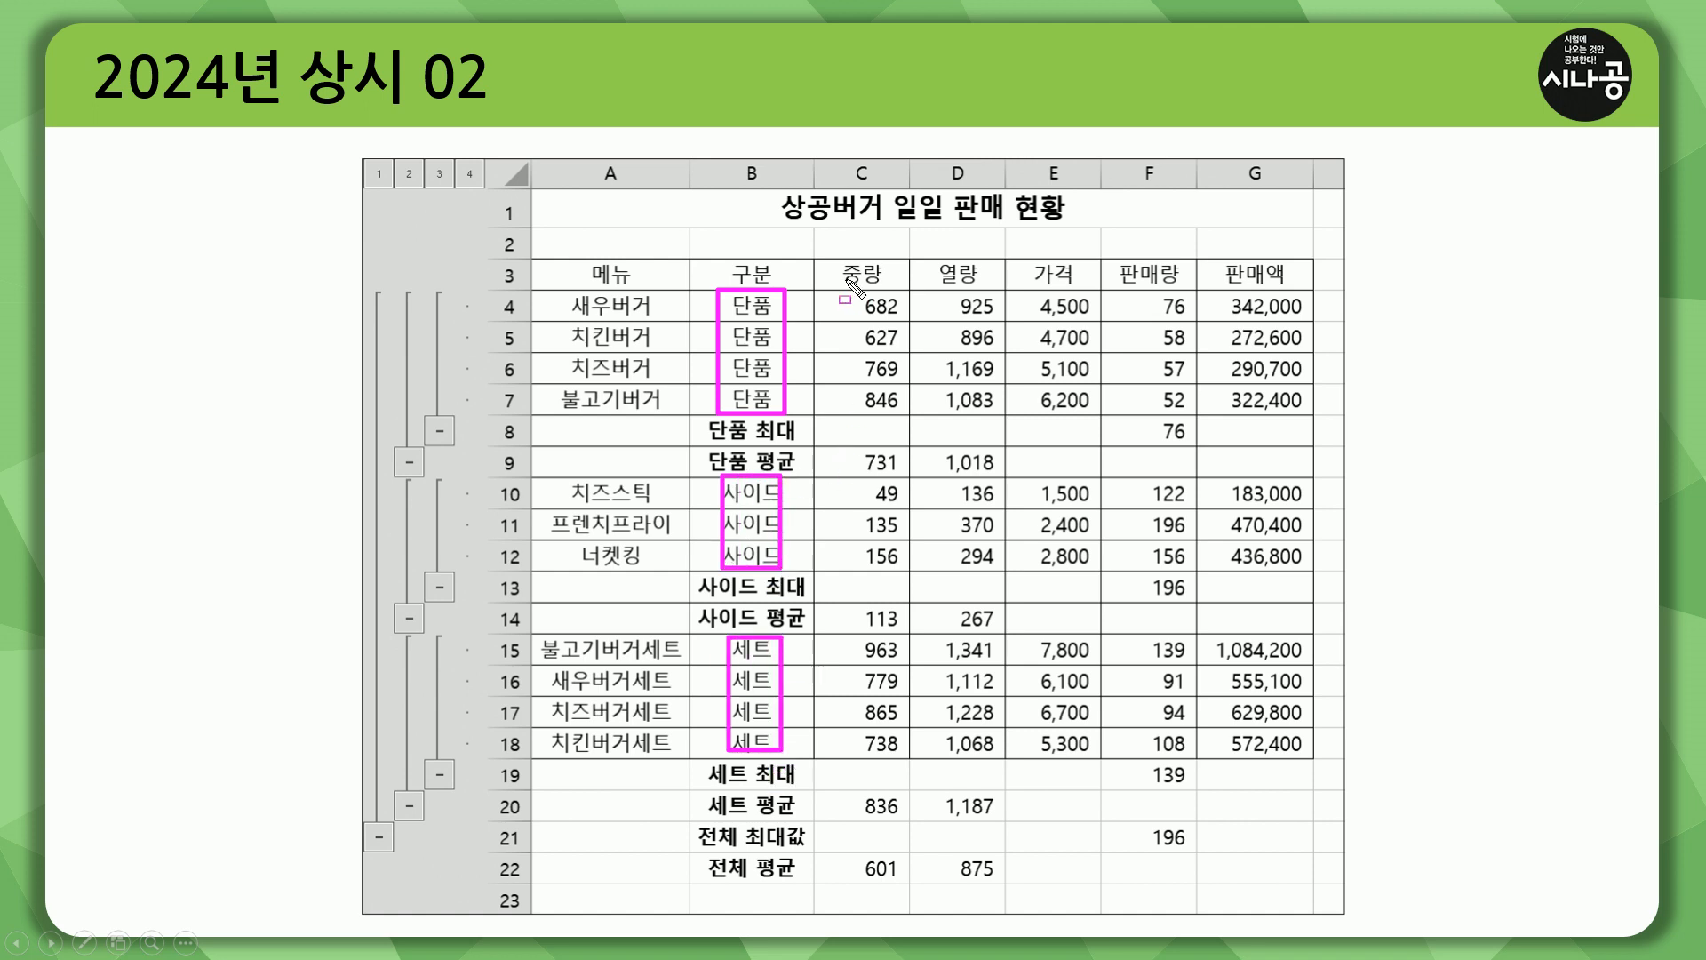
pyautogui.moveTo(840, 287); pyautogui.dragTo(986, 287)
pyautogui.moveTo(845, 451); pyautogui.dragTo(996, 476)
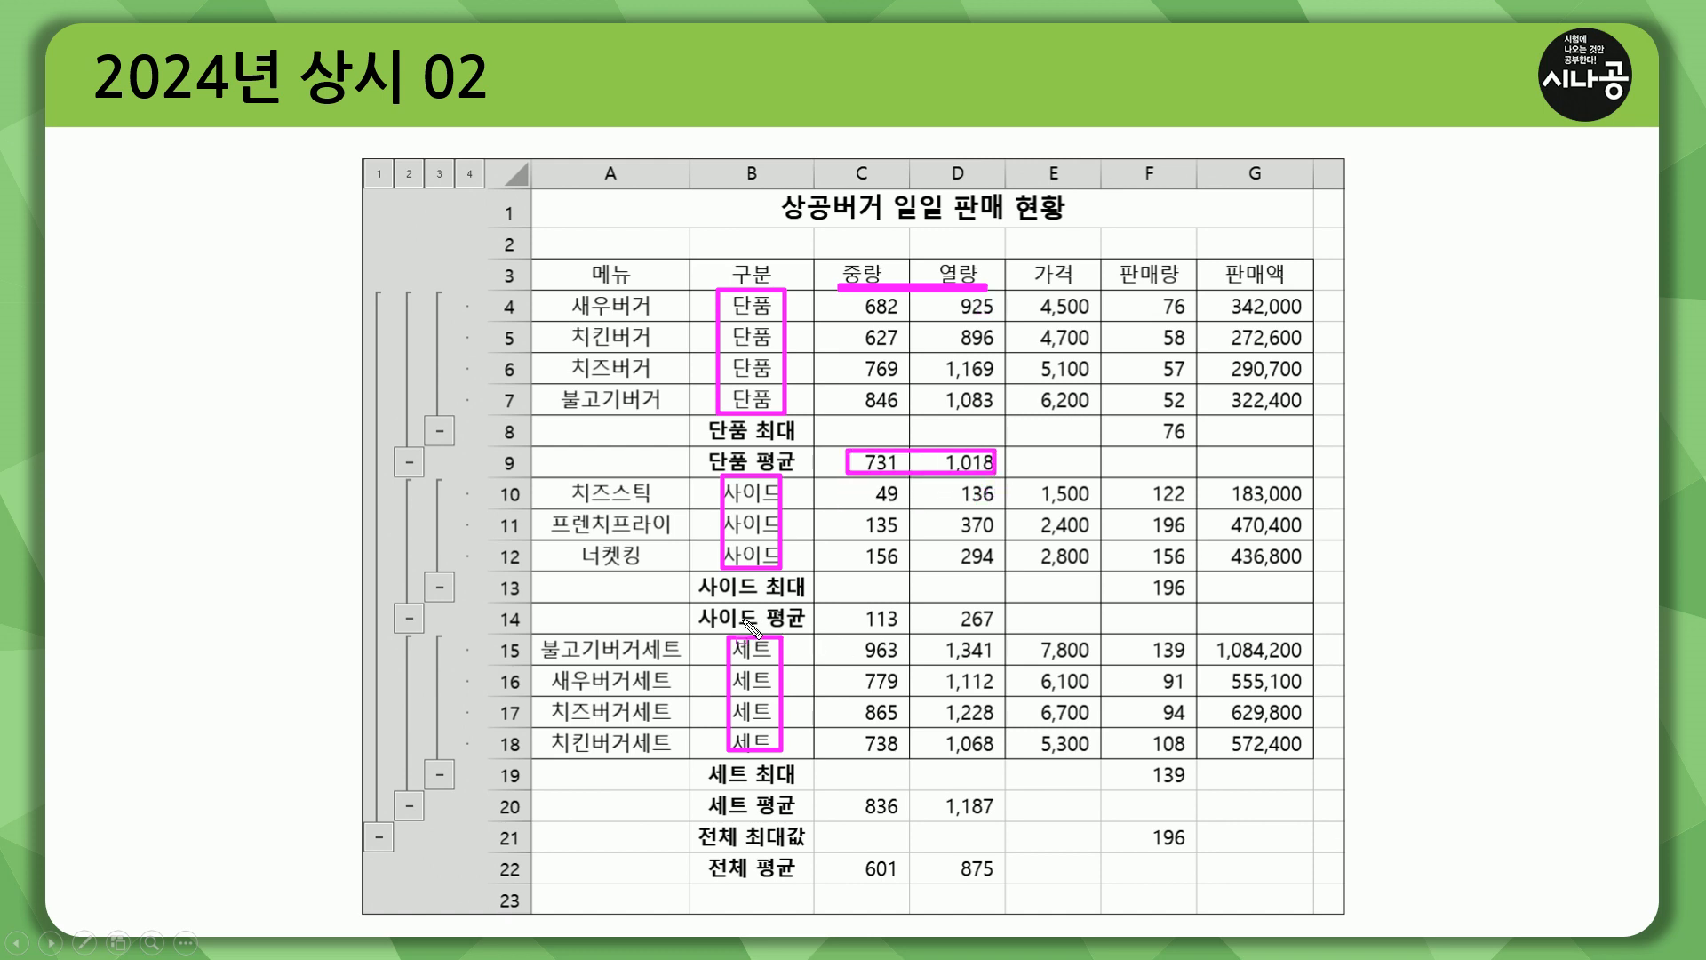
pyautogui.moveTo(839, 606)
pyautogui.mouseDown()
pyautogui.moveTo(918, 637)
pyautogui.moveTo(999, 630)
pyautogui.mouseUp()
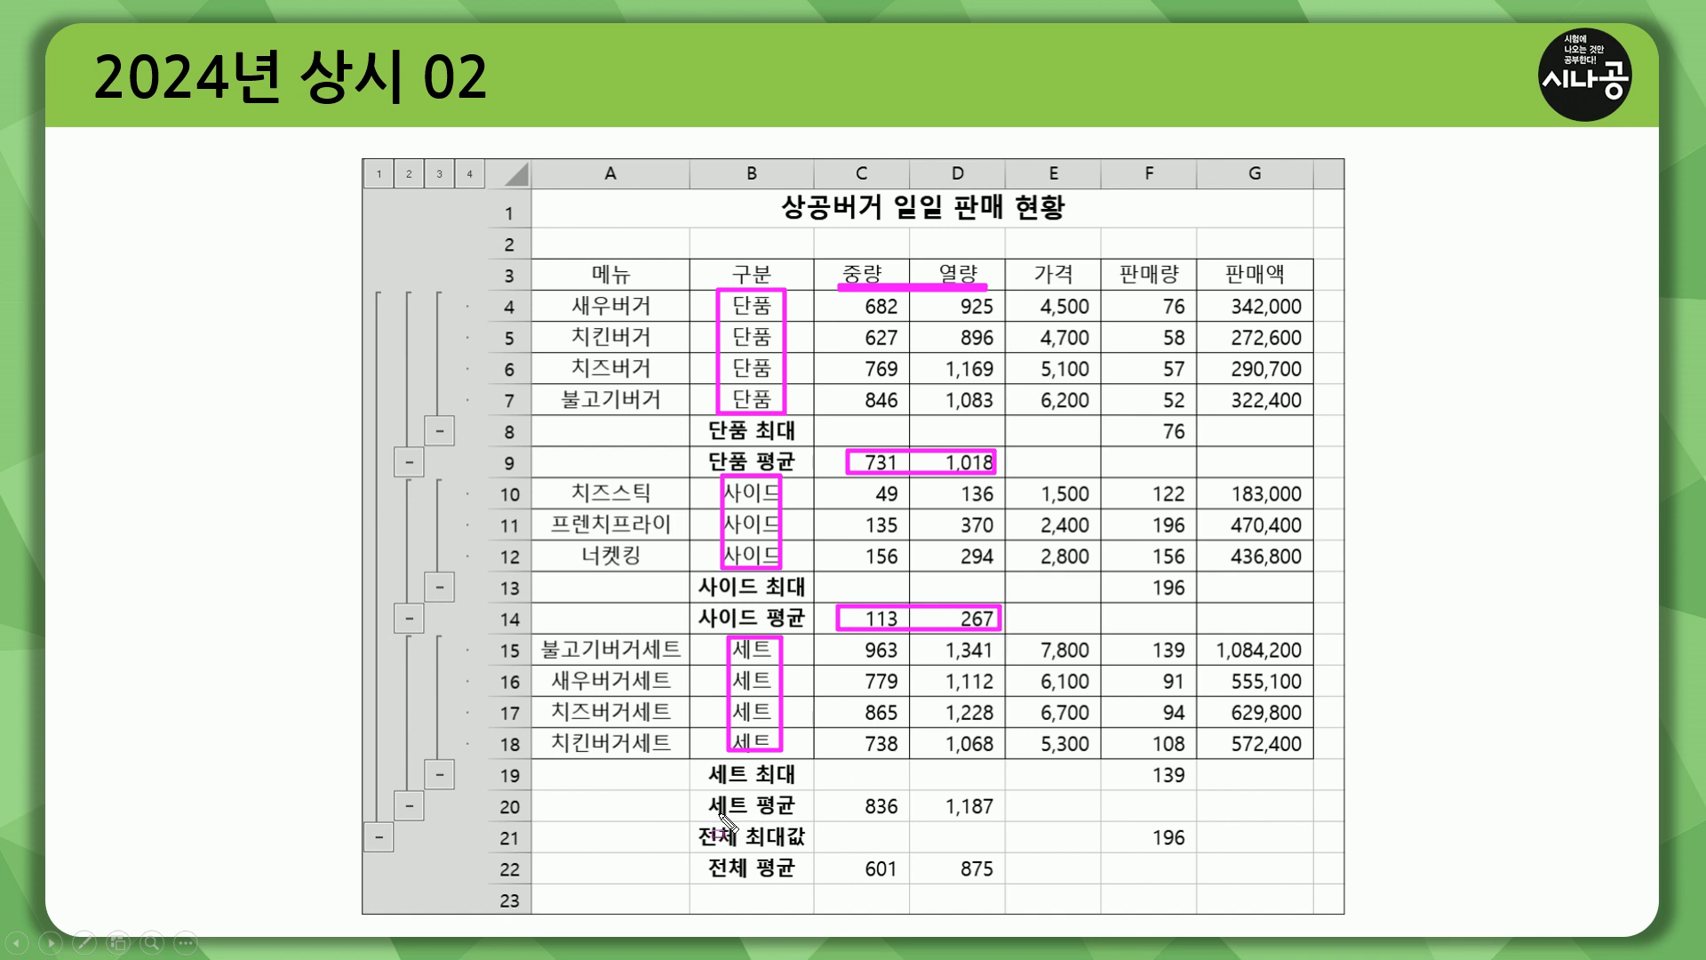
pyautogui.moveTo(832, 795)
pyautogui.mouseDown()
pyautogui.moveTo(889, 825)
pyautogui.moveTo(1001, 826)
pyautogui.mouseUp()
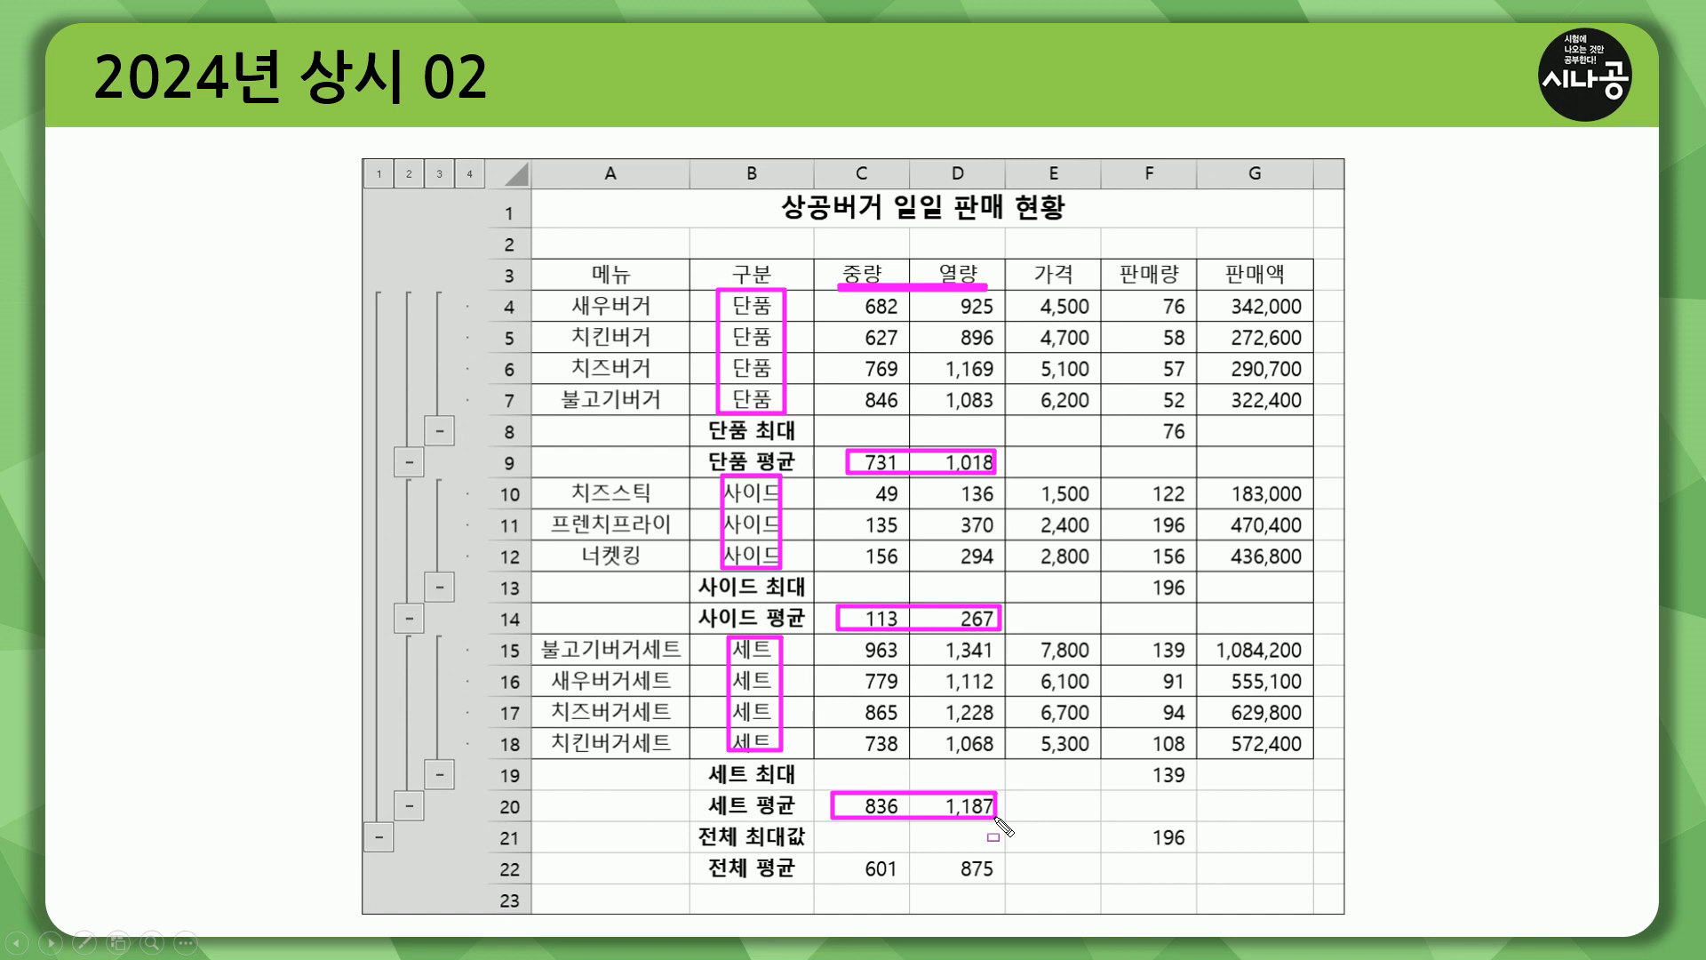
pyautogui.moveTo(846, 864); pyautogui.dragTo(1000, 889)
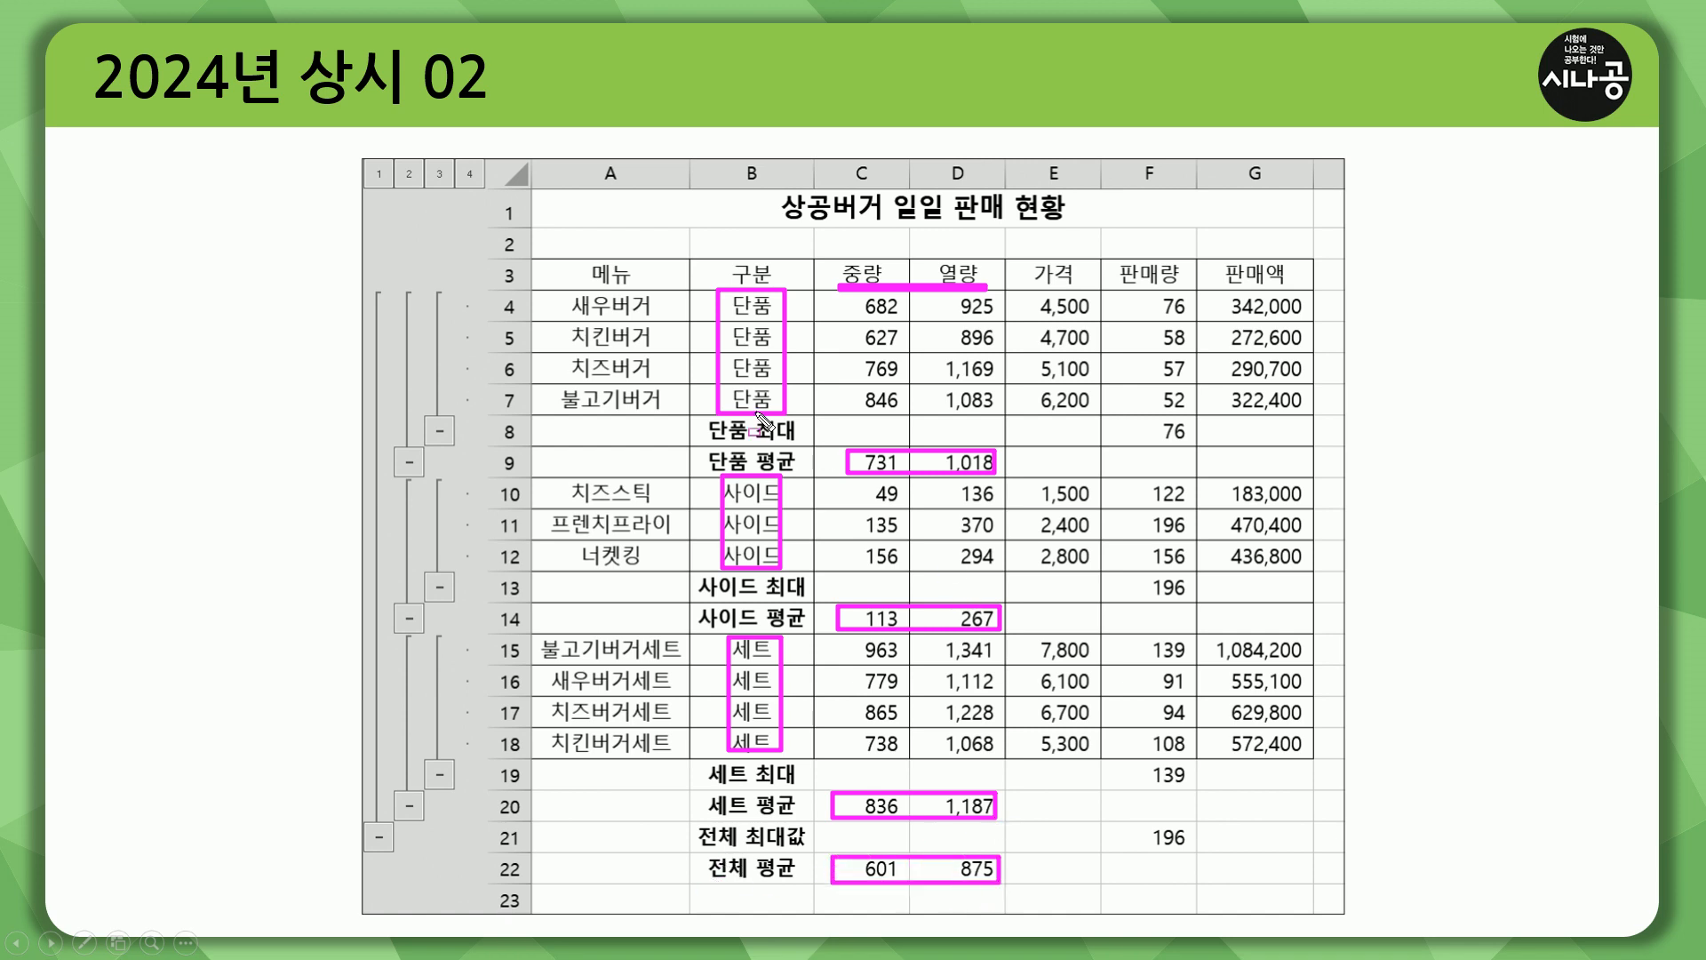
pyautogui.moveTo(710, 437); pyautogui.dragTo(804, 437)
pyautogui.moveTo(699, 598); pyautogui.dragTo(804, 598)
pyautogui.moveTo(700, 782); pyautogui.dragTo(804, 783)
pyautogui.moveTo(704, 847); pyautogui.dragTo(804, 847)
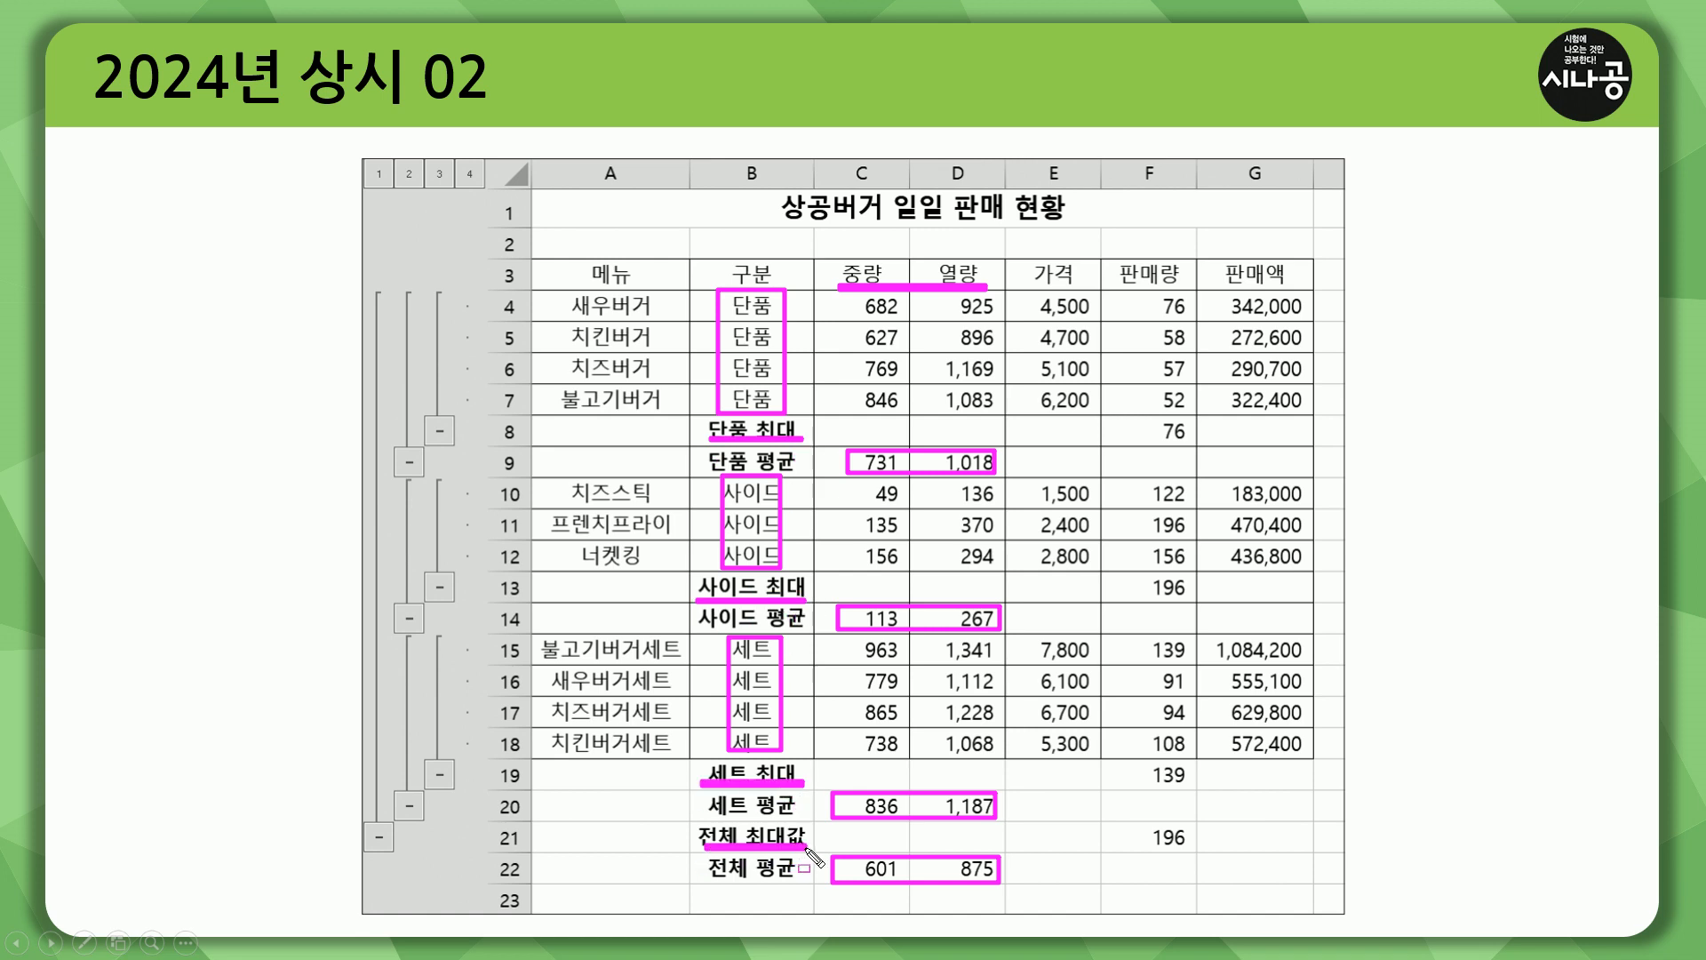
pyautogui.moveTo(1125, 265)
pyautogui.mouseDown()
pyautogui.moveTo(1111, 286)
pyautogui.moveTo(1110, 263)
pyautogui.moveTo(1190, 307)
pyautogui.mouseUp()
pyautogui.moveTo(1140, 418); pyautogui.dragTo(1195, 442)
pyautogui.moveTo(1138, 573)
pyautogui.mouseDown()
pyautogui.moveTo(1137, 606)
pyautogui.moveTo(1195, 613)
pyautogui.mouseUp()
pyautogui.click(1141, 762)
pyautogui.moveTo(1157, 777)
pyautogui.mouseDown()
pyautogui.moveTo(1198, 789)
pyautogui.moveTo(1146, 850)
pyautogui.moveTo(1193, 850)
pyautogui.mouseUp()
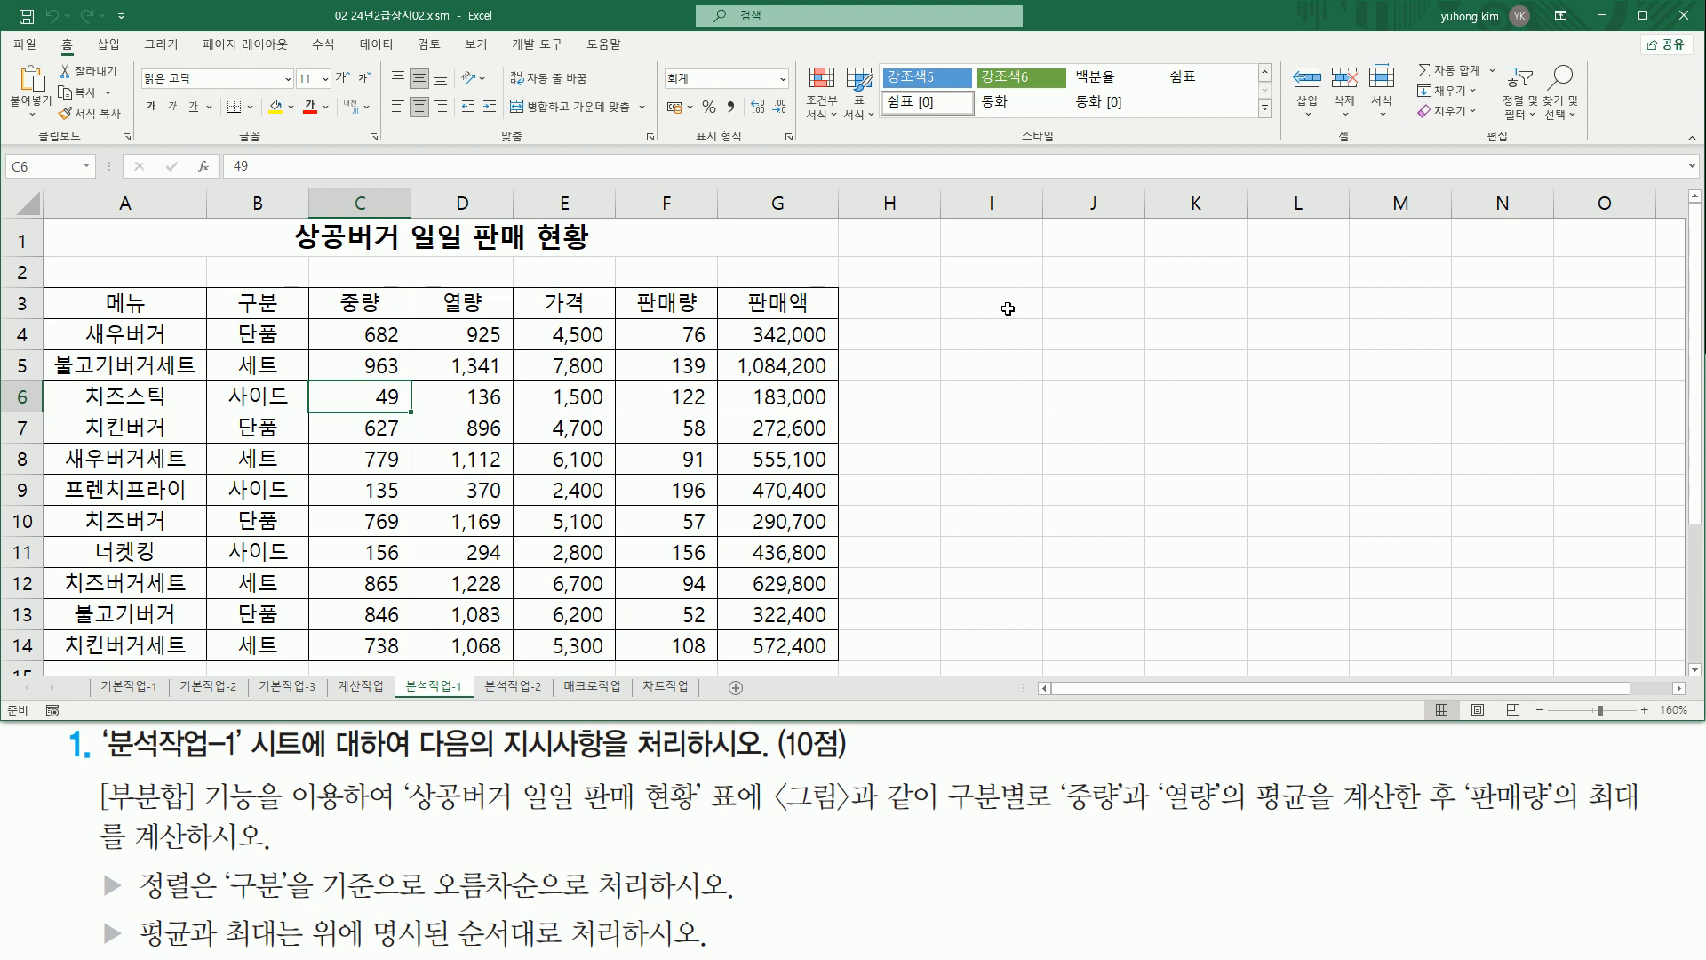
# Enter the note "1. 정렬" in cell I3 beside the sales table.
pyautogui.click(1007, 308)
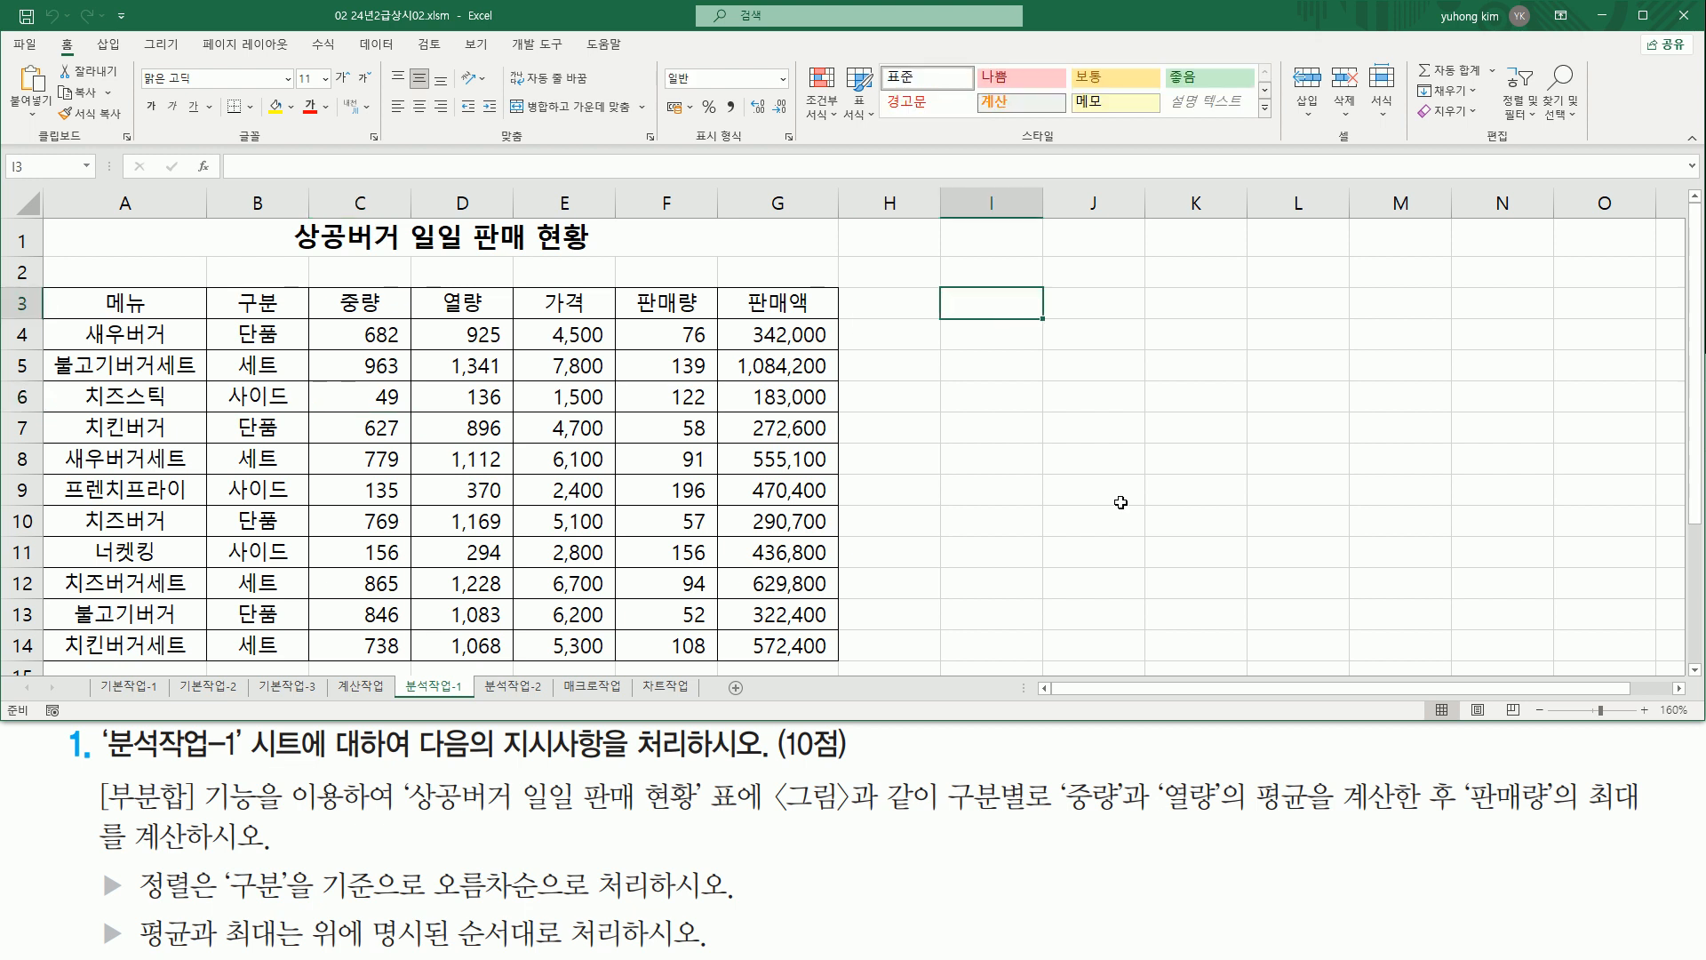
pyautogui.write('1.')
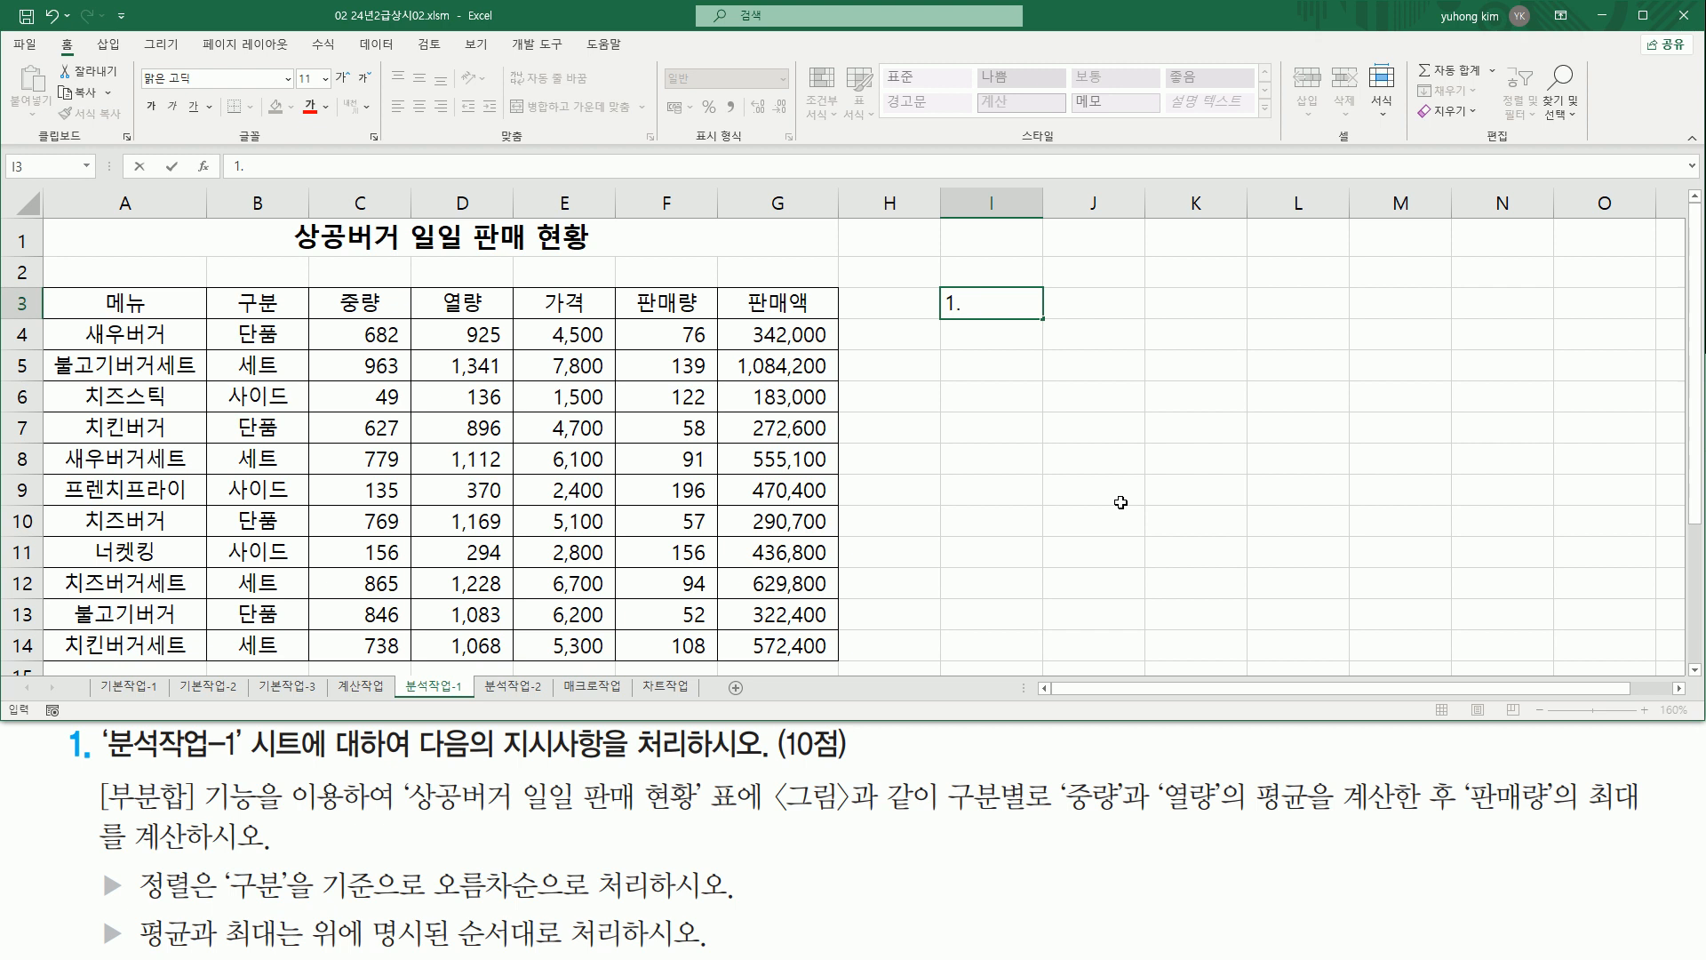
pyautogui.write(' w')
pyautogui.press('BackSpace')
pyautogui.press('Hangul')
pyautogui.write('정ㄹㅕㄹ')
pyautogui.press('Return')
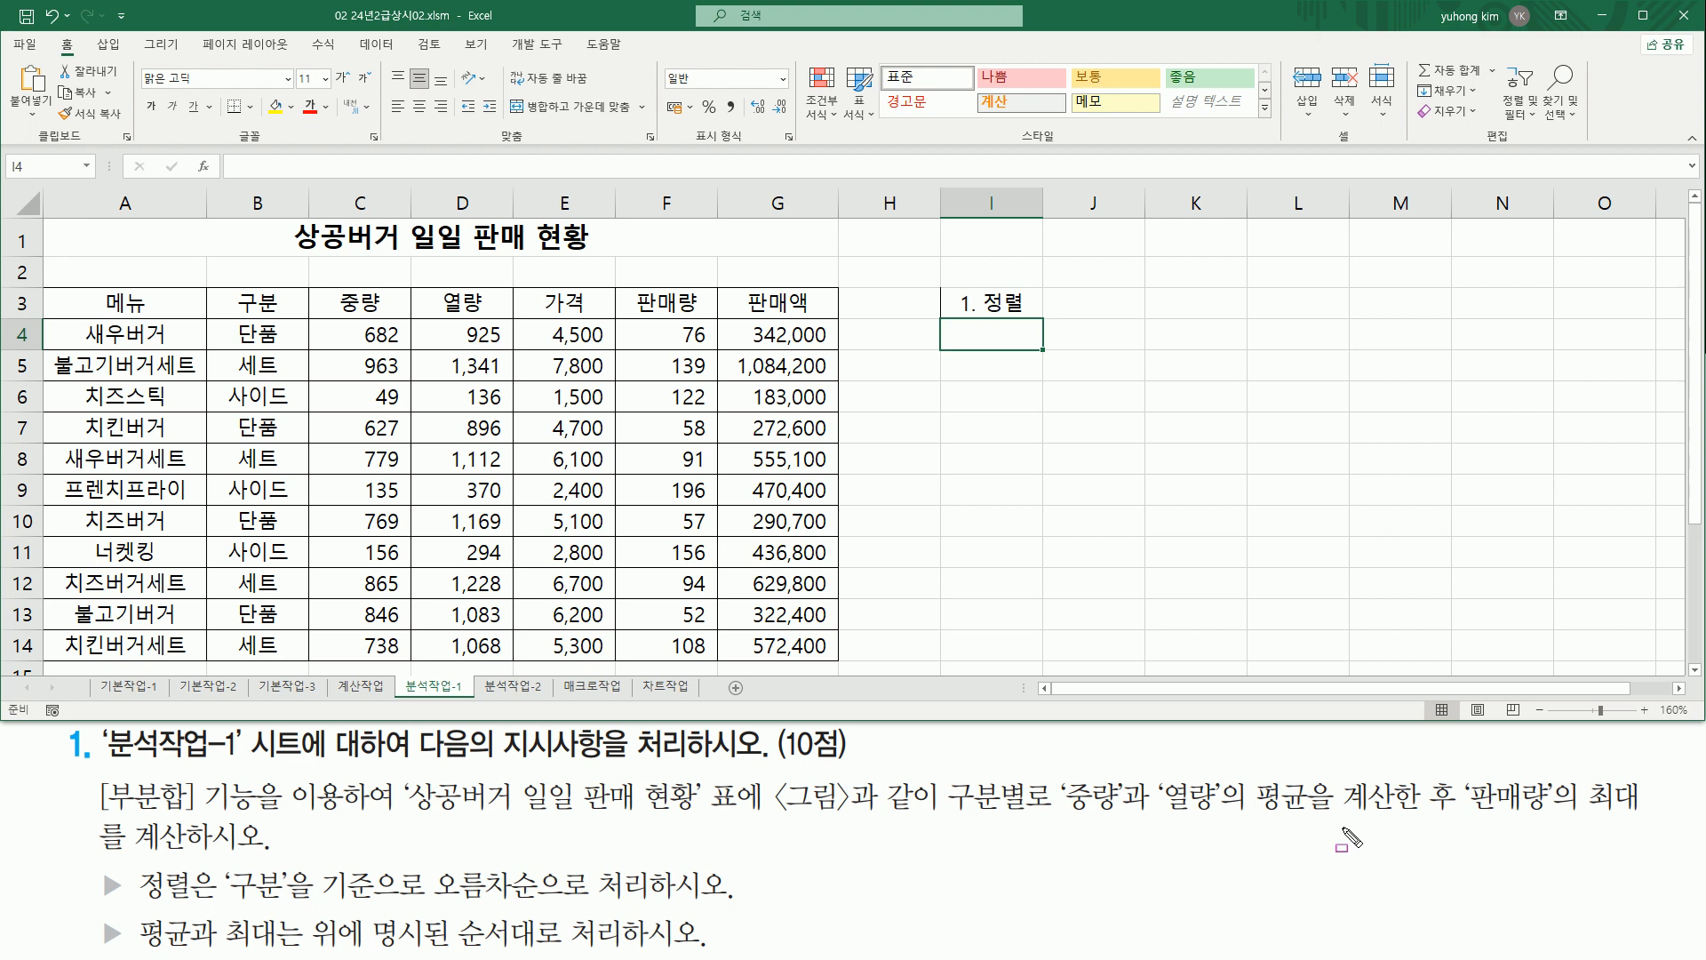
# Enter the note "2. 두번째부분합 - 새로운값으로대치 체크 해제" in cell I4.
pyautogui.moveTo(1253, 776)
pyautogui.mouseDown()
pyautogui.moveTo(1344, 848)
pyautogui.moveTo(1319, 826)
pyautogui.moveTo(1493, 825)
pyautogui.moveTo(1458, 824)
pyautogui.mouseUp()
pyautogui.moveTo(1586, 773); pyautogui.dragTo(1647, 821)
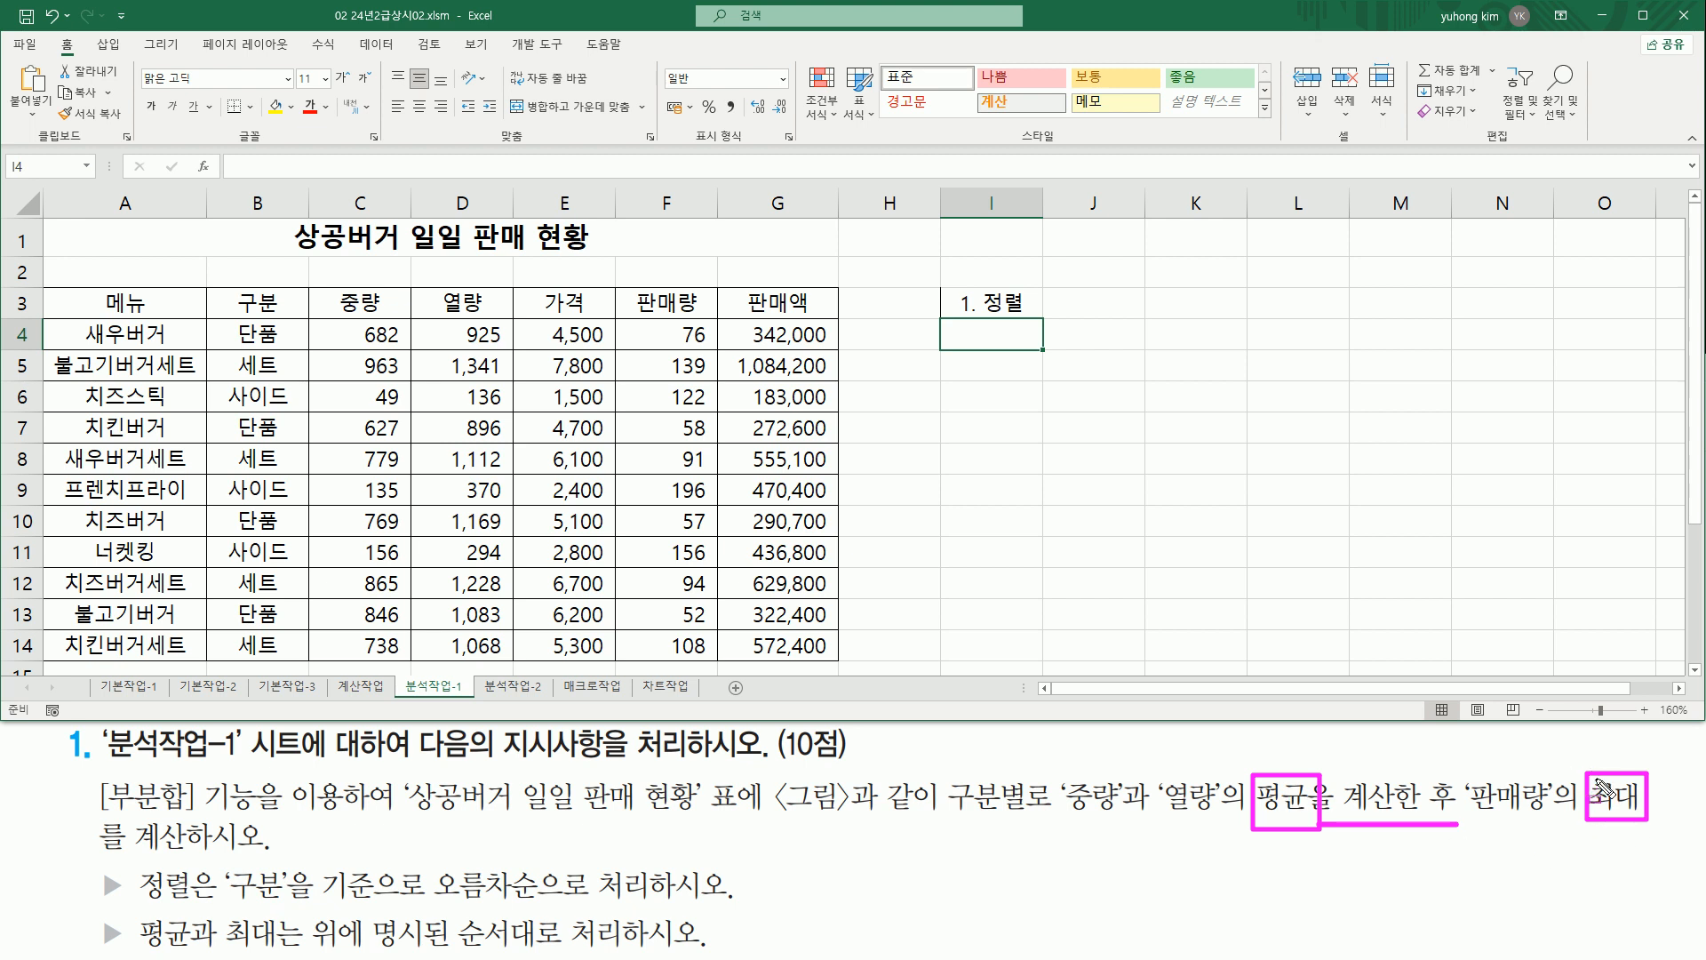
pyautogui.press('Escape')
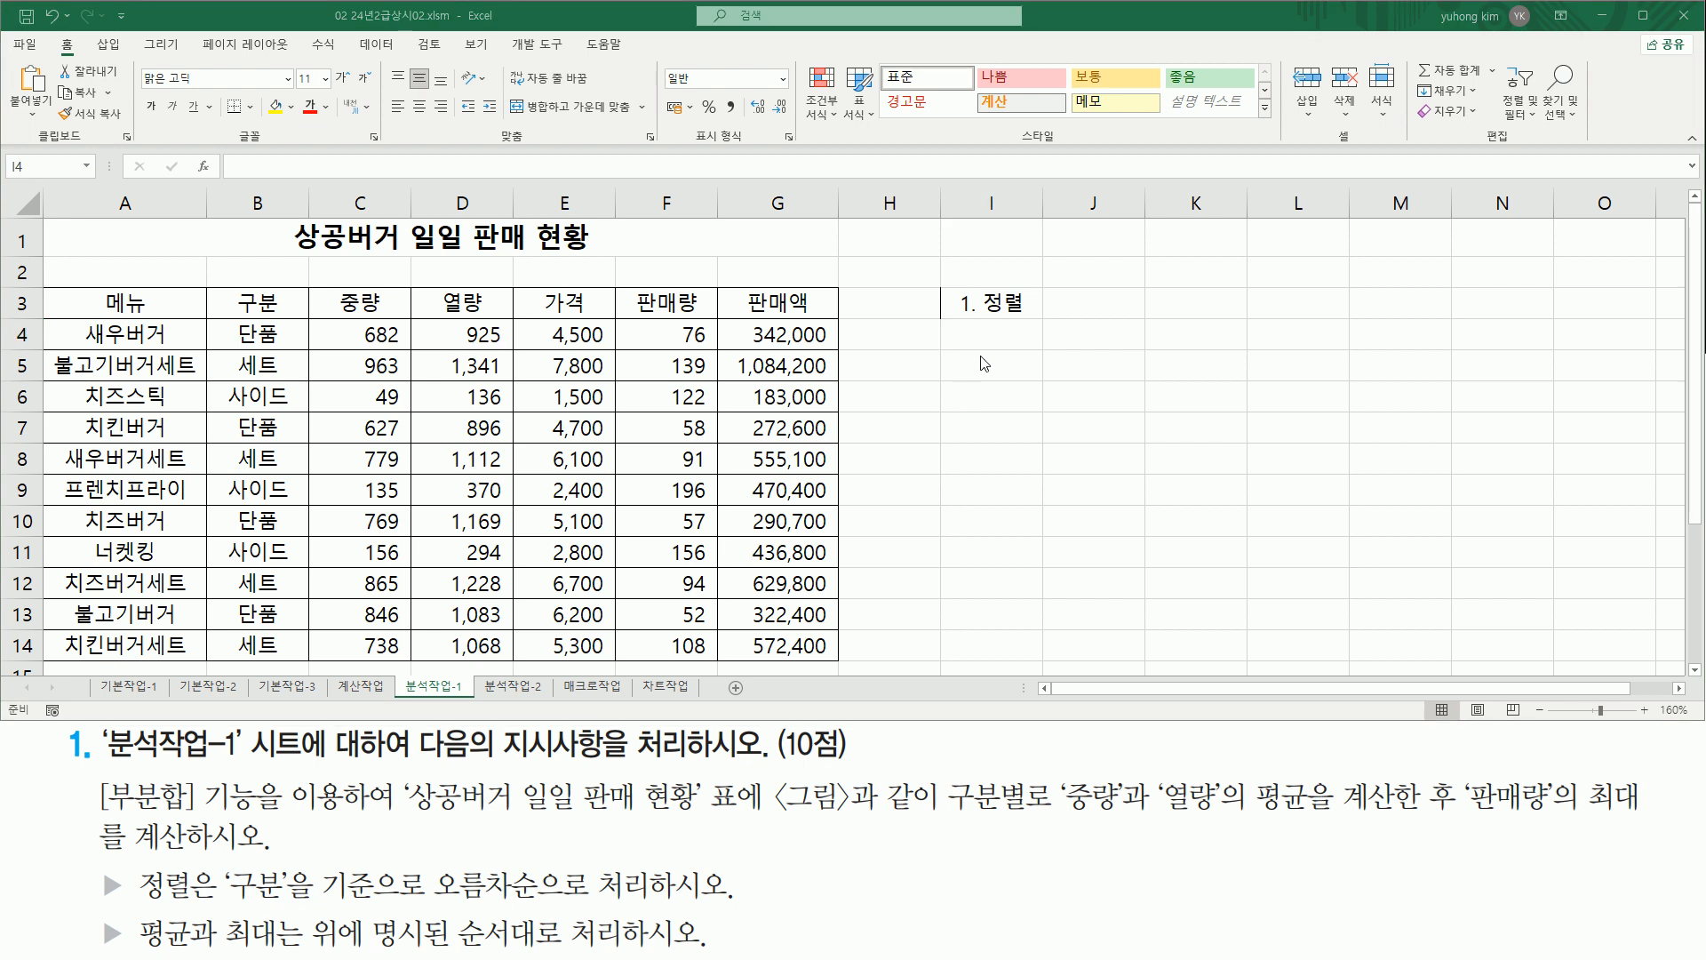
pyautogui.write('2.')
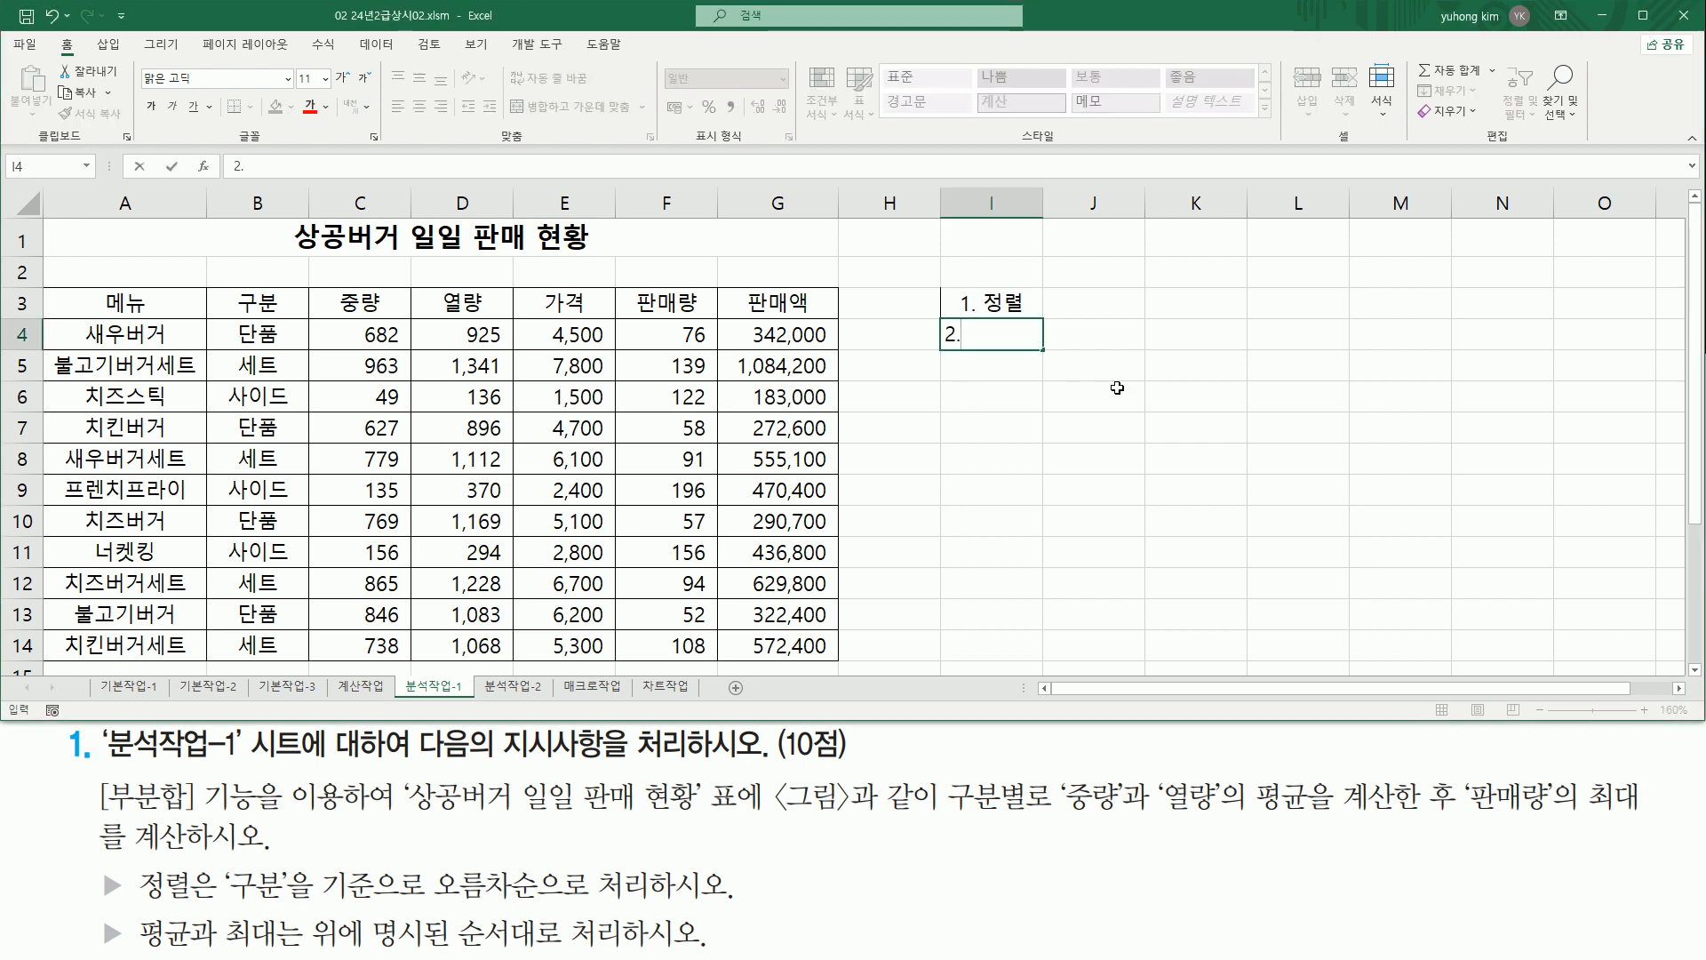
pyautogui.write(' ㄷ번째')
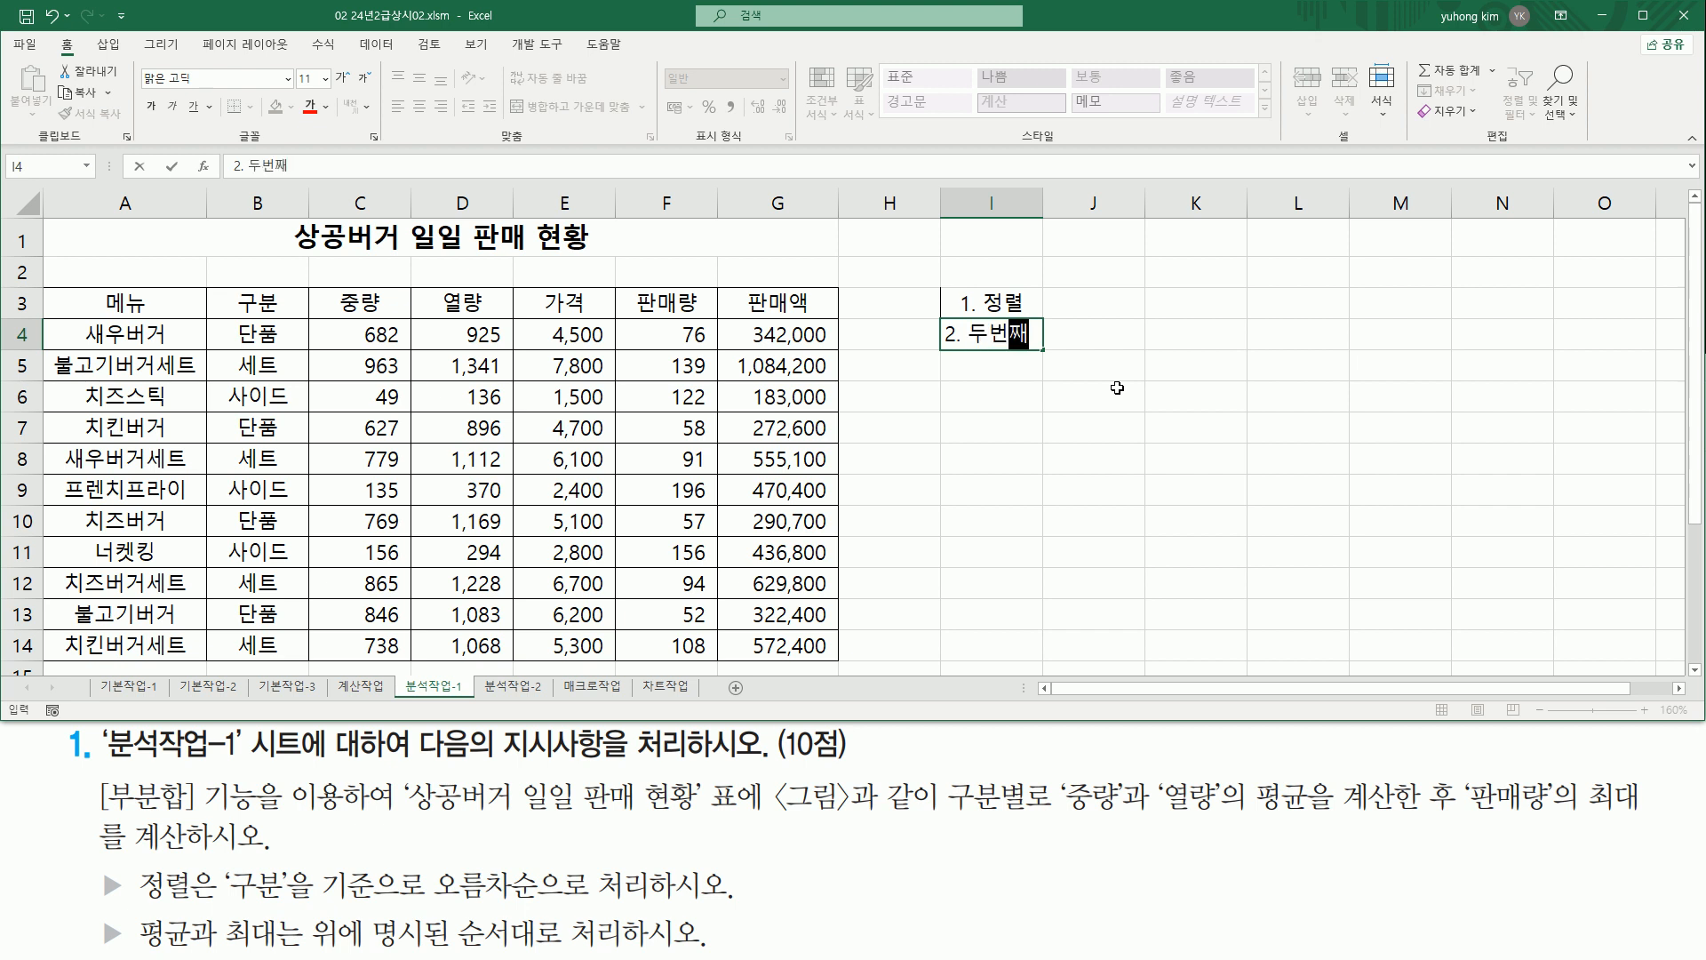
pyautogui.write('부분합 ')
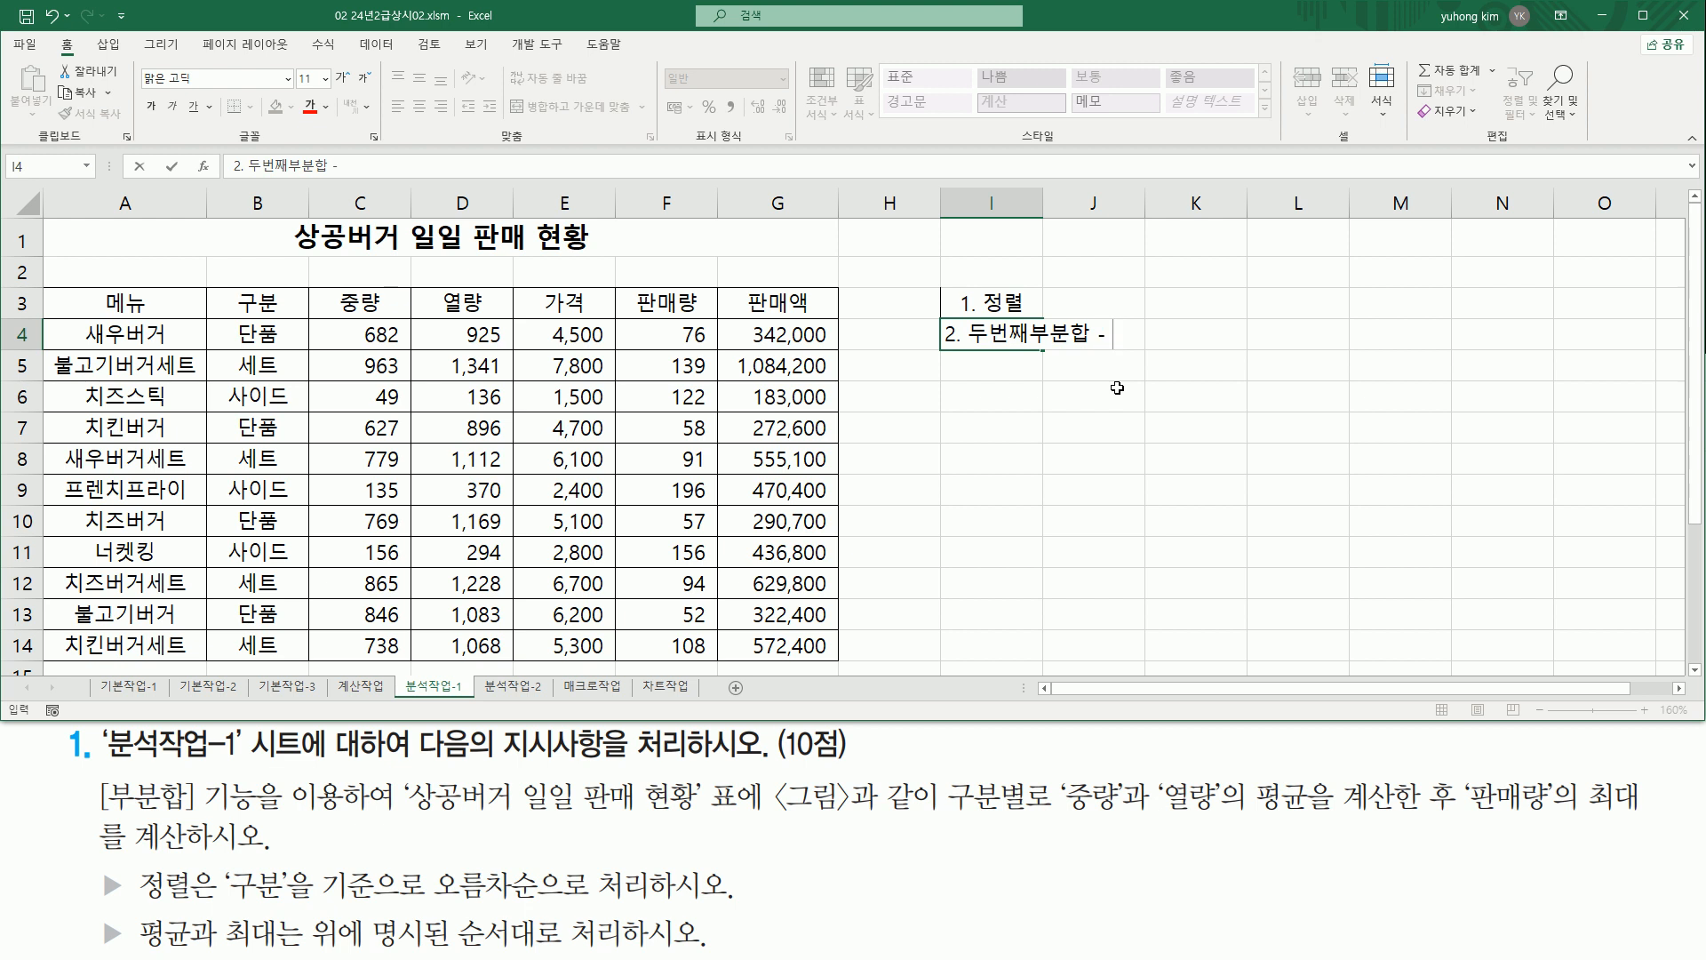
pyautogui.write('- ㅅ')
pyautogui.write('로운값으로')
pyautogui.write('대치 ')
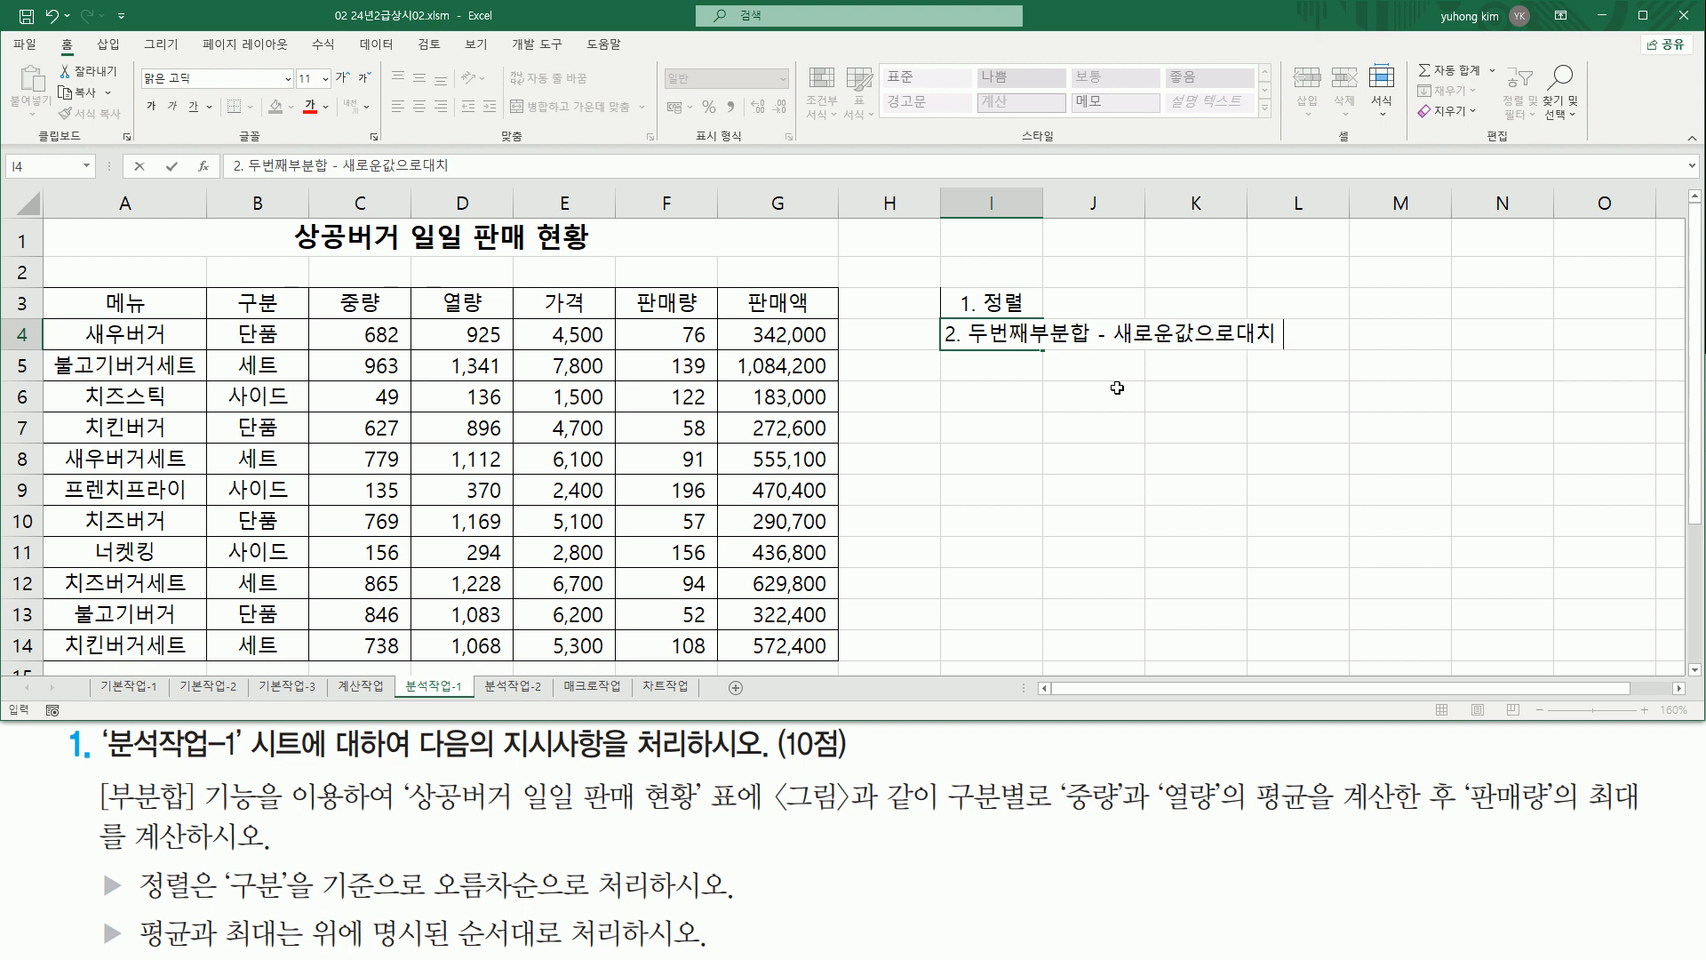
pyautogui.write('체크 해제')
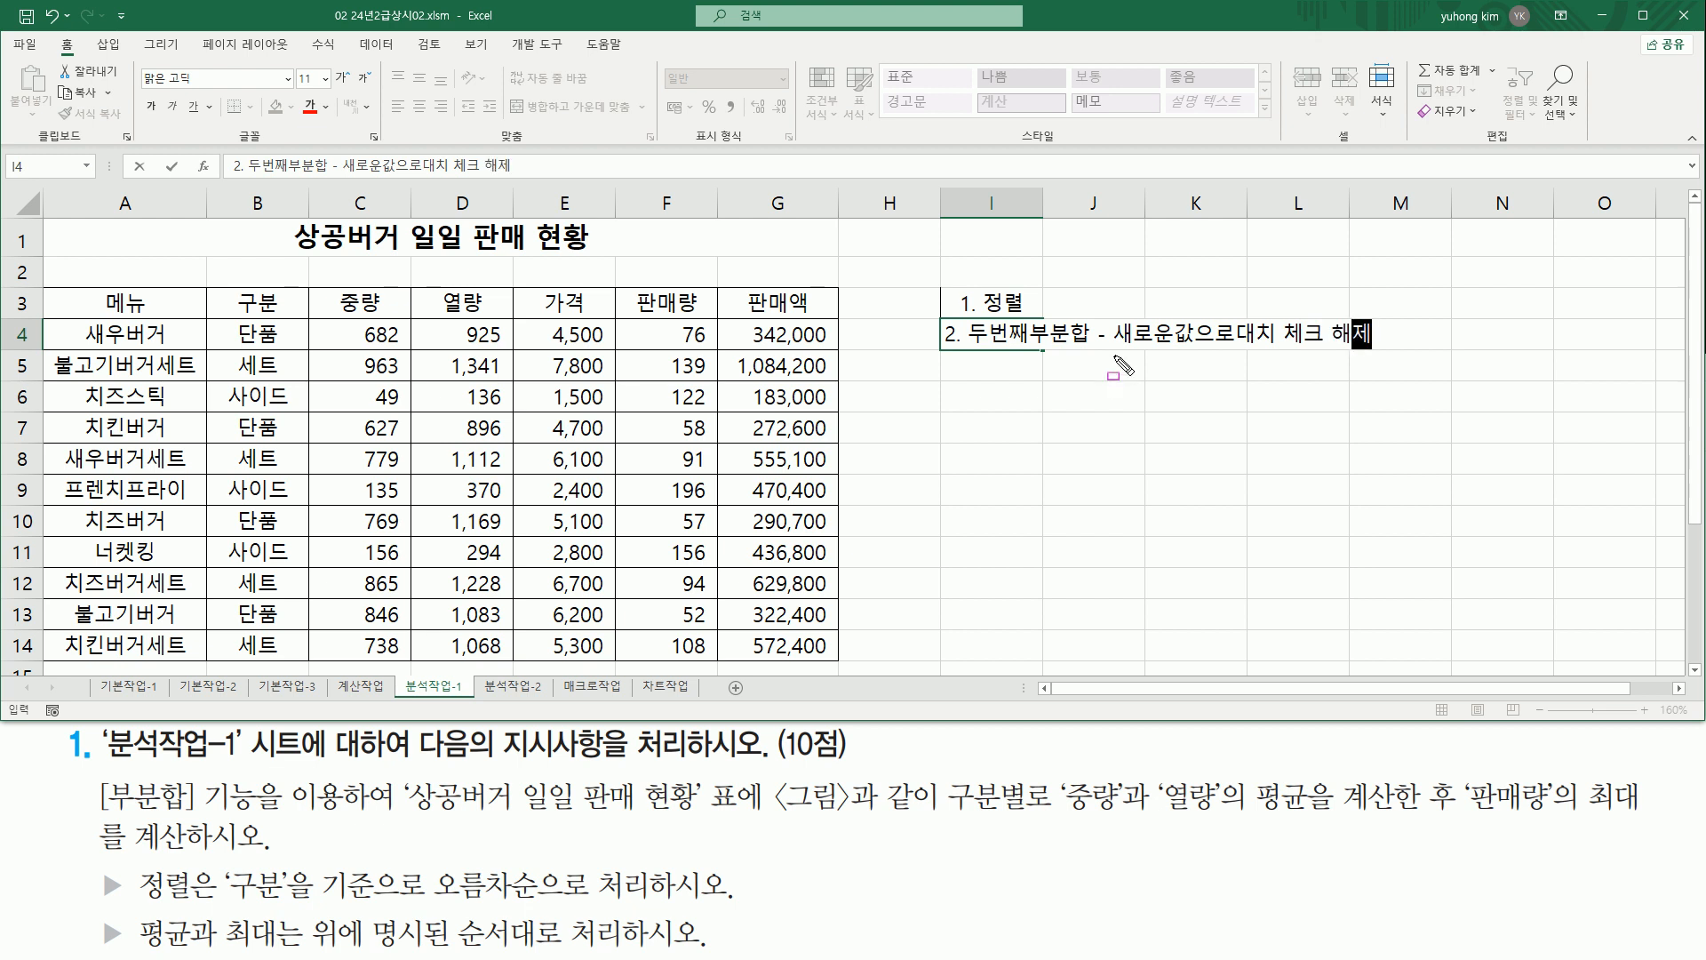
pyautogui.moveTo(1112, 350); pyautogui.dragTo(1277, 350)
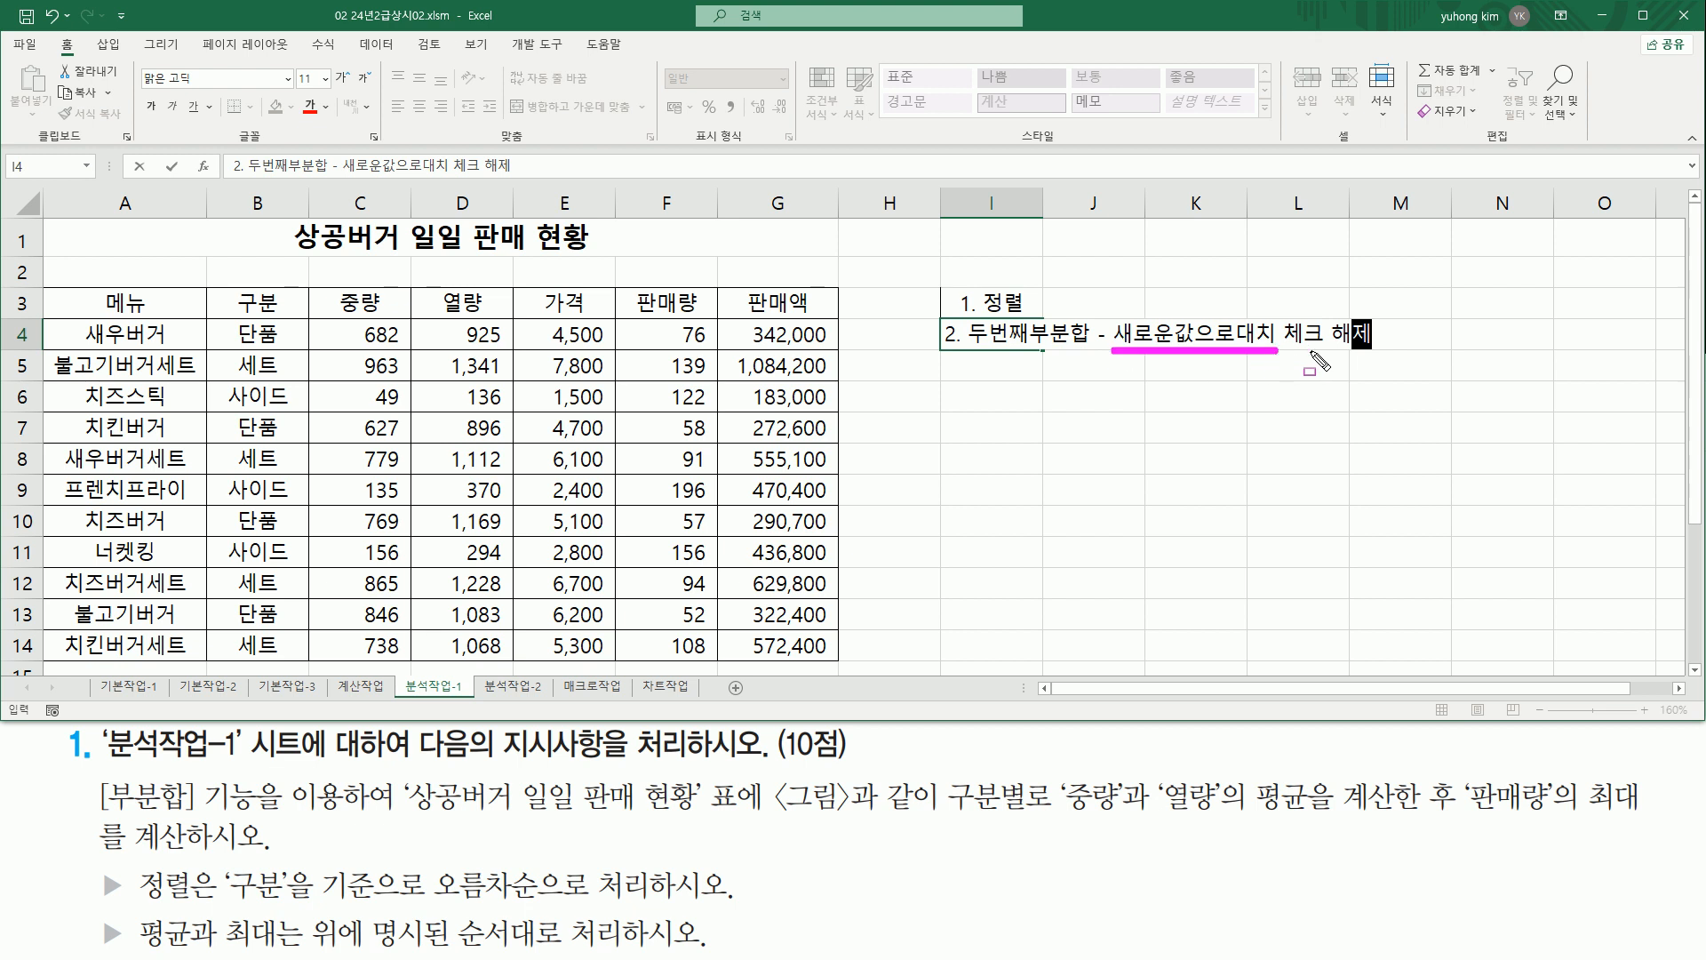
pyautogui.moveTo(965, 315)
pyautogui.mouseDown()
pyautogui.moveTo(982, 354)
pyautogui.moveTo(1092, 349)
pyautogui.mouseUp()
pyautogui.press('Escape')
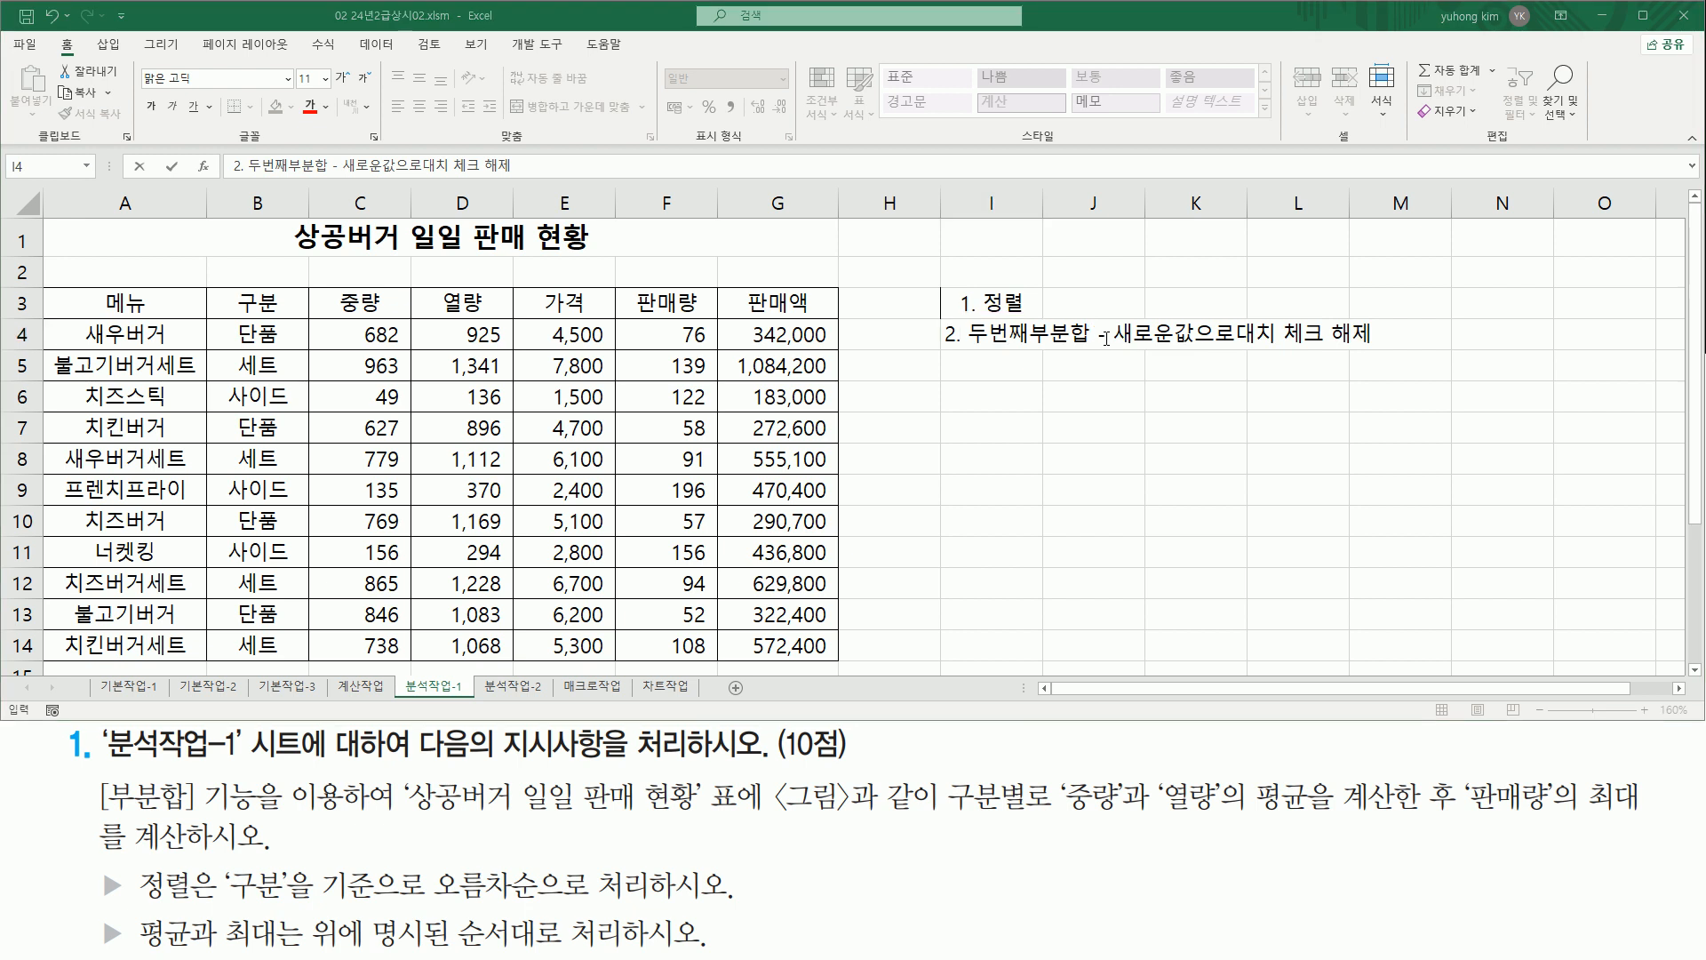
pyautogui.press('Return')
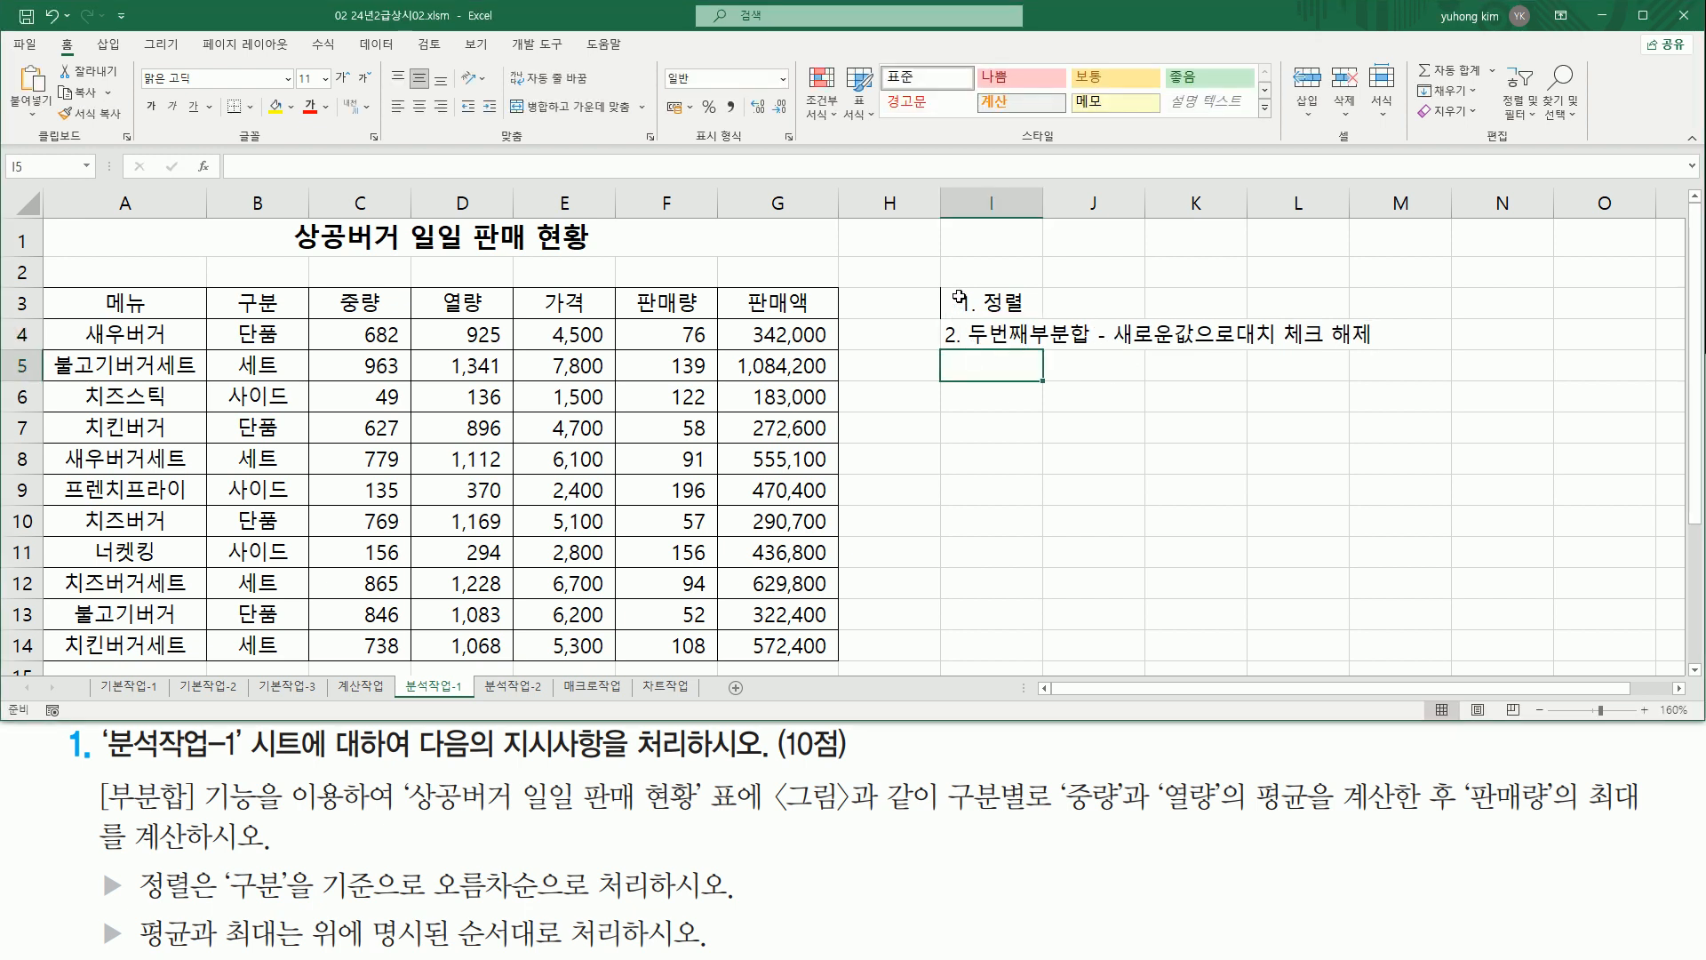
pyautogui.moveTo(960, 299); pyautogui.dragTo(977, 335)
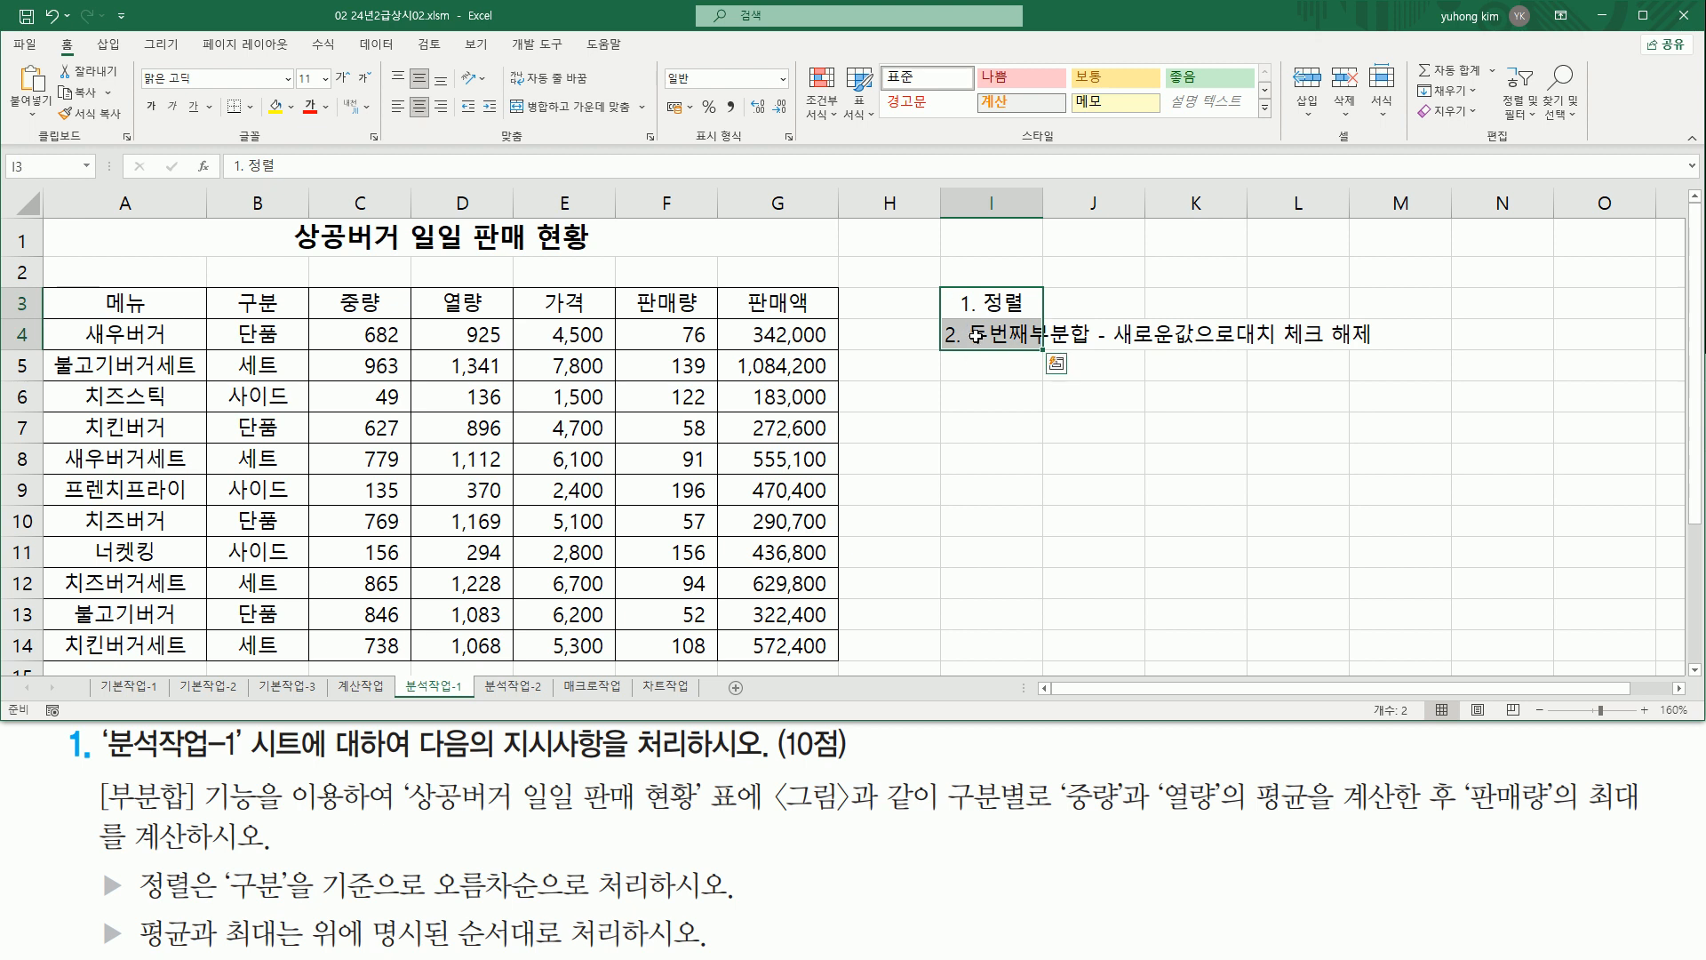
pyautogui.click(996, 426)
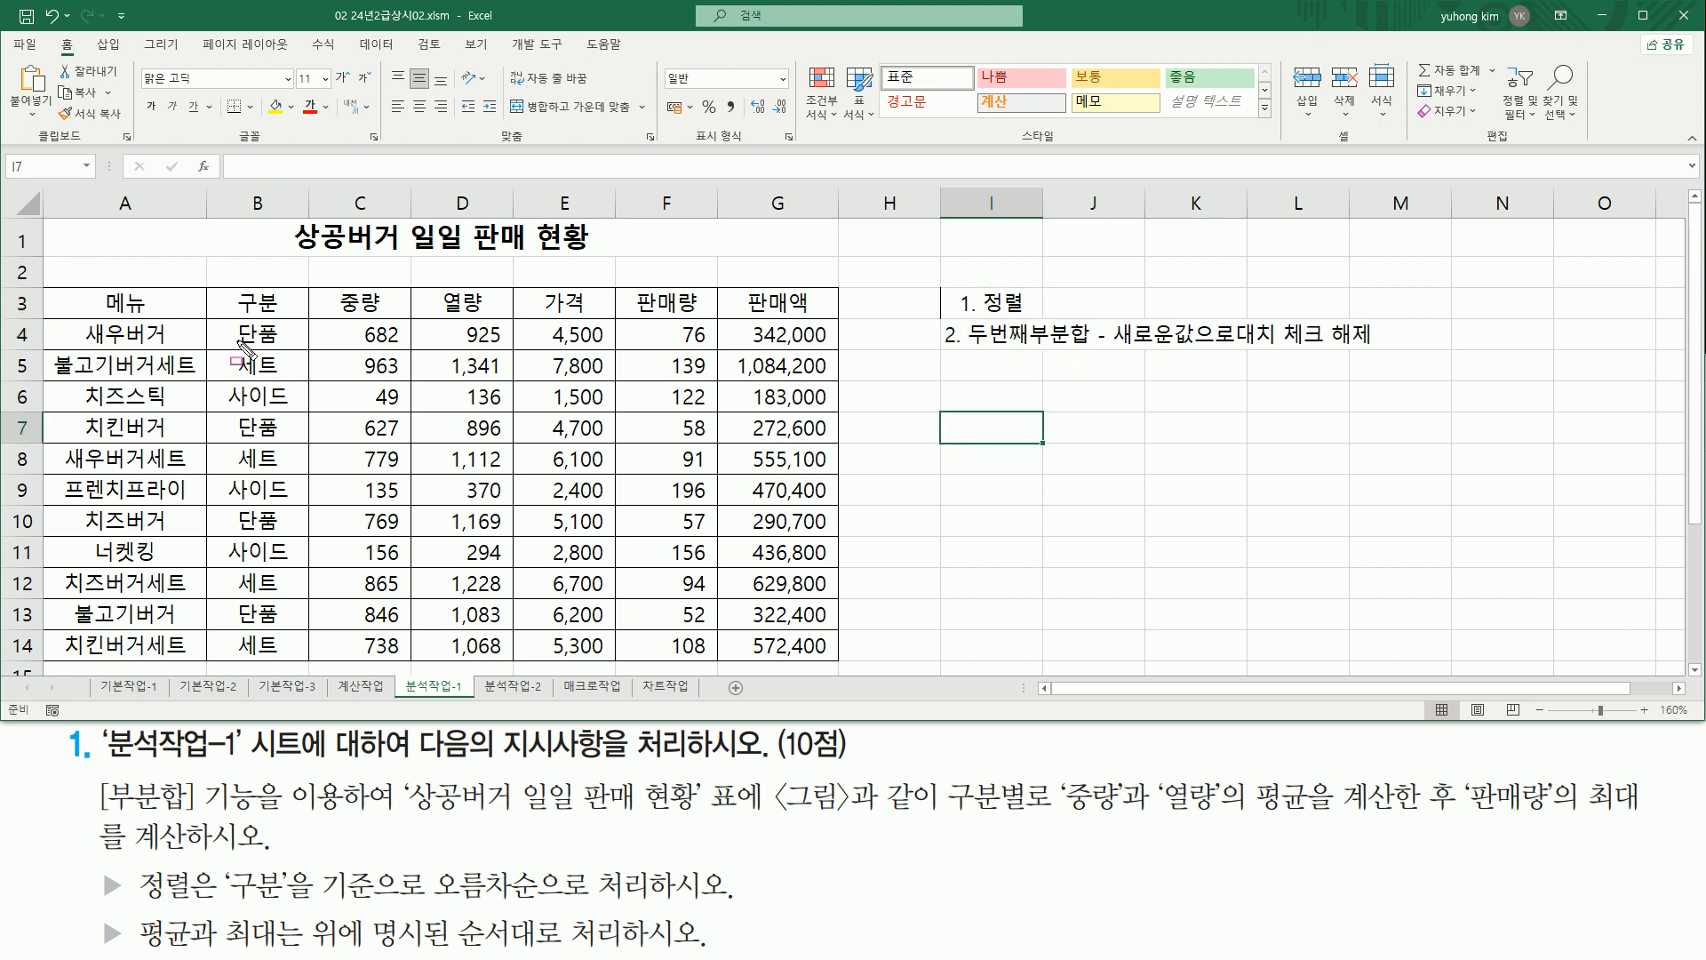
pyautogui.moveTo(217, 282); pyautogui.dragTo(297, 316)
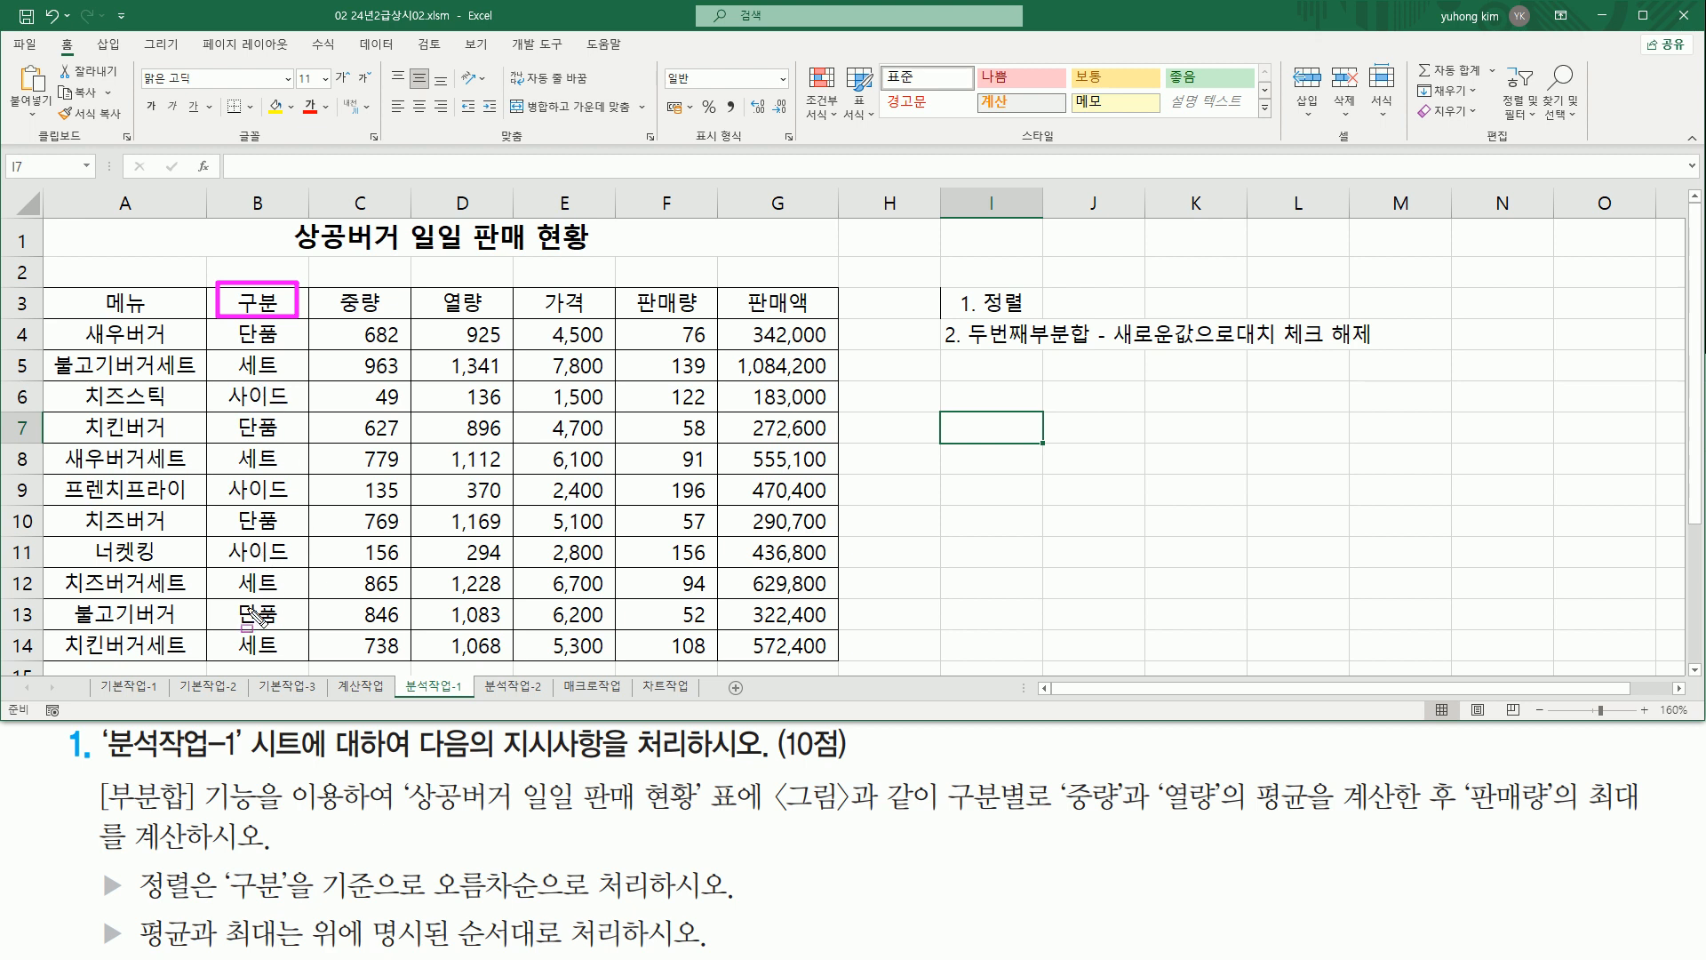
pyautogui.moveTo(943, 297); pyautogui.dragTo(1039, 318)
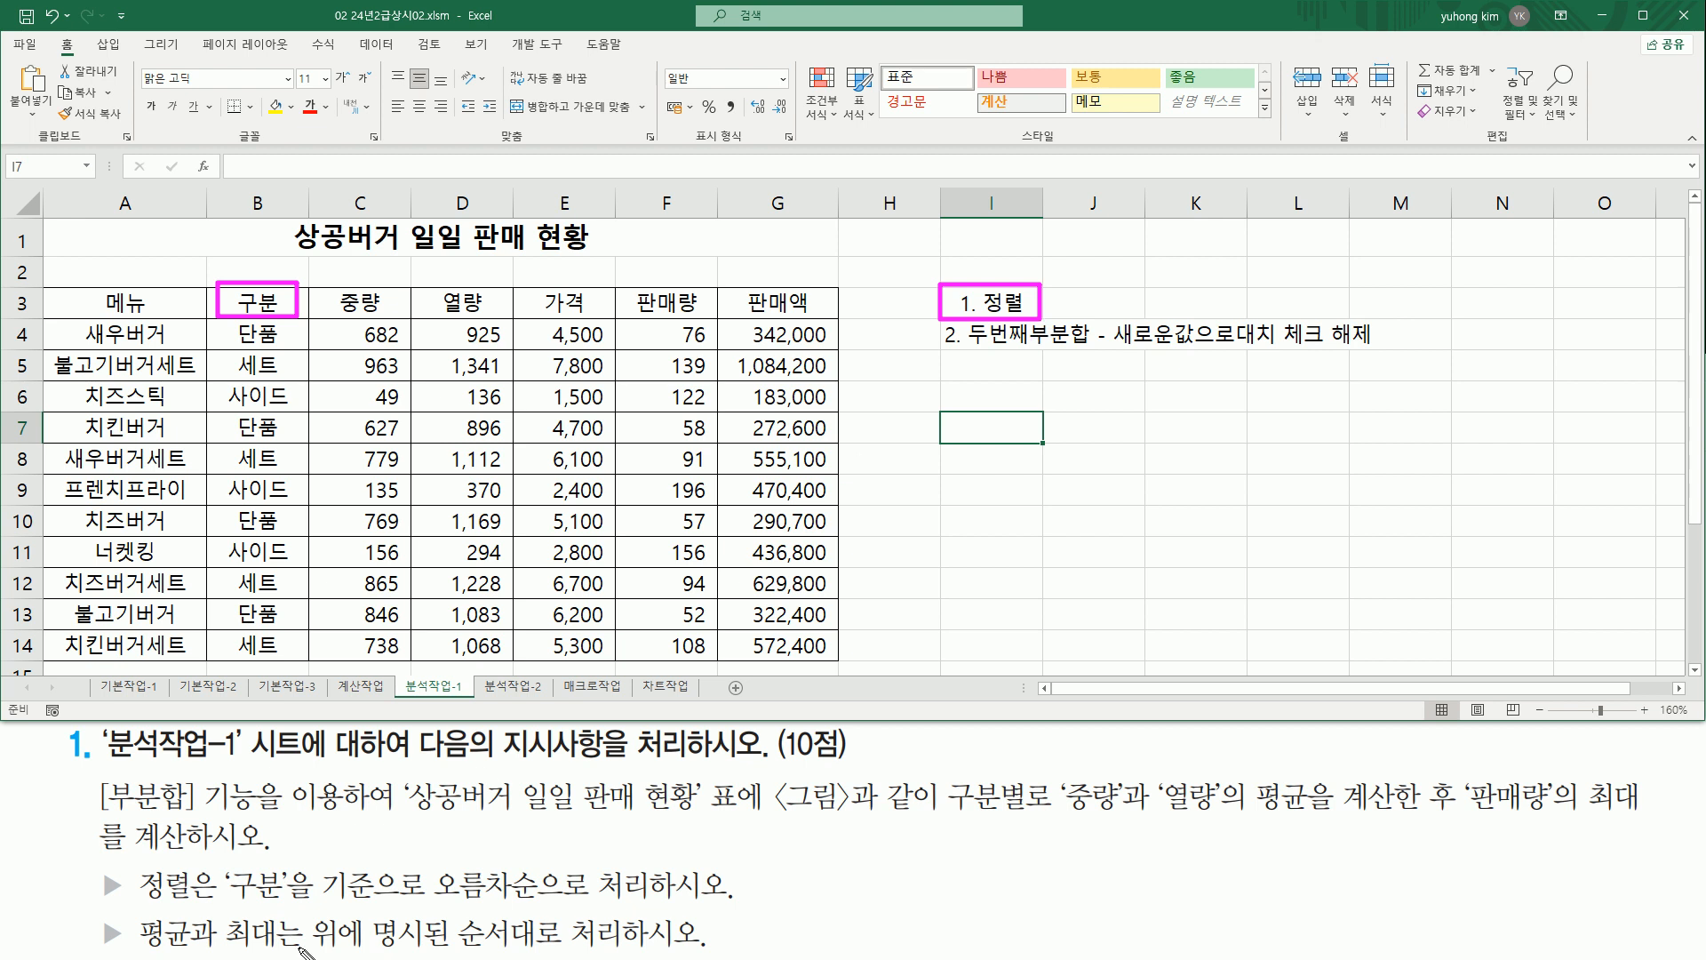
pyautogui.moveTo(95, 863)
pyautogui.mouseDown()
pyautogui.moveTo(135, 904)
pyautogui.moveTo(344, 917)
pyautogui.moveTo(300, 908)
pyautogui.mouseUp()
pyautogui.moveTo(435, 899); pyautogui.dragTo(648, 899)
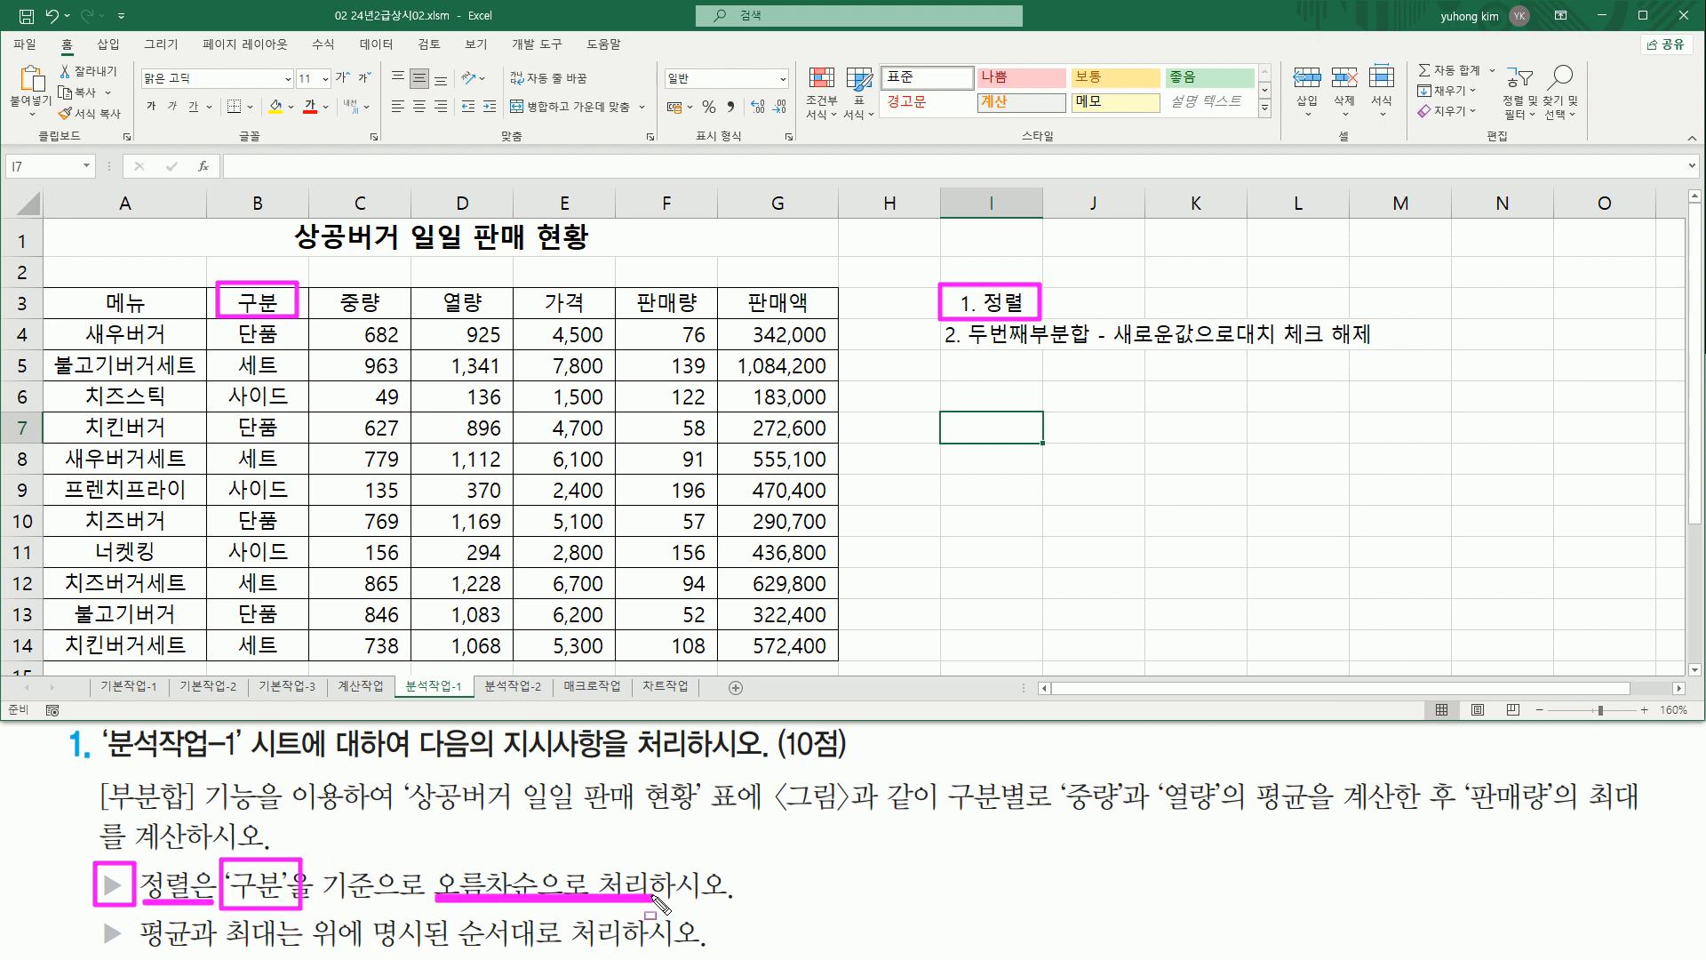
pyautogui.press('Escape')
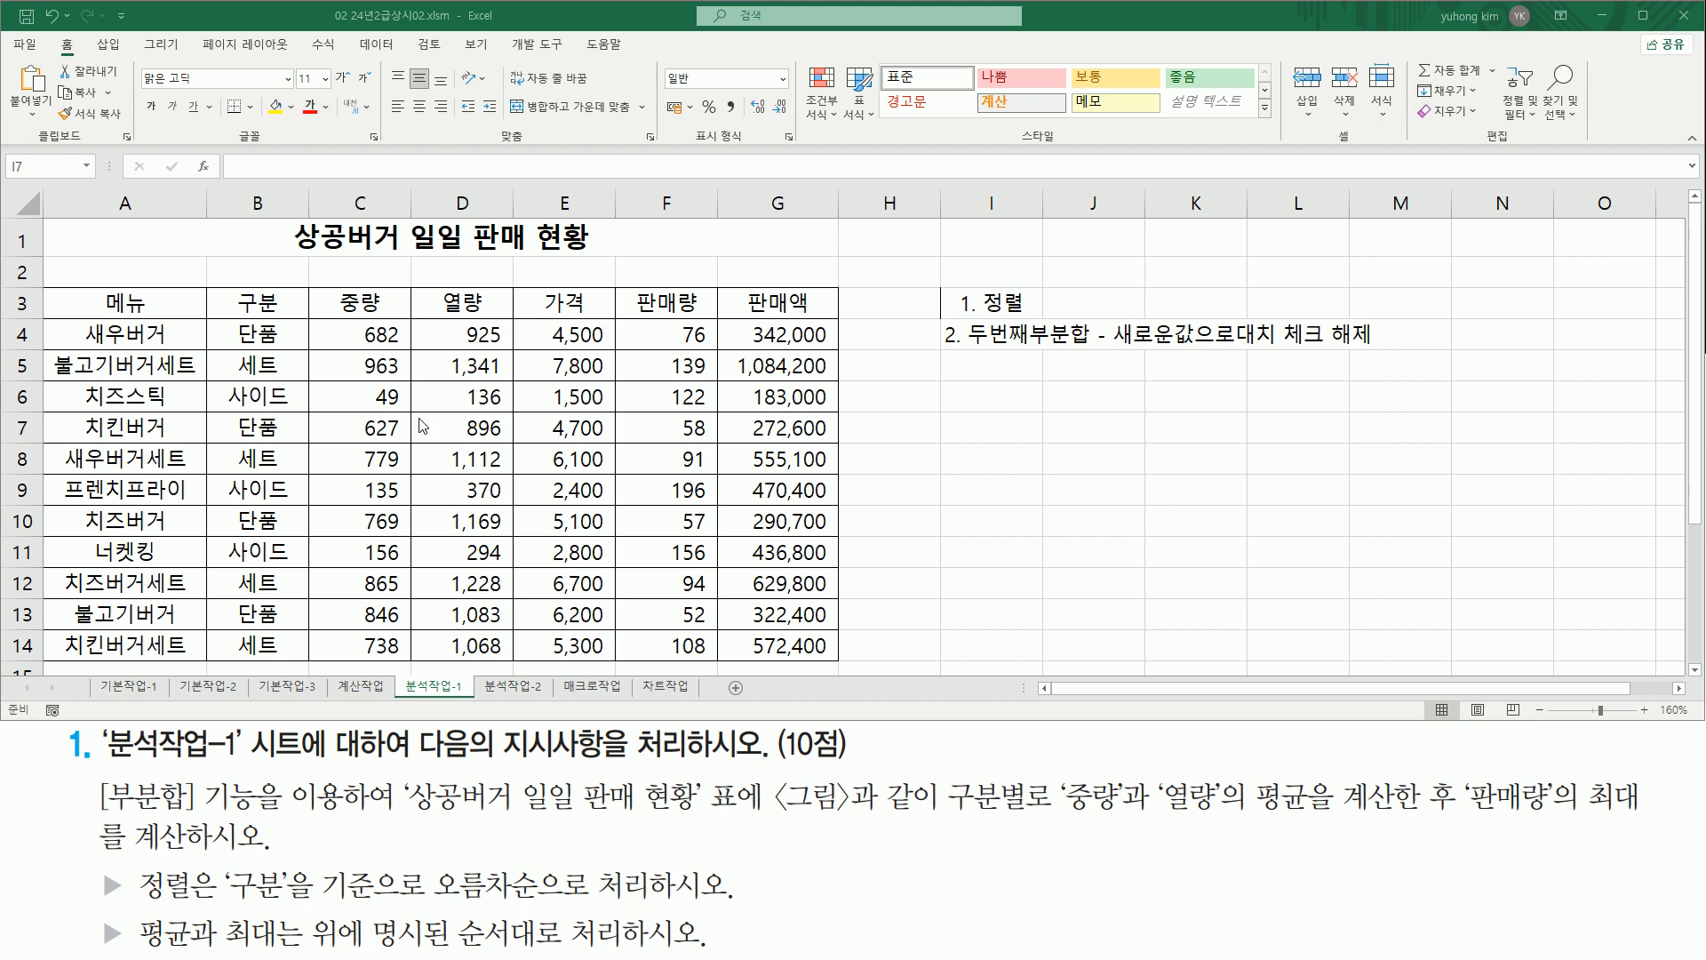
# Sort the sales table by 구분 on cell values in ascending order (오름차순).
pyautogui.click(465, 398)
pyautogui.click(484, 454)
pyautogui.click(480, 515)
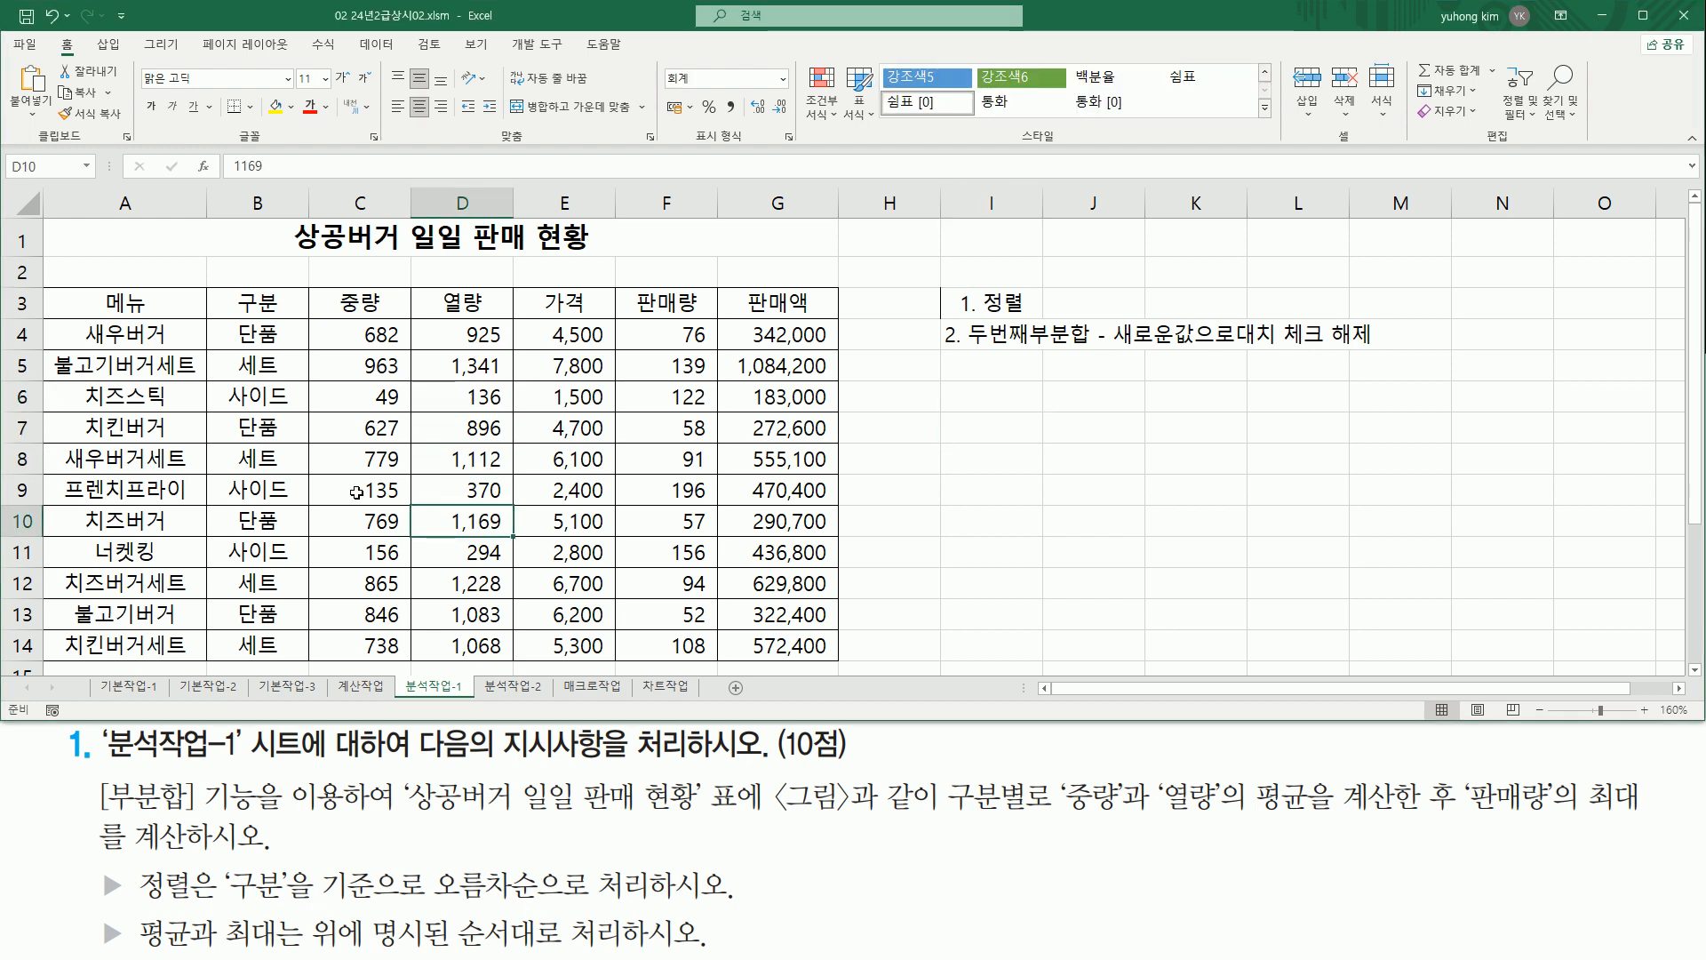
pyautogui.click(388, 497)
pyautogui.click(351, 425)
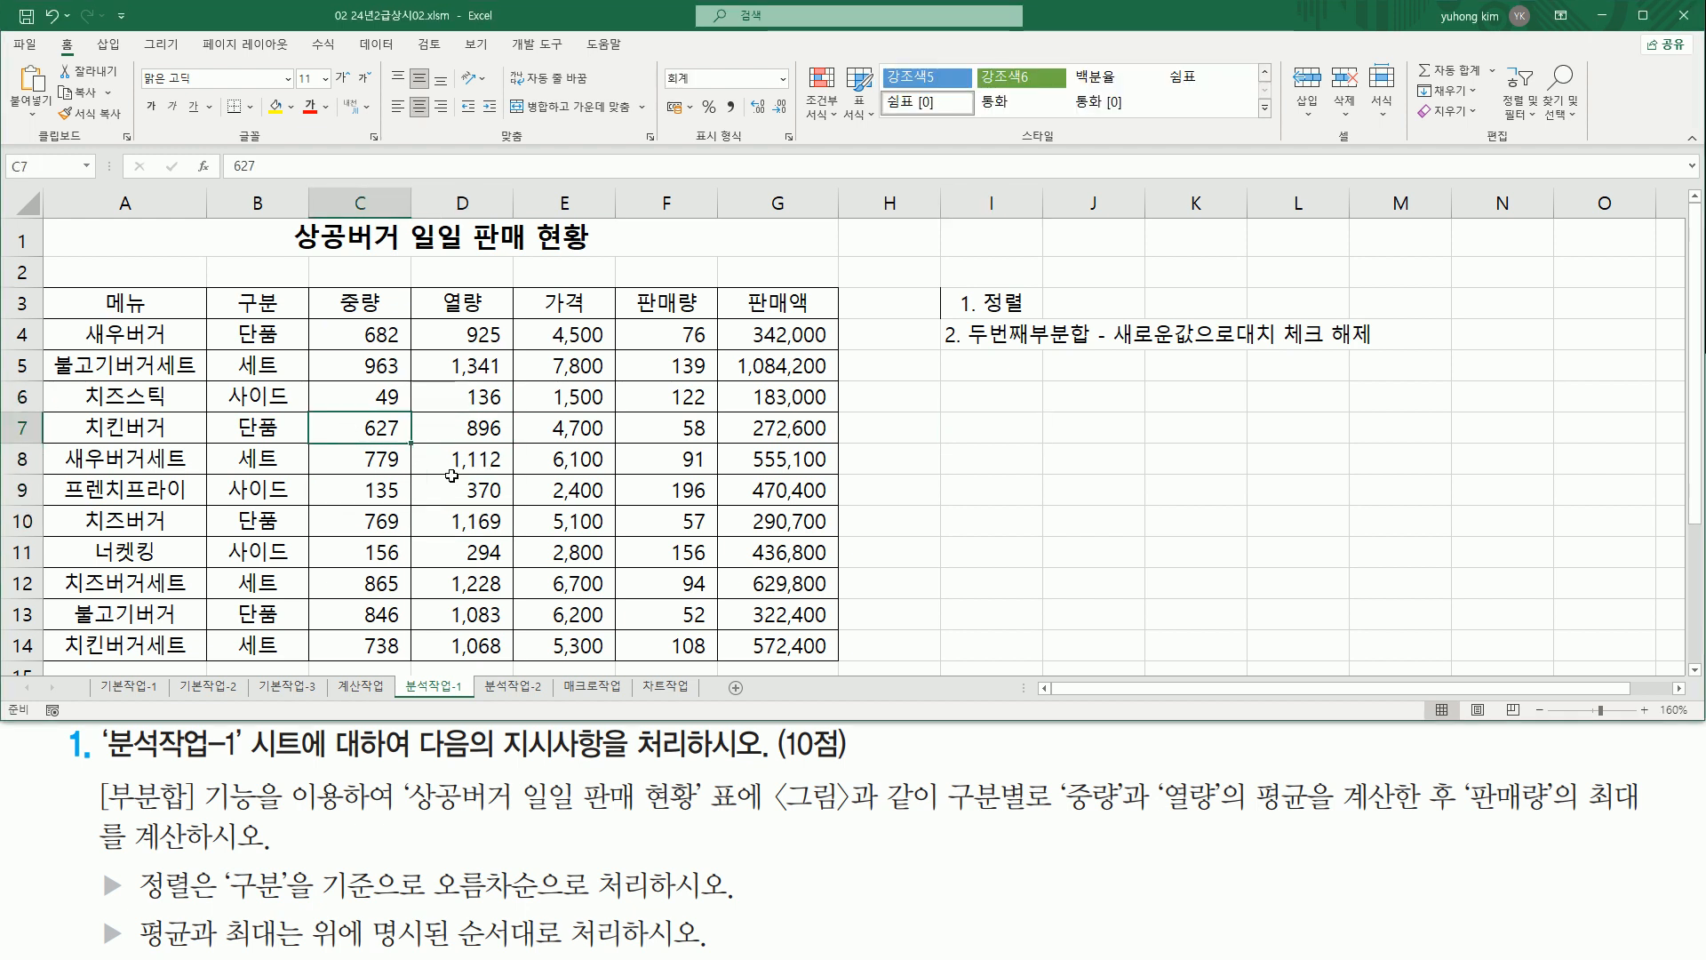
pyautogui.click(377, 44)
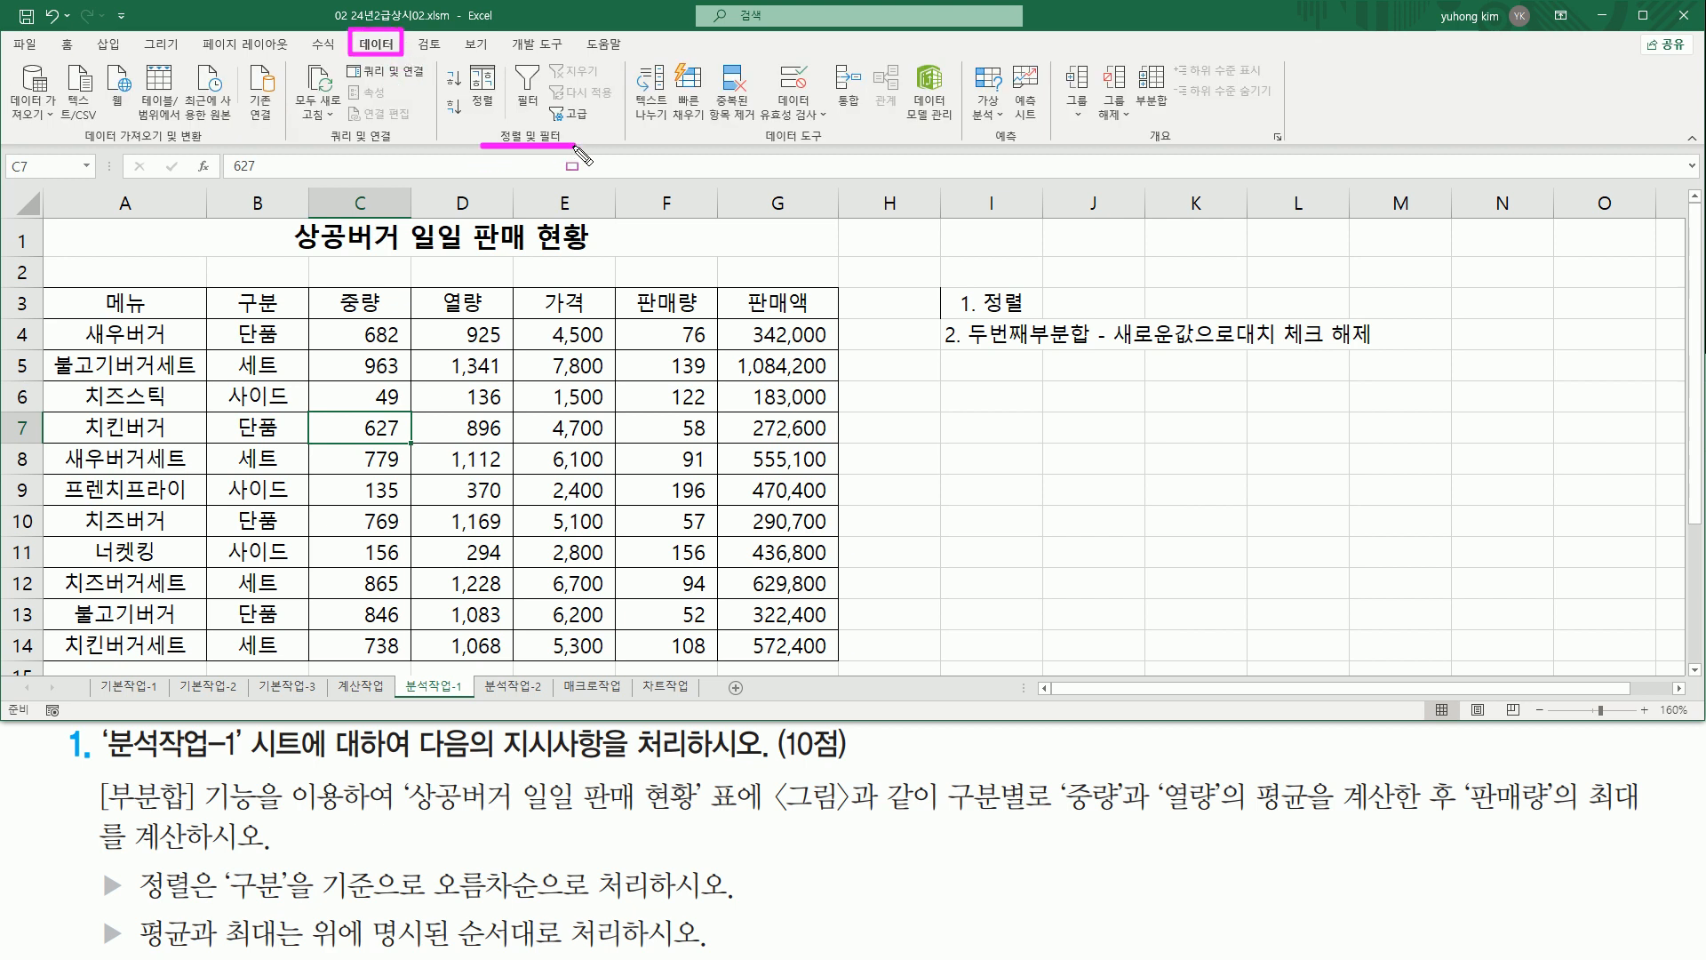
pyautogui.moveTo(461, 64); pyautogui.dragTo(506, 118)
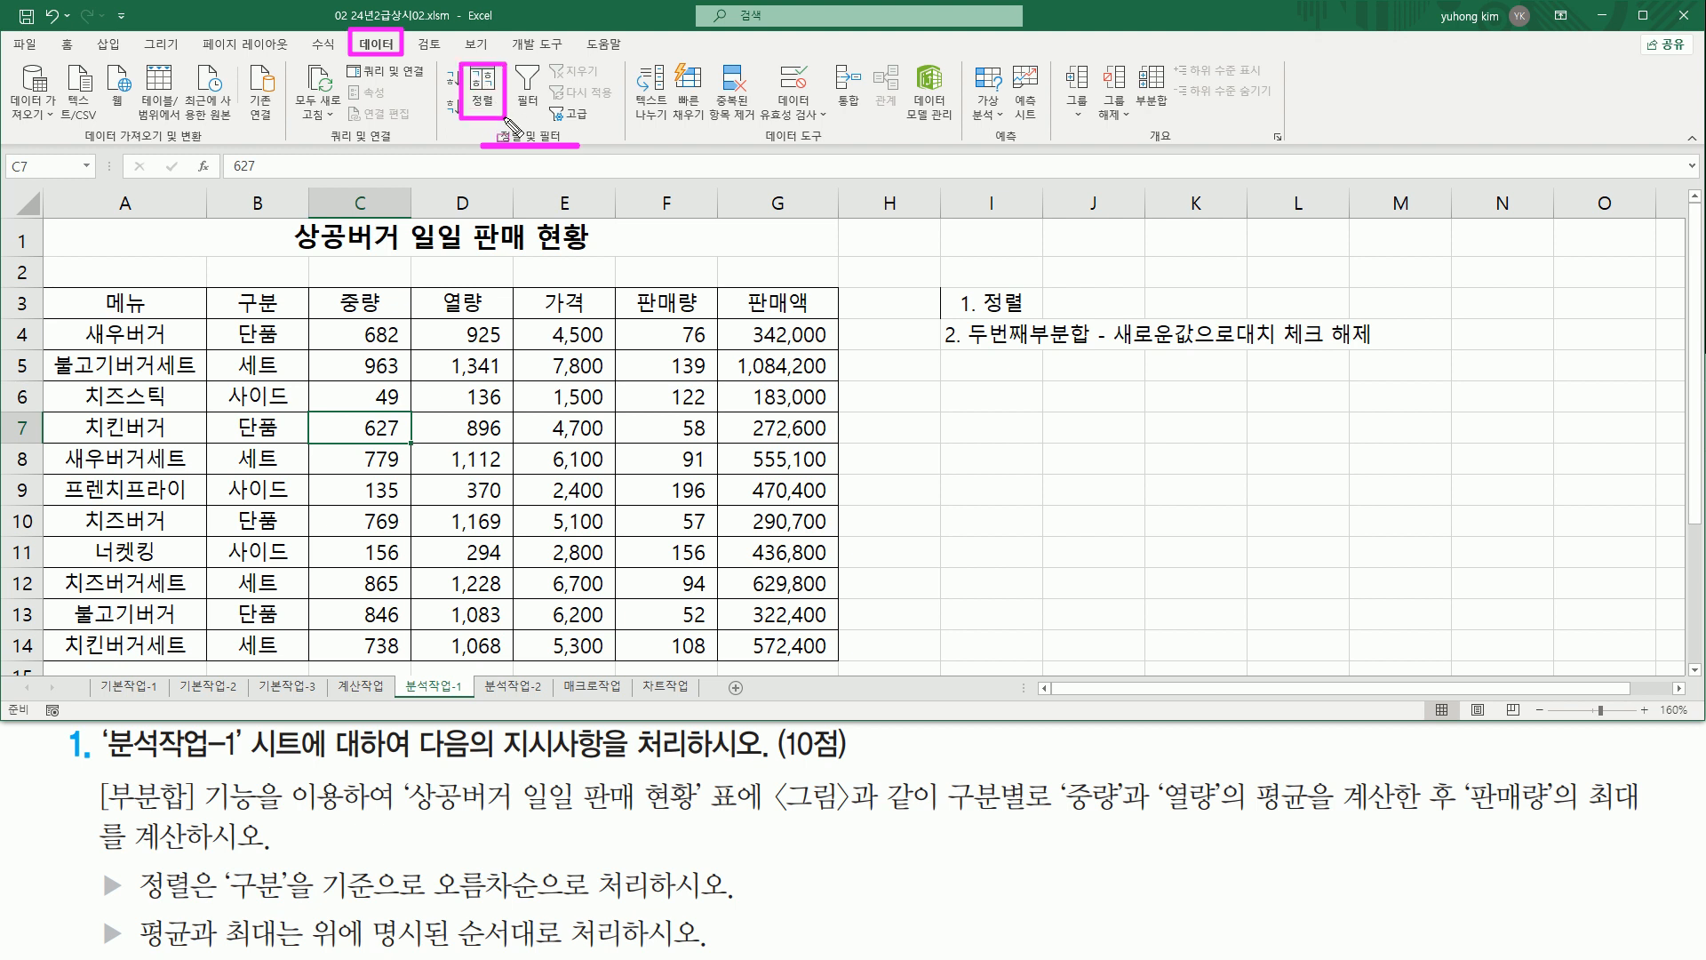
pyautogui.click(485, 95)
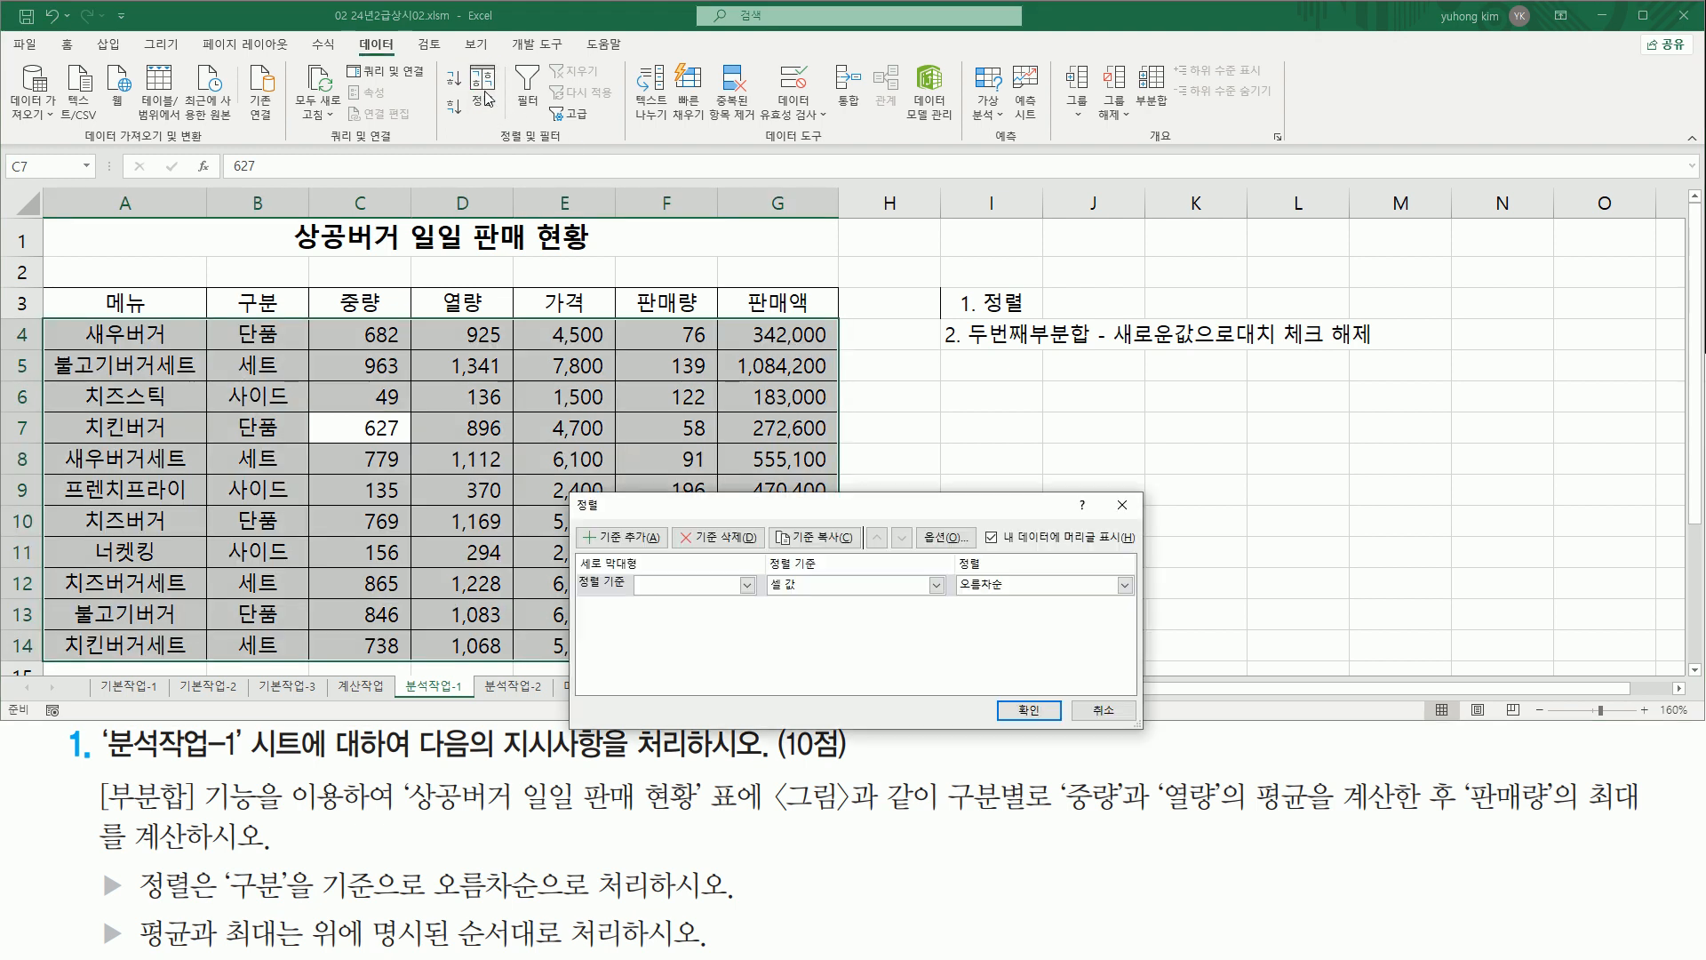
pyautogui.moveTo(569, 488); pyautogui.dragTo(1141, 730)
pyautogui.moveTo(220, 858)
pyautogui.mouseDown()
pyautogui.moveTo(249, 904)
pyautogui.moveTo(289, 908)
pyautogui.mouseUp()
pyautogui.moveTo(437, 906); pyautogui.dragTo(544, 908)
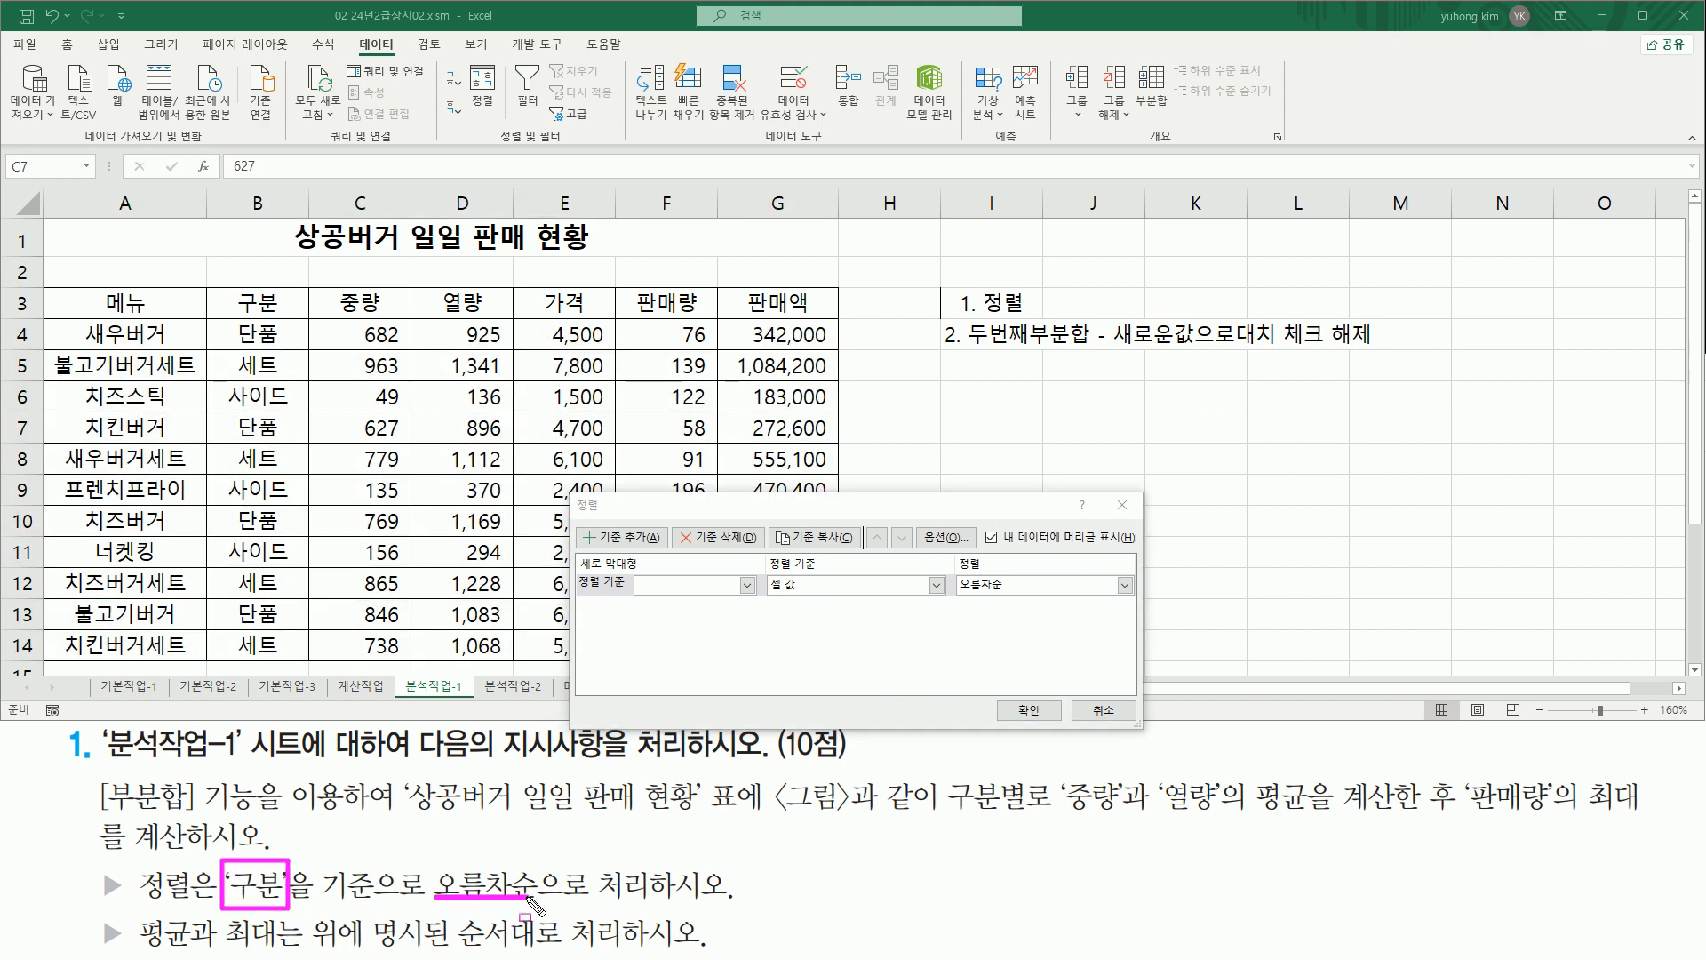
pyautogui.click(658, 585)
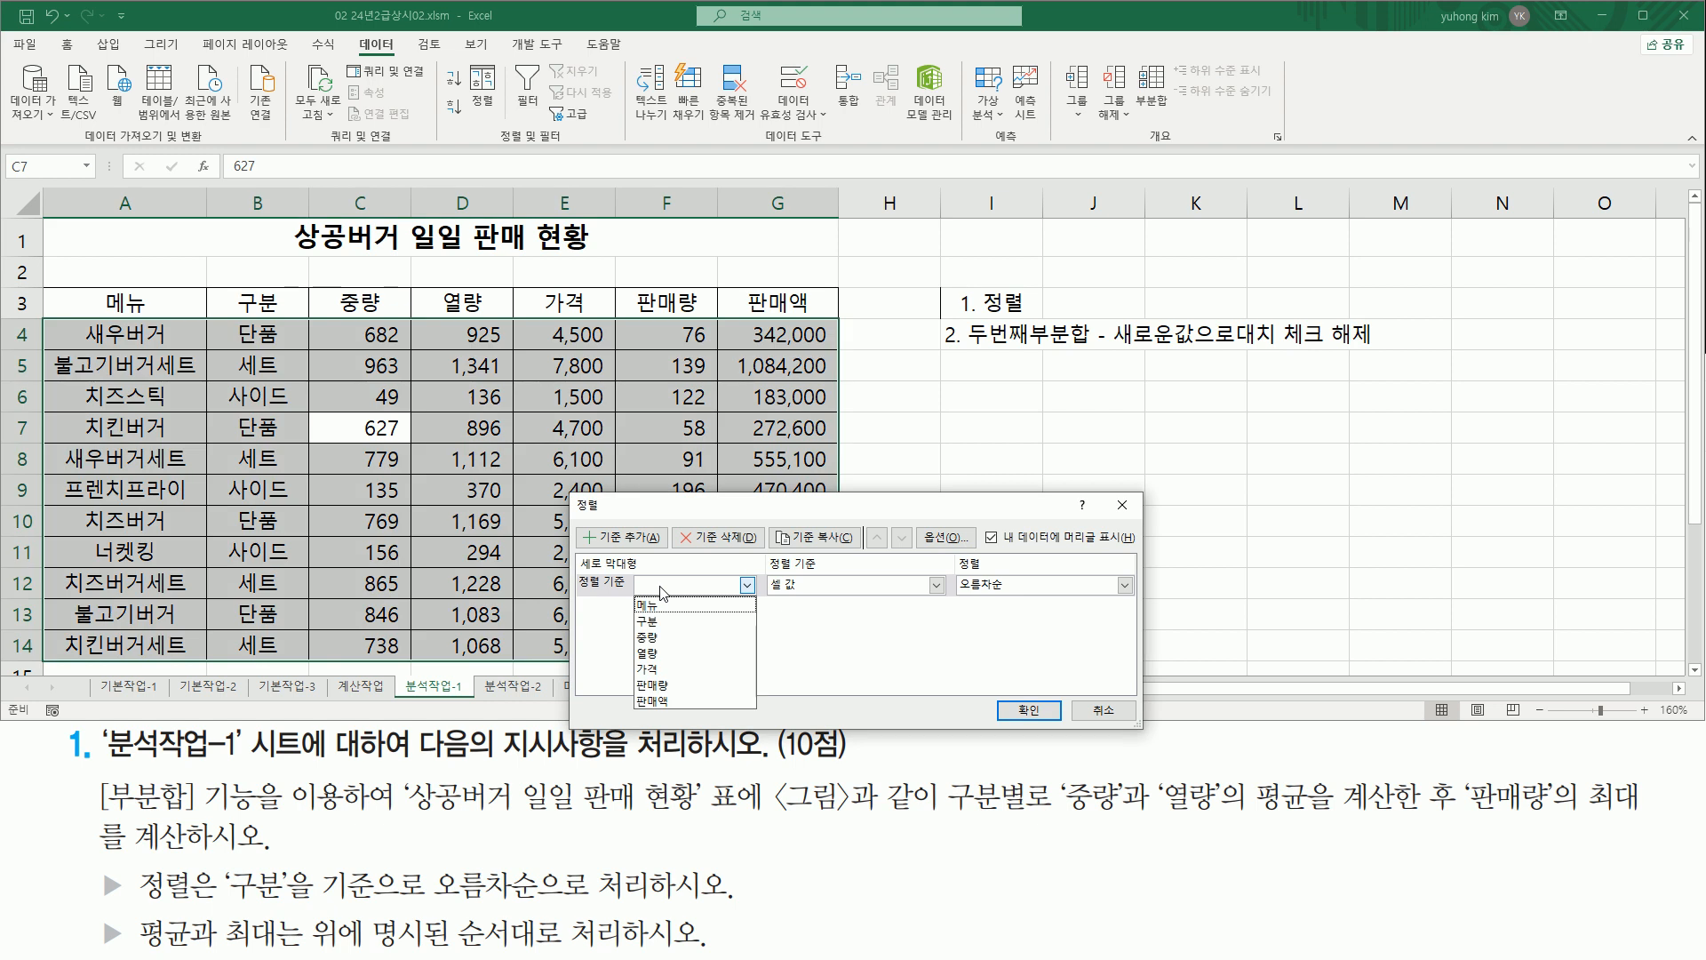
pyautogui.click(660, 628)
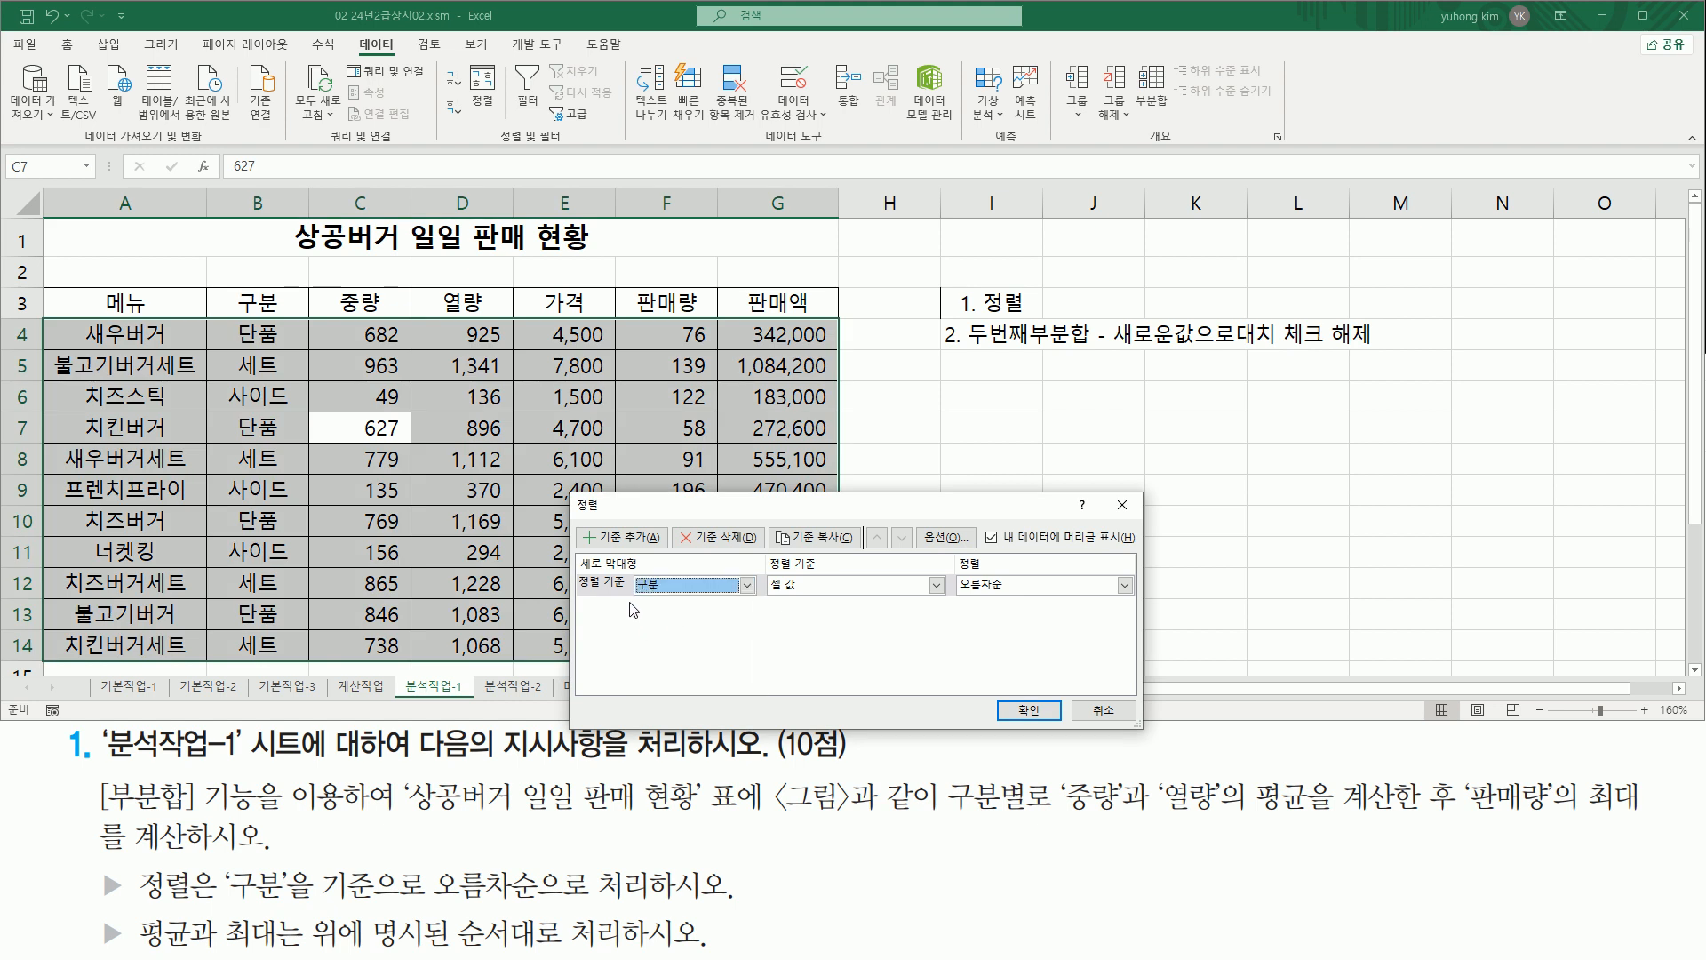
pyautogui.moveTo(643, 587); pyautogui.dragTo(670, 597)
pyautogui.moveTo(954, 595); pyautogui.dragTo(1024, 595)
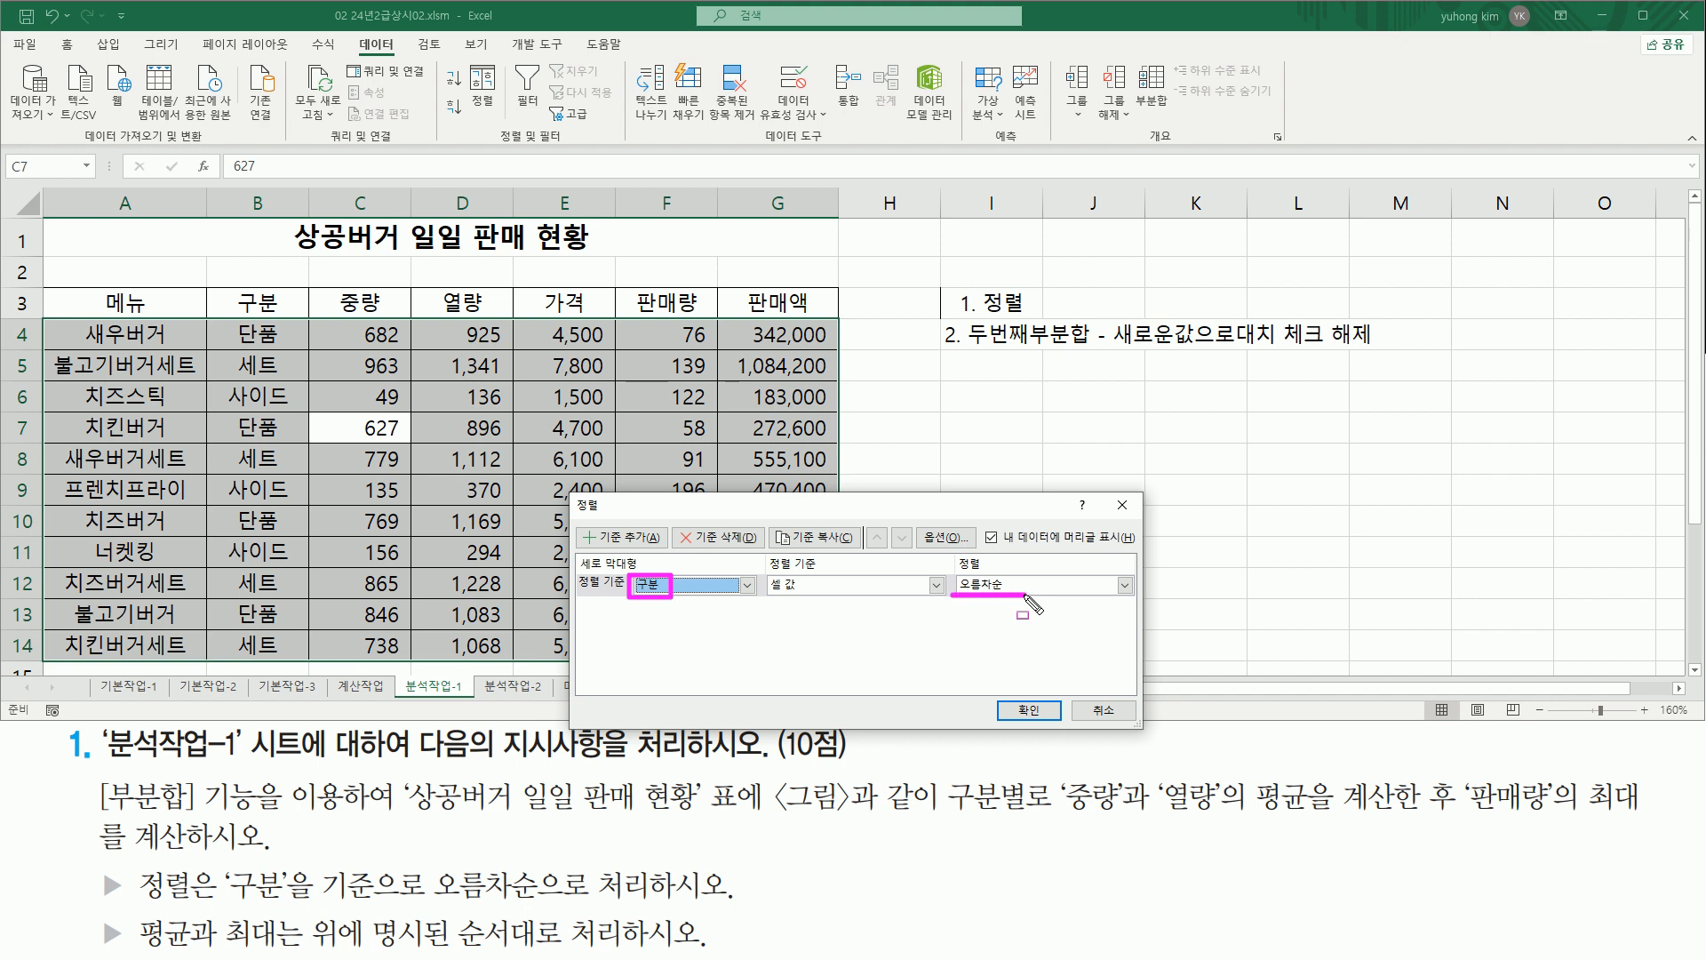
pyautogui.moveTo(1005, 691); pyautogui.dragTo(1053, 724)
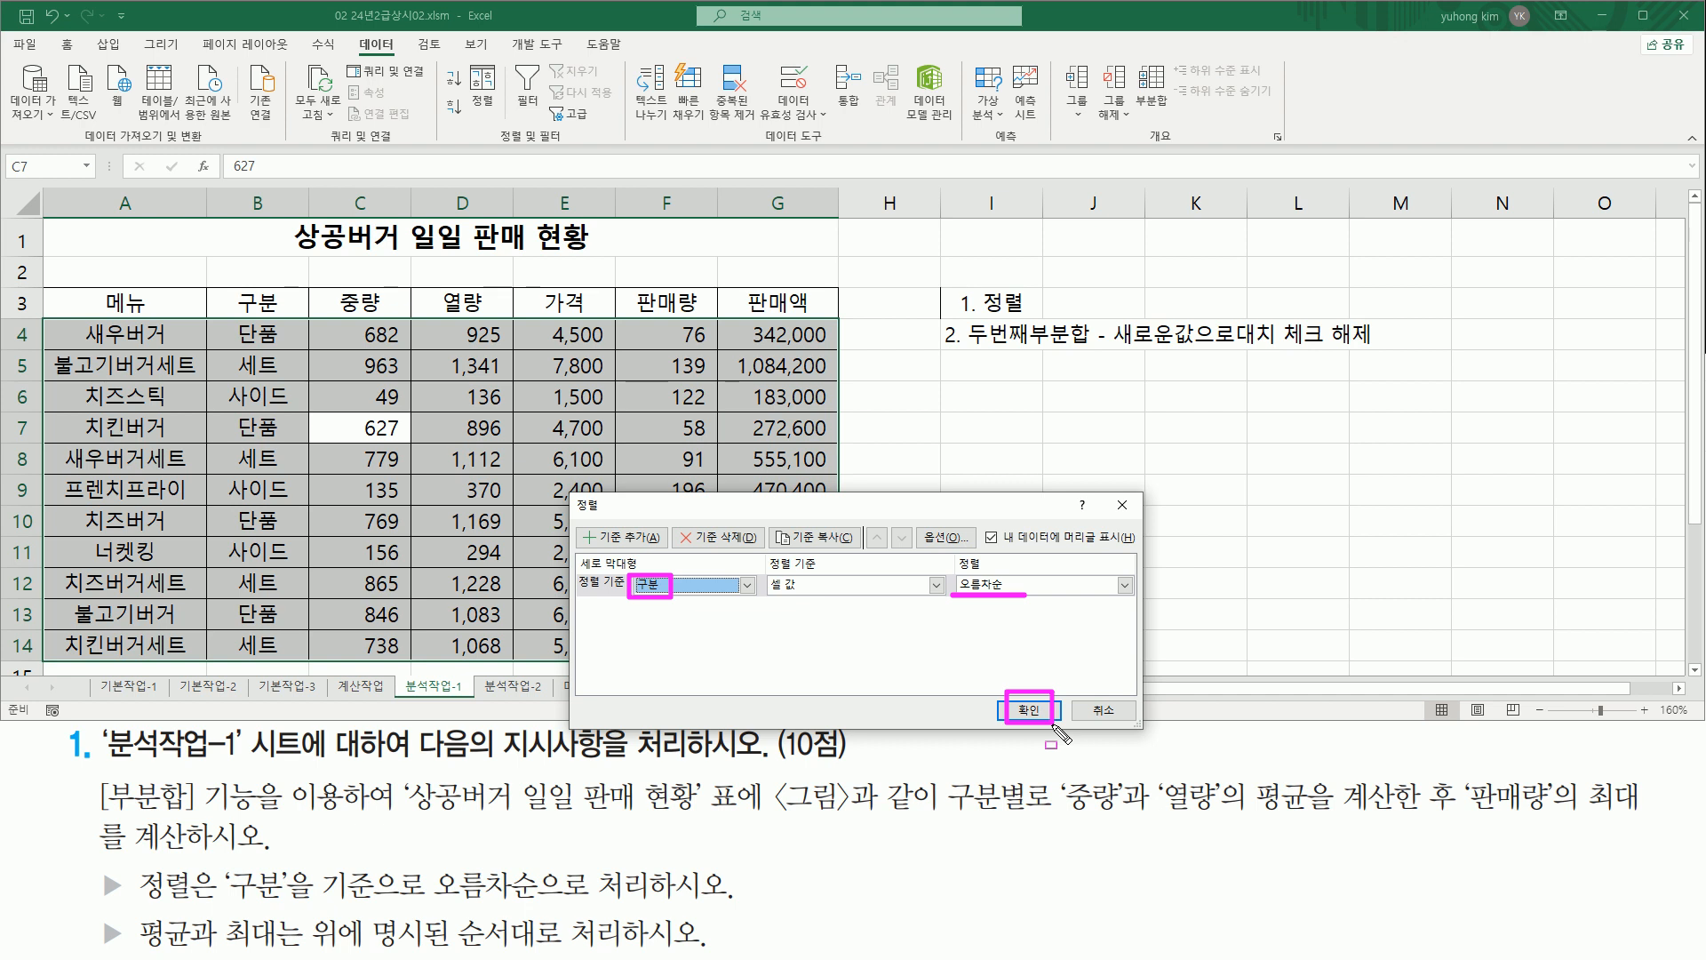
pyautogui.click(1049, 722)
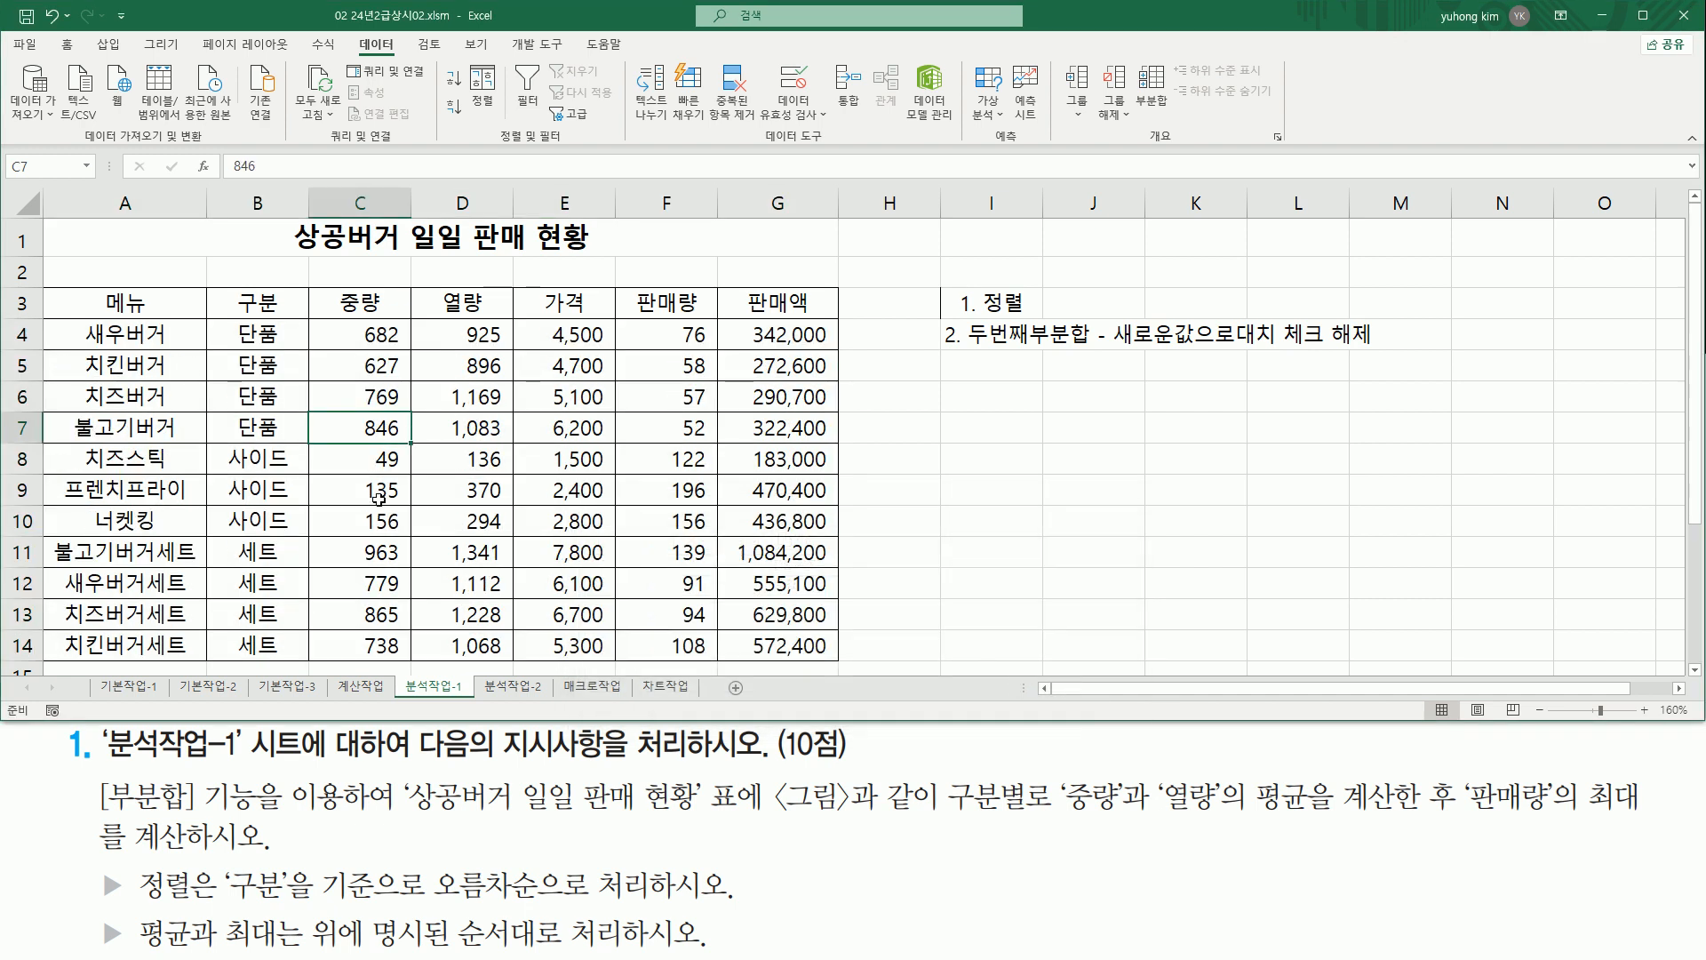
# Review the sorted 구분 groups and the instructions on the order in which the average and maximum subtotals are calculated.
pyautogui.moveTo(231, 318)
pyautogui.mouseDown()
pyautogui.moveTo(284, 426)
pyautogui.moveTo(233, 480)
pyautogui.moveTo(296, 526)
pyautogui.moveTo(256, 578)
pyautogui.moveTo(289, 666)
pyautogui.mouseUp()
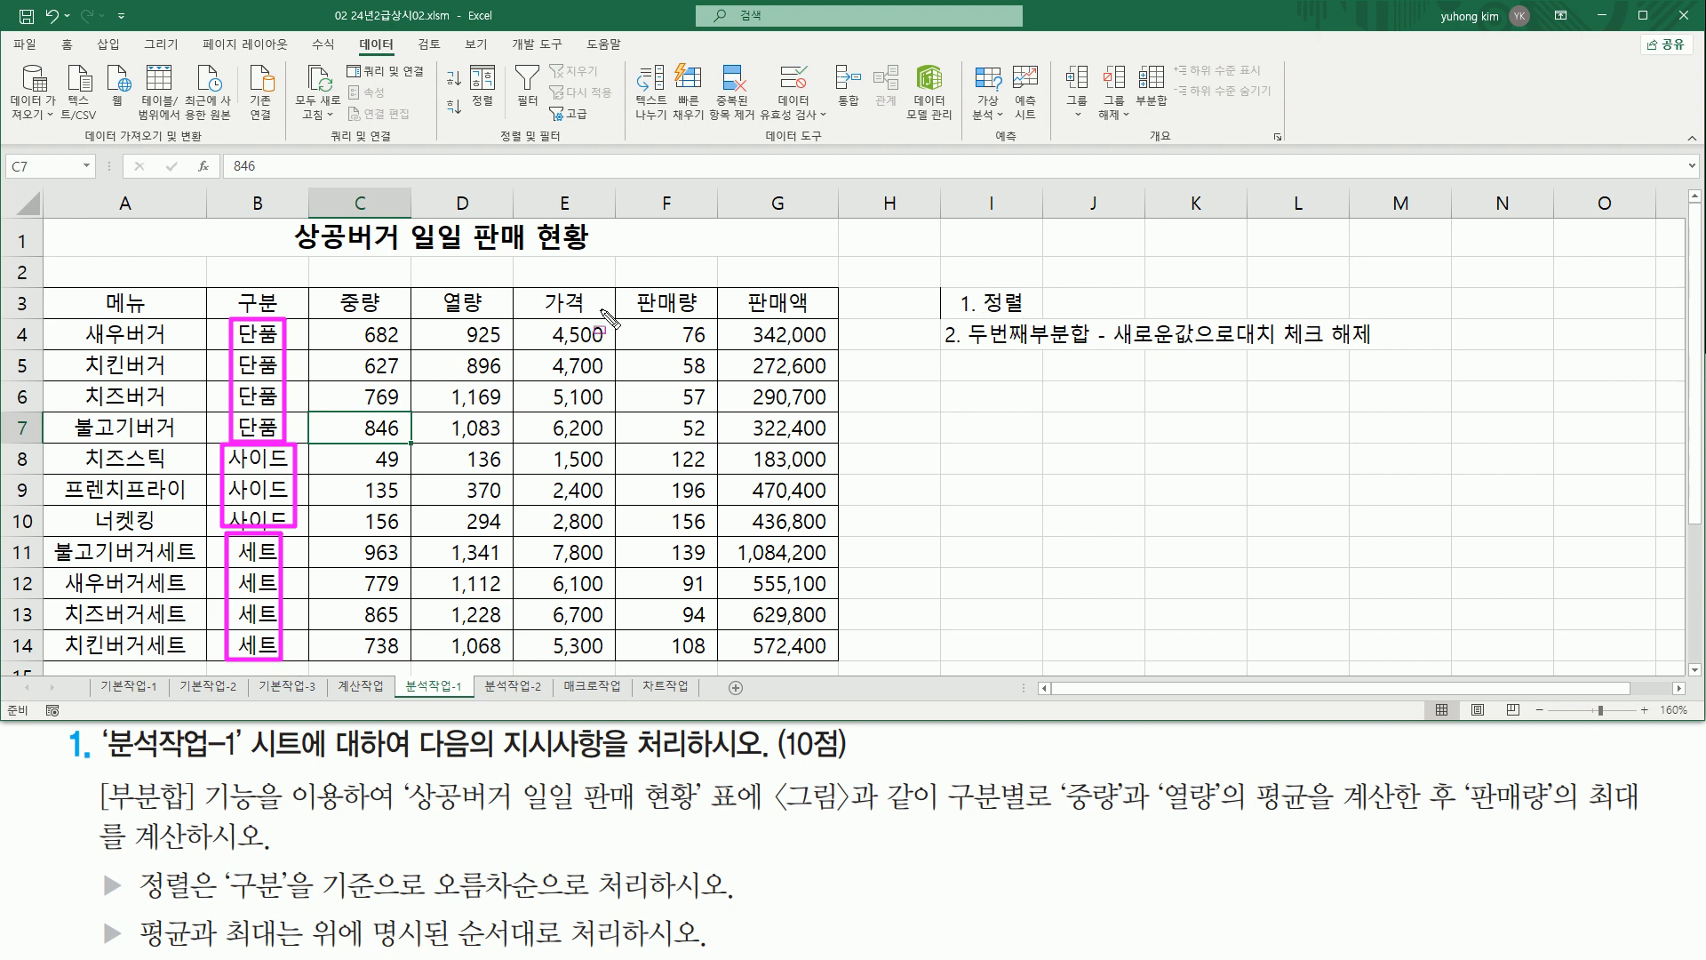
pyautogui.press('Escape')
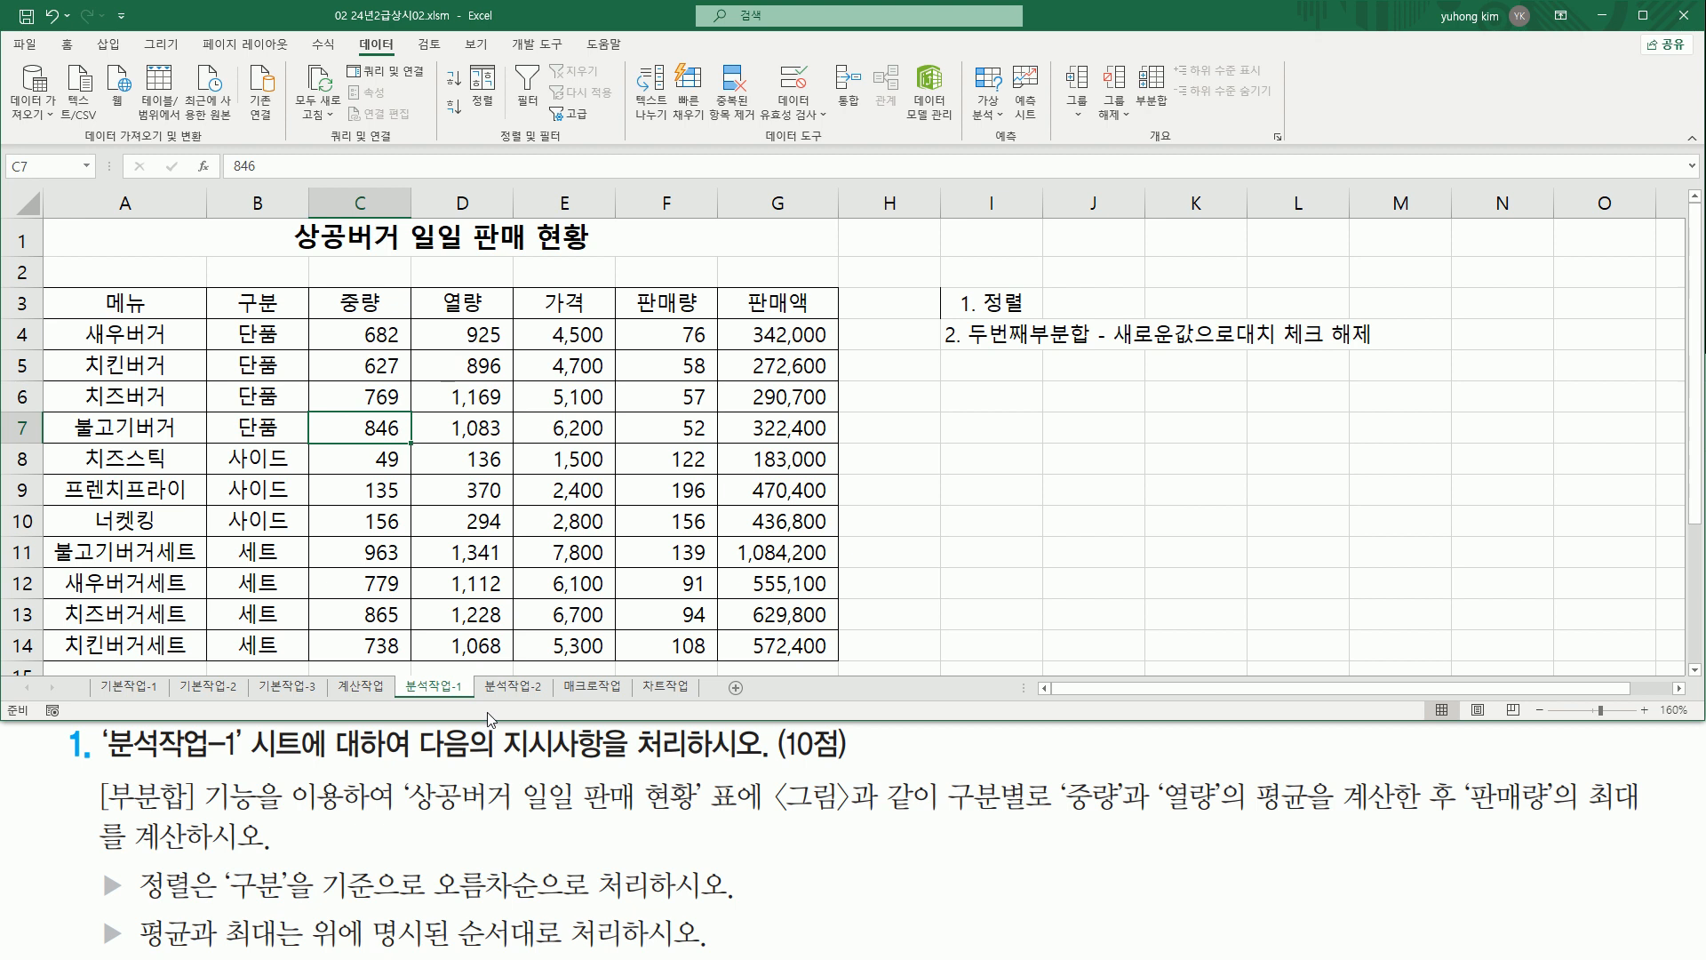
pyautogui.moveTo(1252, 775); pyautogui.dragTo(1313, 822)
pyautogui.moveTo(1576, 774); pyautogui.dragTo(1654, 821)
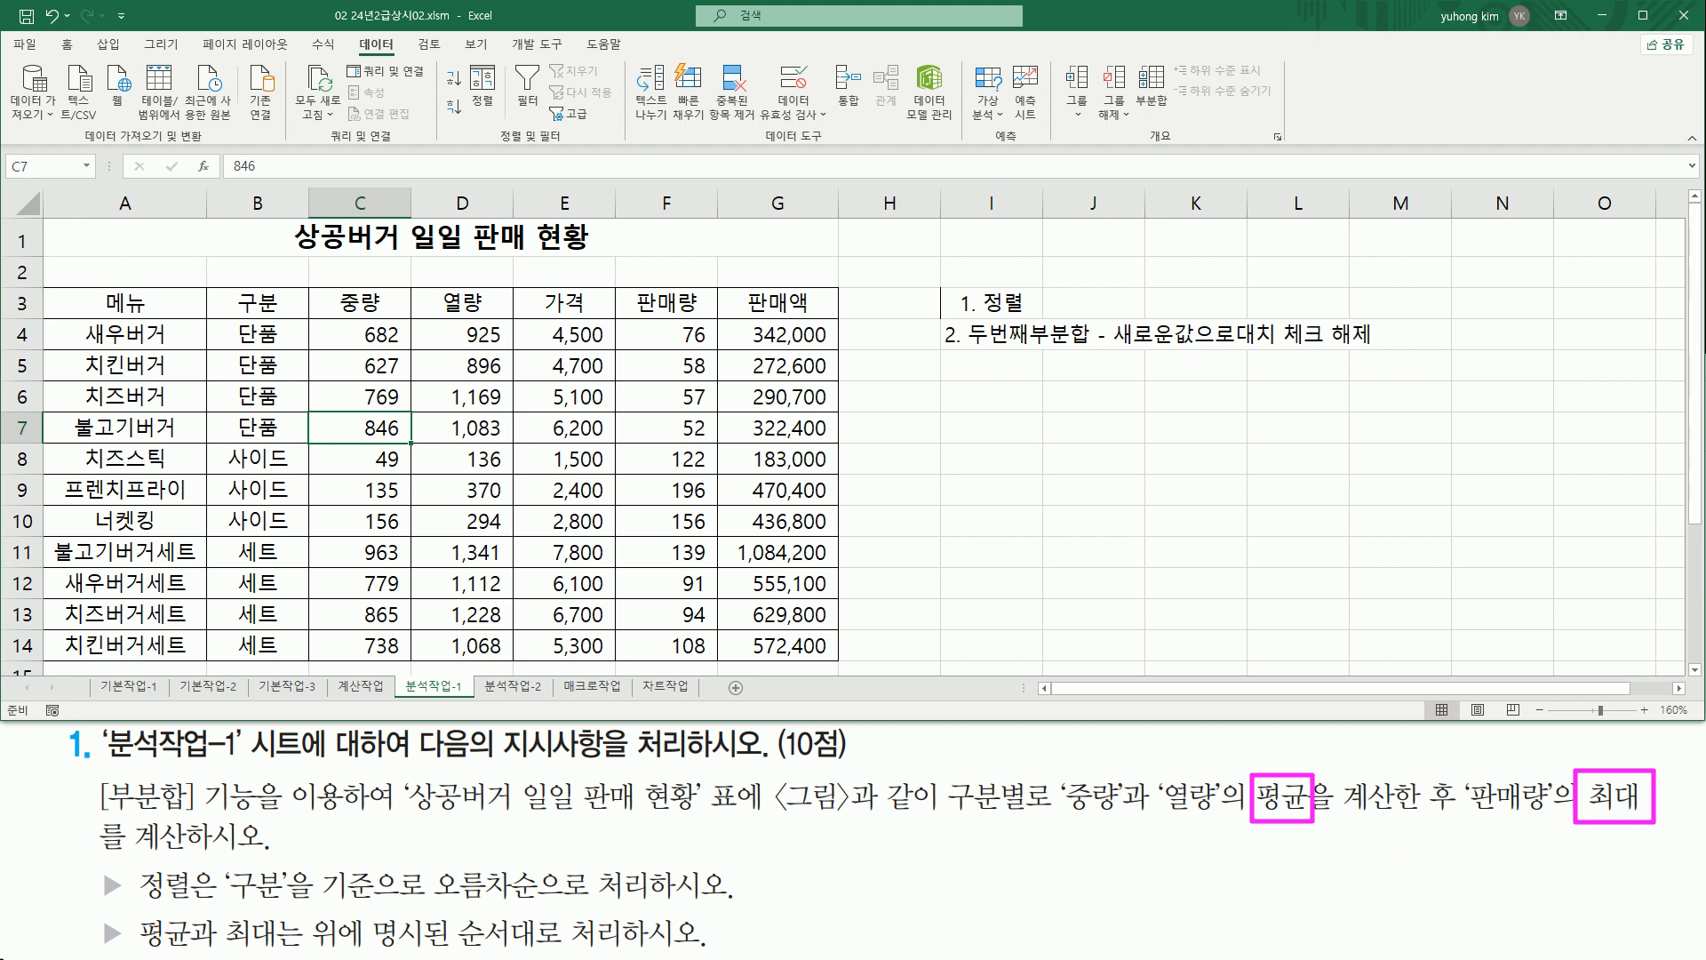
pyautogui.moveTo(90, 917)
pyautogui.mouseDown()
pyautogui.moveTo(124, 948)
pyautogui.moveTo(708, 953)
pyautogui.mouseUp()
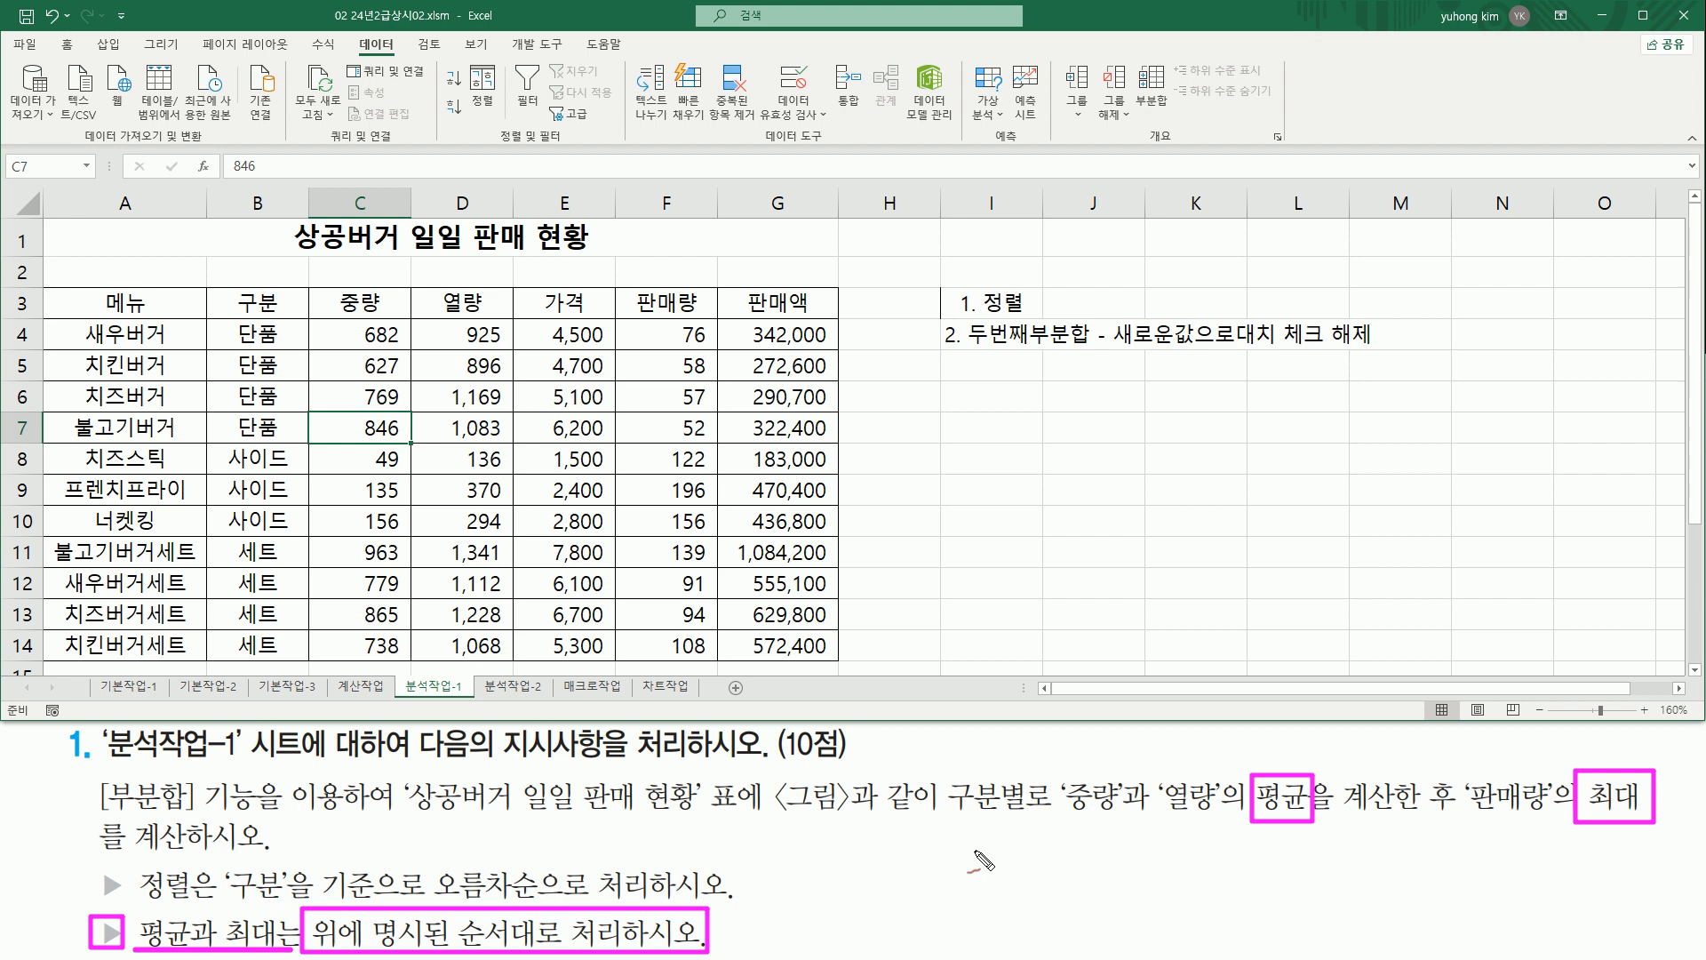
pyautogui.moveTo(1277, 775)
pyautogui.mouseDown()
pyautogui.moveTo(1320, 763)
pyautogui.moveTo(1458, 811)
pyautogui.mouseUp()
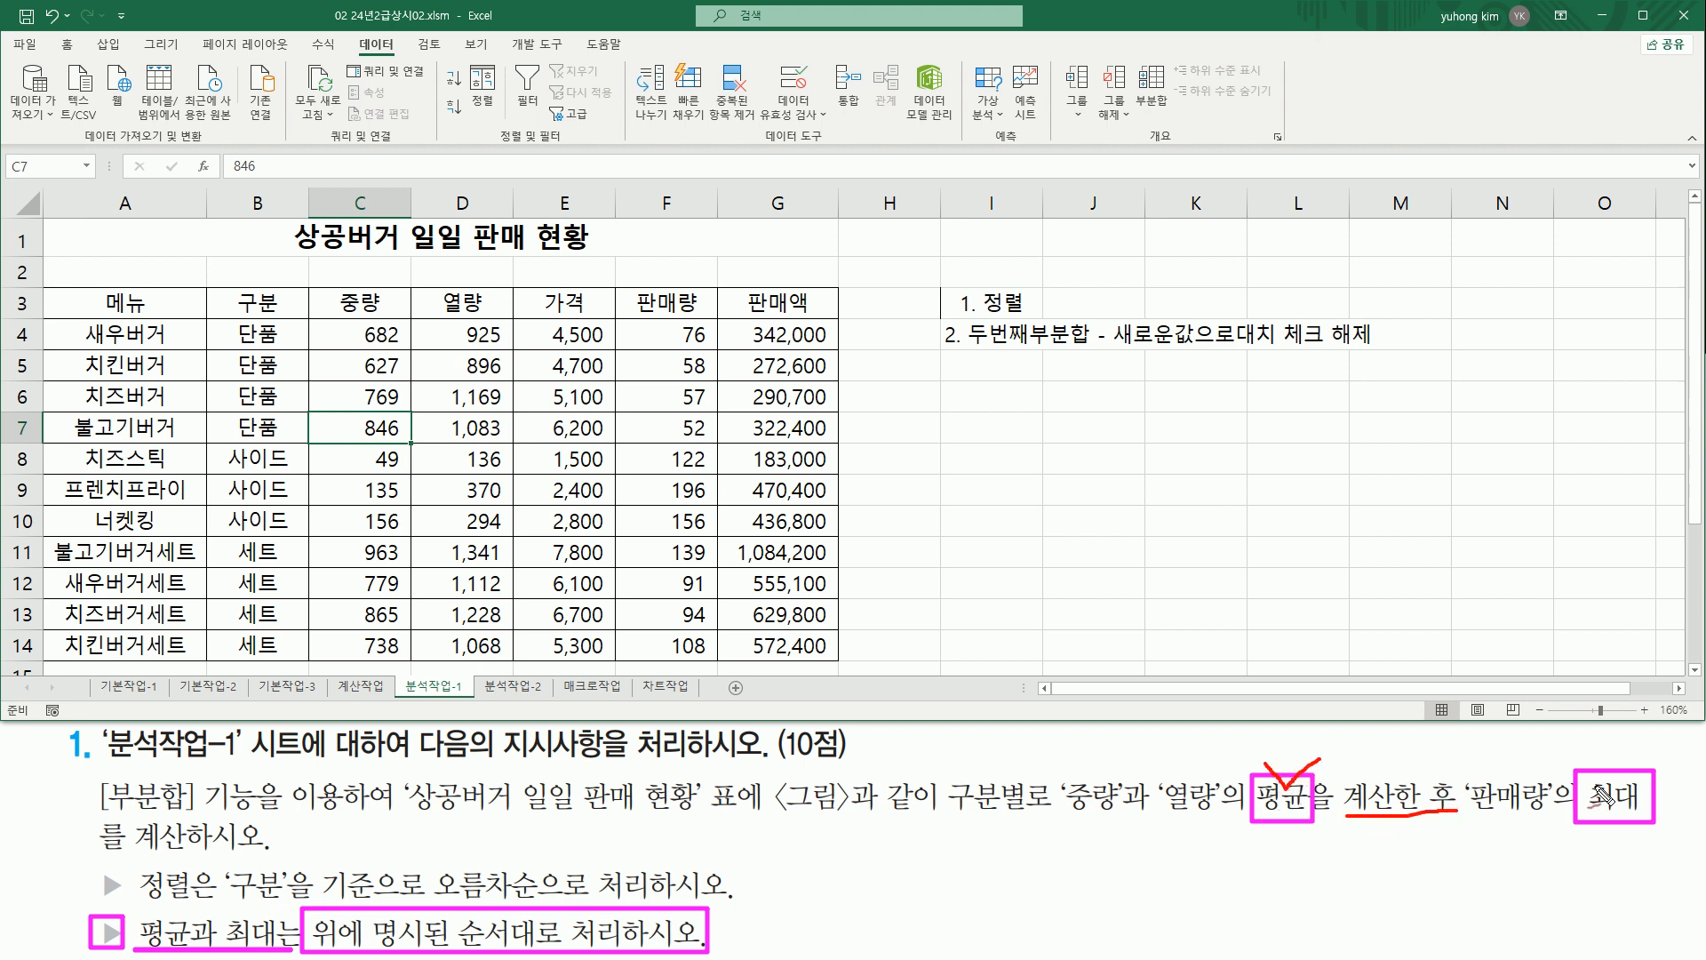
pyautogui.moveTo(1610, 762); pyautogui.dragTo(1656, 748)
pyautogui.press('Escape')
# Start a subtotal (부분합) on the sales table and group it by 구분.
pyautogui.click(373, 392)
pyautogui.click(480, 400)
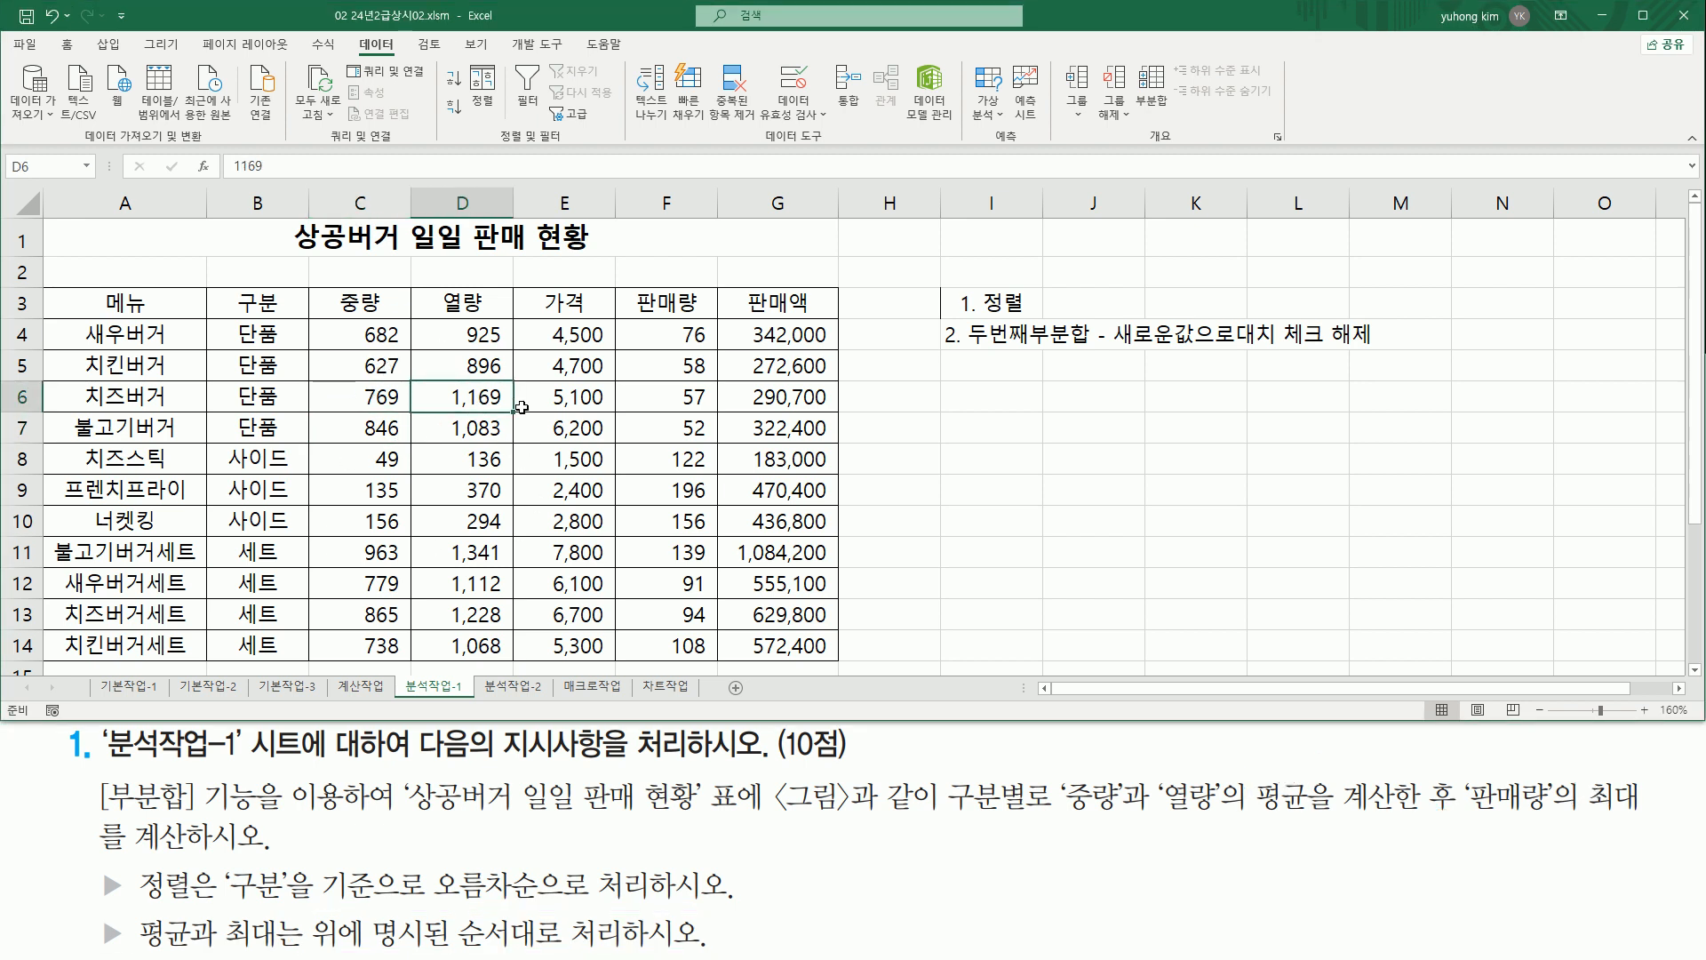
pyautogui.hotkey('ctrl', '2')
pyautogui.moveTo(352, 33); pyautogui.dragTo(402, 60)
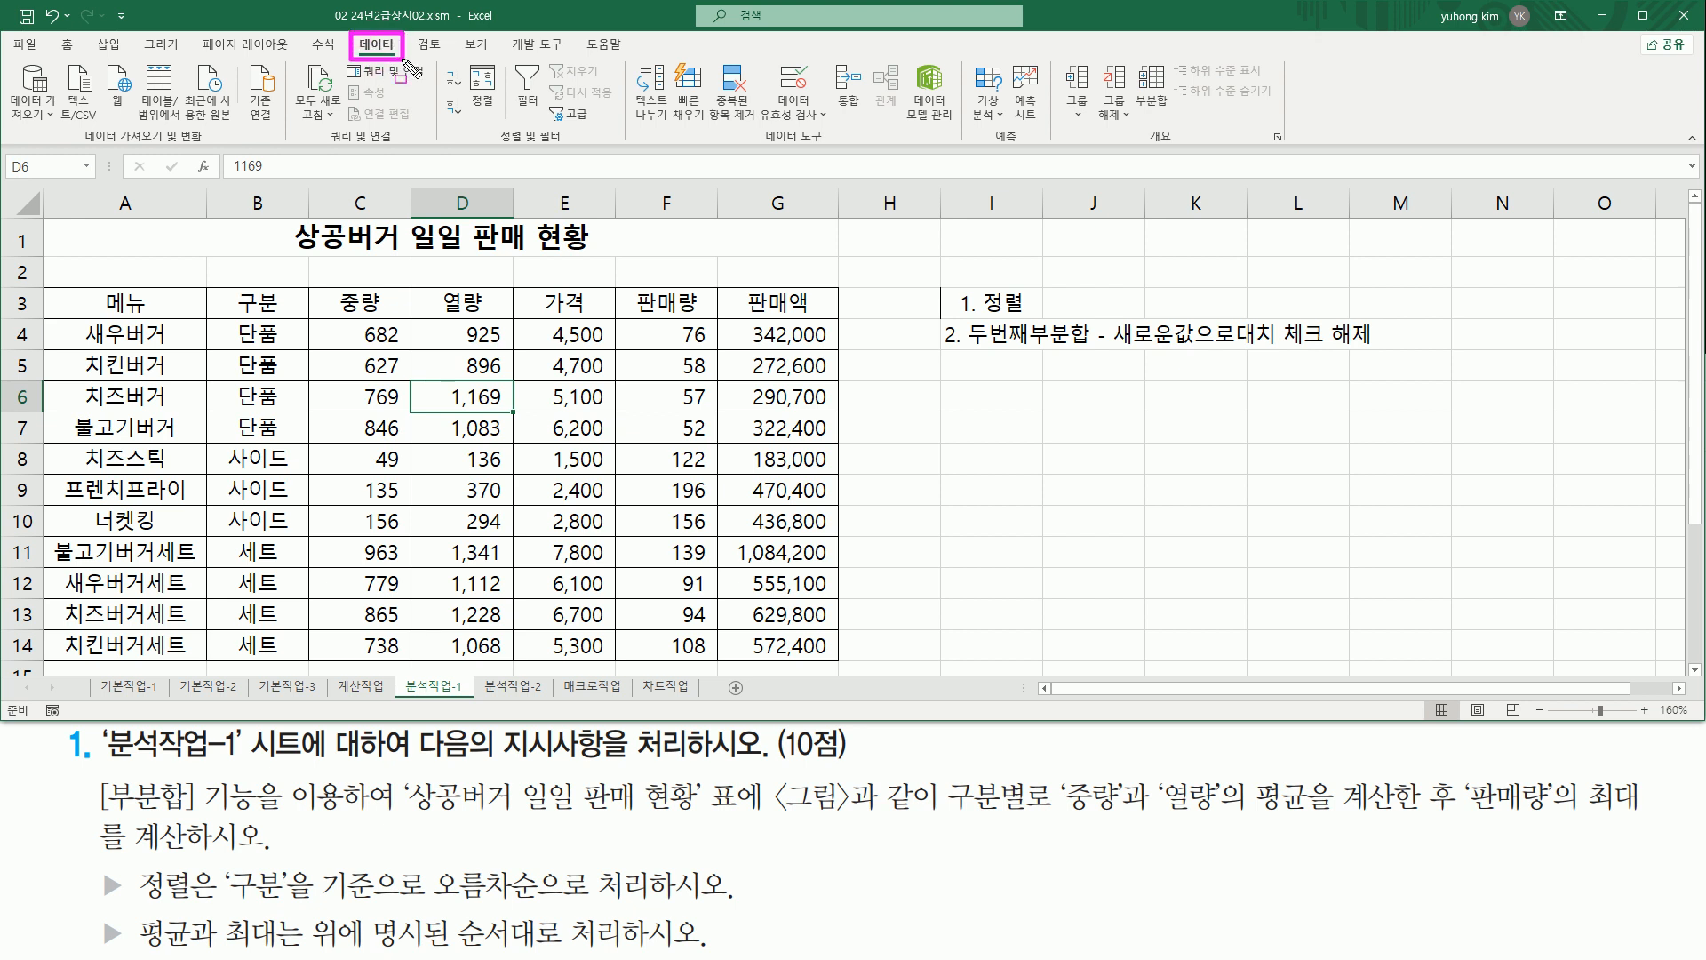
pyautogui.moveTo(1134, 148); pyautogui.dragTo(1184, 149)
pyautogui.moveTo(1139, 53)
pyautogui.mouseDown()
pyautogui.moveTo(1133, 117)
pyautogui.moveTo(1179, 120)
pyautogui.mouseUp()
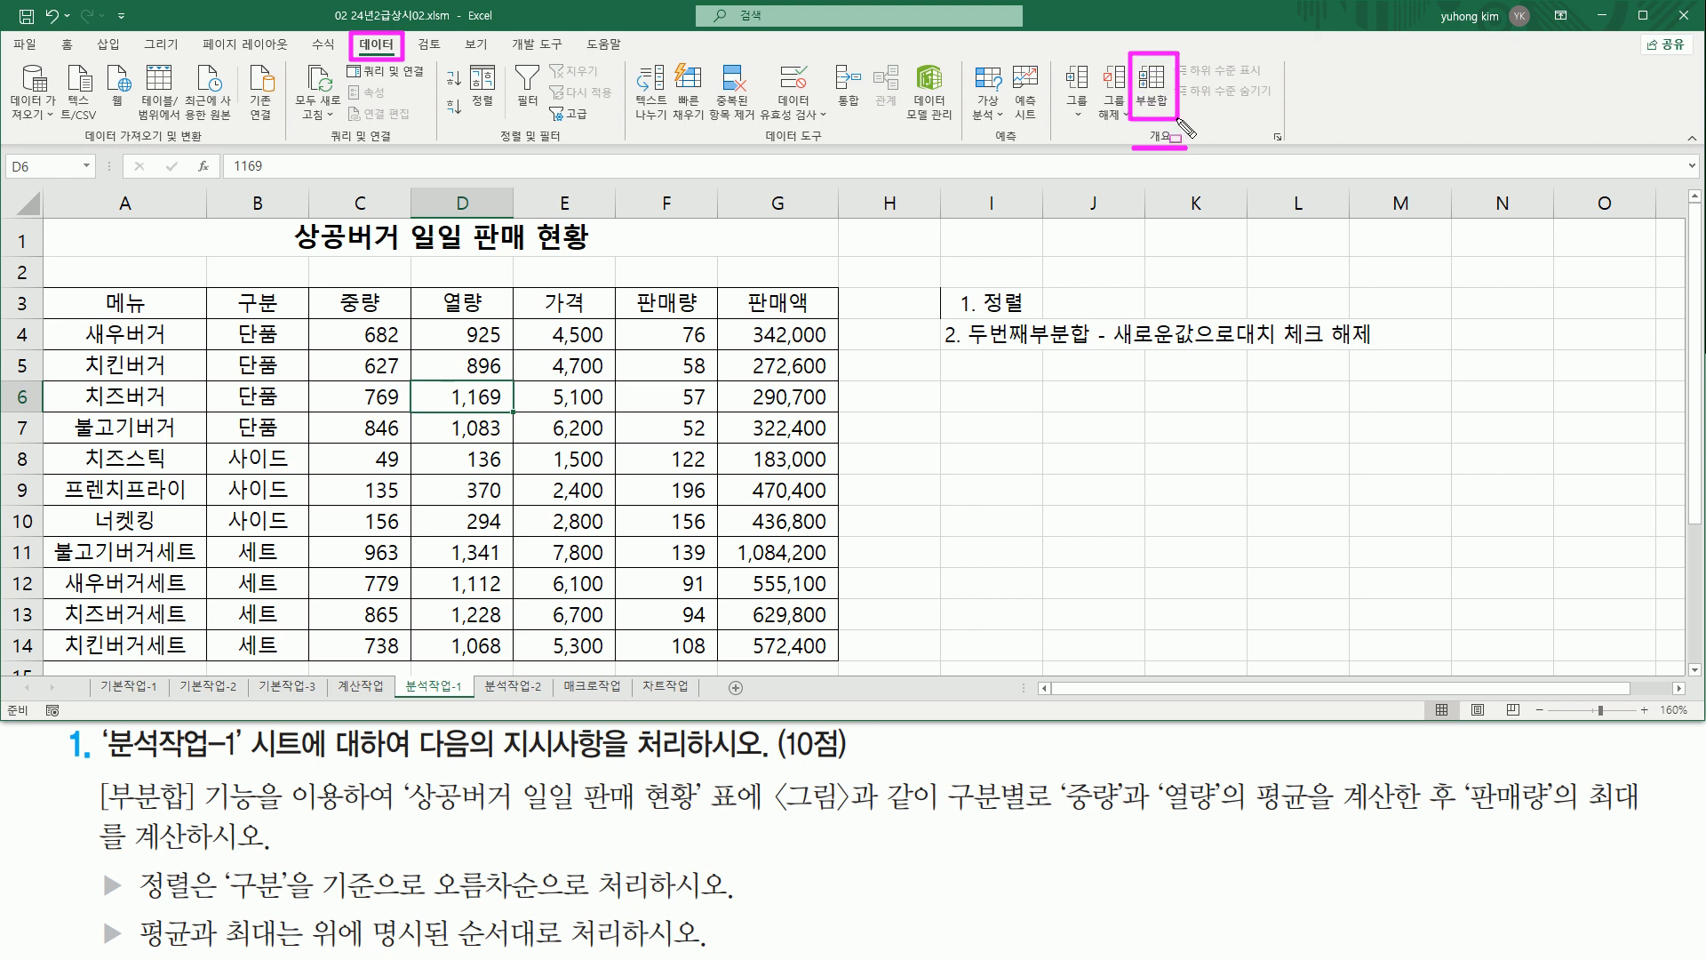
pyautogui.press('Escape')
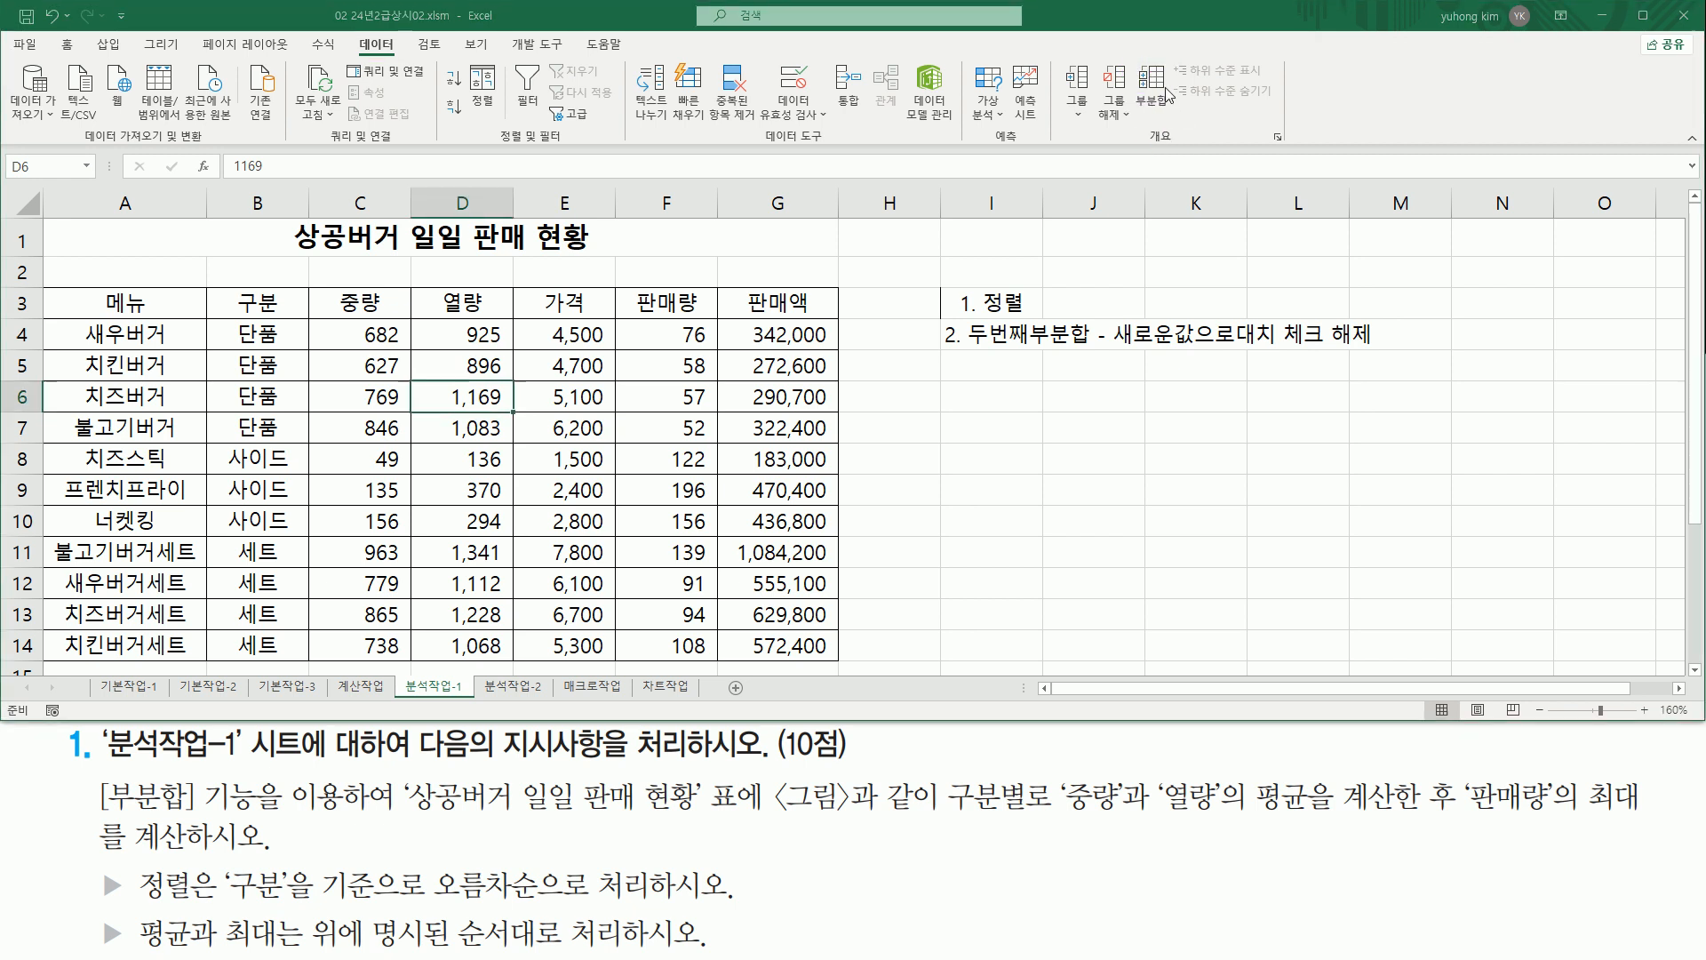
pyautogui.click(1151, 84)
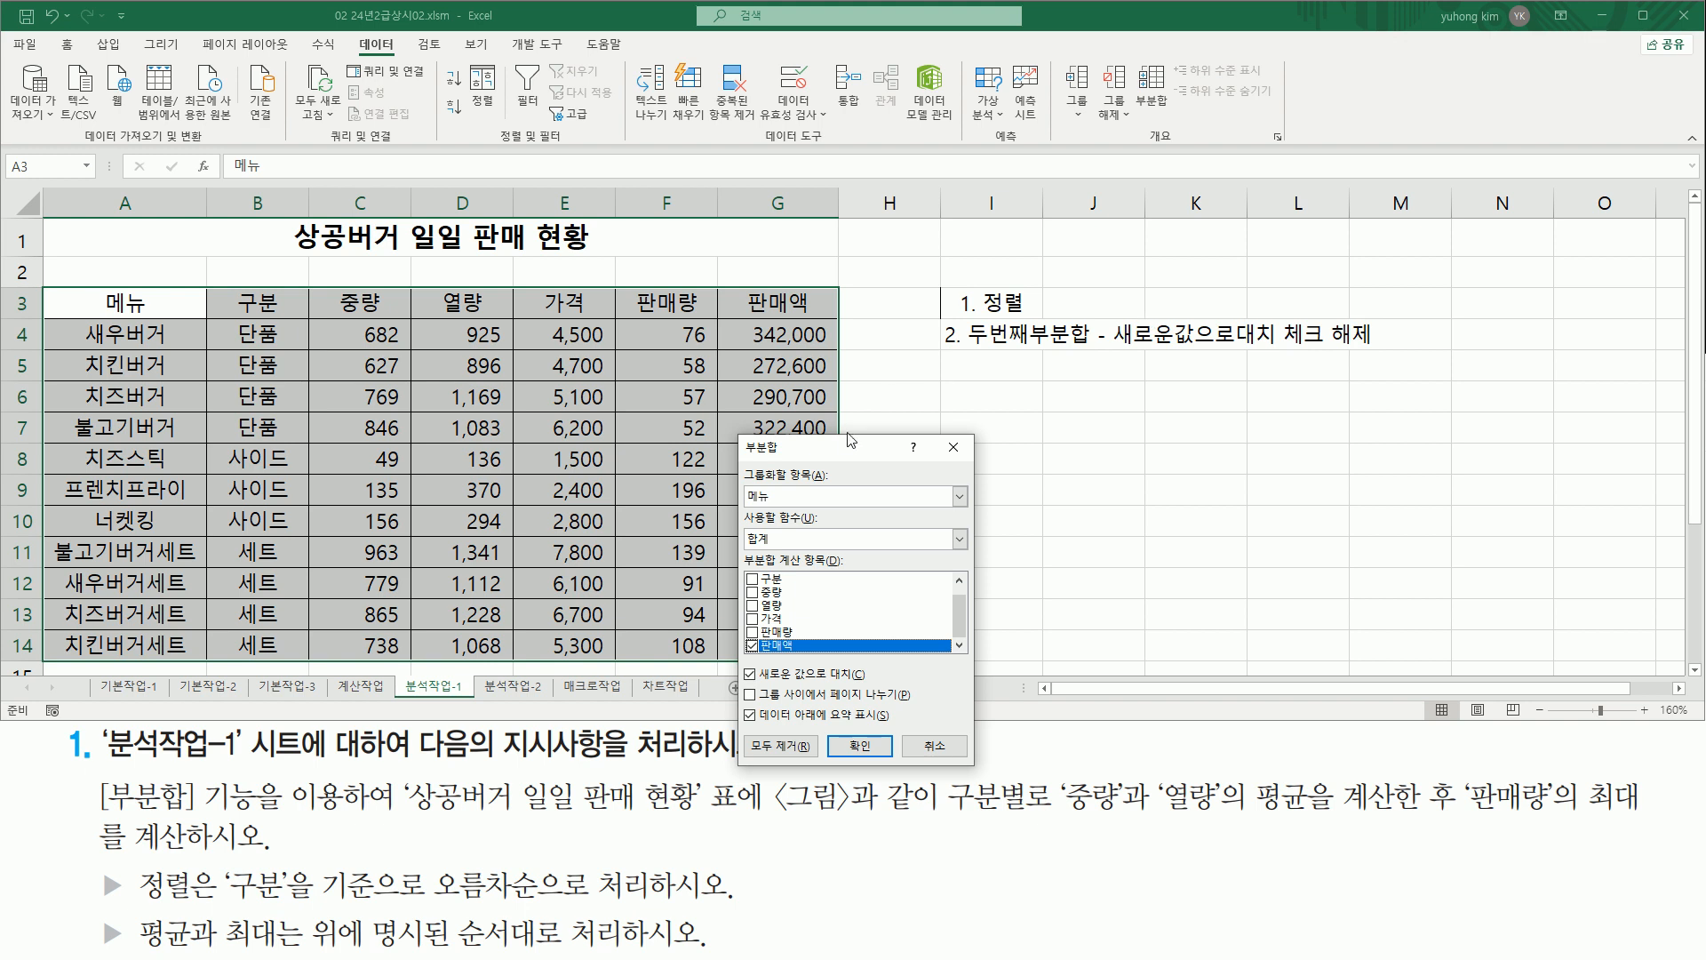
pyautogui.moveTo(850, 456); pyautogui.dragTo(971, 378)
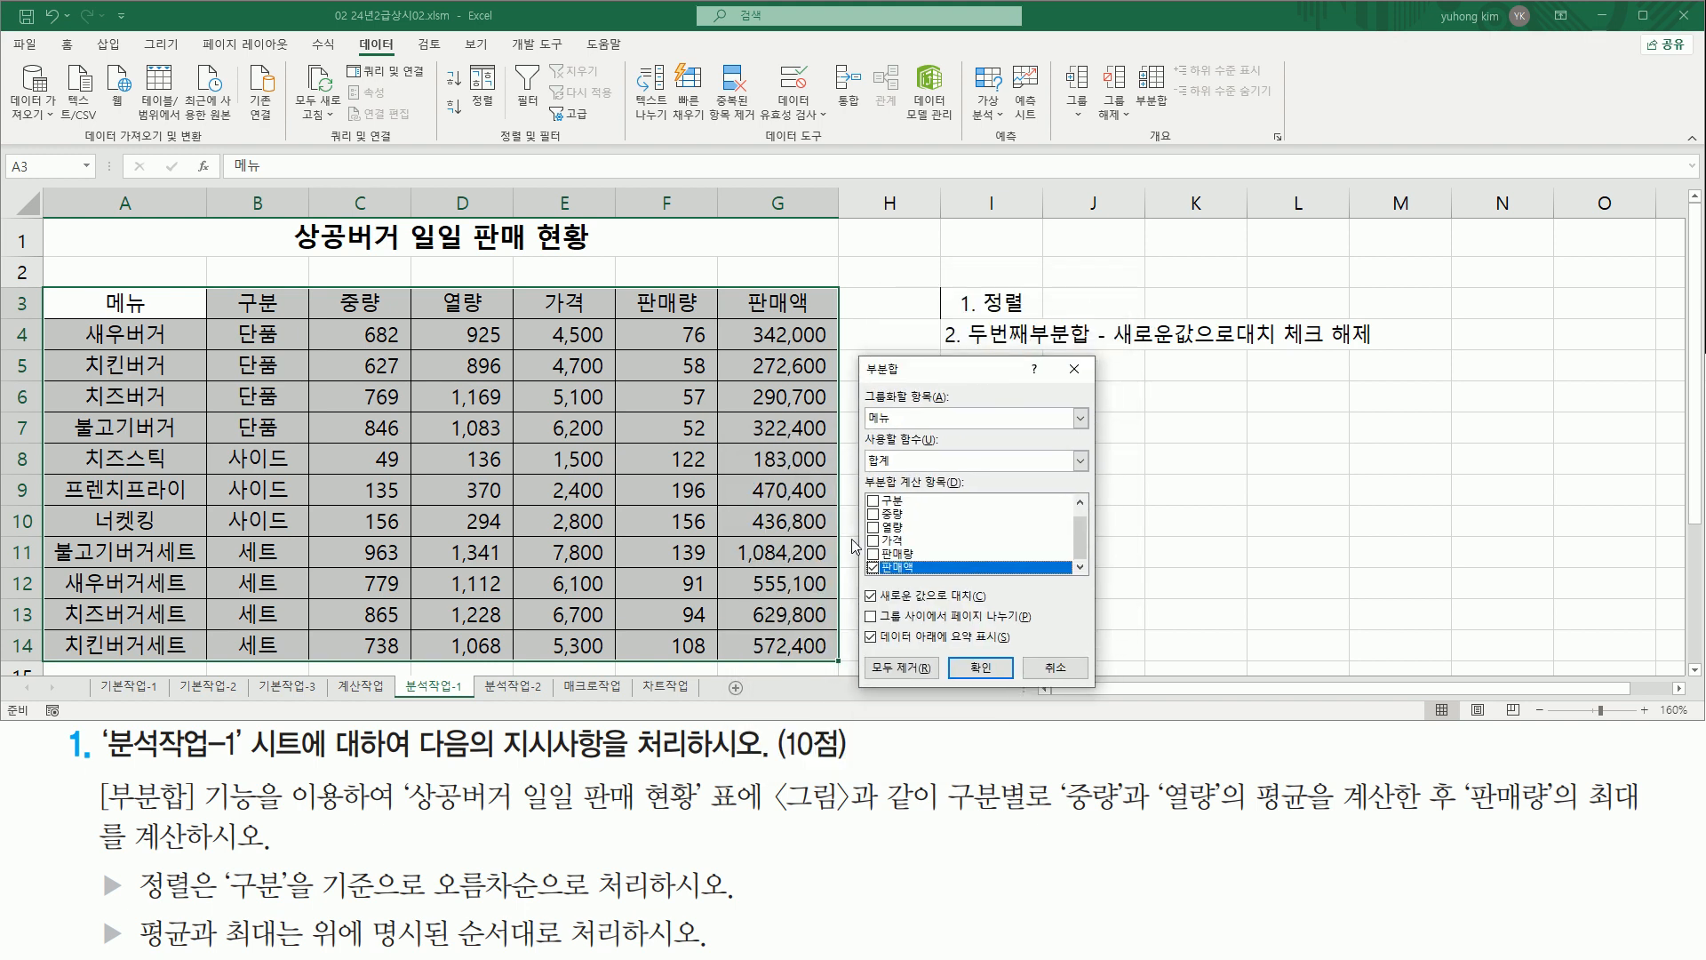
pyautogui.moveTo(865, 384); pyautogui.dragTo(959, 430)
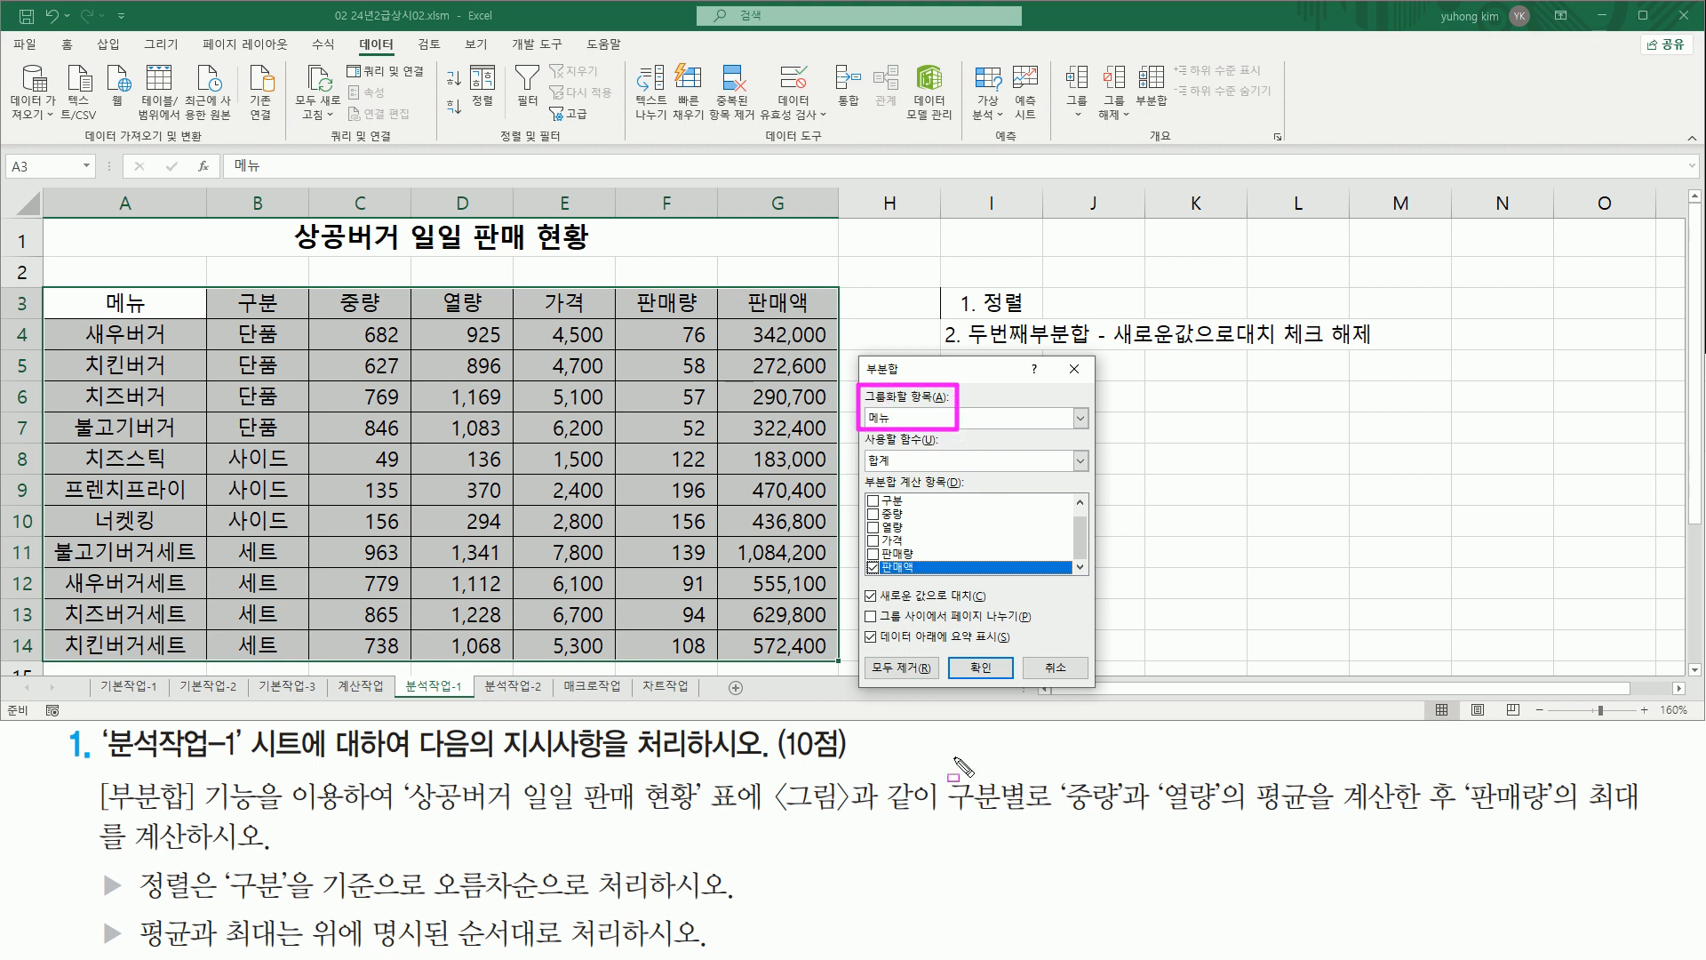
pyautogui.moveTo(948, 765); pyautogui.dragTo(1034, 821)
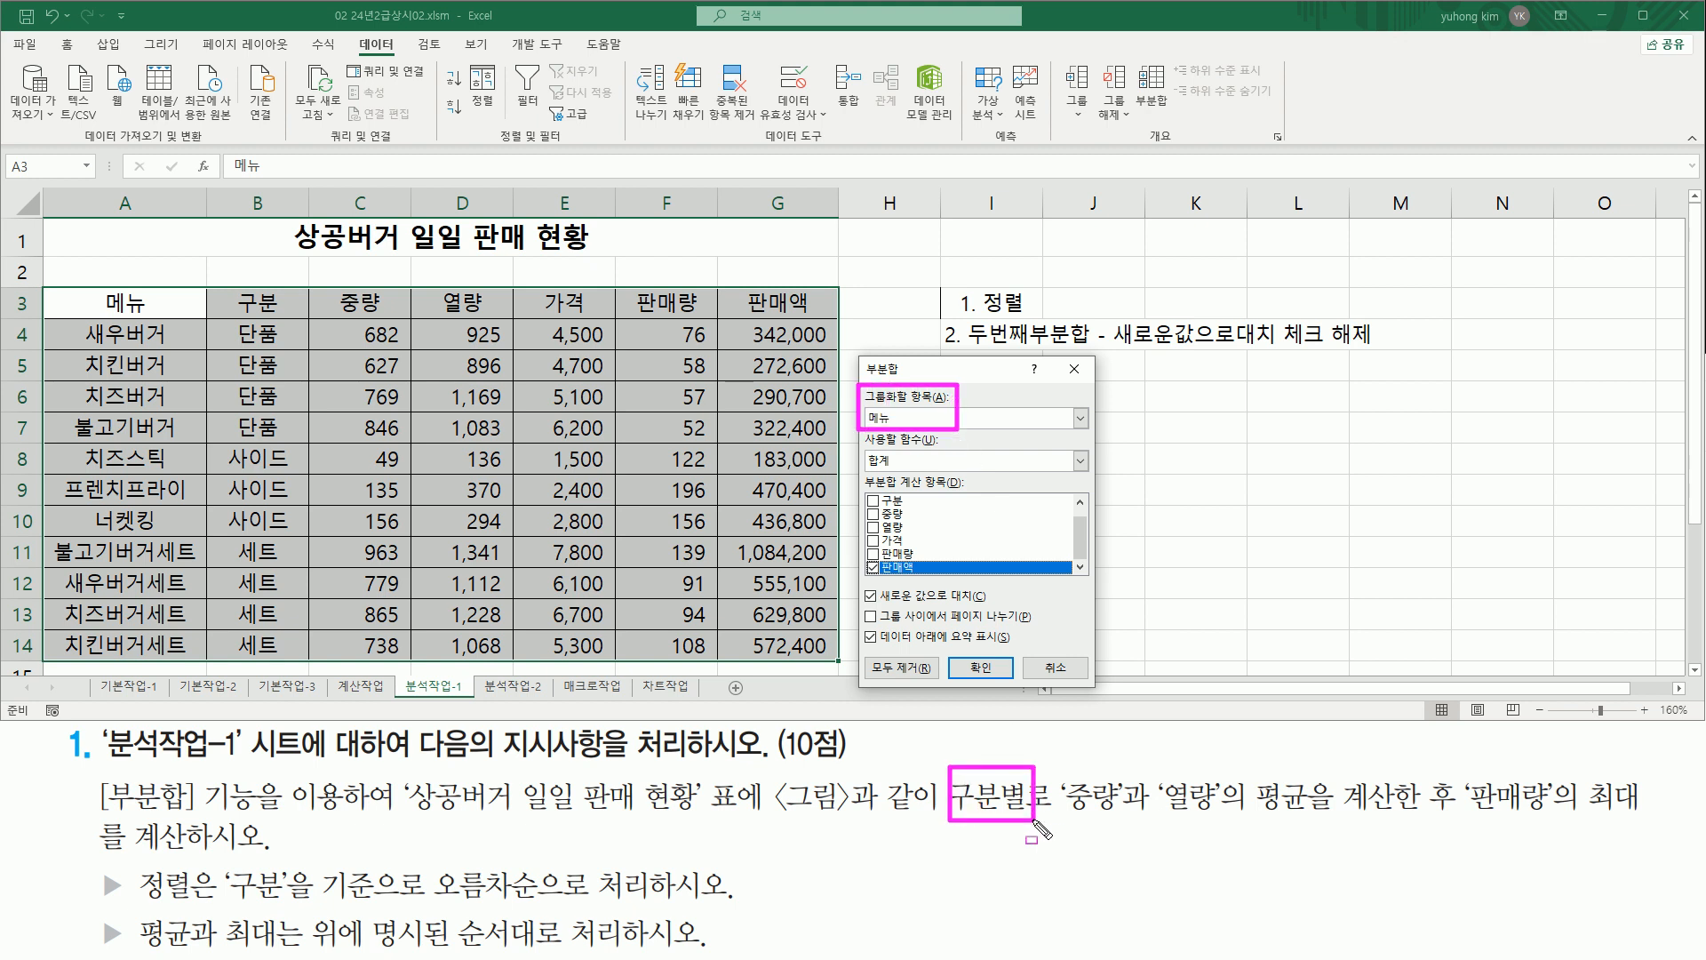
pyautogui.press('Escape')
pyautogui.click(911, 422)
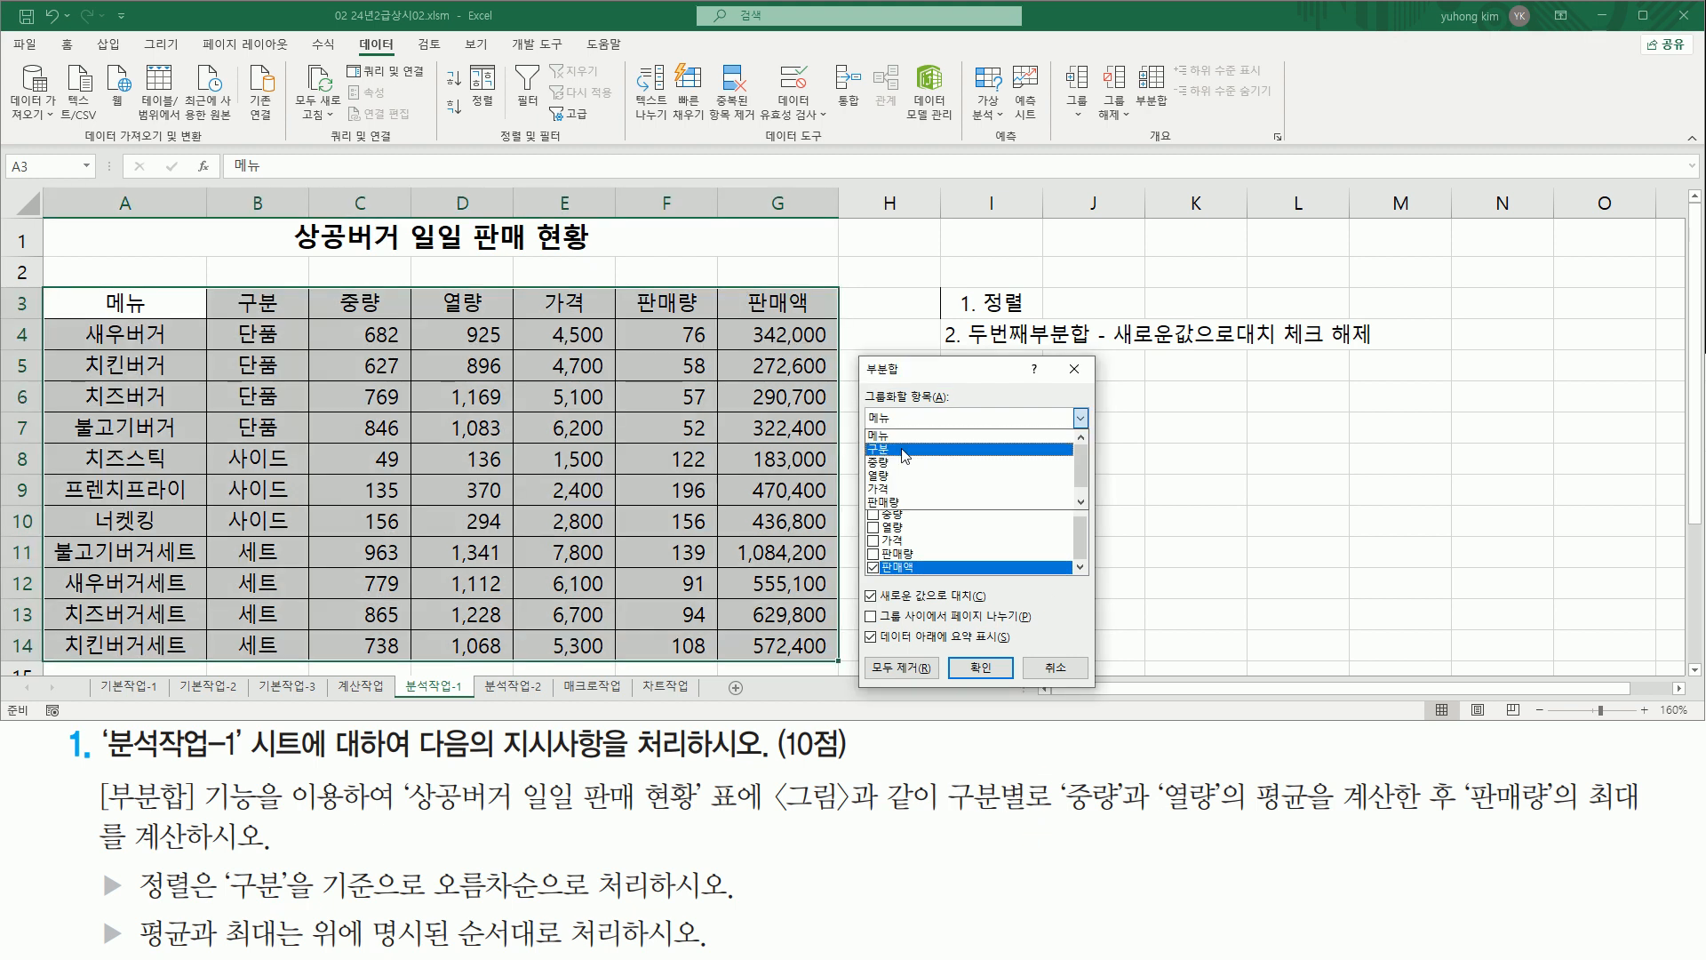
pyautogui.click(906, 449)
pyautogui.moveTo(858, 386)
pyautogui.mouseDown()
pyautogui.moveTo(880, 417)
pyautogui.moveTo(958, 430)
pyautogui.mouseUp()
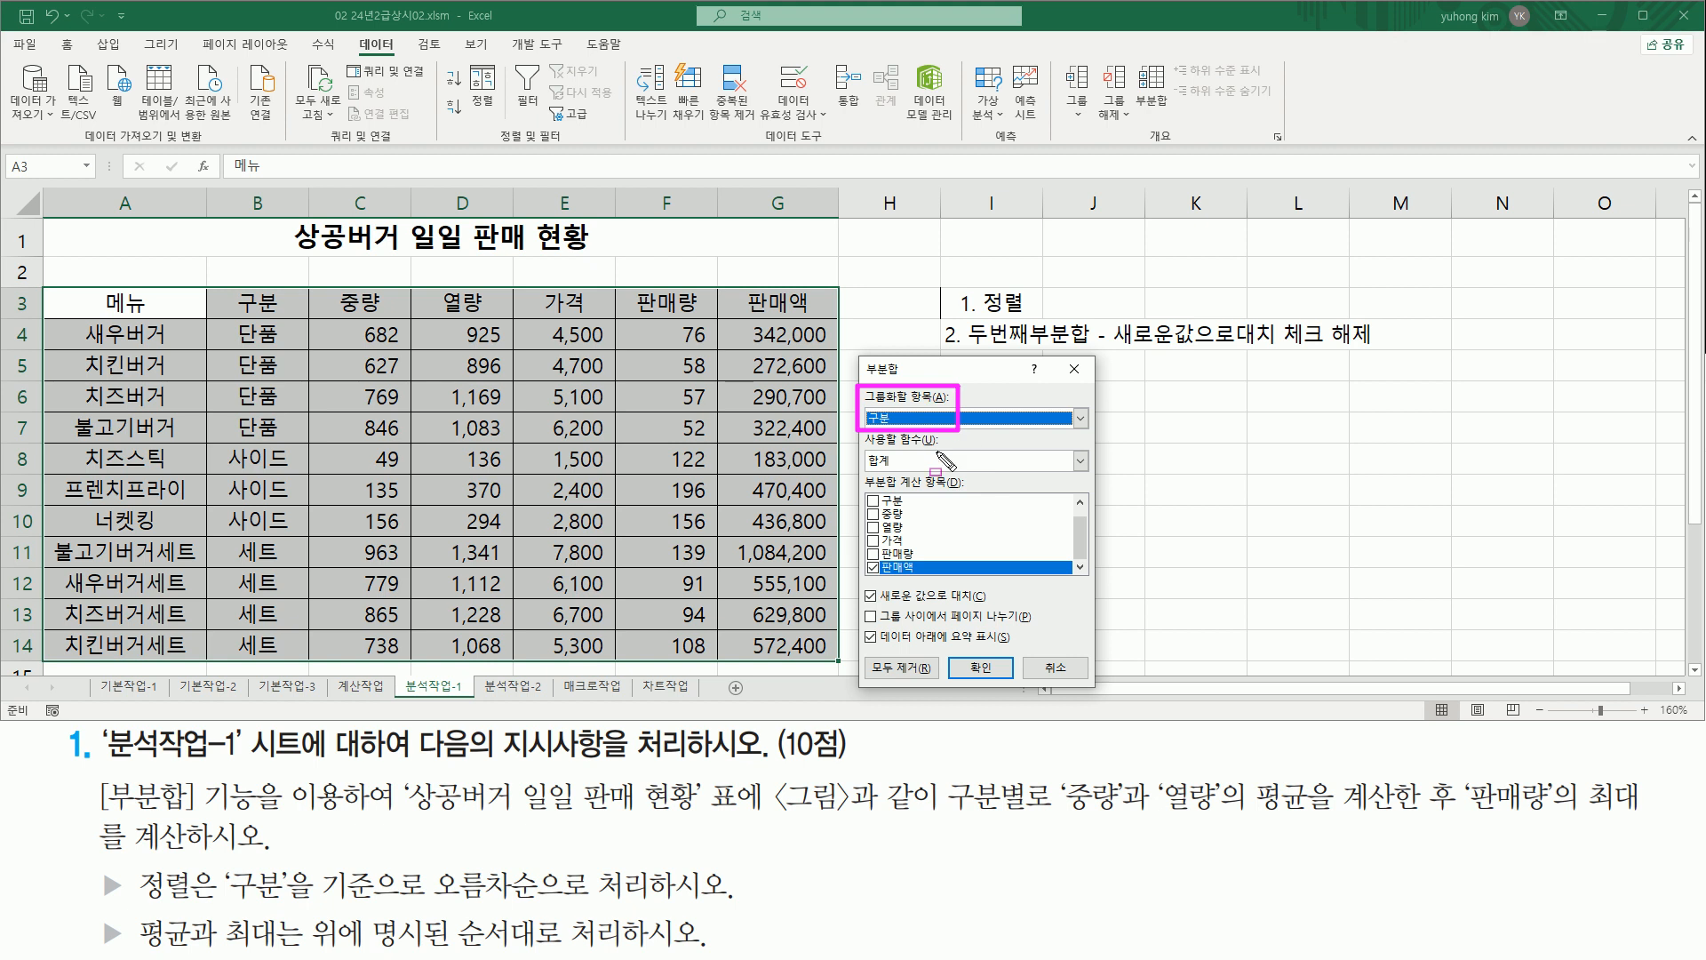
# Set the subtotal function to 평균 (average).
pyautogui.moveTo(1066, 820)
pyautogui.mouseDown()
pyautogui.moveTo(1226, 762)
pyautogui.moveTo(1293, 815)
pyautogui.moveTo(1352, 815)
pyautogui.mouseUp()
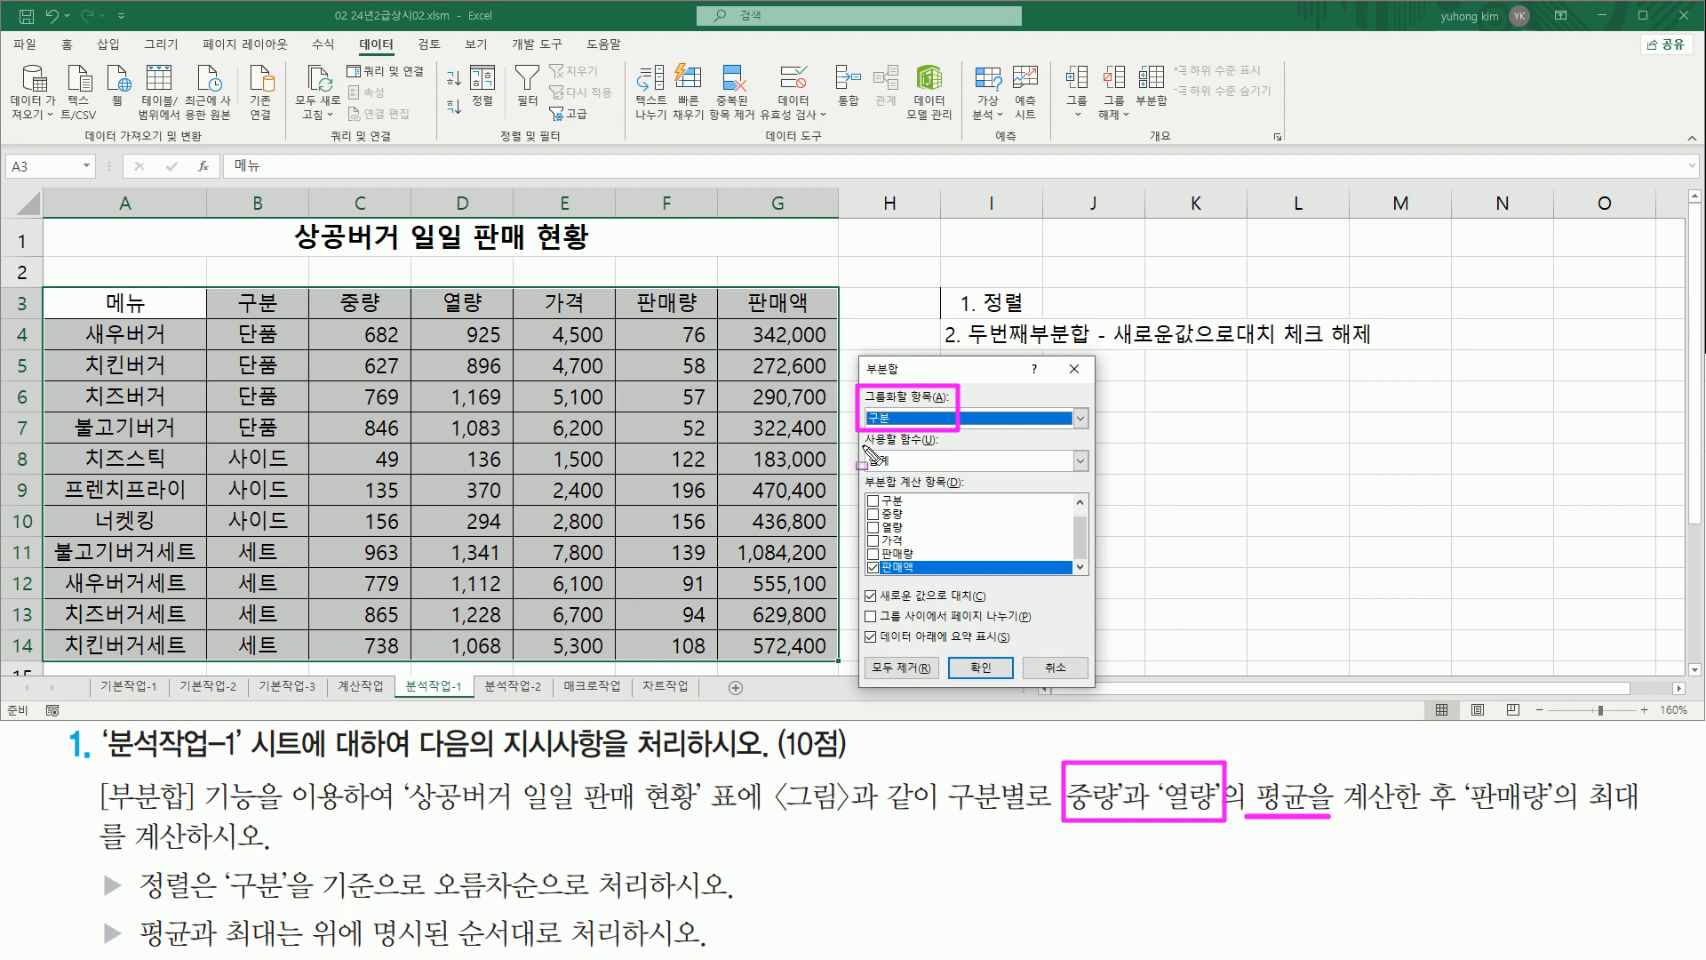
pyautogui.click(908, 463)
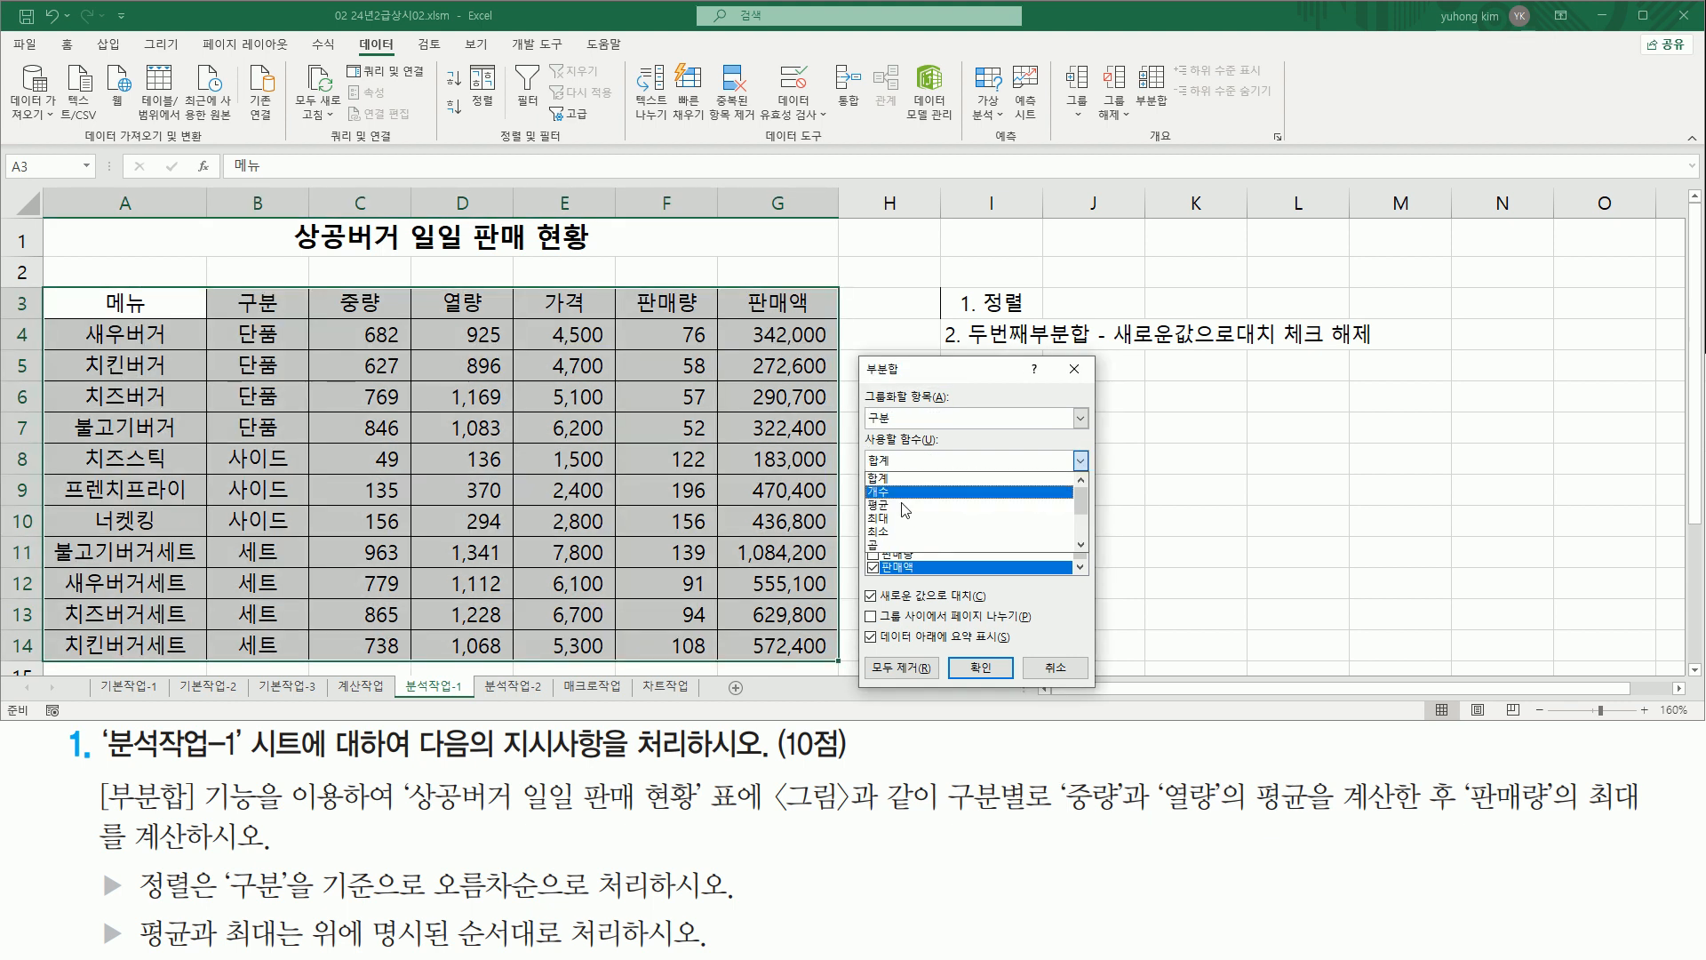
pyautogui.click(902, 503)
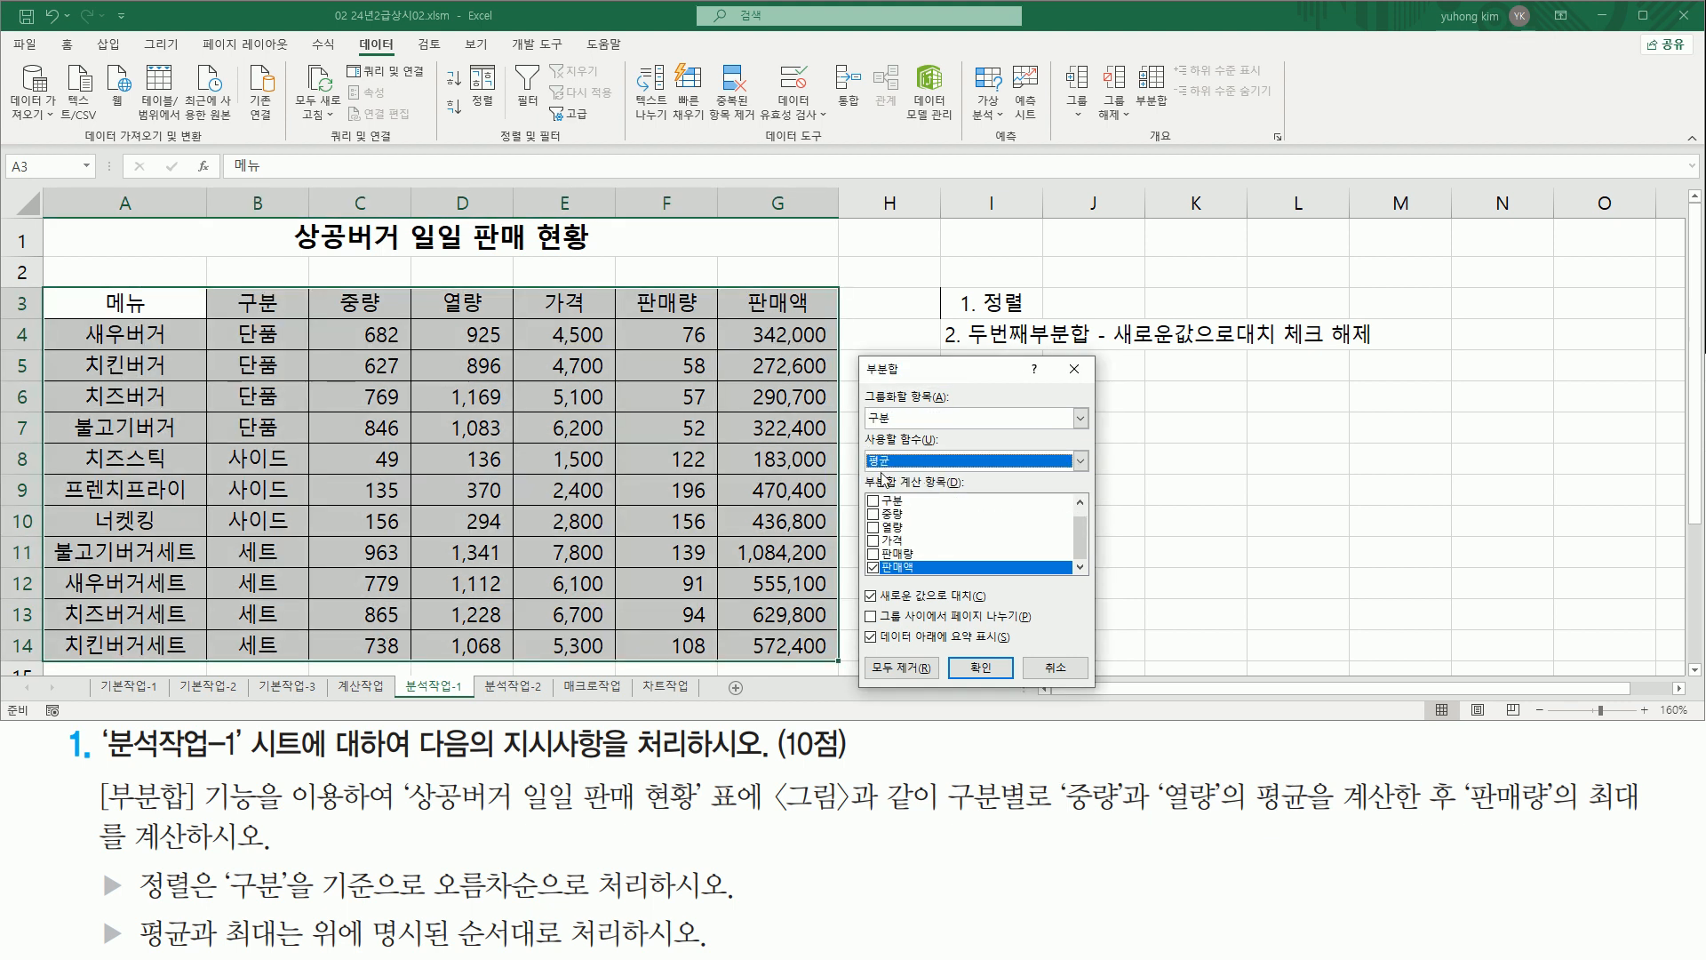
# Include 중량 and 열량 as the subtotal calculation fields and exclude 판매액.
pyautogui.moveTo(1246, 771); pyautogui.dragTo(1315, 819)
pyautogui.moveTo(1060, 816); pyautogui.dragTo(1228, 818)
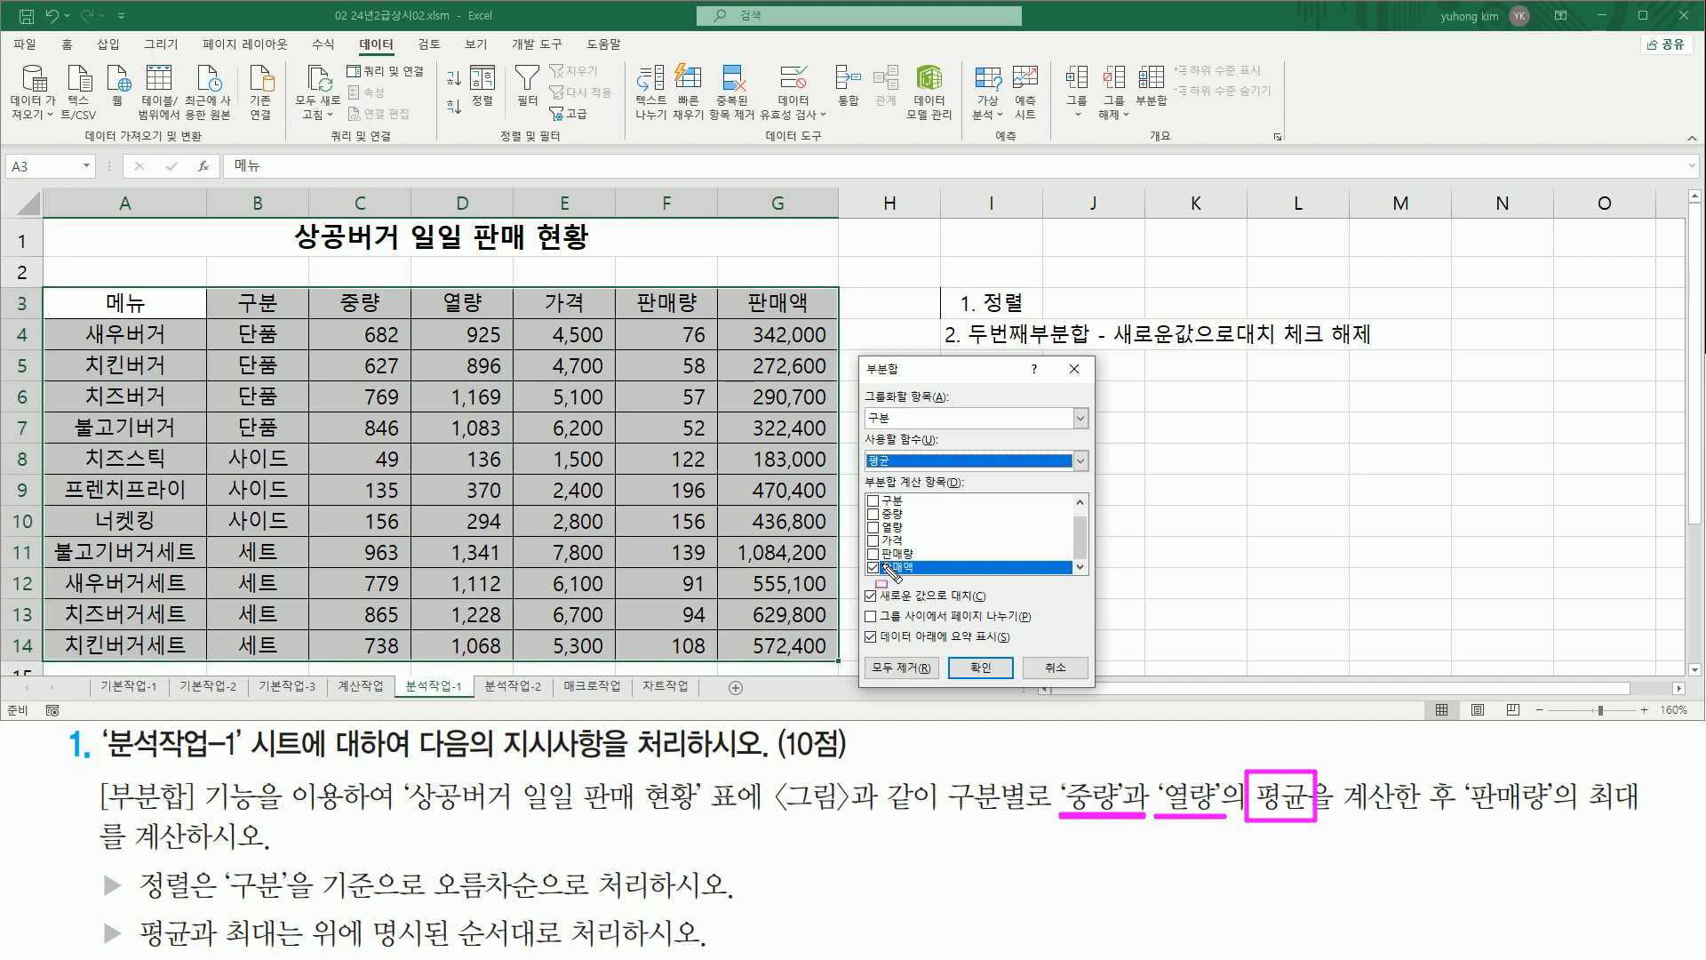
pyautogui.click(873, 514)
pyautogui.click(873, 527)
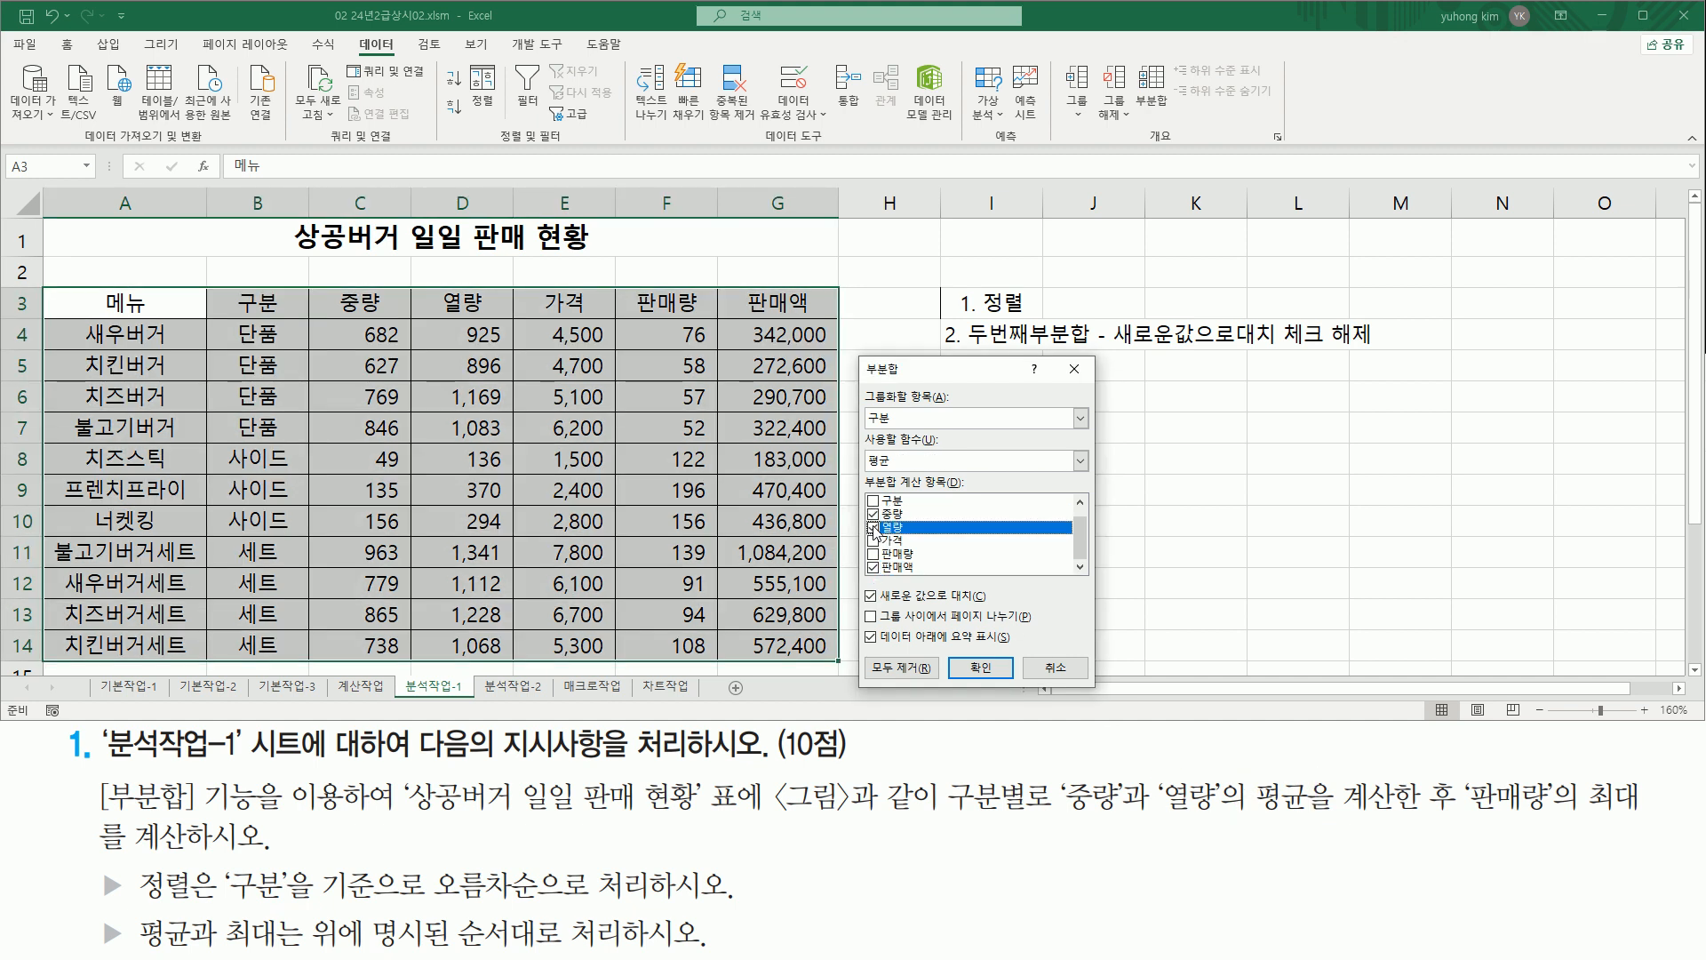
pyautogui.moveTo(863, 501); pyautogui.dragTo(915, 537)
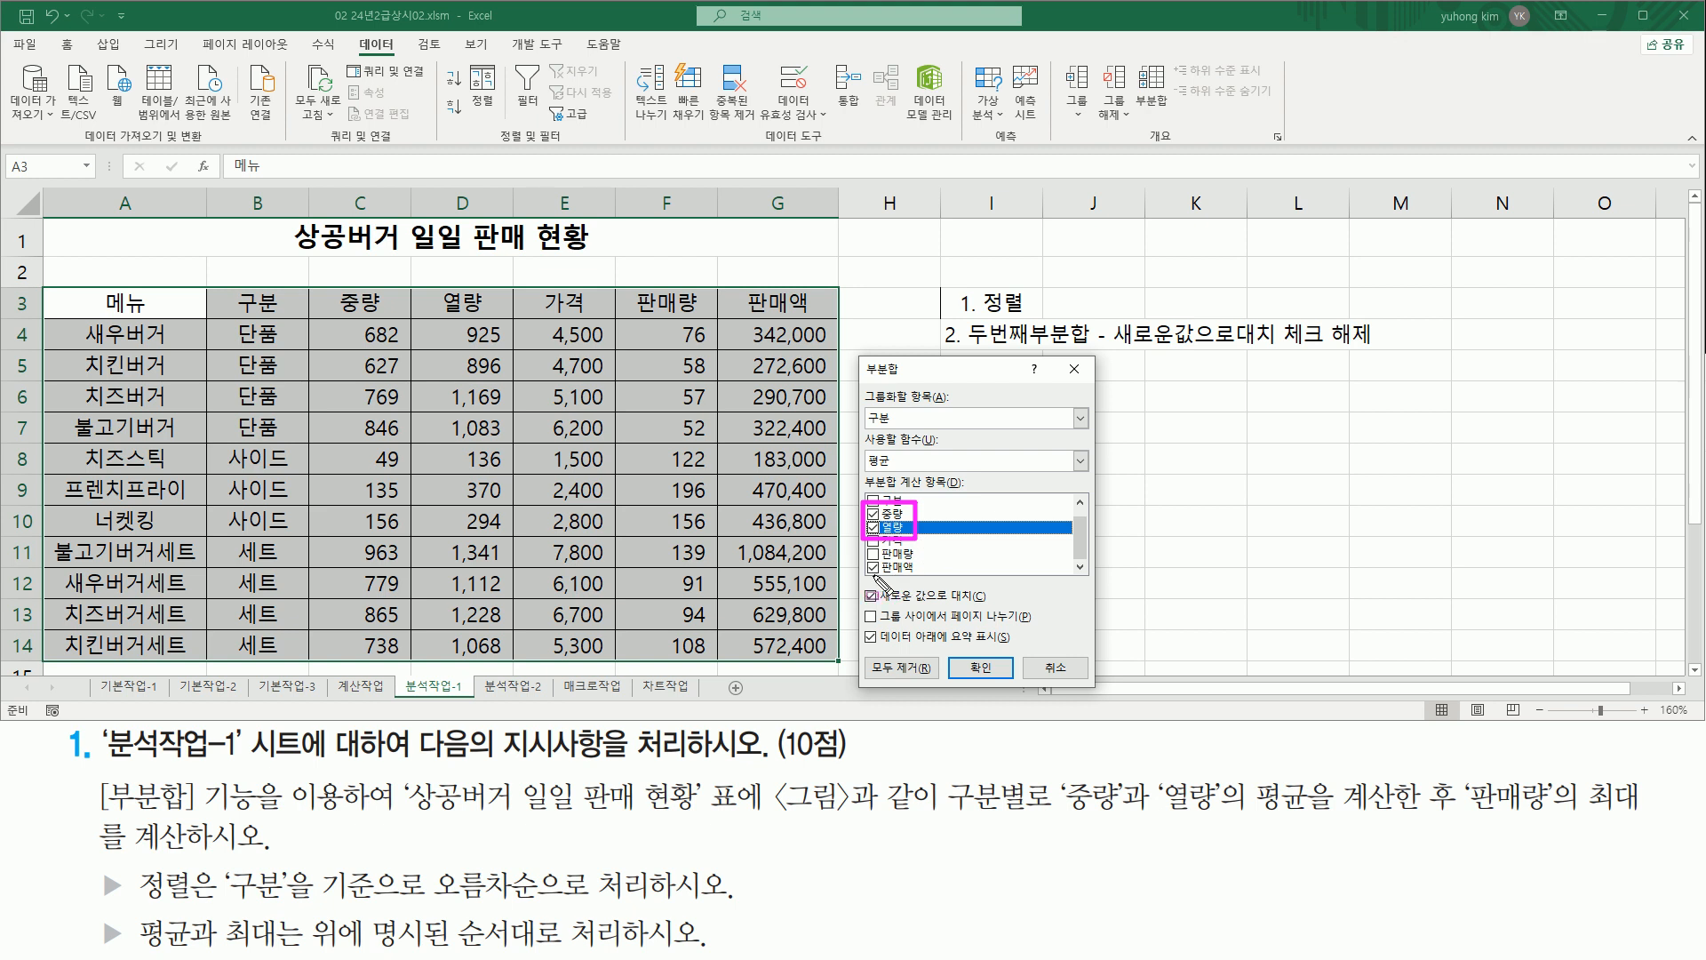
pyautogui.moveTo(860, 573); pyautogui.dragTo(907, 574)
pyautogui.press('Escape')
pyautogui.click(878, 568)
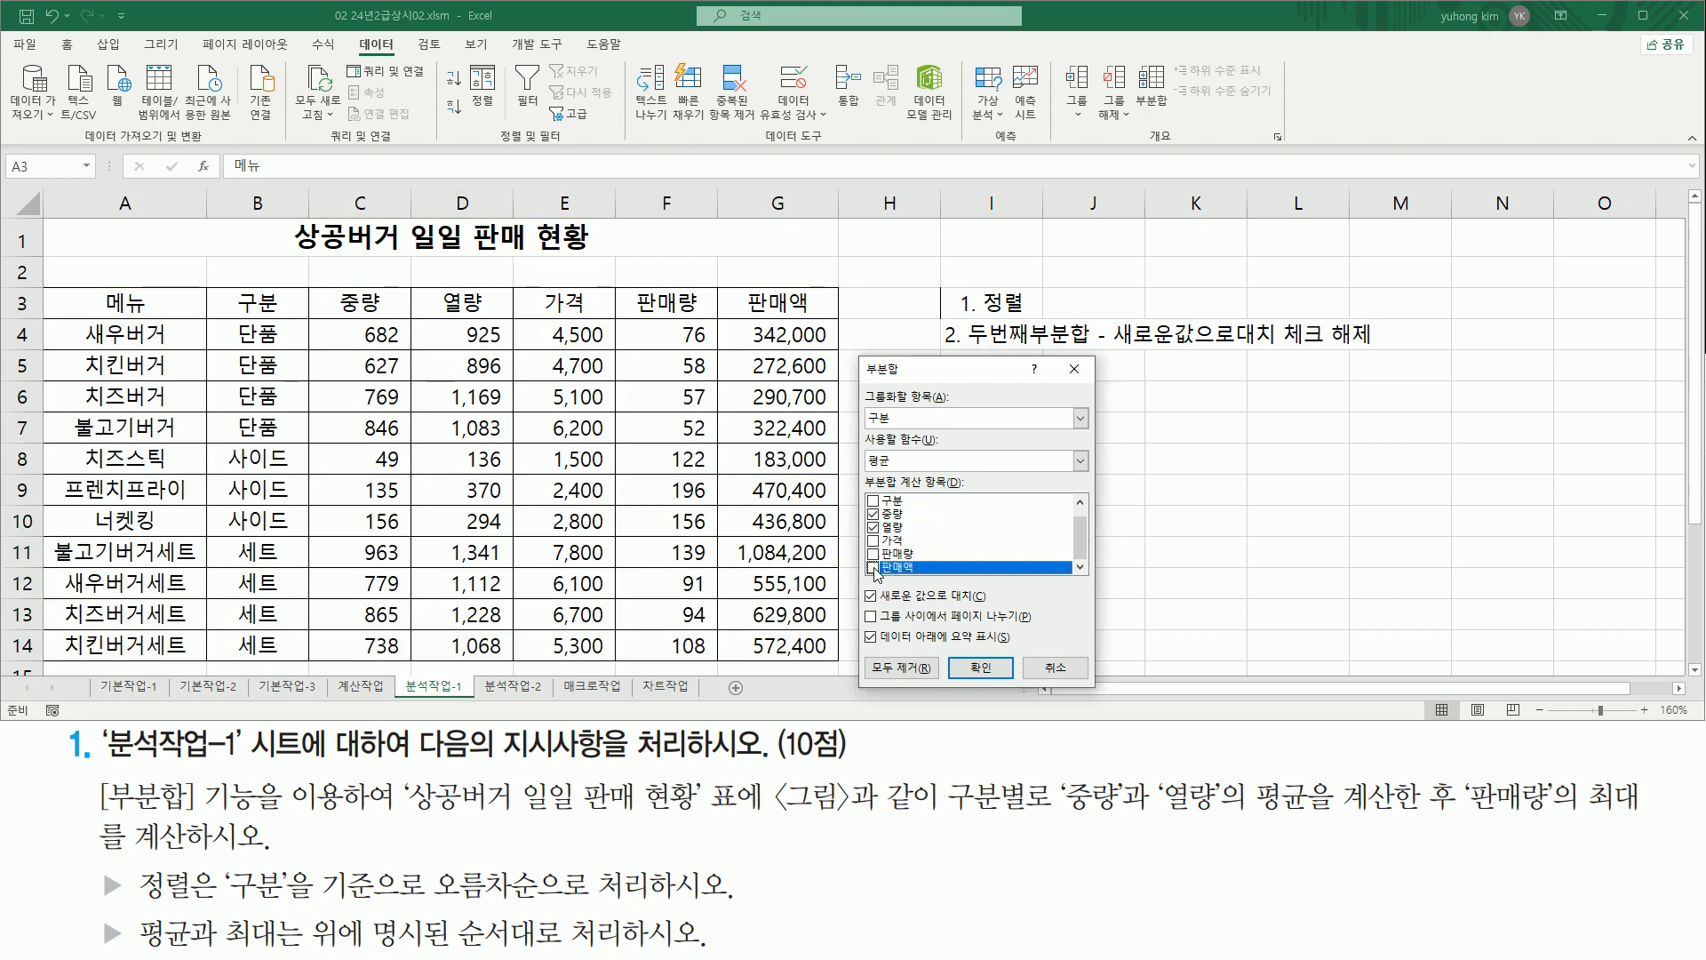
# Apply the 평균 subtotal of 중량 and 열량 grouped by 구분 to the sales table.
pyautogui.moveTo(1081, 542); pyautogui.dragTo(1090, 555)
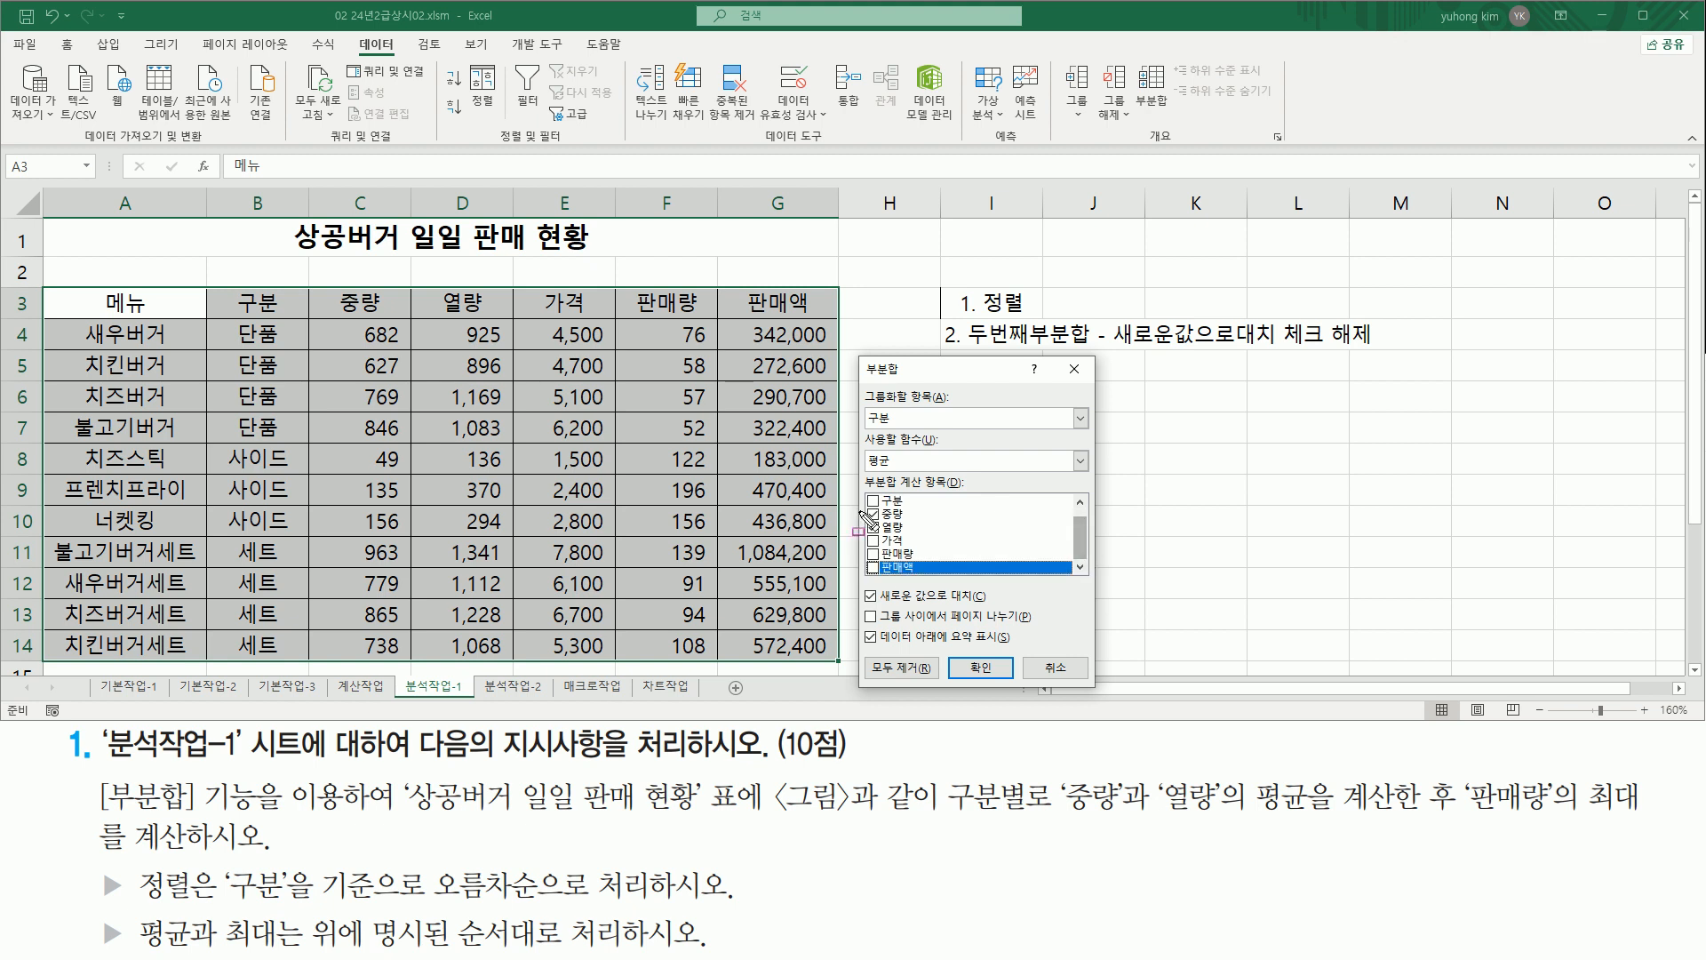
pyautogui.moveTo(861, 506)
pyautogui.mouseDown()
pyautogui.moveTo(882, 535)
pyautogui.moveTo(924, 534)
pyautogui.mouseUp()
pyautogui.press('Escape')
pyautogui.hotkey('ctrl', '2')
pyautogui.moveTo(863, 488); pyautogui.dragTo(886, 576)
pyautogui.press('Escape')
pyautogui.moveTo(1083, 537); pyautogui.dragTo(1087, 545)
pyautogui.moveTo(963, 656); pyautogui.dragTo(1004, 680)
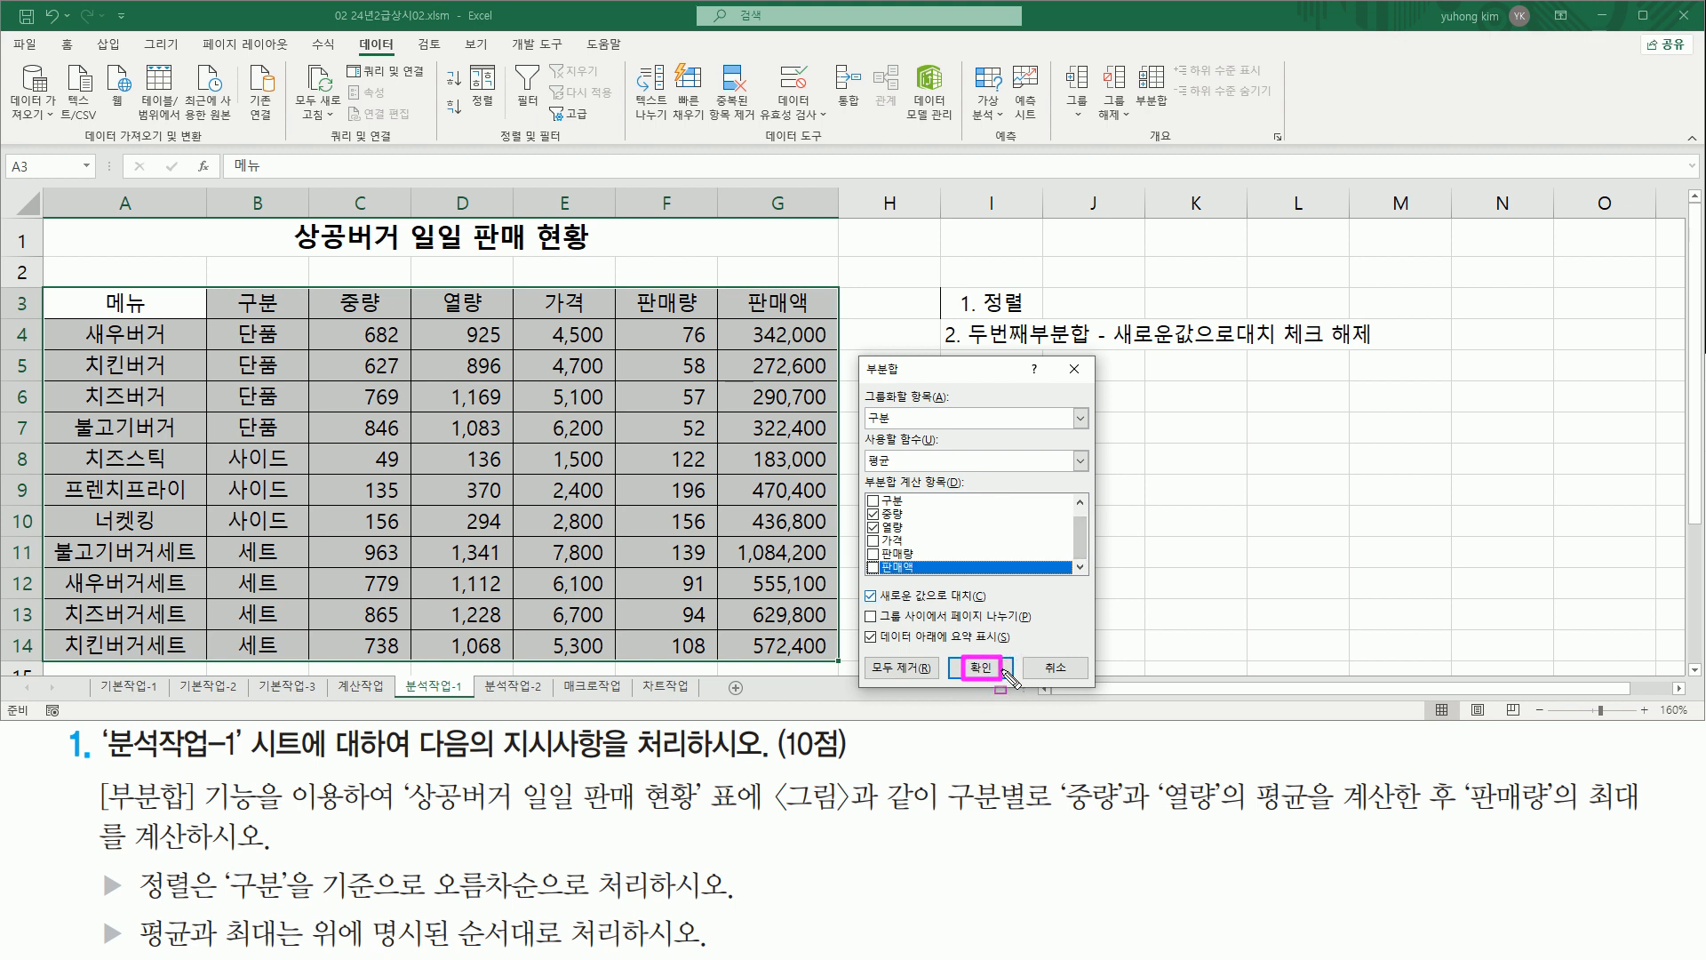
pyautogui.click(1005, 675)
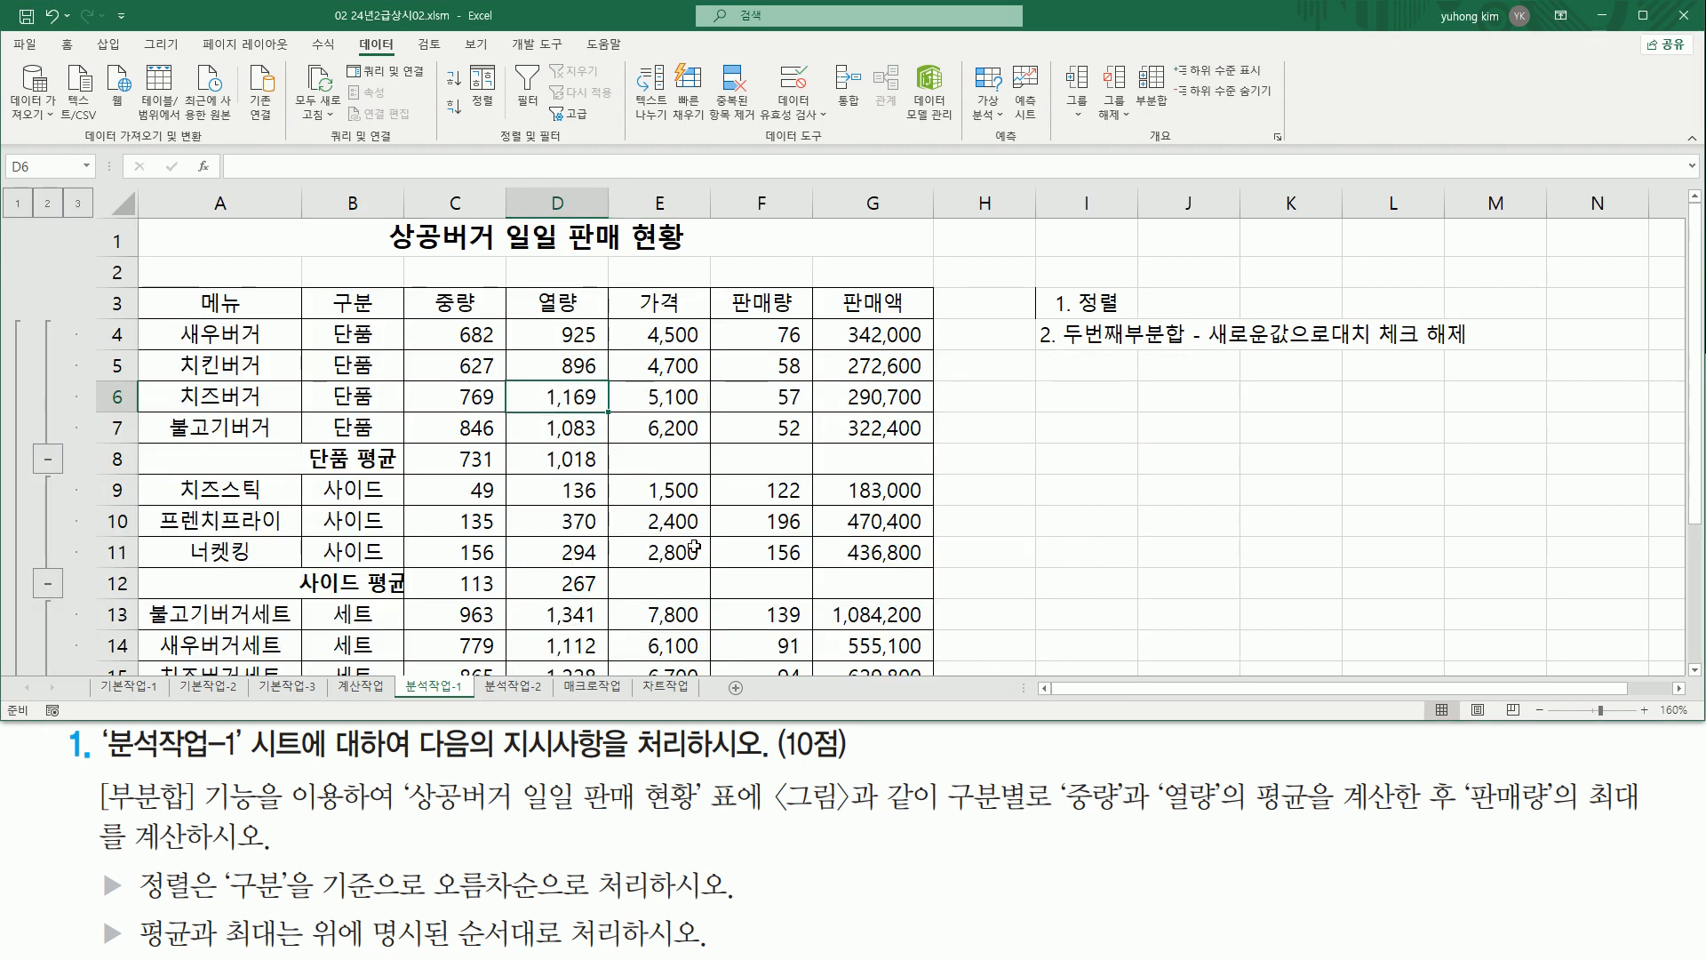
# Review the 중량 and 열량 average rows for each 구분 group and overall, and the instruction on the 판매량 maximum.
pyautogui.moveTo(317, 460)
pyautogui.mouseDown()
pyautogui.moveTo(348, 444)
pyautogui.moveTo(395, 464)
pyautogui.mouseUp()
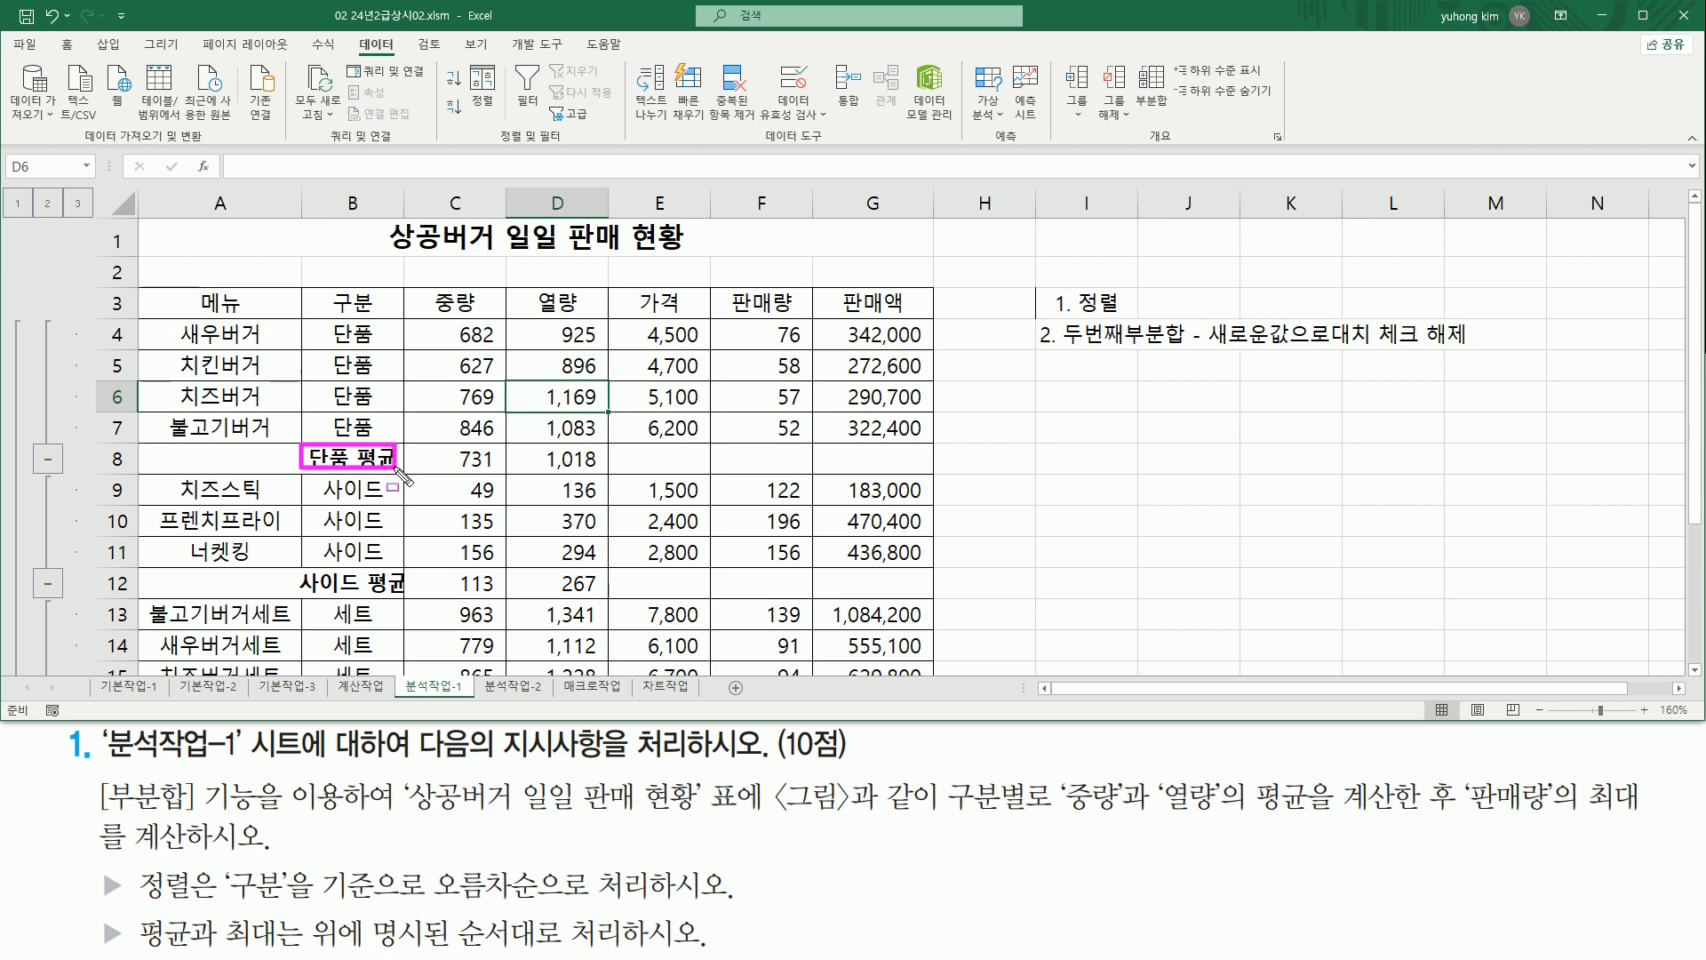
pyautogui.moveTo(311, 574); pyautogui.dragTo(405, 593)
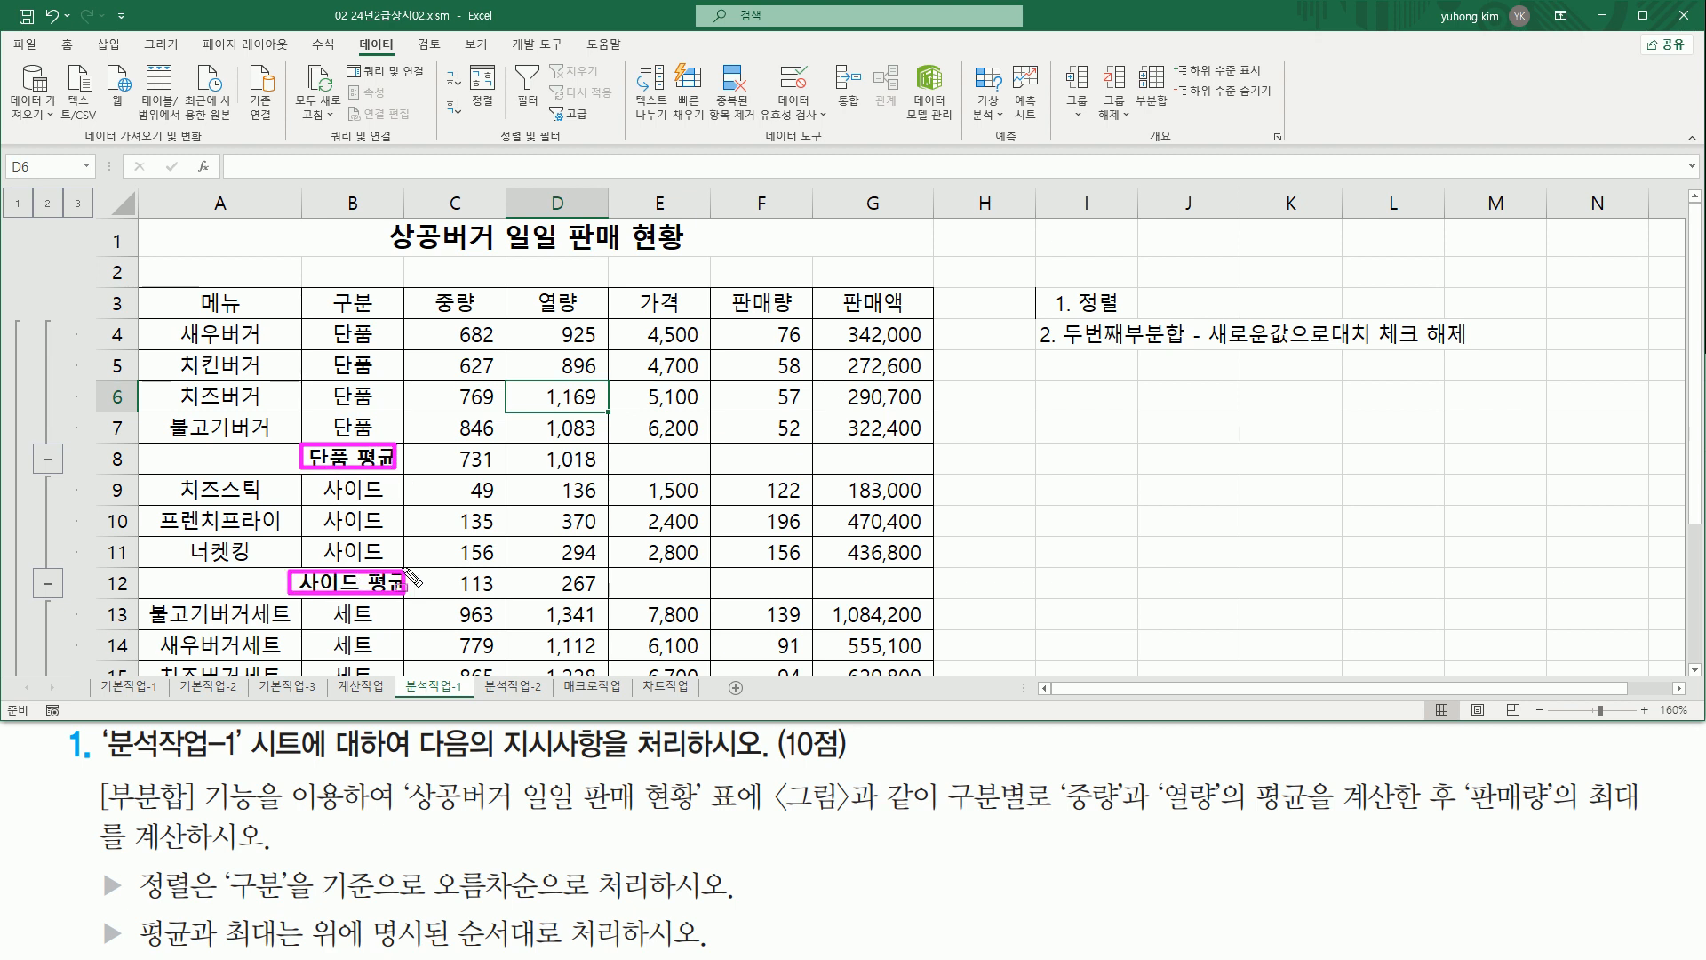
pyautogui.moveTo(429, 285); pyautogui.dragTo(588, 325)
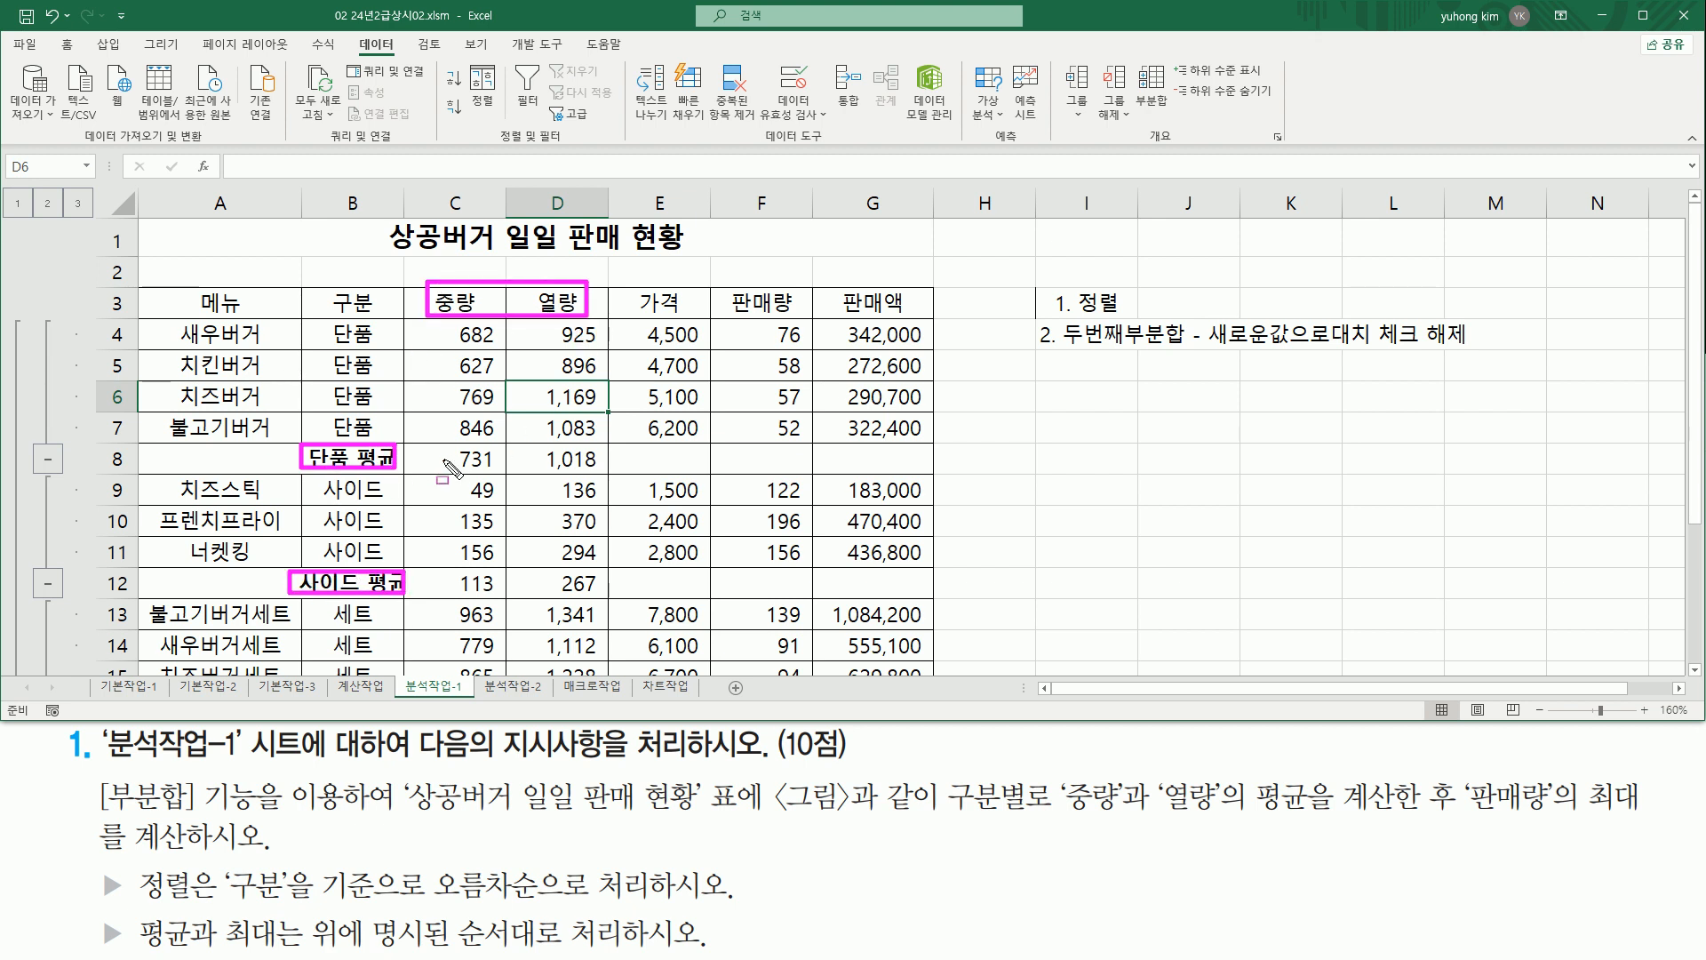
pyautogui.moveTo(449, 467); pyautogui.dragTo(595, 467)
pyautogui.moveTo(455, 591); pyautogui.dragTo(588, 590)
pyautogui.press('Escape')
pyautogui.scroll(-2, 512, 567)
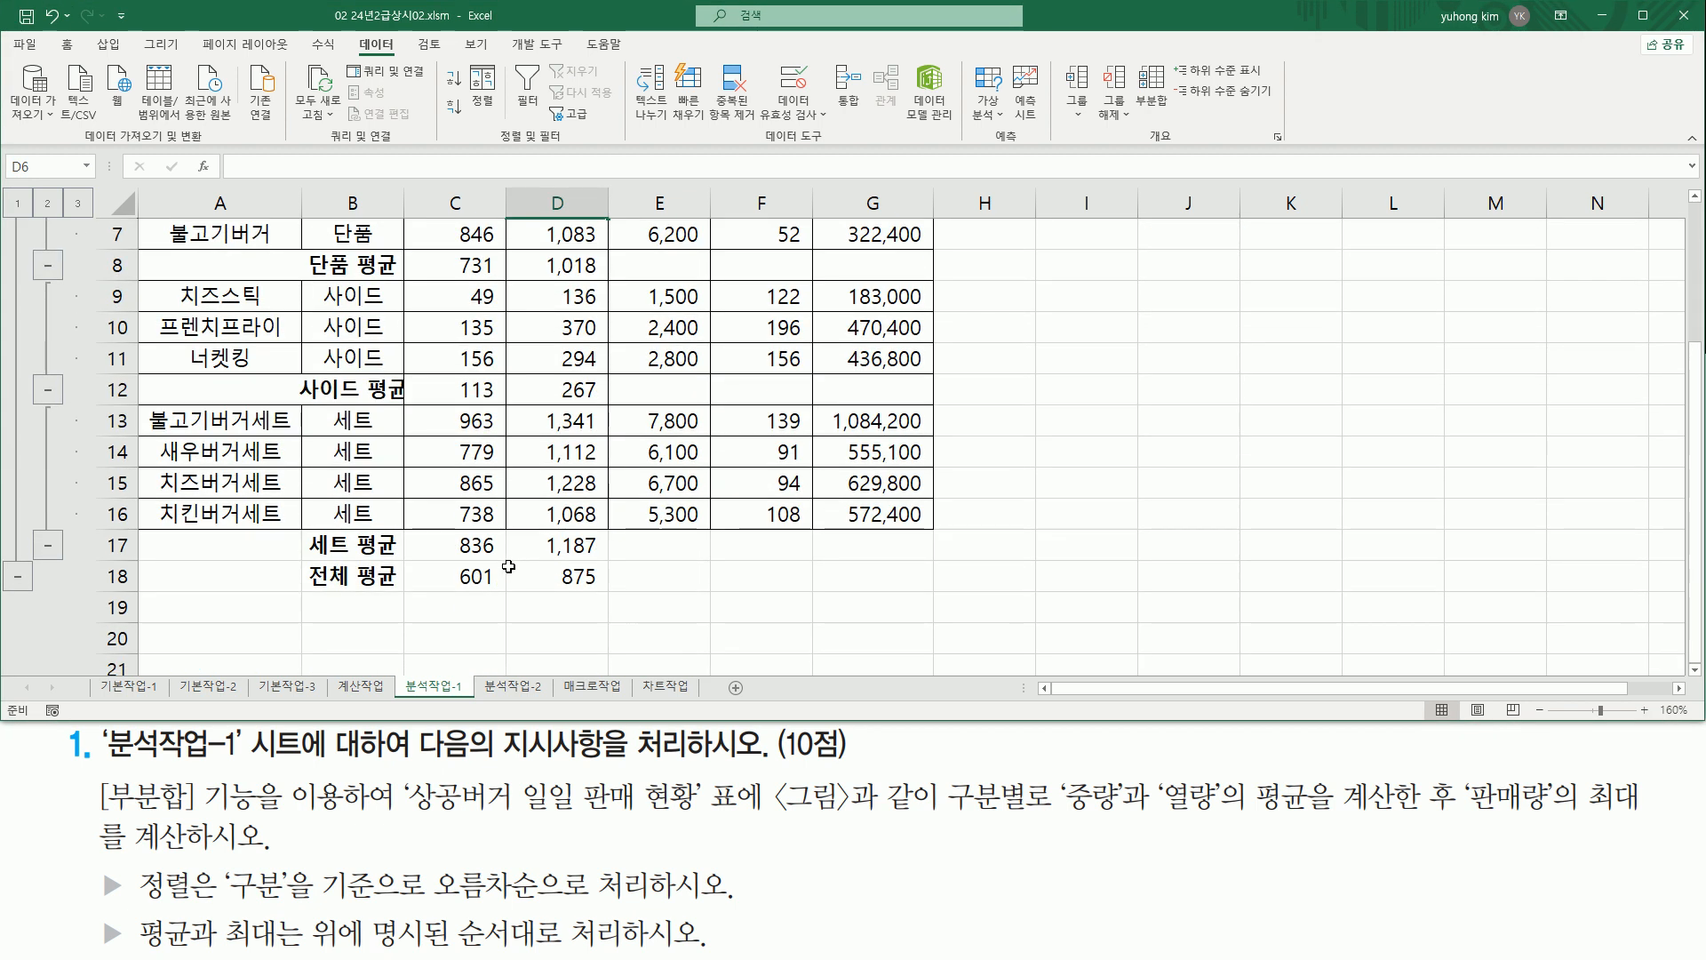
pyautogui.moveTo(303, 527)
pyautogui.mouseDown()
pyautogui.moveTo(397, 558)
pyautogui.moveTo(597, 557)
pyautogui.mouseUp()
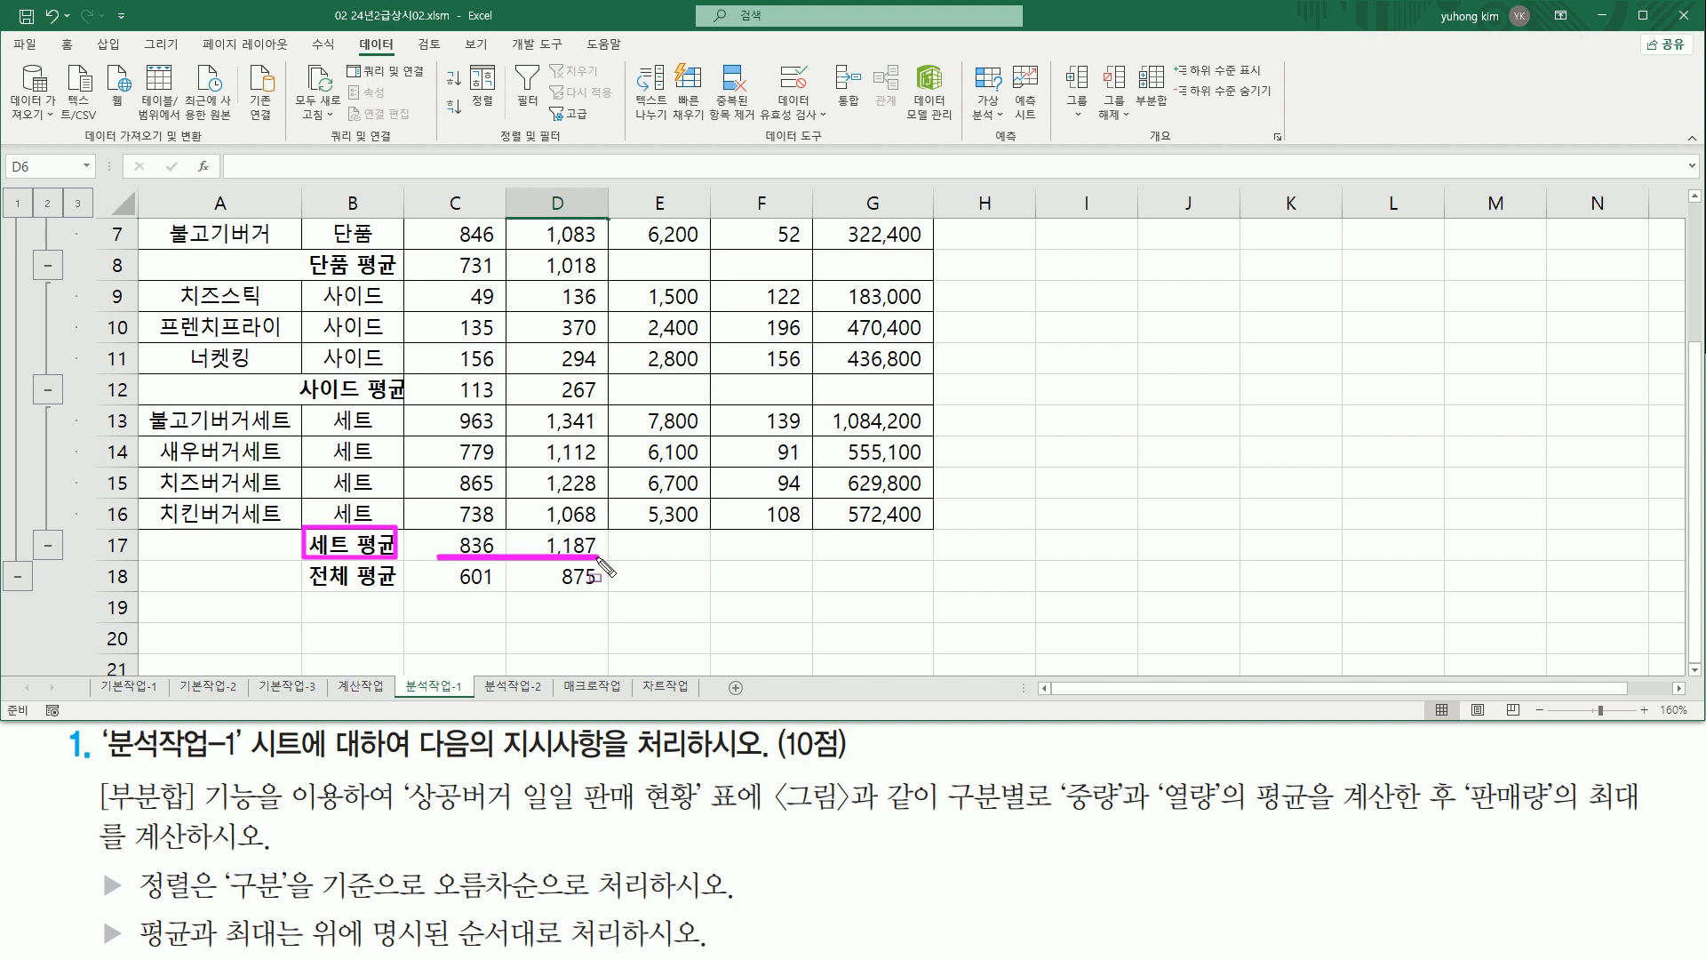
pyautogui.moveTo(302, 562)
pyautogui.mouseDown()
pyautogui.moveTo(401, 588)
pyautogui.moveTo(399, 562)
pyautogui.moveTo(570, 588)
pyautogui.mouseUp()
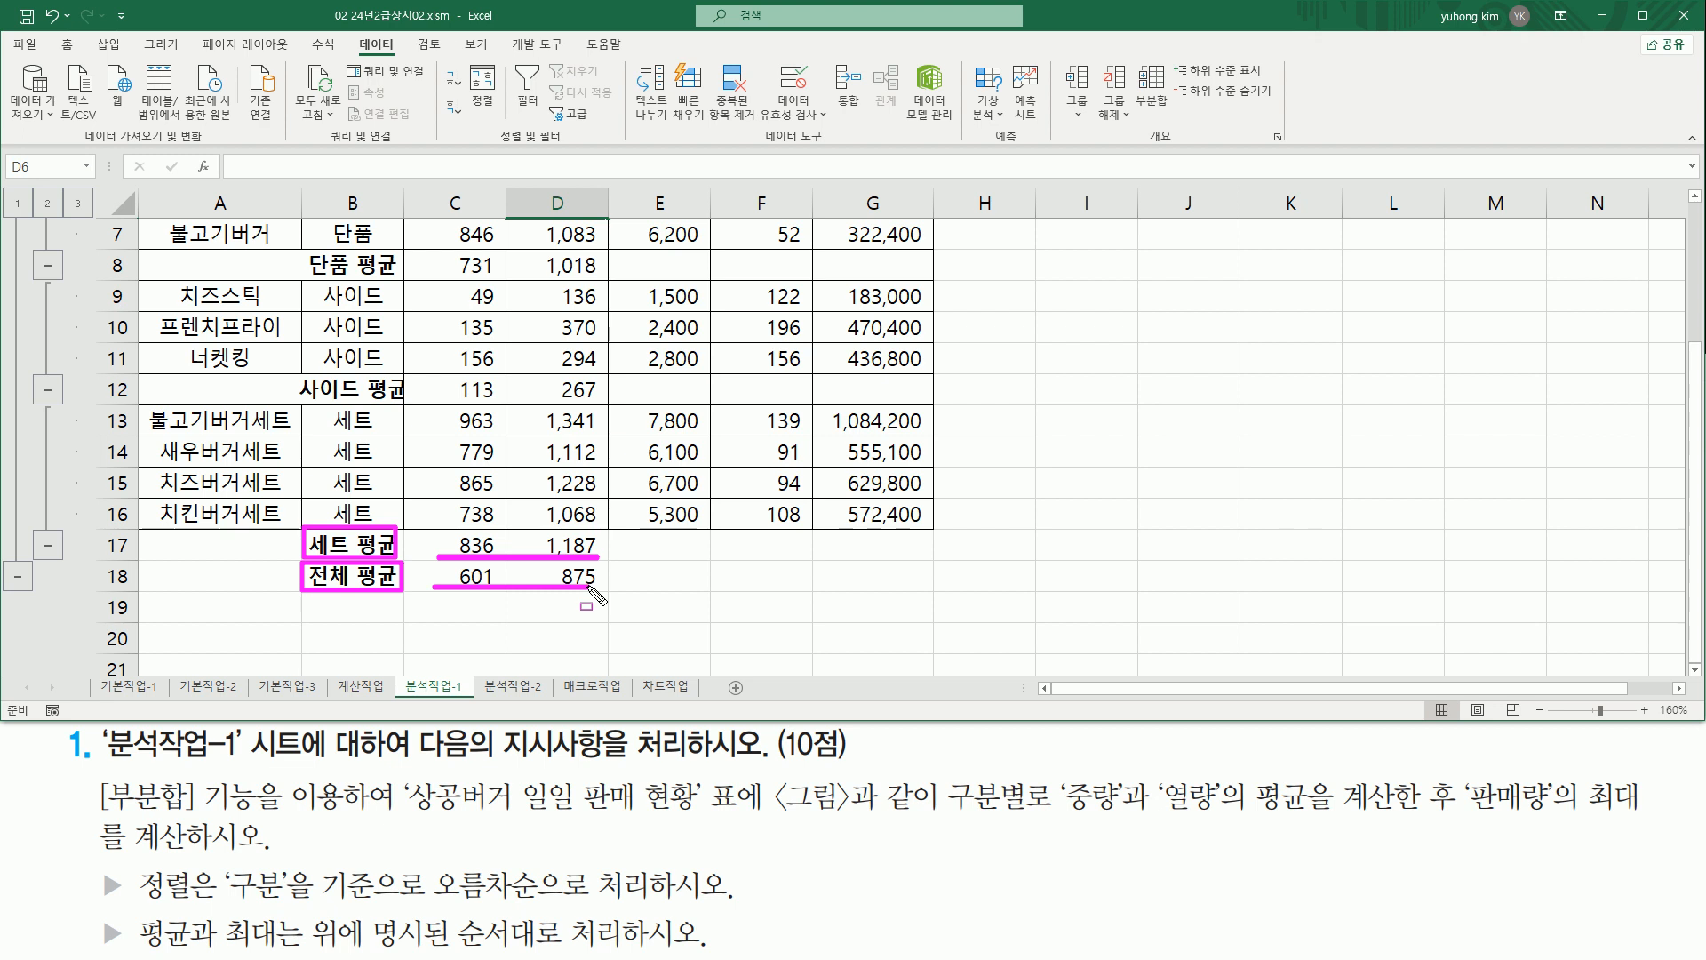
pyautogui.scroll(2, 586, 402)
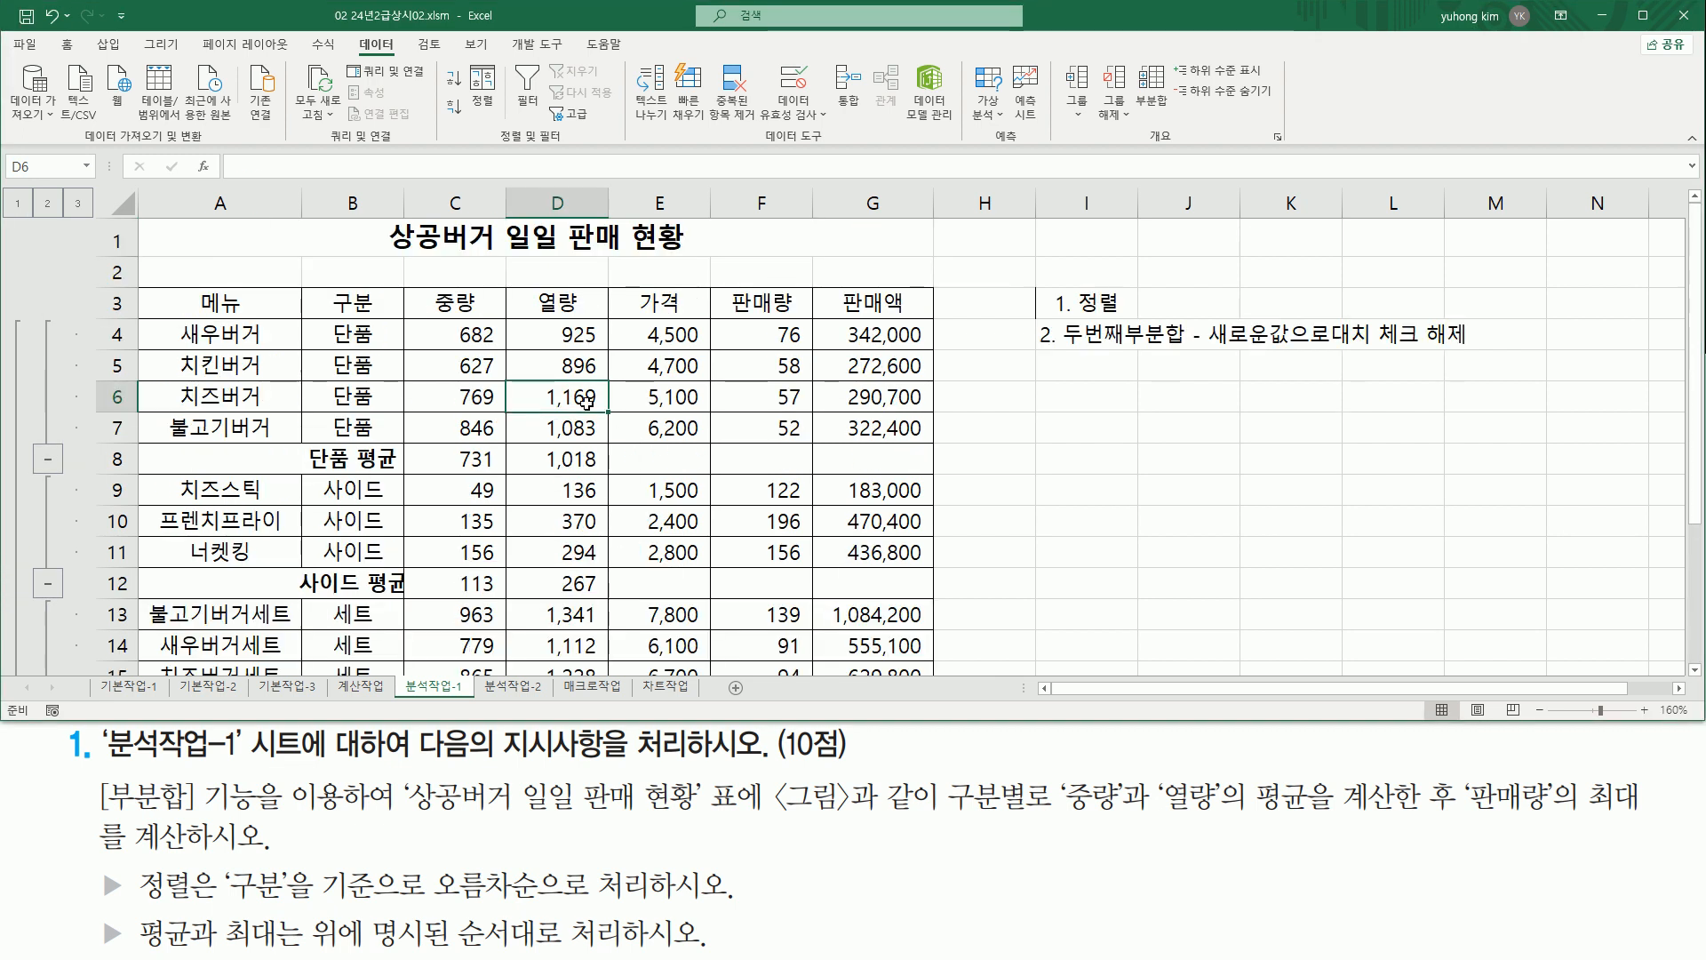
pyautogui.hotkey('ctrl', '2')
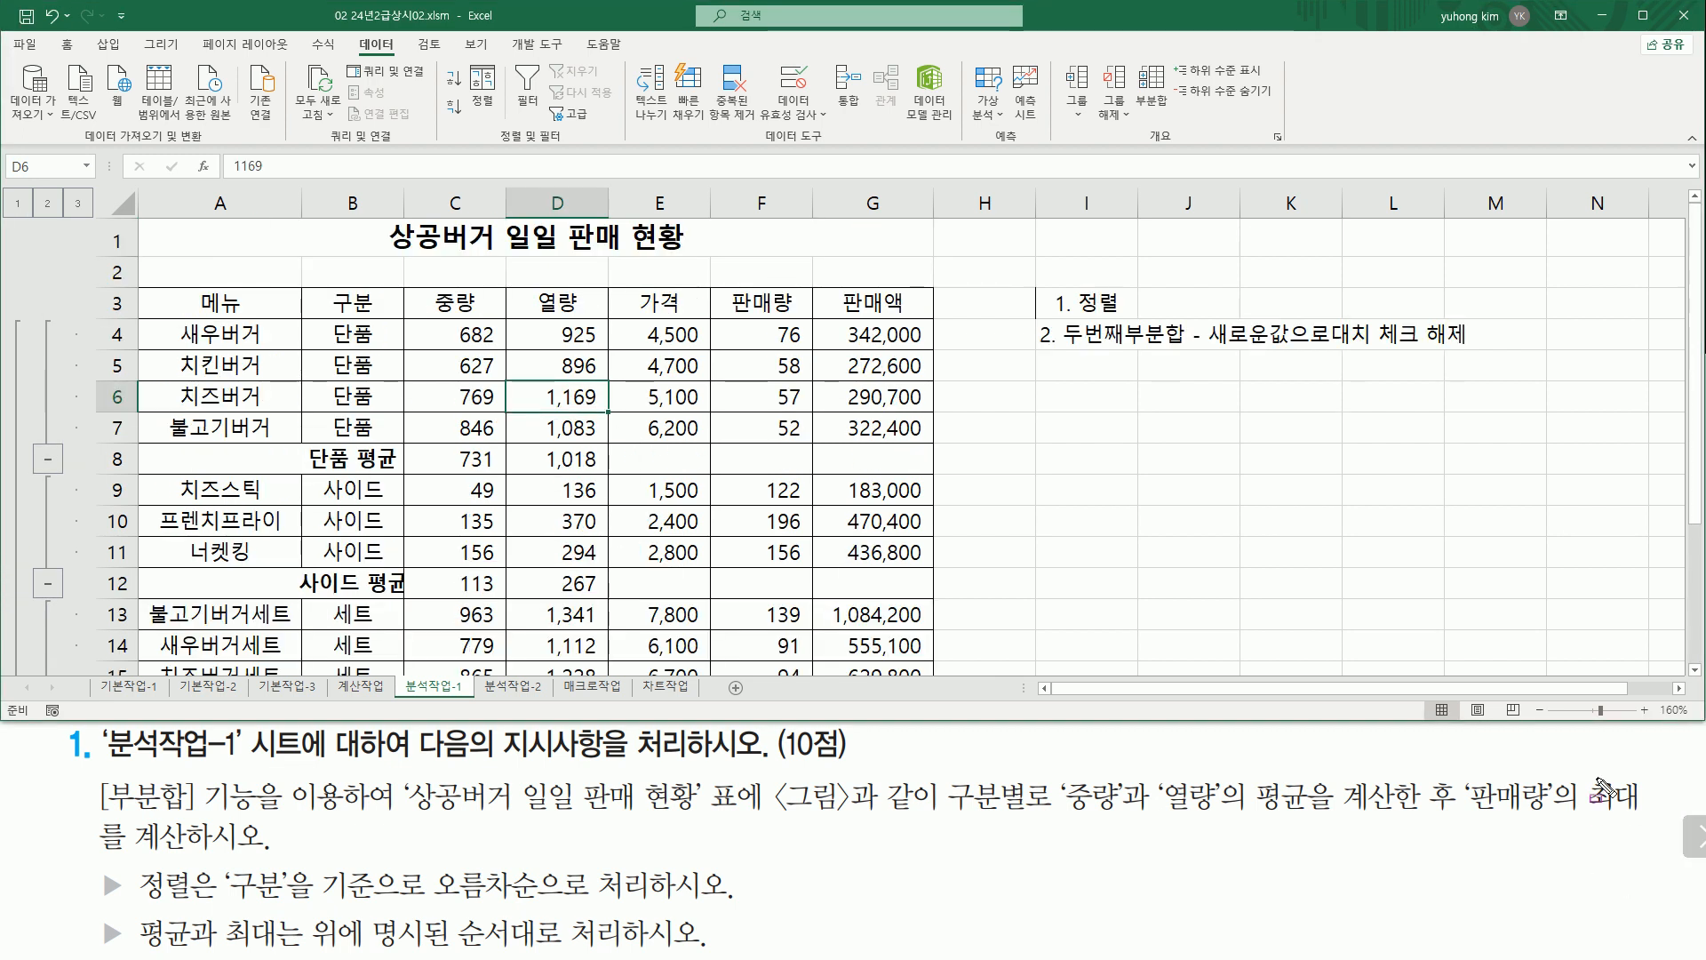
pyautogui.moveTo(1583, 775); pyautogui.dragTo(1643, 833)
pyautogui.press('Escape')
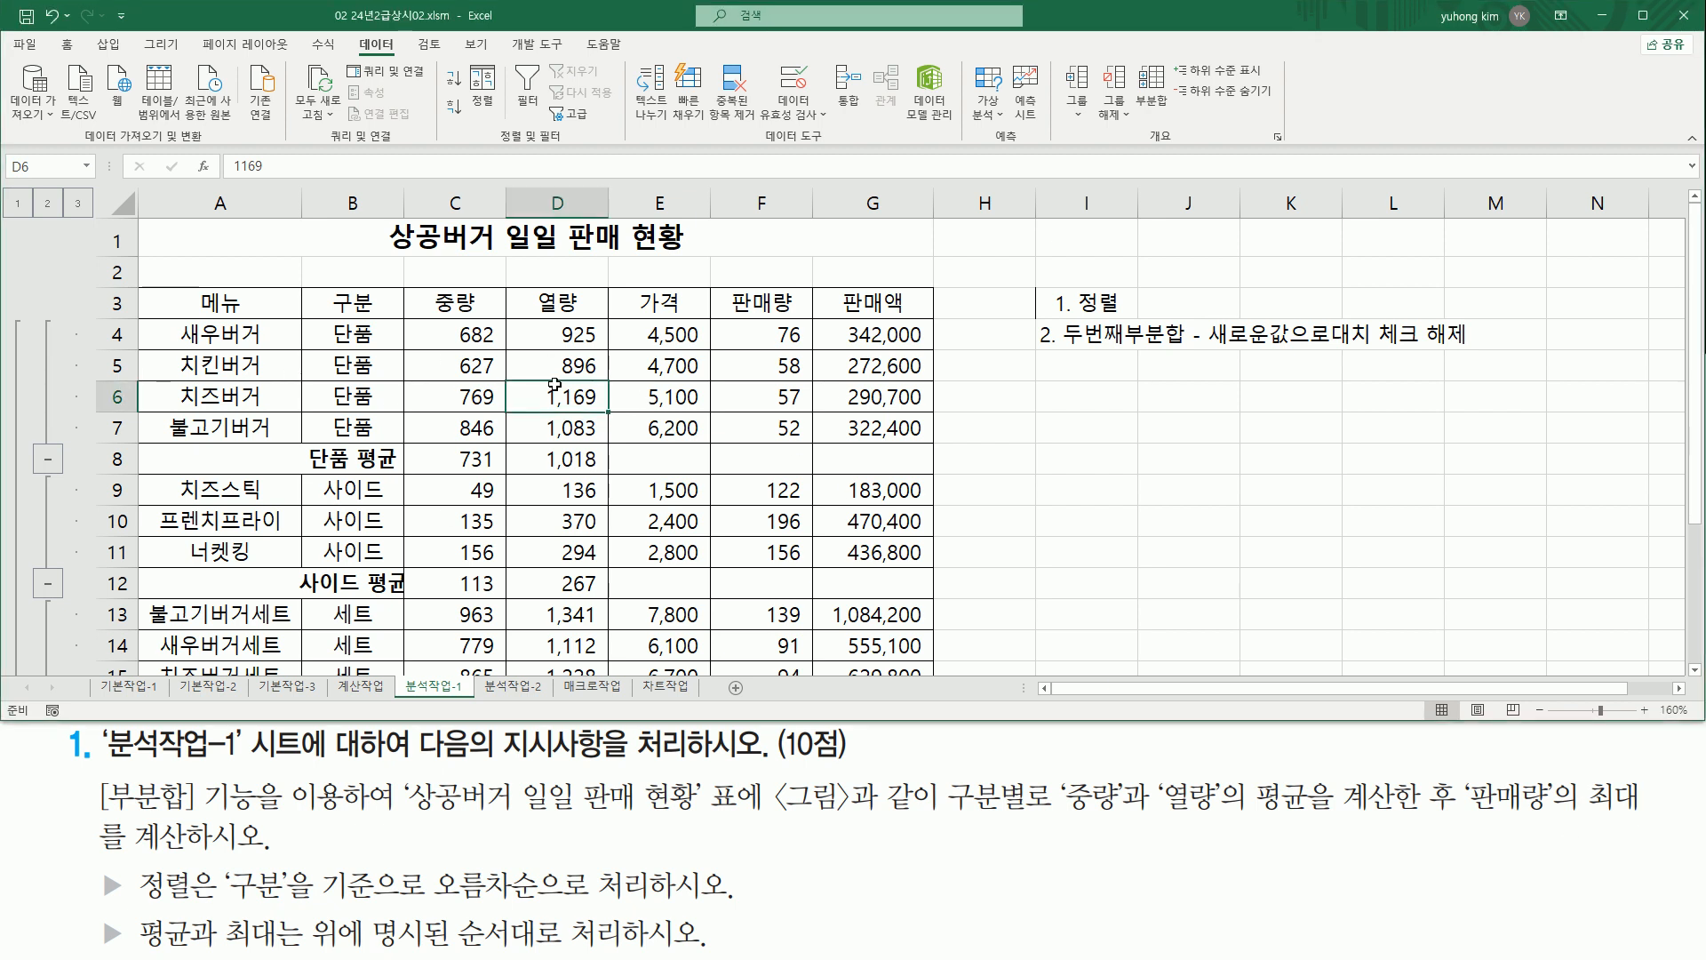
# Start a second subtotal (부분합) on the sales table and set its function to 최대 (maximum).
pyautogui.click(655, 384)
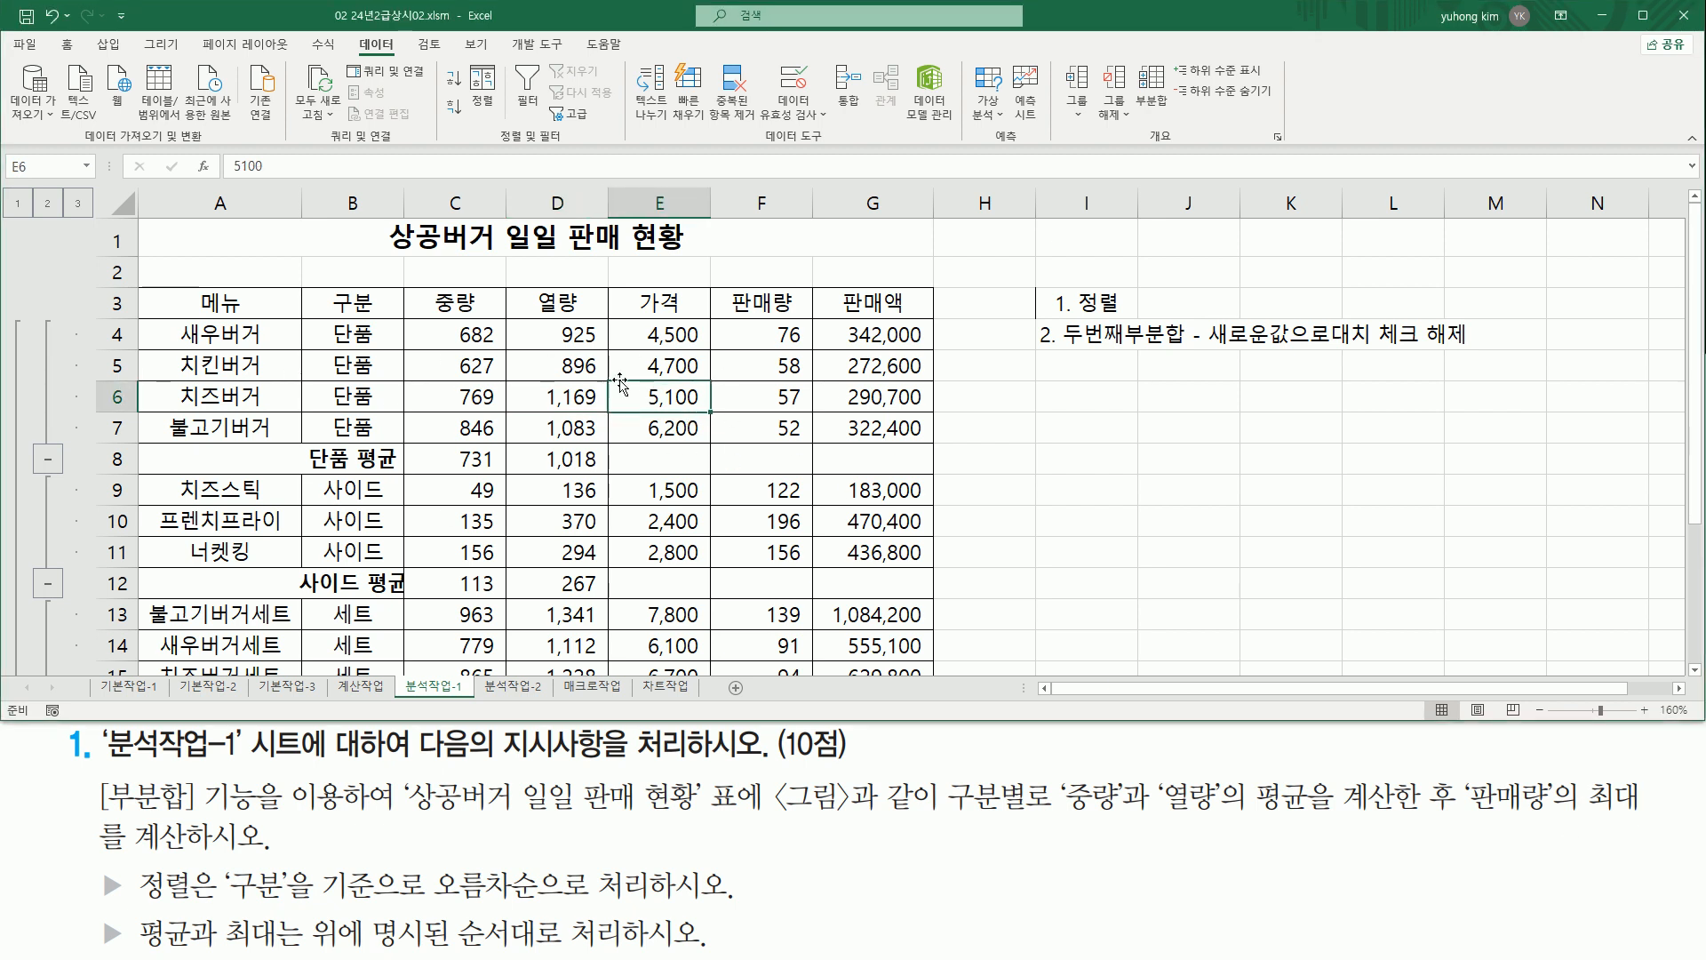
pyautogui.hotkey('ctrl', '2')
pyautogui.moveTo(1125, 57); pyautogui.dragTo(1178, 117)
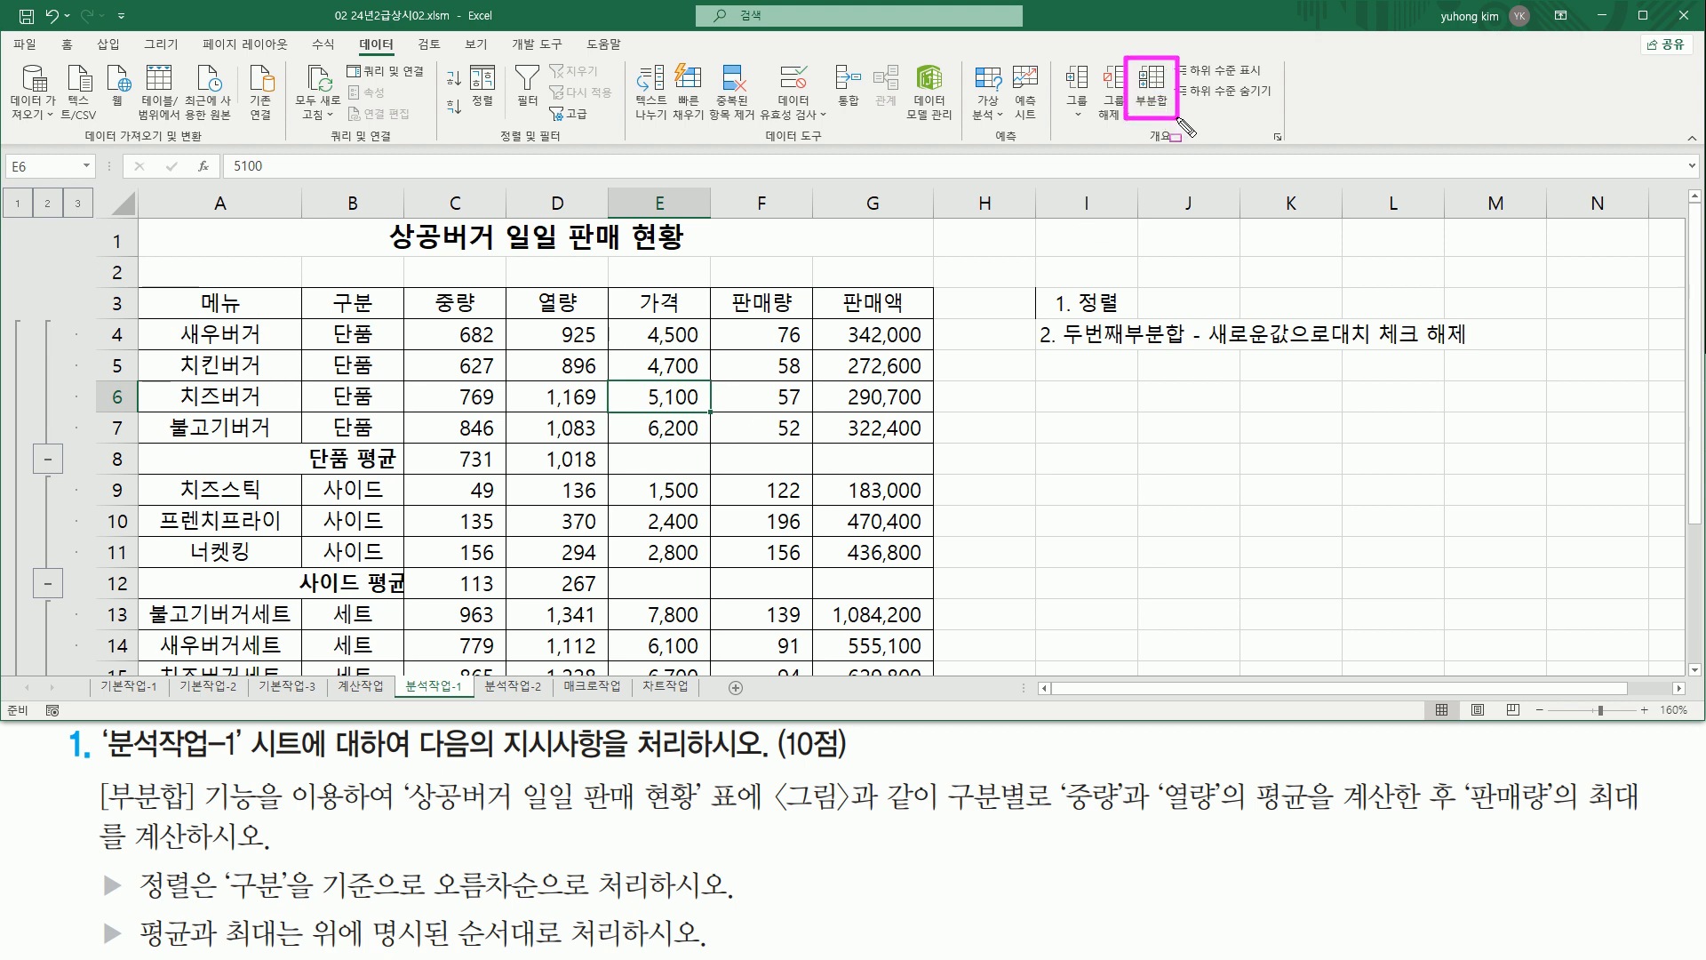
pyautogui.press('Escape')
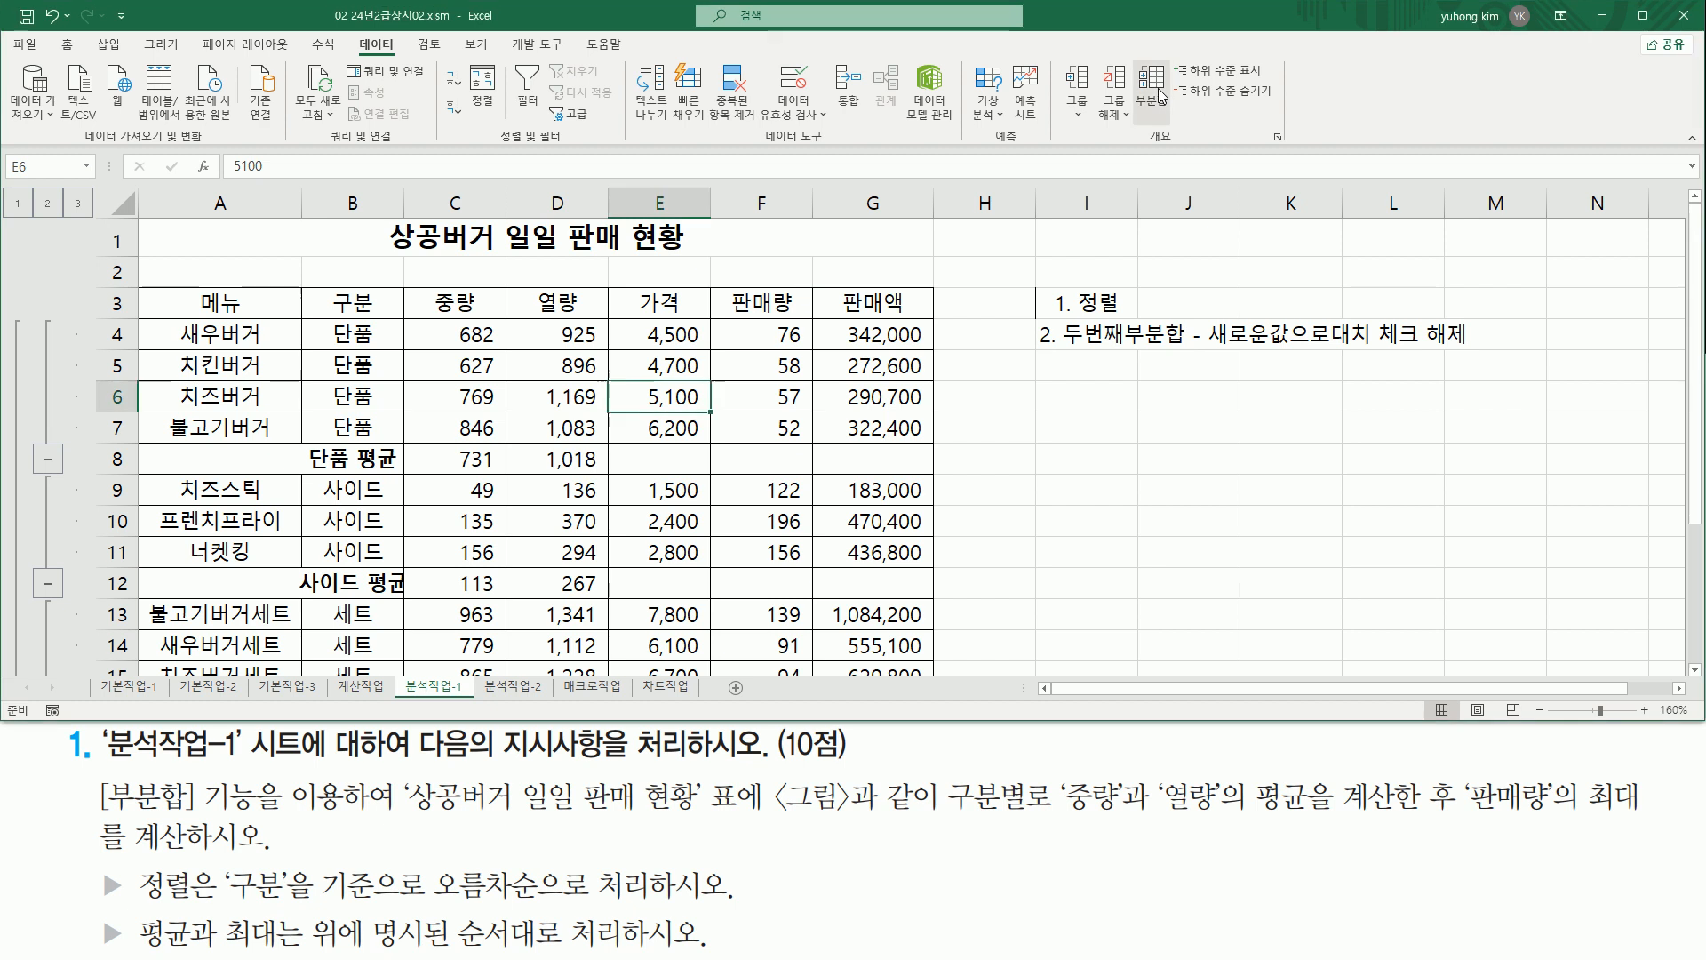
pyautogui.click(1153, 89)
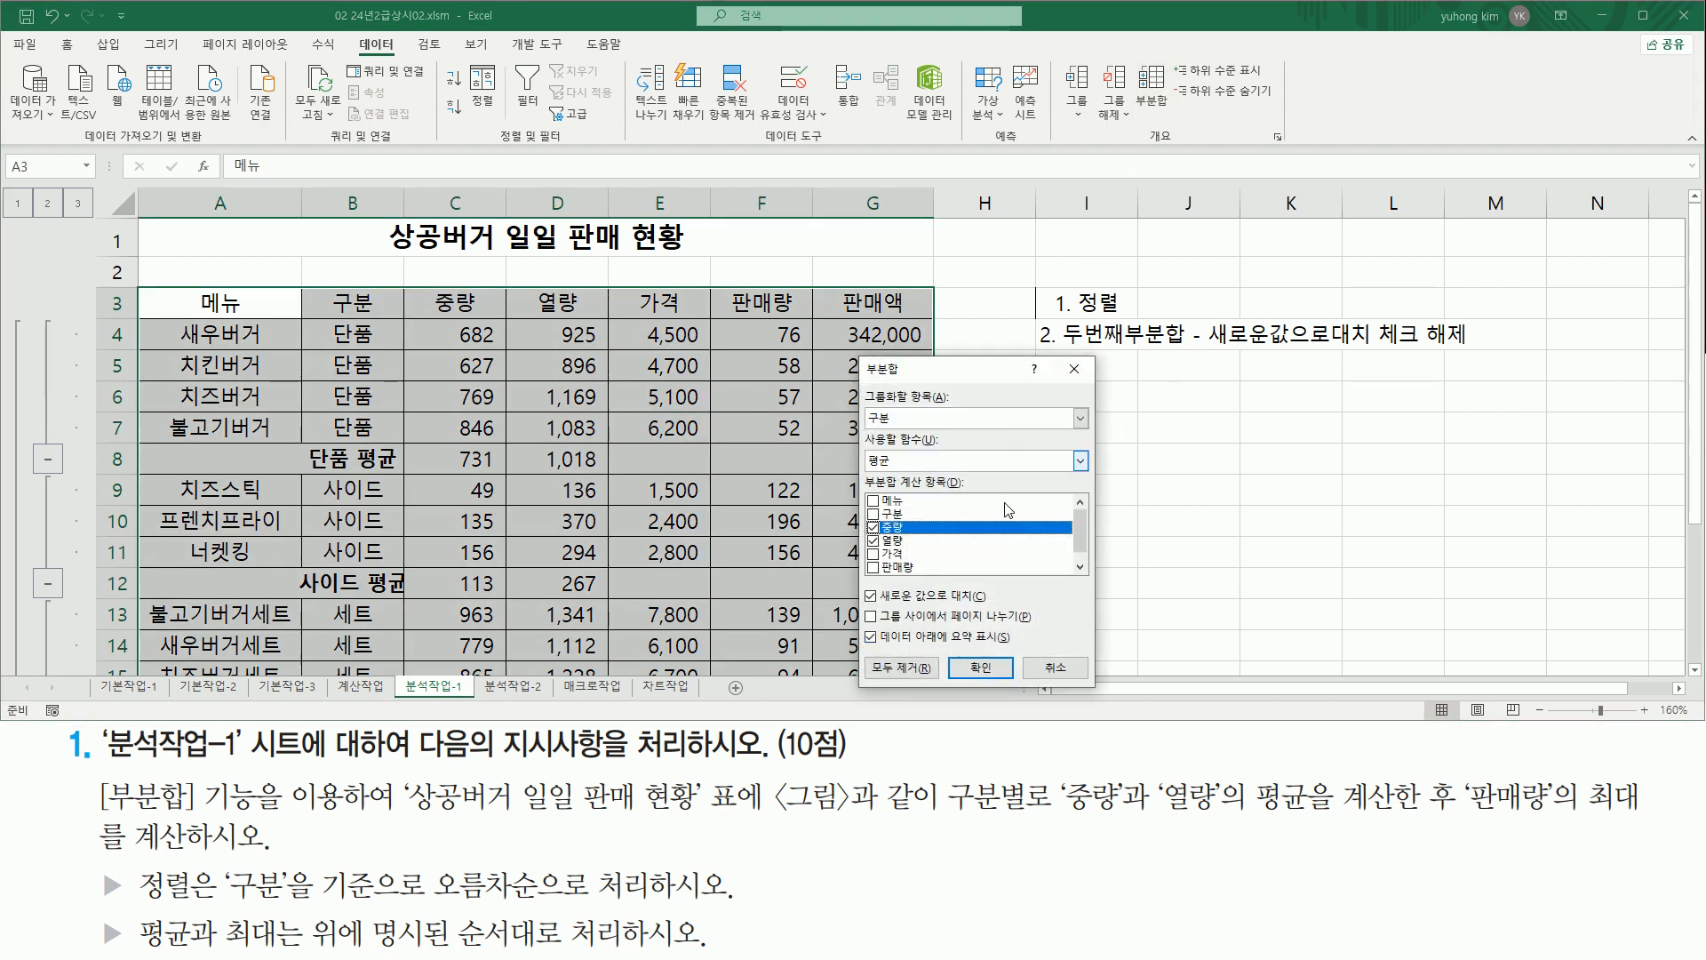
pyautogui.click(927, 461)
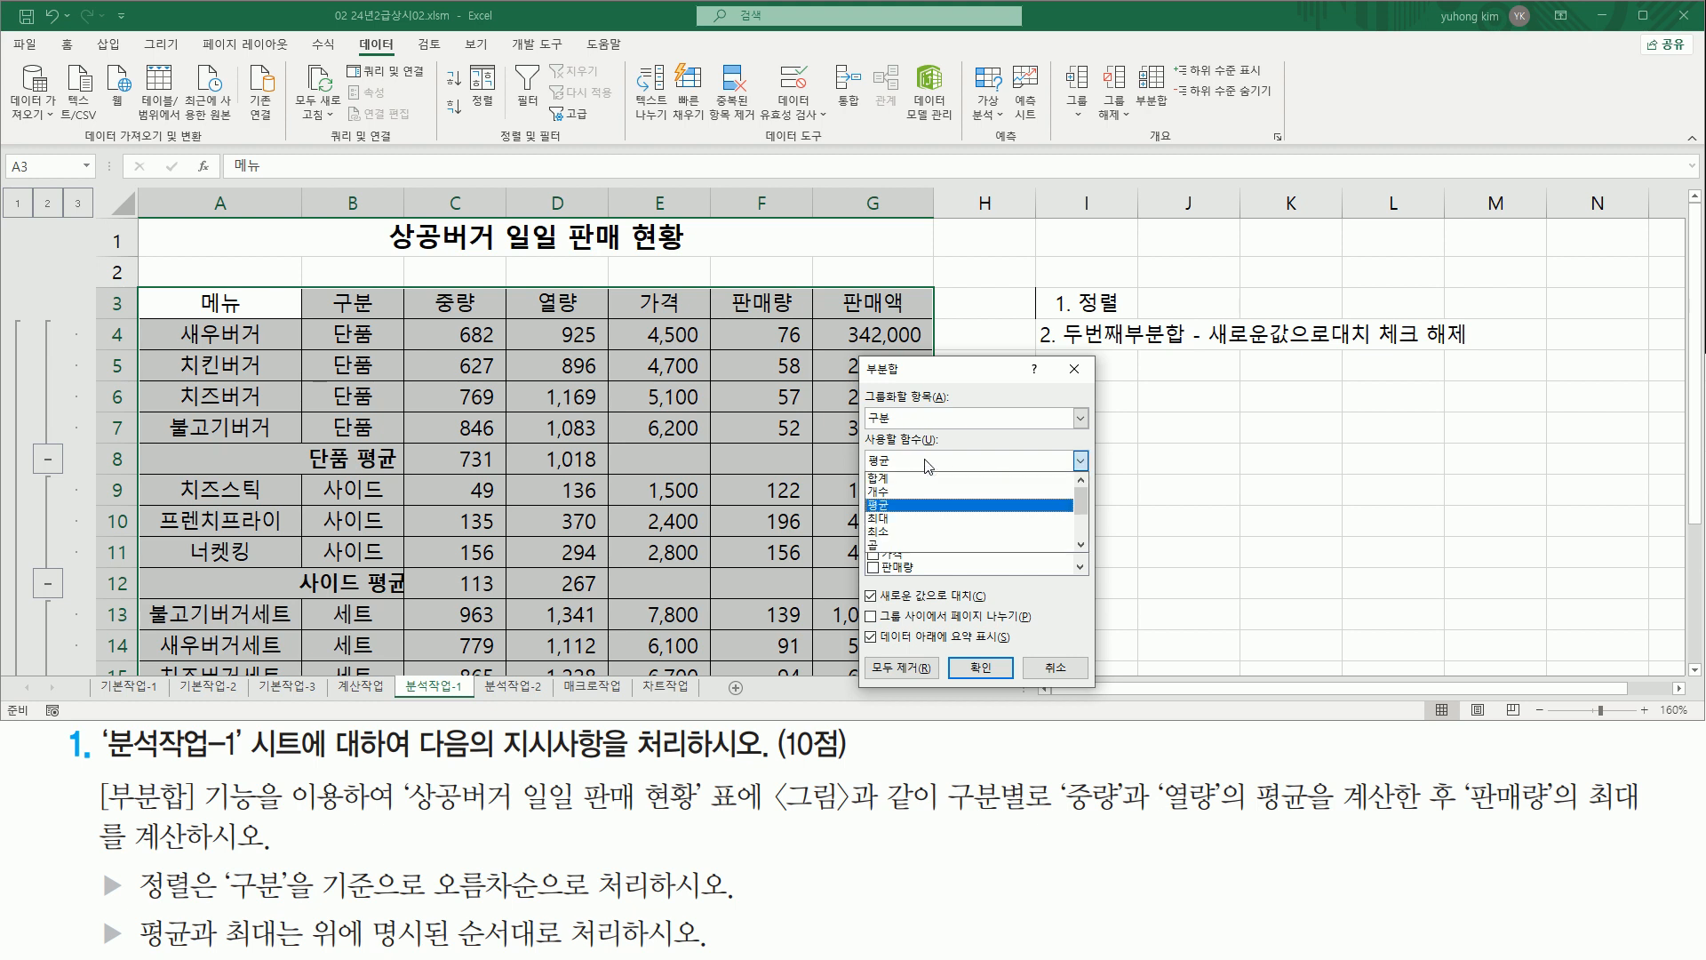
pyautogui.click(907, 518)
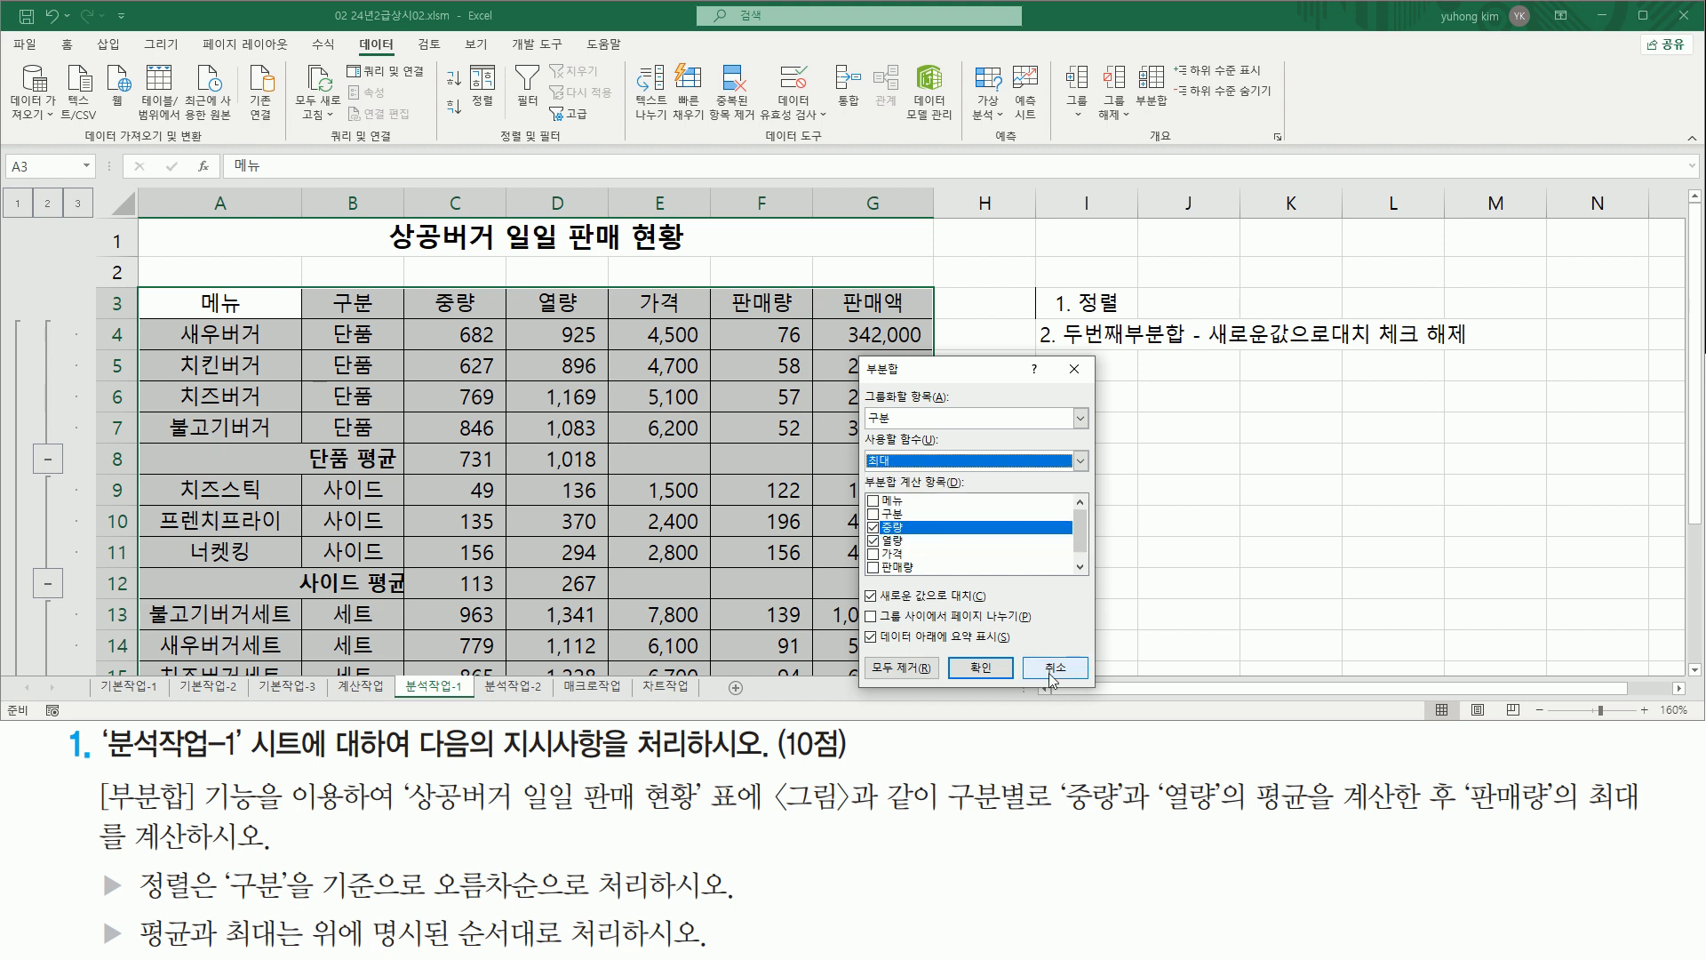
pyautogui.moveTo(1585, 774)
pyautogui.mouseDown()
pyautogui.moveTo(1616, 821)
pyautogui.moveTo(1651, 825)
pyautogui.mouseUp()
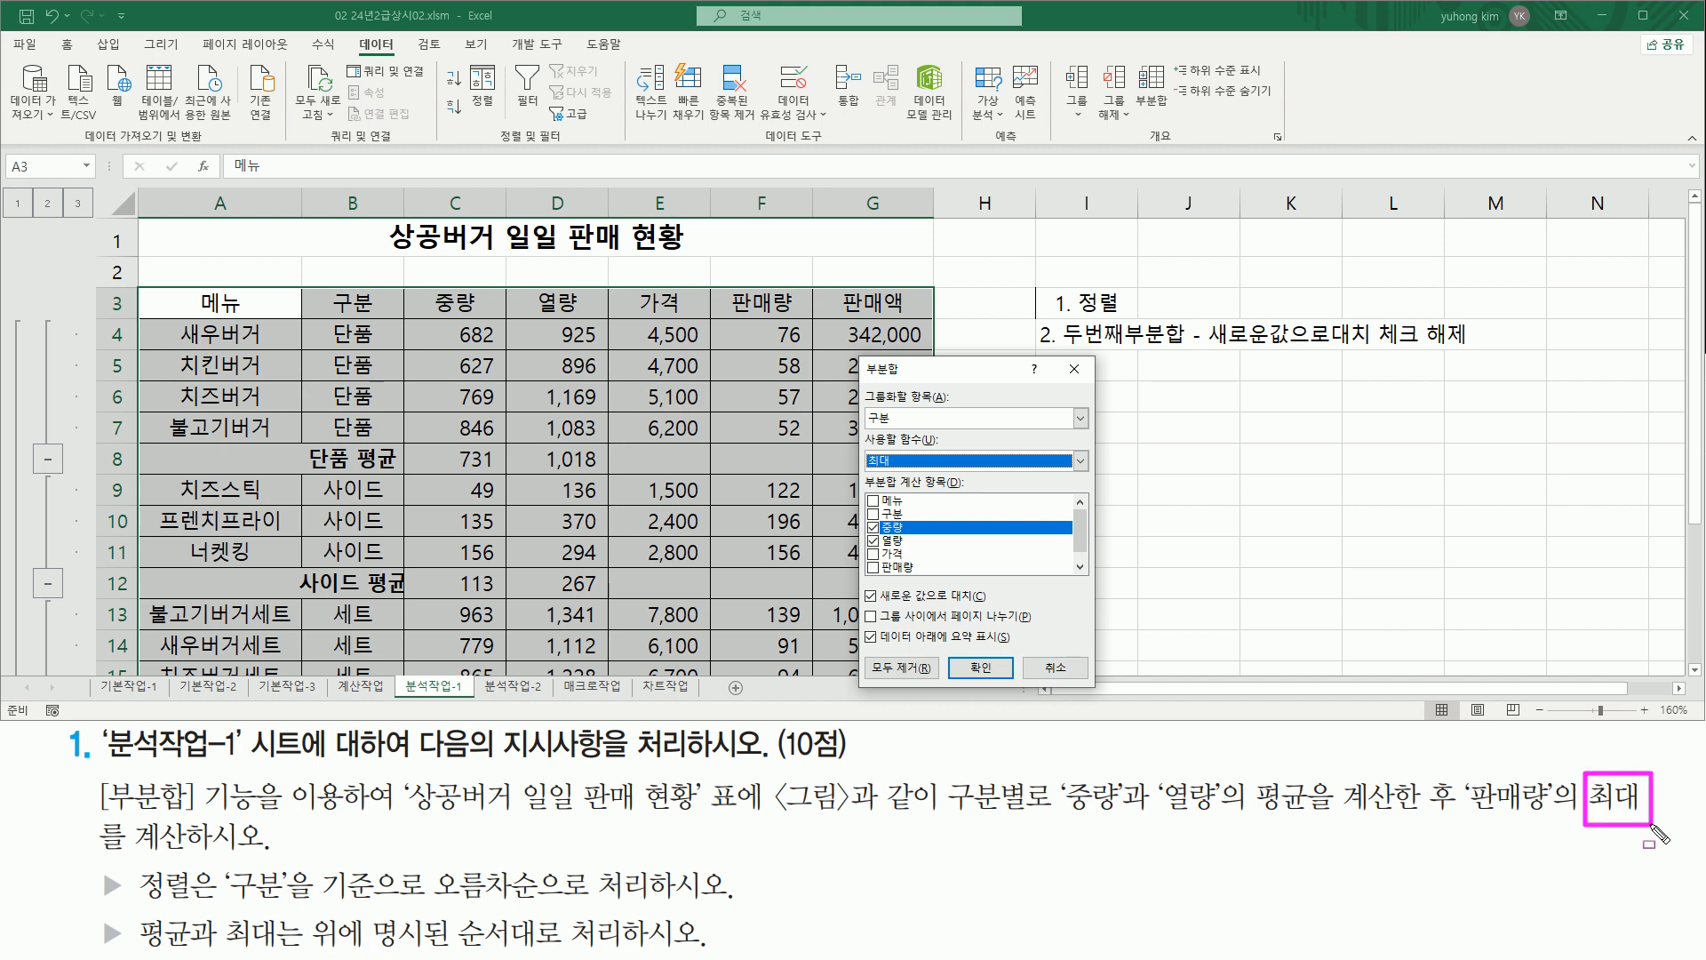
# Make 판매량 the only subtotal calculation field, excluding 중량 and 열량.
pyautogui.moveTo(1471, 816); pyautogui.dragTo(1561, 816)
pyautogui.click(872, 567)
pyautogui.moveTo(864, 575)
pyautogui.mouseDown()
pyautogui.moveTo(899, 557)
pyautogui.moveTo(928, 577)
pyautogui.mouseUp()
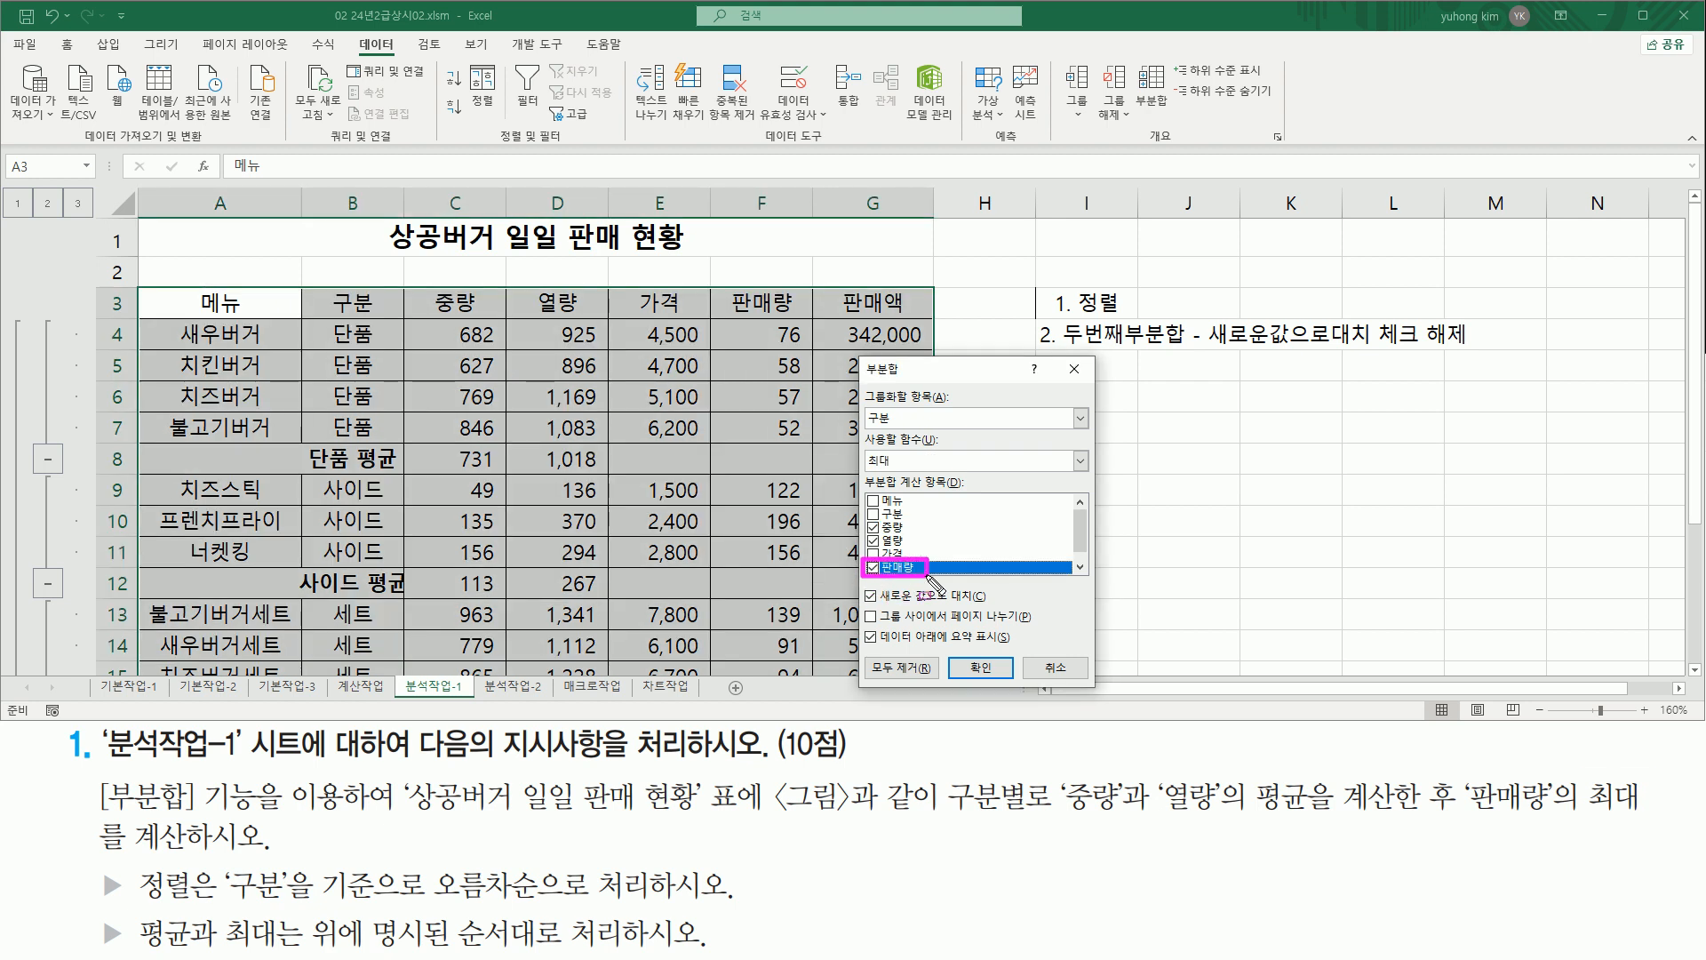
pyautogui.moveTo(865, 514)
pyautogui.mouseDown()
pyautogui.moveTo(866, 536)
pyautogui.moveTo(899, 549)
pyautogui.mouseUp()
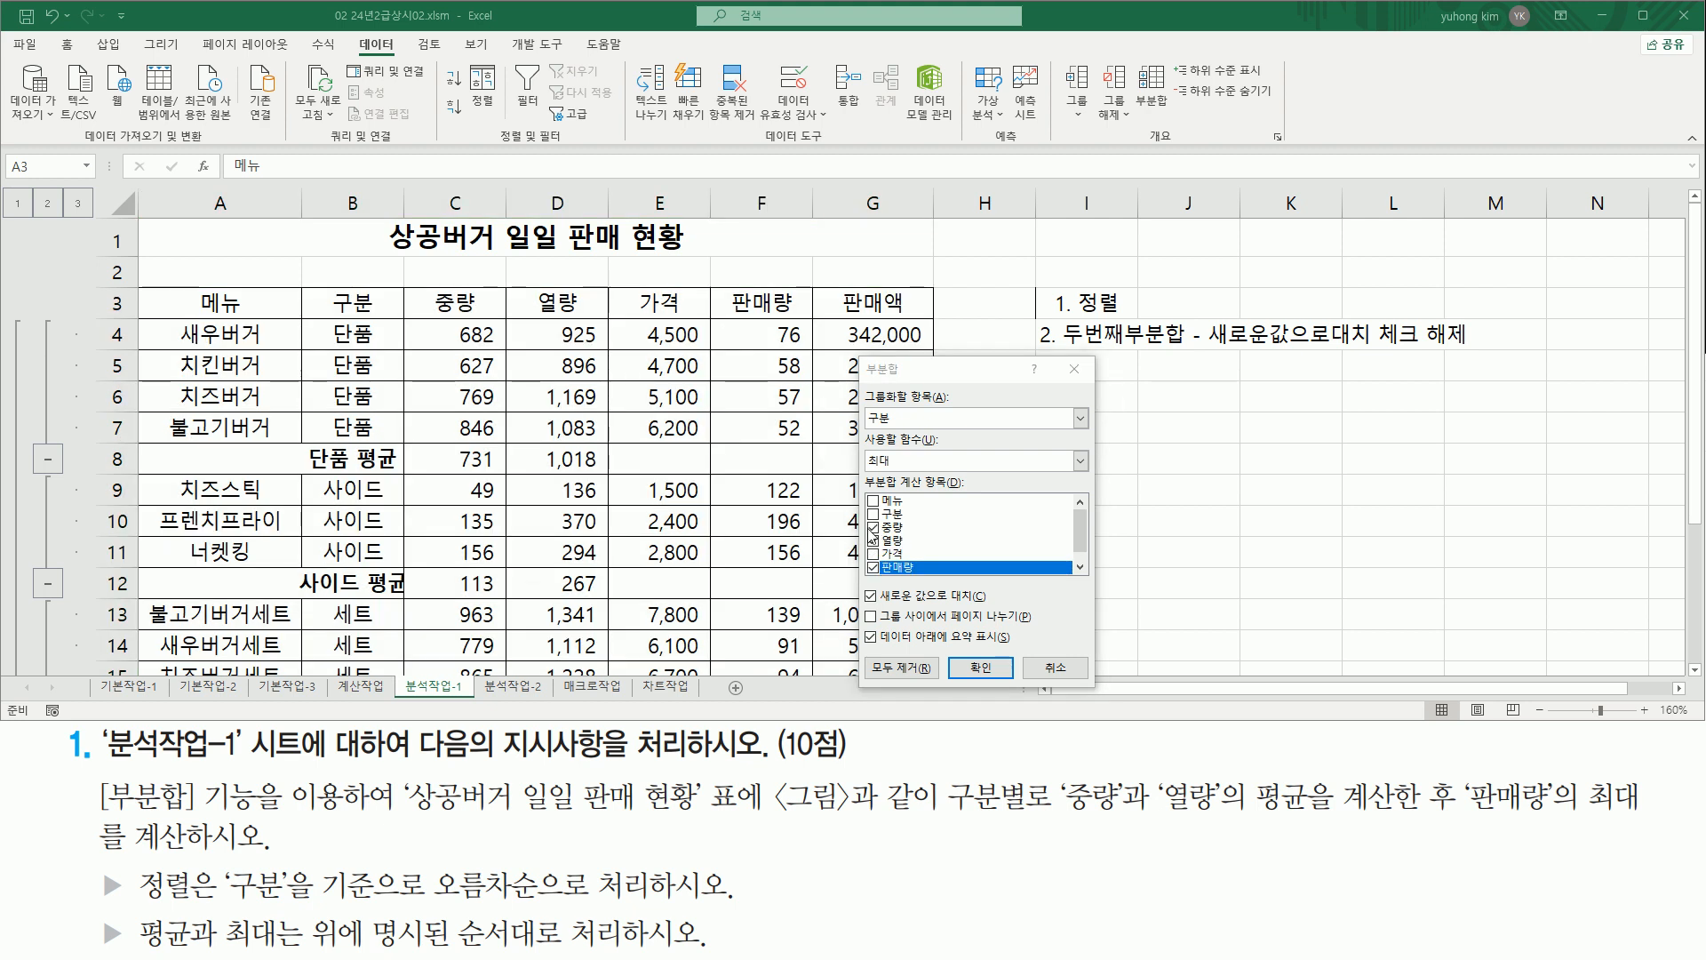
pyautogui.click(873, 527)
pyautogui.click(872, 541)
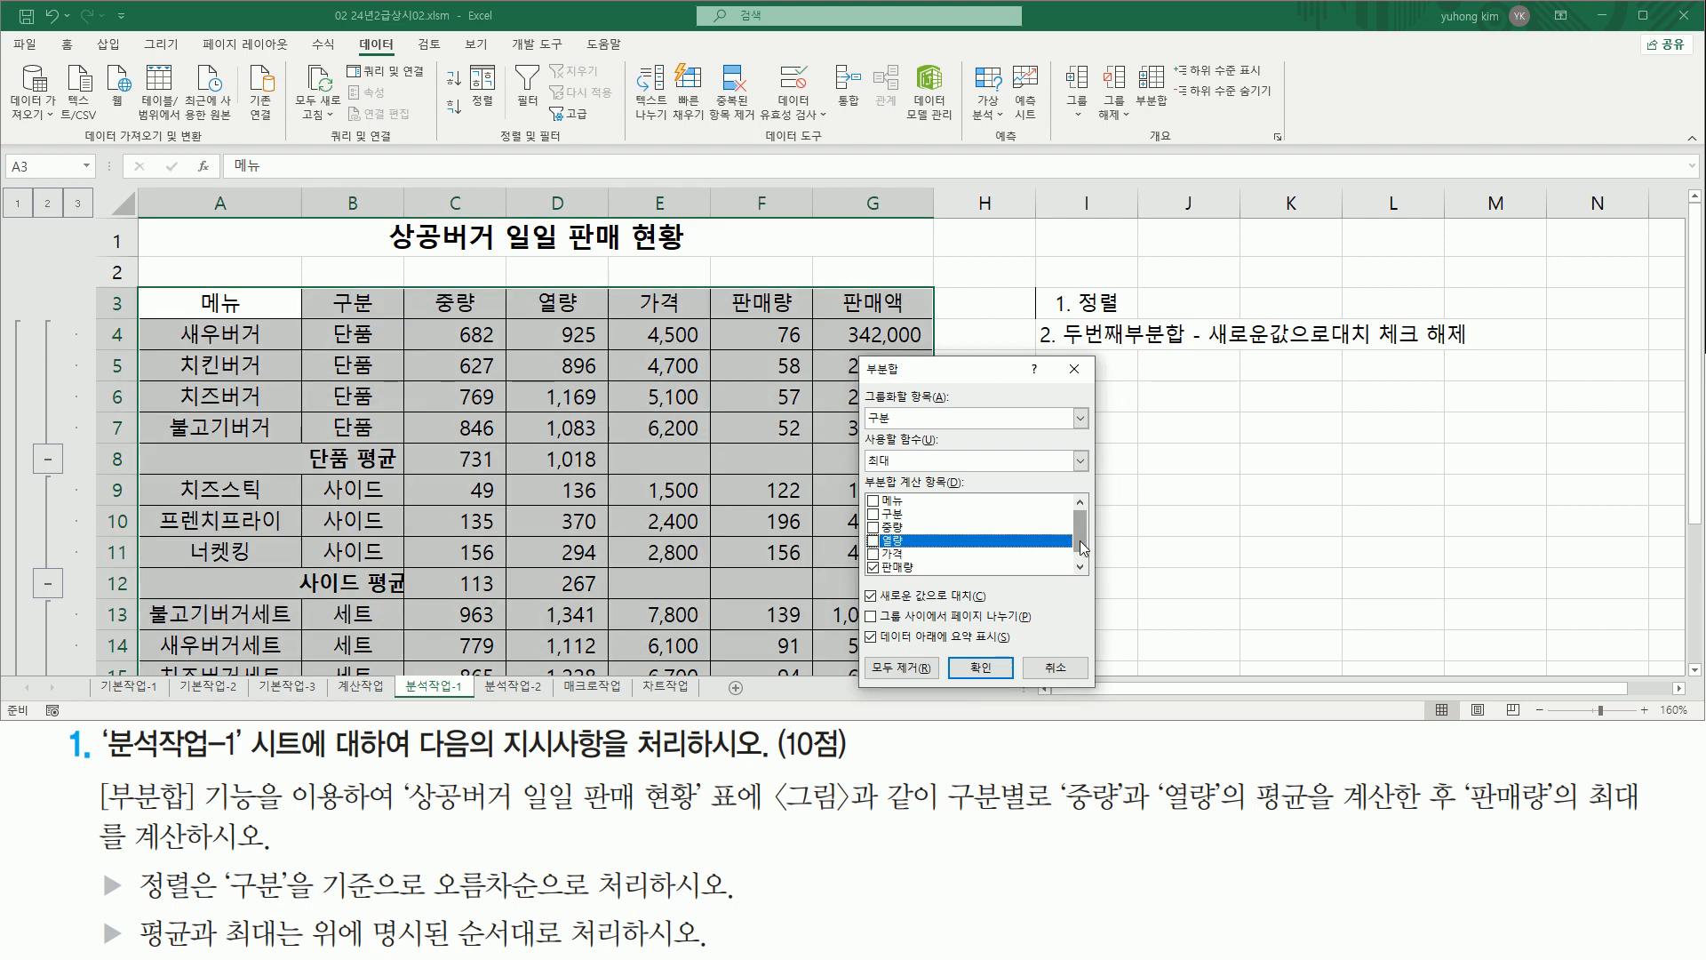
pyautogui.scroll(-1, 1081, 545)
pyautogui.click(873, 553)
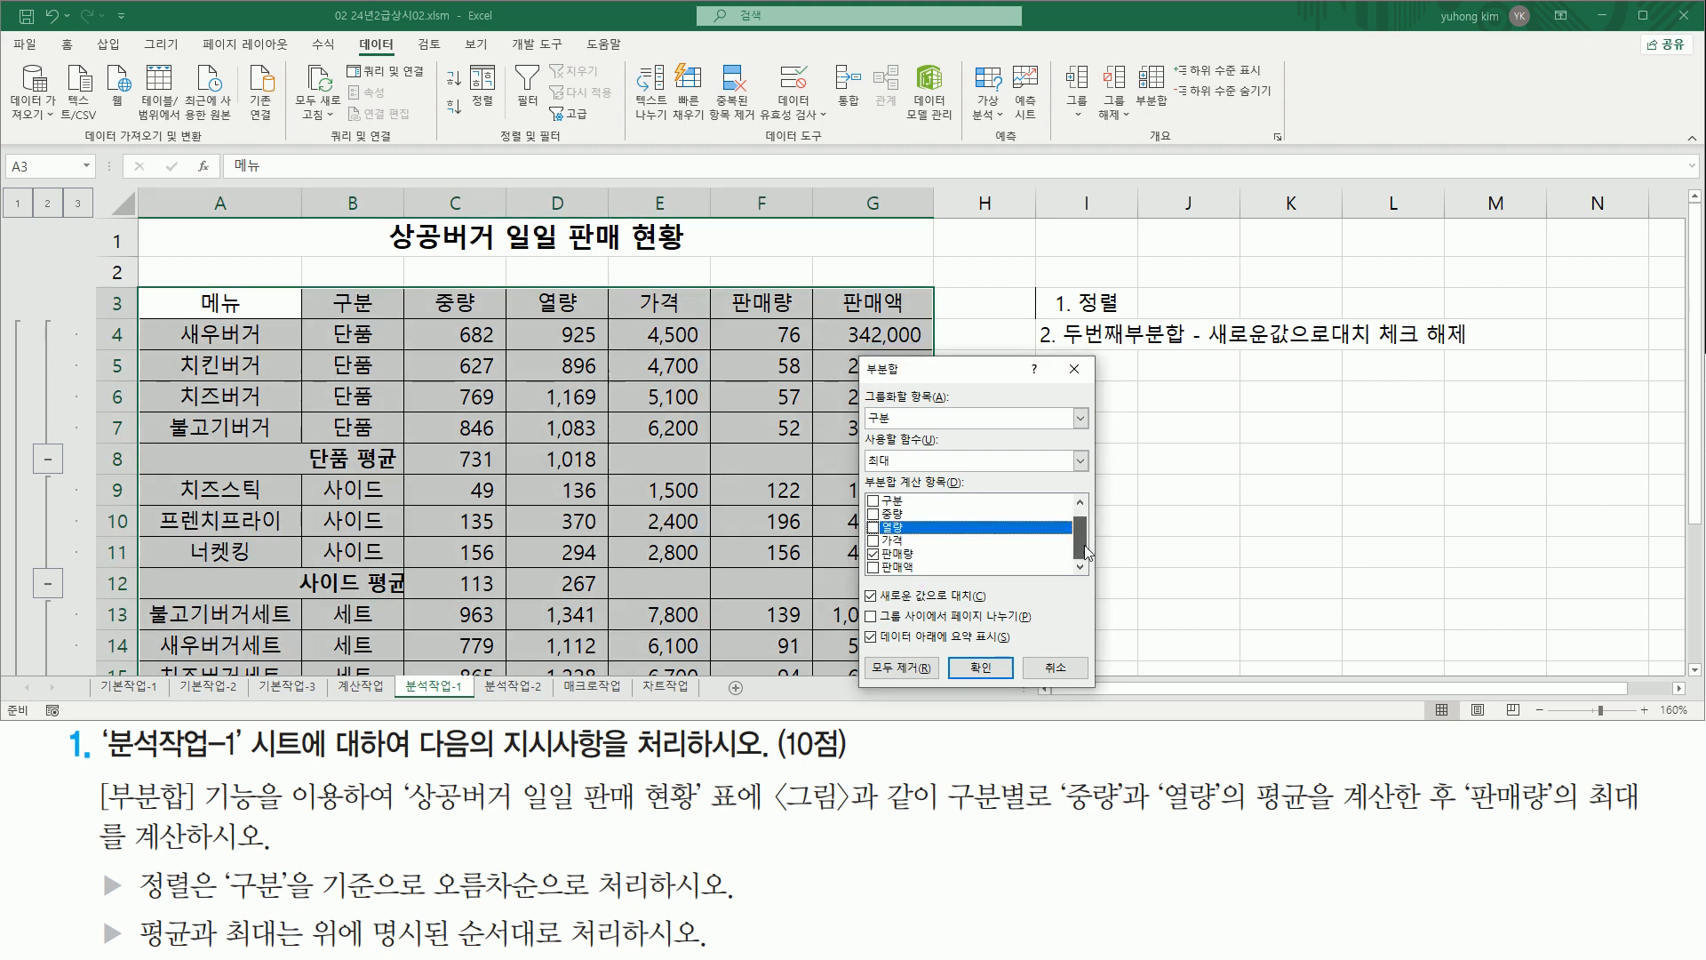
pyautogui.moveTo(1084, 557)
pyautogui.mouseDown()
pyautogui.moveTo(1084, 519)
pyautogui.moveTo(1083, 555)
pyautogui.mouseUp()
# Turn off replacing existing subtotals (새로운 값으로 대치) and apply the 최대 subtotal.
pyautogui.moveTo(860, 360)
pyautogui.mouseDown()
pyautogui.moveTo(891, 624)
pyautogui.moveTo(1106, 697)
pyautogui.mouseUp()
pyautogui.moveTo(1066, 341)
pyautogui.mouseDown()
pyautogui.moveTo(1360, 347)
pyautogui.moveTo(1376, 316)
pyautogui.moveTo(1475, 347)
pyautogui.mouseUp()
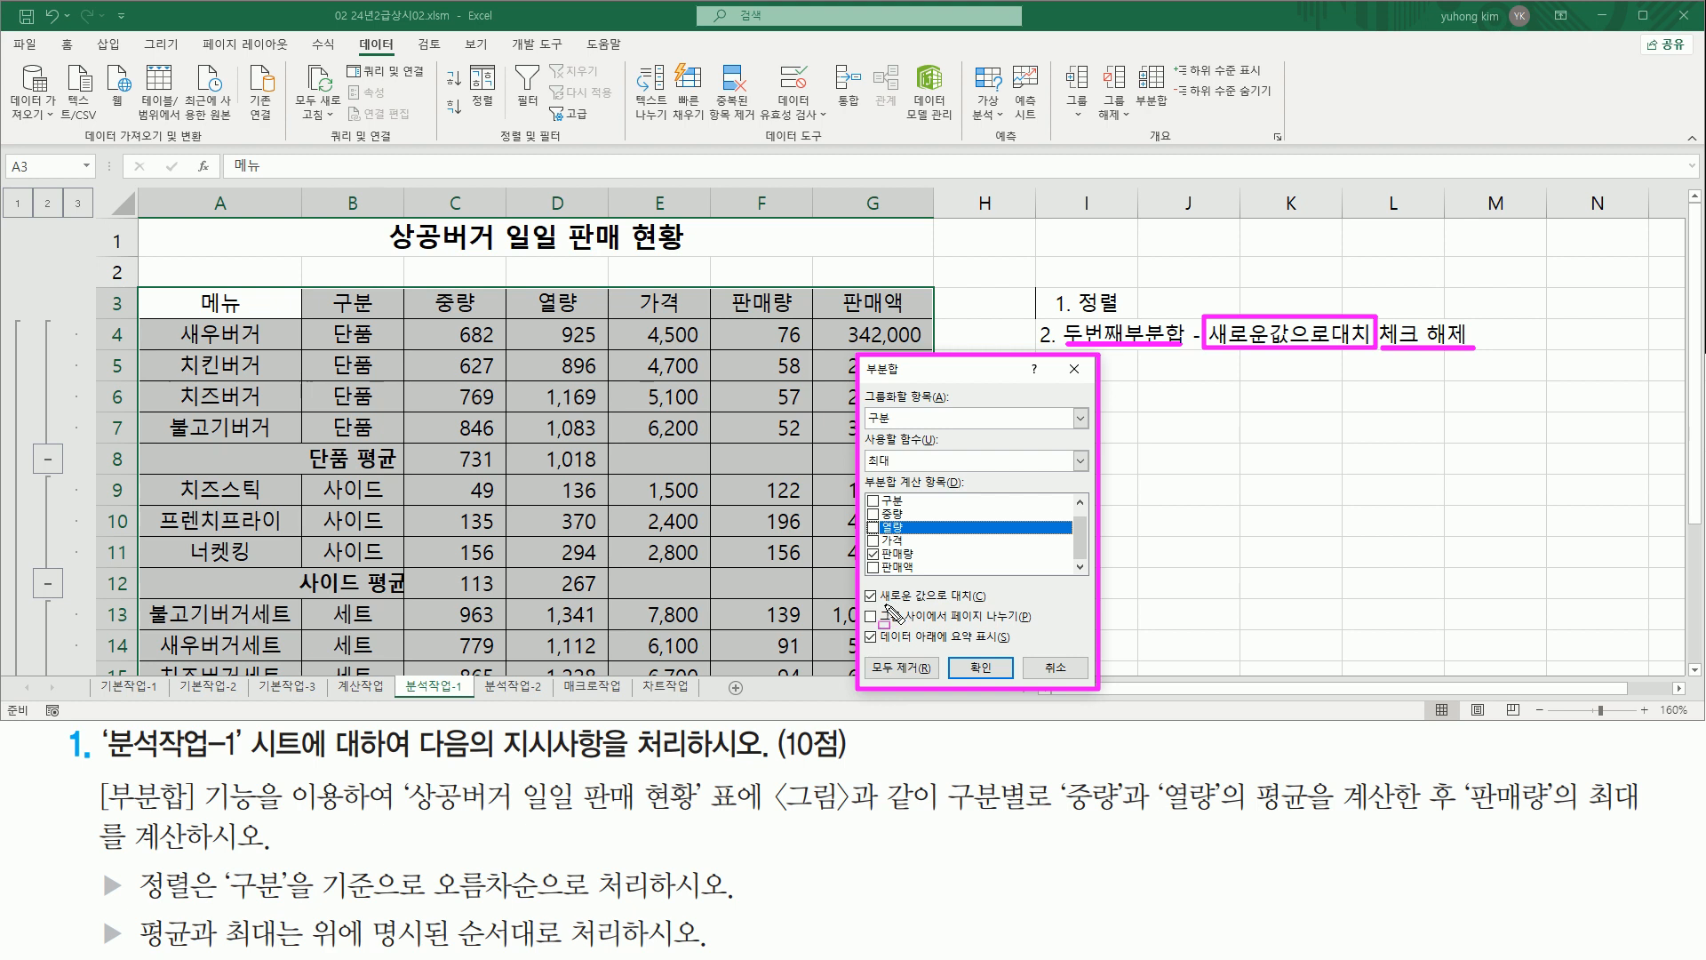
pyautogui.moveTo(877, 603); pyautogui.dragTo(994, 604)
pyautogui.moveTo(861, 608)
pyautogui.mouseDown()
pyautogui.moveTo(867, 580)
pyautogui.moveTo(880, 611)
pyautogui.mouseUp()
pyautogui.press('Escape')
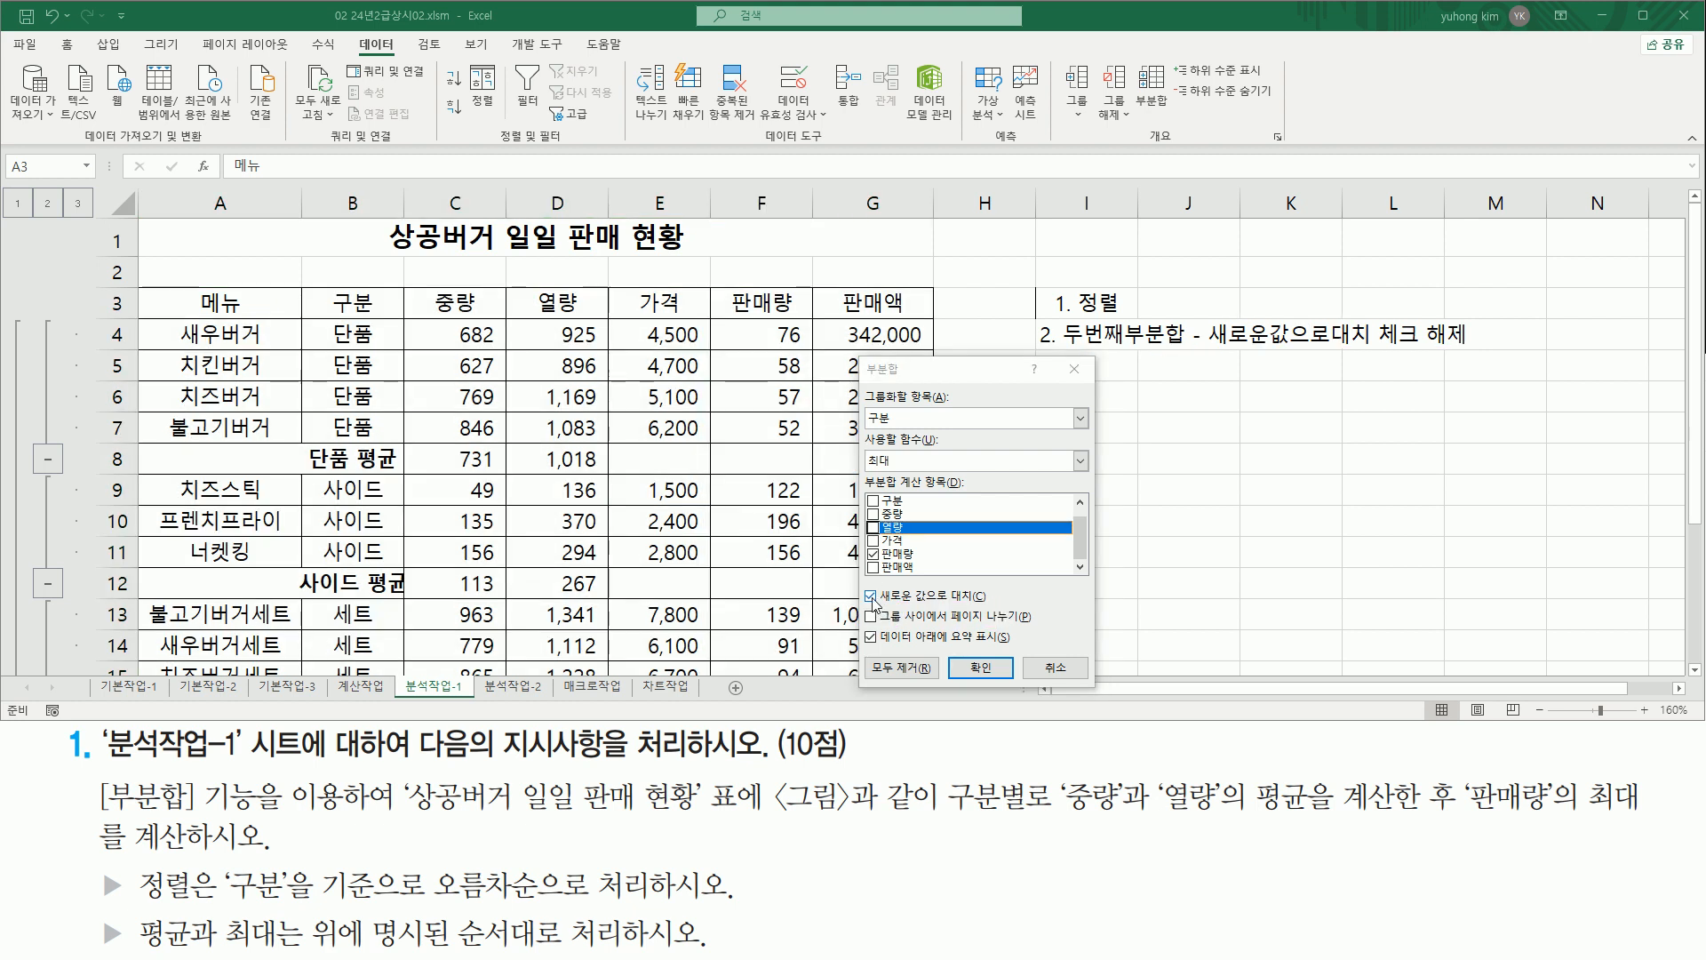
pyautogui.click(871, 596)
pyautogui.moveTo(868, 611)
pyautogui.mouseDown()
pyautogui.moveTo(859, 584)
pyautogui.moveTo(885, 588)
pyautogui.mouseUp()
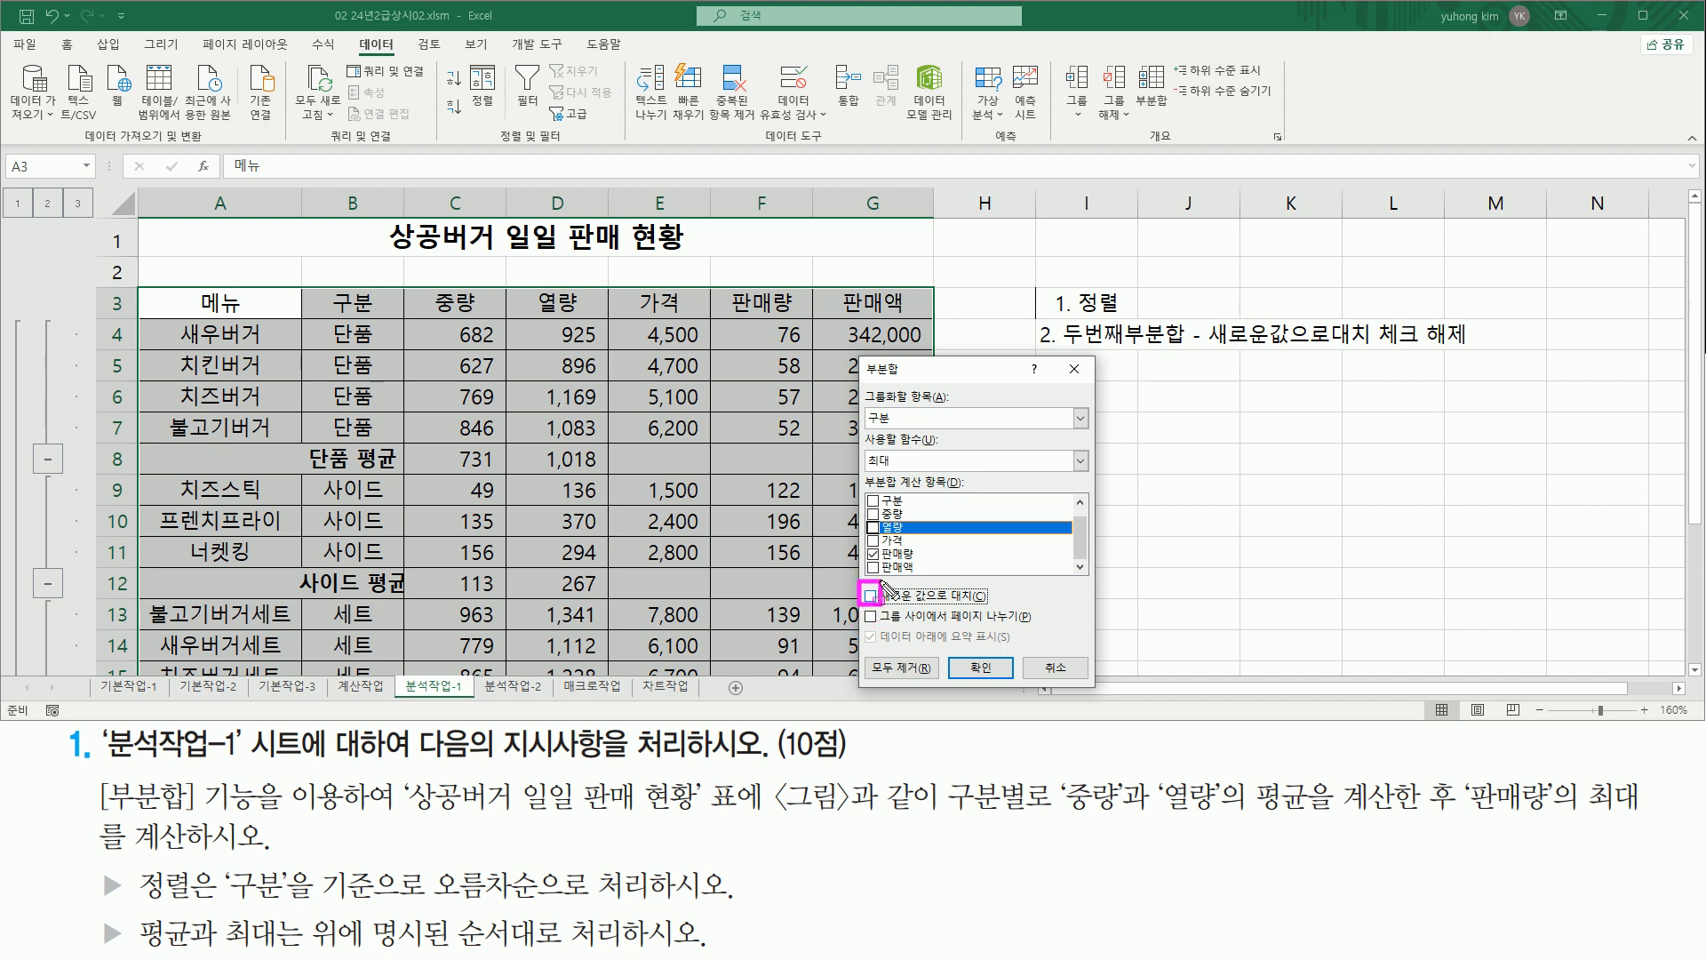
pyautogui.moveTo(985, 656)
pyautogui.mouseDown()
pyautogui.moveTo(957, 654)
pyautogui.moveTo(953, 680)
pyautogui.moveTo(1003, 681)
pyautogui.moveTo(1004, 652)
pyautogui.mouseUp()
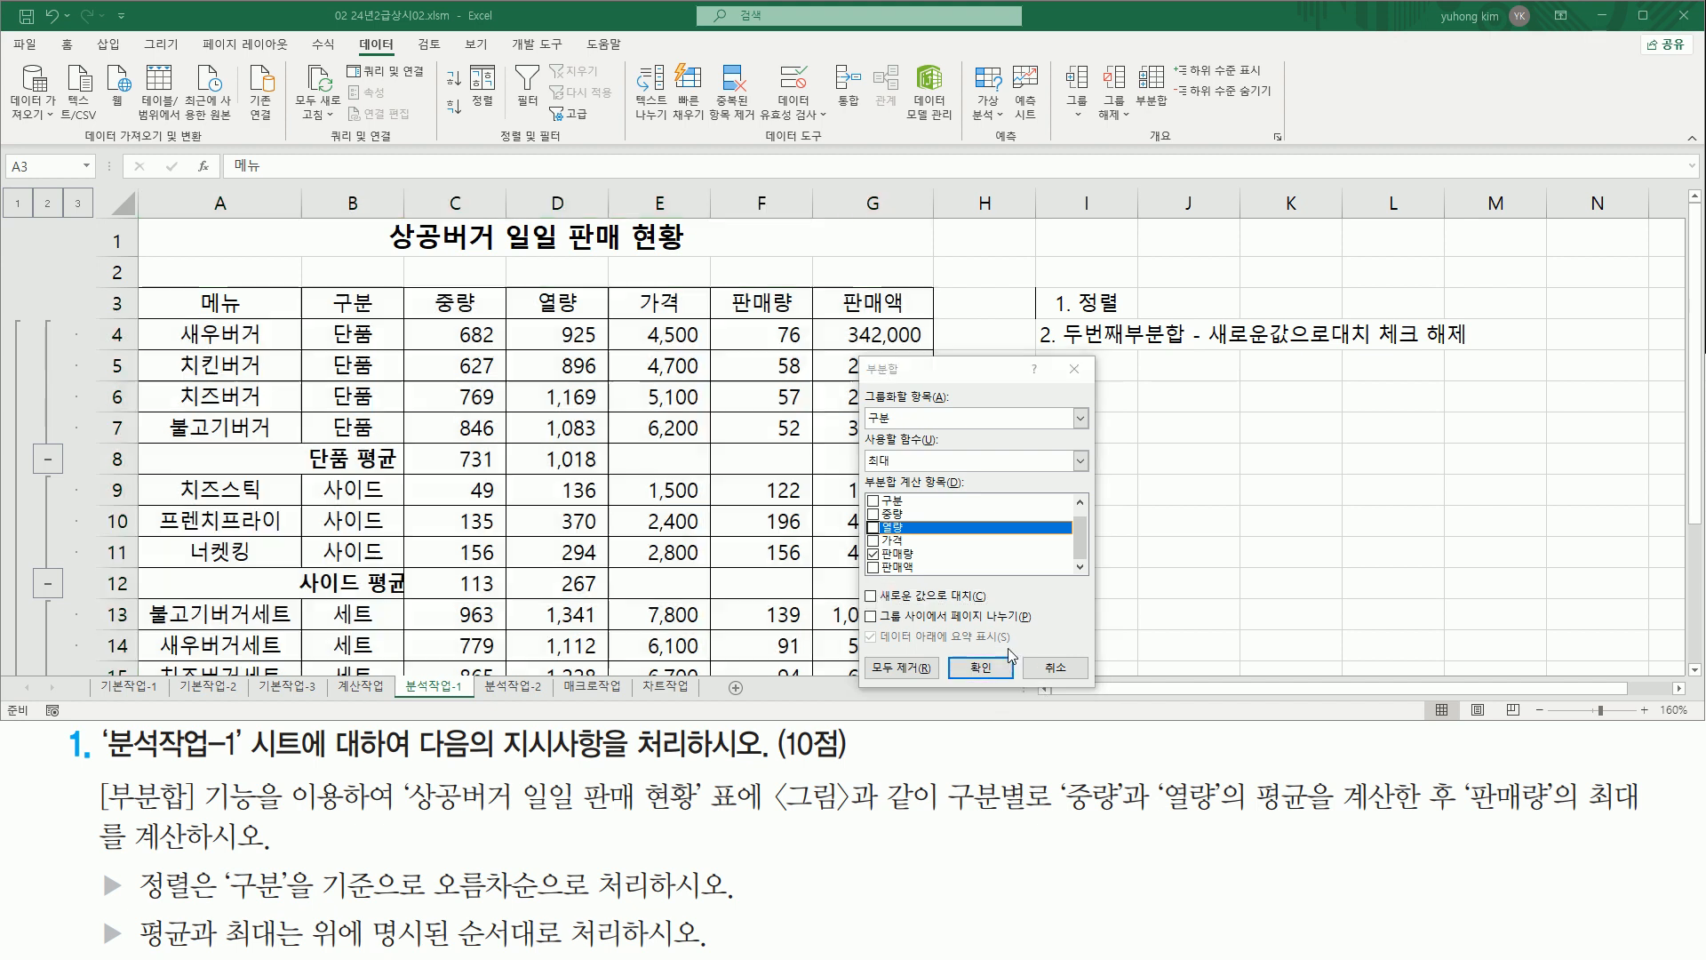
pyautogui.click(980, 659)
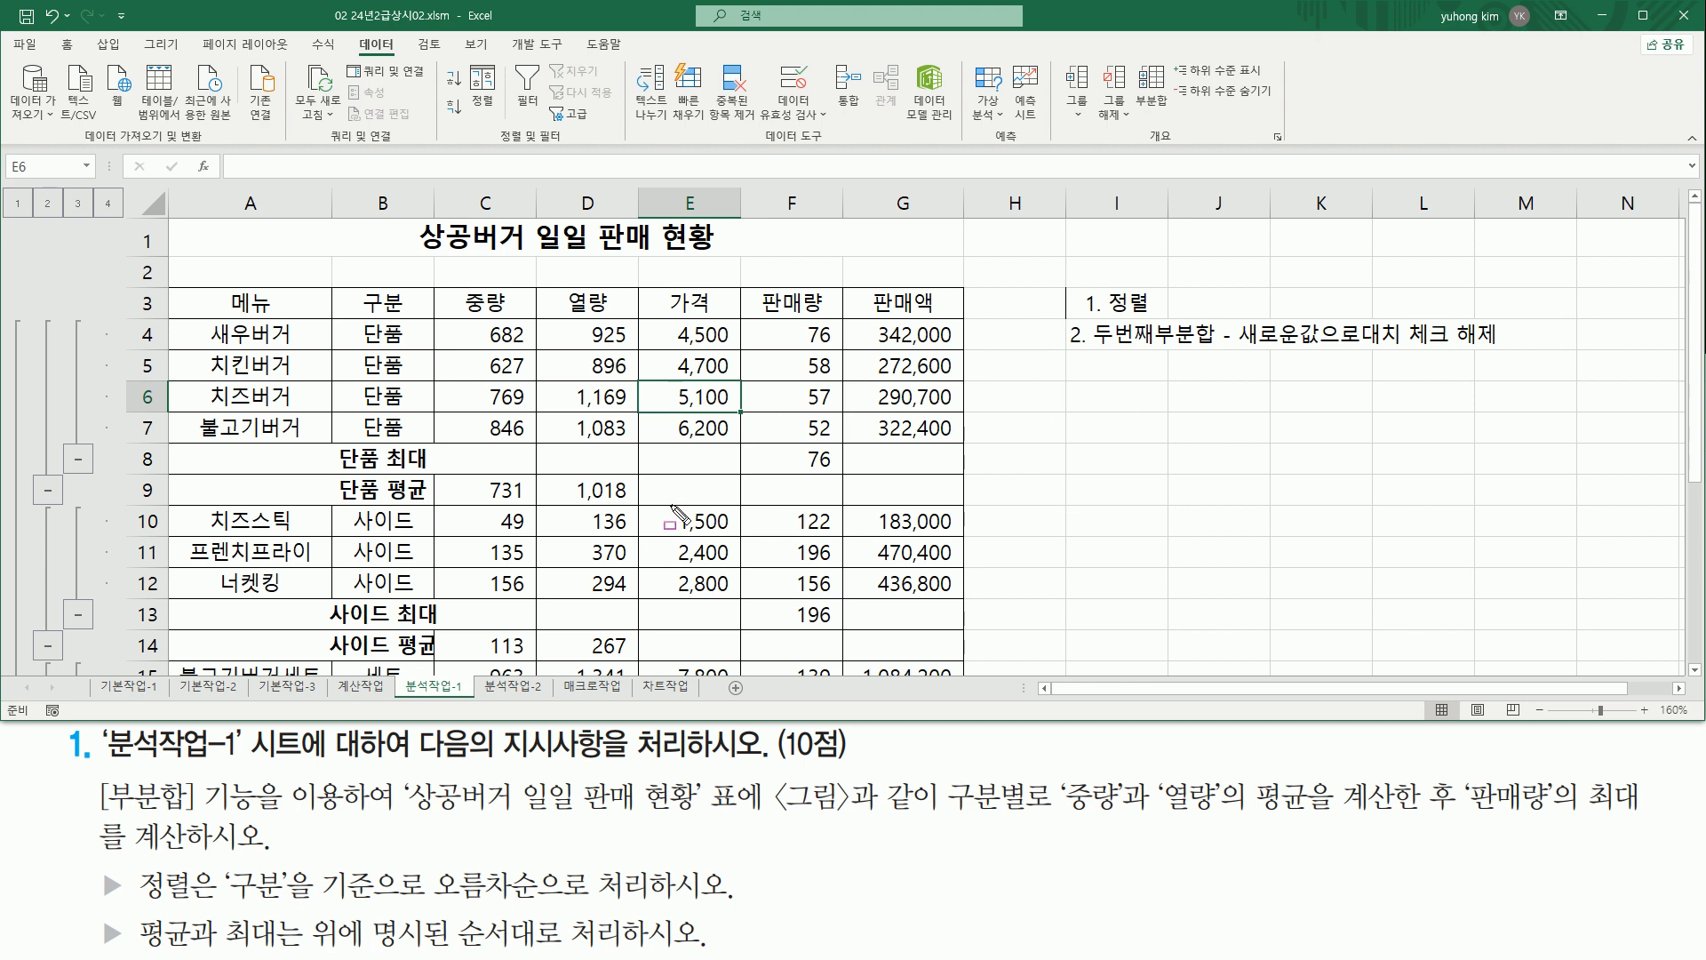
# Review the nested 최대 and 평균 subtotal rows of each 구분 group and the overall rows at the table's end.
pyautogui.moveTo(340, 438); pyautogui.dragTo(424, 471)
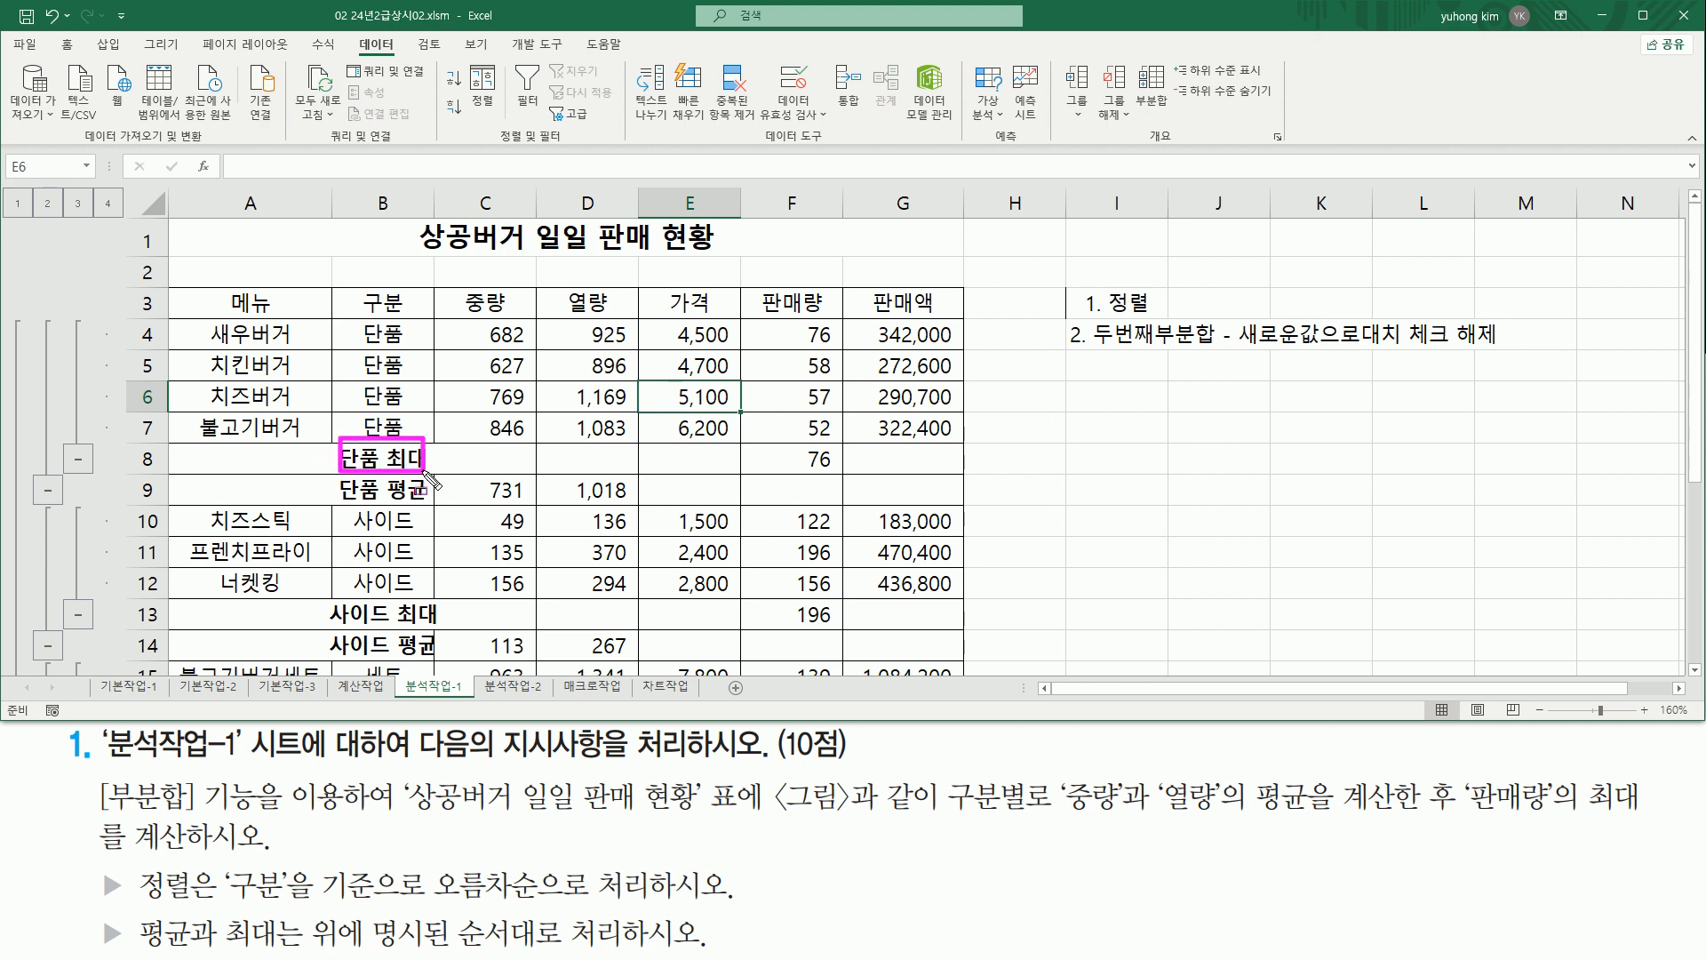
pyautogui.moveTo(758, 468); pyautogui.dragTo(860, 468)
pyautogui.moveTo(339, 502); pyautogui.dragTo(635, 503)
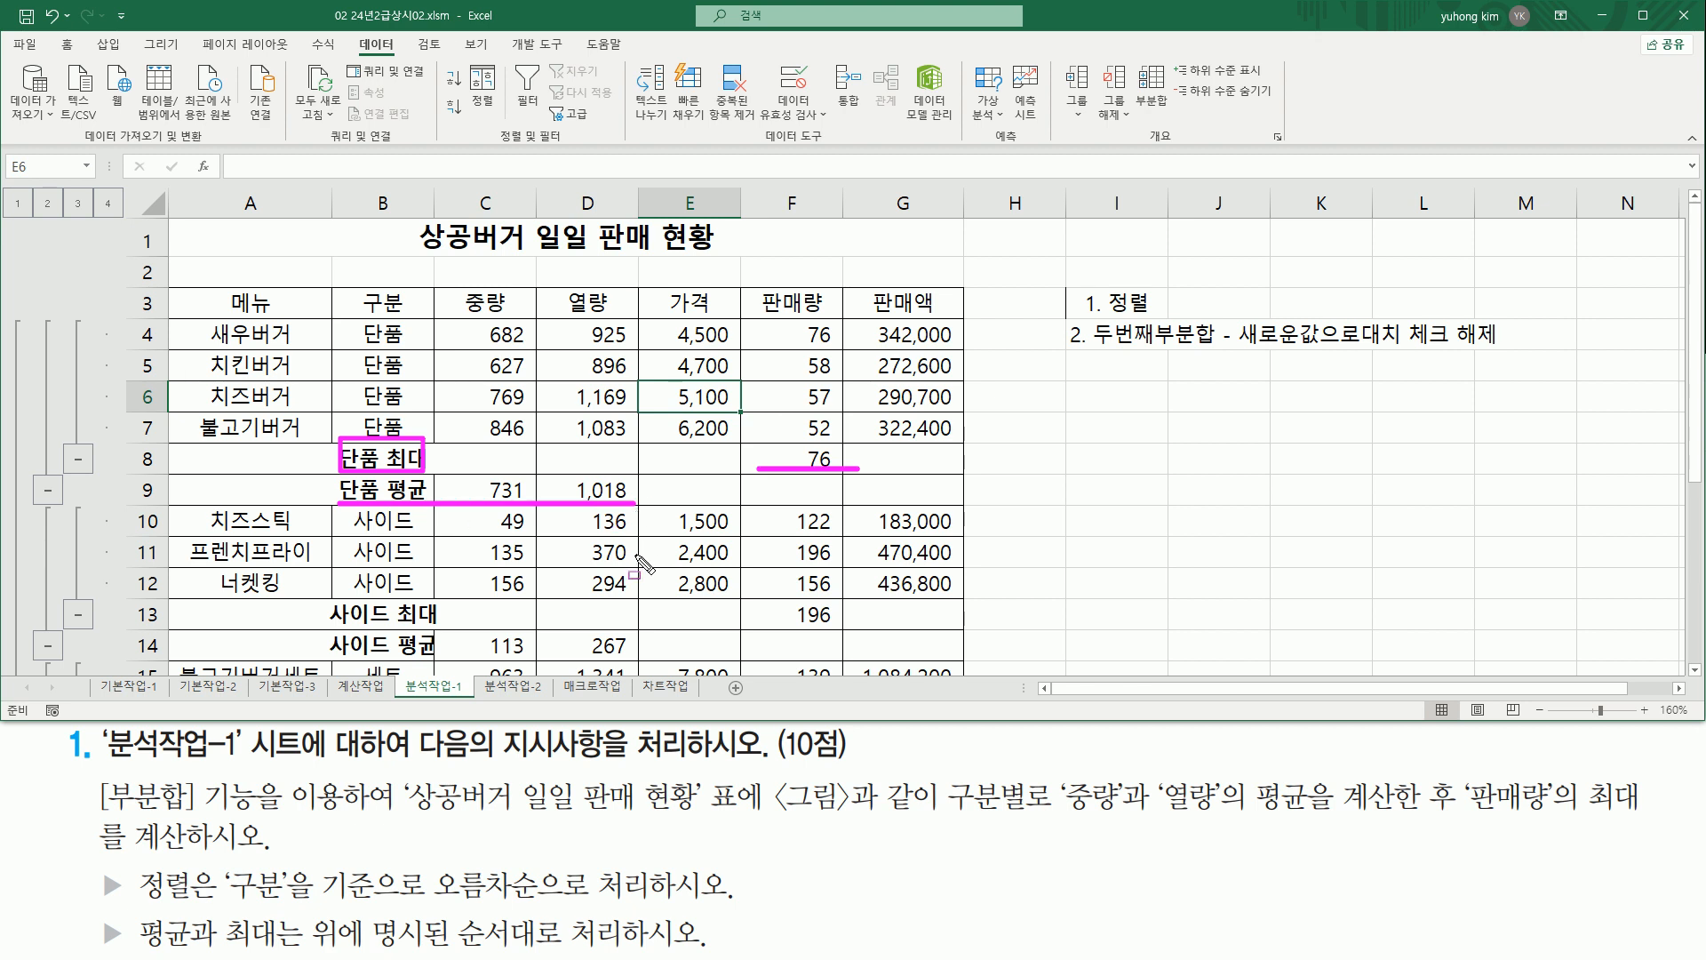
pyautogui.moveTo(329, 626); pyautogui.dragTo(429, 626)
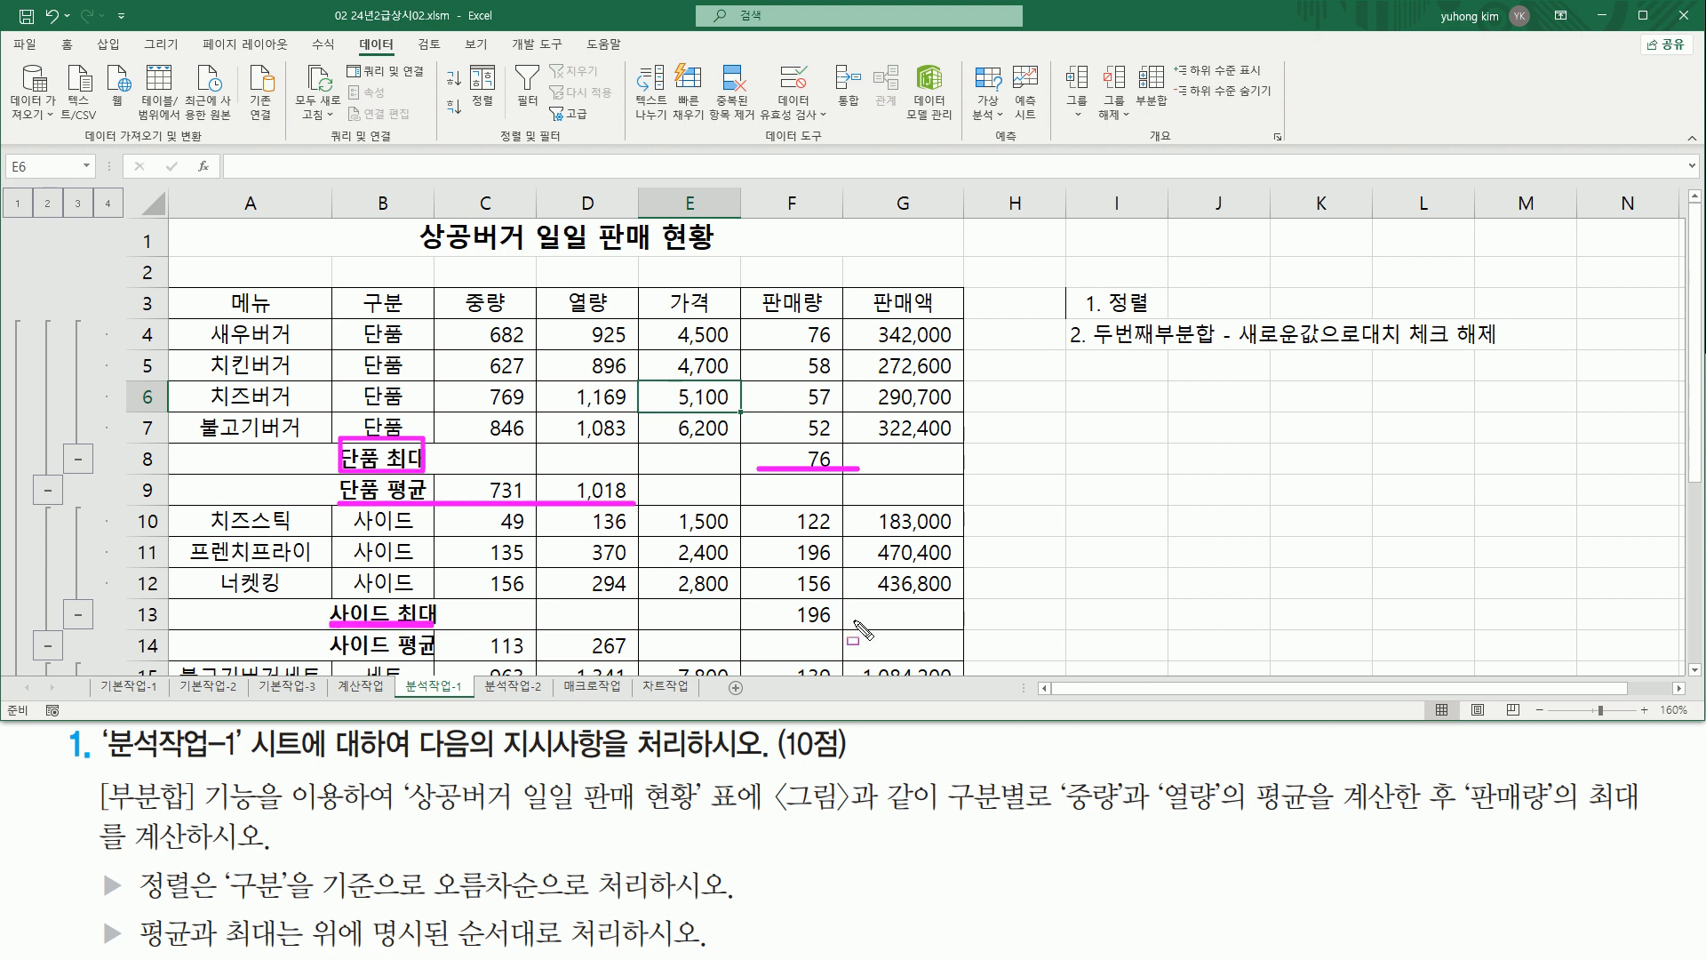
pyautogui.moveTo(773, 625); pyautogui.dragTo(850, 626)
pyautogui.moveTo(761, 286)
pyautogui.mouseDown()
pyautogui.moveTo(761, 318)
pyautogui.moveTo(834, 316)
pyautogui.mouseUp()
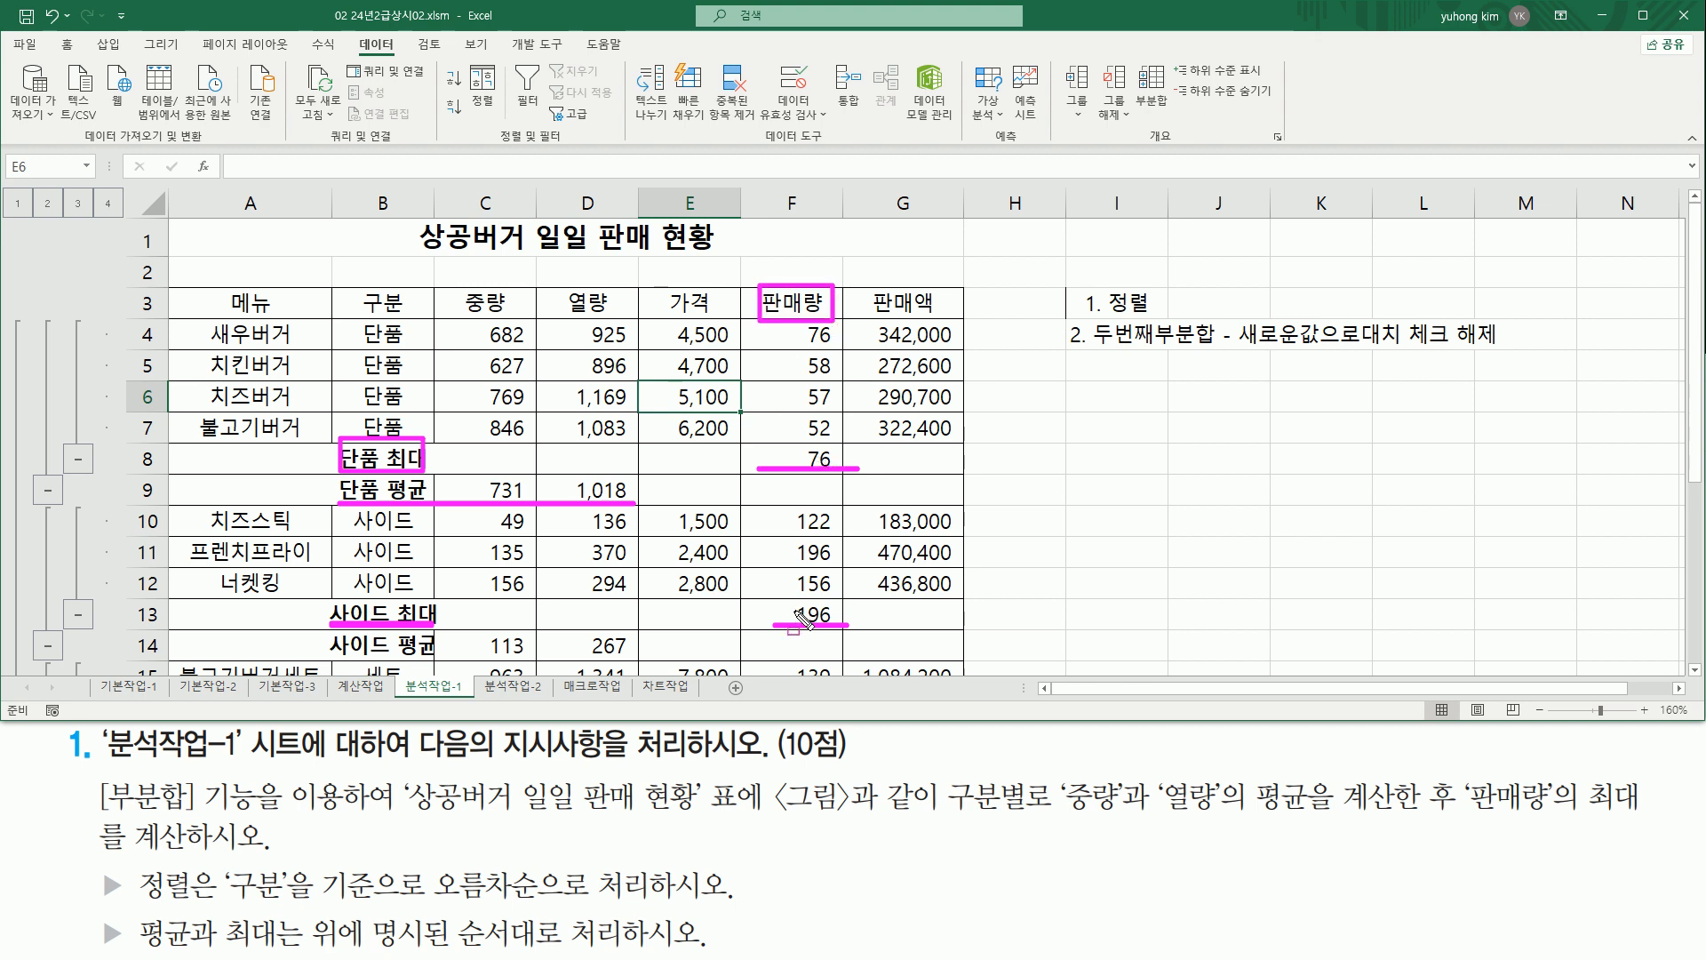
pyautogui.press('Escape')
pyautogui.scroll(-3, 639, 550)
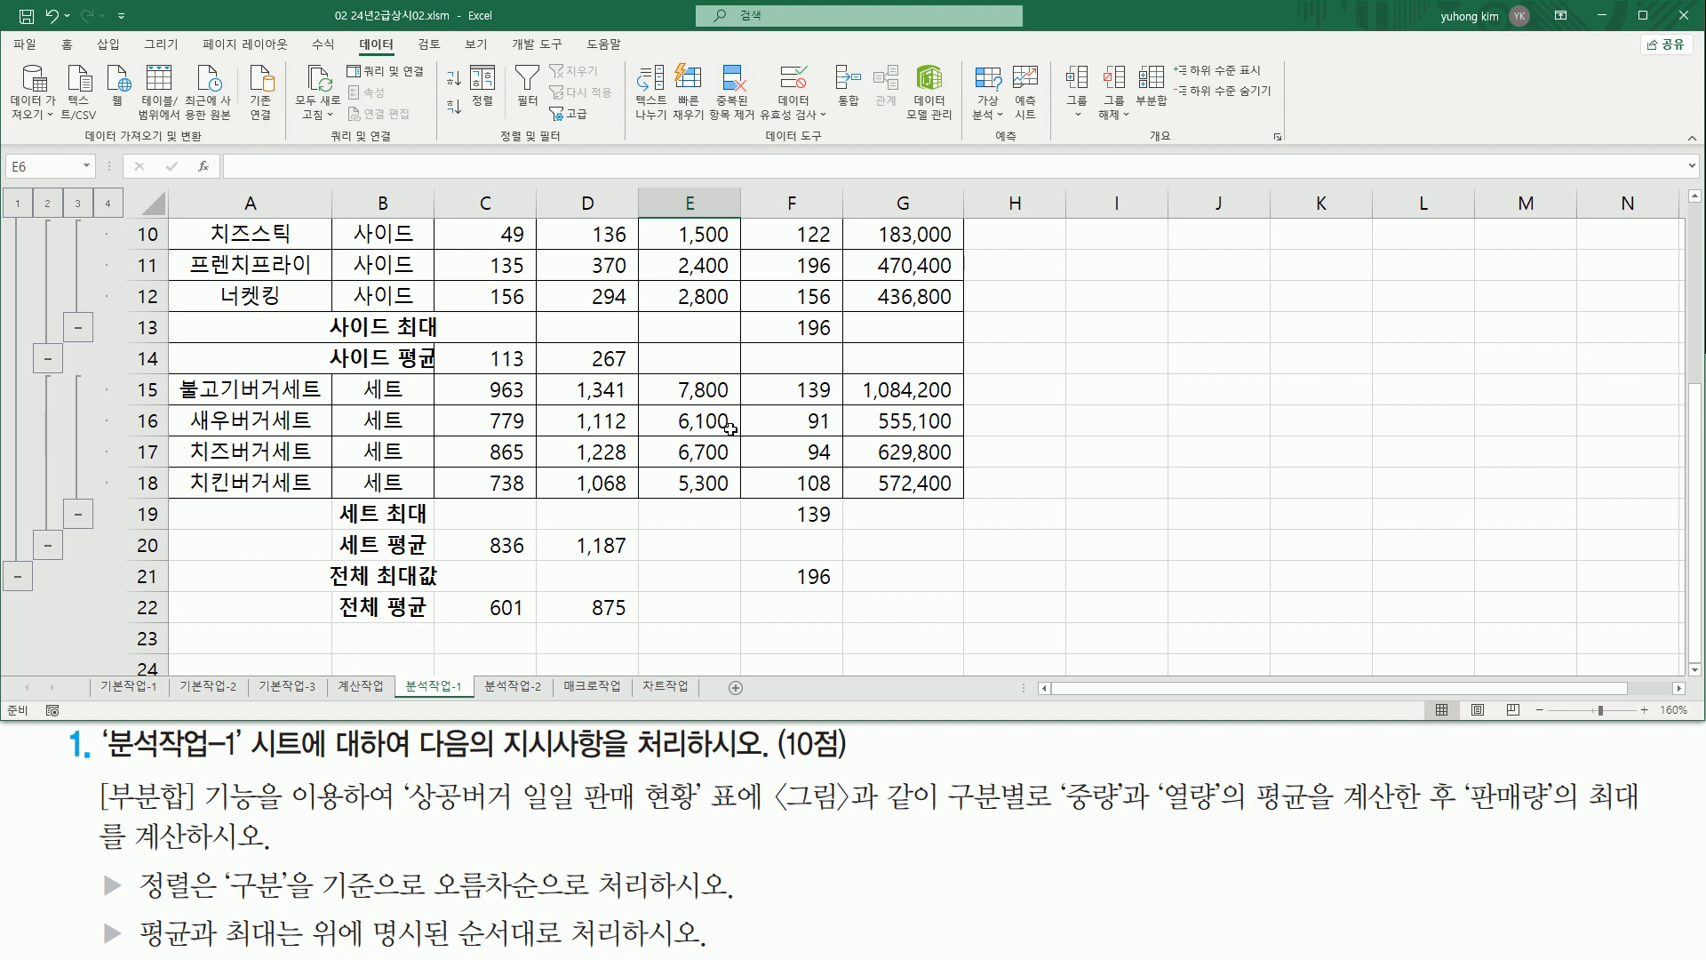
pyautogui.scroll(1, 730, 429)
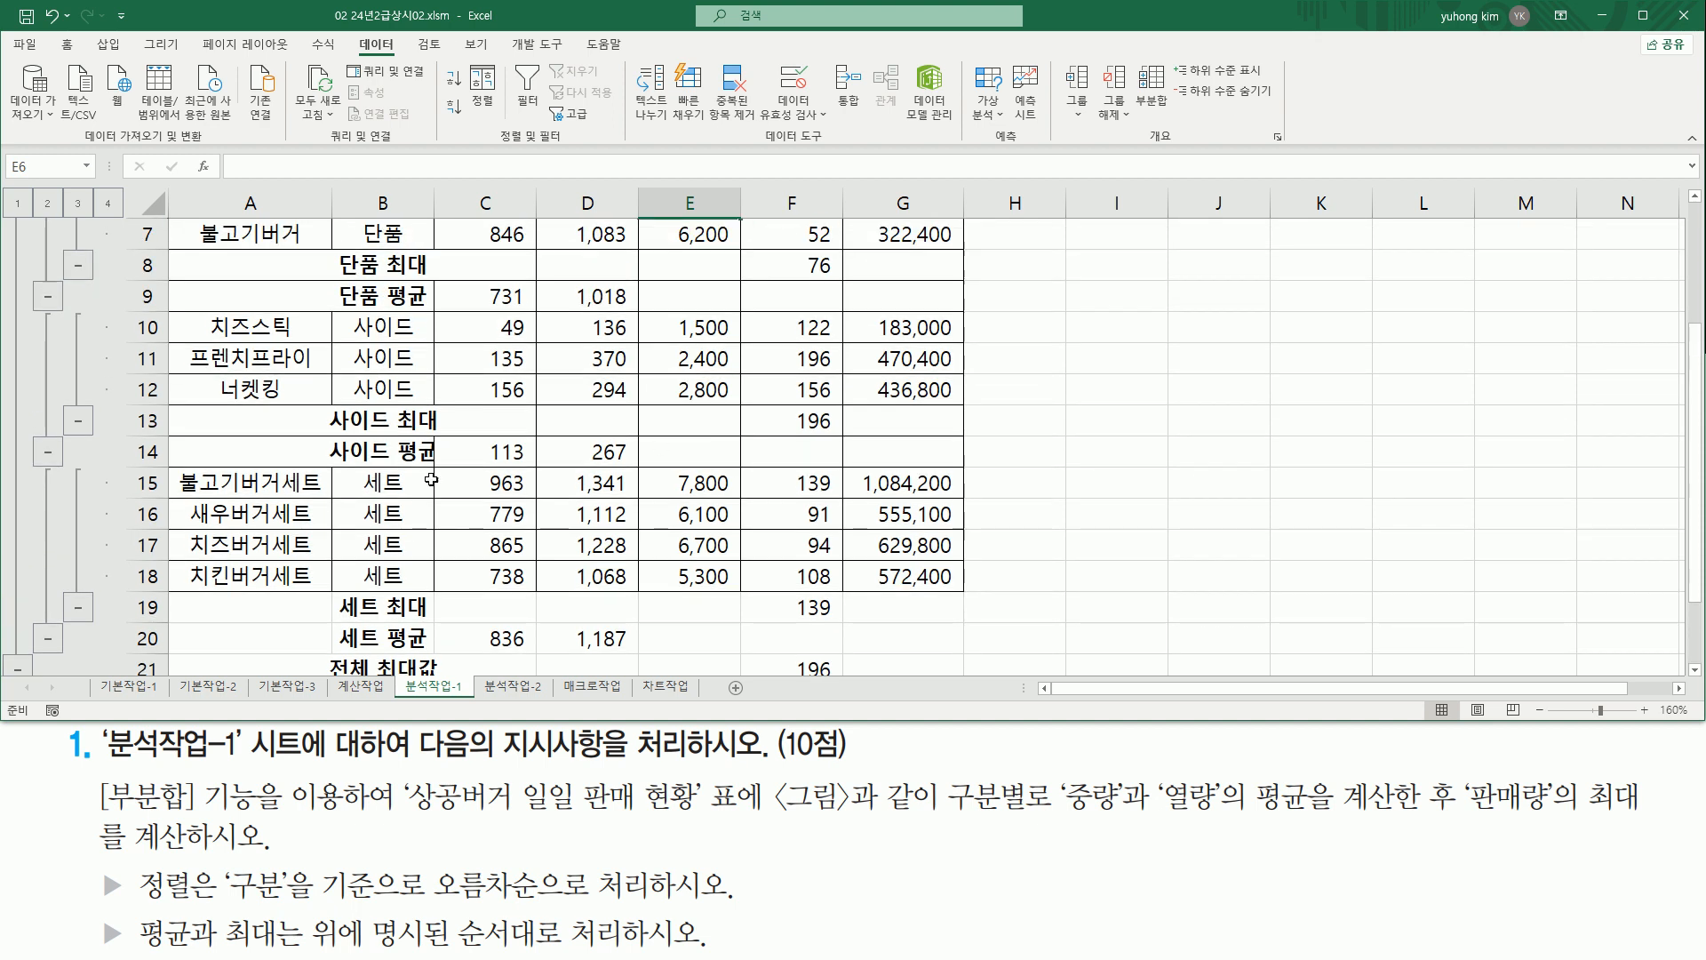
pyautogui.moveTo(326, 406); pyautogui.dragTo(444, 463)
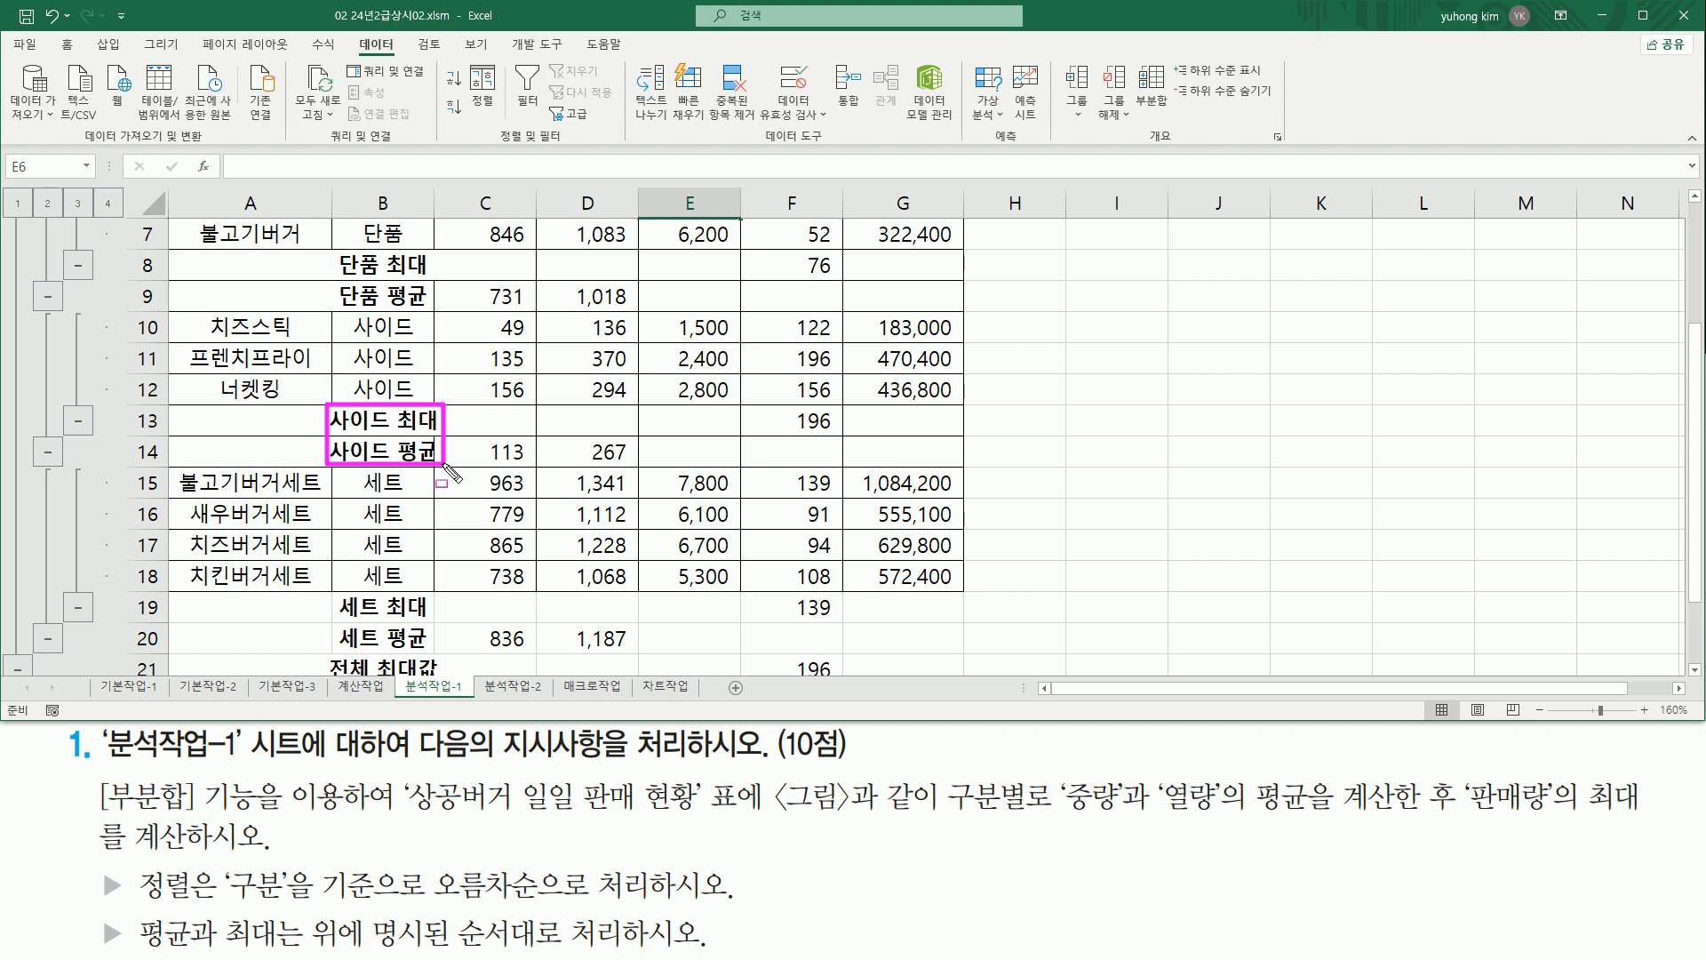
# Auto-fit column B to its contents so the 최대 and 평균 subtotal labels fit within the cells.
pyautogui.moveTo(327, 573)
pyautogui.mouseDown()
pyautogui.moveTo(449, 702)
pyautogui.moveTo(440, 689)
pyautogui.mouseUp()
pyautogui.press('Escape')
pyautogui.scroll(2, 428, 484)
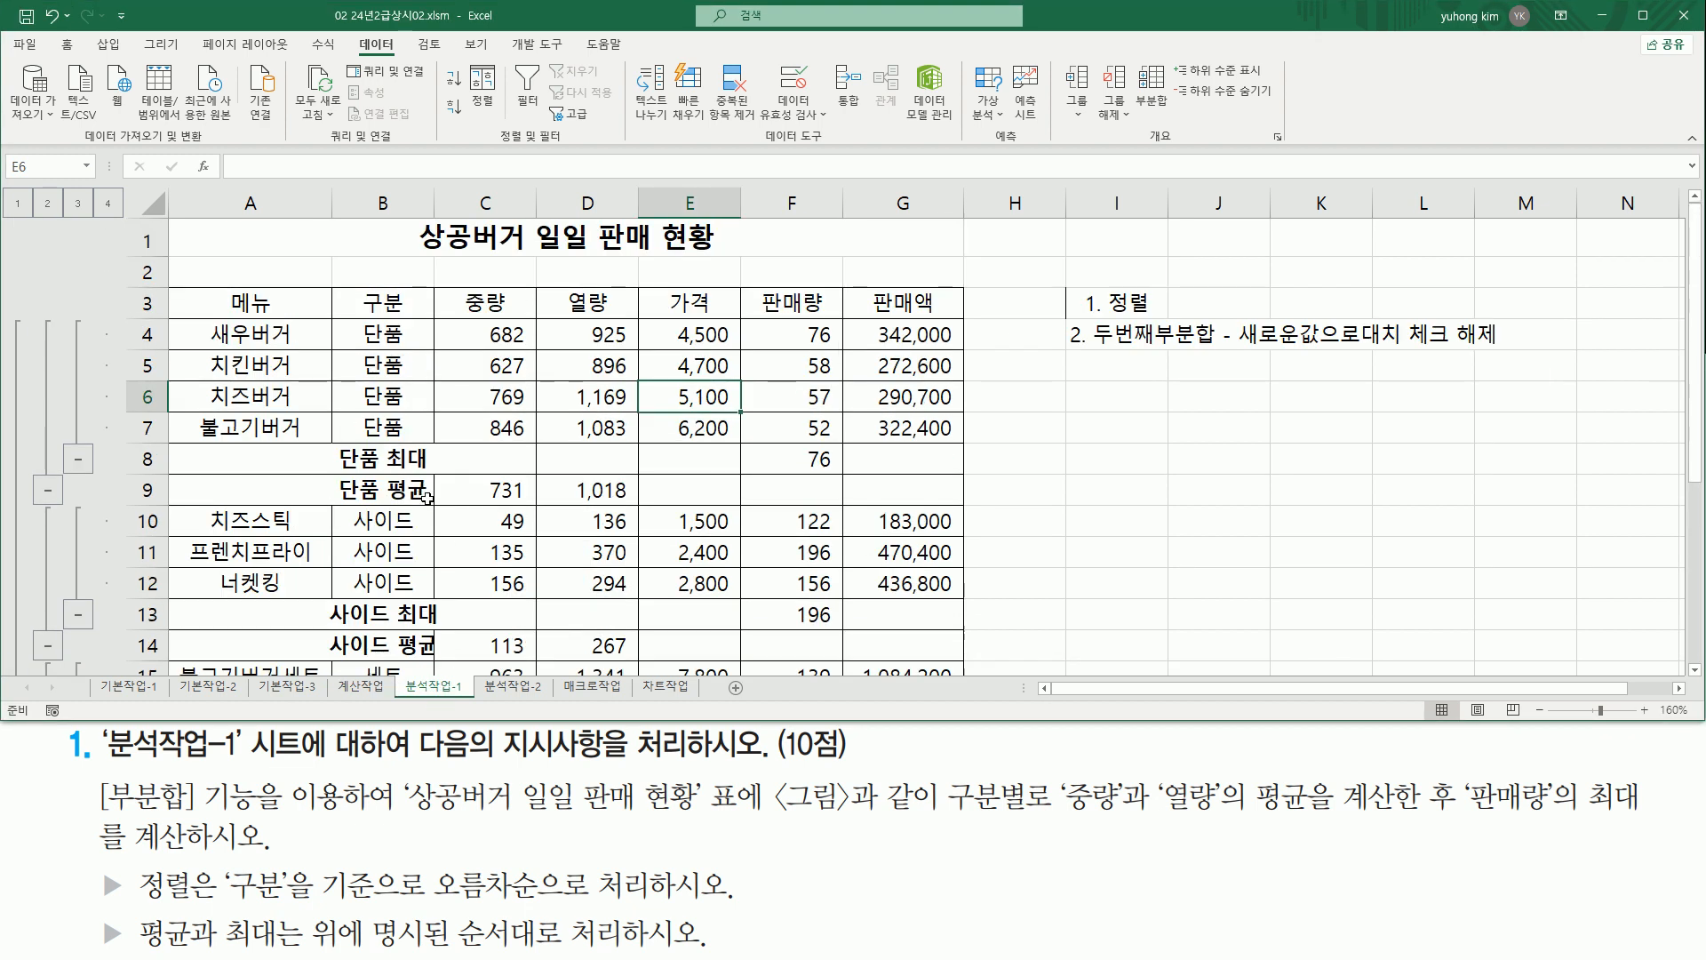
pyautogui.scroll(-2, 427, 485)
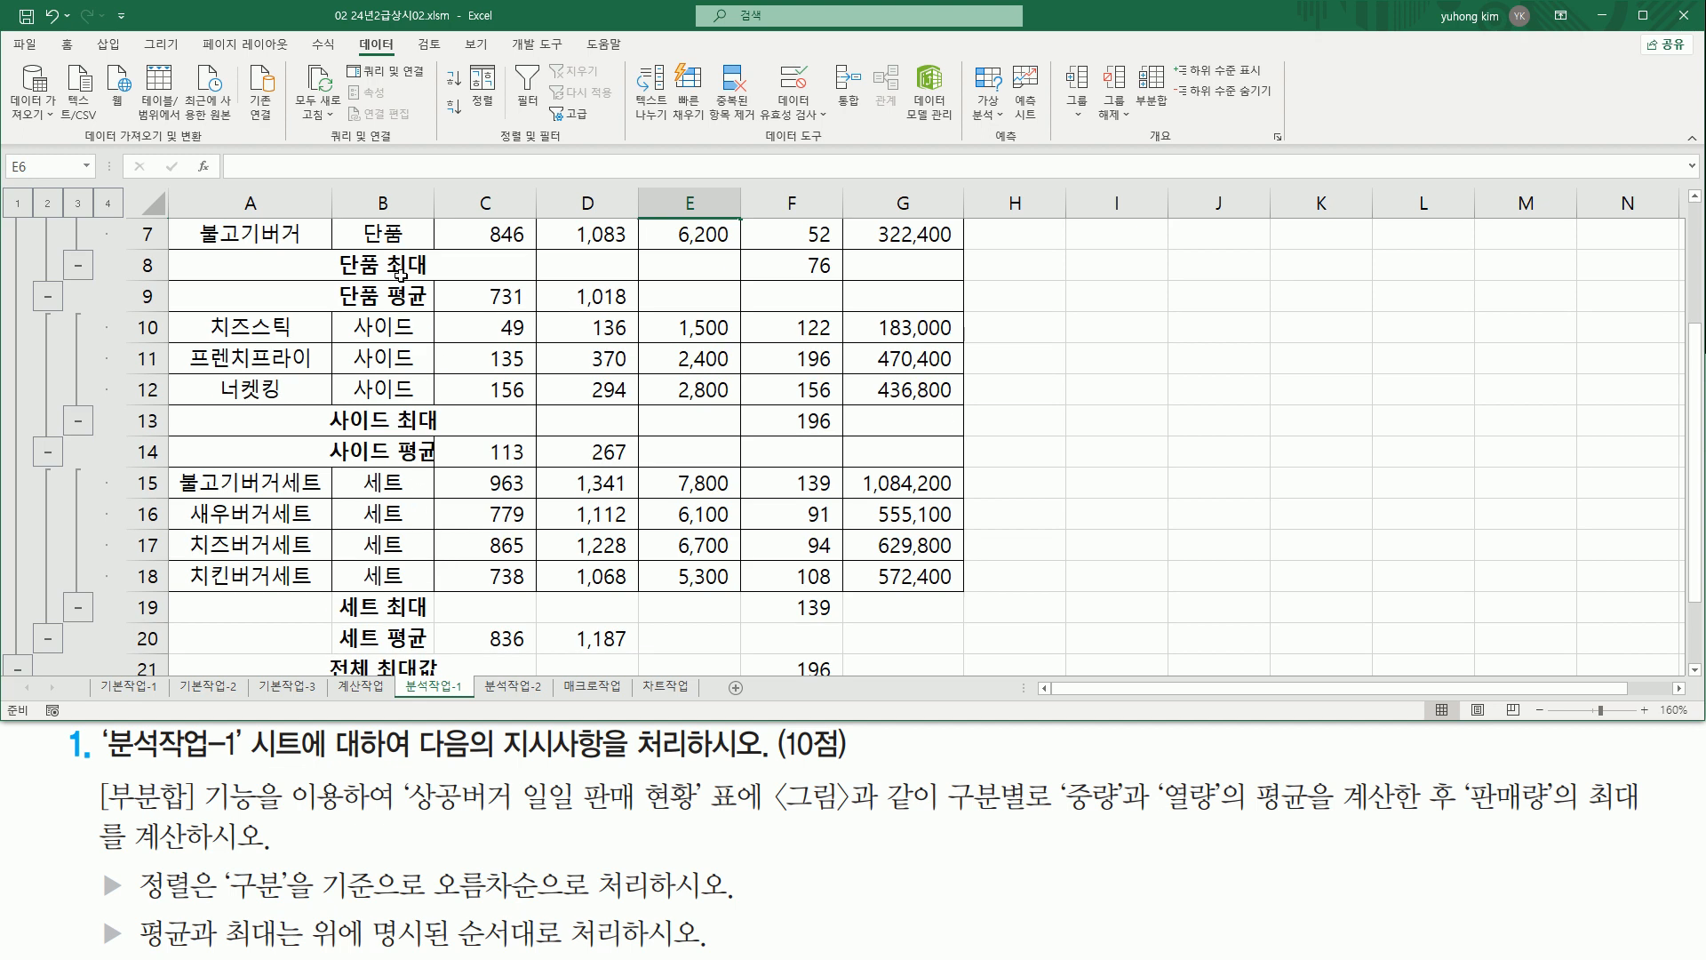
pyautogui.moveTo(369, 187); pyautogui.dragTo(398, 218)
pyautogui.moveTo(434, 184); pyautogui.dragTo(434, 214)
pyautogui.press('Escape')
pyautogui.doubleClick(434, 200)
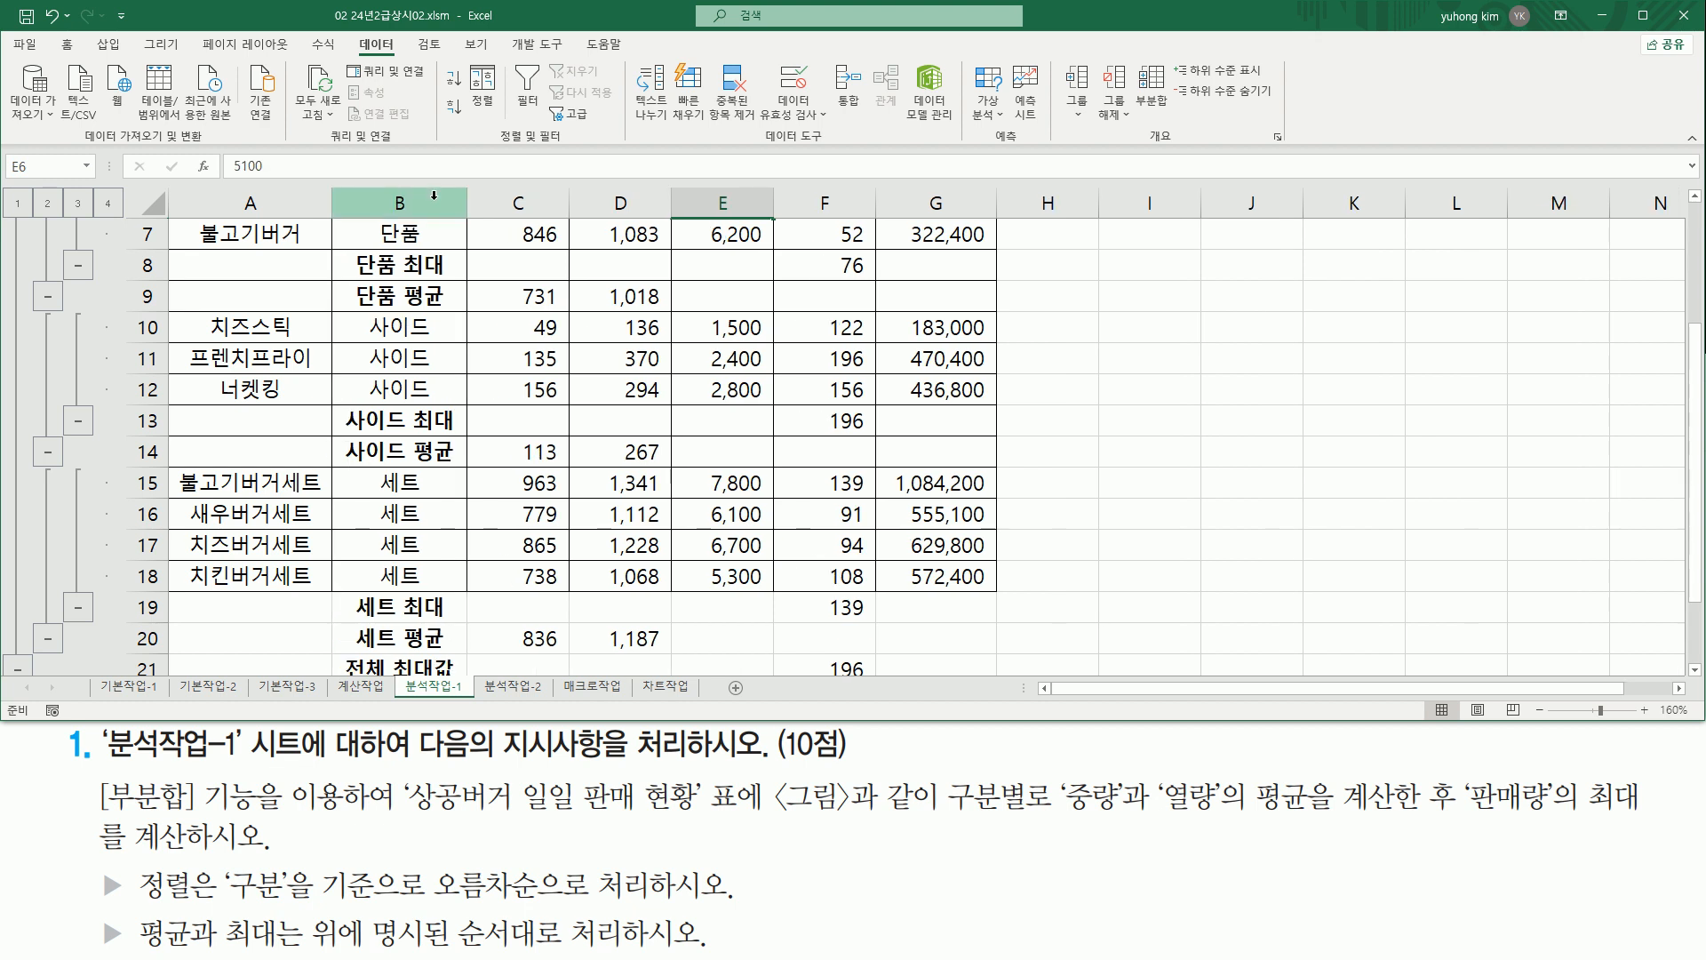
# Check the whole subtotalled 상공버거 일일 판매 현황 table from its title to the 전체 평균 row.
pyautogui.scroll(-1, 432, 281)
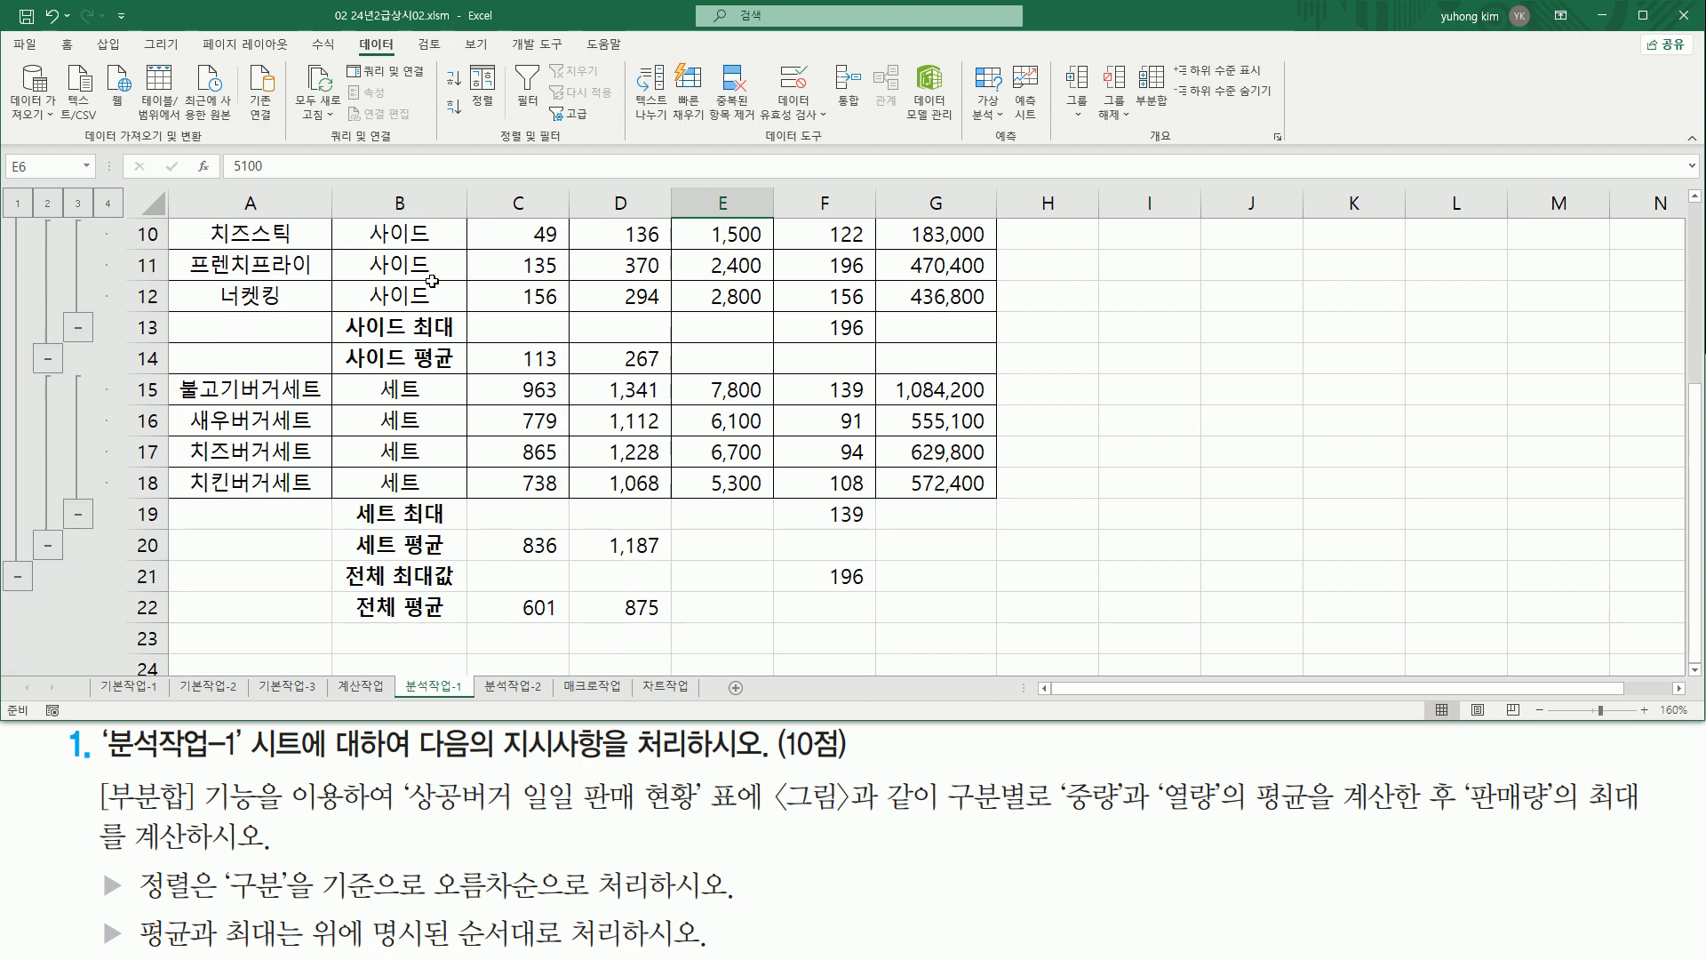
pyautogui.scroll(3, 431, 280)
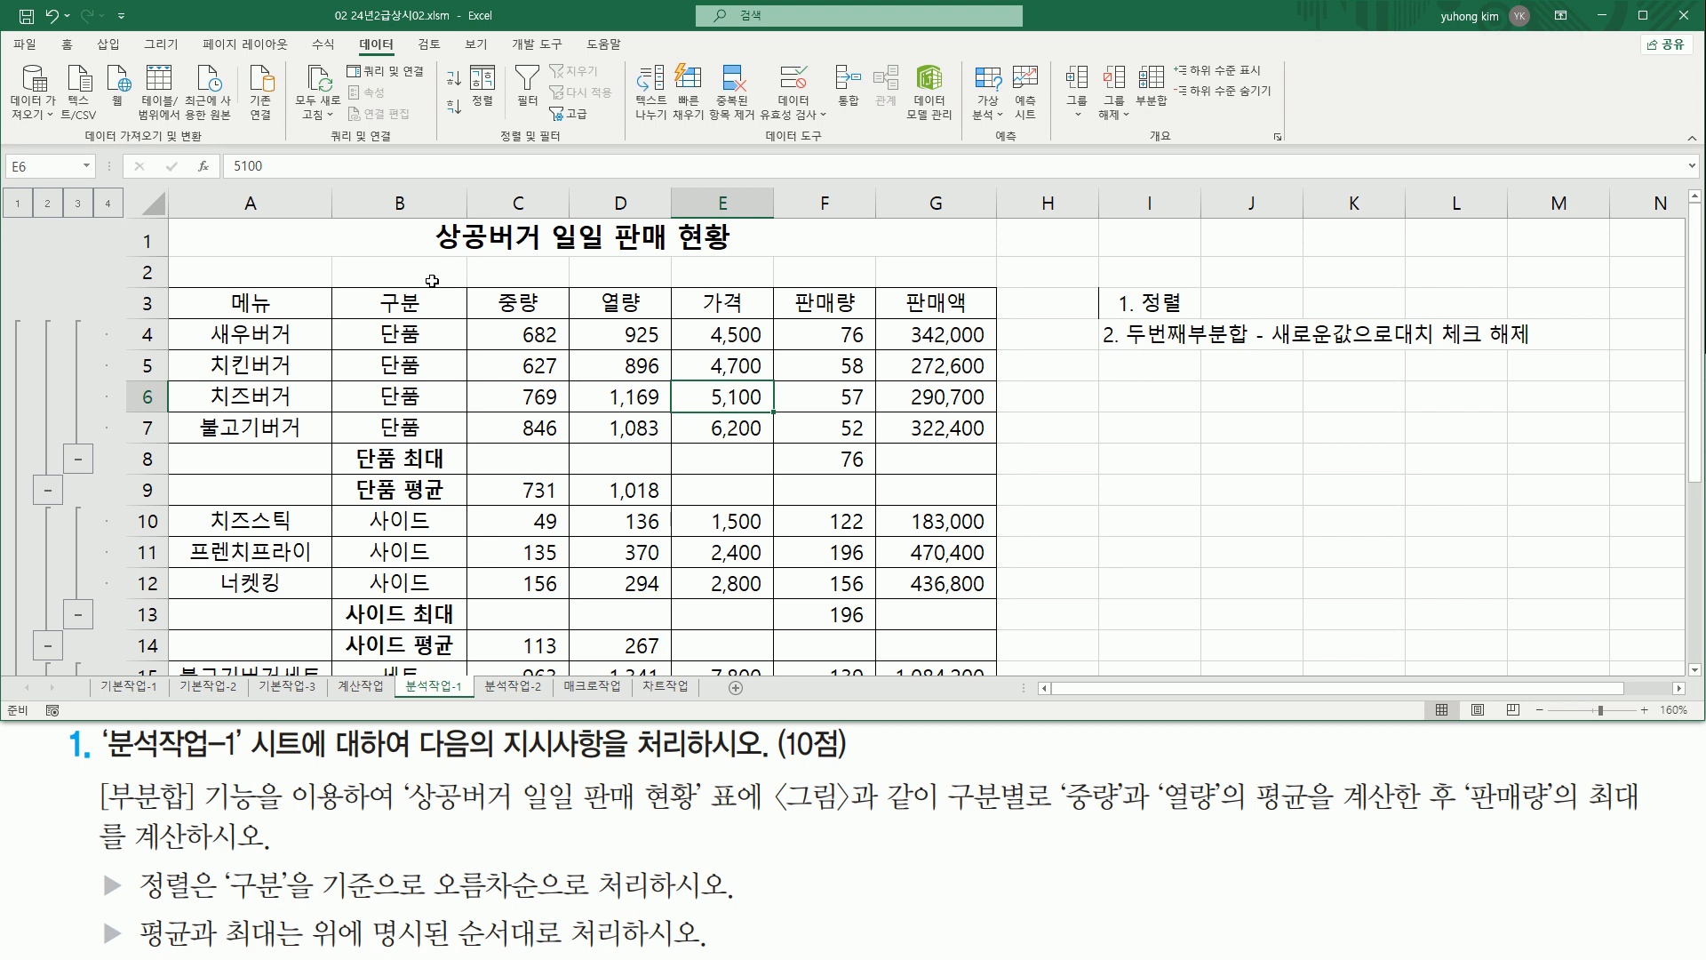
pyautogui.scroll(-3, 699, 430)
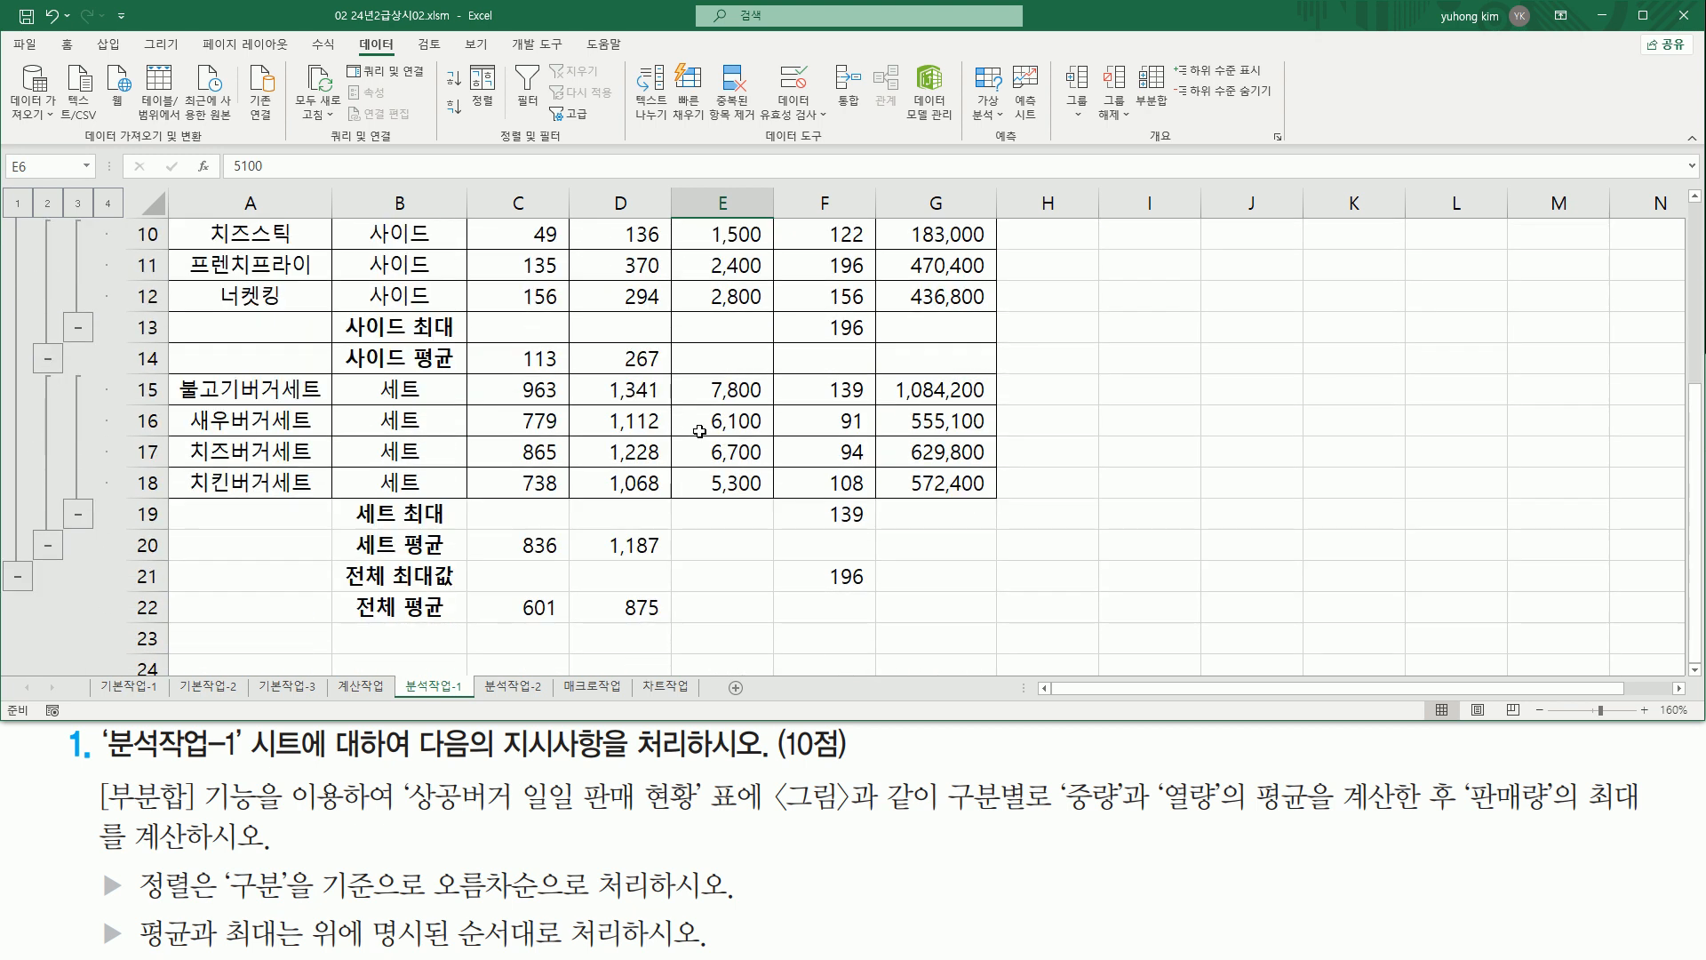
pyautogui.scroll(3, 699, 430)
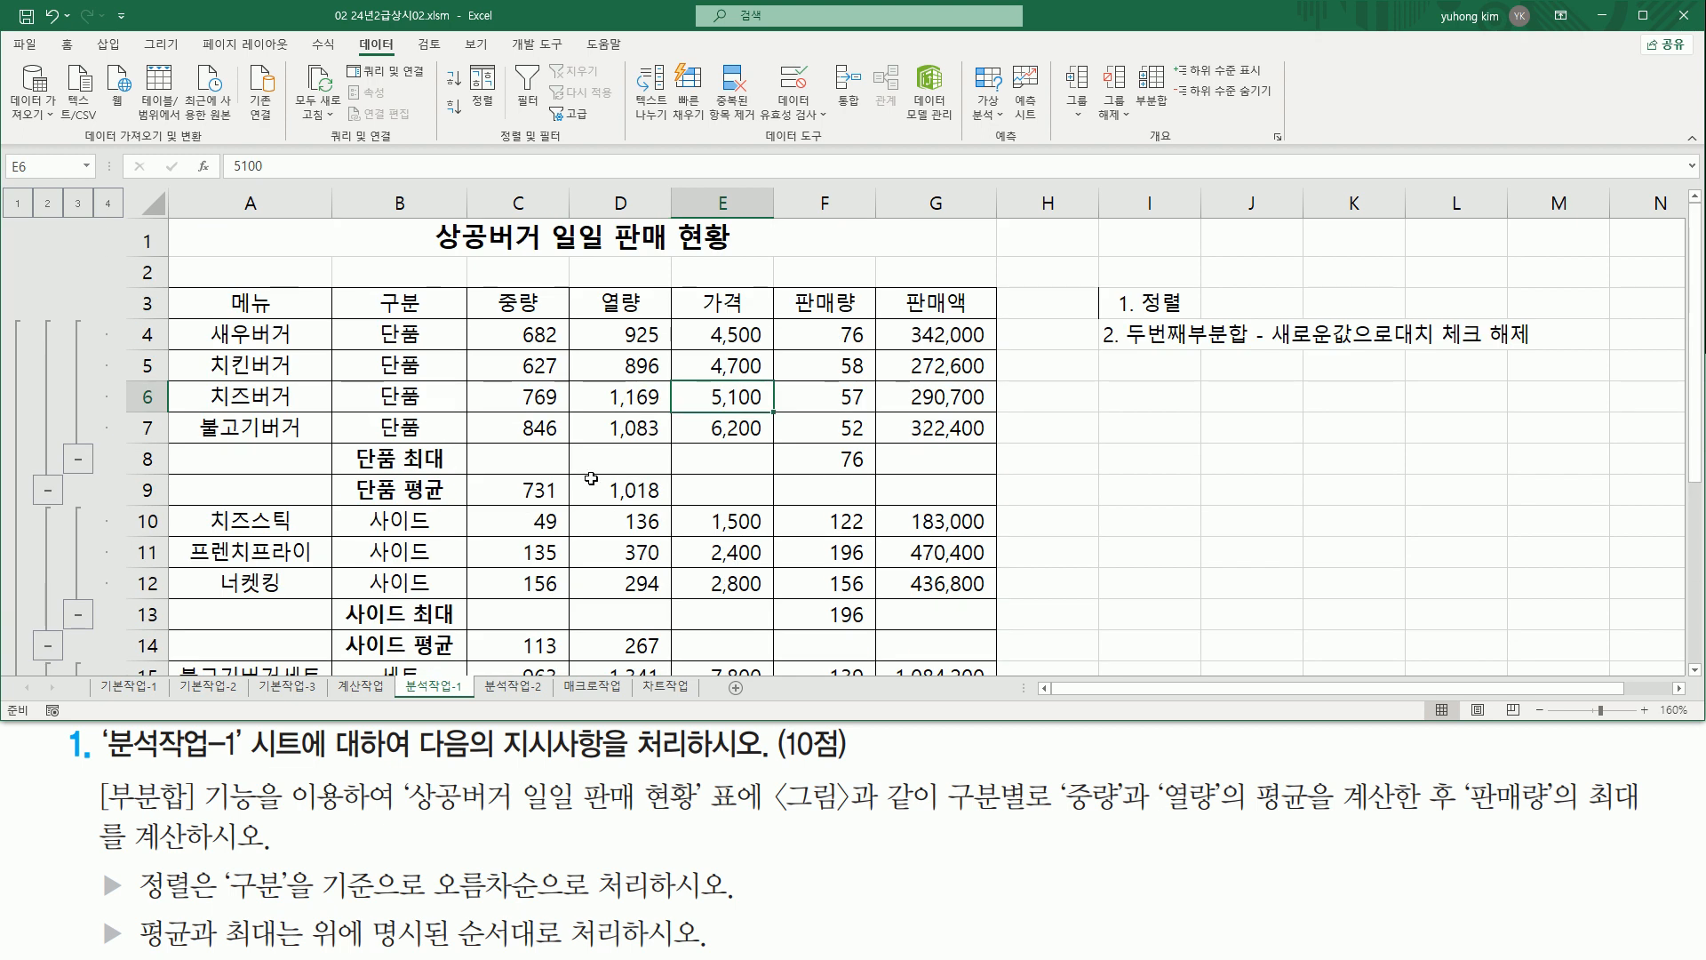
pyautogui.click(1130, 519)
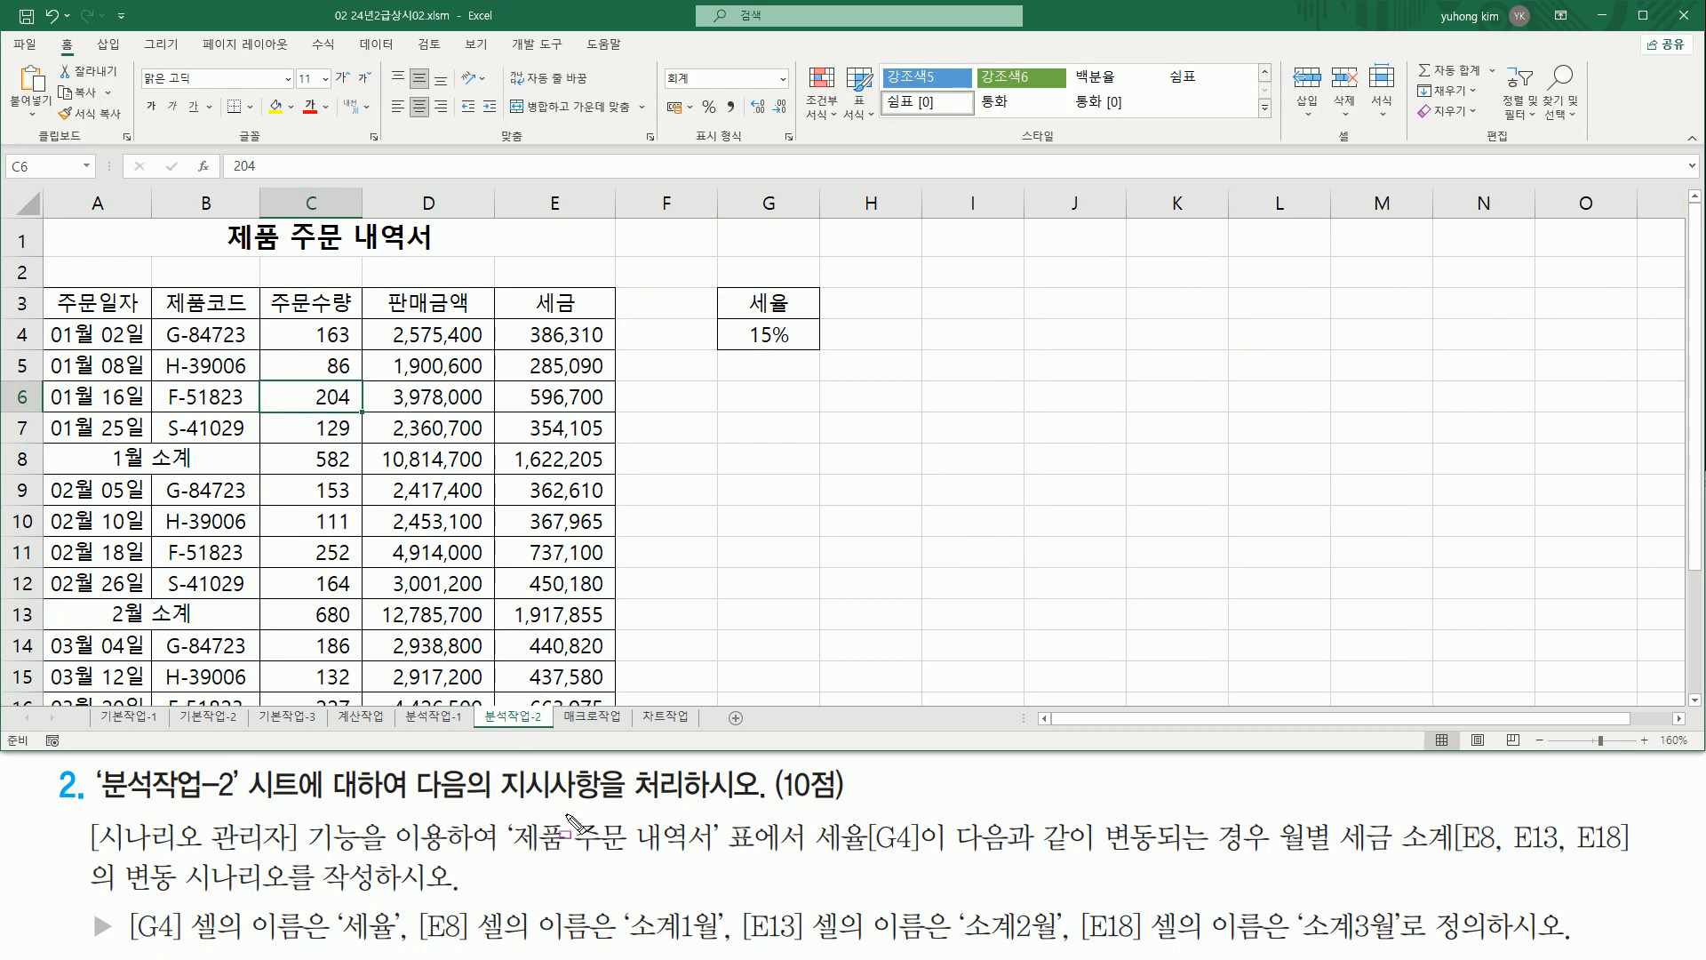
# Read the 분석작업-2 scenario task and locate the tax rate in G4 and the monthly tax subtotals in E8 and E13.
pyautogui.moveTo(89, 805)
pyautogui.mouseDown()
pyautogui.moveTo(236, 805)
pyautogui.moveTo(242, 768)
pyautogui.mouseUp()
pyautogui.moveTo(487, 799); pyautogui.dragTo(753, 801)
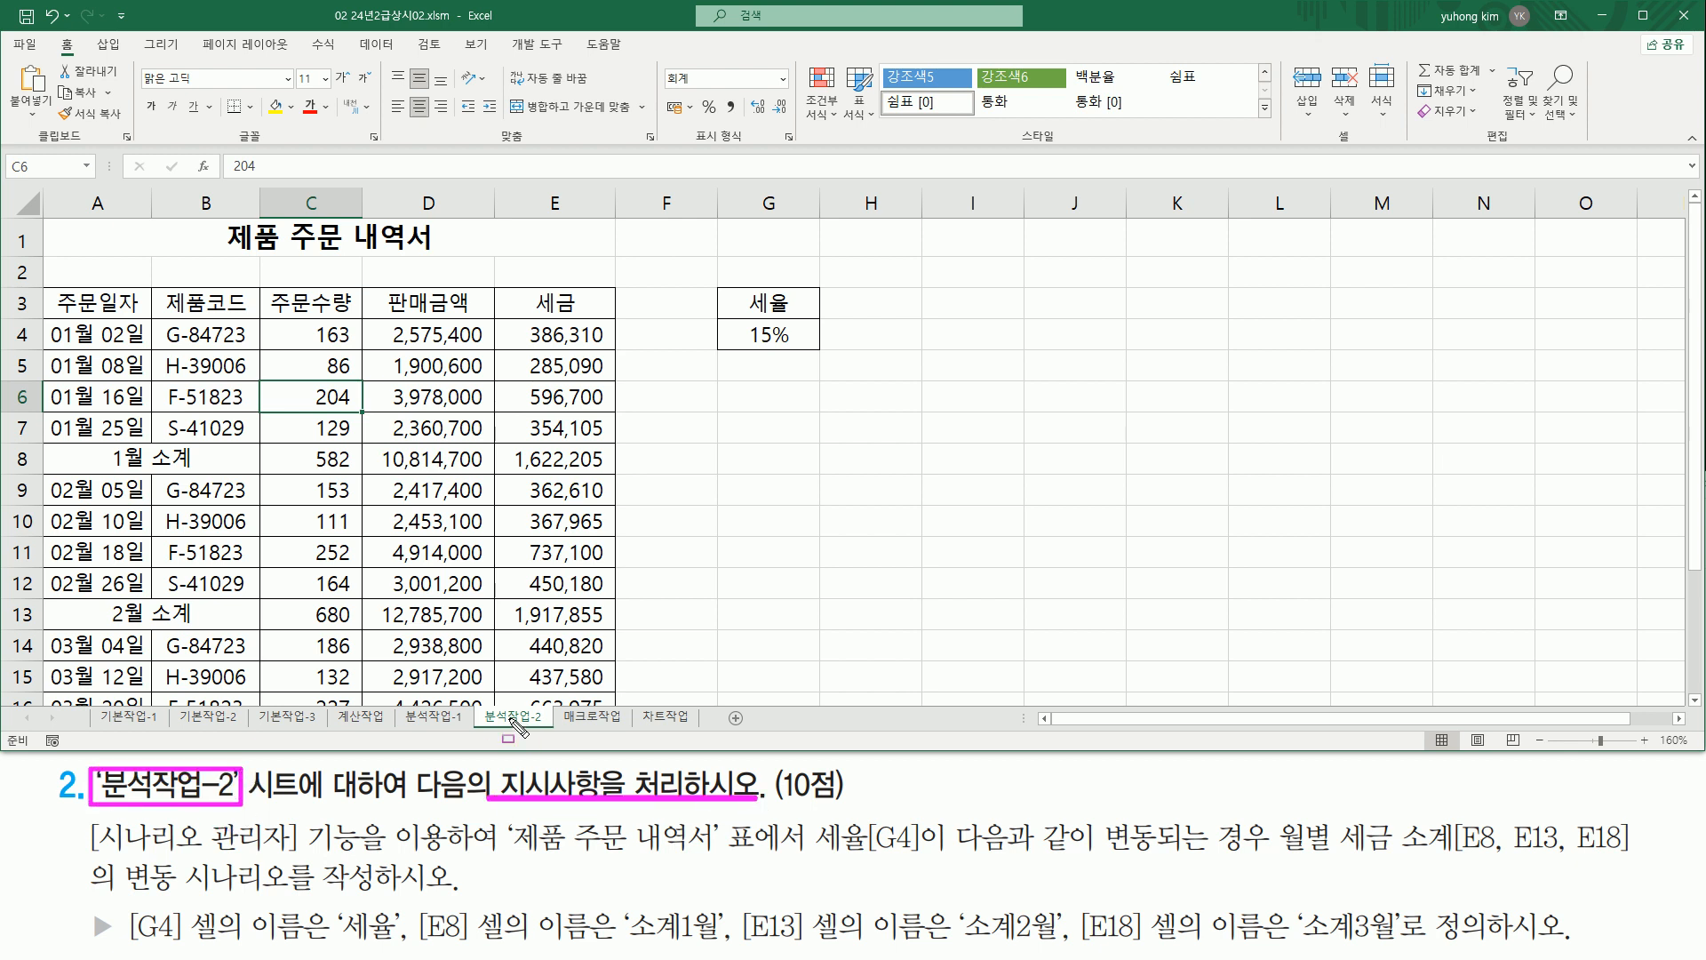
pyautogui.moveTo(481, 705)
pyautogui.mouseDown()
pyautogui.moveTo(487, 734)
pyautogui.moveTo(548, 734)
pyautogui.mouseUp()
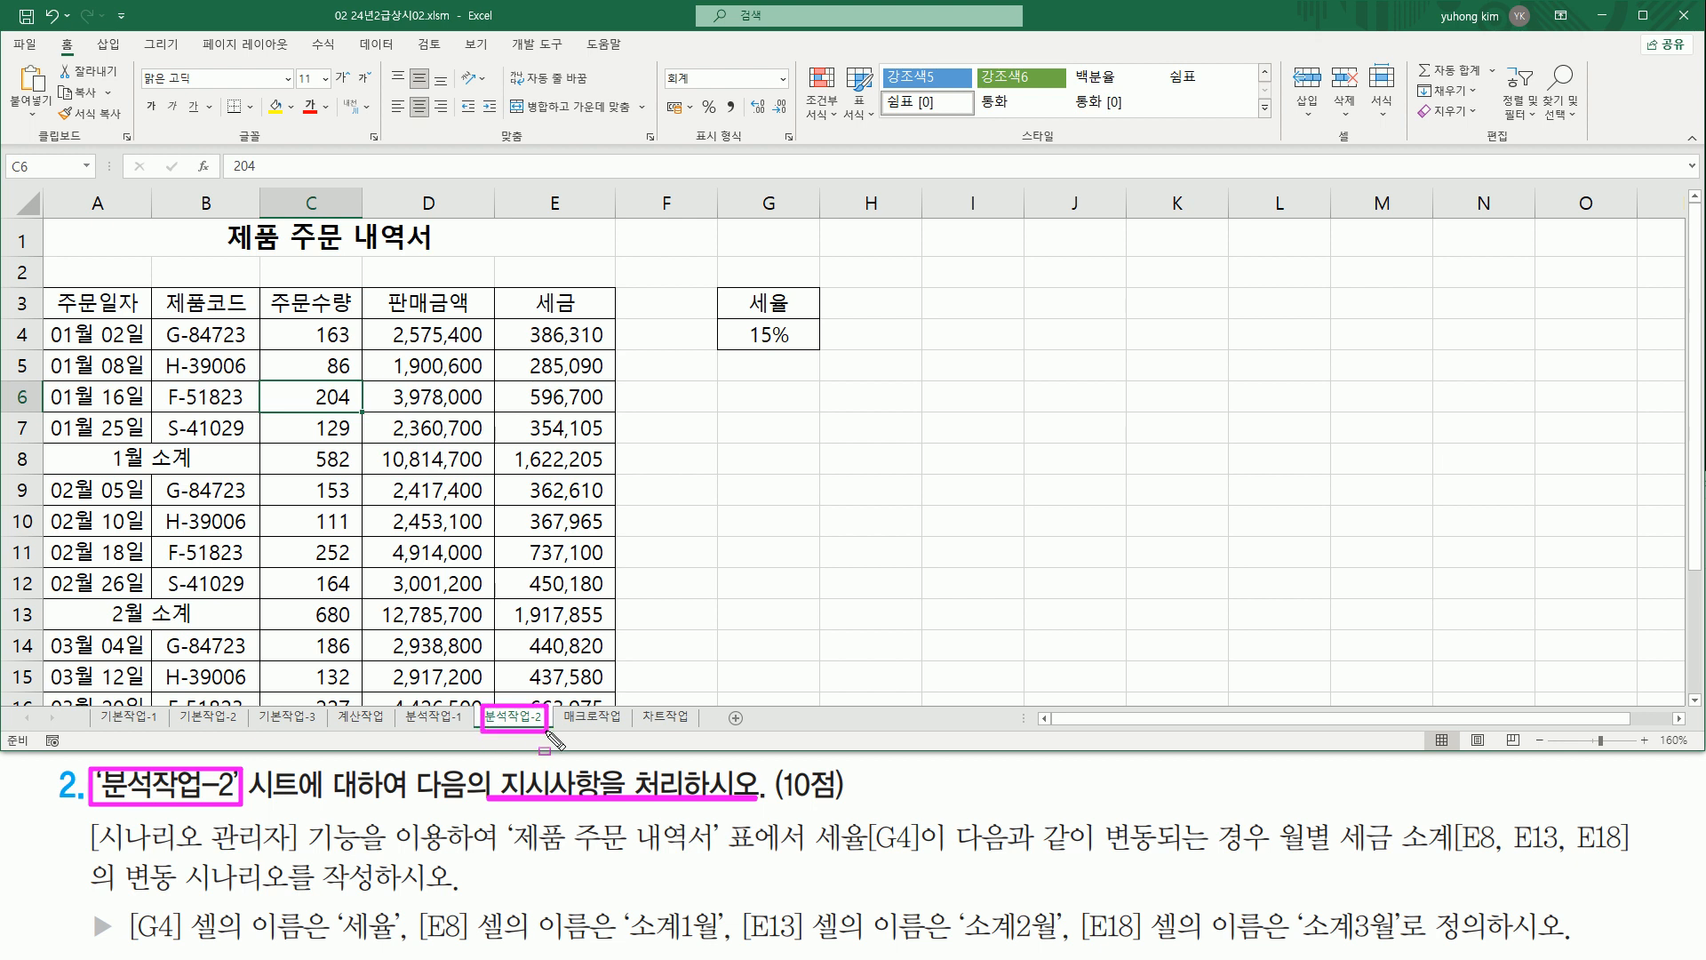
pyautogui.press('Escape')
pyautogui.scroll(-2, 575, 516)
pyautogui.scroll(2, 576, 515)
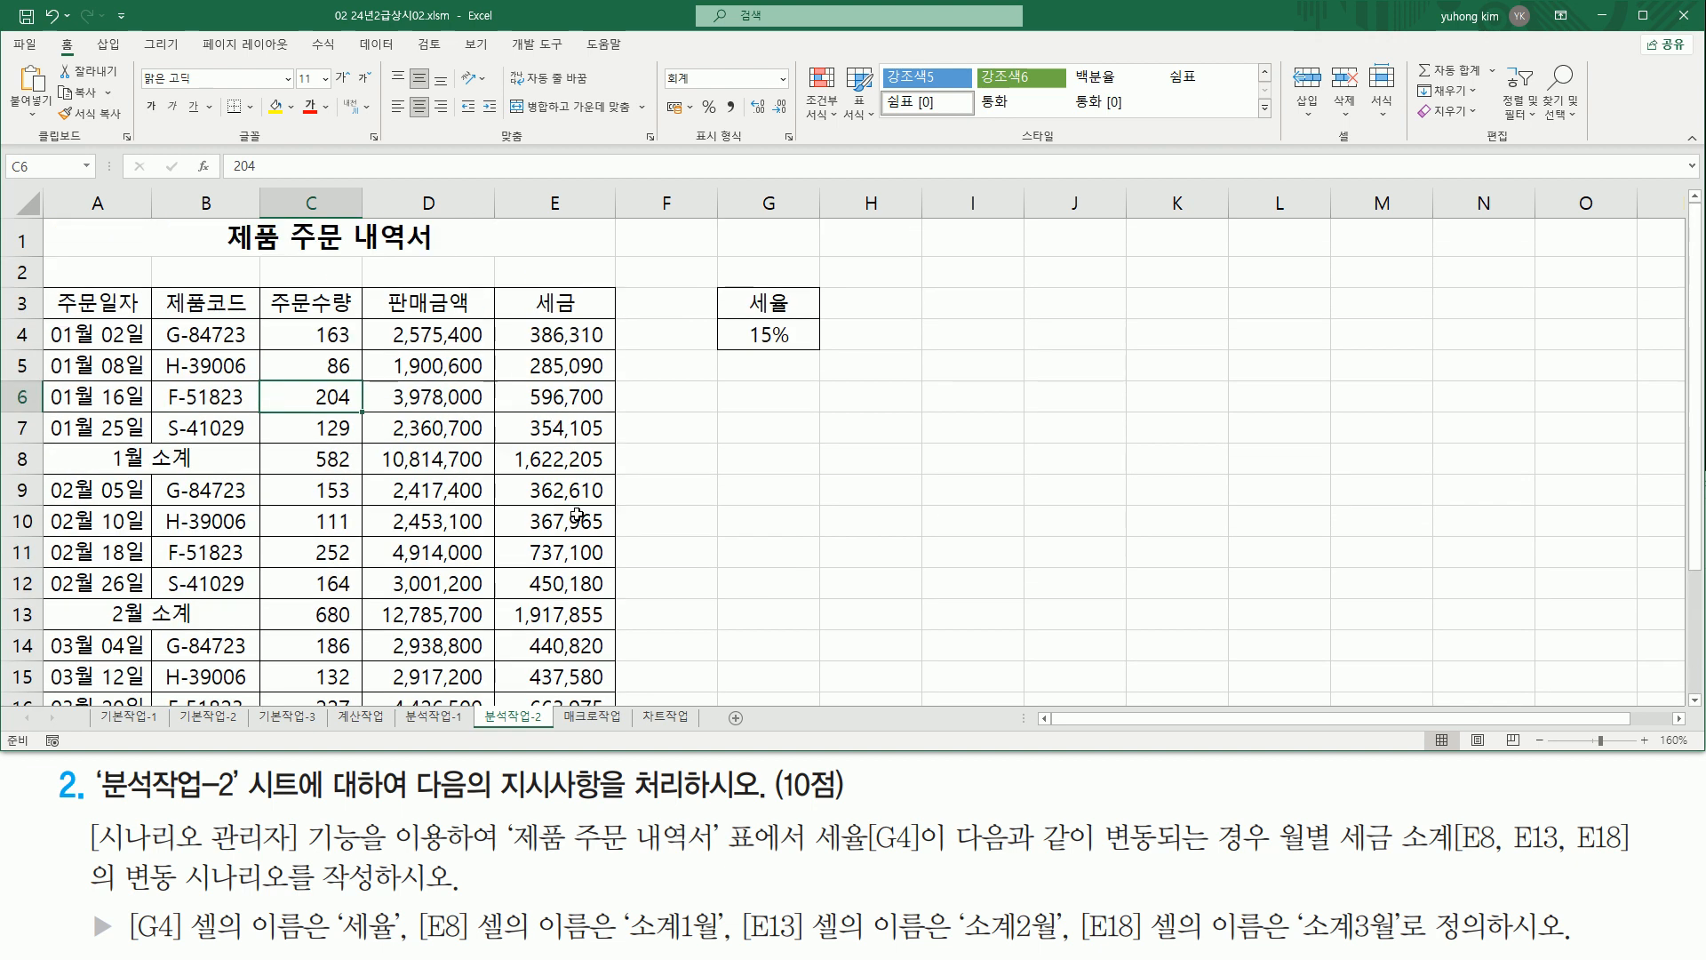
pyautogui.moveTo(80, 815)
pyautogui.mouseDown()
pyautogui.moveTo(303, 858)
pyautogui.moveTo(445, 850)
pyautogui.mouseUp()
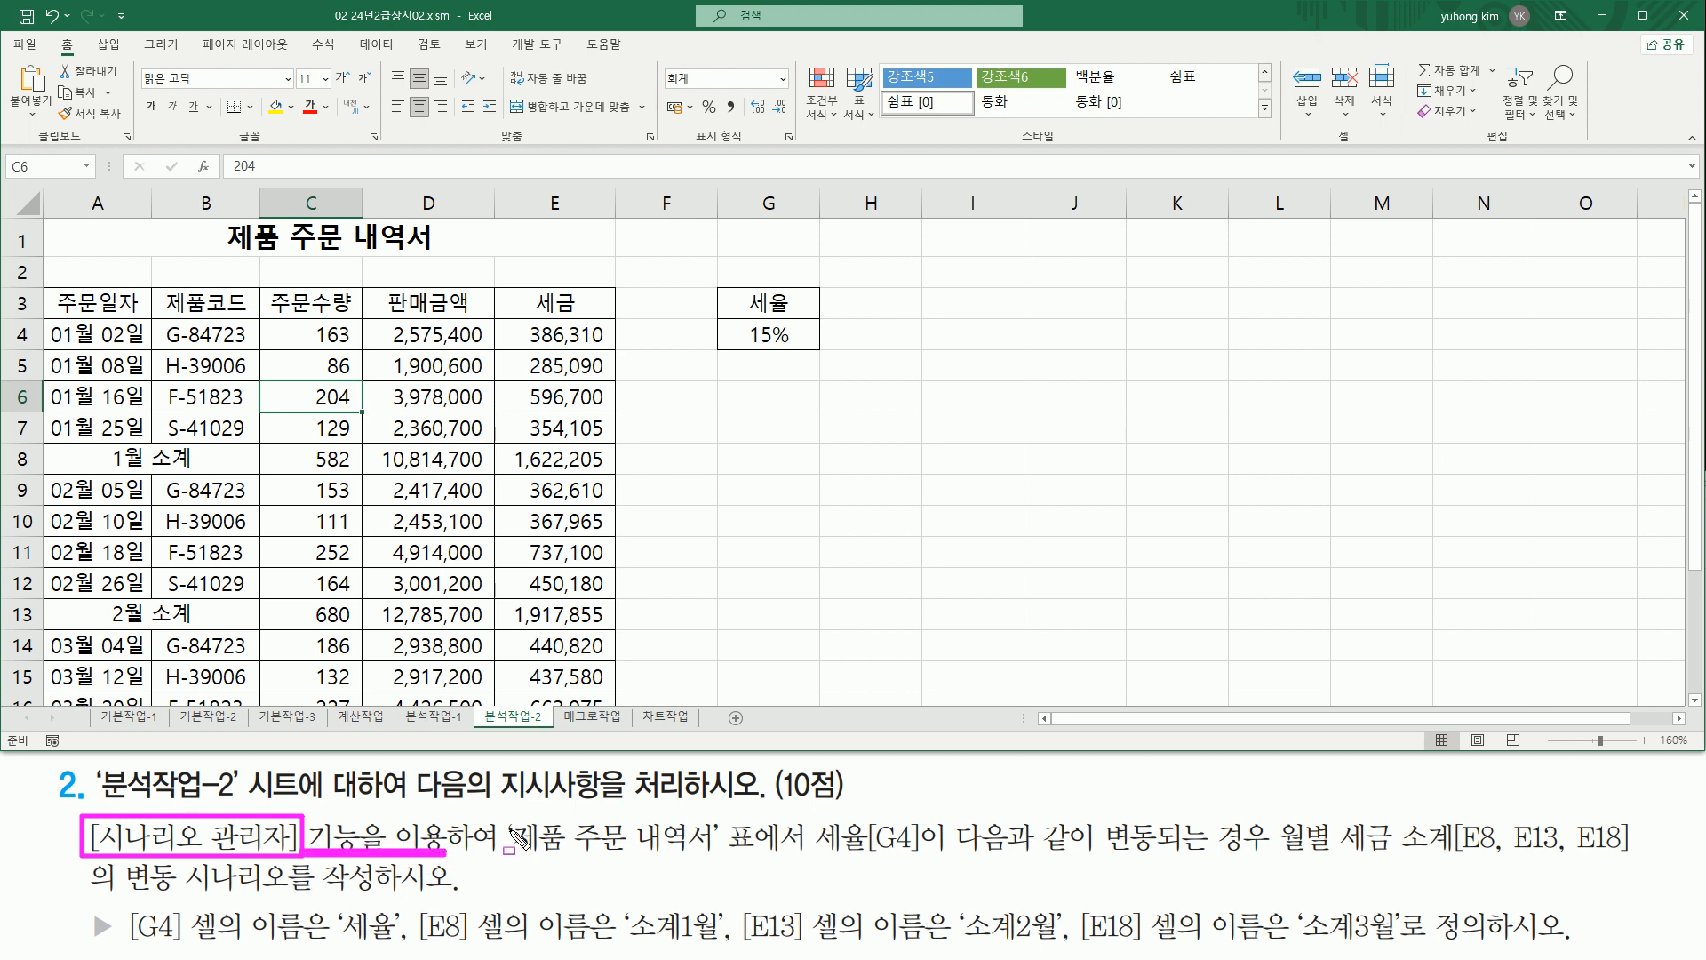
pyautogui.moveTo(504, 856); pyautogui.dragTo(716, 859)
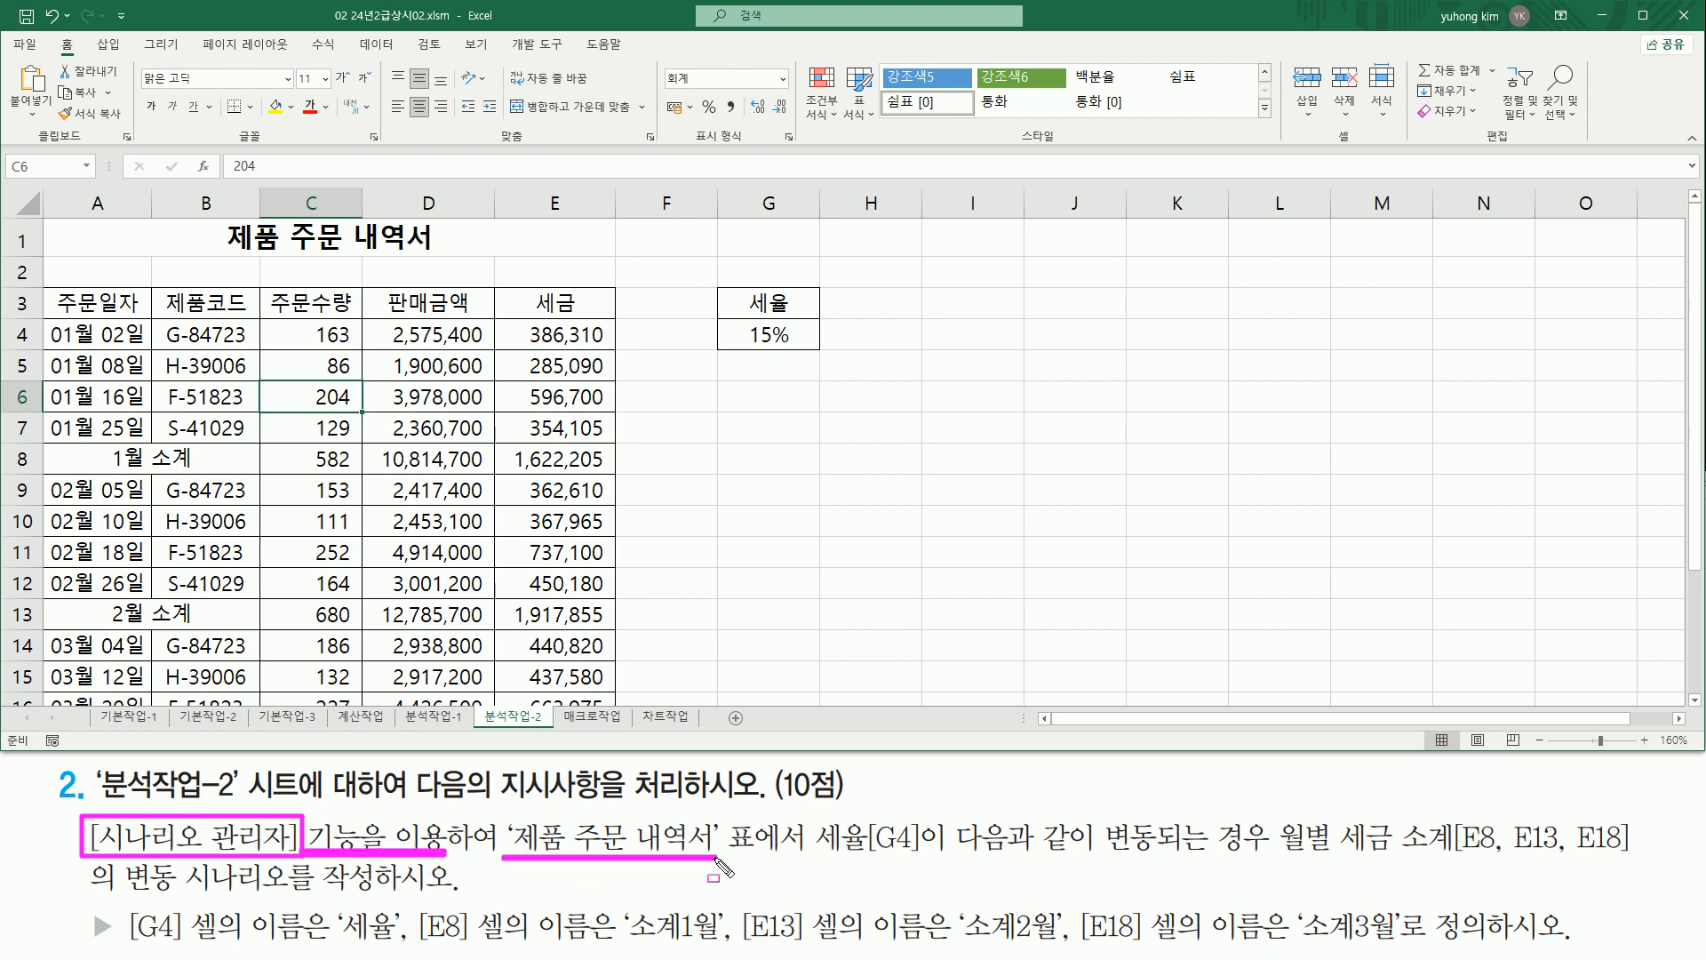
pyautogui.moveTo(818, 812)
pyautogui.mouseDown()
pyautogui.moveTo(883, 864)
pyautogui.moveTo(927, 863)
pyautogui.mouseUp()
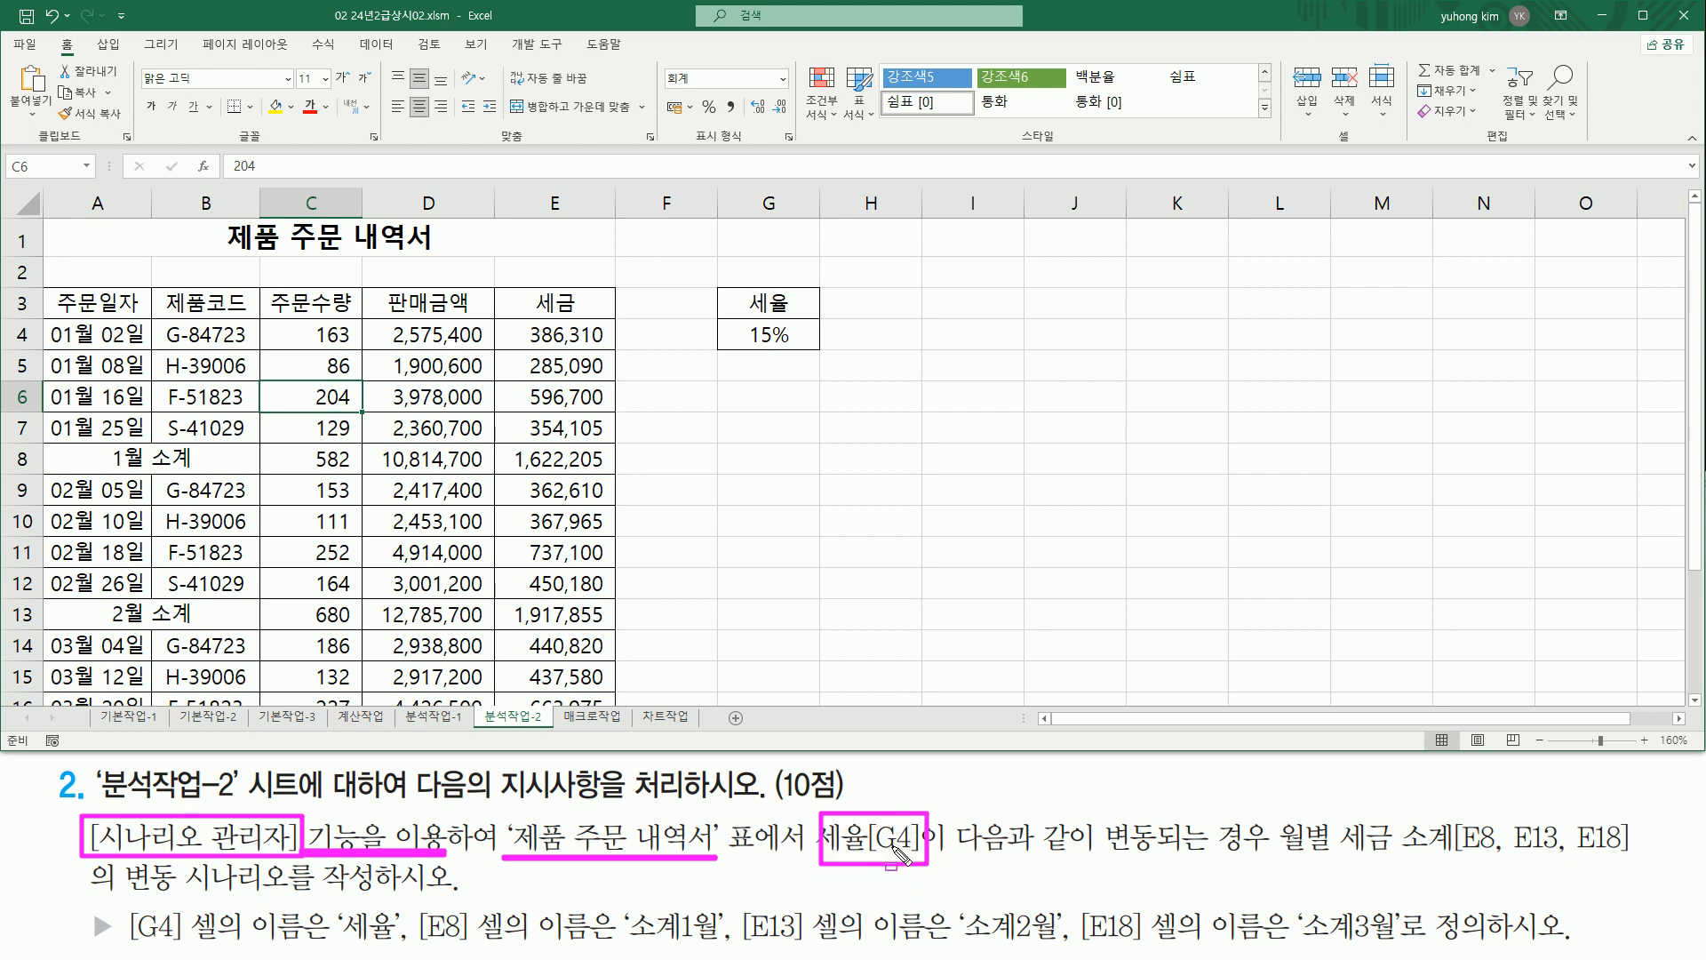
pyautogui.moveTo(726, 320); pyautogui.dragTo(817, 351)
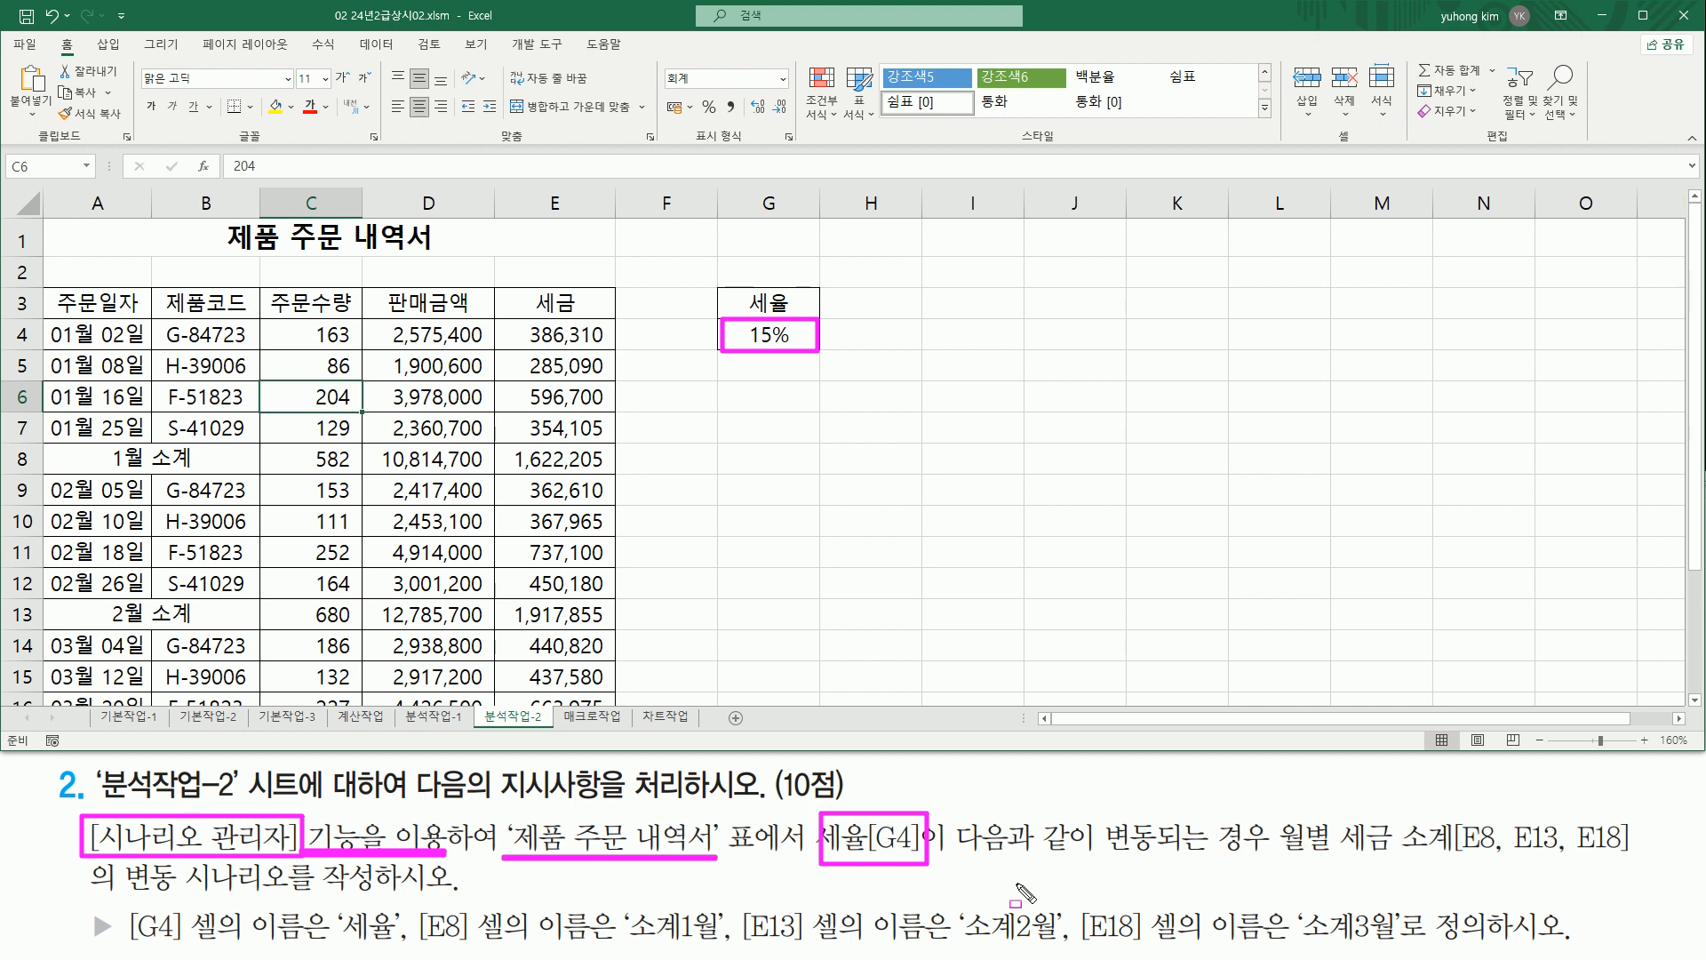
pyautogui.moveTo(948, 858)
pyautogui.mouseDown()
pyautogui.moveTo(1449, 857)
pyautogui.moveTo(1454, 814)
pyautogui.moveTo(1480, 860)
pyautogui.mouseUp()
pyautogui.moveTo(1508, 864); pyautogui.dragTo(1633, 865)
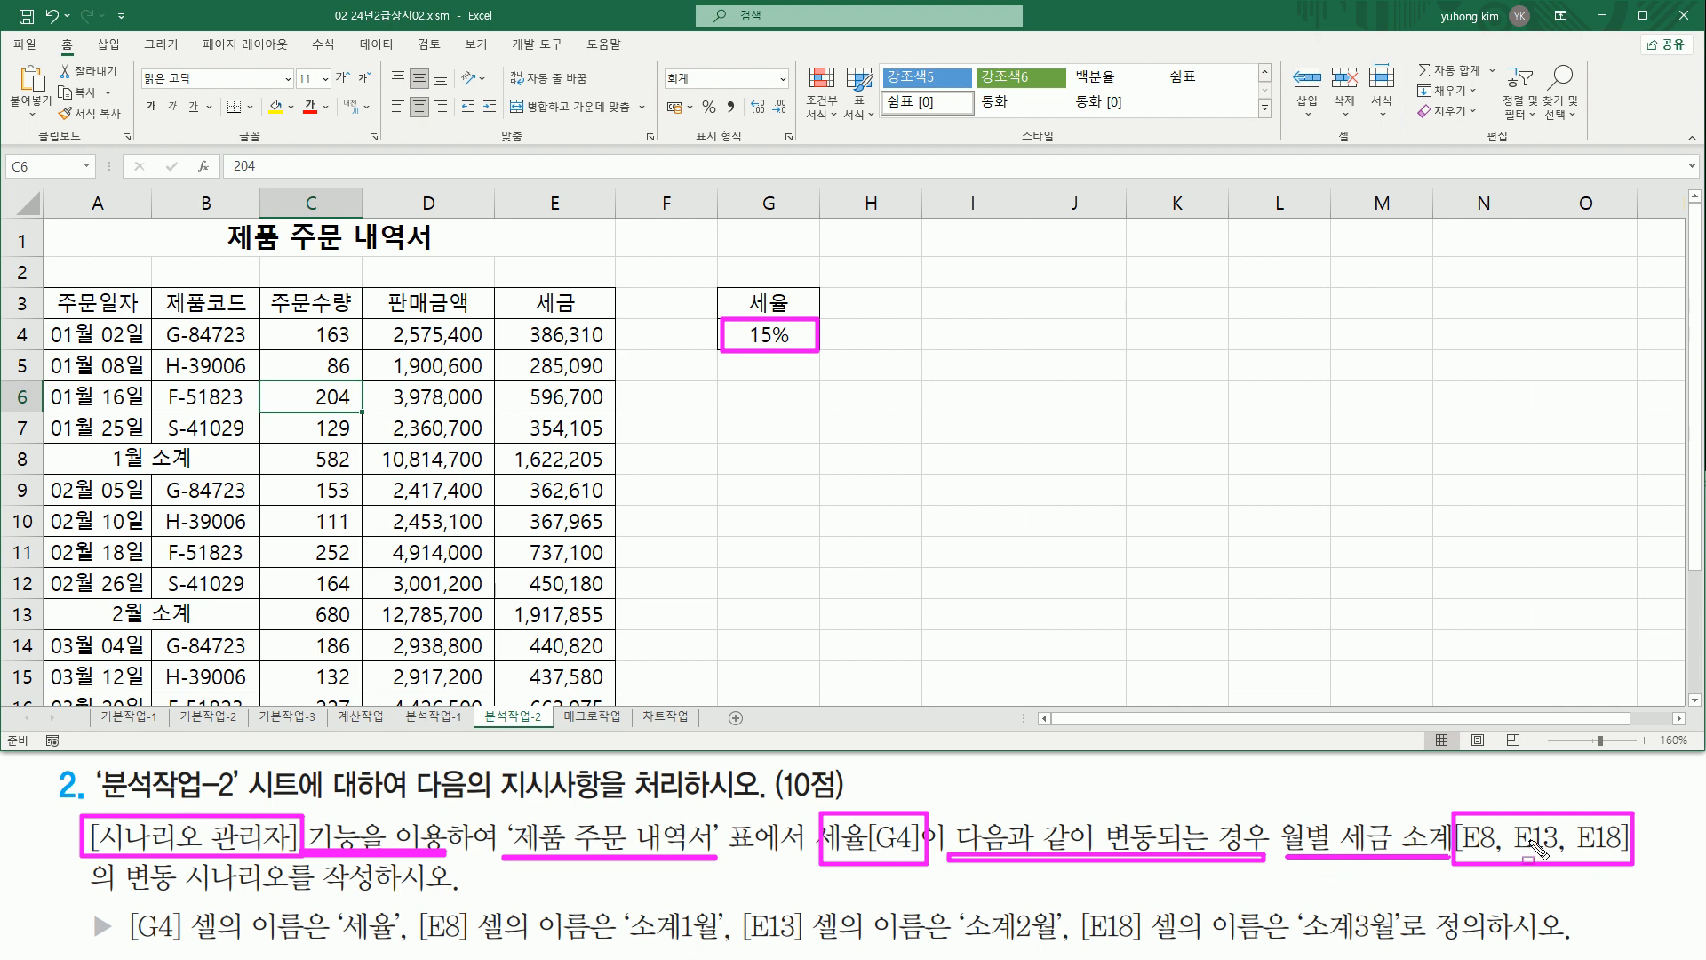
pyautogui.moveTo(504, 446)
pyautogui.mouseDown()
pyautogui.moveTo(531, 471)
pyautogui.moveTo(609, 476)
pyautogui.mouseUp()
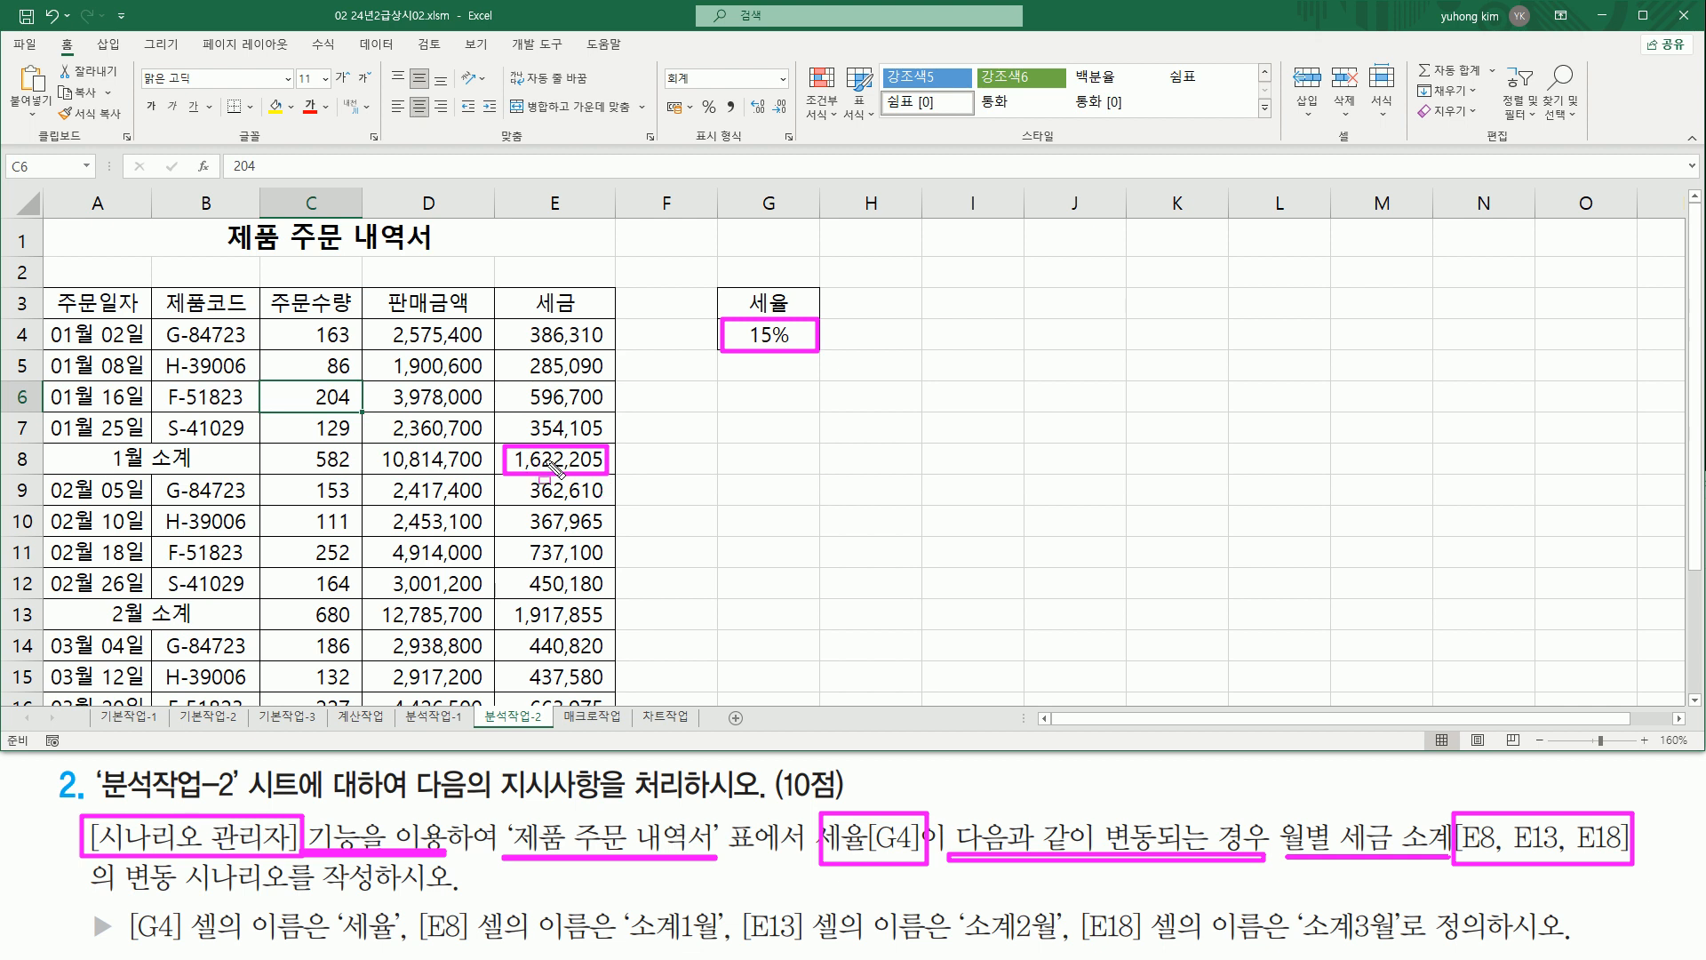
pyautogui.moveTo(498, 616); pyautogui.dragTo(604, 627)
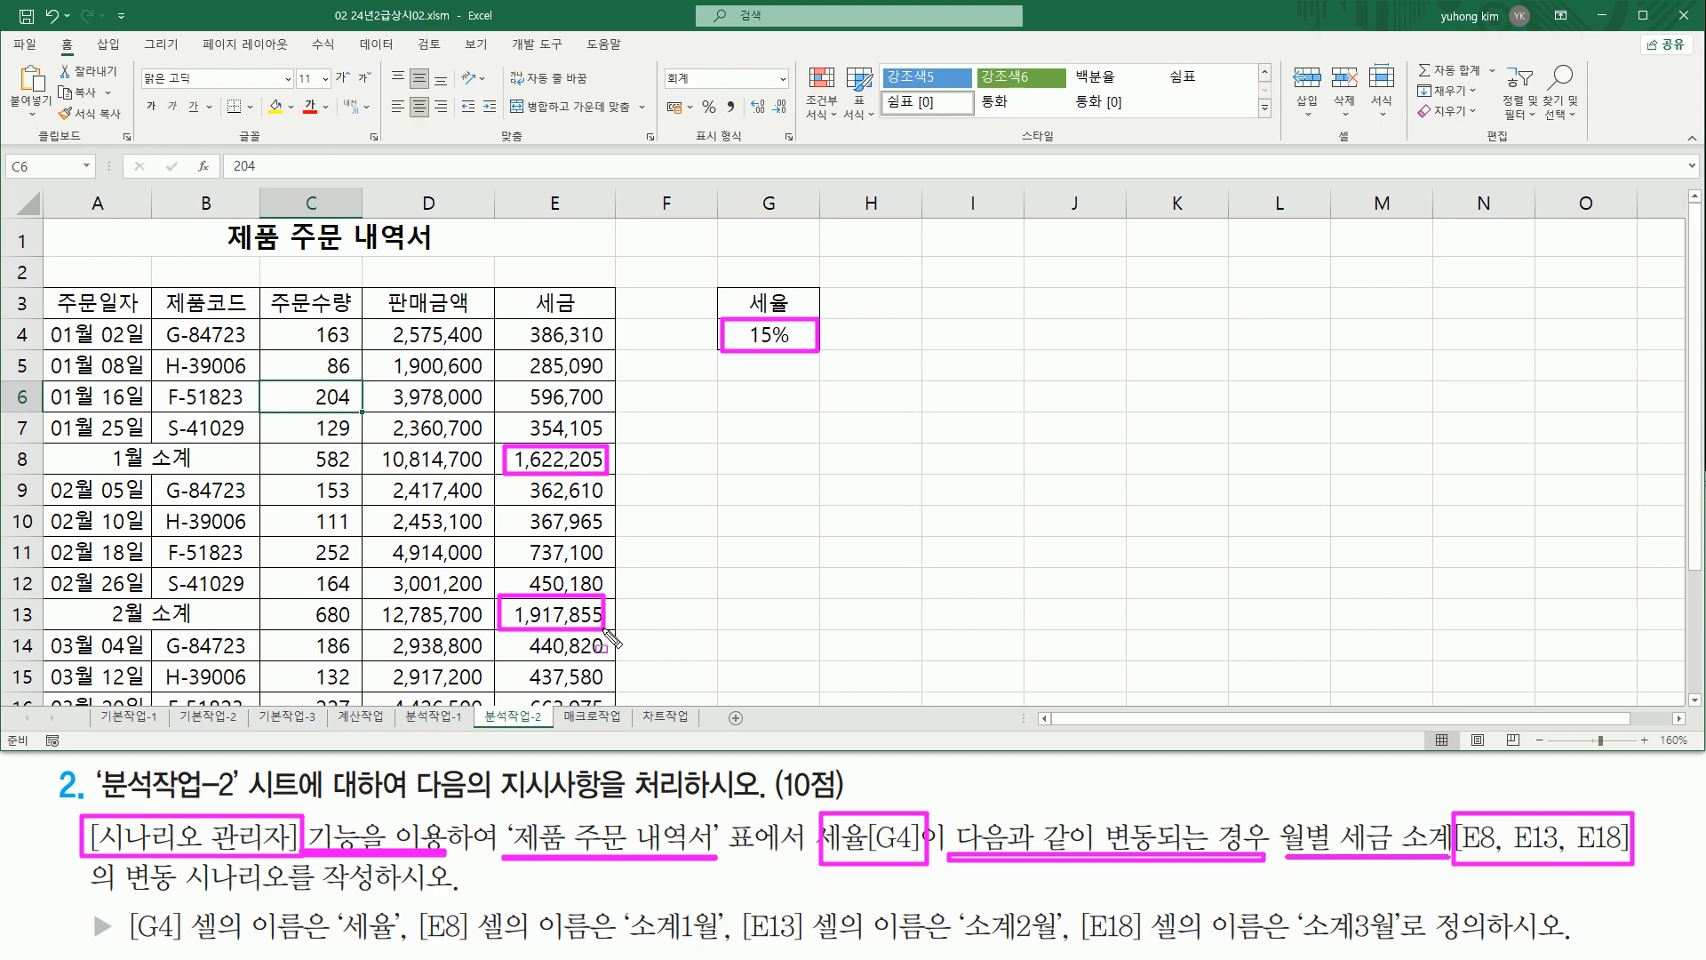
# Locate the 3월 tax subtotal in E18 and examine how changing cell G4 relates to result cells E8, E13 and E18.
pyautogui.press('Escape')
pyautogui.scroll(-2, 574, 649)
pyautogui.hotkey('ctrl', '2')
pyautogui.moveTo(496, 559)
pyautogui.mouseDown()
pyautogui.moveTo(528, 590)
pyautogui.moveTo(610, 597)
pyautogui.mouseUp()
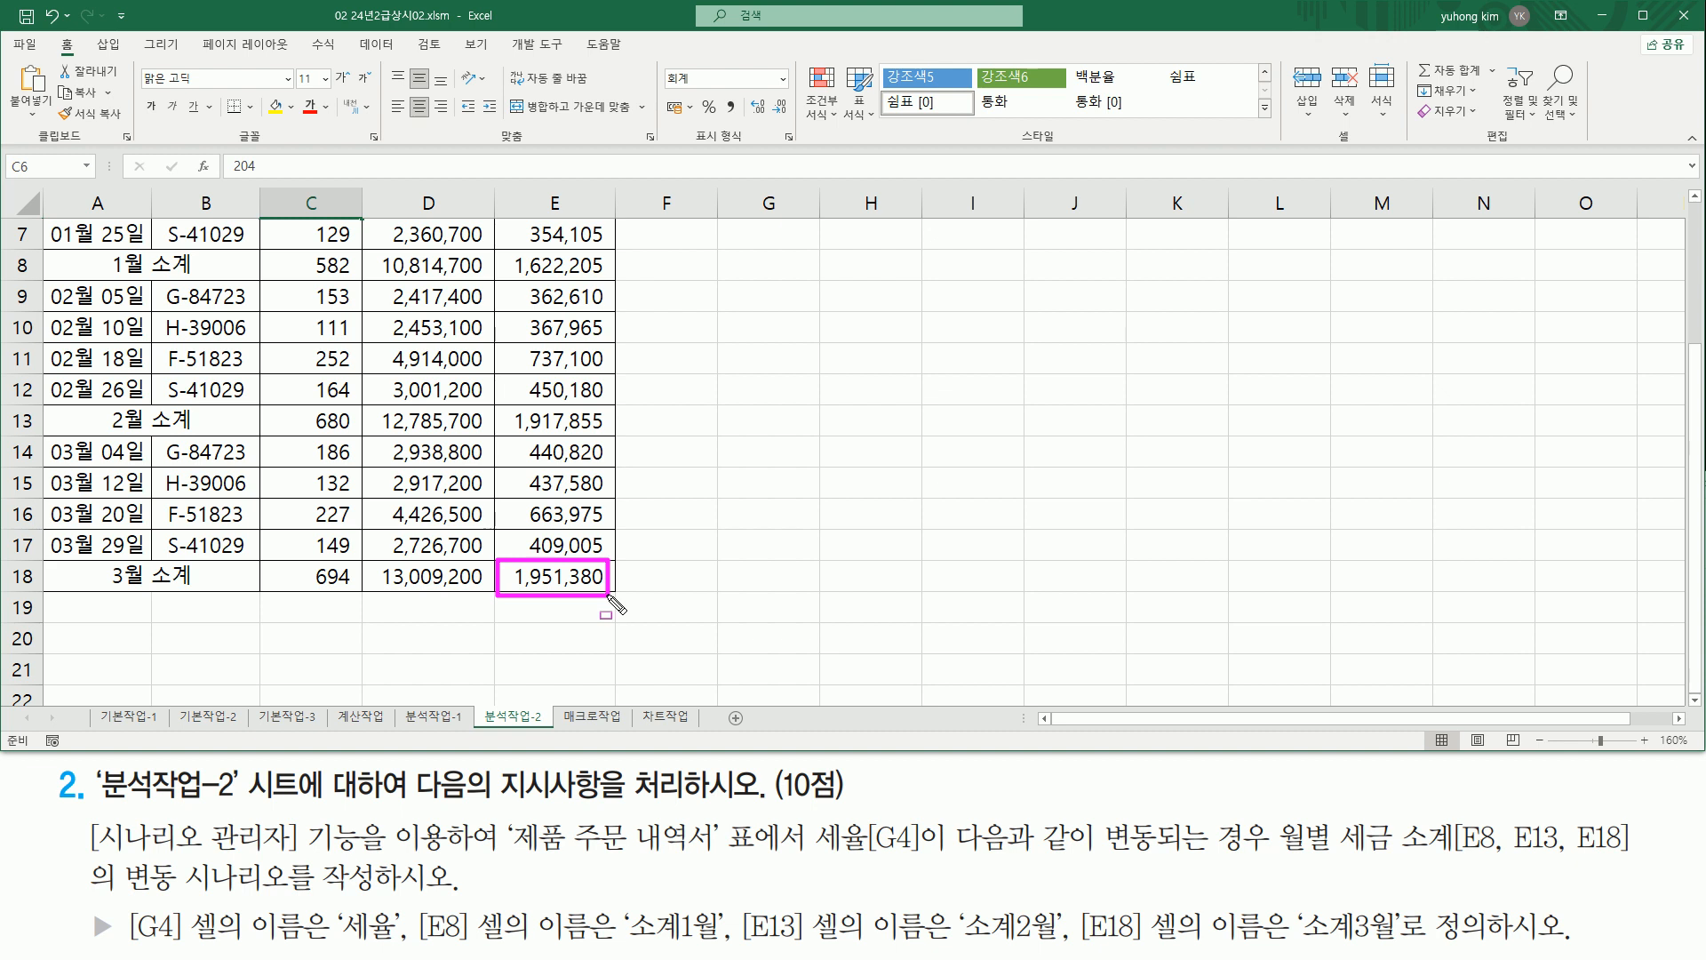
pyautogui.moveTo(1330, 854); pyautogui.dragTo(1622, 853)
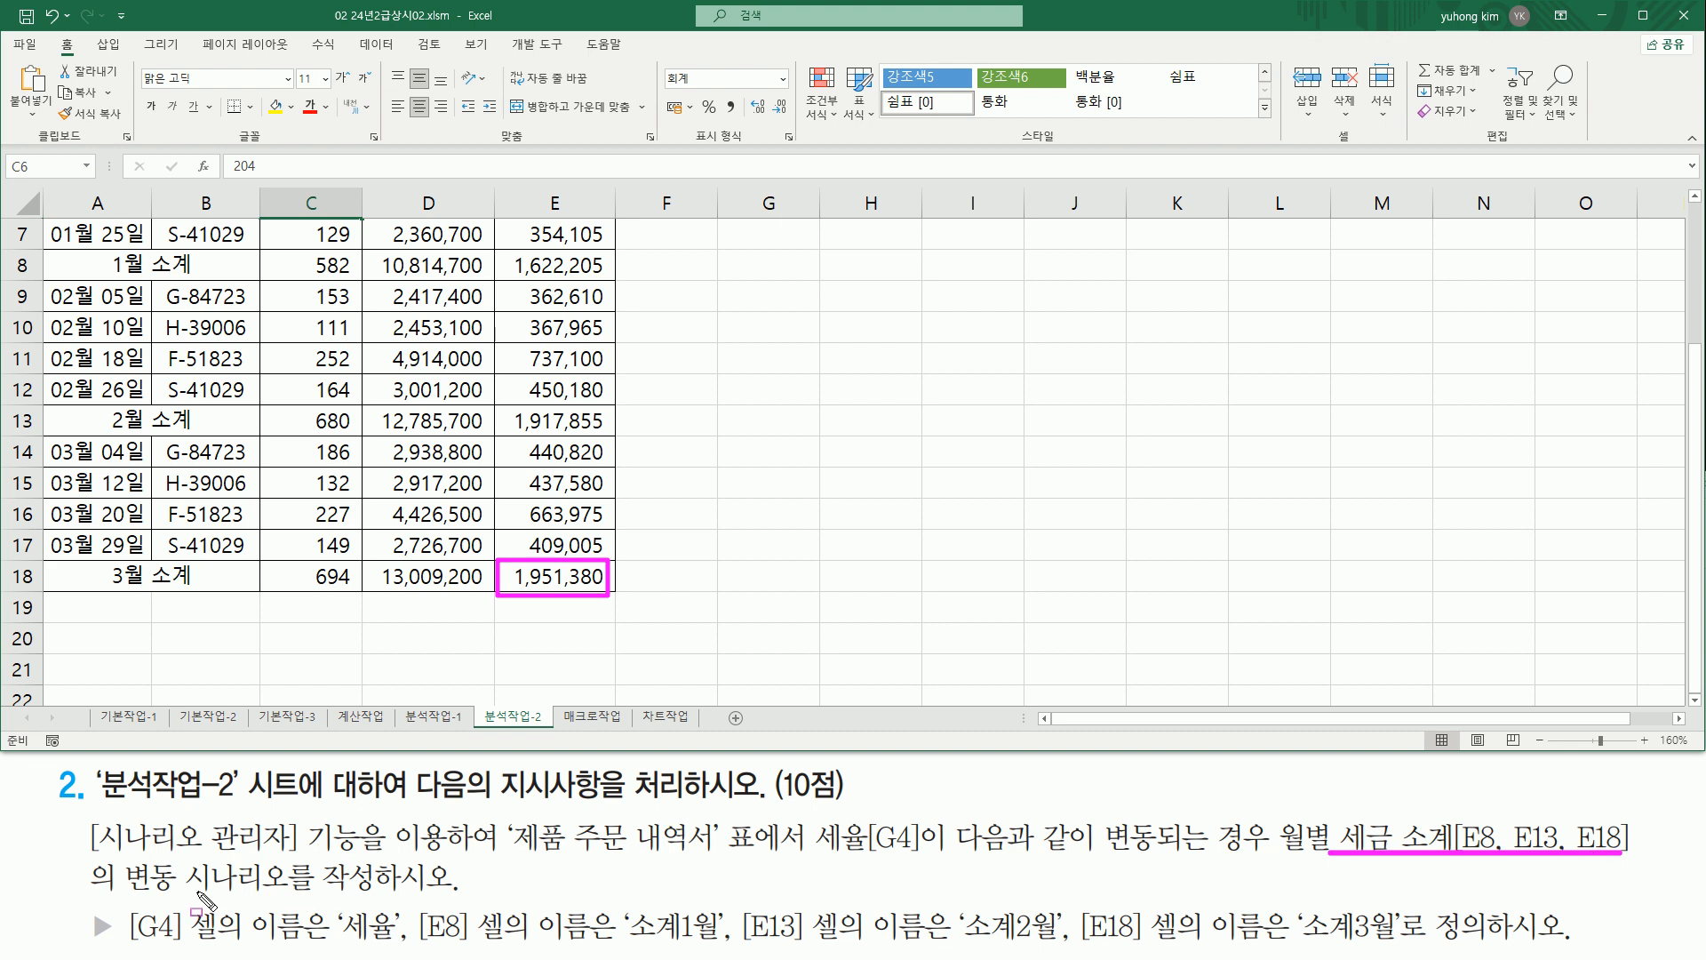
pyautogui.moveTo(124, 892); pyautogui.dragTo(416, 893)
pyautogui.press('Escape')
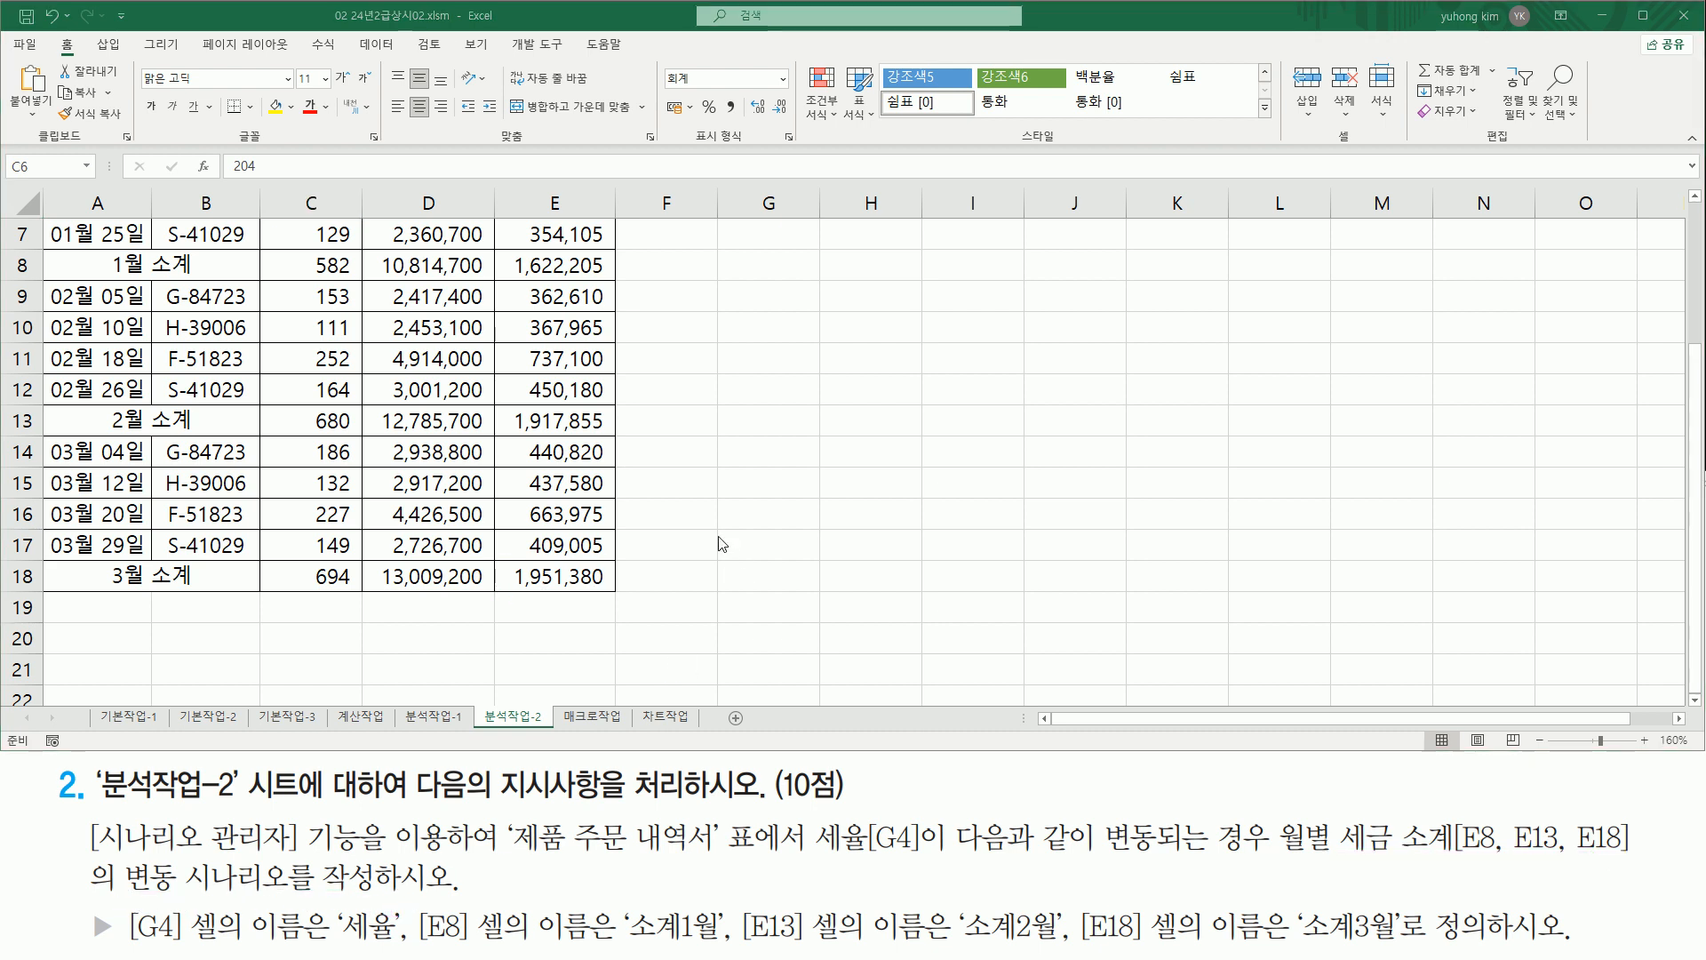
pyautogui.scroll(2, 699, 524)
pyautogui.hotkey('ctrl', '2')
pyautogui.moveTo(743, 318); pyautogui.dragTo(796, 348)
pyautogui.moveTo(507, 446); pyautogui.dragTo(611, 473)
pyautogui.moveTo(501, 595); pyautogui.dragTo(619, 635)
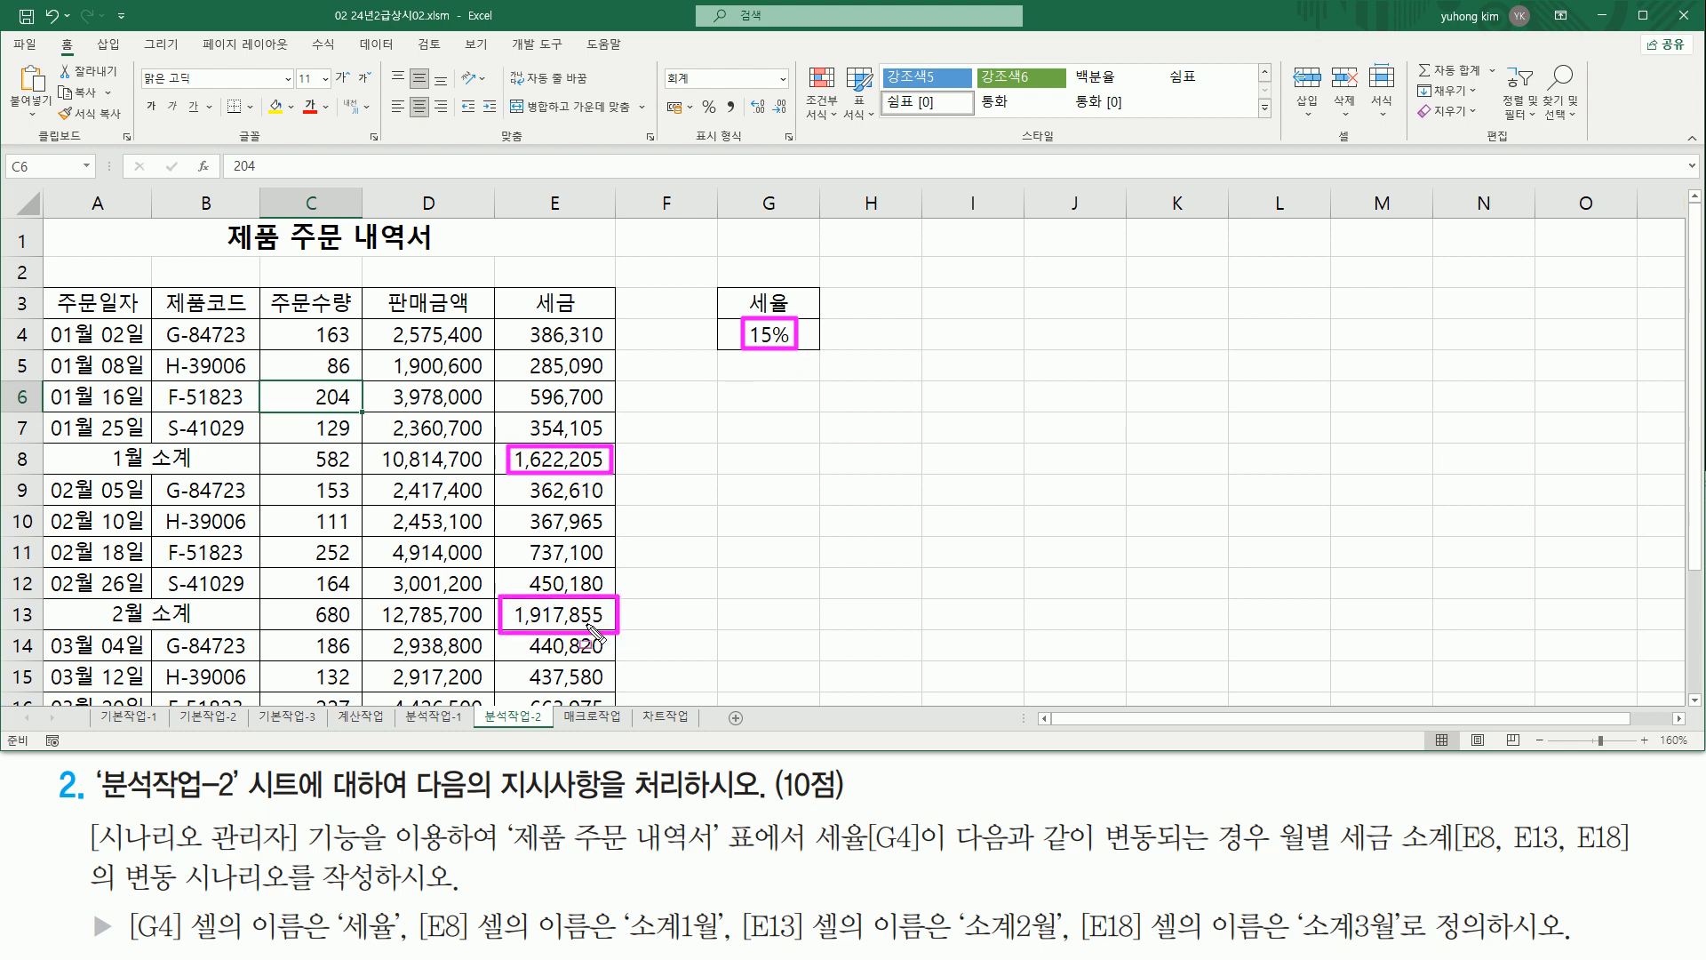
pyautogui.moveTo(812, 858)
pyautogui.mouseDown()
pyautogui.moveTo(925, 858)
pyautogui.moveTo(930, 816)
pyautogui.mouseUp()
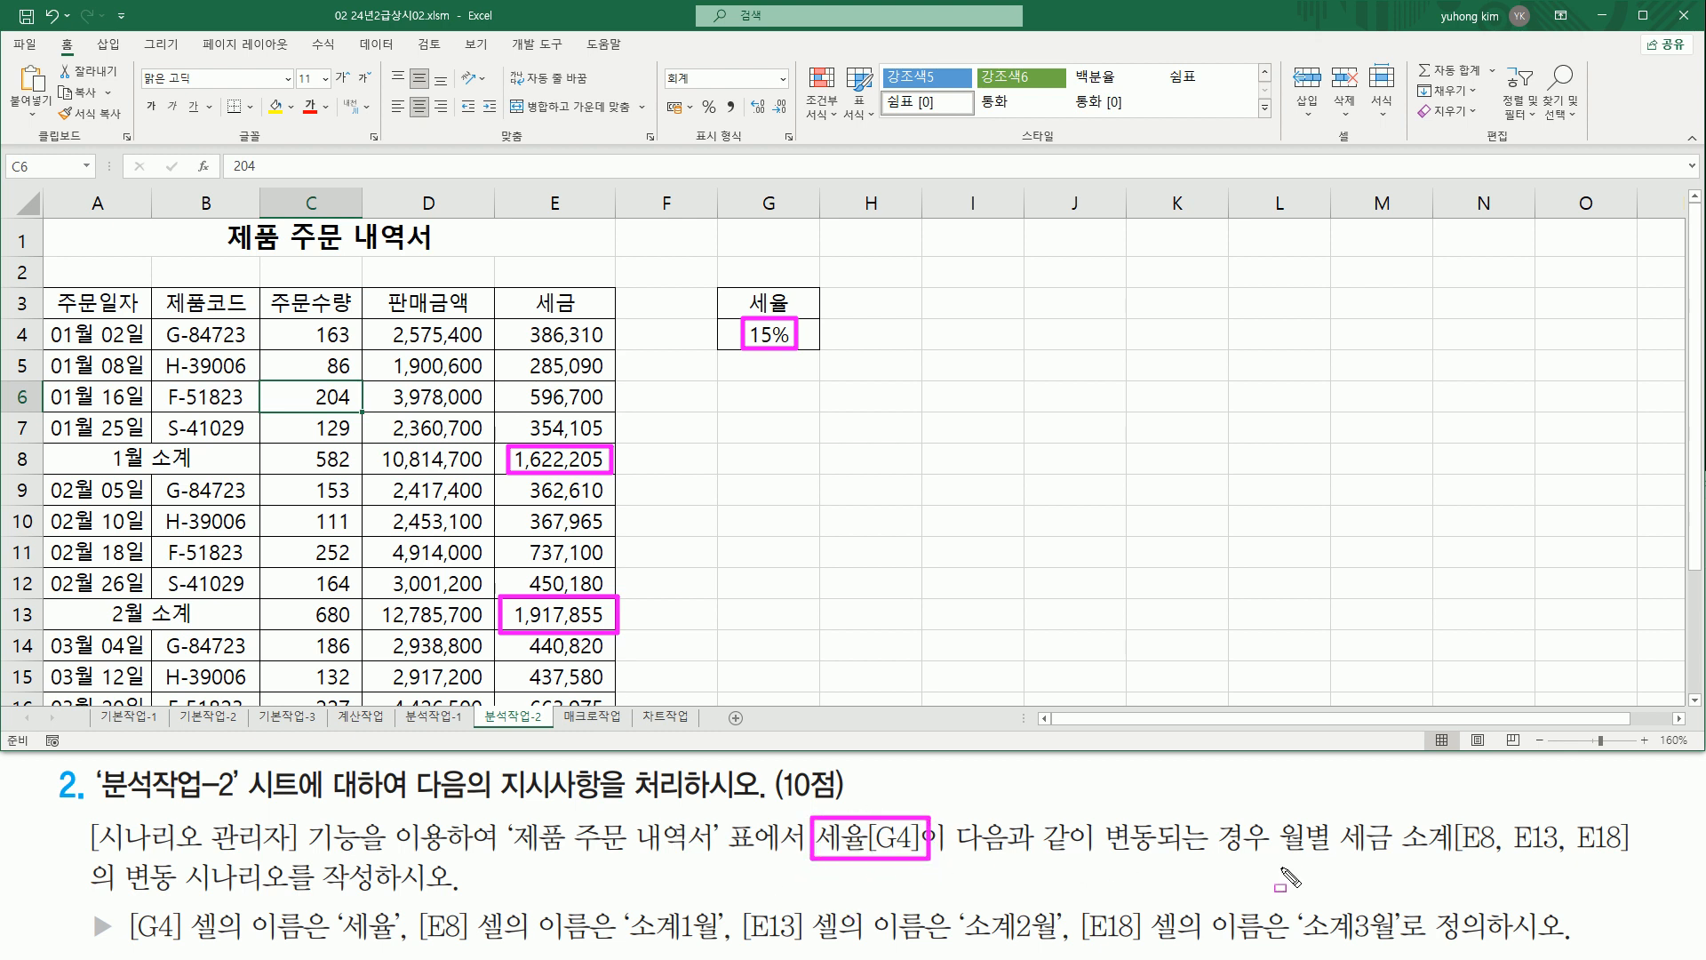
pyautogui.moveTo(1280, 858); pyautogui.dragTo(1457, 858)
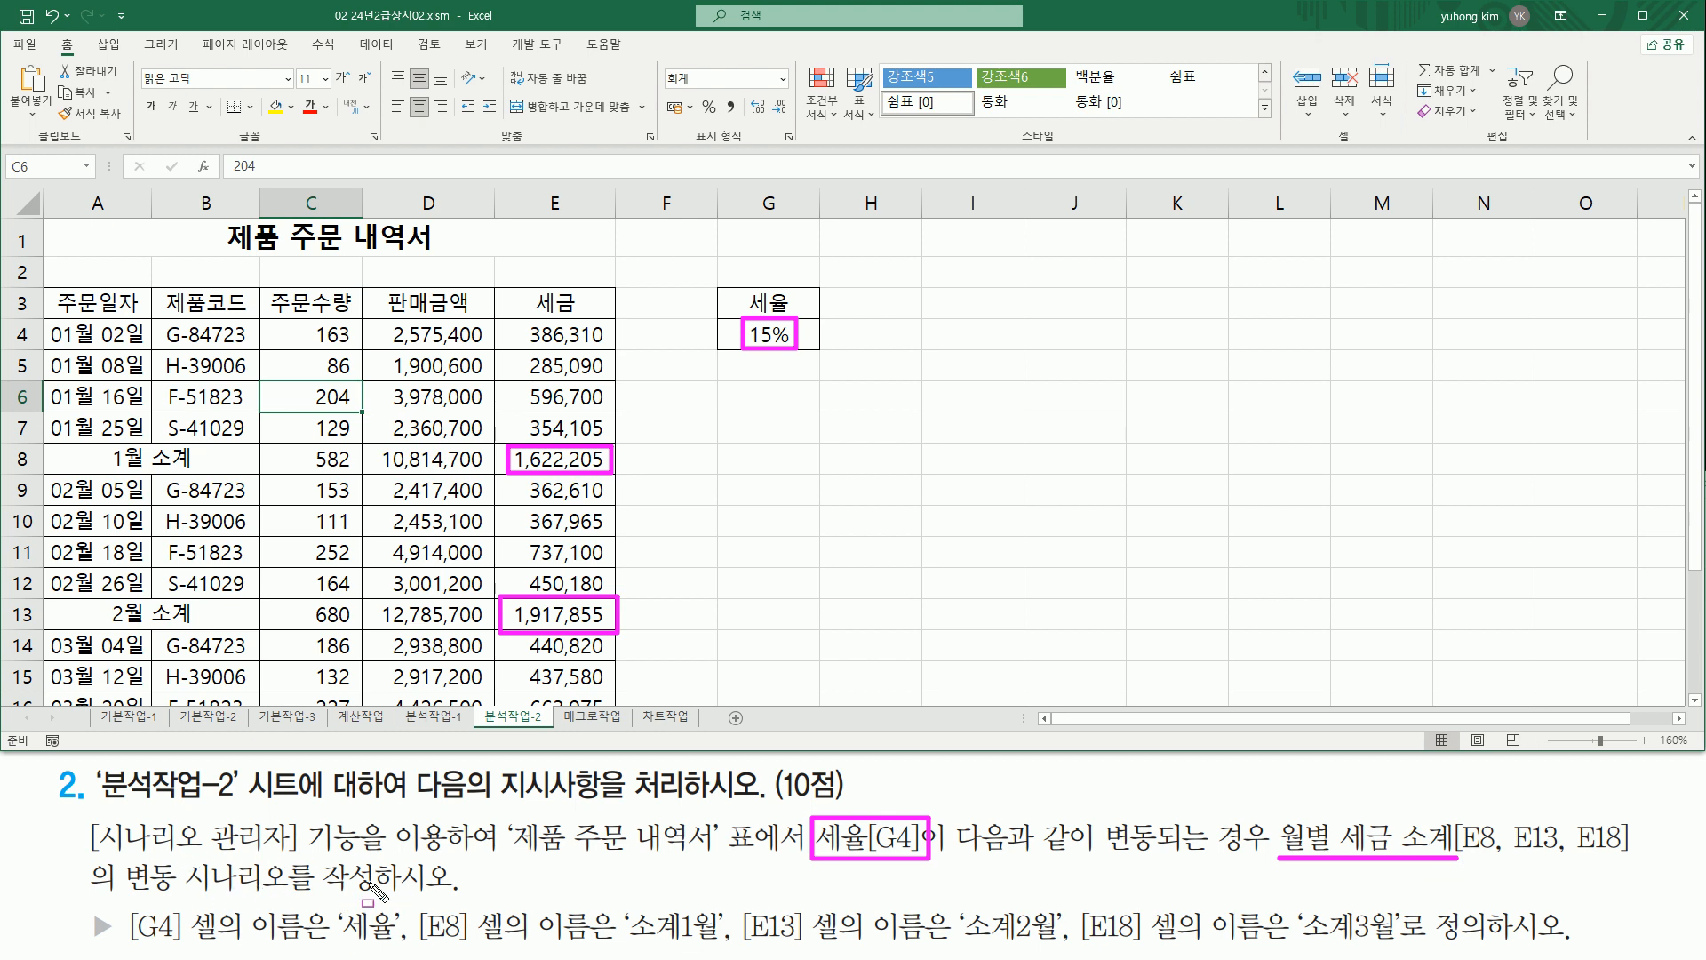
pyautogui.press('Escape')
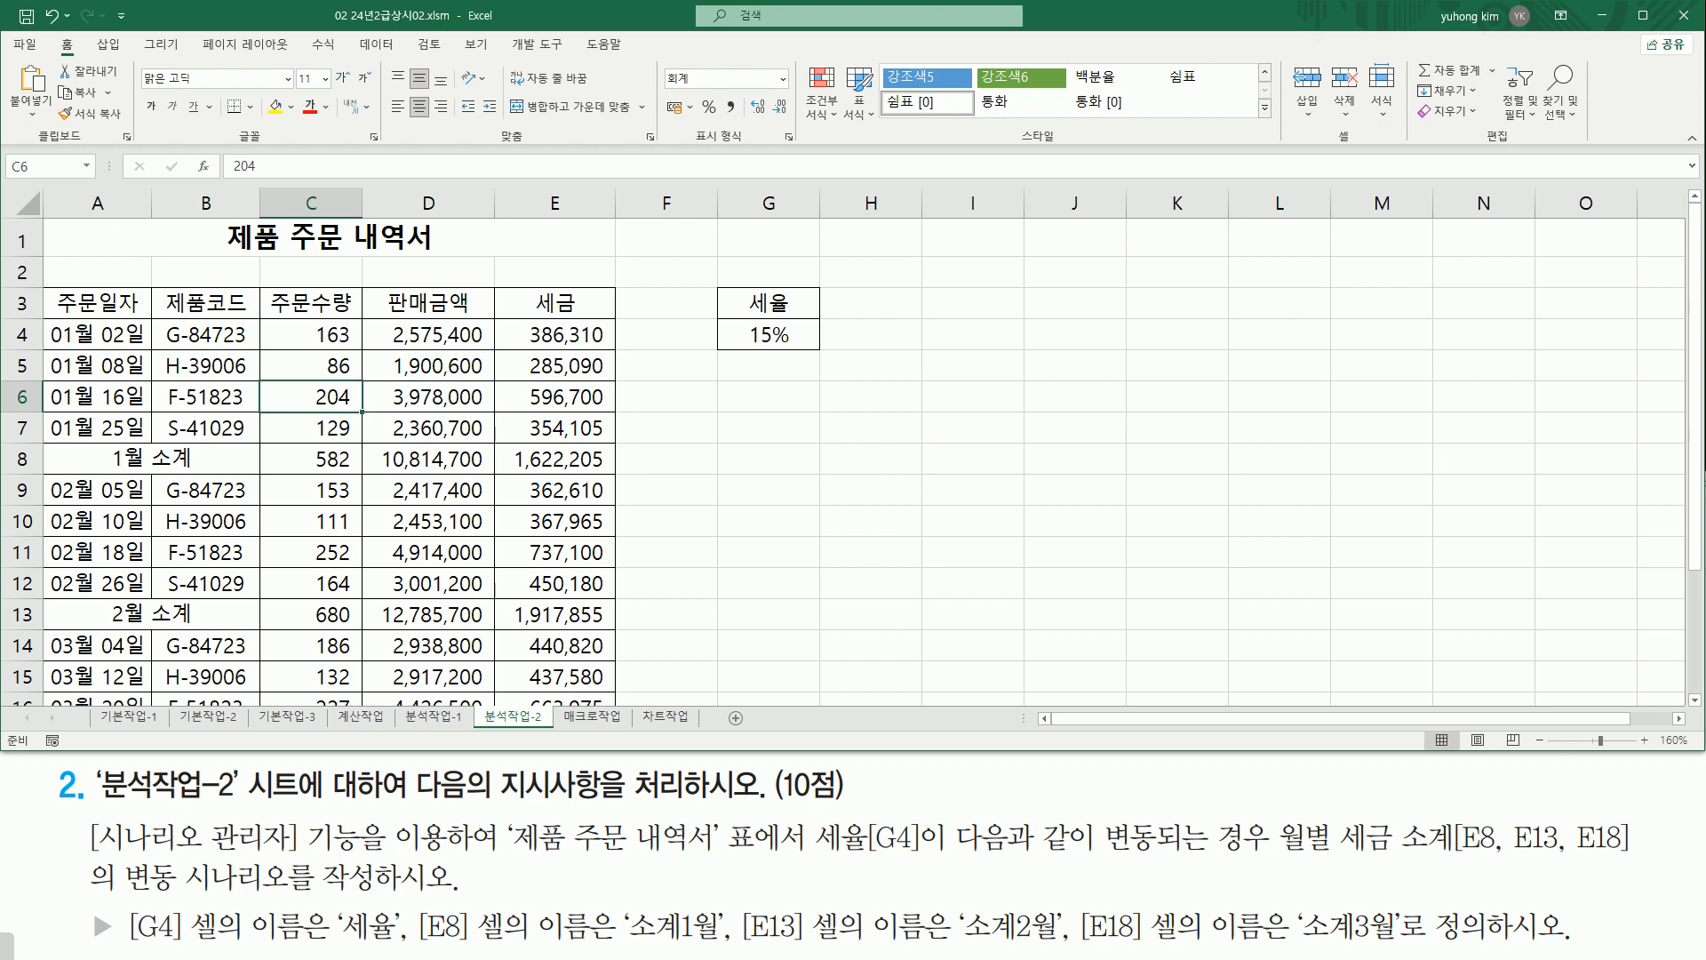
# Read which names the task requires for cells G4, E8, E13 and E18.
pyautogui.moveTo(124, 904); pyautogui.dragTo(186, 948)
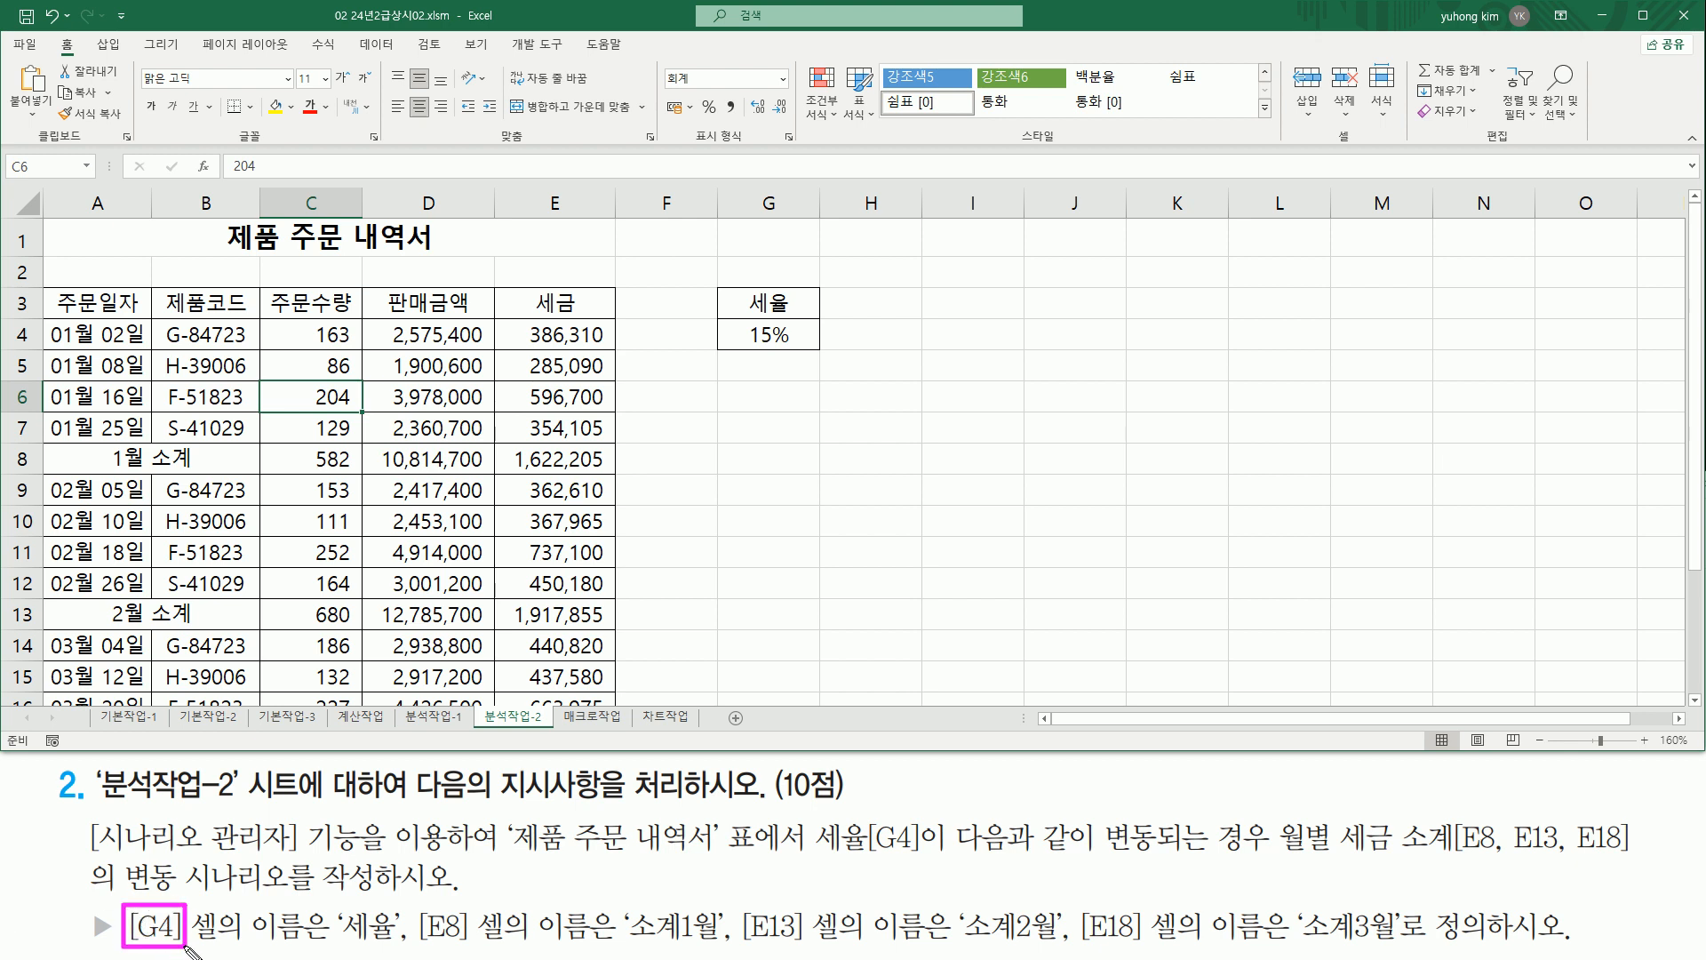
pyautogui.moveTo(335, 939); pyautogui.dragTo(471, 947)
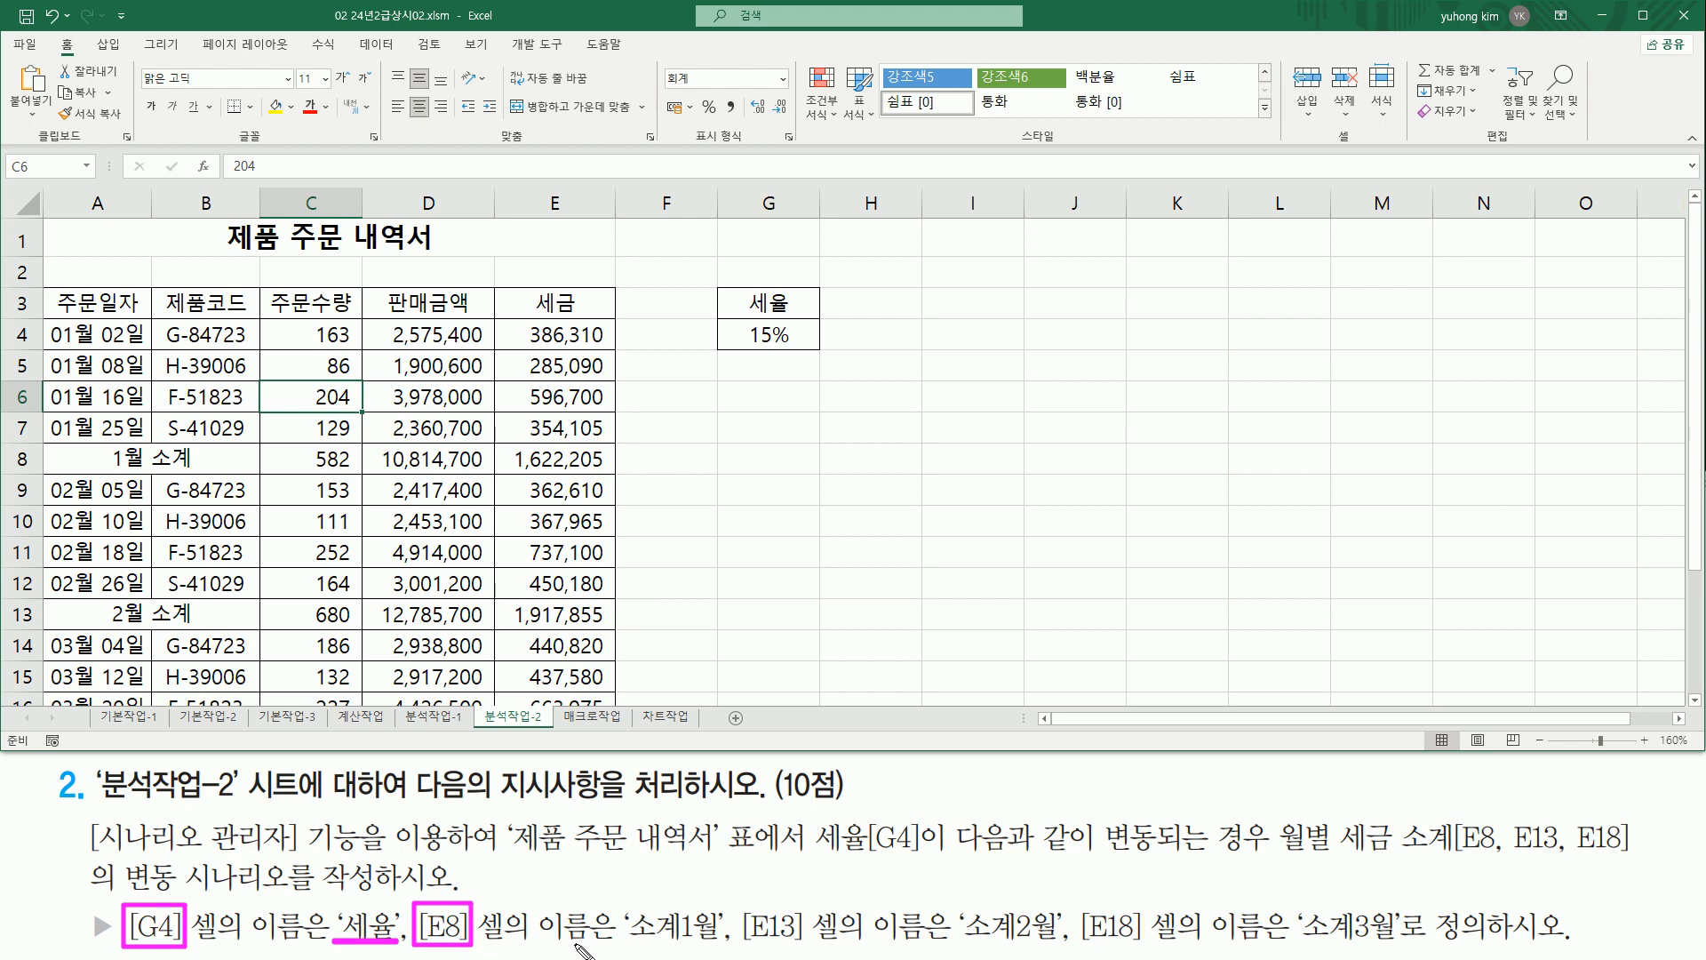
pyautogui.moveTo(626, 943)
pyautogui.mouseDown()
pyautogui.moveTo(724, 943)
pyautogui.moveTo(730, 929)
pyautogui.moveTo(810, 942)
pyautogui.mouseUp()
pyautogui.moveTo(960, 944)
pyautogui.mouseDown()
pyautogui.moveTo(1049, 946)
pyautogui.moveTo(1122, 901)
pyautogui.moveTo(1144, 950)
pyautogui.mouseUp()
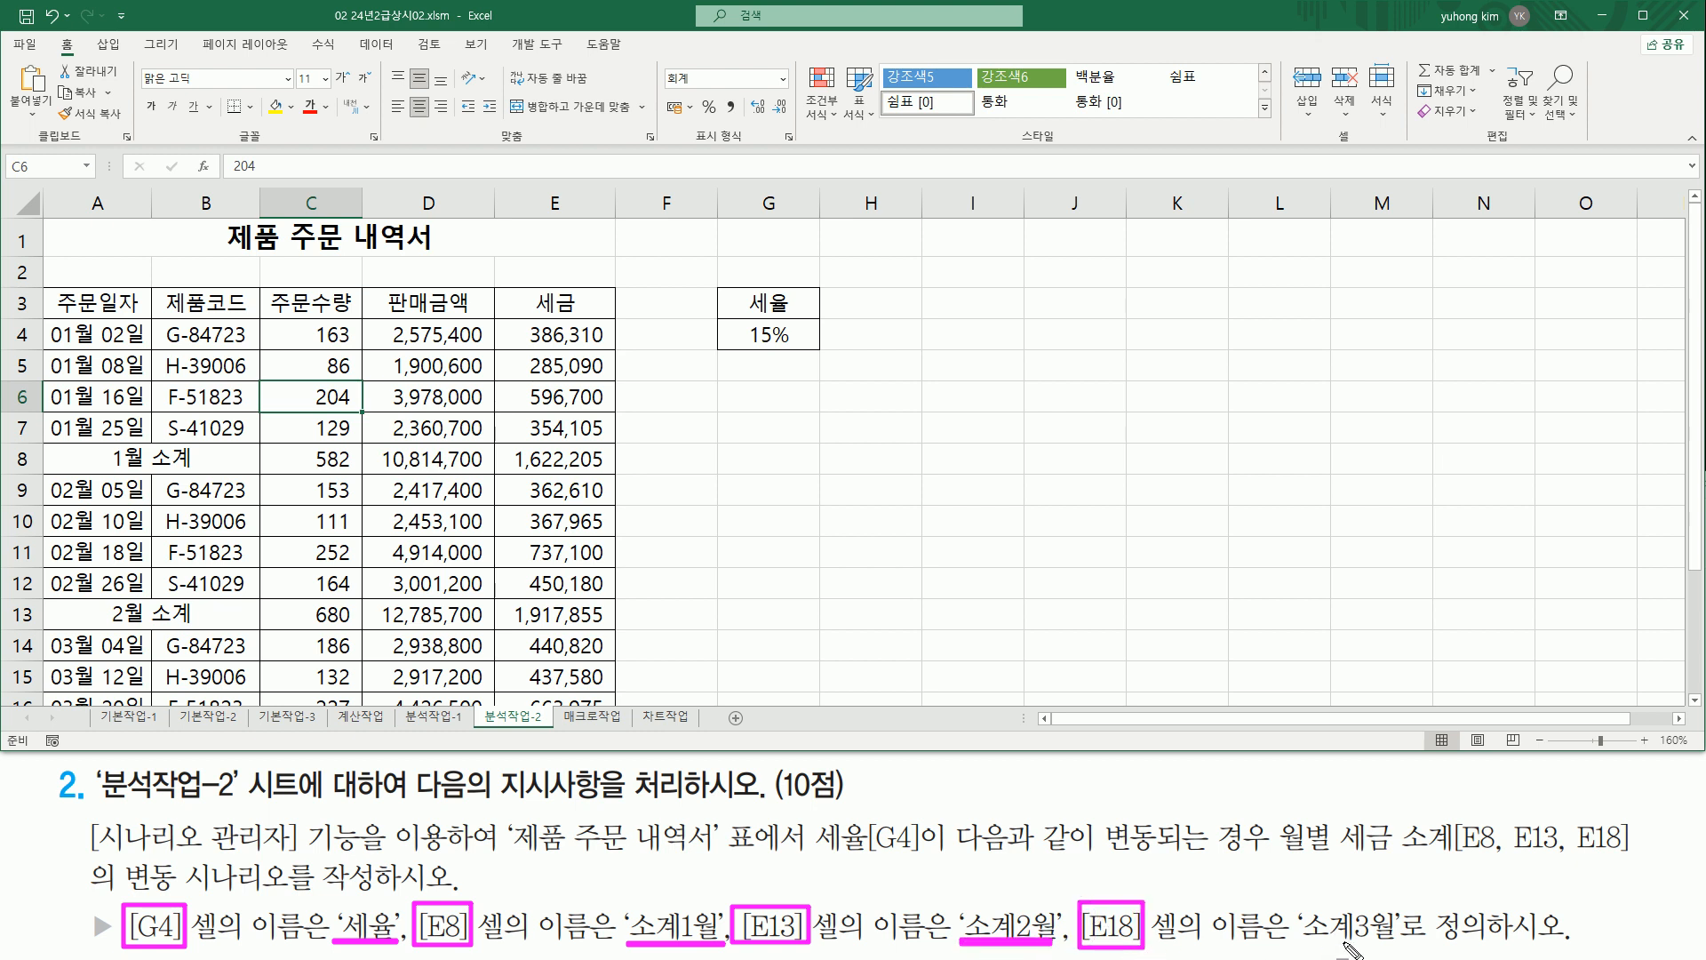
pyautogui.moveTo(1297, 943); pyautogui.dragTo(1395, 945)
pyautogui.press('Escape')
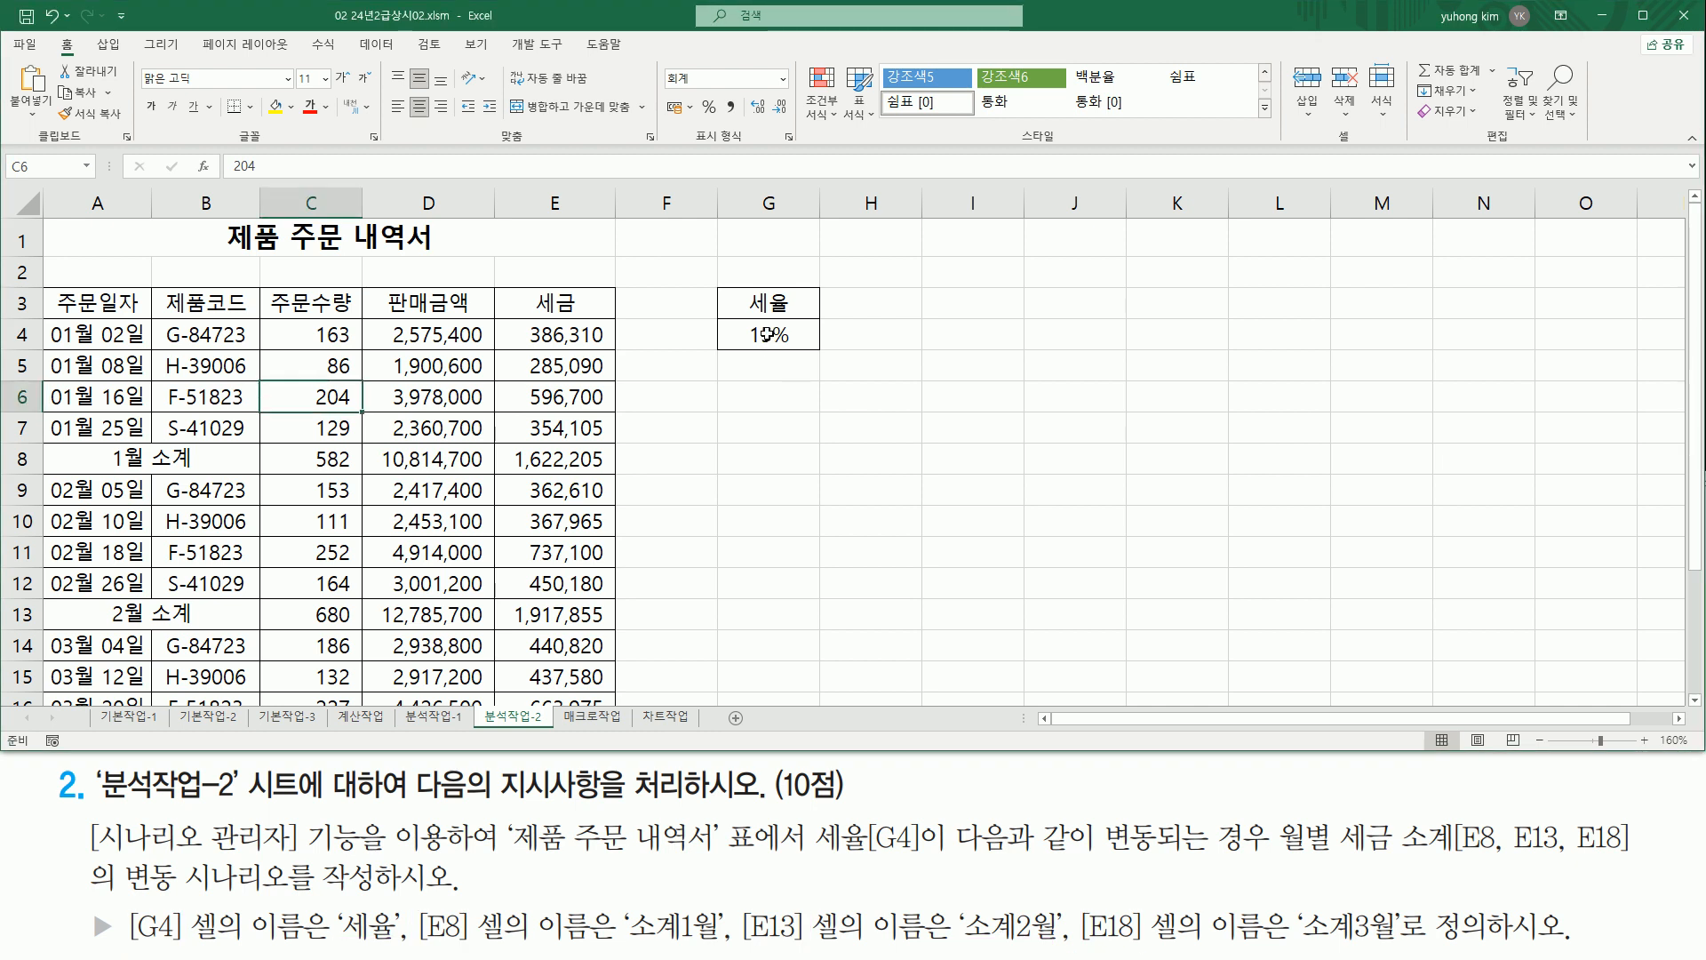
# Define the name 세율 for the tax rate cell G4.
pyautogui.click(762, 338)
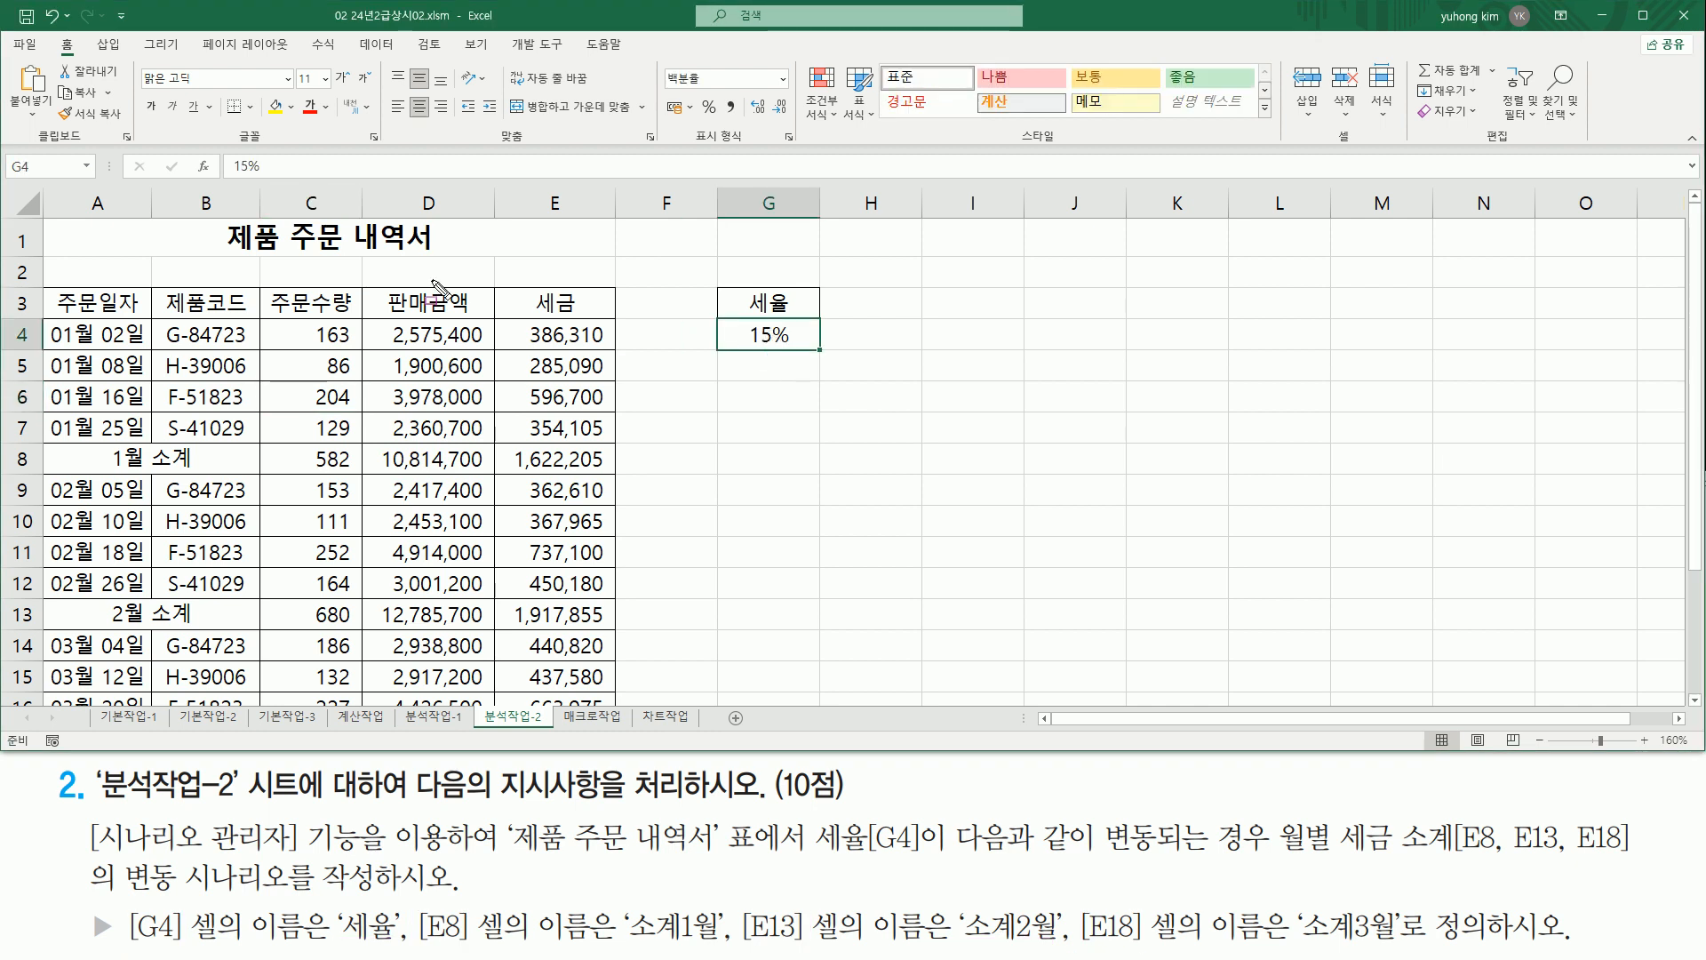
pyautogui.moveTo(7, 174)
pyautogui.mouseDown()
pyautogui.moveTo(44, 182)
pyautogui.moveTo(96, 152)
pyautogui.mouseUp()
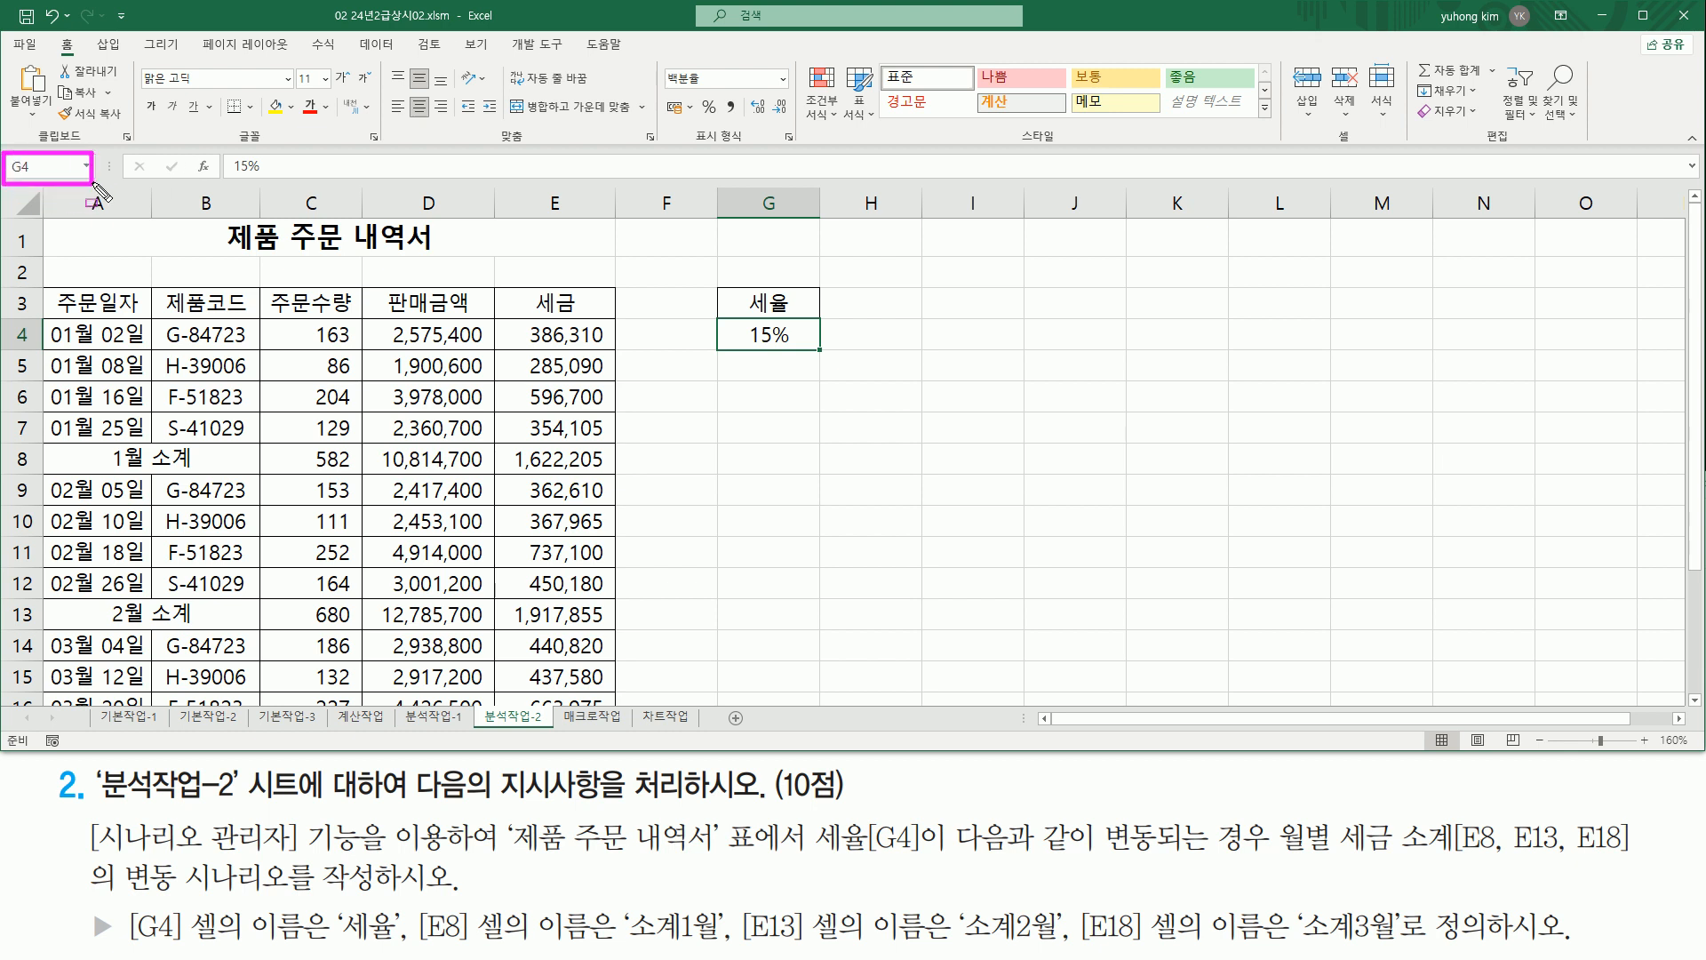
pyautogui.press('Escape')
pyautogui.click(48, 167)
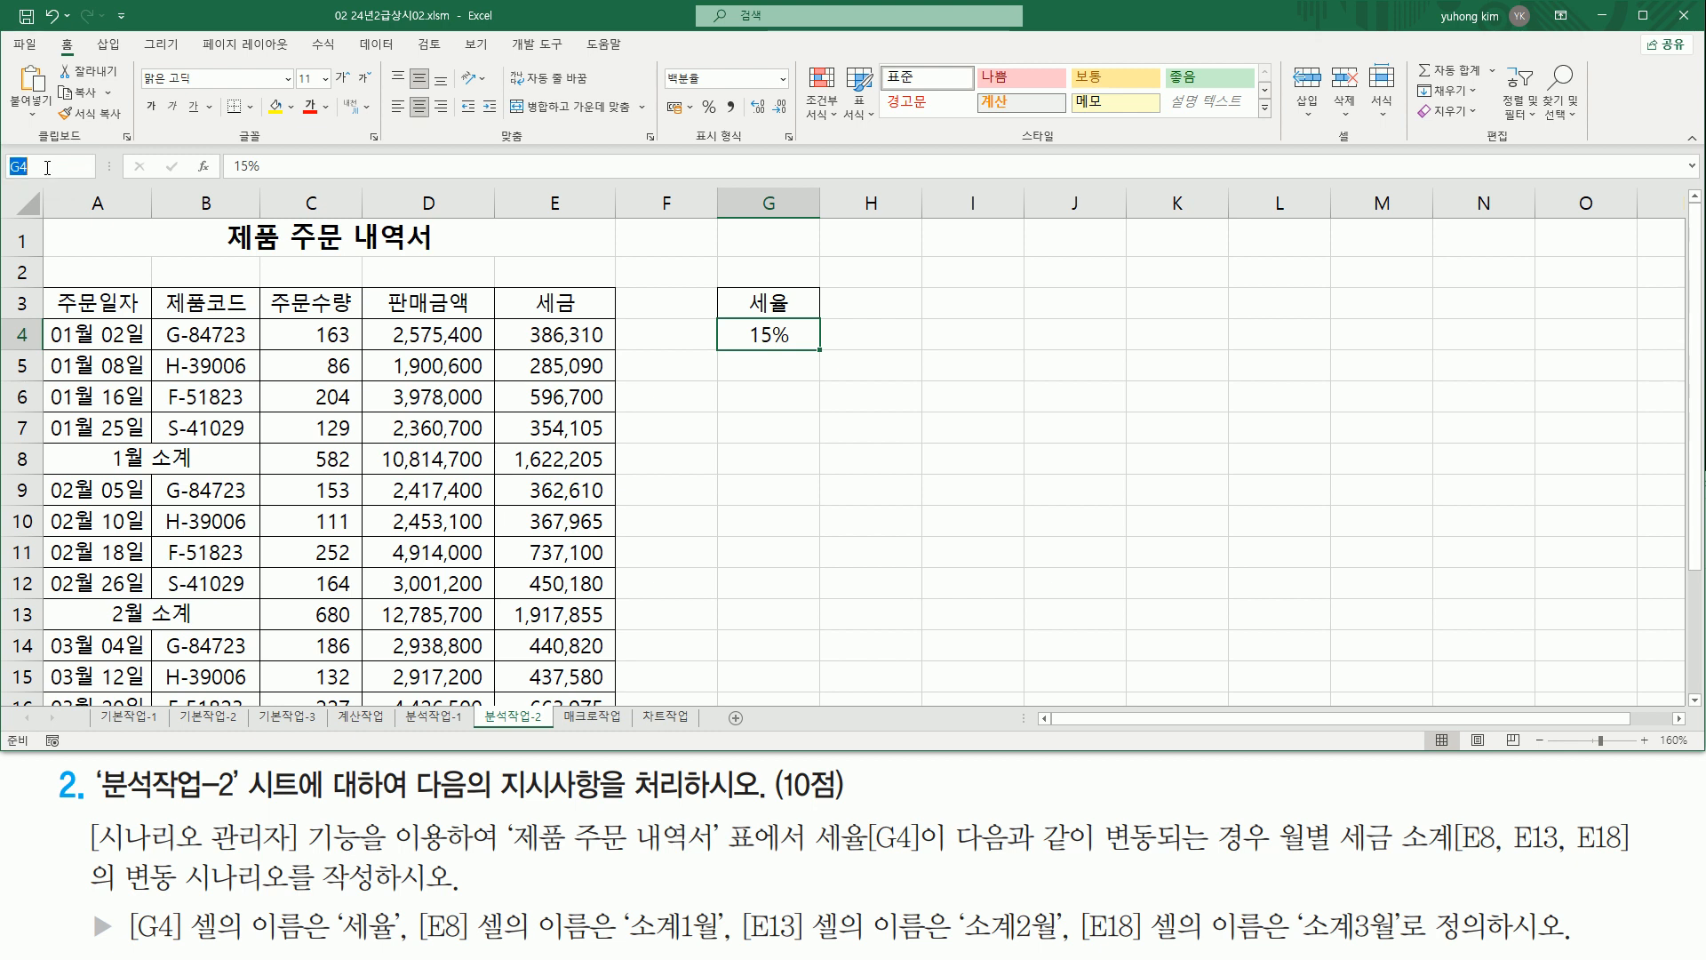
pyautogui.write('tpㅅ')
pyautogui.press('BackSpace')
pyautogui.press('BackSpace')
pyautogui.write('세율')
pyautogui.press('Return')
# Define the name 소계1월 for the January tax subtotal in cell E8.
pyautogui.click(567, 462)
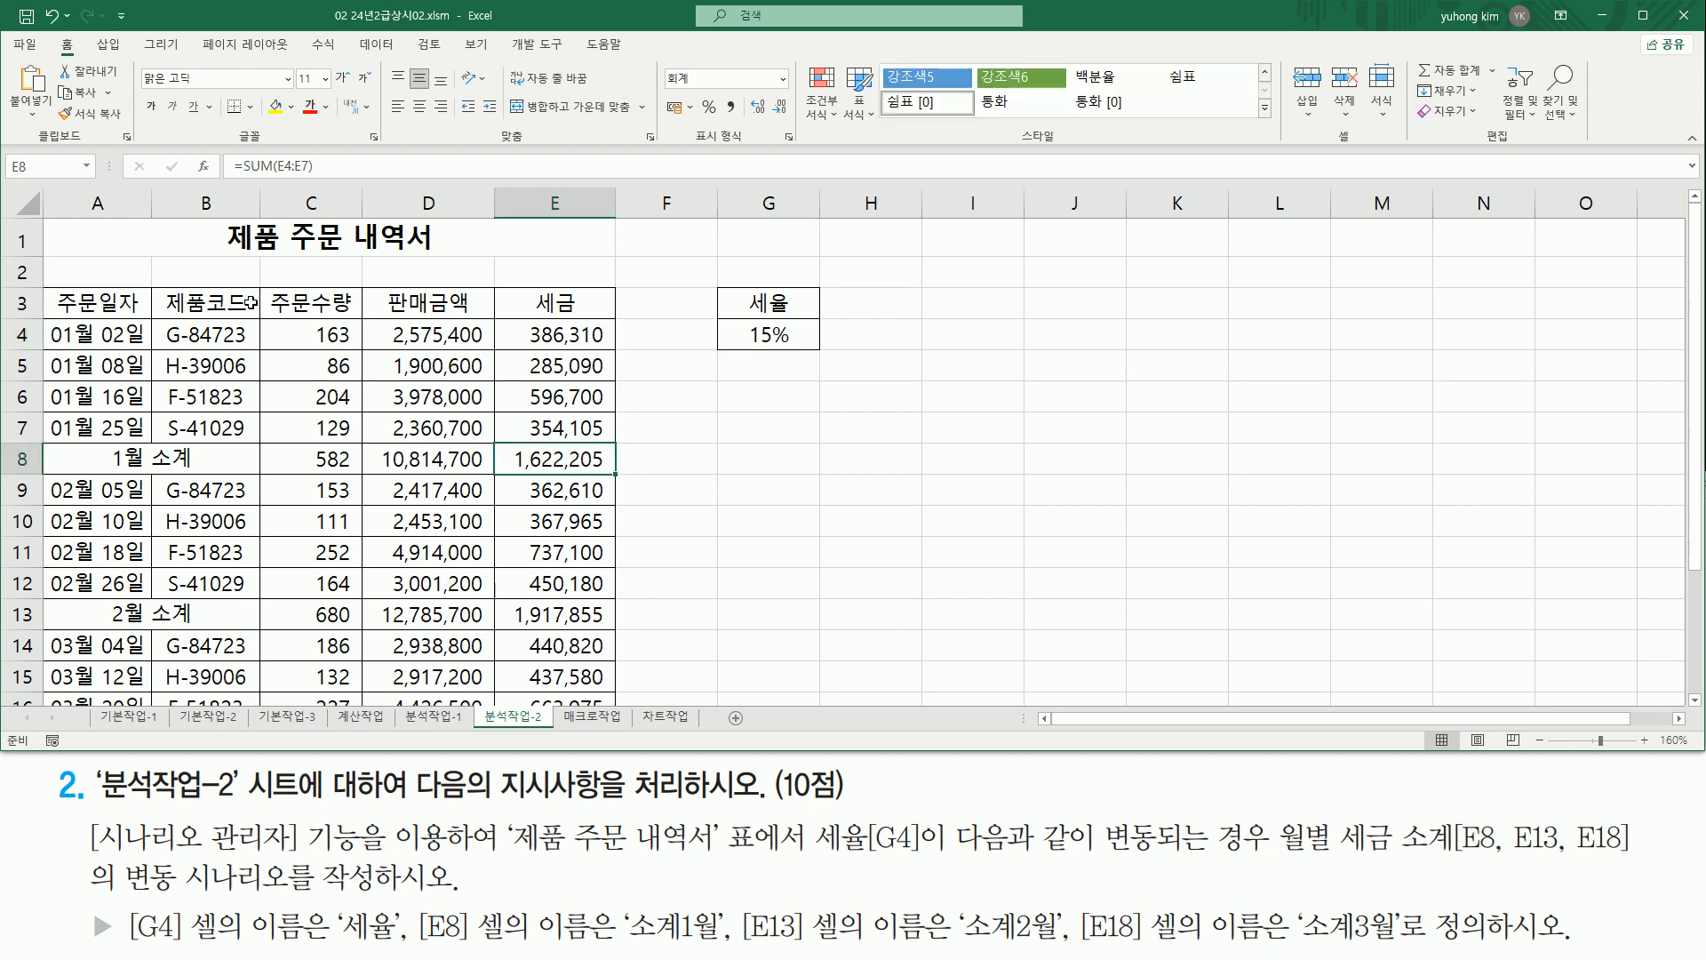
pyautogui.click(68, 166)
pyautogui.write('ㅅㅗ계1월')
pyautogui.press('Return')
pyautogui.press('Return')
# Define the name 소계2월 for the February tax subtotal in cell E13.
pyautogui.click(545, 614)
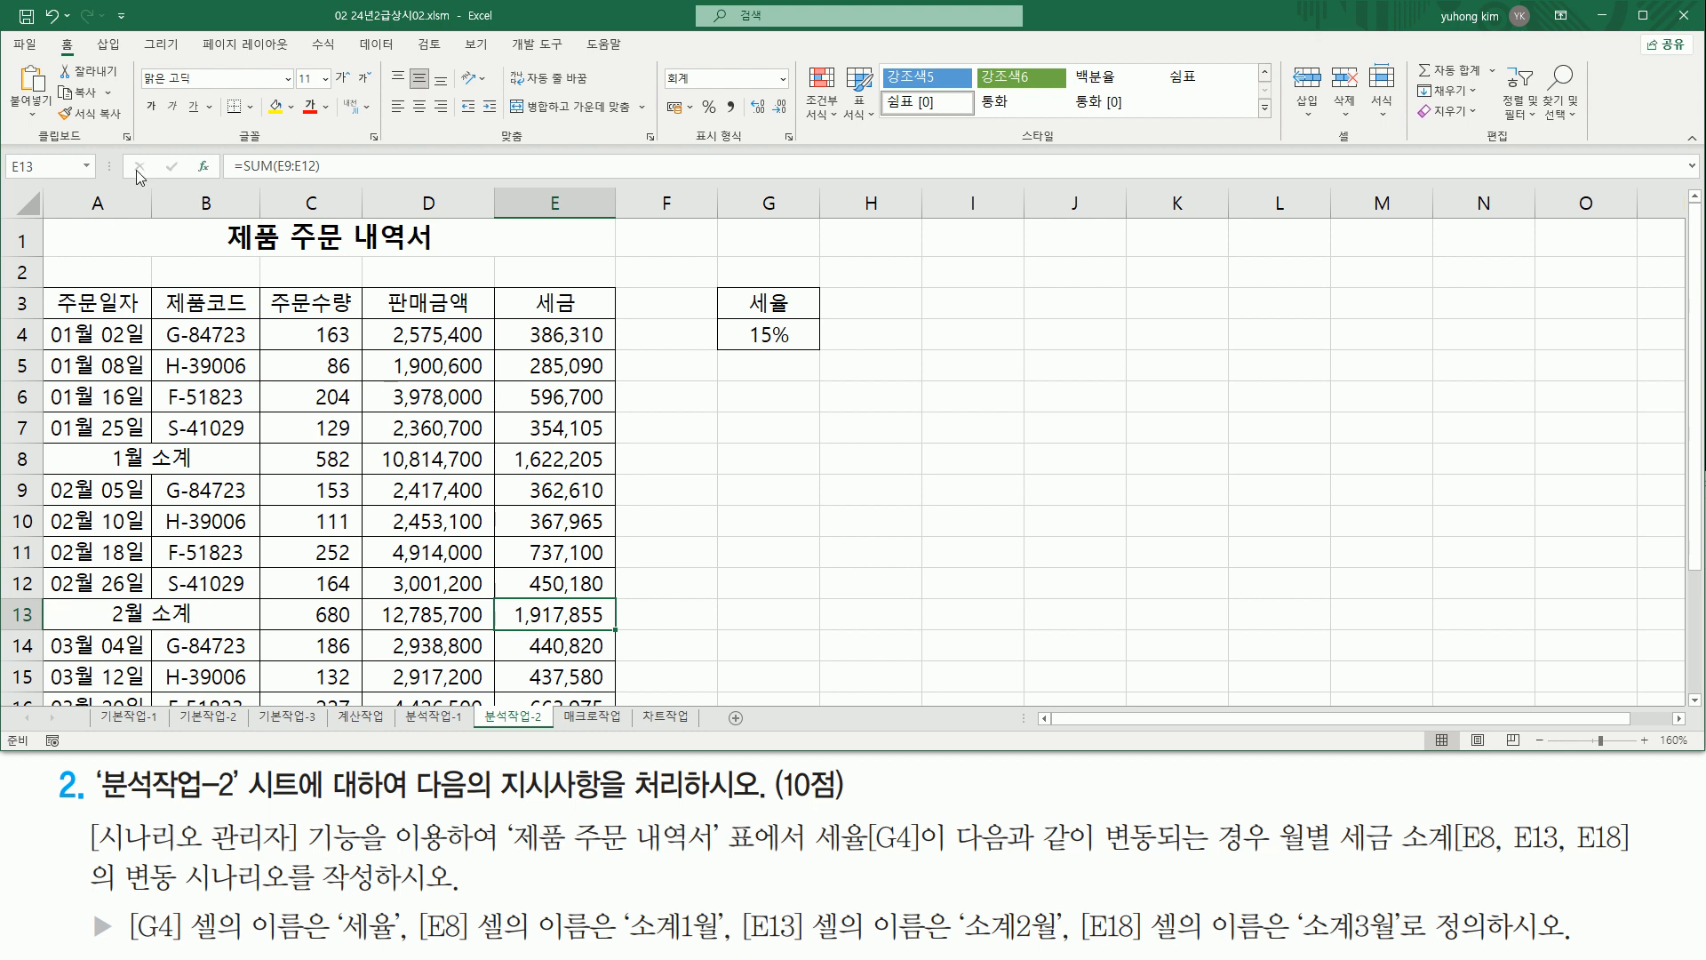
pyautogui.click(63, 170)
pyautogui.write('소계2월')
pyautogui.press('Return')
# Define the name 소계3월 for the March tax subtotal in cell E18.
pyautogui.scroll(-1, 294, 396)
pyautogui.click(576, 668)
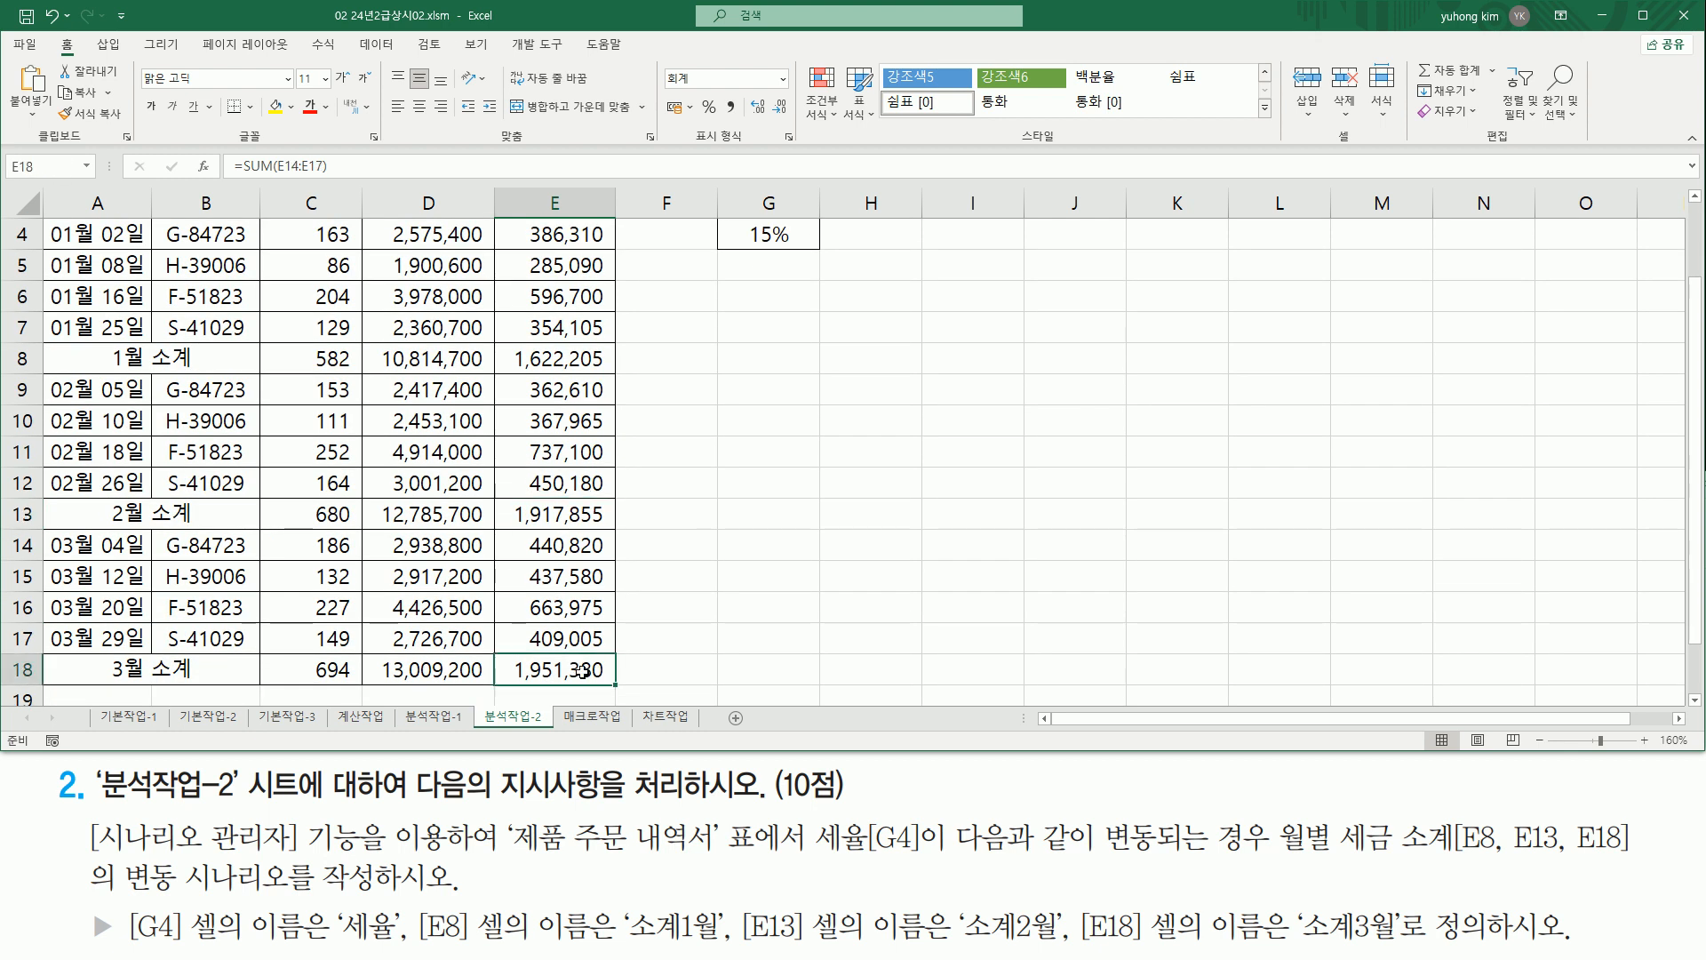
pyautogui.click(50, 165)
pyautogui.write('소계3월')
pyautogui.press('Return')
pyautogui.click(689, 597)
# Check the defined names of the tax rate cell G4 and the monthly tax subtotals in E8, E13 and E18.
pyautogui.scroll(1, 778, 517)
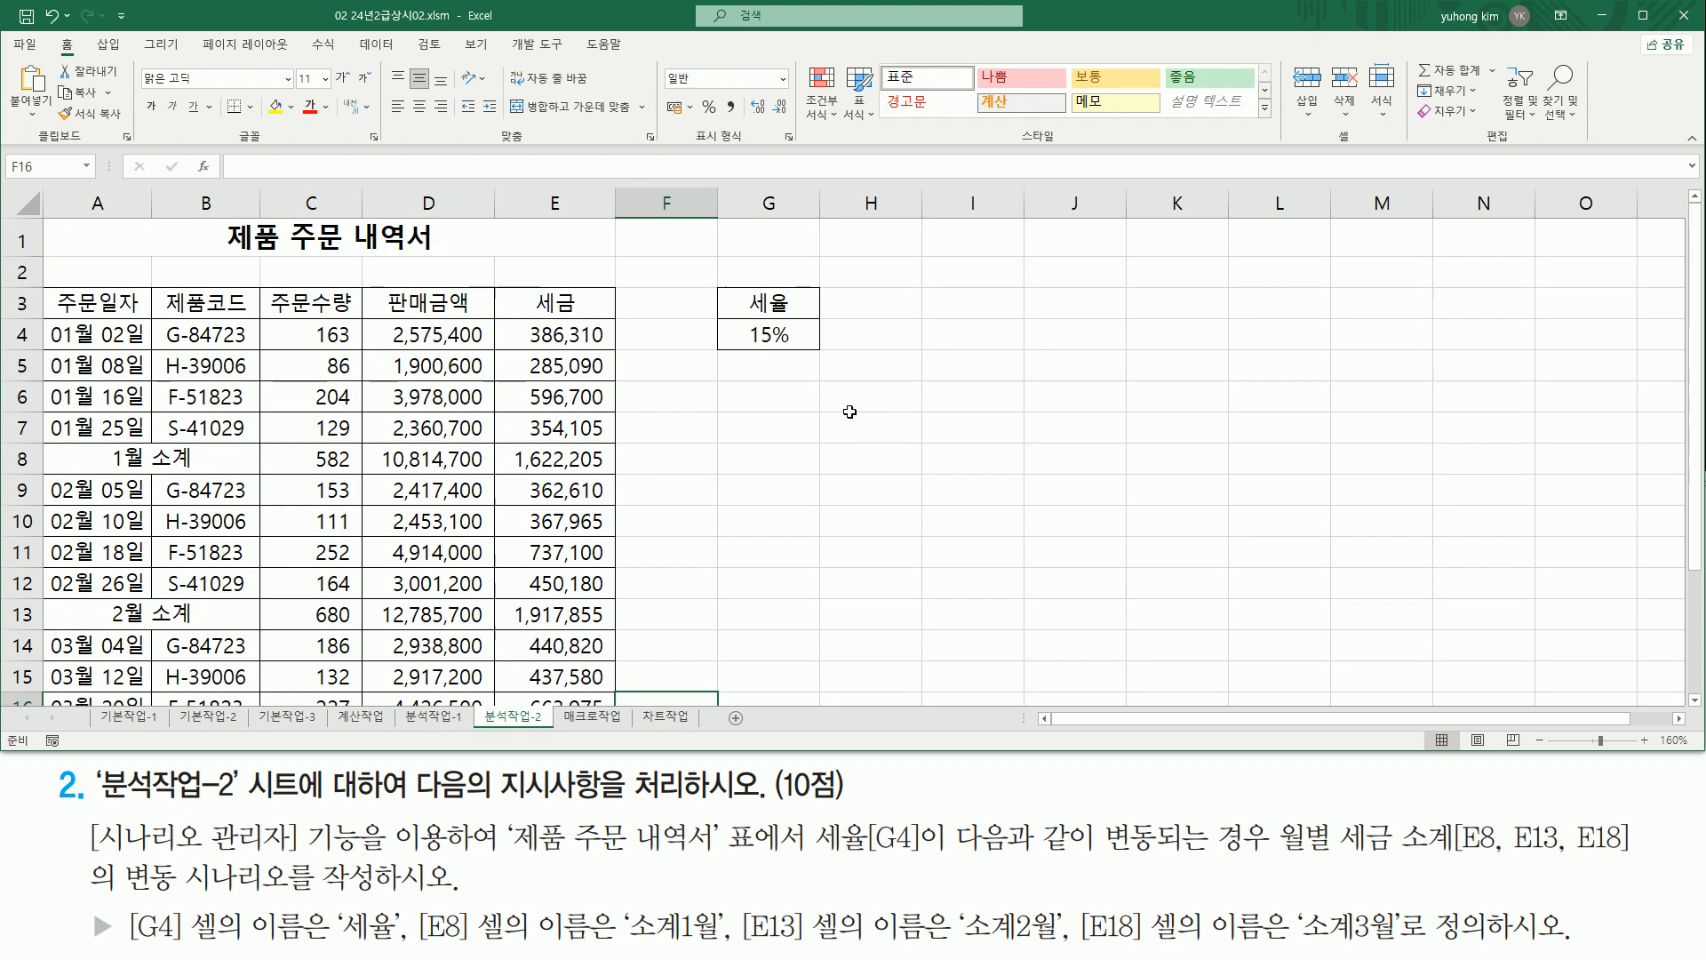
pyautogui.click(771, 339)
pyautogui.moveTo(735, 319); pyautogui.dragTo(796, 354)
pyautogui.moveTo(4, 178); pyautogui.dragTo(54, 179)
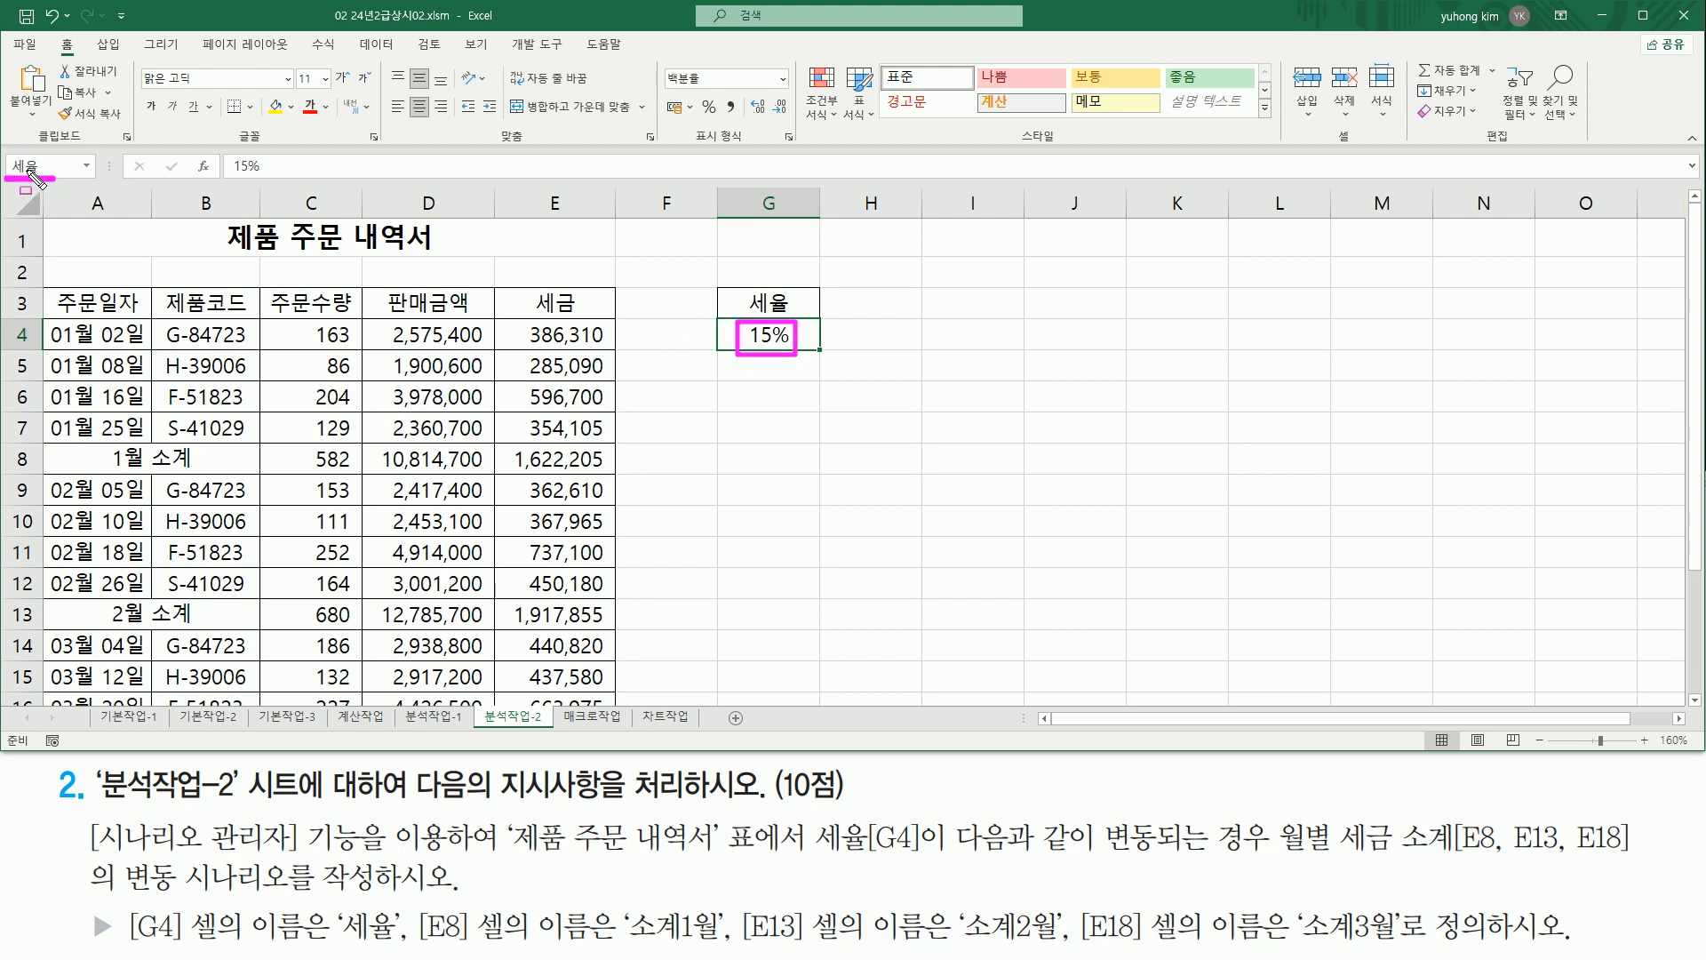
pyautogui.press('Escape')
pyautogui.click(527, 453)
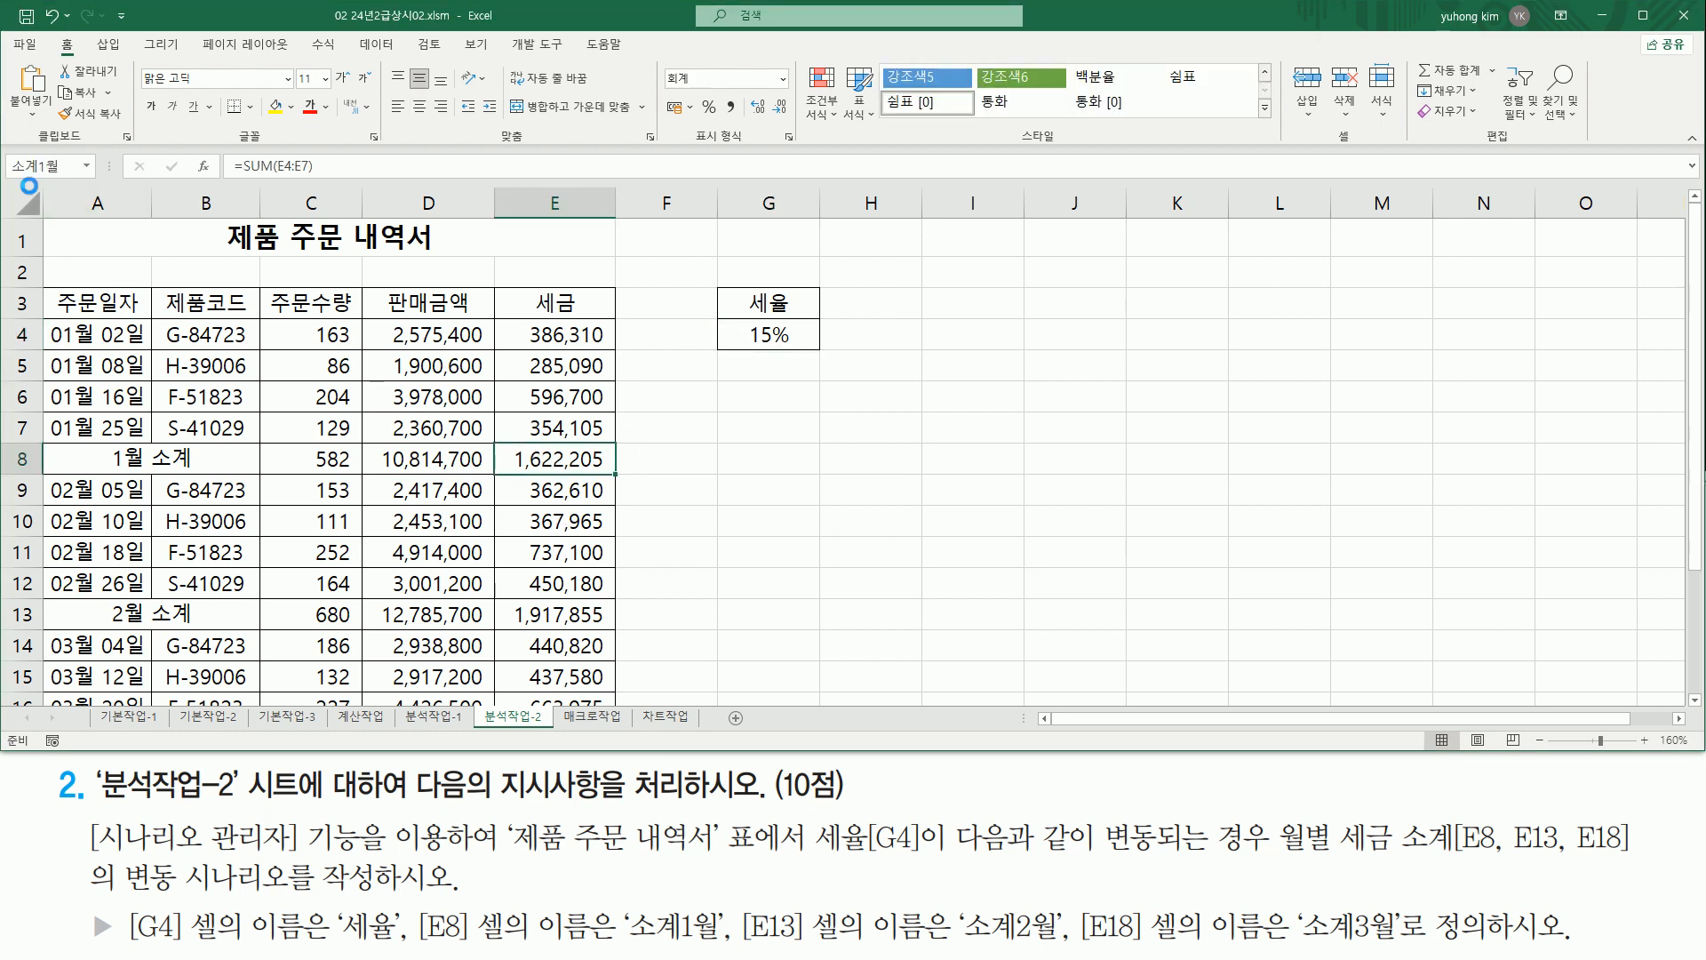
pyautogui.moveTo(7, 178); pyautogui.dragTo(27, 179)
pyautogui.press('Escape')
pyautogui.click(527, 613)
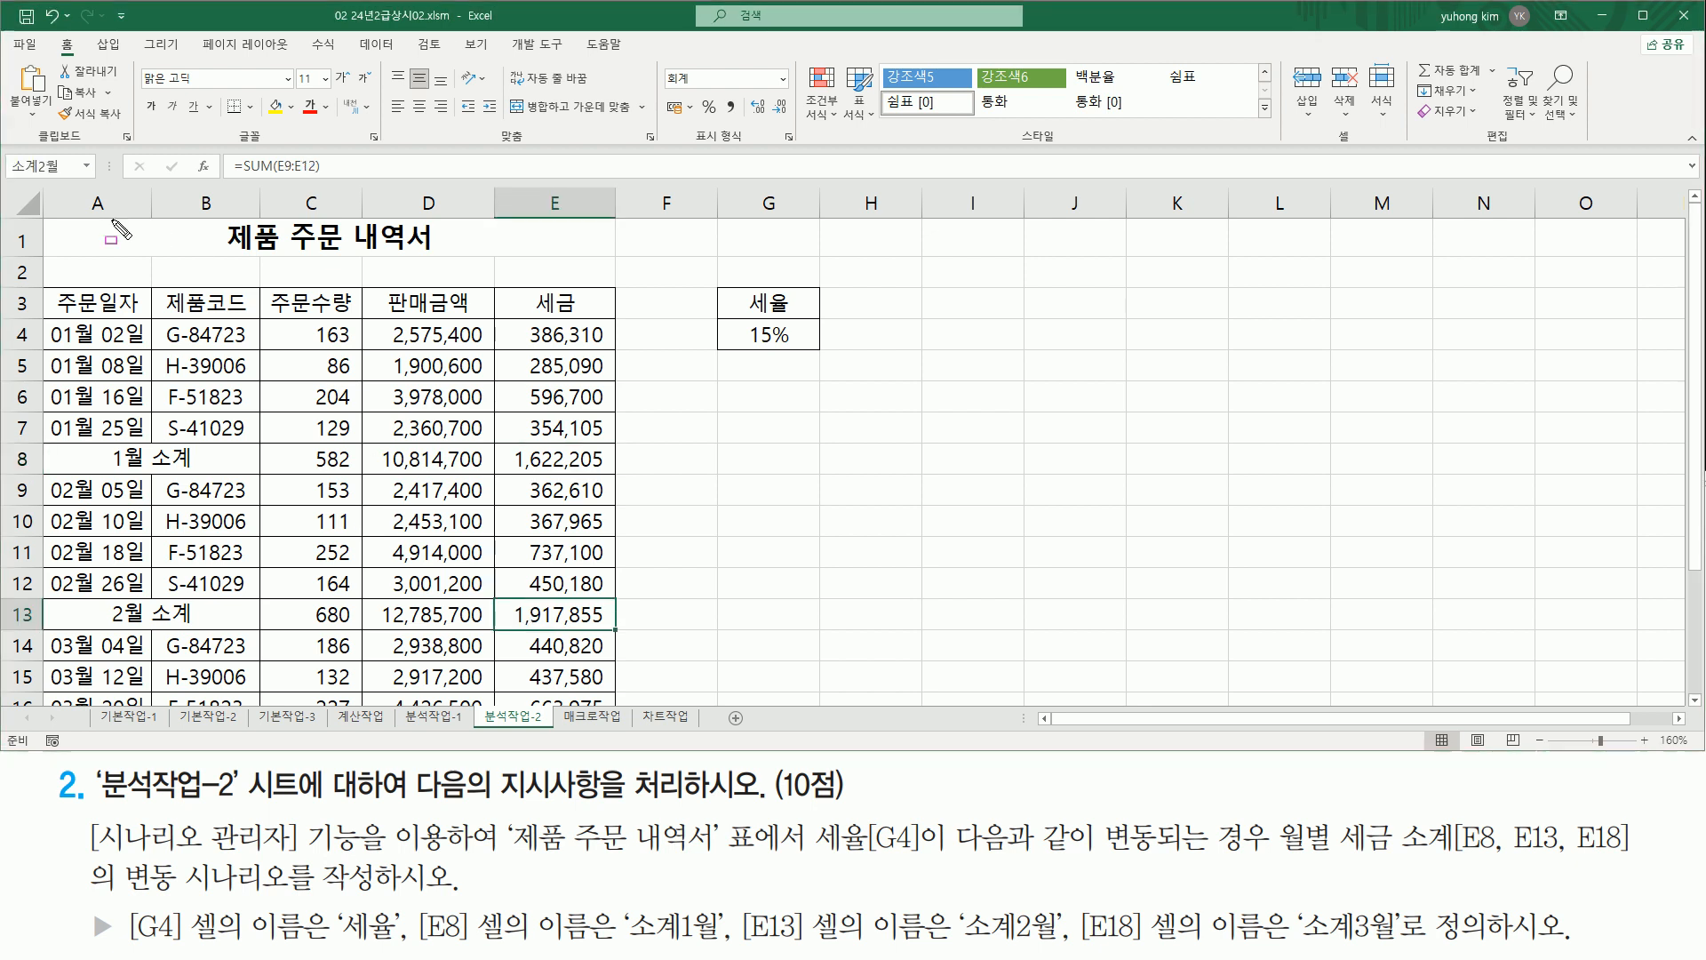
pyautogui.moveTo(12, 178); pyautogui.dragTo(74, 178)
pyautogui.press('Escape')
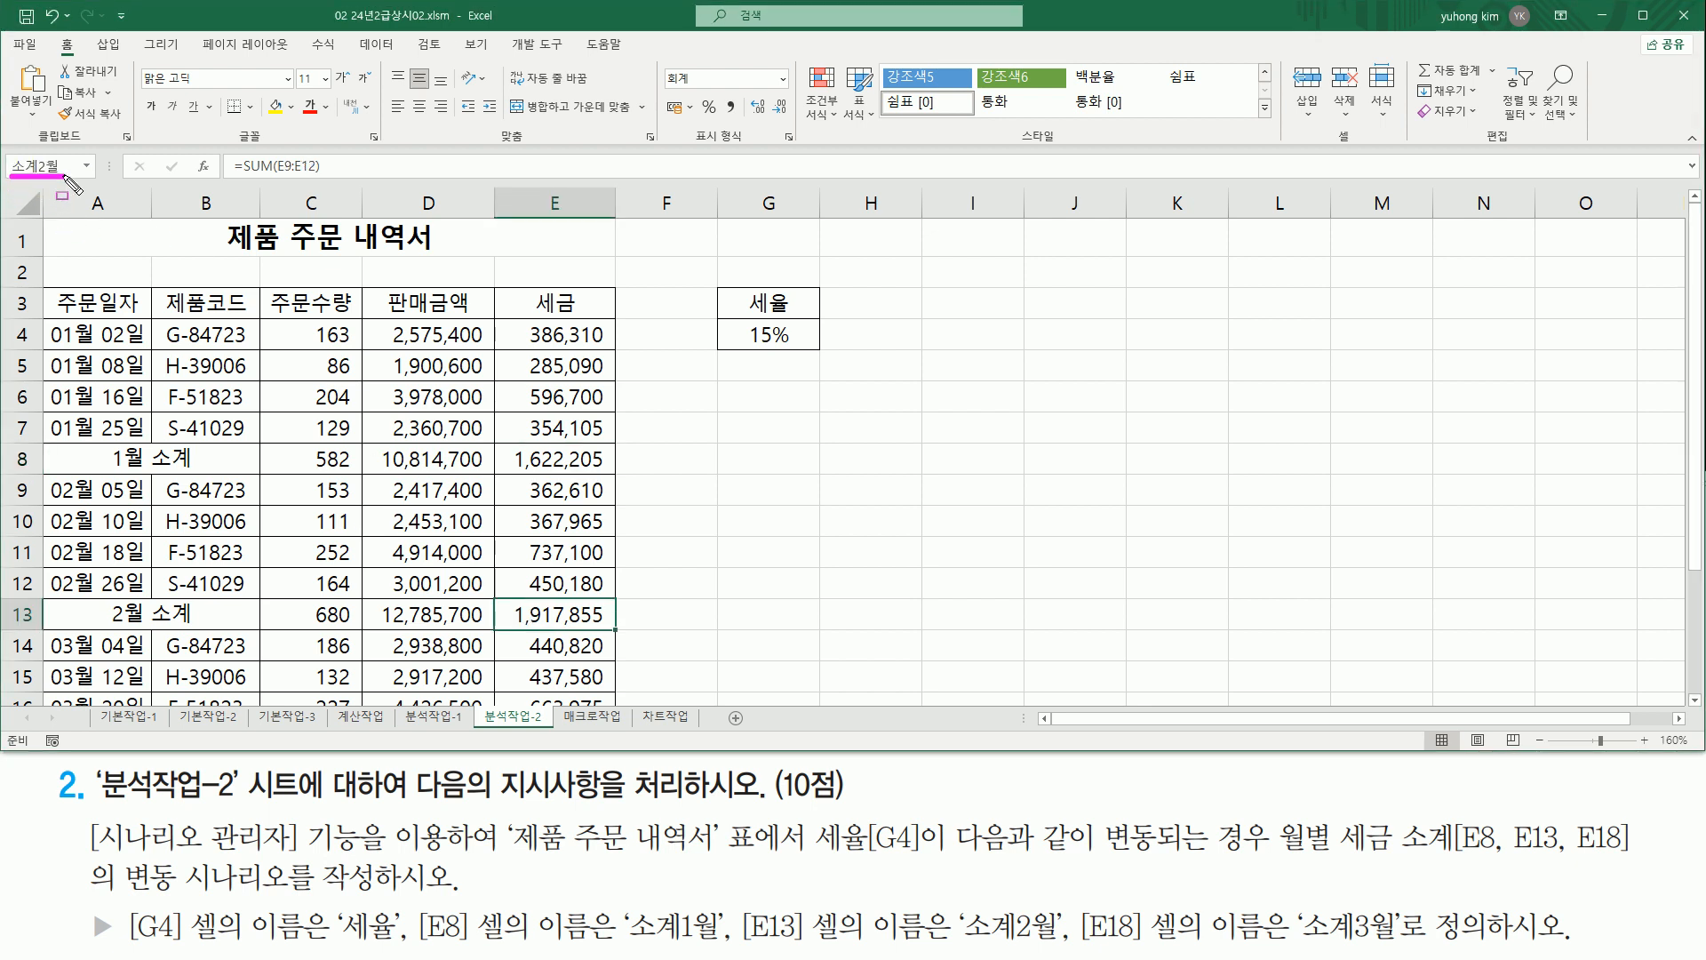
pyautogui.scroll(-1, 787, 532)
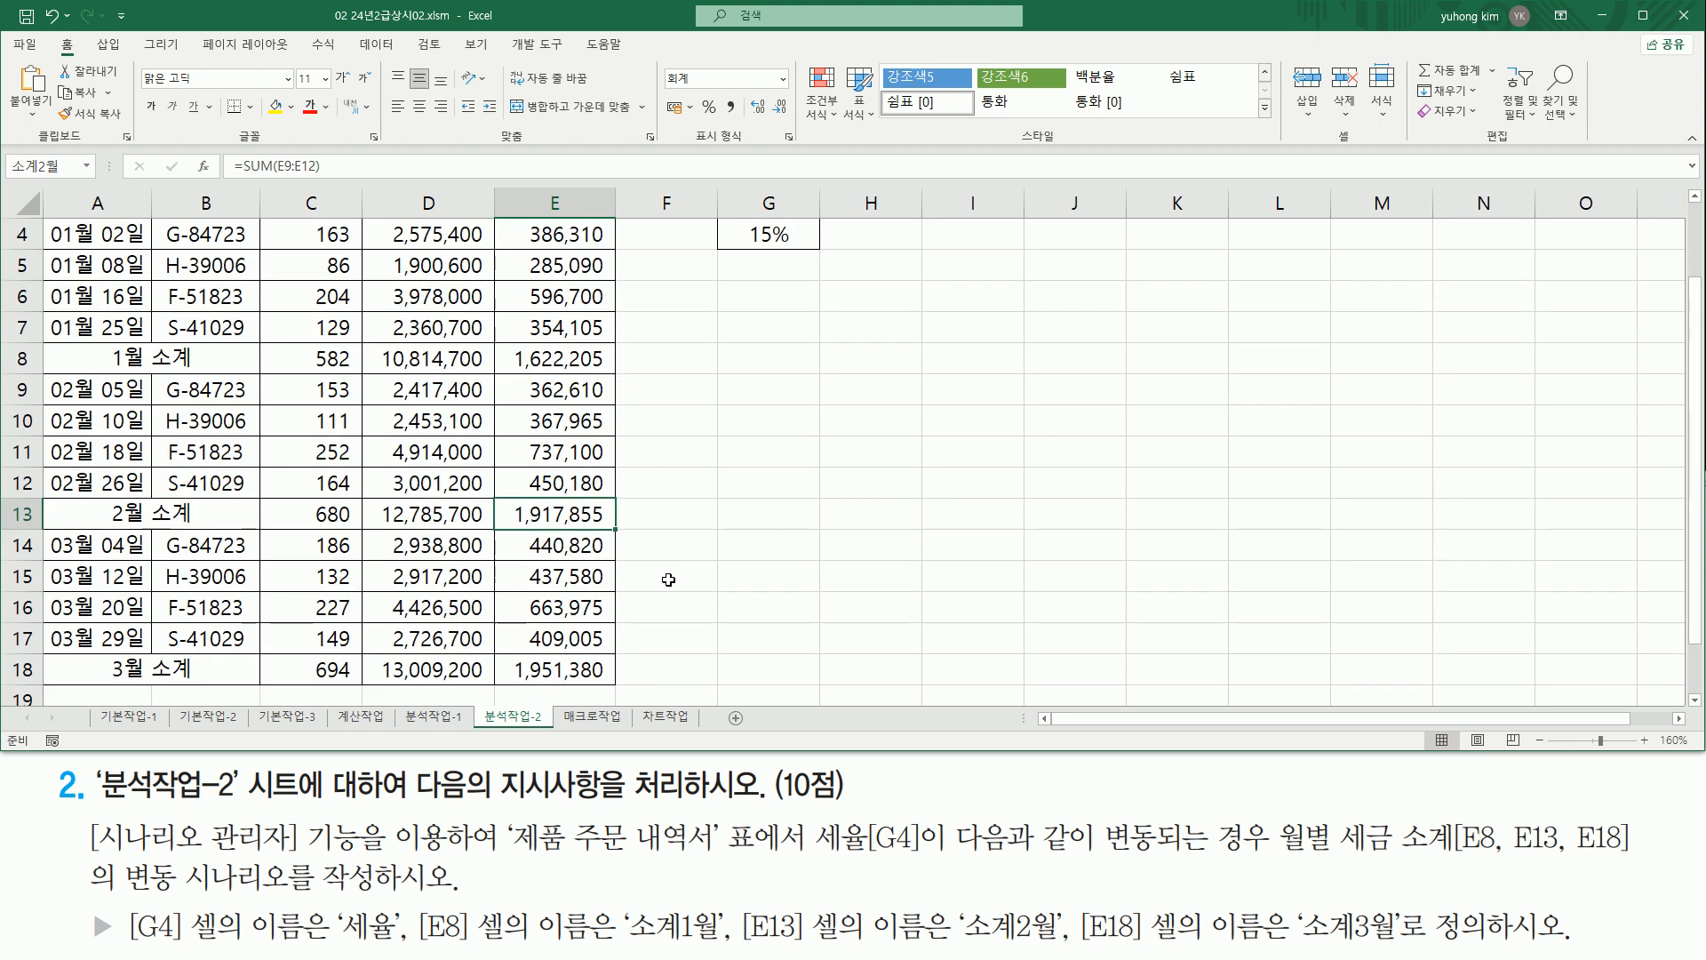
pyautogui.click(544, 672)
pyautogui.moveTo(6, 177); pyautogui.dragTo(65, 177)
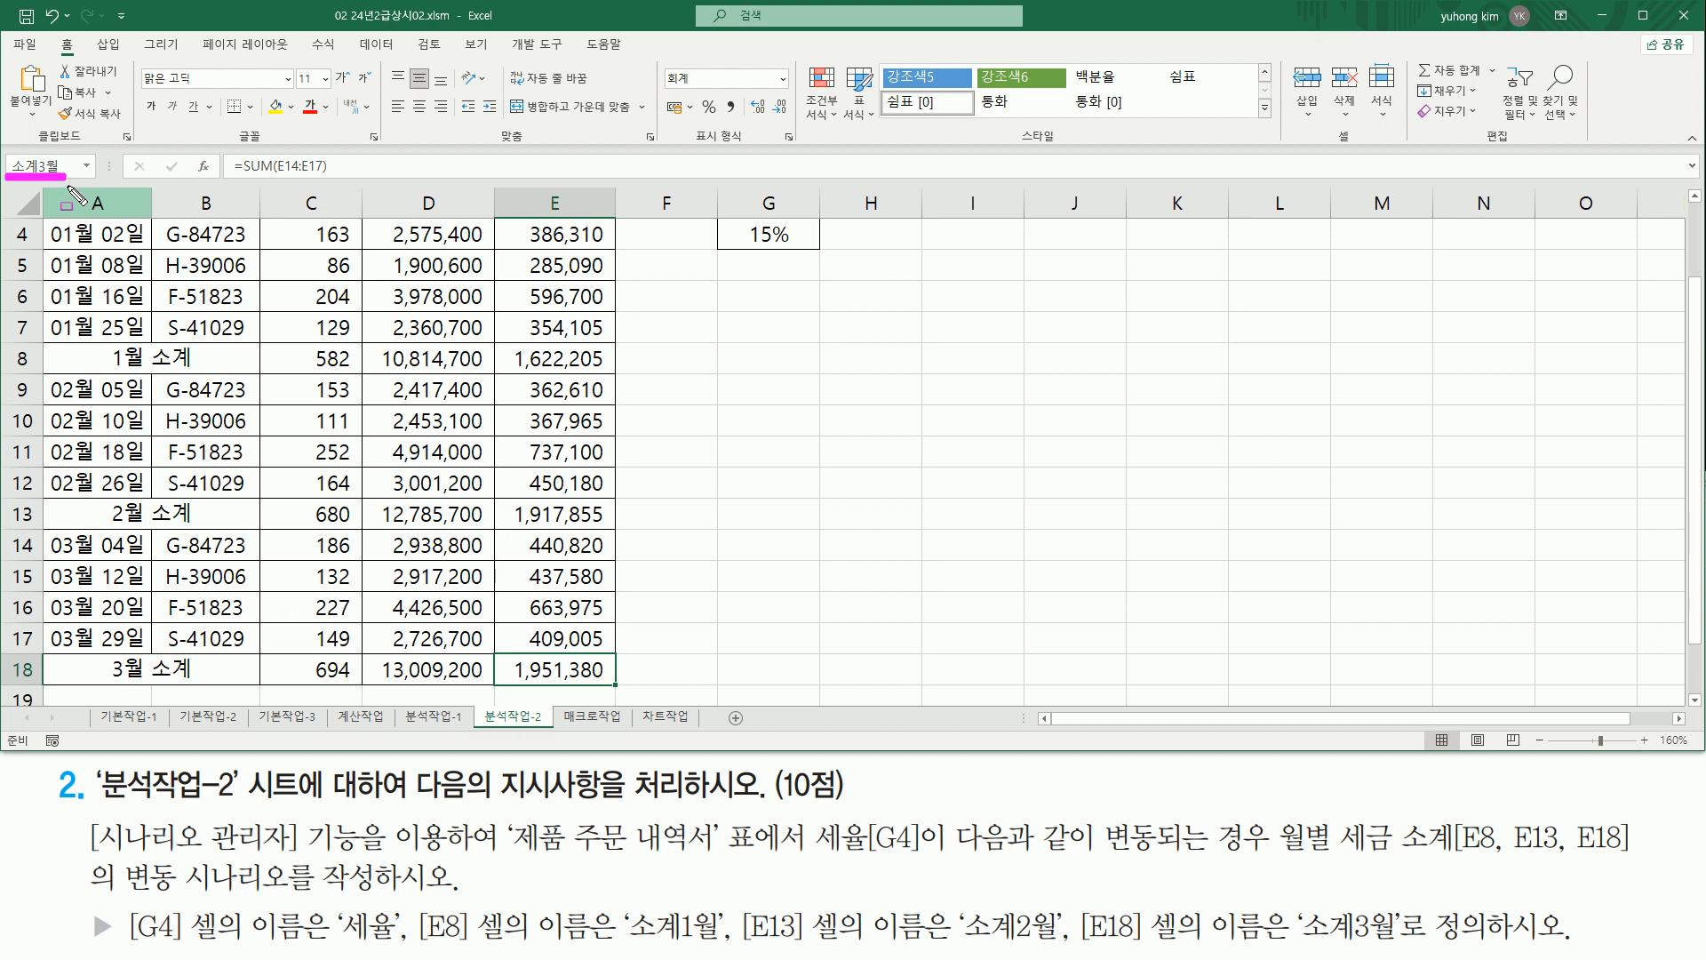
pyautogui.press('Escape')
pyautogui.click(769, 355)
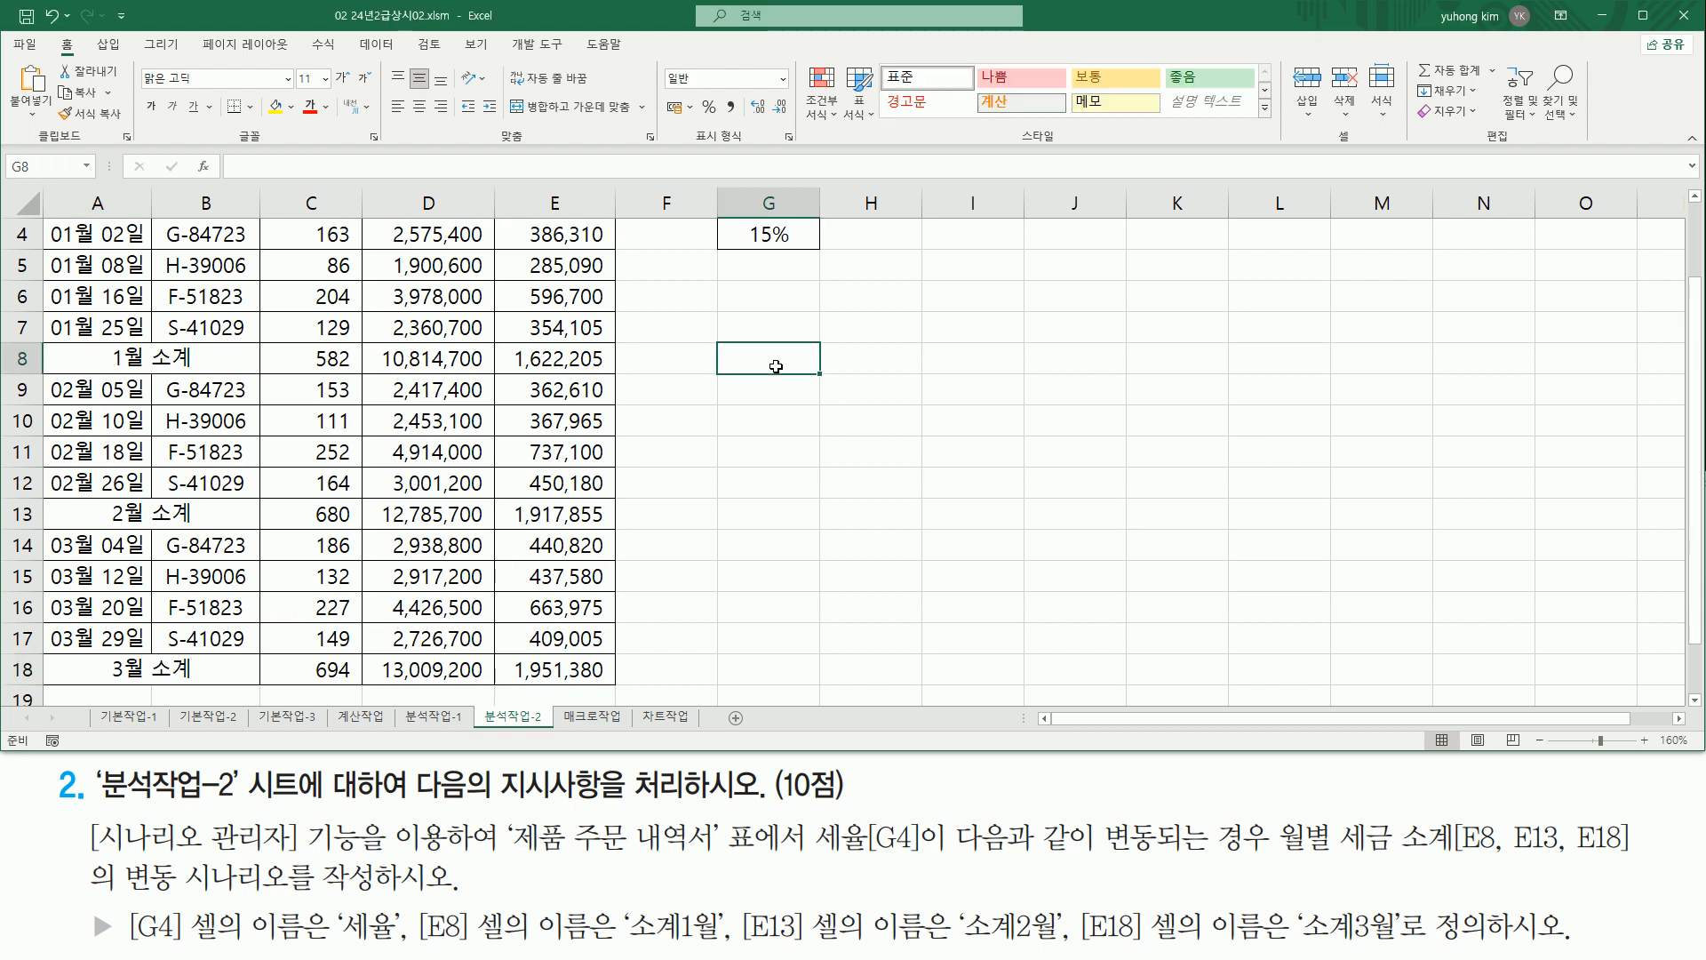
# Open the 소계1월 entry for editing in the Name Manager, check its name and reference, and accept it as it is.
pyautogui.scroll(1, 780, 378)
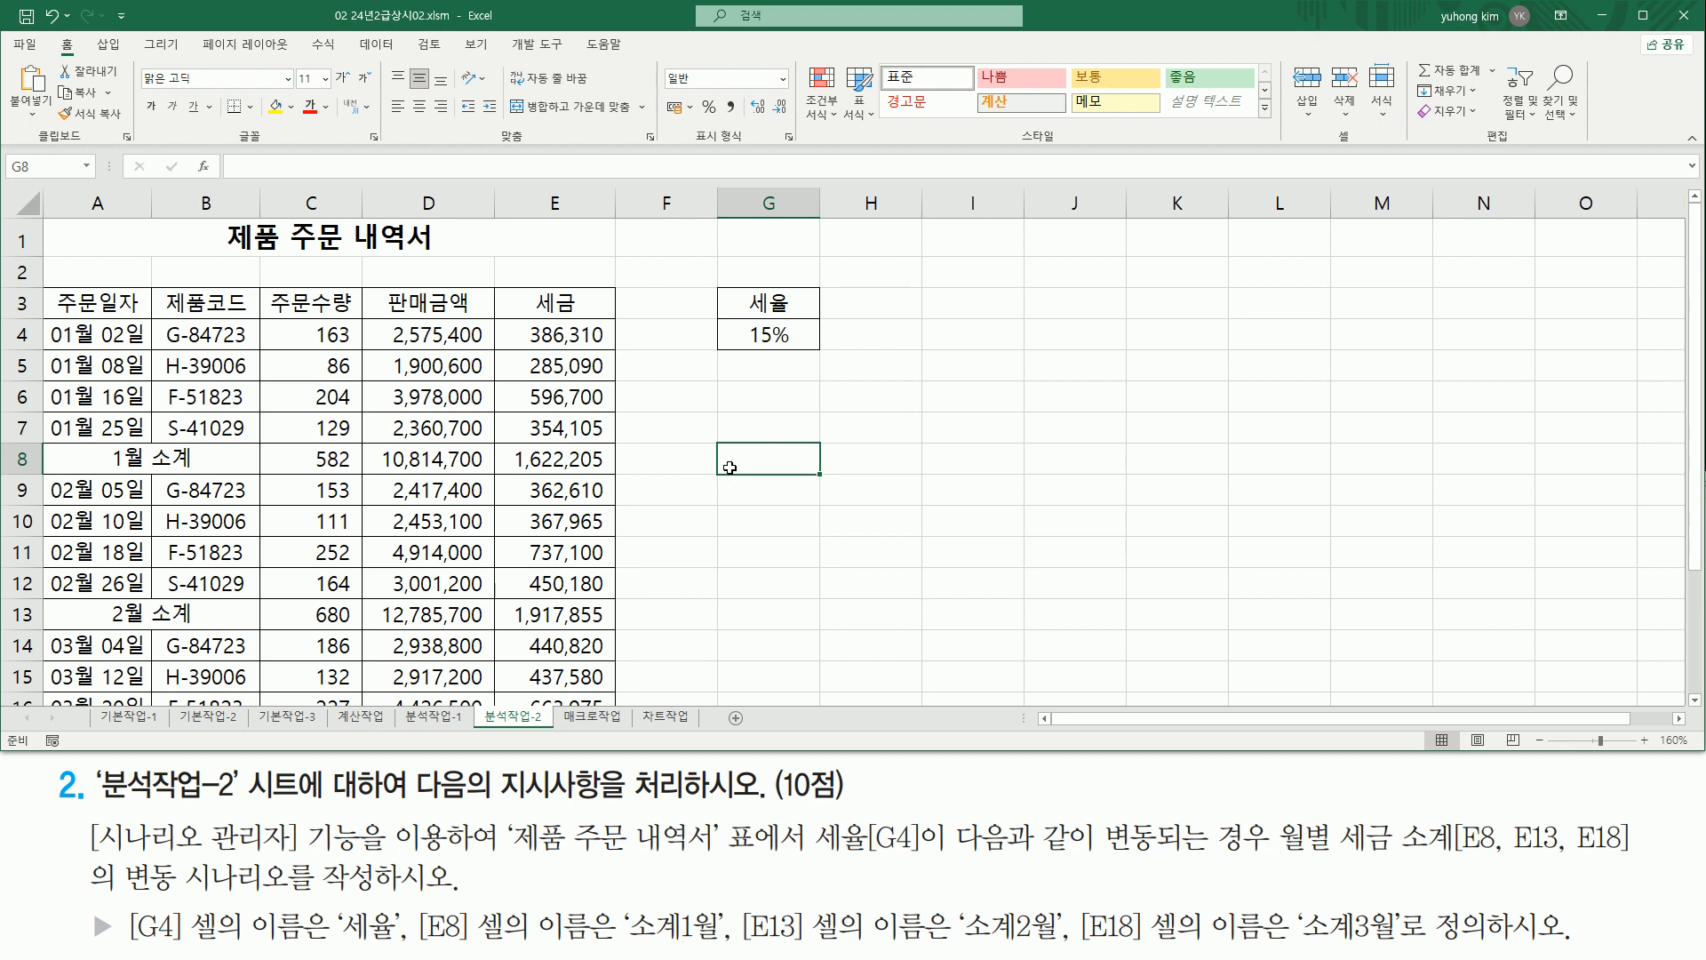
pyautogui.click(313, 44)
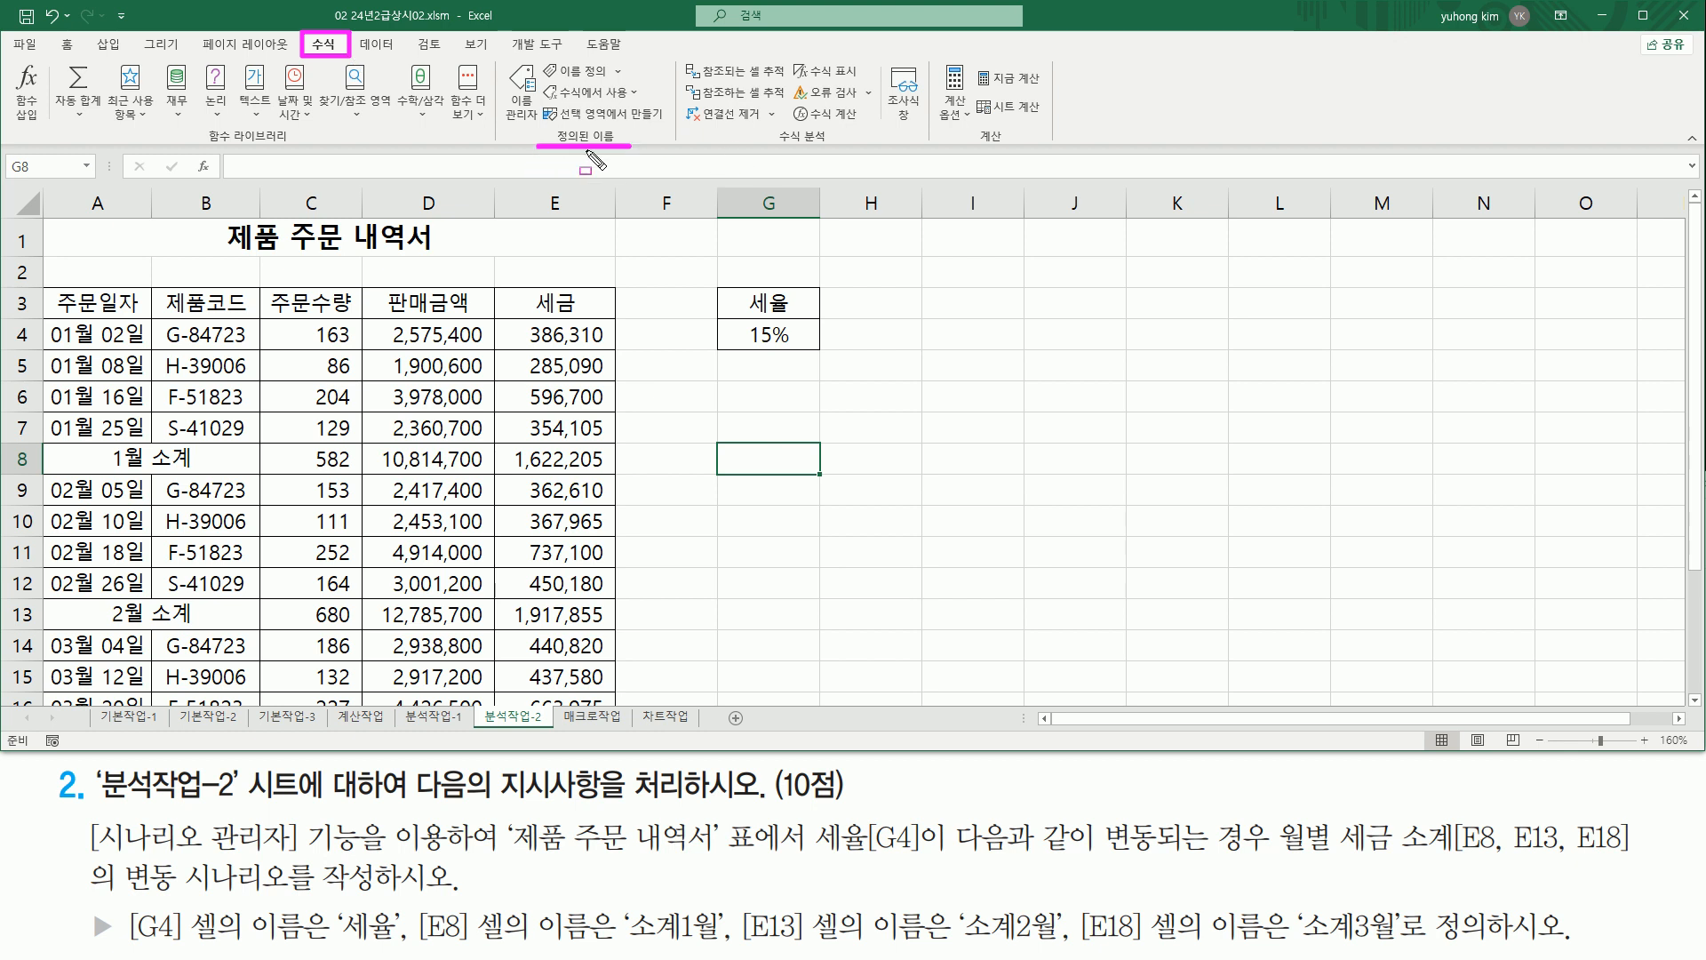
pyautogui.click(525, 122)
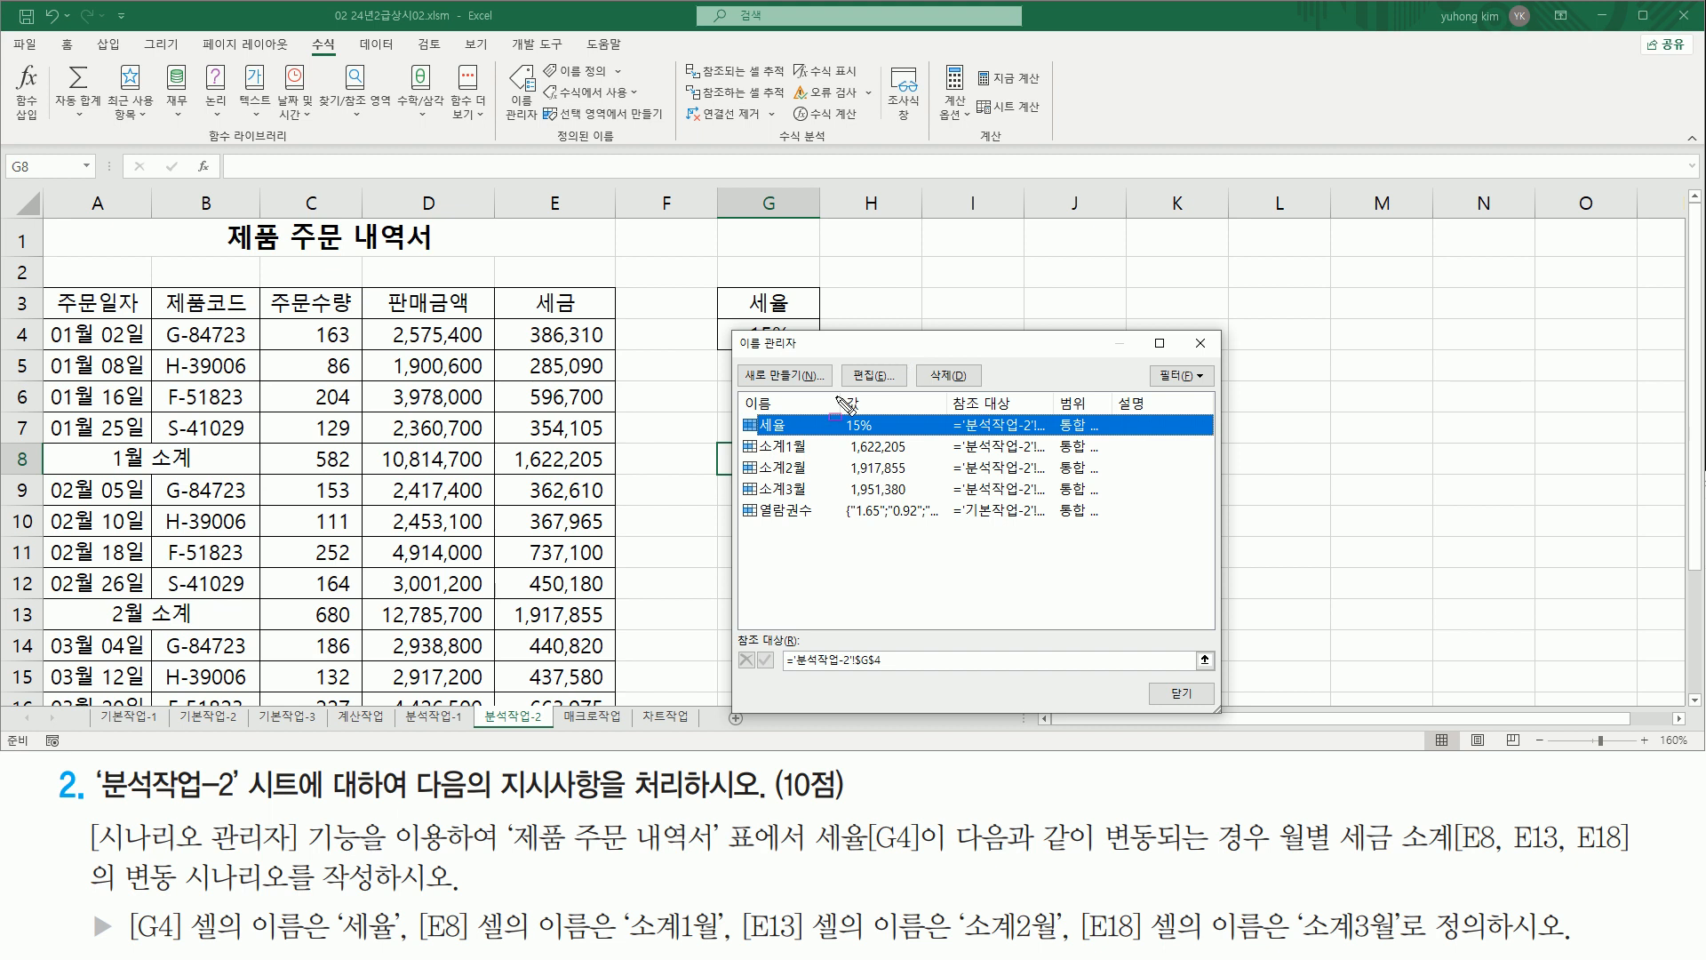
pyautogui.moveTo(737, 406)
pyautogui.mouseDown()
pyautogui.moveTo(790, 501)
pyautogui.moveTo(822, 502)
pyautogui.mouseUp()
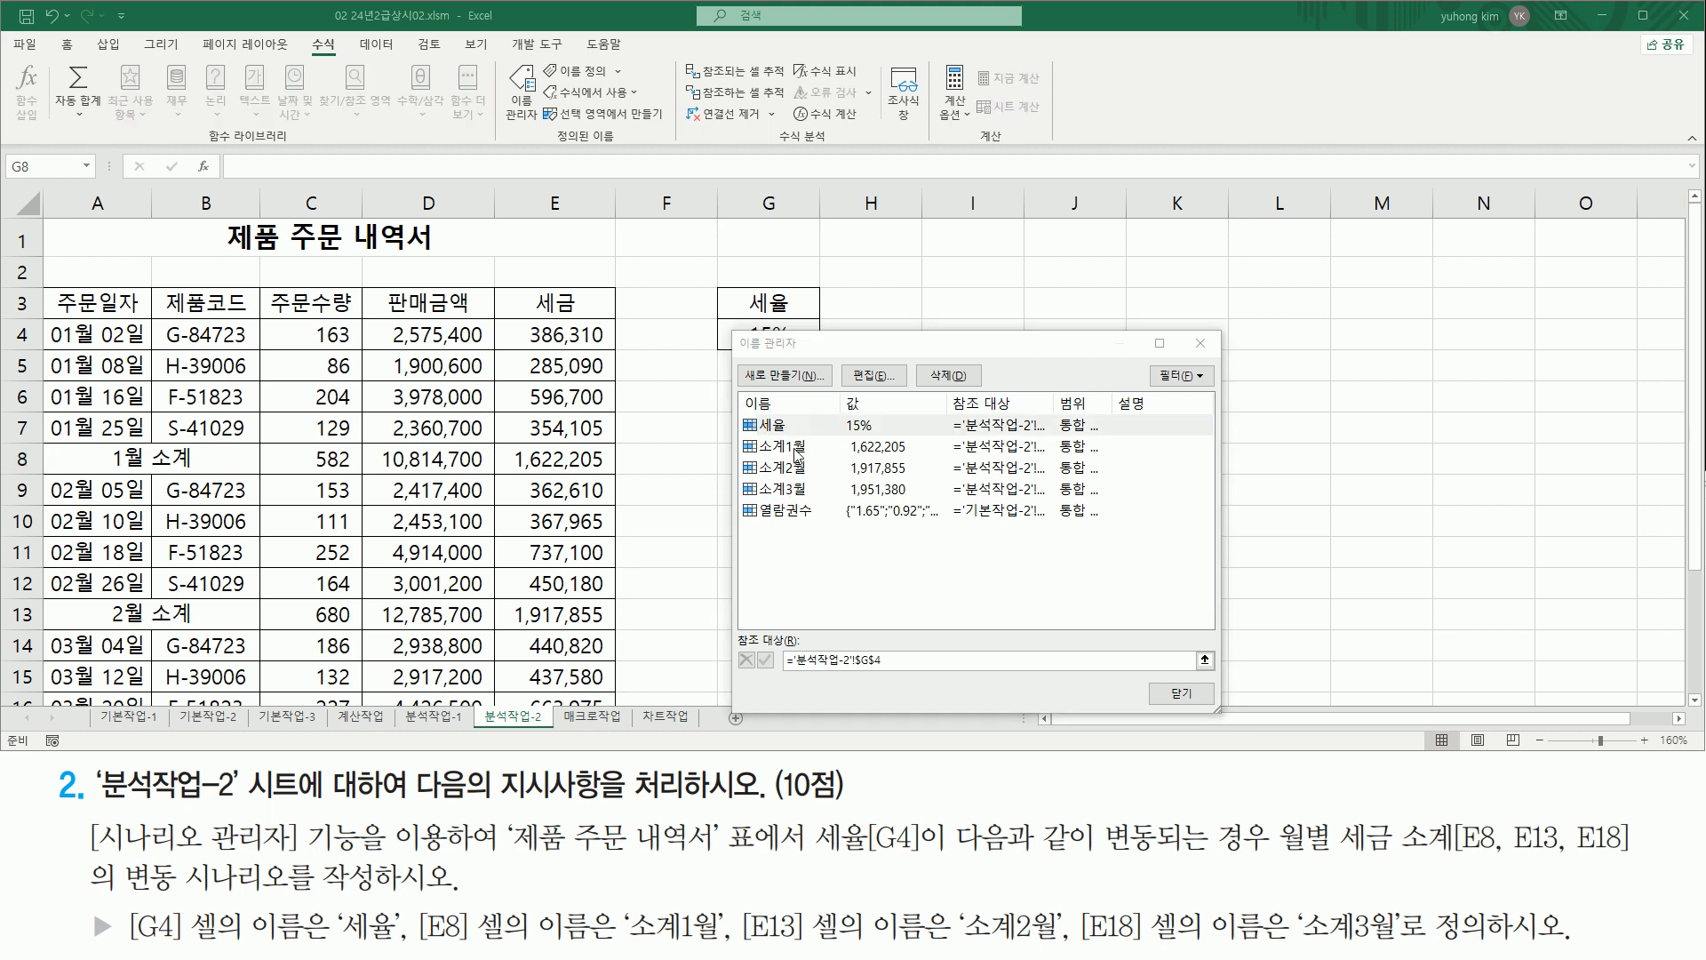
pyautogui.click(794, 450)
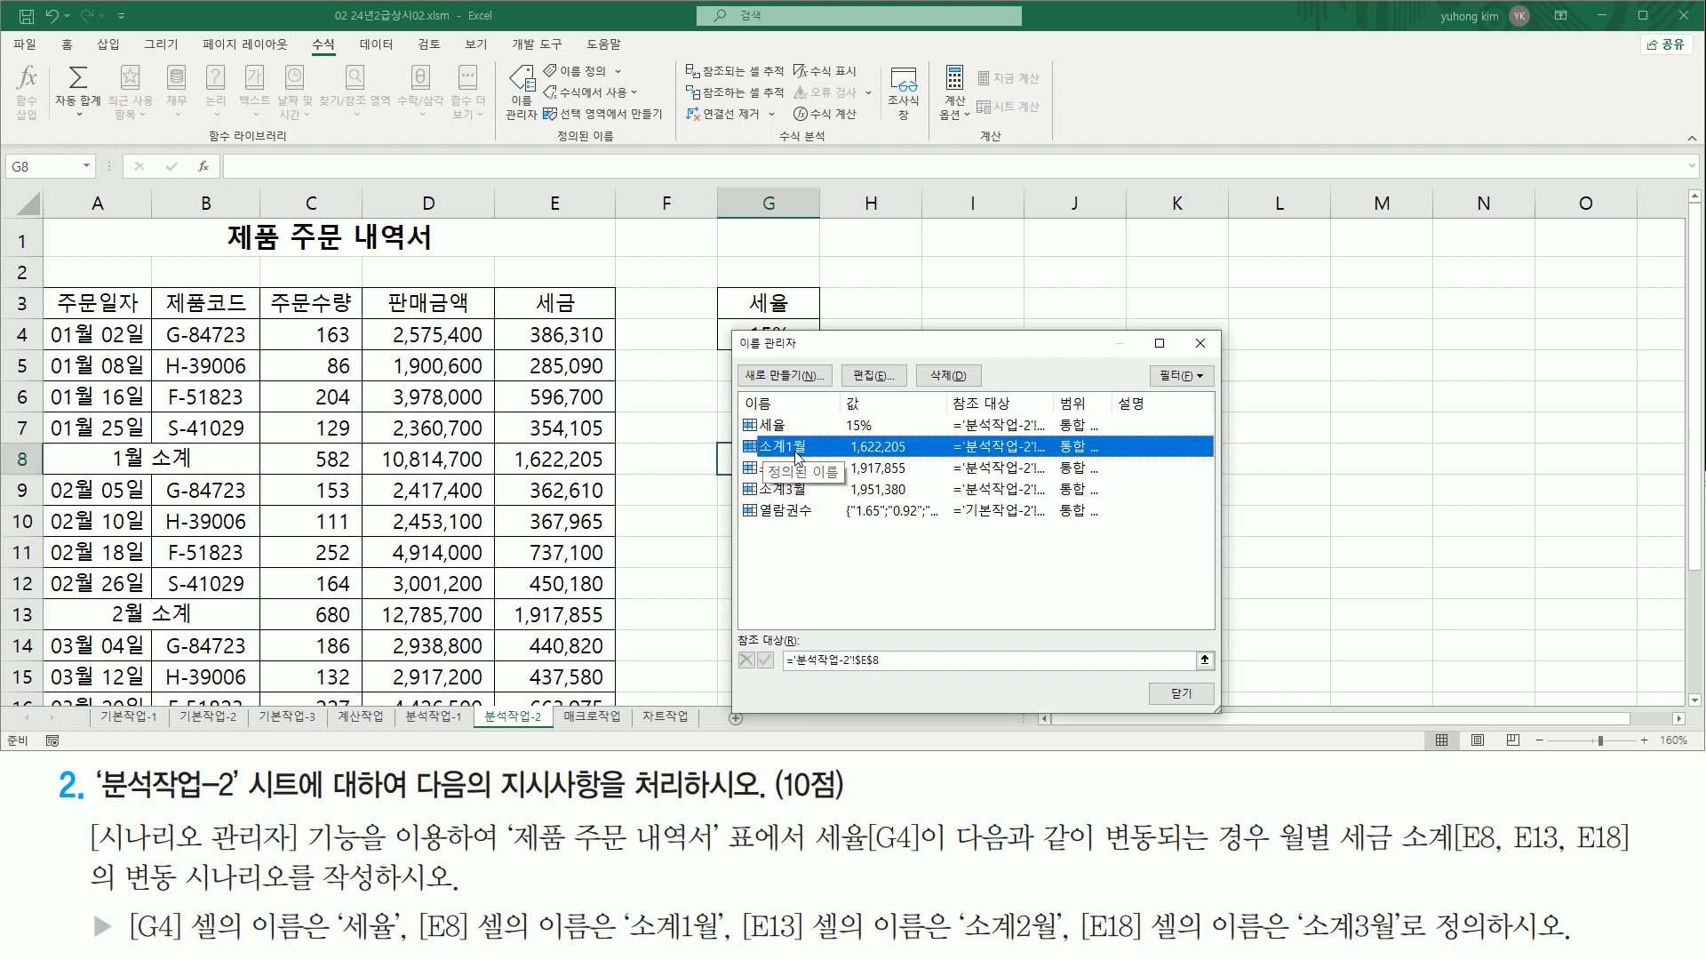
pyautogui.press('Escape')
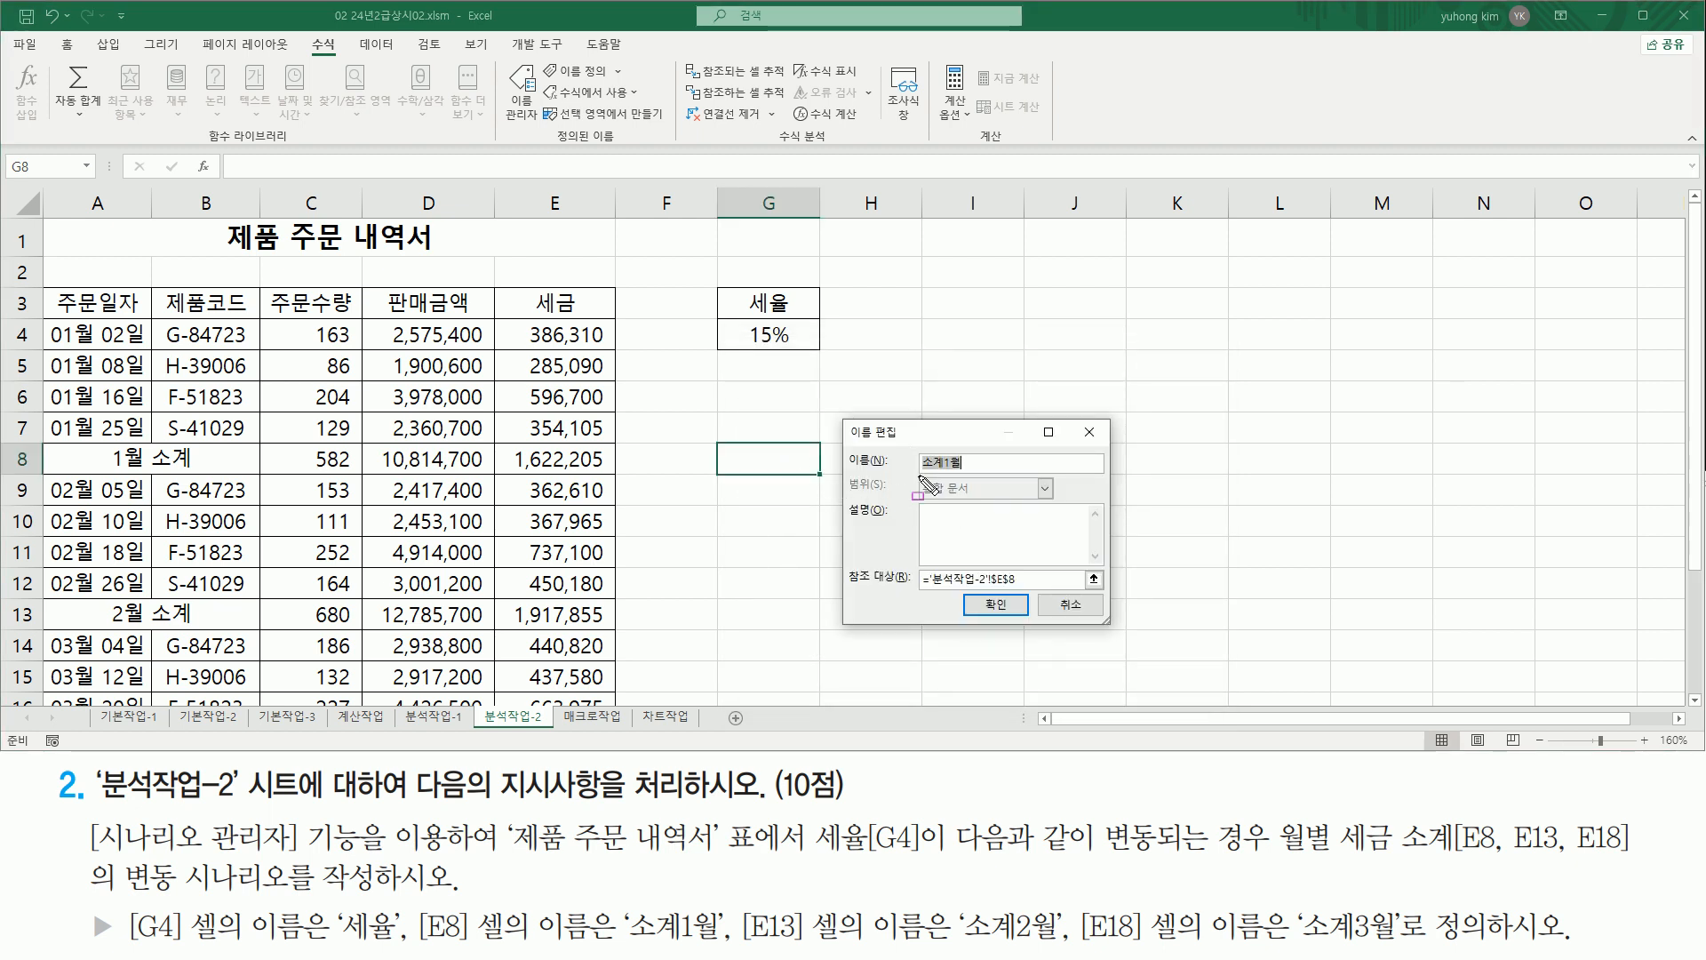
pyautogui.moveTo(918, 450); pyautogui.dragTo(973, 475)
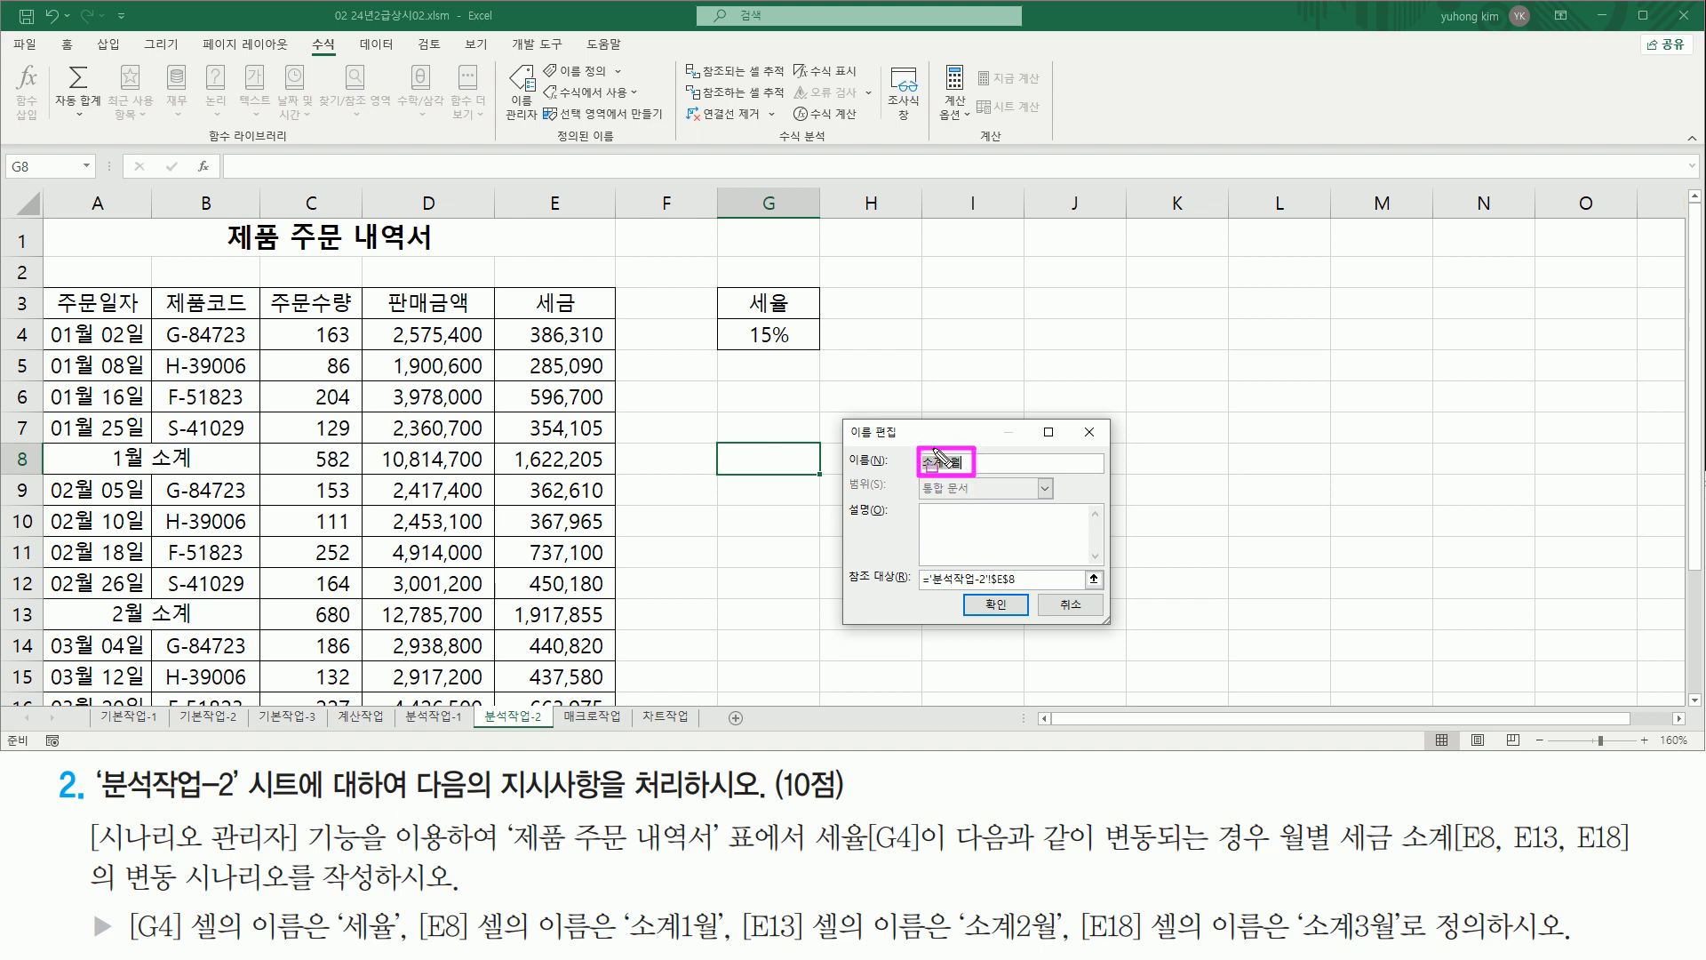
pyautogui.moveTo(974, 589); pyautogui.dragTo(1015, 618)
pyautogui.press('Escape')
pyautogui.click(1001, 608)
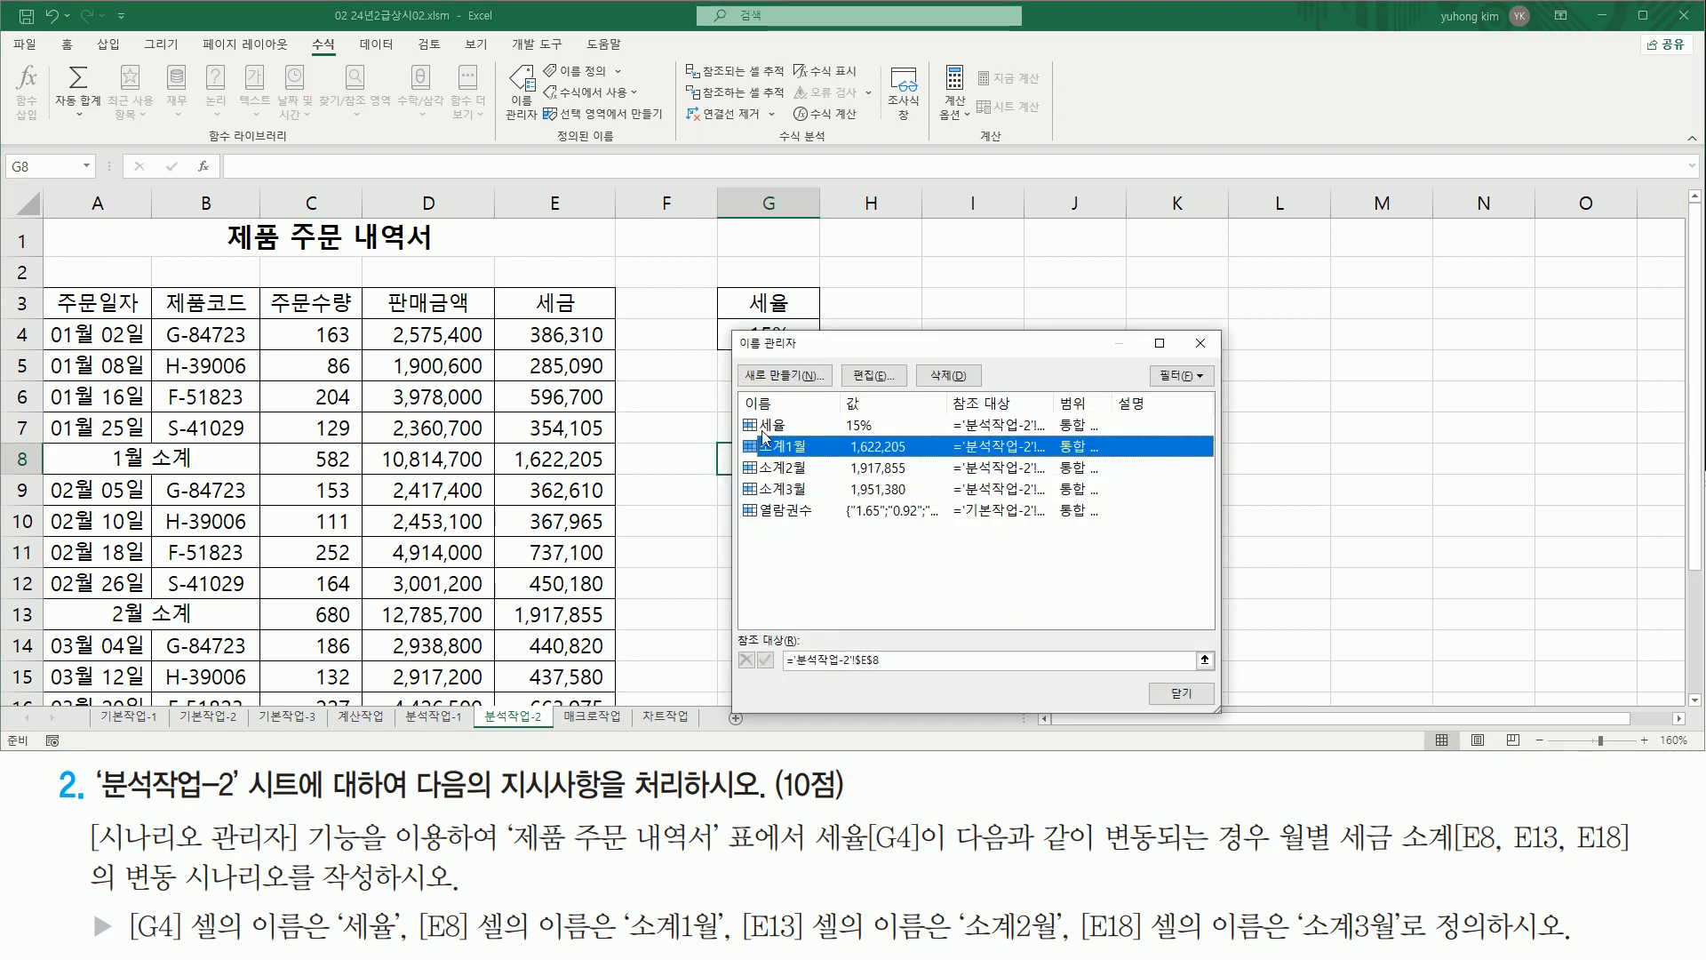
# Review the tax rate and subtotal names listed in the Name Manager and close it.
pyautogui.moveTo(740, 408); pyautogui.dragTo(816, 503)
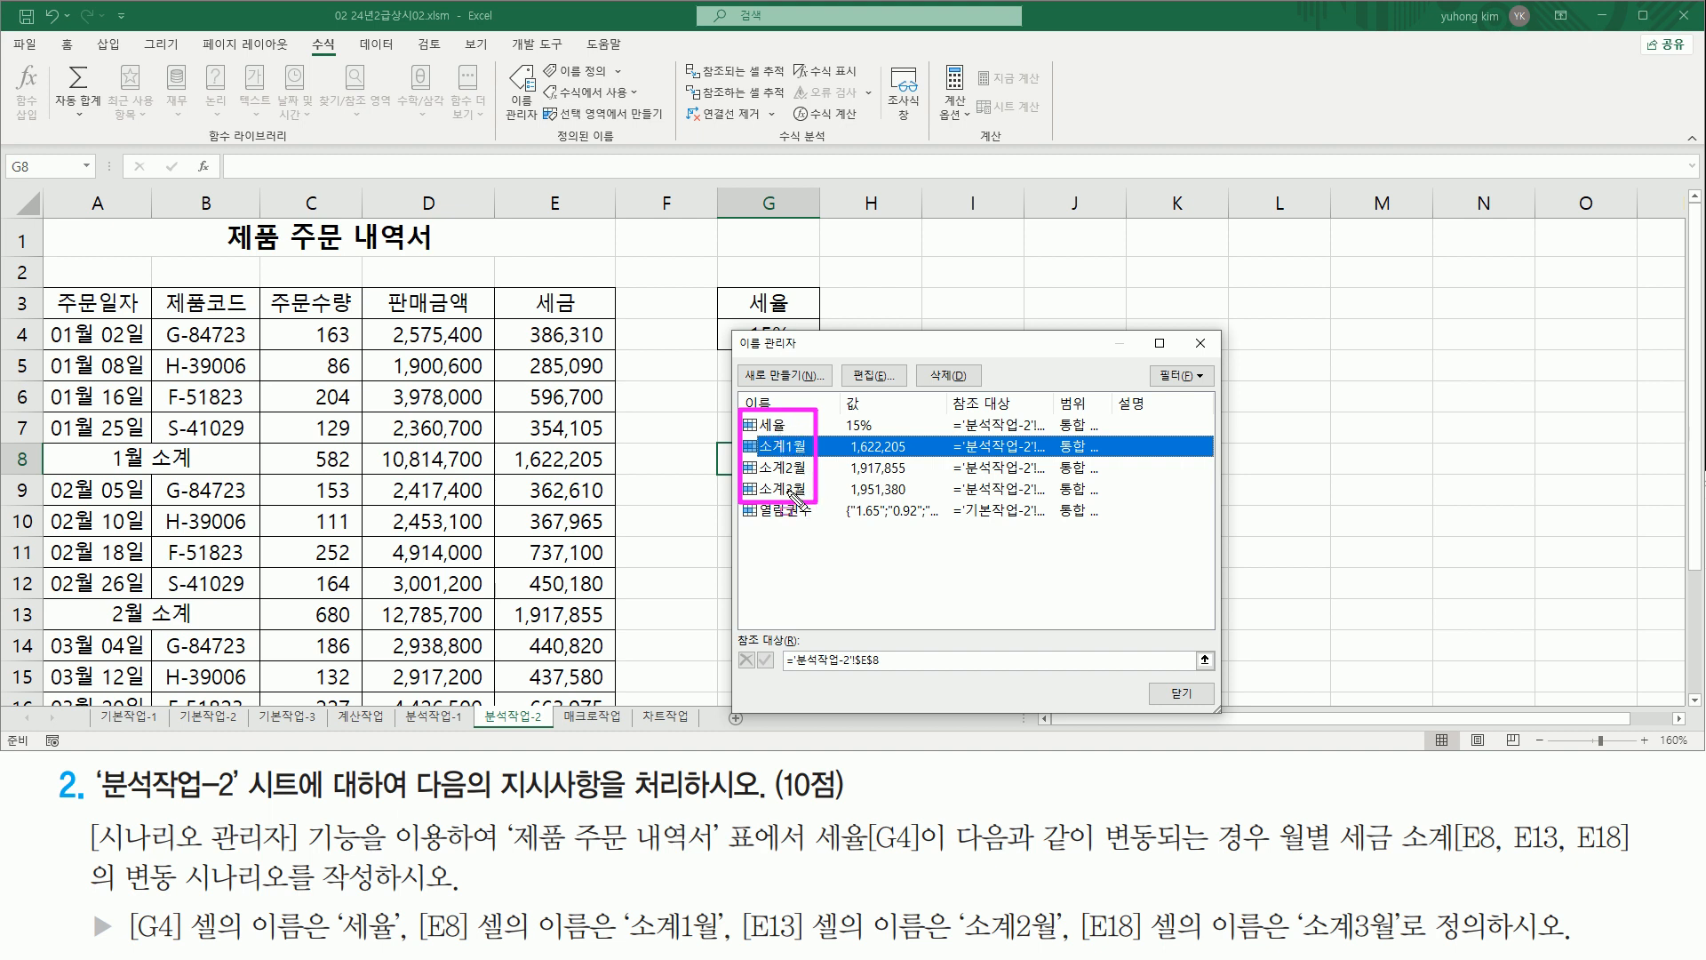
pyautogui.moveTo(1146, 681); pyautogui.dragTo(1215, 708)
pyautogui.press('Escape')
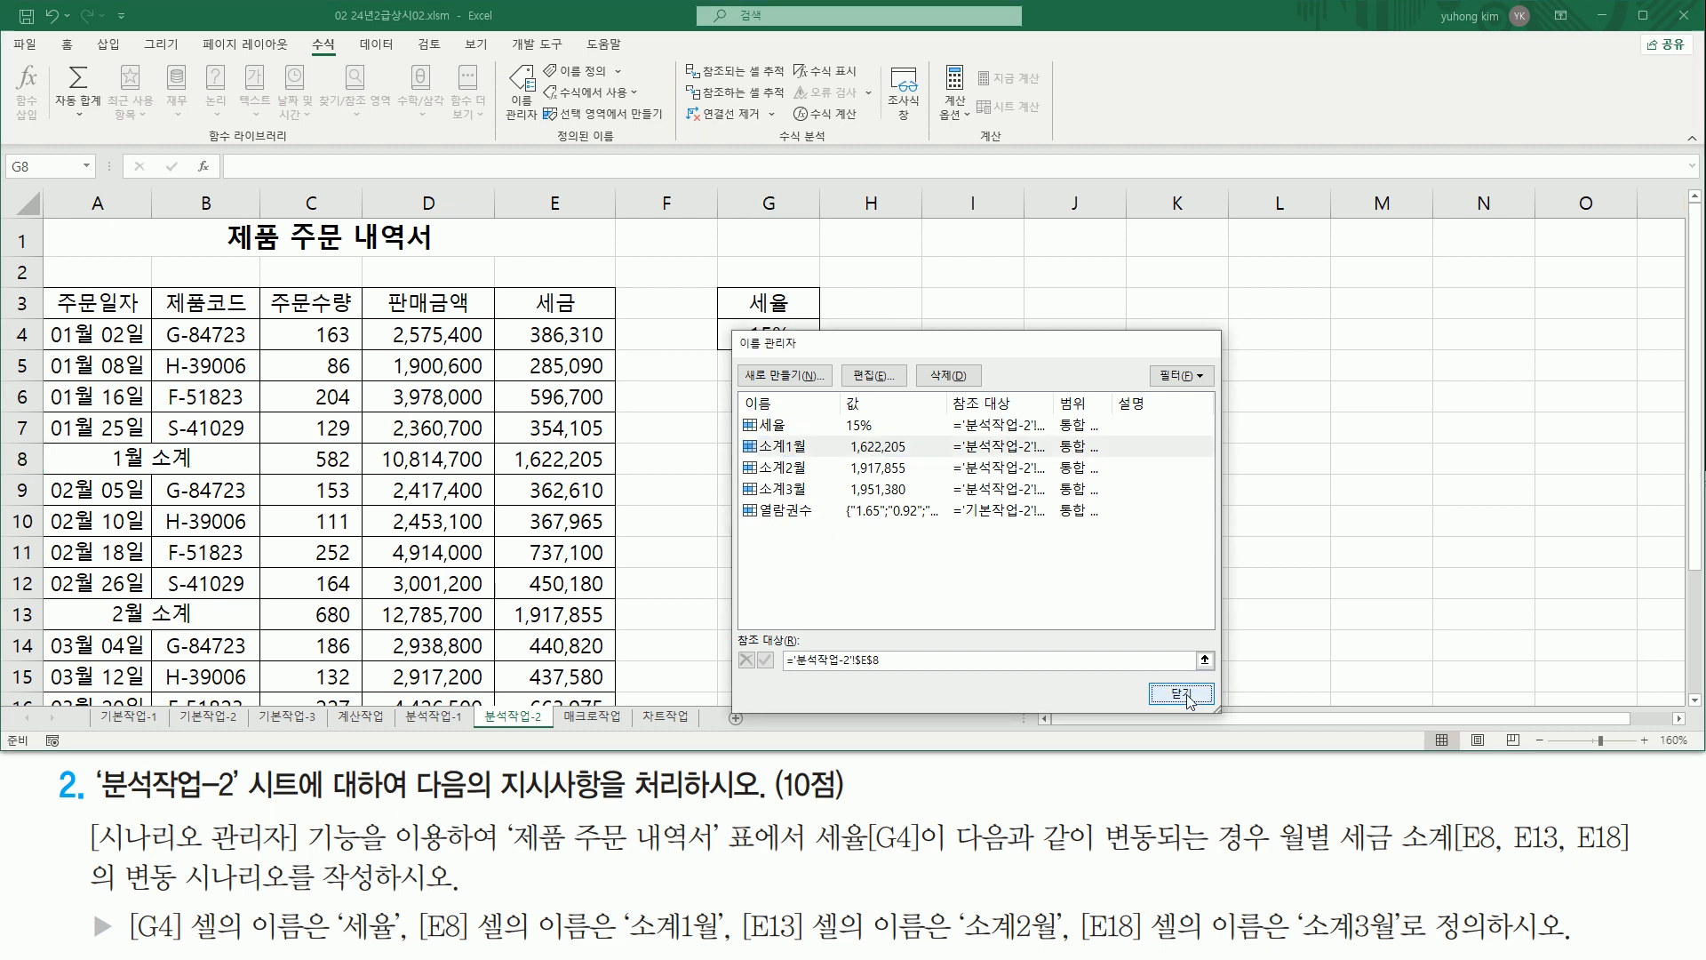
pyautogui.click(1181, 692)
pyautogui.click(806, 469)
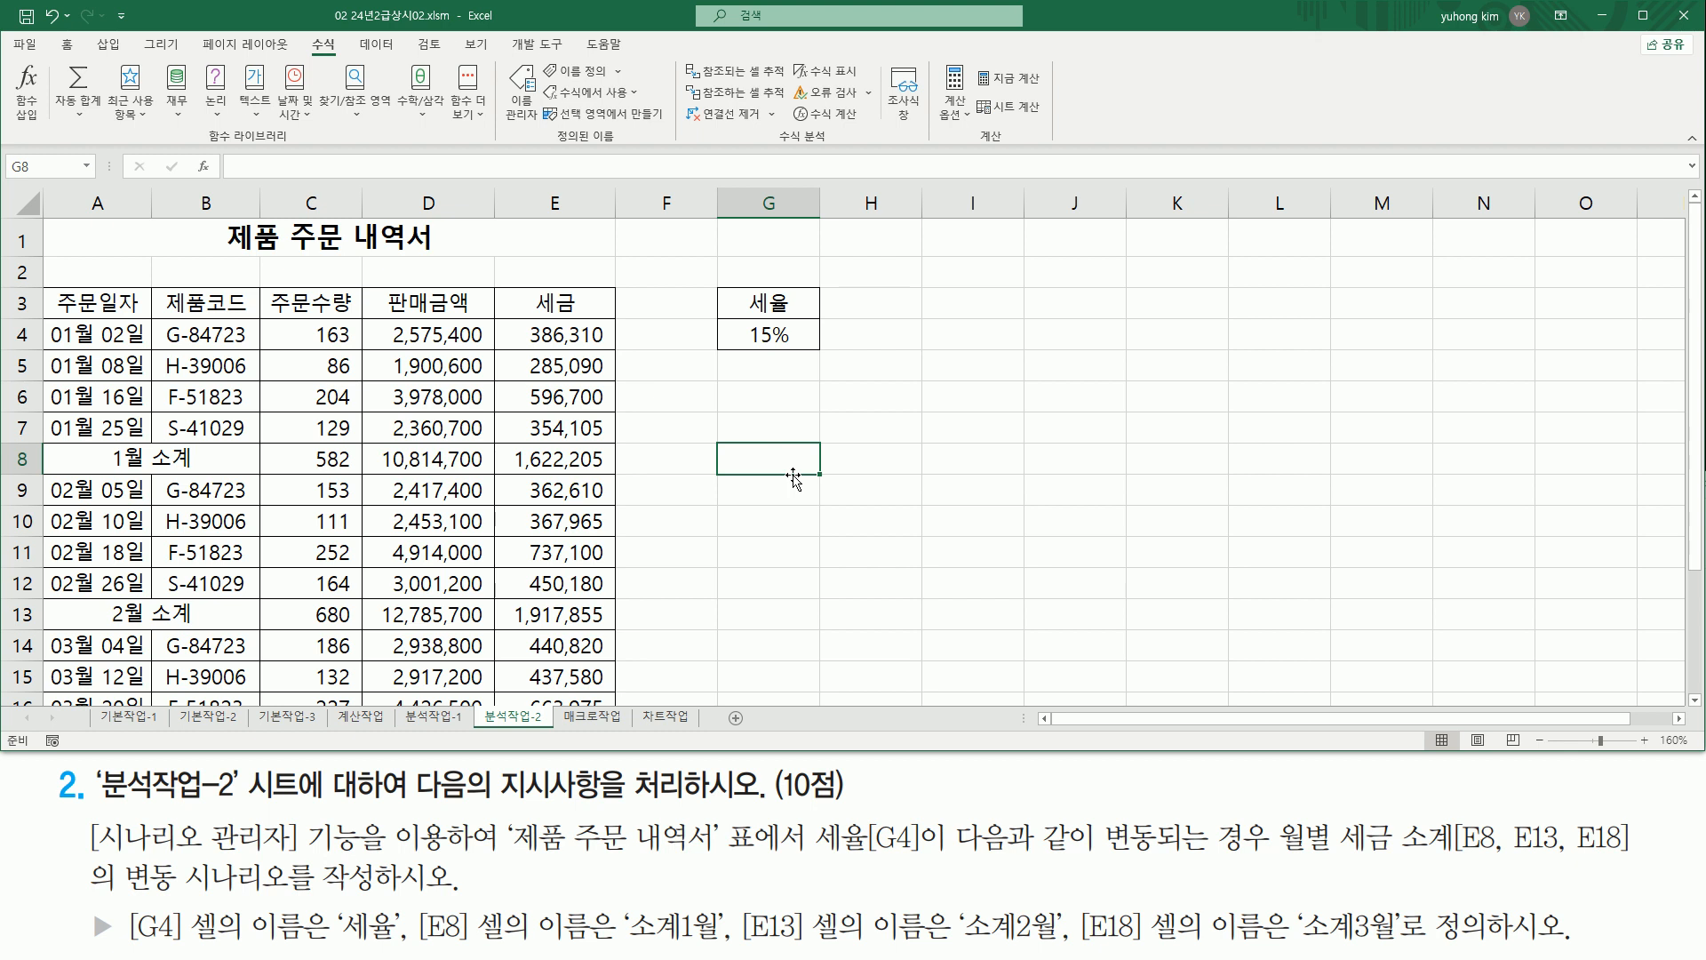
# Read the scenario names and tax rates the task requires, and examine which tax rate and subtotal cells they involve.
pyautogui.scroll(-3, 666, 797)
pyautogui.moveTo(674, 750); pyautogui.dragTo(673, 757)
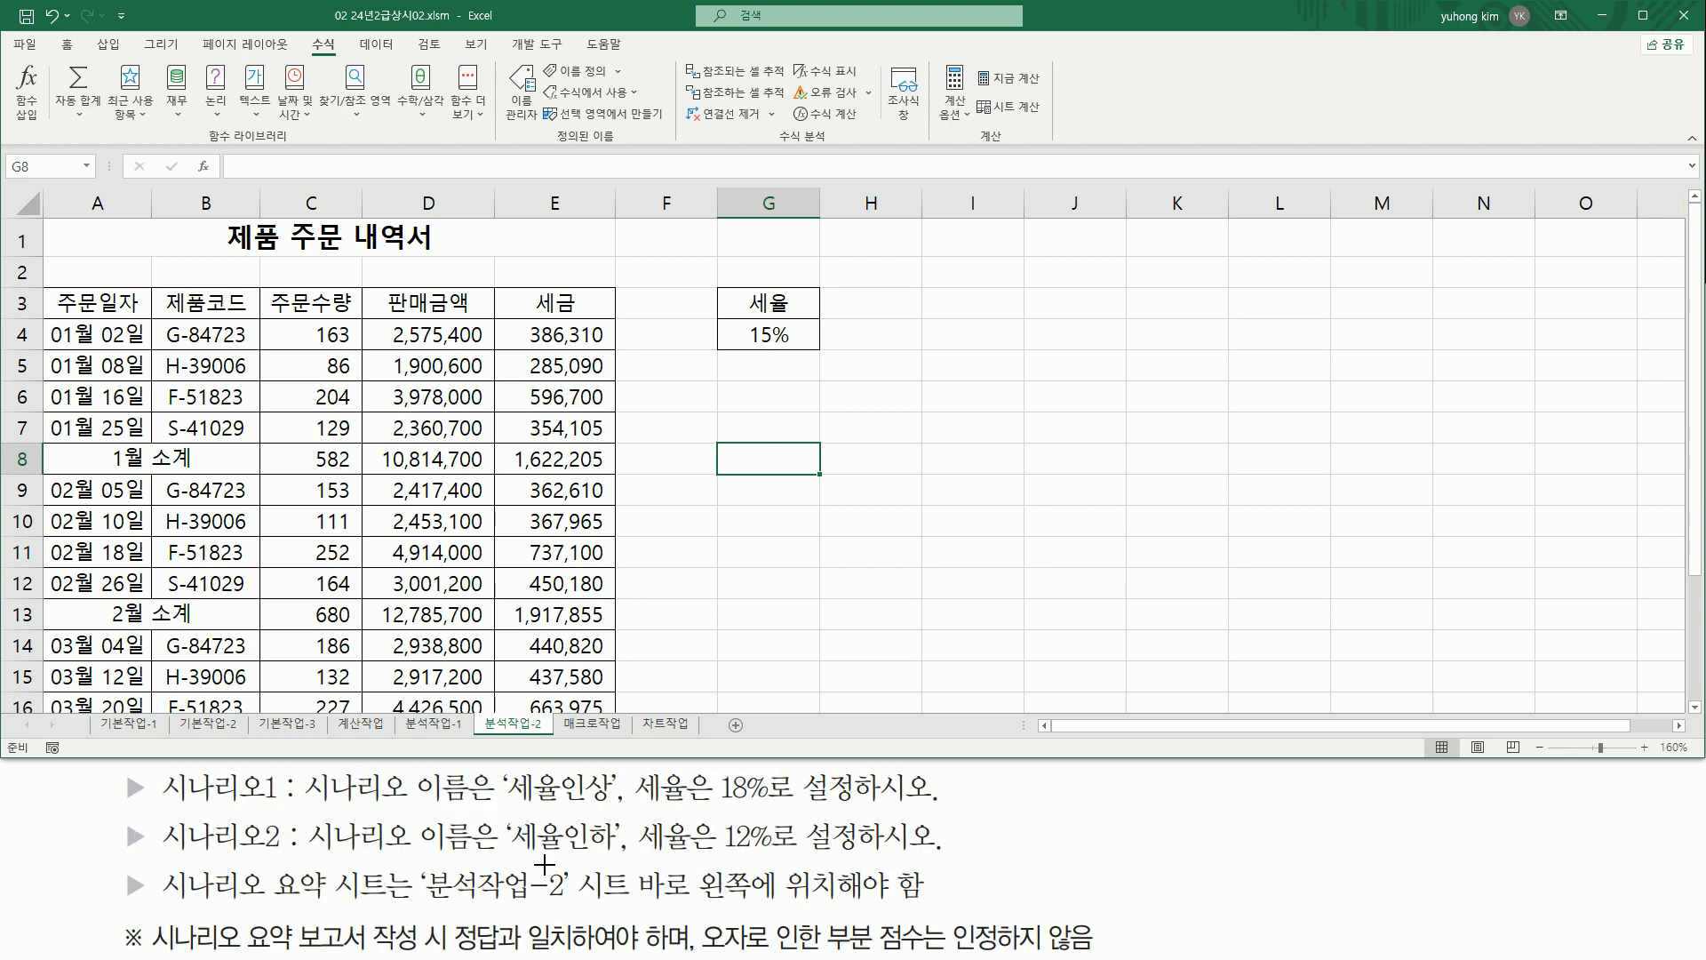
pyautogui.moveTo(154, 769); pyautogui.dragTo(279, 807)
pyautogui.moveTo(157, 812)
pyautogui.mouseDown()
pyautogui.moveTo(182, 844)
pyautogui.moveTo(282, 859)
pyautogui.mouseUp()
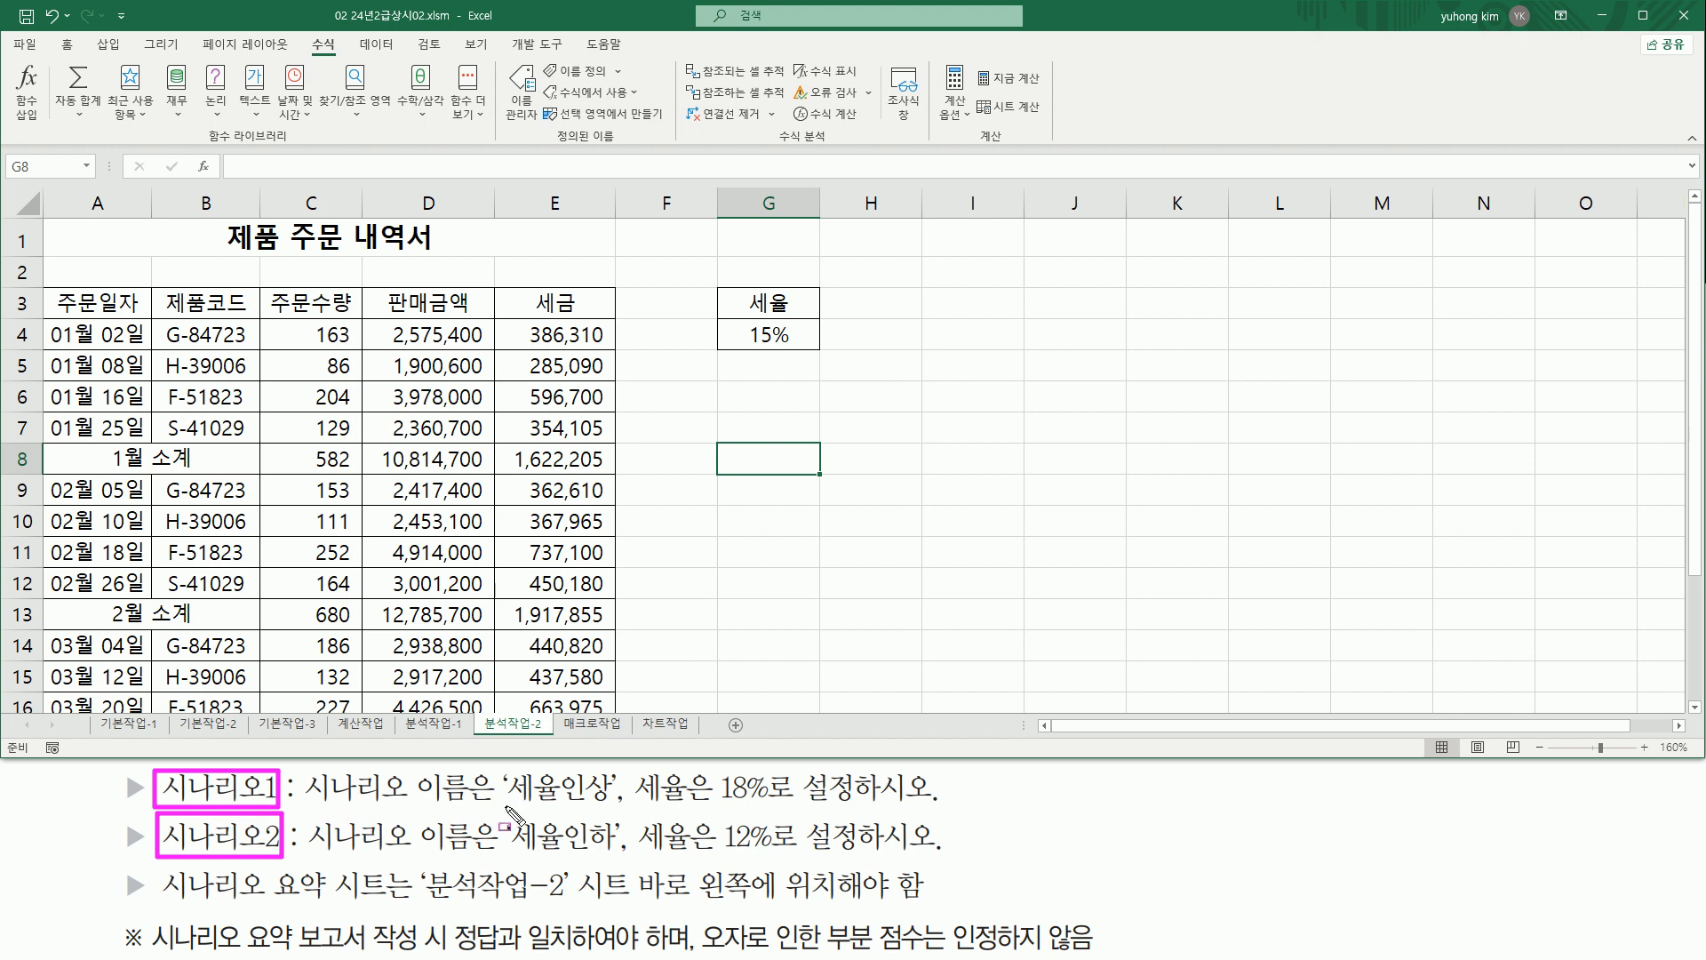
pyautogui.moveTo(506, 806); pyautogui.dragTo(609, 806)
pyautogui.moveTo(507, 855); pyautogui.dragTo(617, 855)
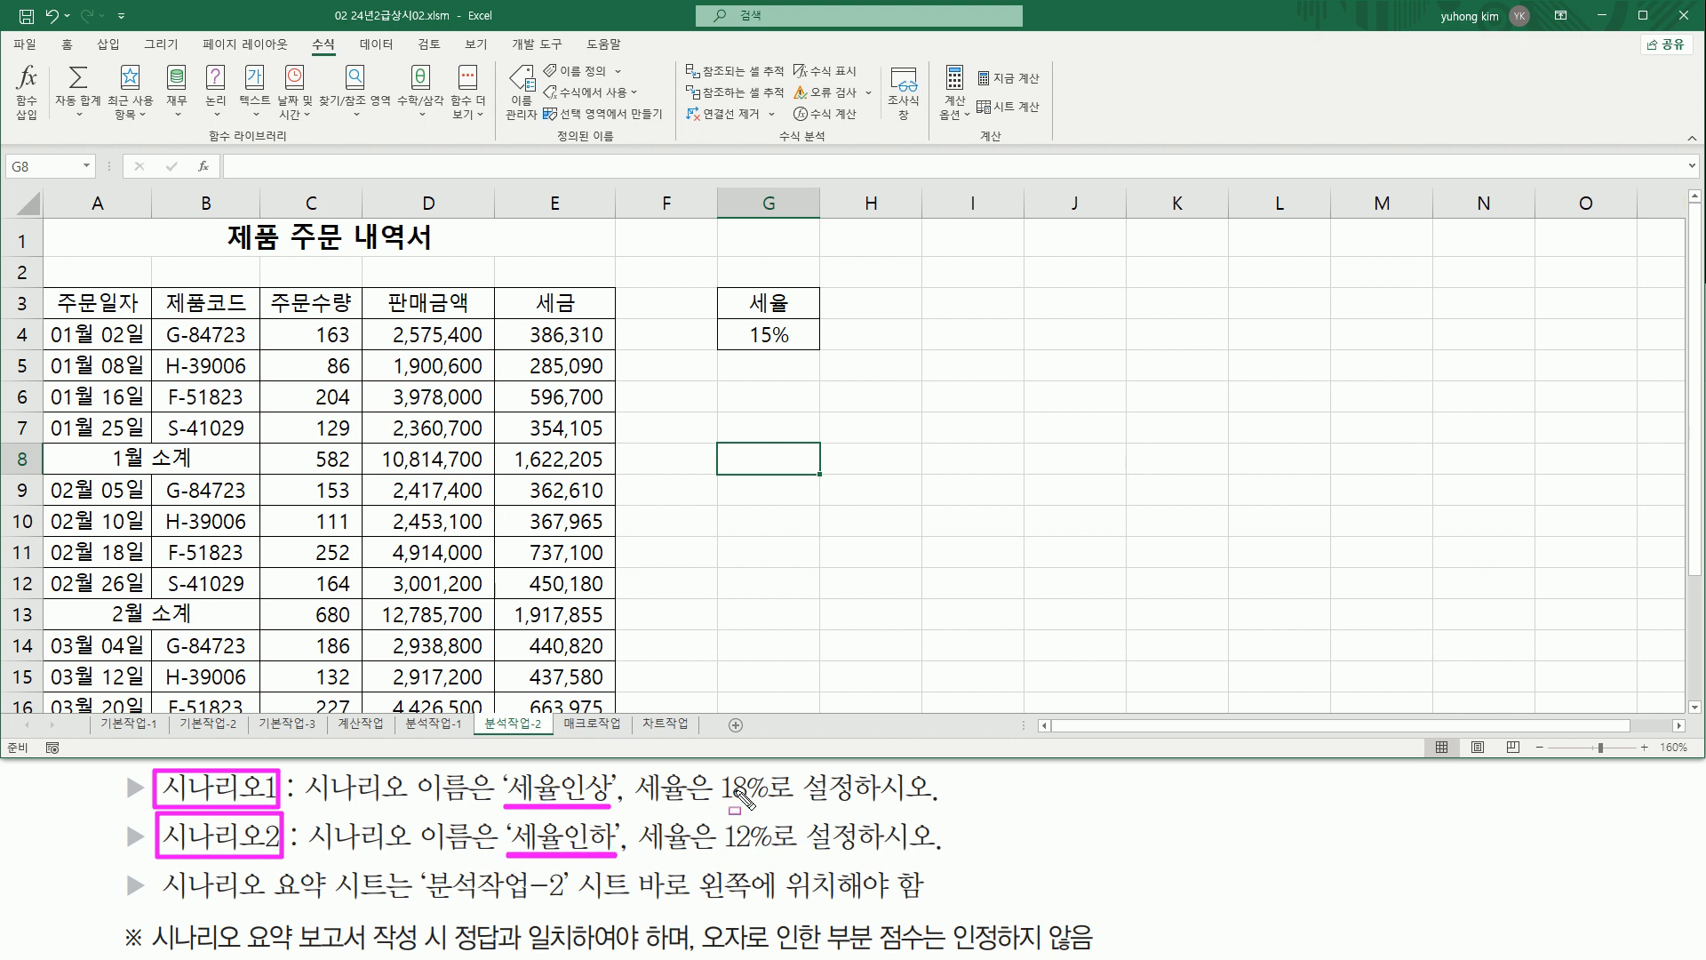
pyautogui.moveTo(719, 767)
pyautogui.mouseDown()
pyautogui.moveTo(724, 799)
pyautogui.moveTo(775, 816)
pyautogui.mouseUp()
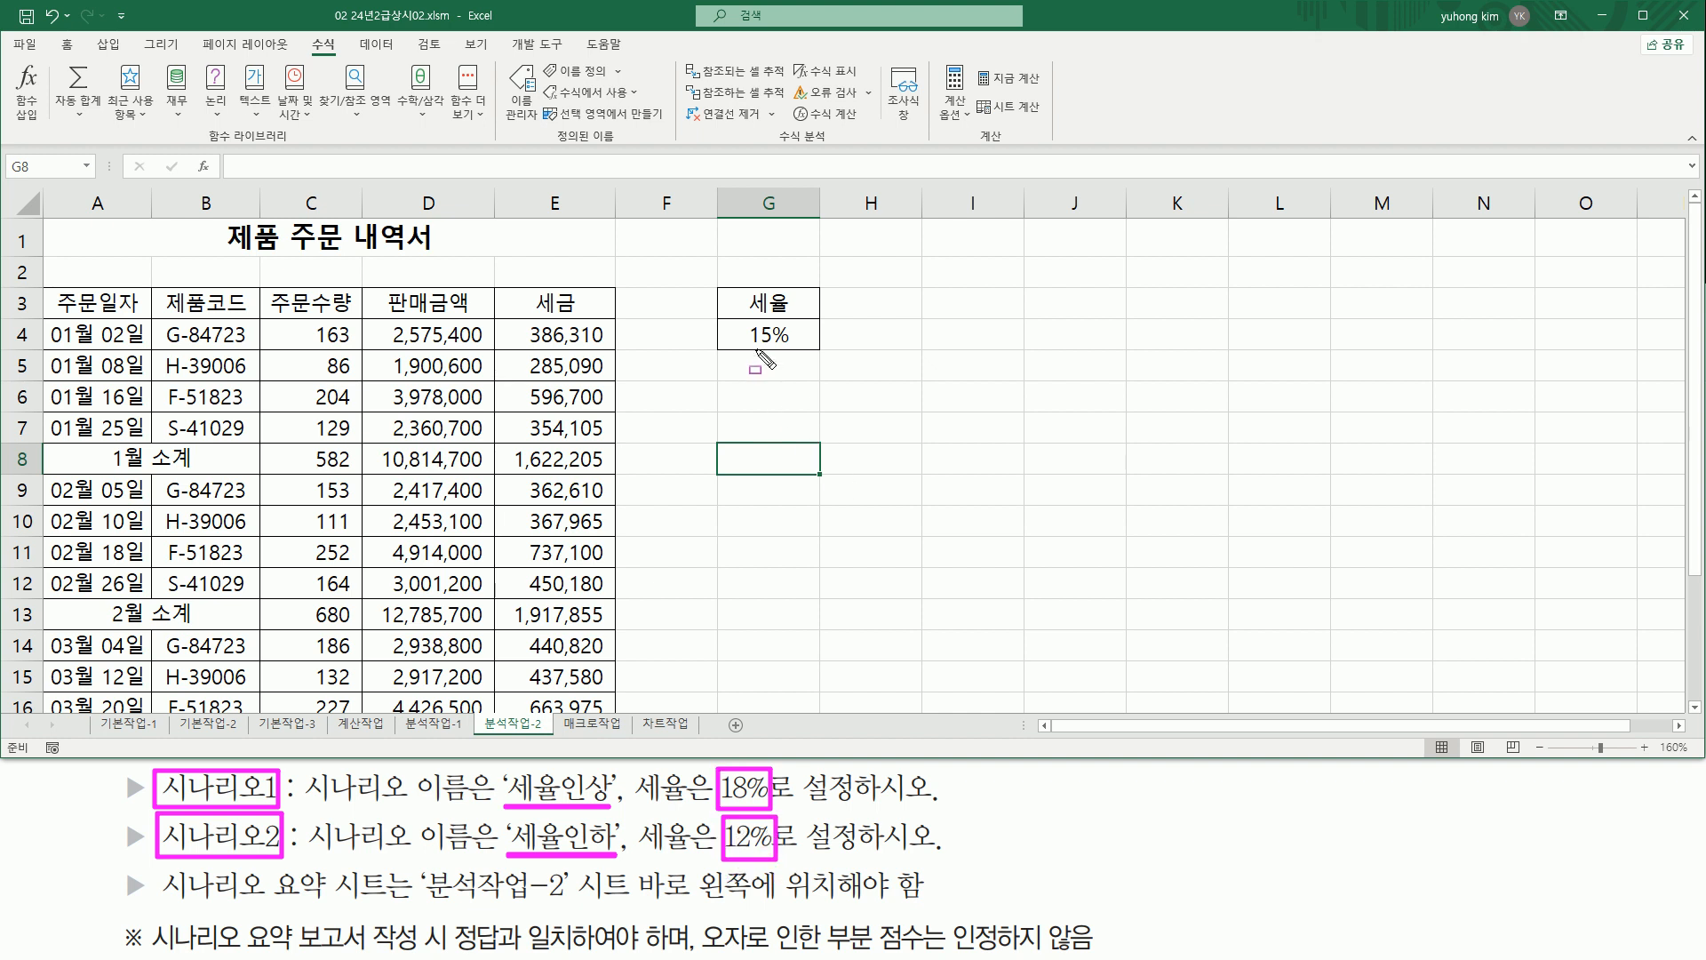
pyautogui.moveTo(743, 347); pyautogui.dragTo(795, 346)
pyautogui.moveTo(506, 444)
pyautogui.mouseDown()
pyautogui.moveTo(613, 473)
pyautogui.moveTo(616, 444)
pyautogui.mouseUp()
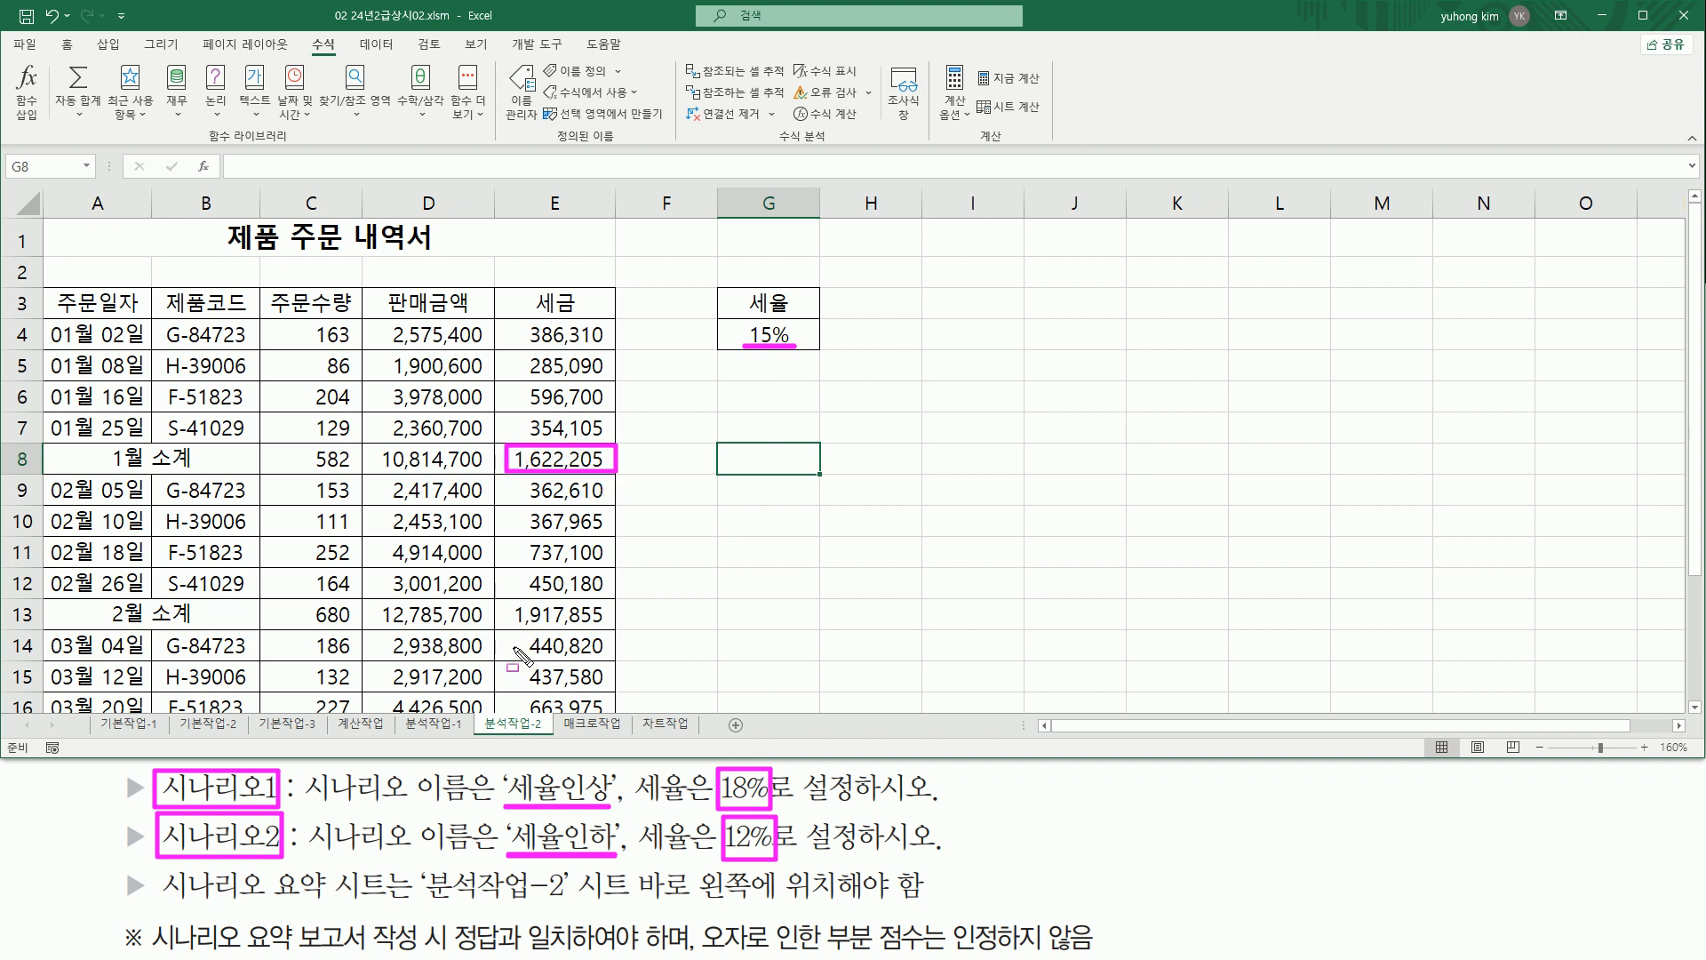
pyautogui.moveTo(500, 601)
pyautogui.mouseDown()
pyautogui.moveTo(615, 629)
pyautogui.moveTo(500, 629)
pyautogui.mouseUp()
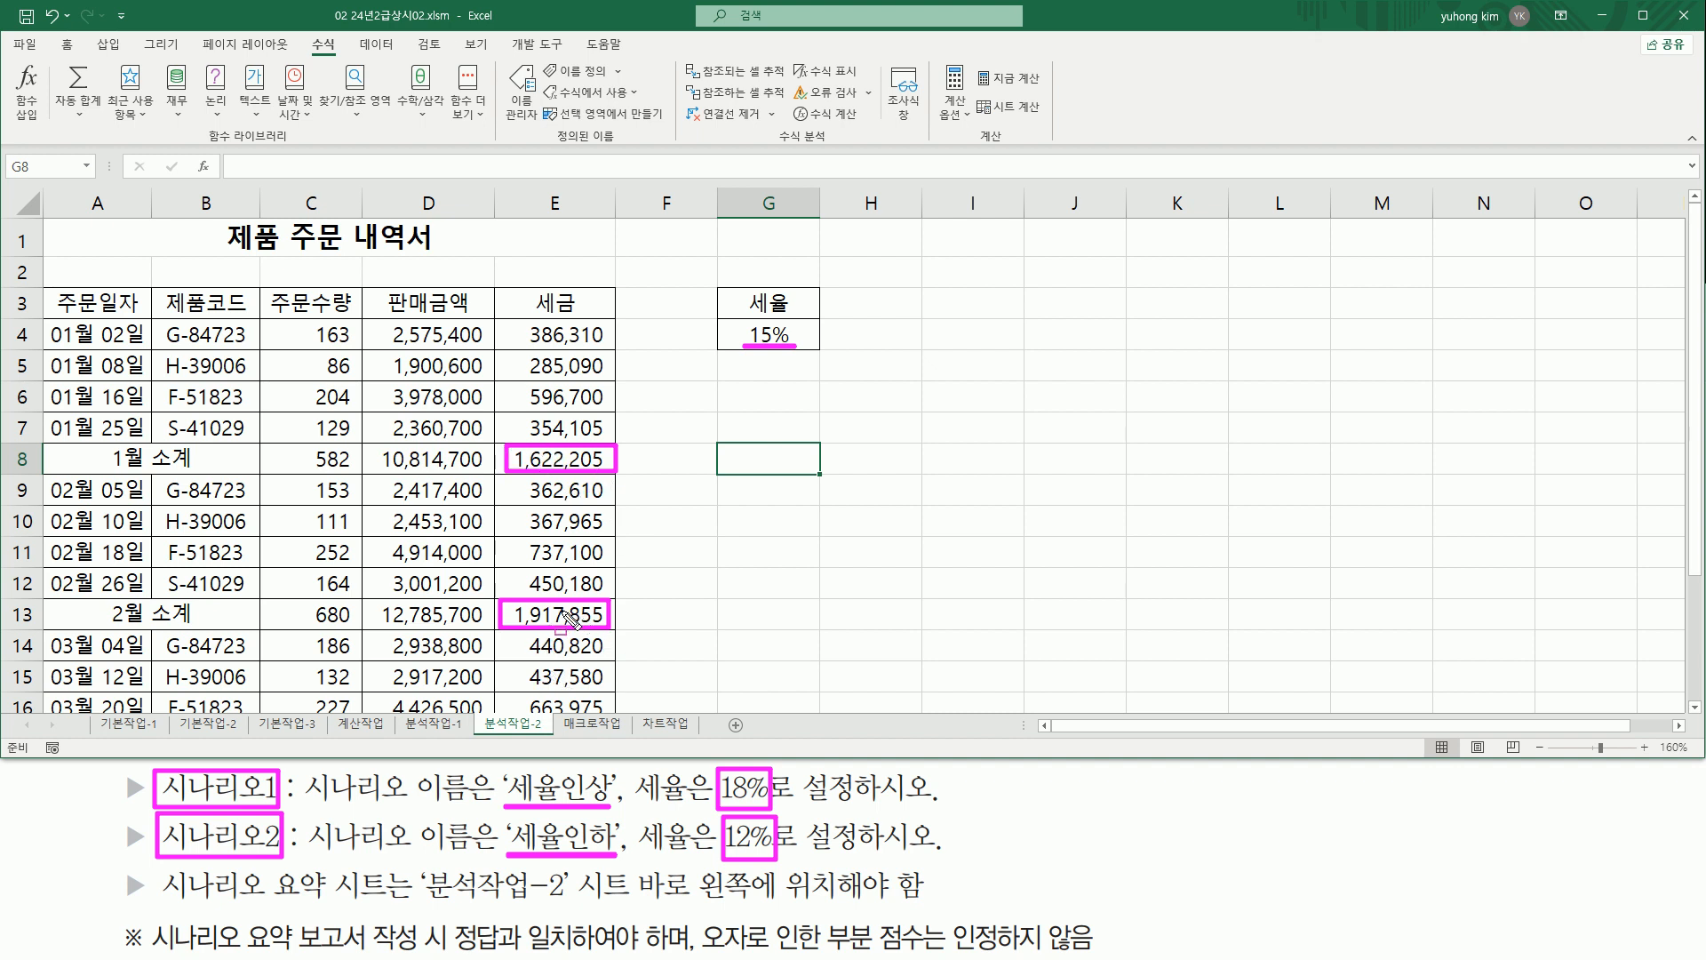
pyautogui.press('Escape')
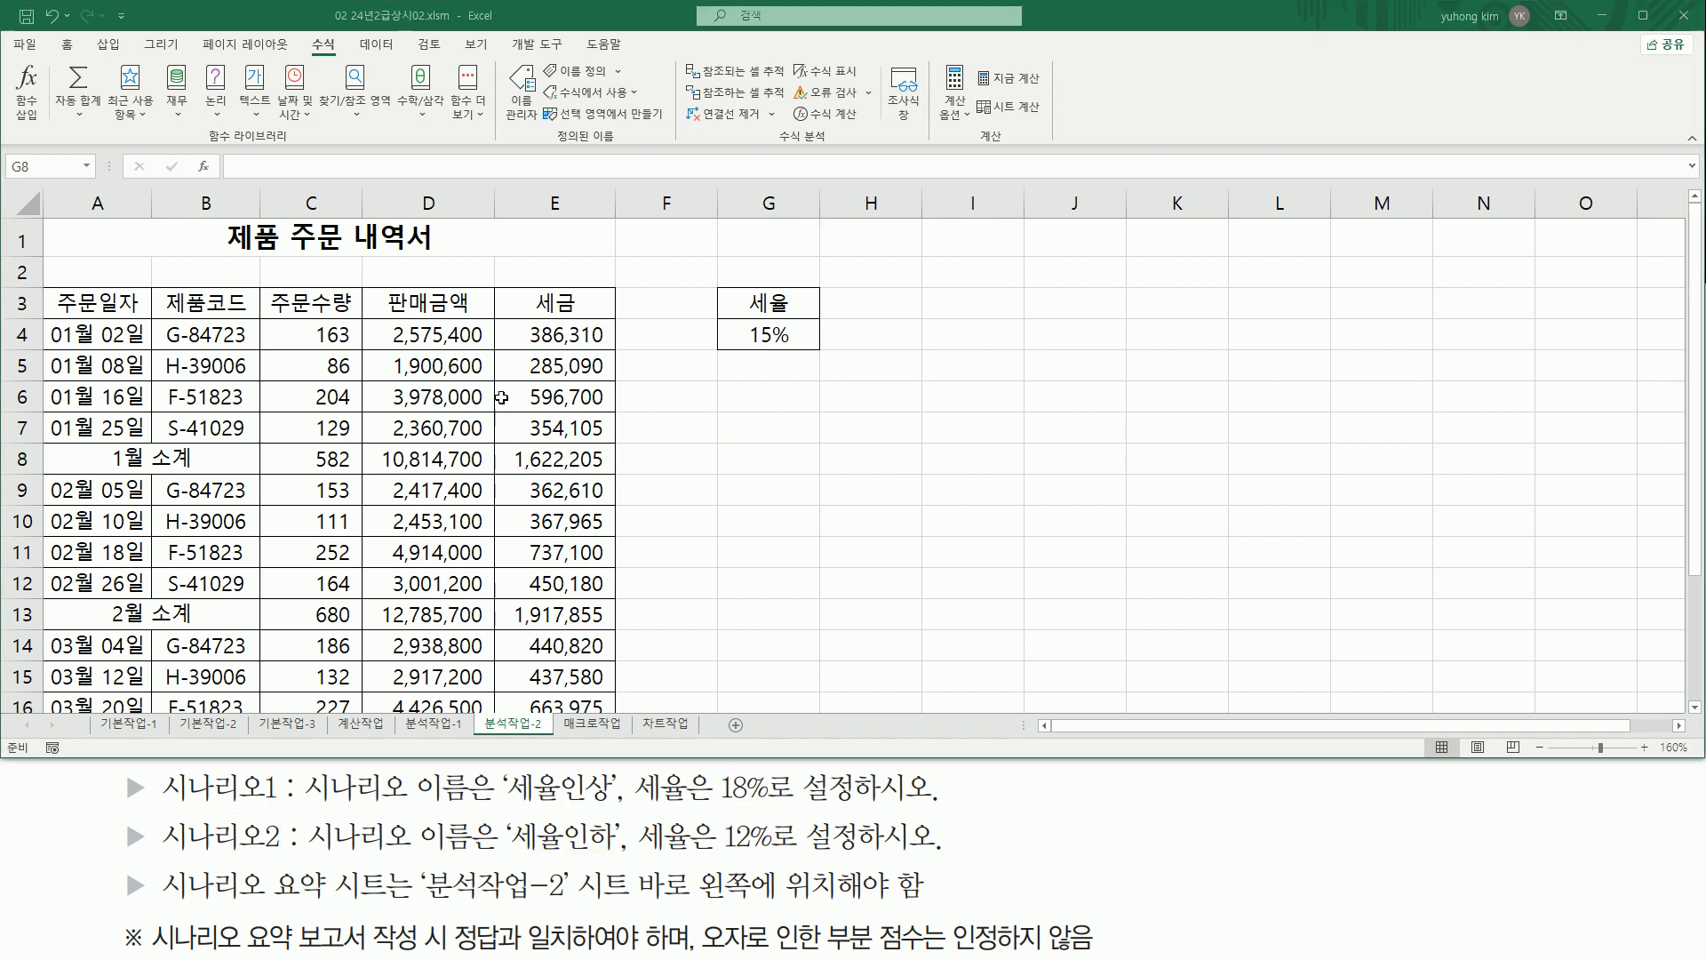
# Open the Scenario Manager from the What-If Analysis tools and move its dialog clear of the tax rate table.
pyautogui.click(522, 410)
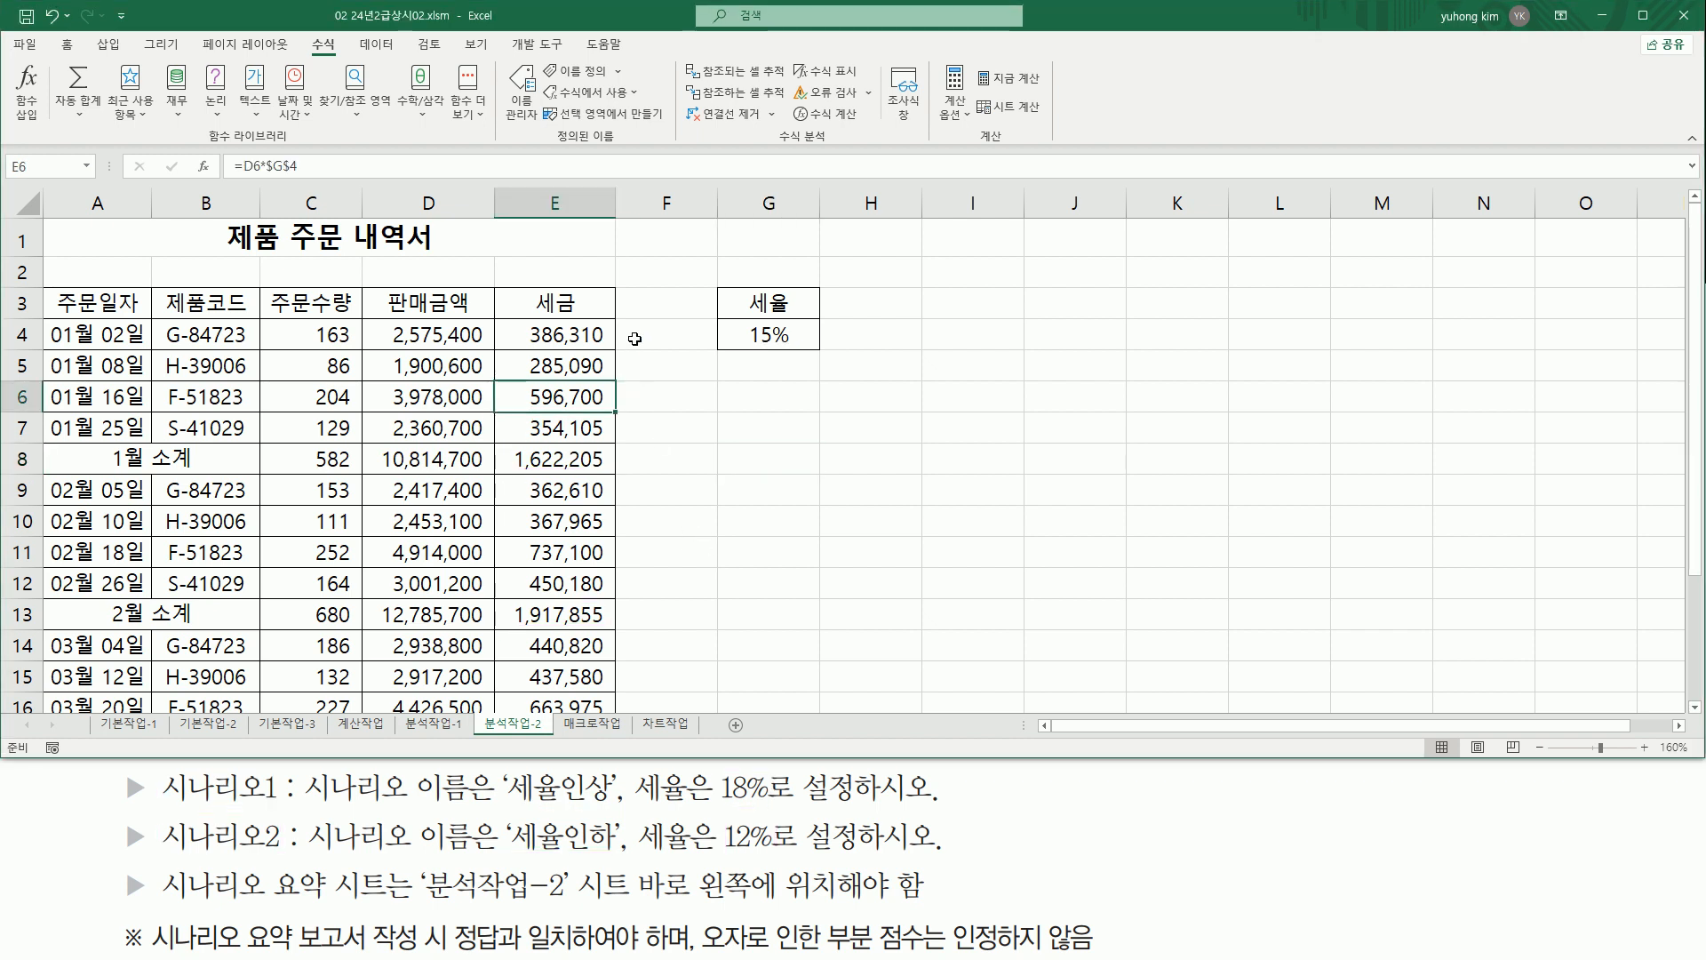
pyautogui.click(378, 46)
pyautogui.hotkey('ctrl', '2')
pyautogui.moveTo(350, 30); pyautogui.dragTo(405, 58)
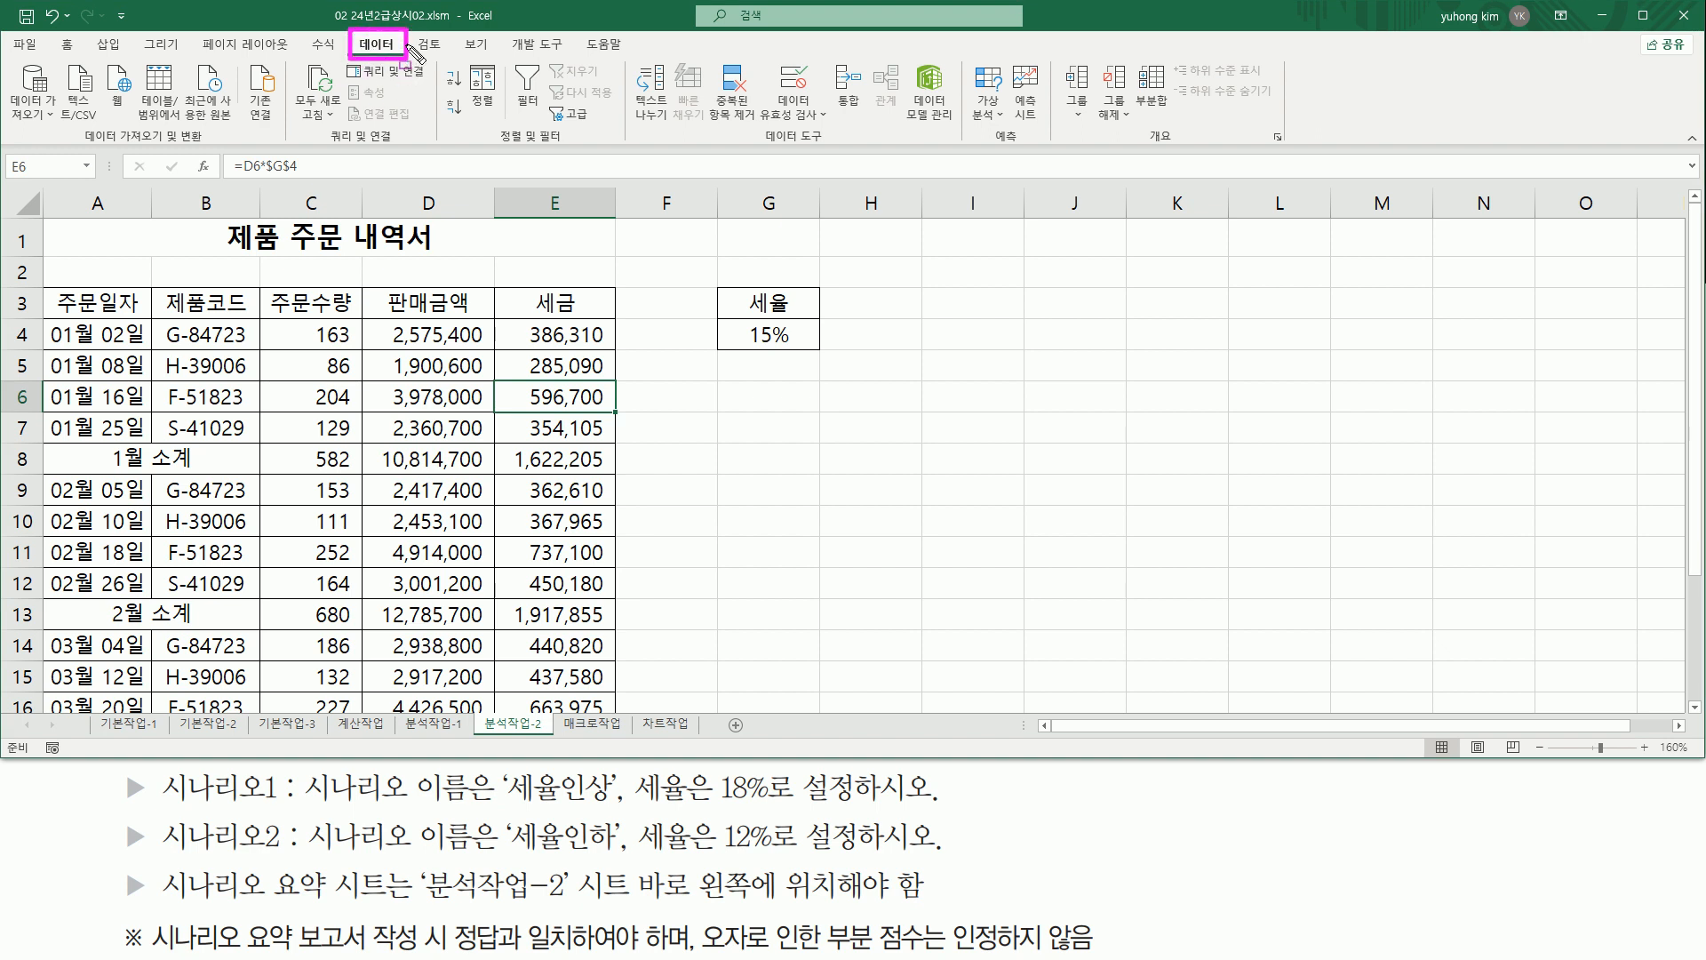
pyautogui.moveTo(983, 143); pyautogui.dragTo(1033, 144)
pyautogui.moveTo(964, 88)
pyautogui.mouseDown()
pyautogui.moveTo(991, 57)
pyautogui.moveTo(1006, 124)
pyautogui.moveTo(965, 98)
pyautogui.mouseUp()
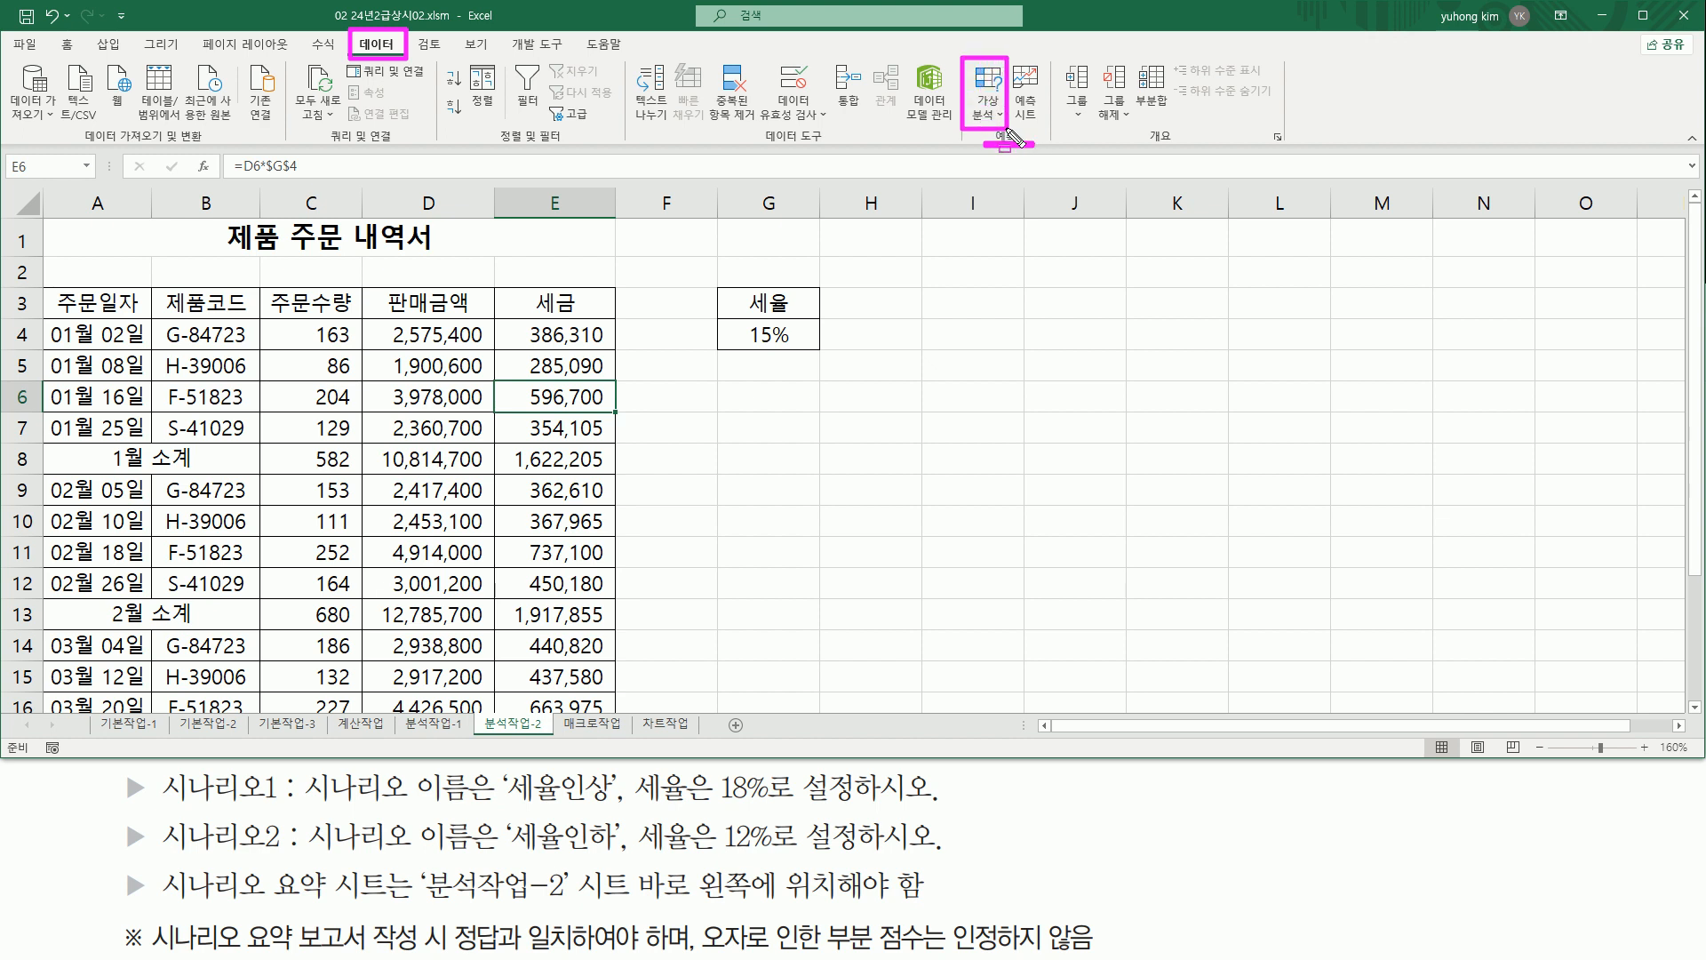
pyautogui.press('Escape')
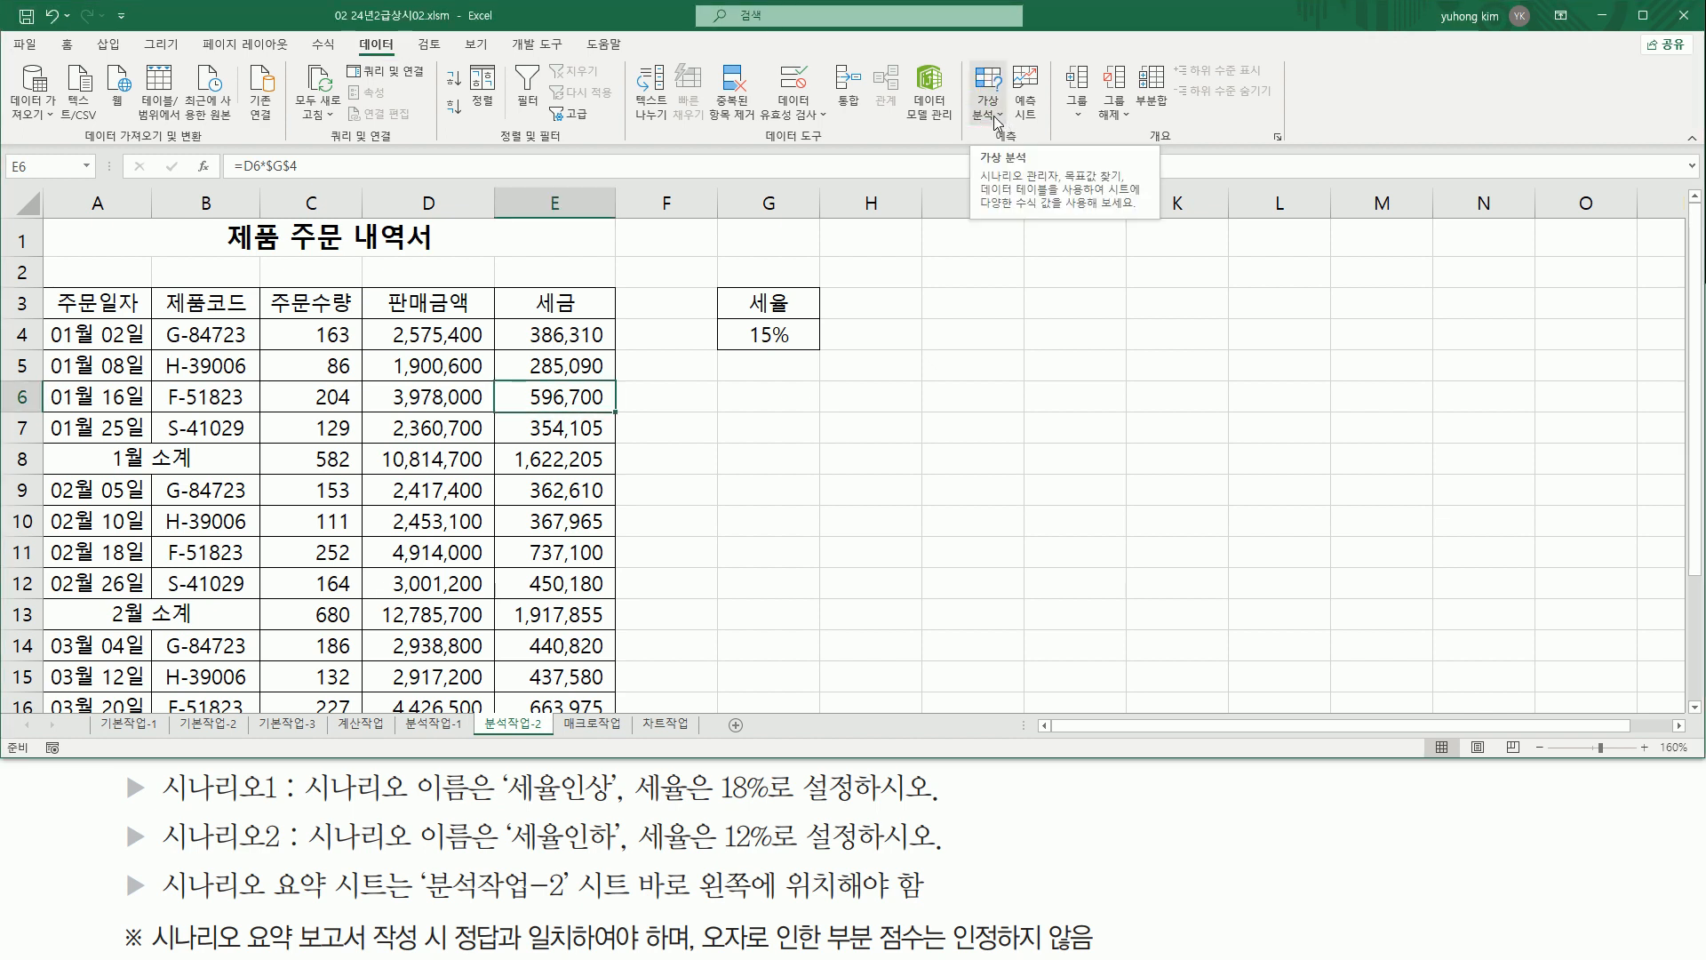
pyautogui.click(996, 114)
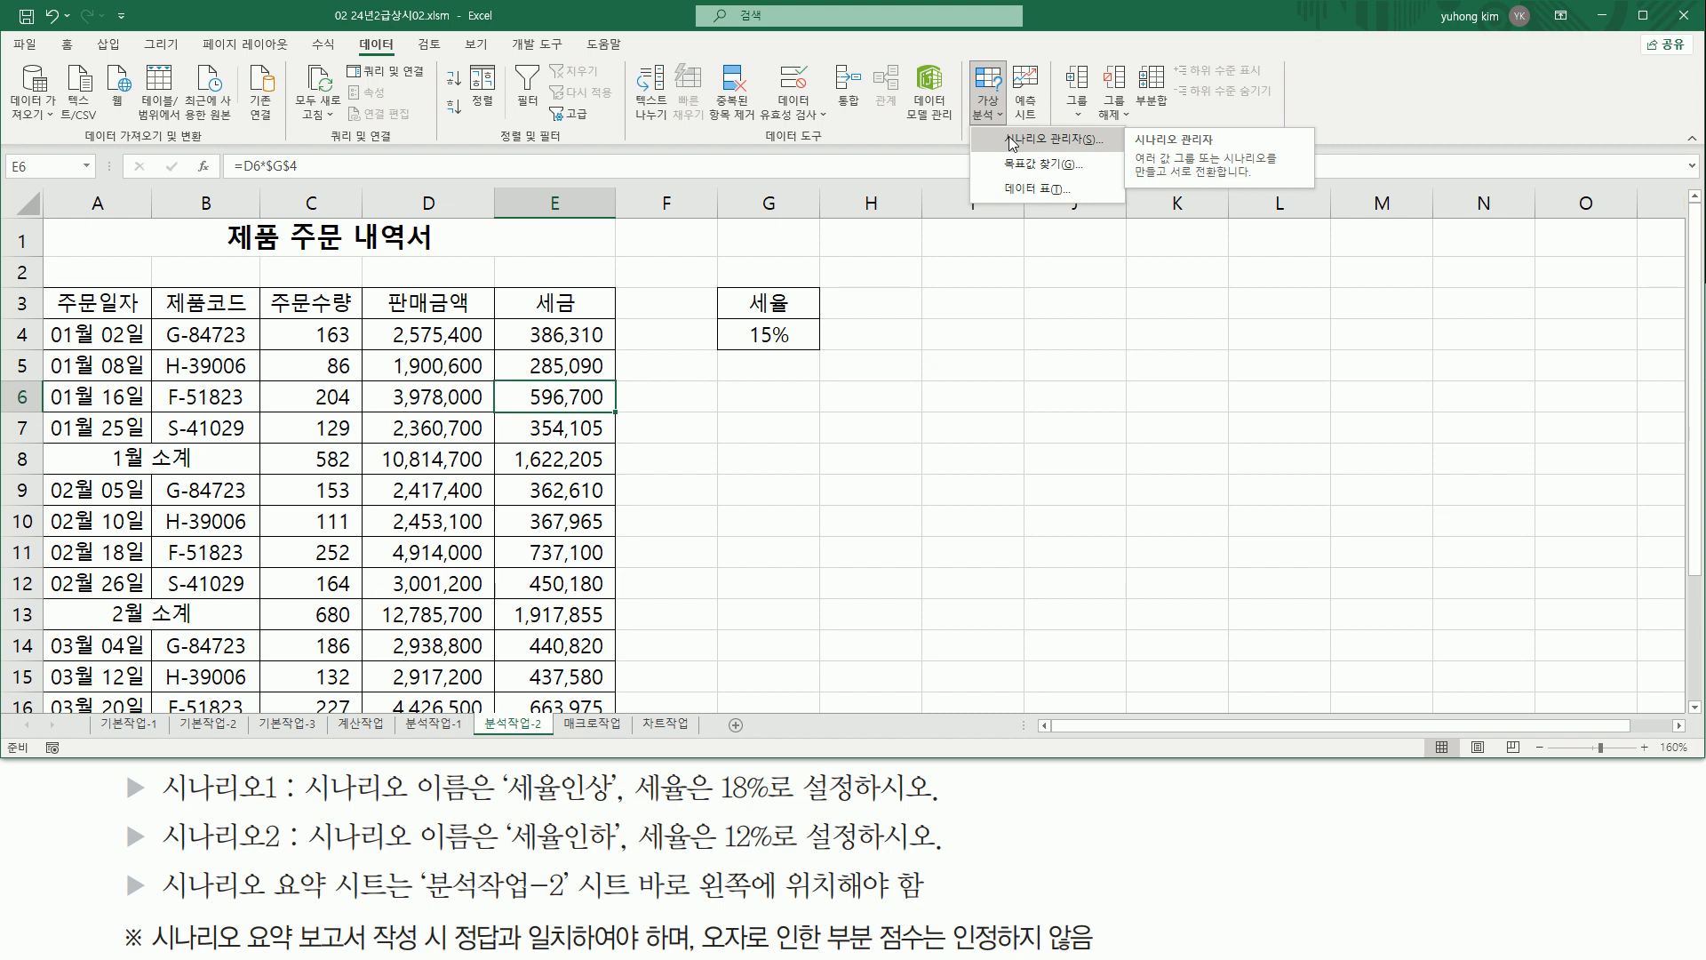
pyautogui.click(1011, 142)
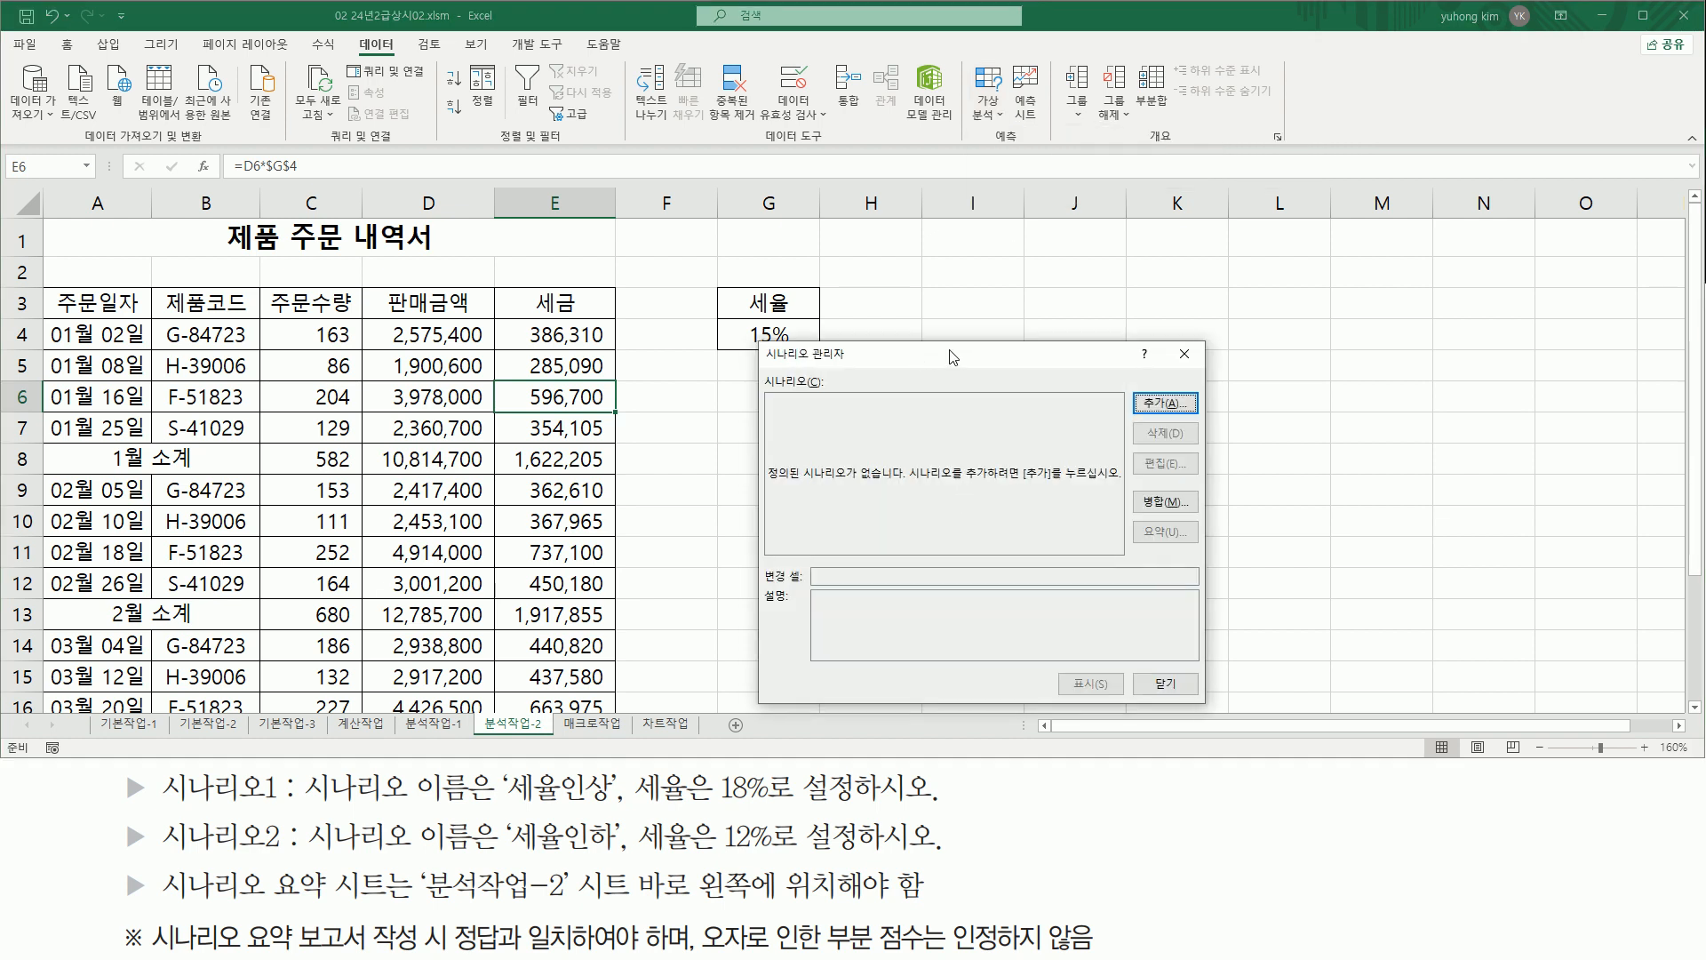
pyautogui.moveTo(917, 356); pyautogui.dragTo(1035, 291)
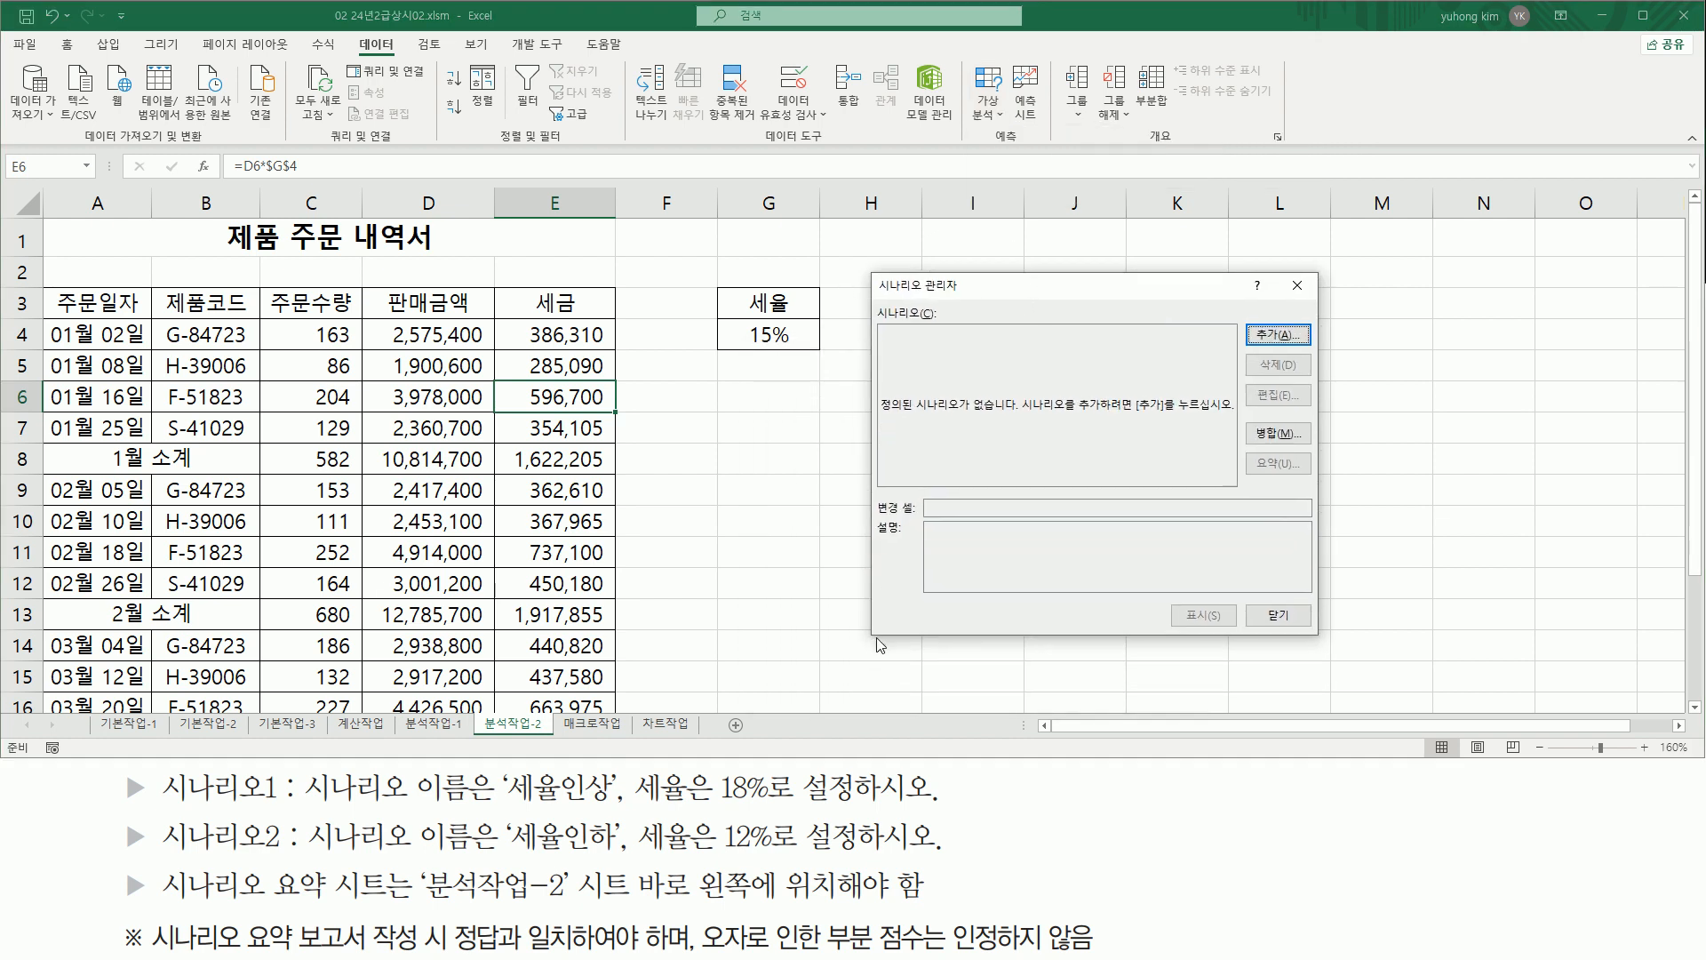
pyautogui.hotkey('ctrl', 'shift', 'd')
pyautogui.moveTo(882, 415); pyautogui.dragTo(1017, 416)
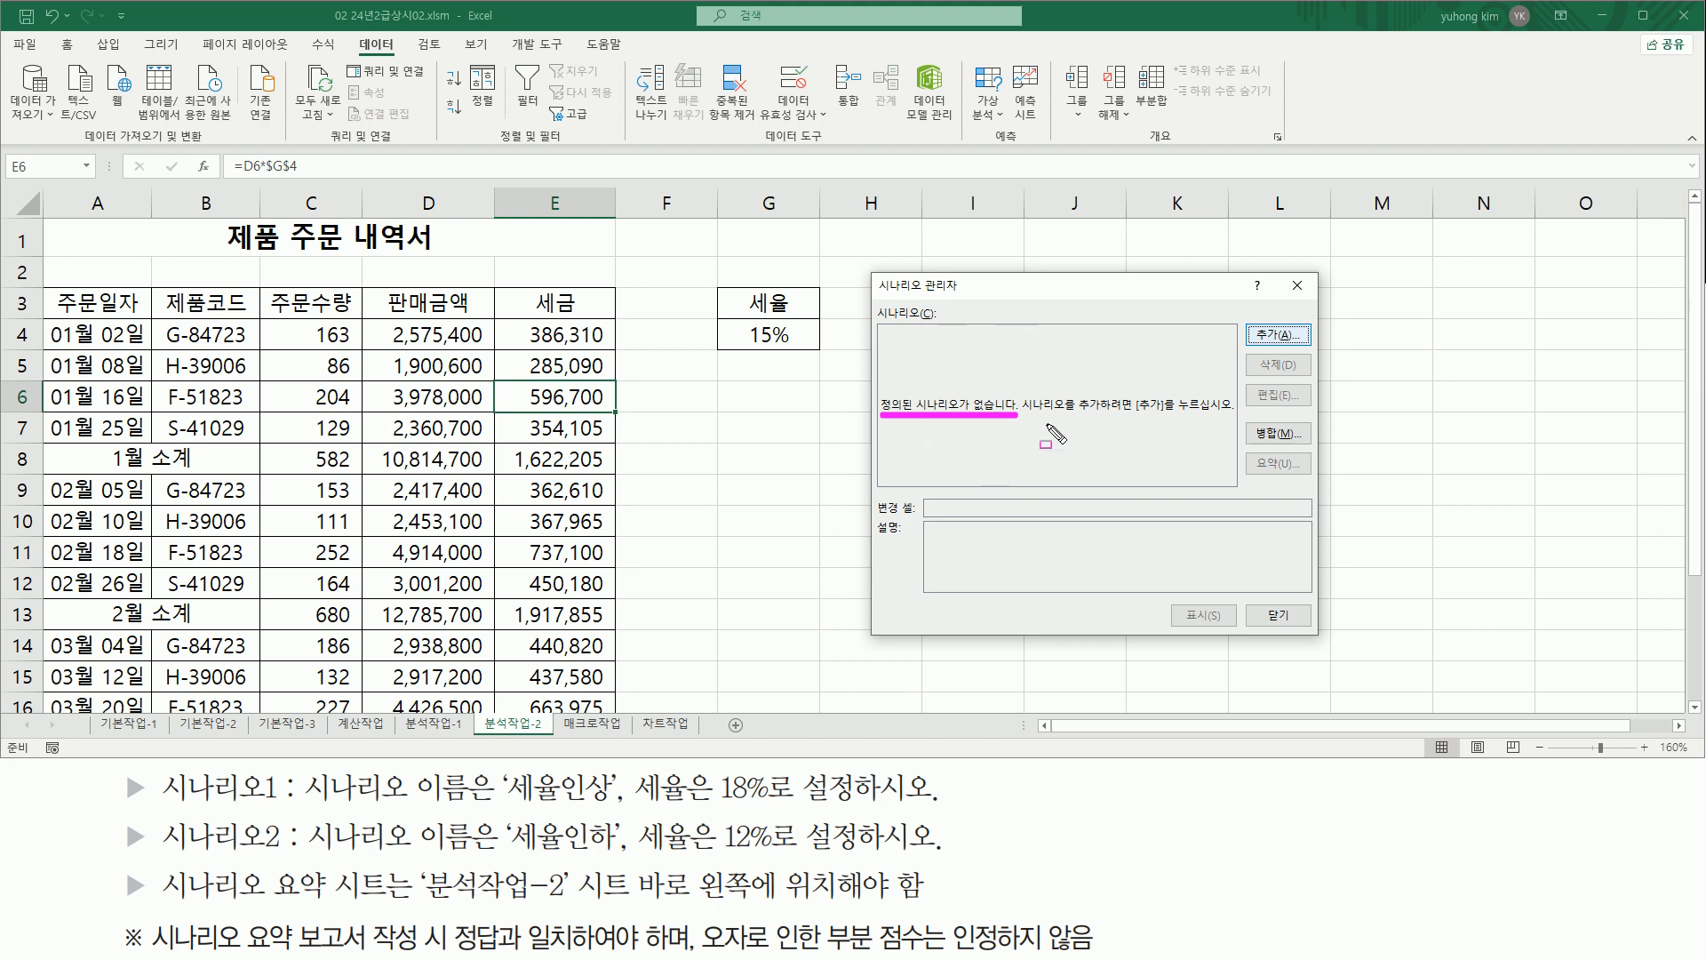
# Start a new scenario in the Scenario Manager and name it 세율인상.
pyautogui.moveTo(1243, 322); pyautogui.dragTo(1319, 353)
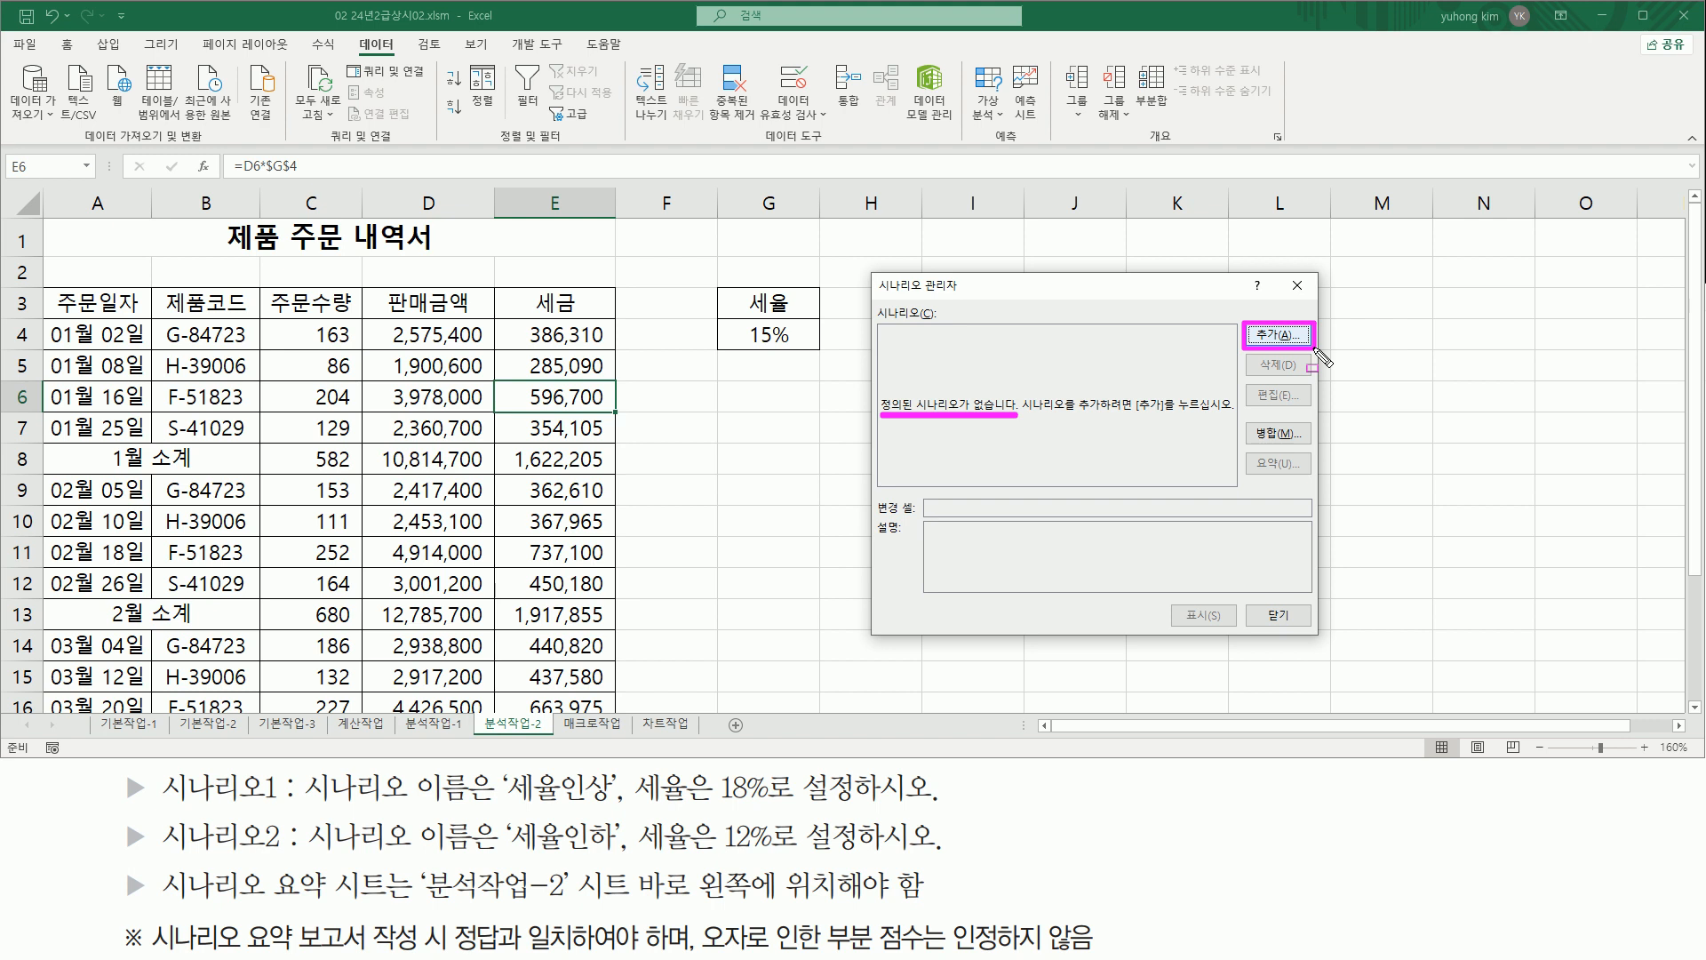
pyautogui.click(1280, 336)
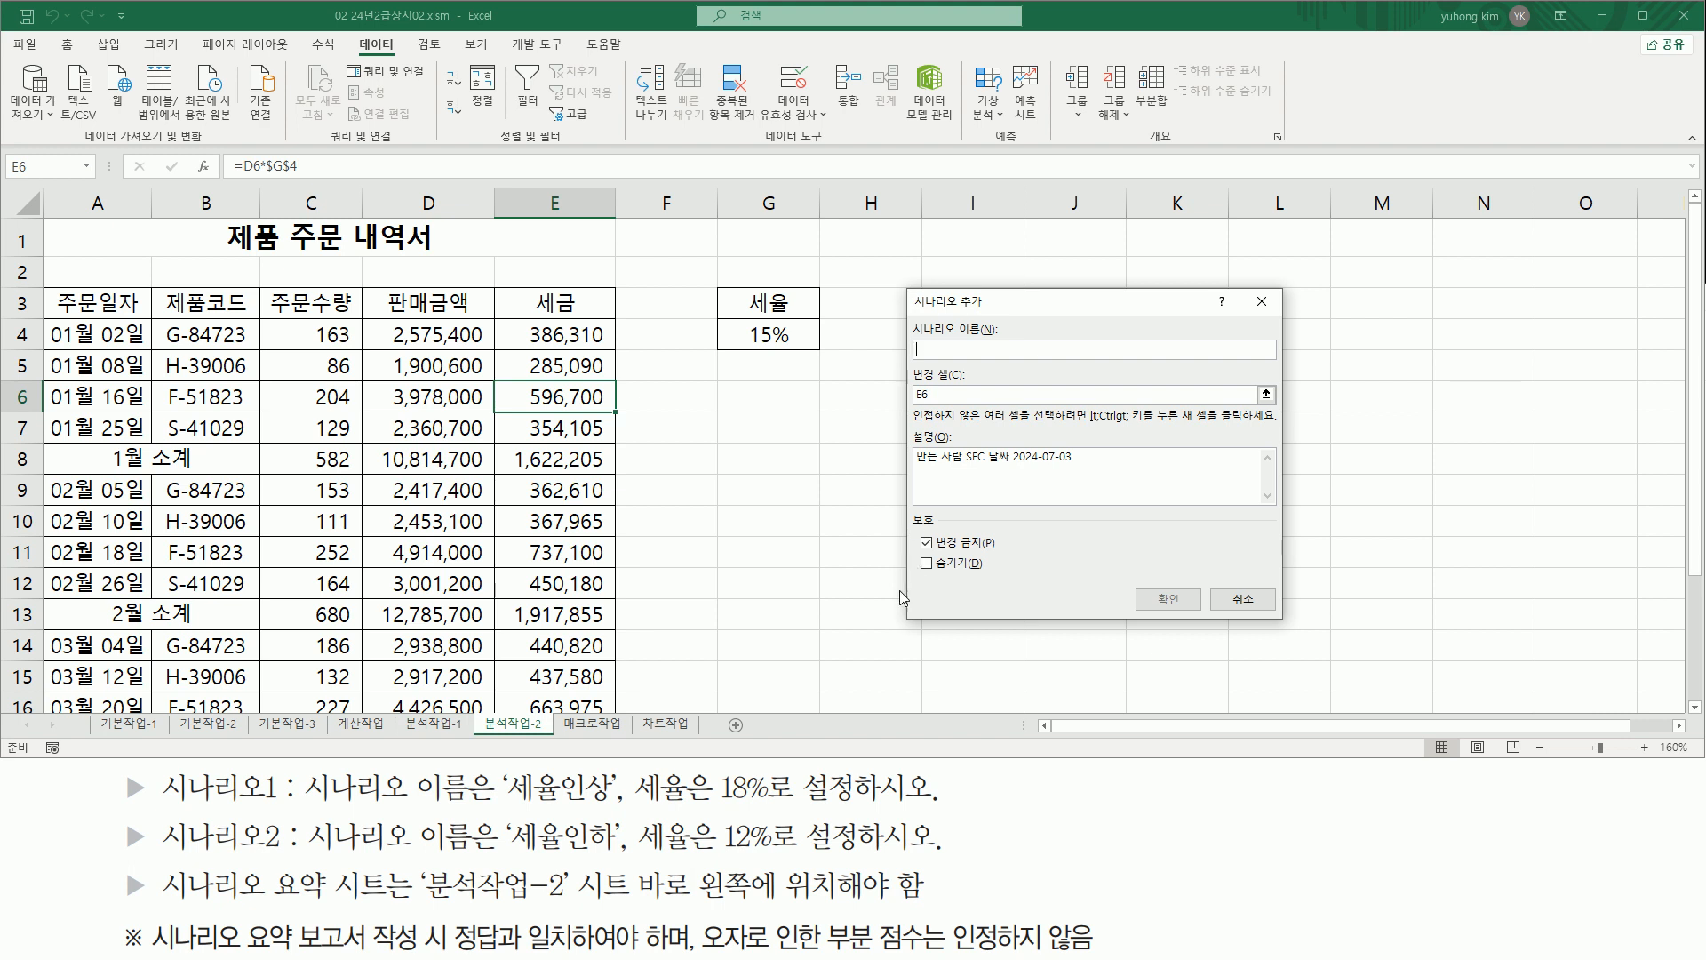
pyautogui.moveTo(908, 315)
pyautogui.mouseDown()
pyautogui.moveTo(915, 349)
pyautogui.moveTo(1012, 359)
pyautogui.mouseUp()
pyautogui.press('Escape')
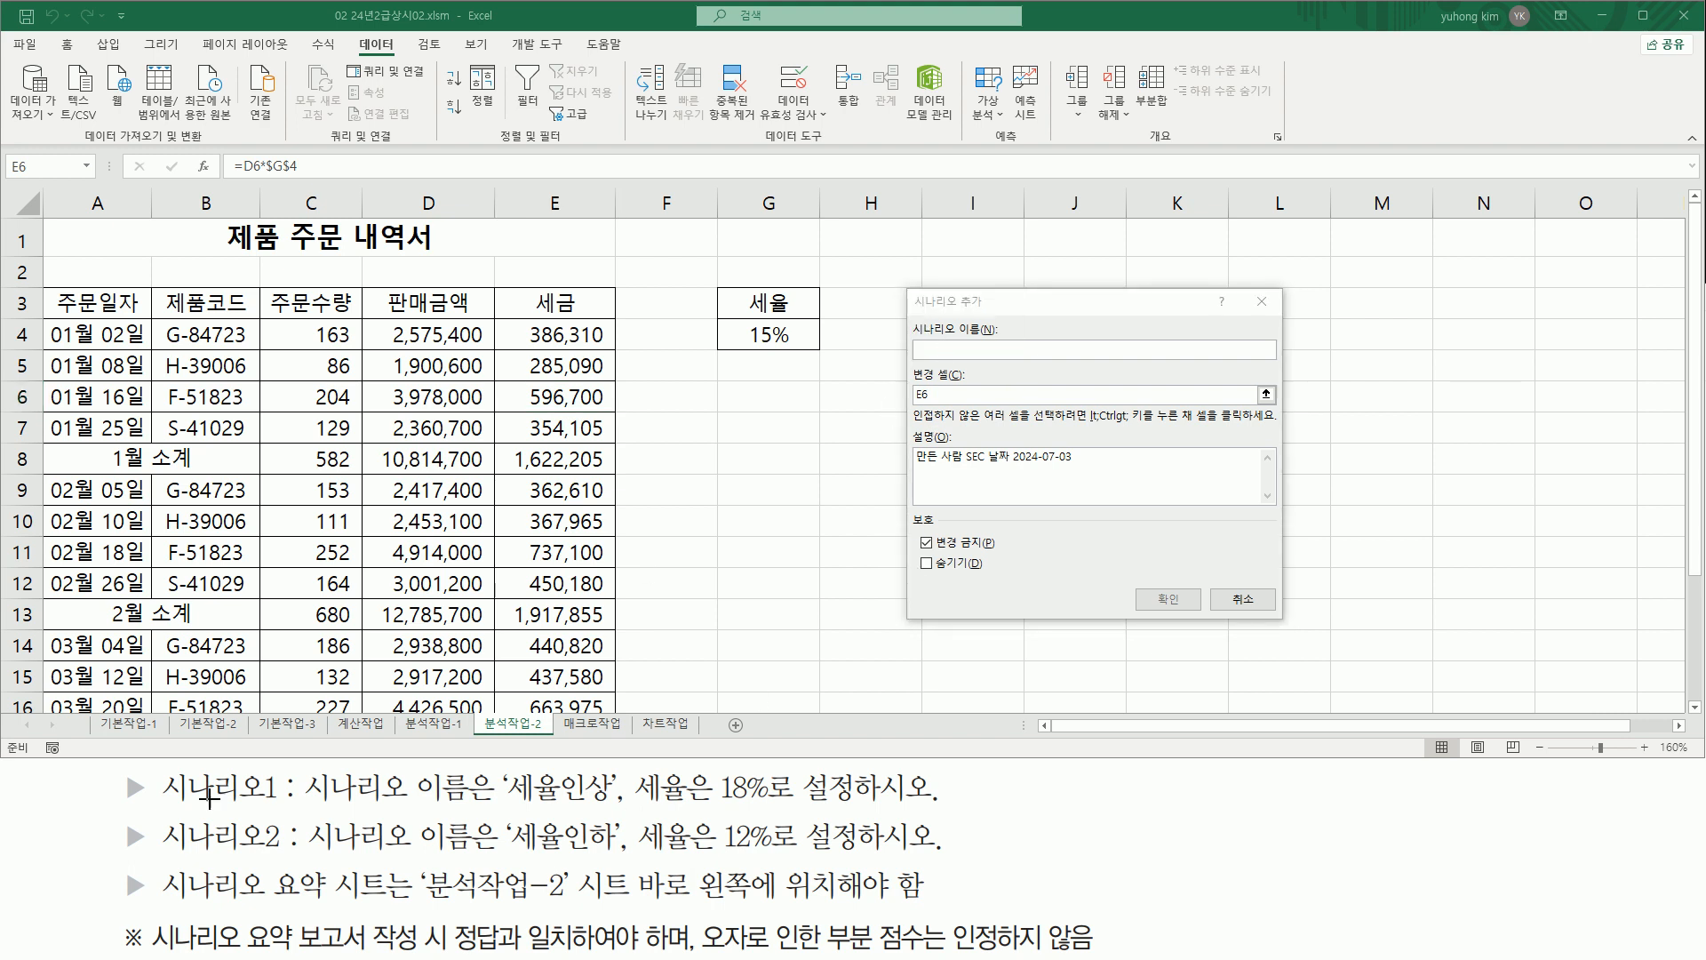
pyautogui.moveTo(165, 798); pyautogui.dragTo(287, 800)
pyautogui.moveTo(503, 817); pyautogui.dragTo(629, 824)
pyautogui.press('Escape')
pyautogui.click(1005, 357)
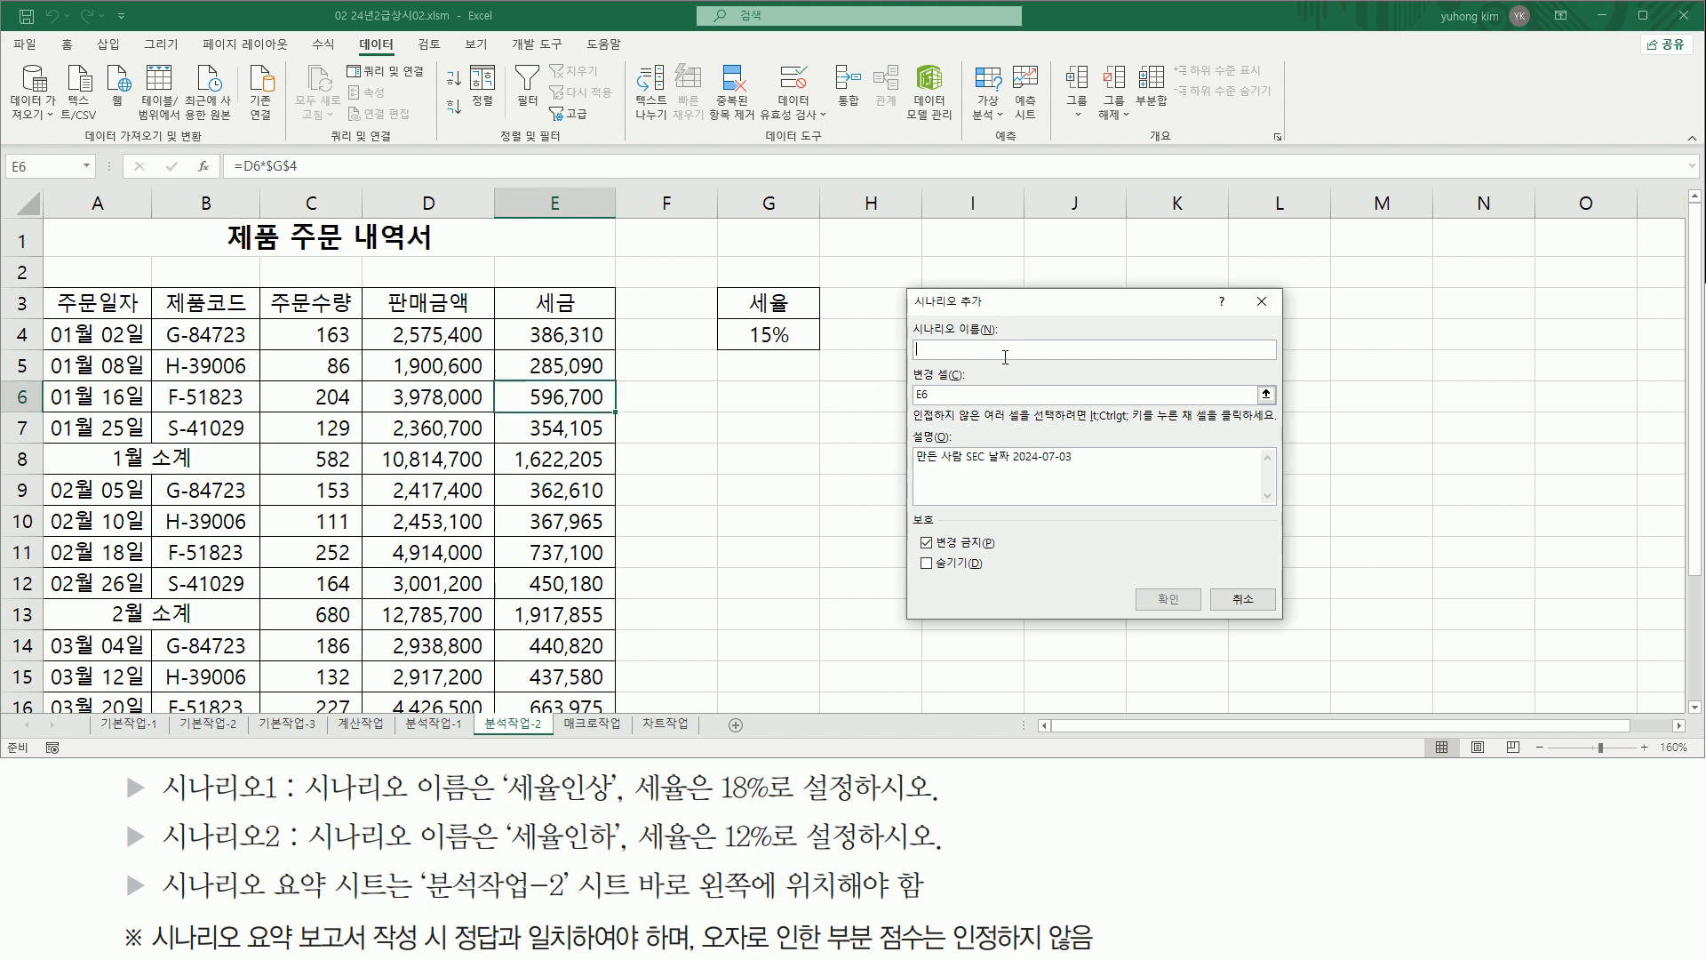
pyautogui.write('세율인상')
# Set the changing cell of the 세율인상 scenario to tax rate cell G4 and accept the scenario definition.
pyautogui.click(1061, 395)
pyautogui.click(964, 393)
pyautogui.hotkey('ctrl', '2')
pyautogui.moveTo(740, 322); pyautogui.dragTo(795, 352)
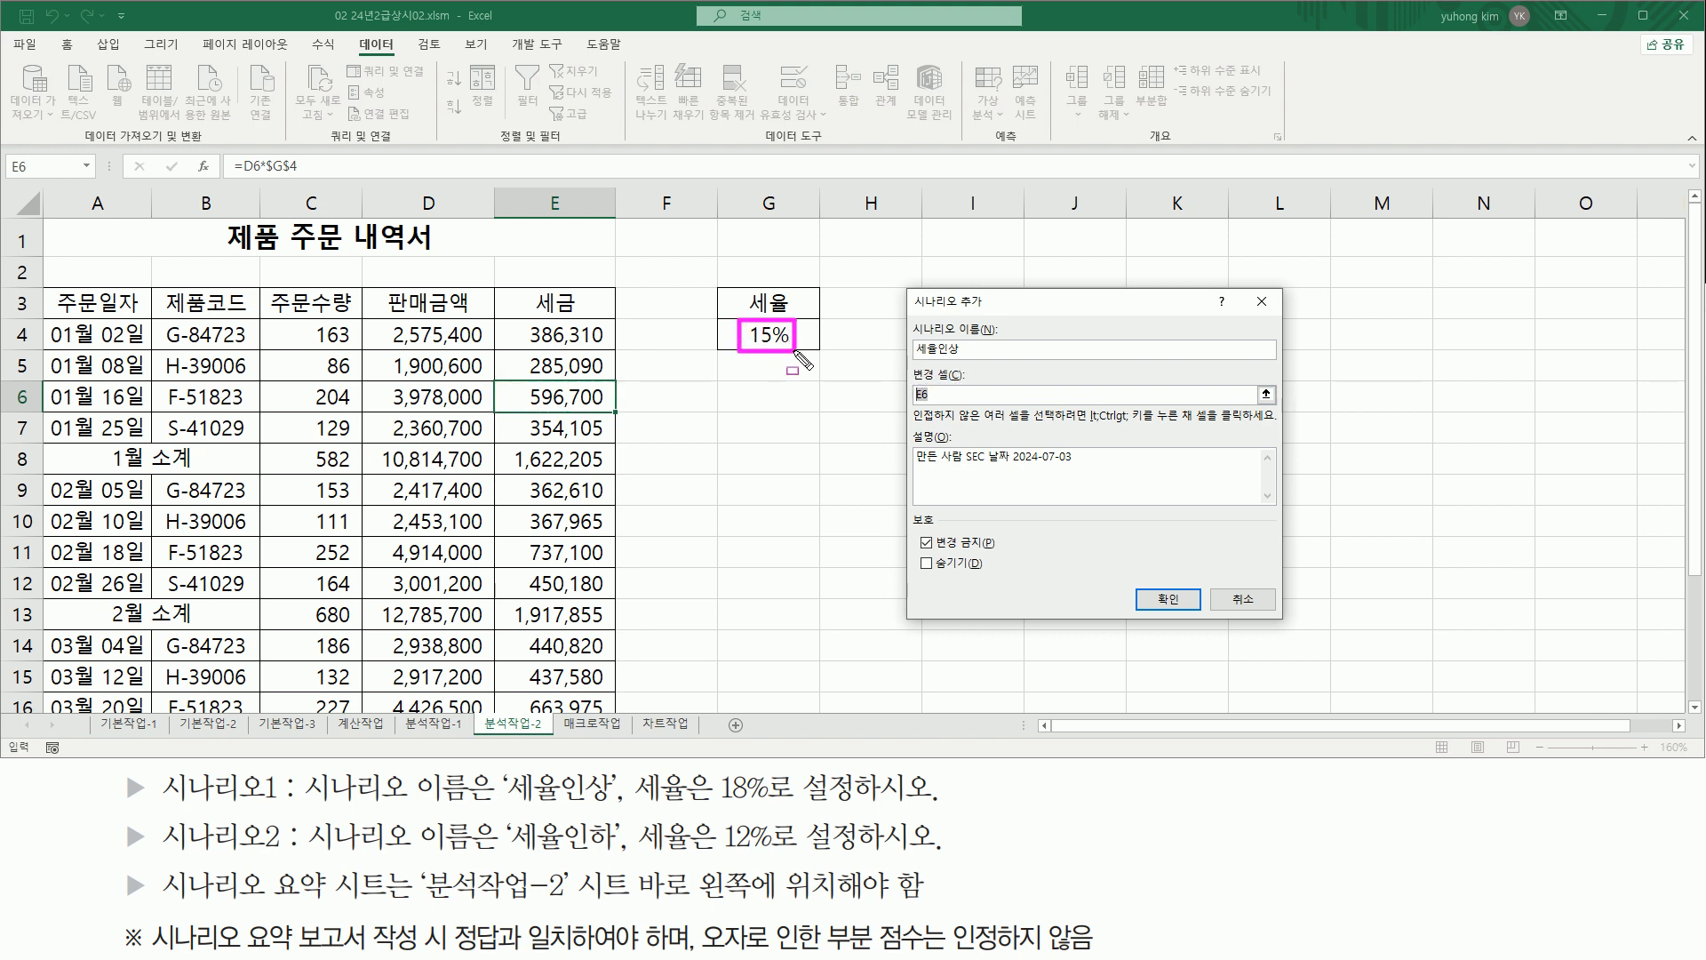
pyautogui.moveTo(711, 805); pyautogui.dragTo(780, 805)
pyautogui.moveTo(907, 406); pyautogui.dragTo(954, 405)
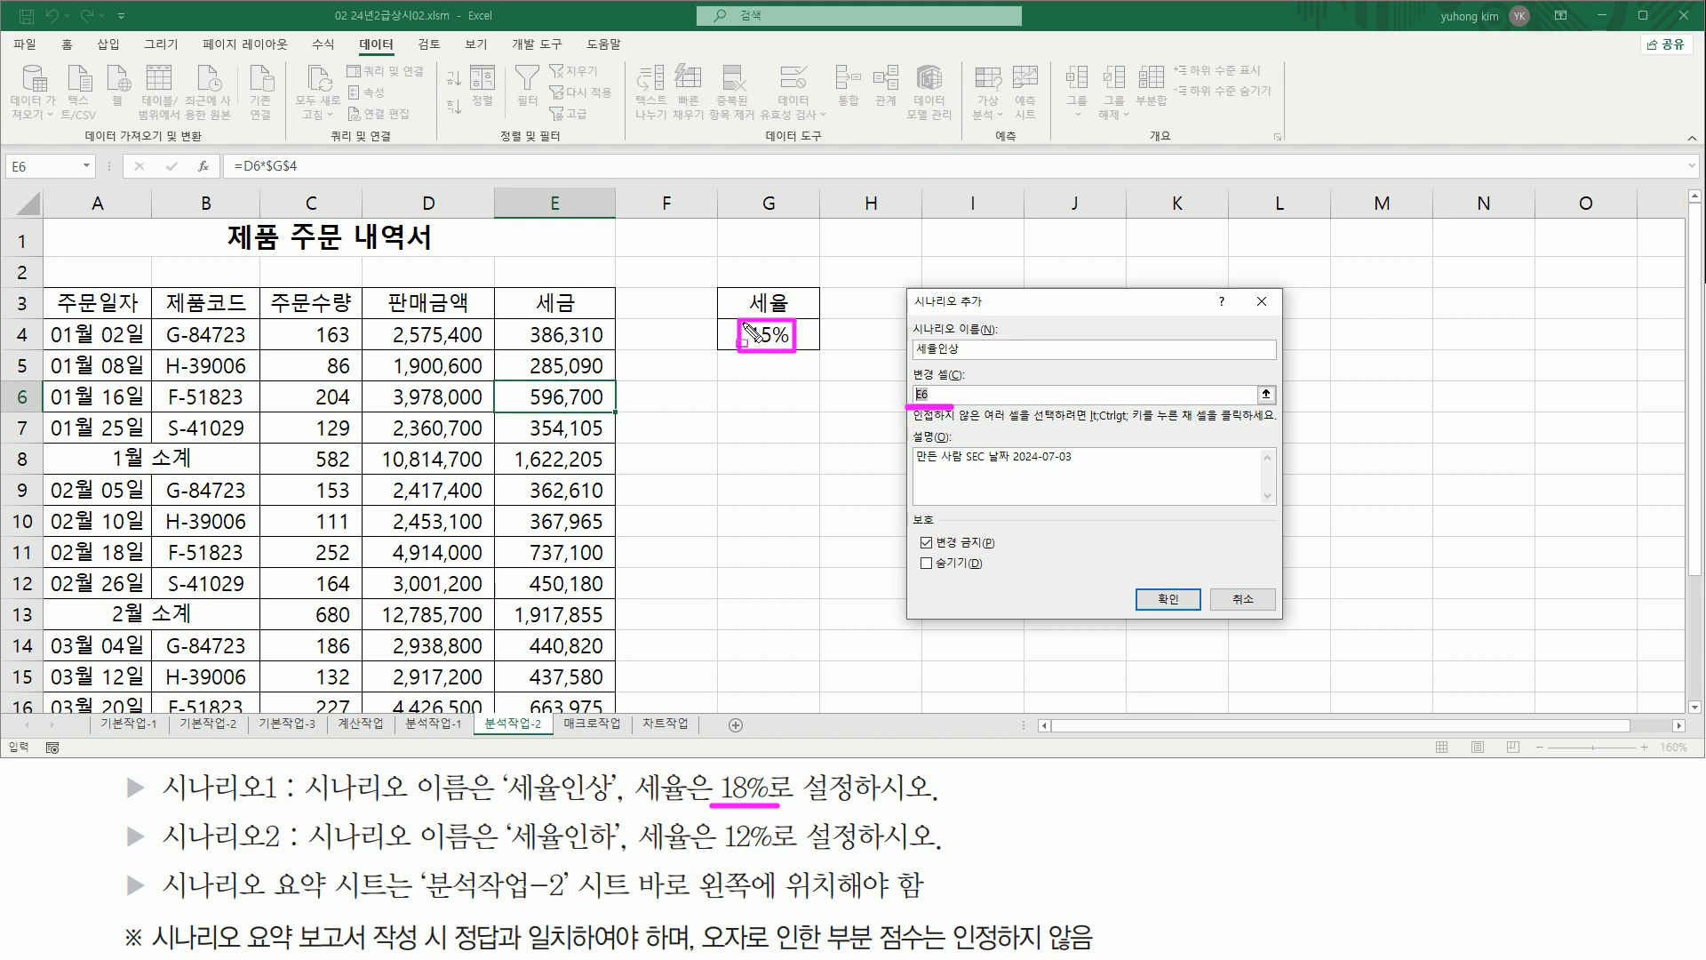
pyautogui.moveTo(745, 324); pyautogui.dragTo(787, 349)
pyautogui.press('Escape')
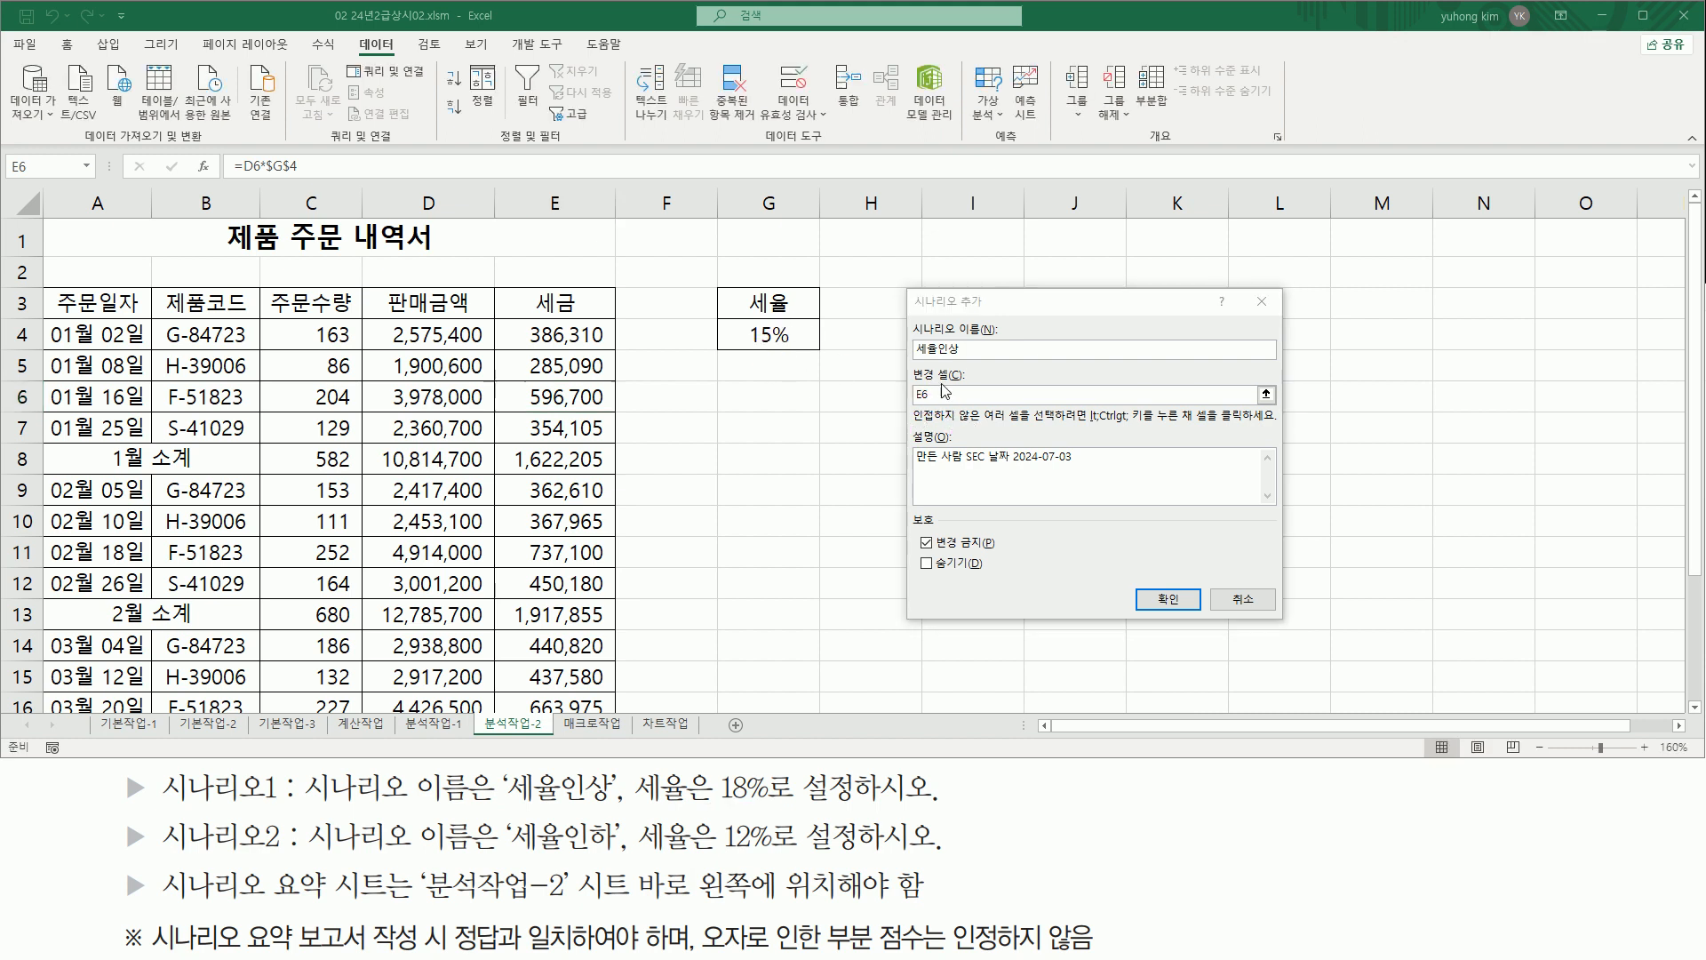
pyautogui.moveTo(932, 394); pyautogui.dragTo(867, 383)
pyautogui.click(780, 334)
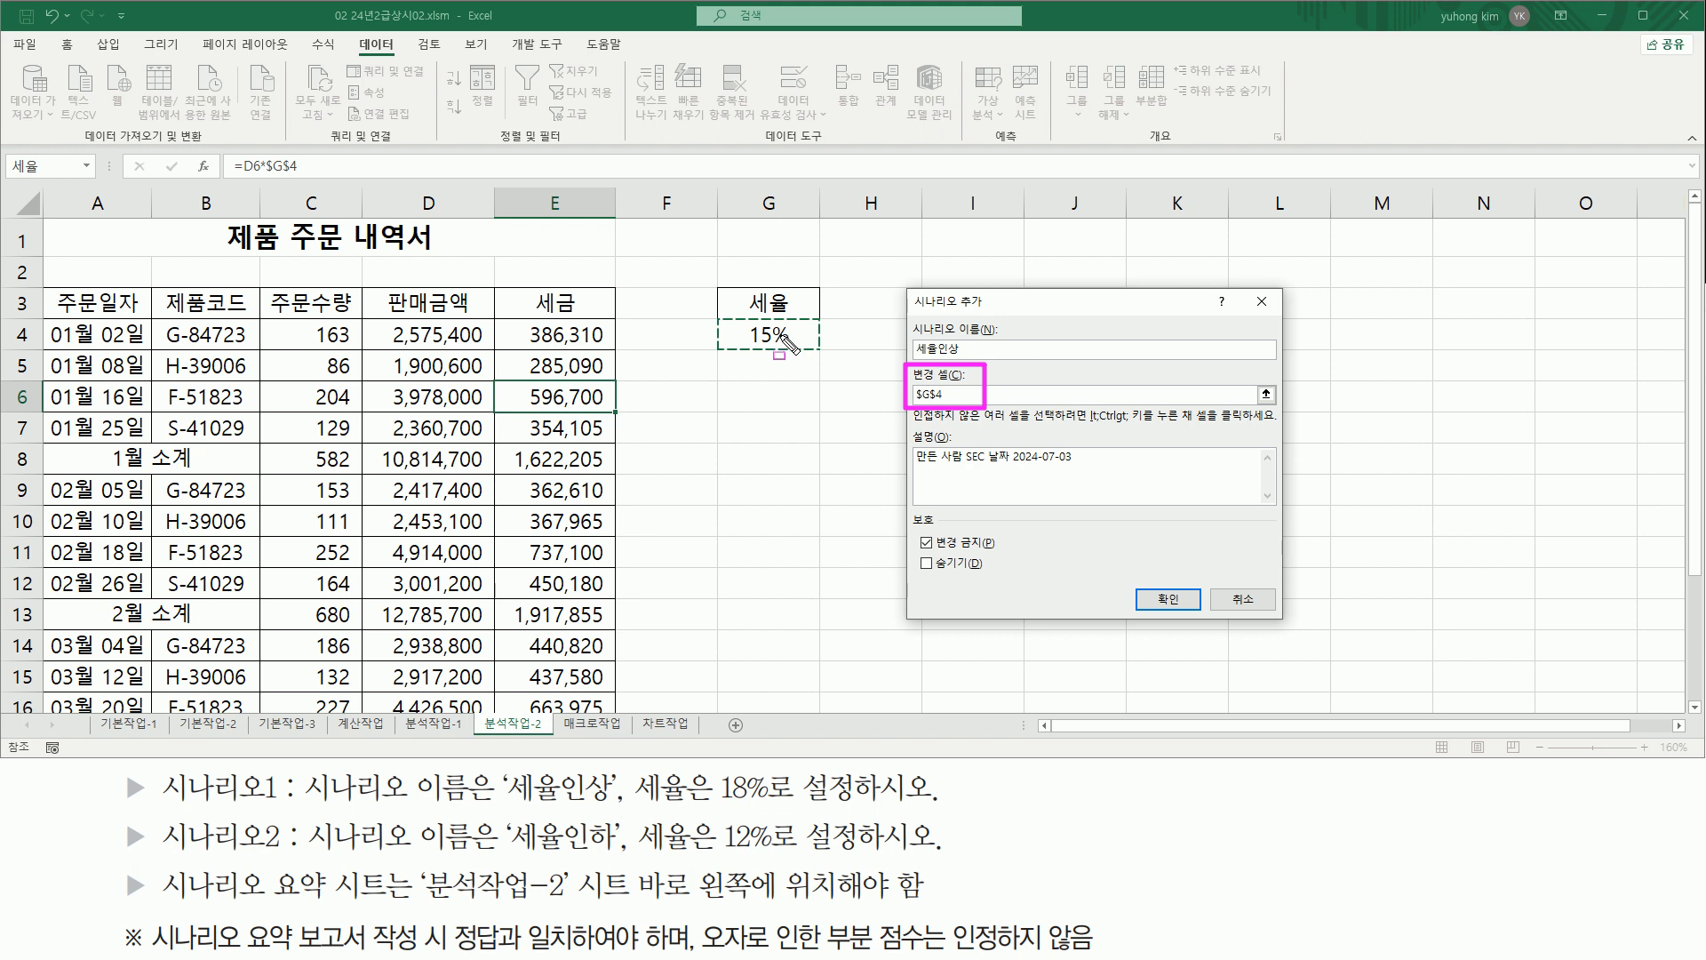
pyautogui.click(1188, 602)
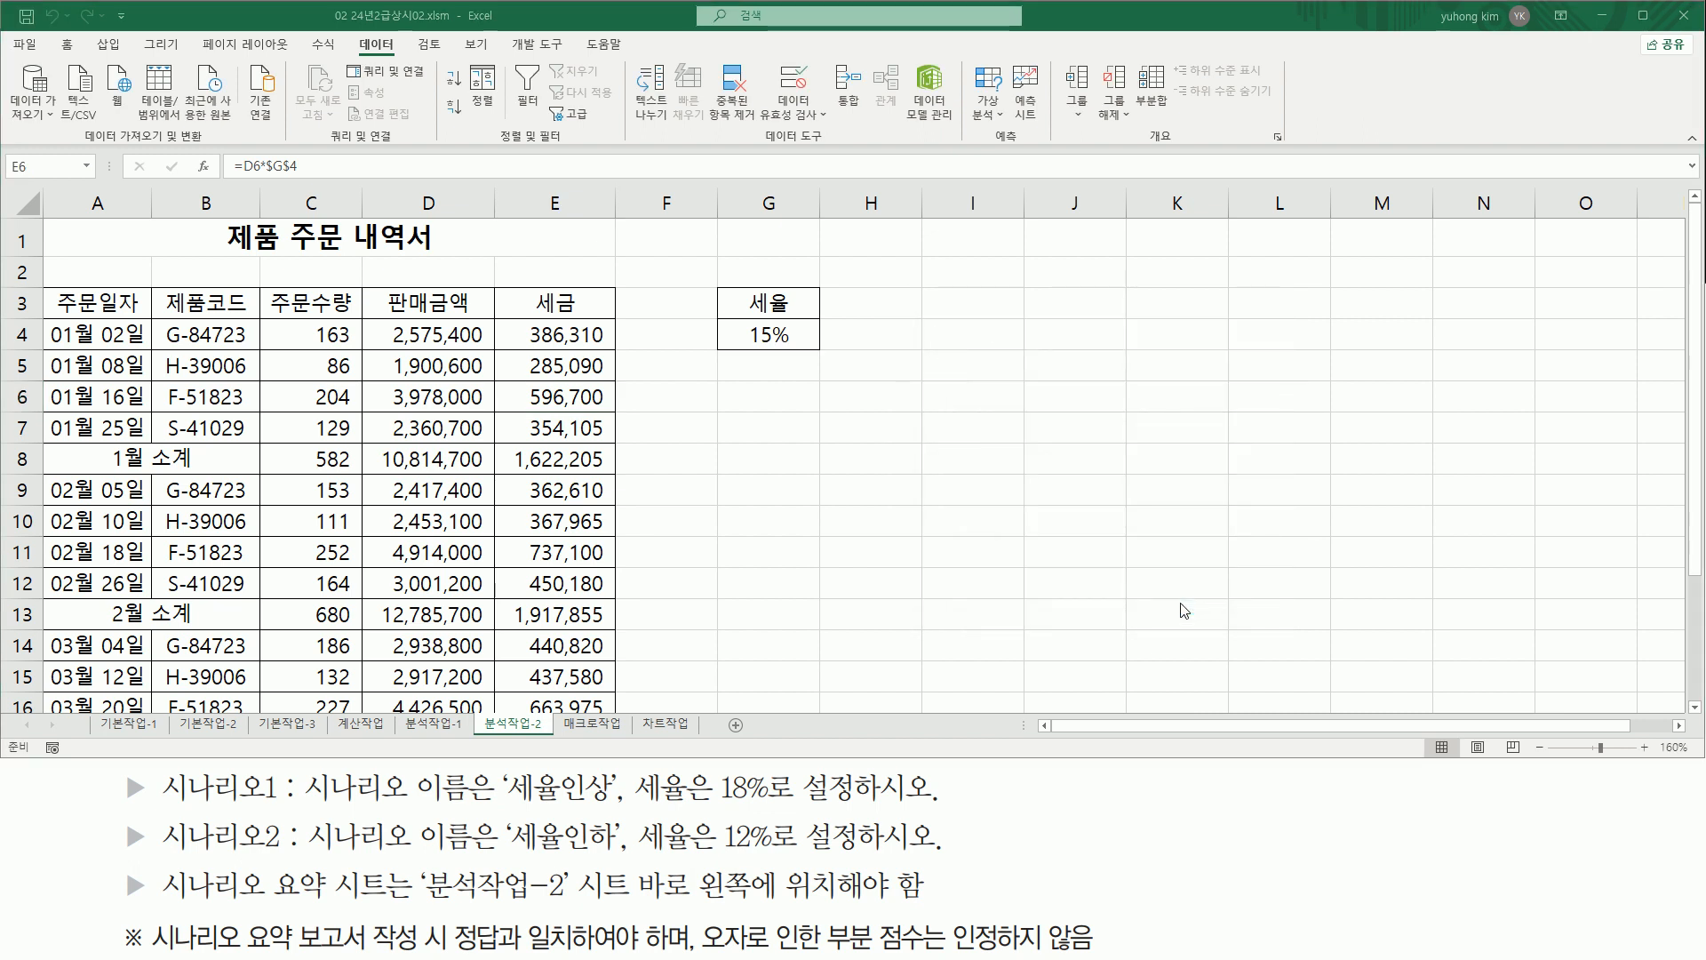
# Enter 0.18 as the 세율 value of the 세율인상 scenario.
pyautogui.moveTo(957, 393); pyautogui.dragTo(1029, 416)
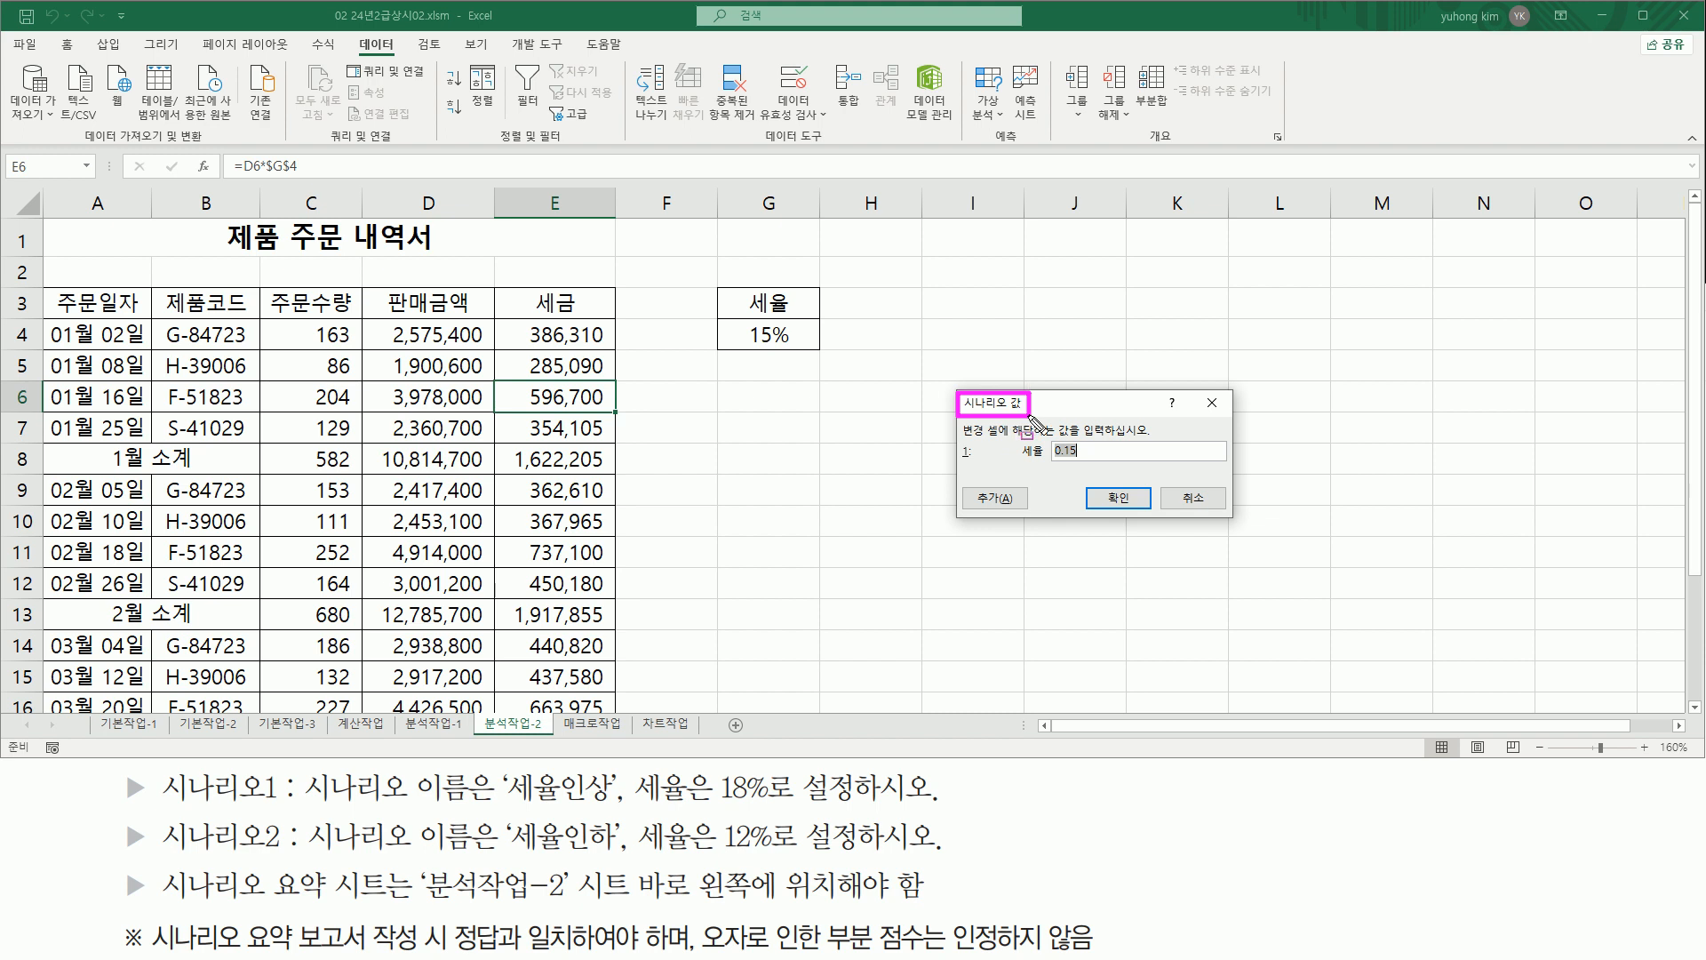
pyautogui.moveTo(744, 348); pyautogui.dragTo(800, 349)
pyautogui.moveTo(716, 805); pyautogui.dragTo(775, 806)
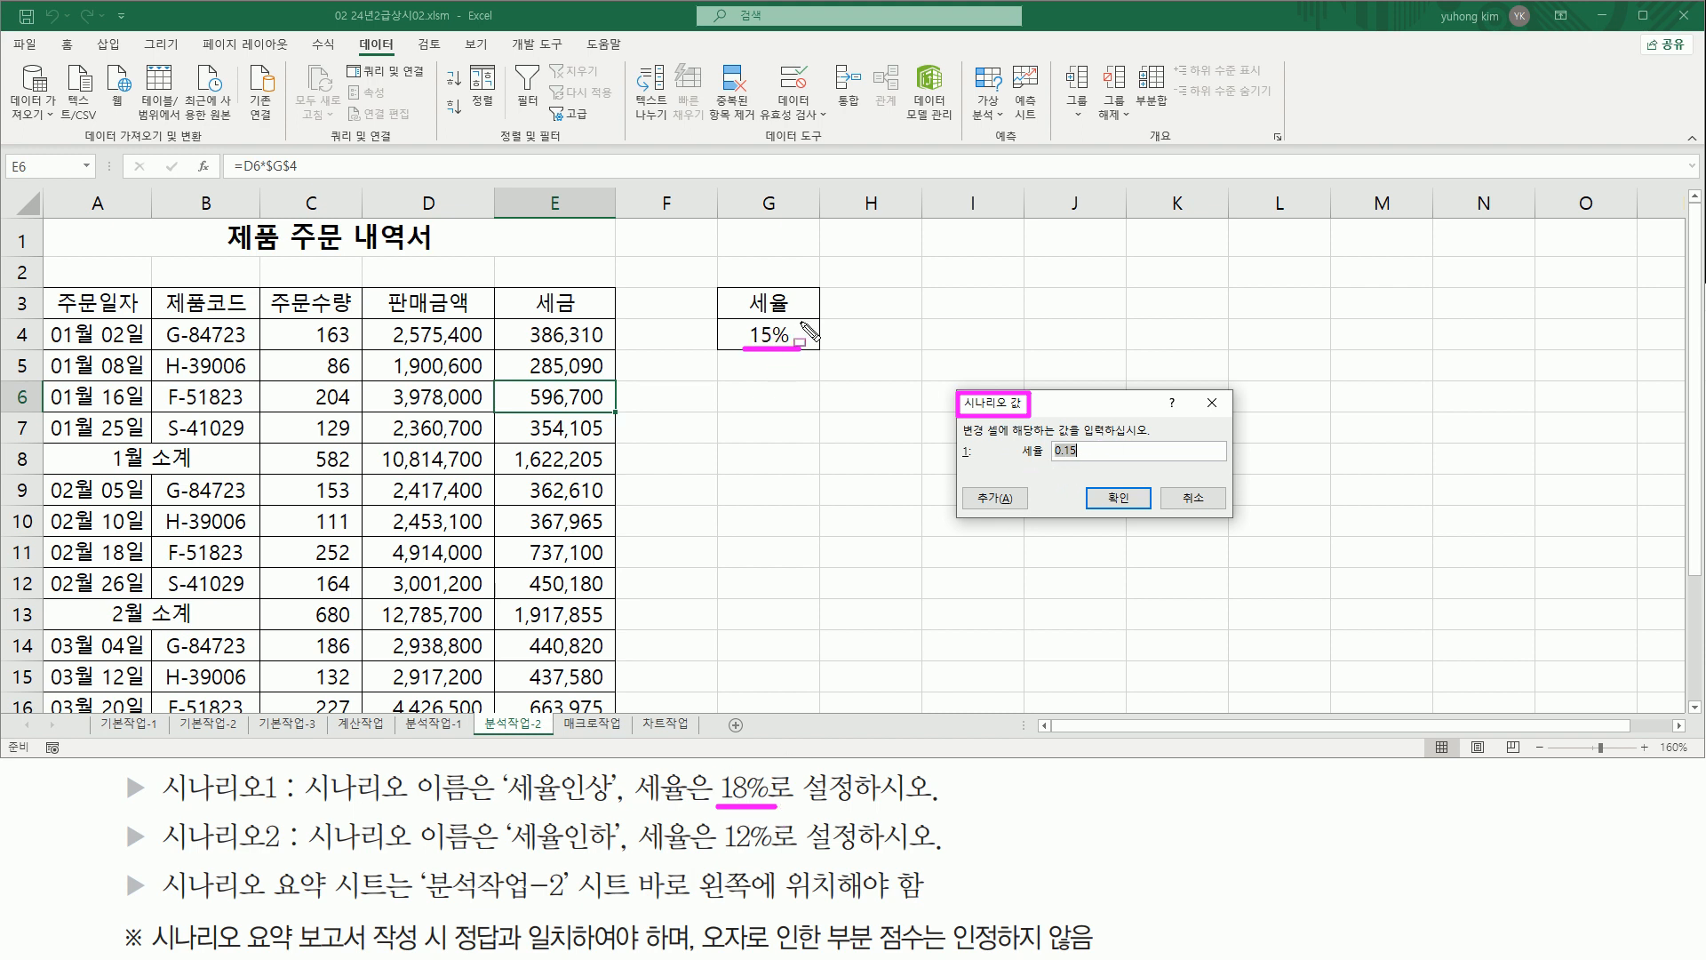
pyautogui.moveTo(1048, 460); pyautogui.dragTo(1077, 461)
pyautogui.press('Escape')
pyautogui.click(1117, 453)
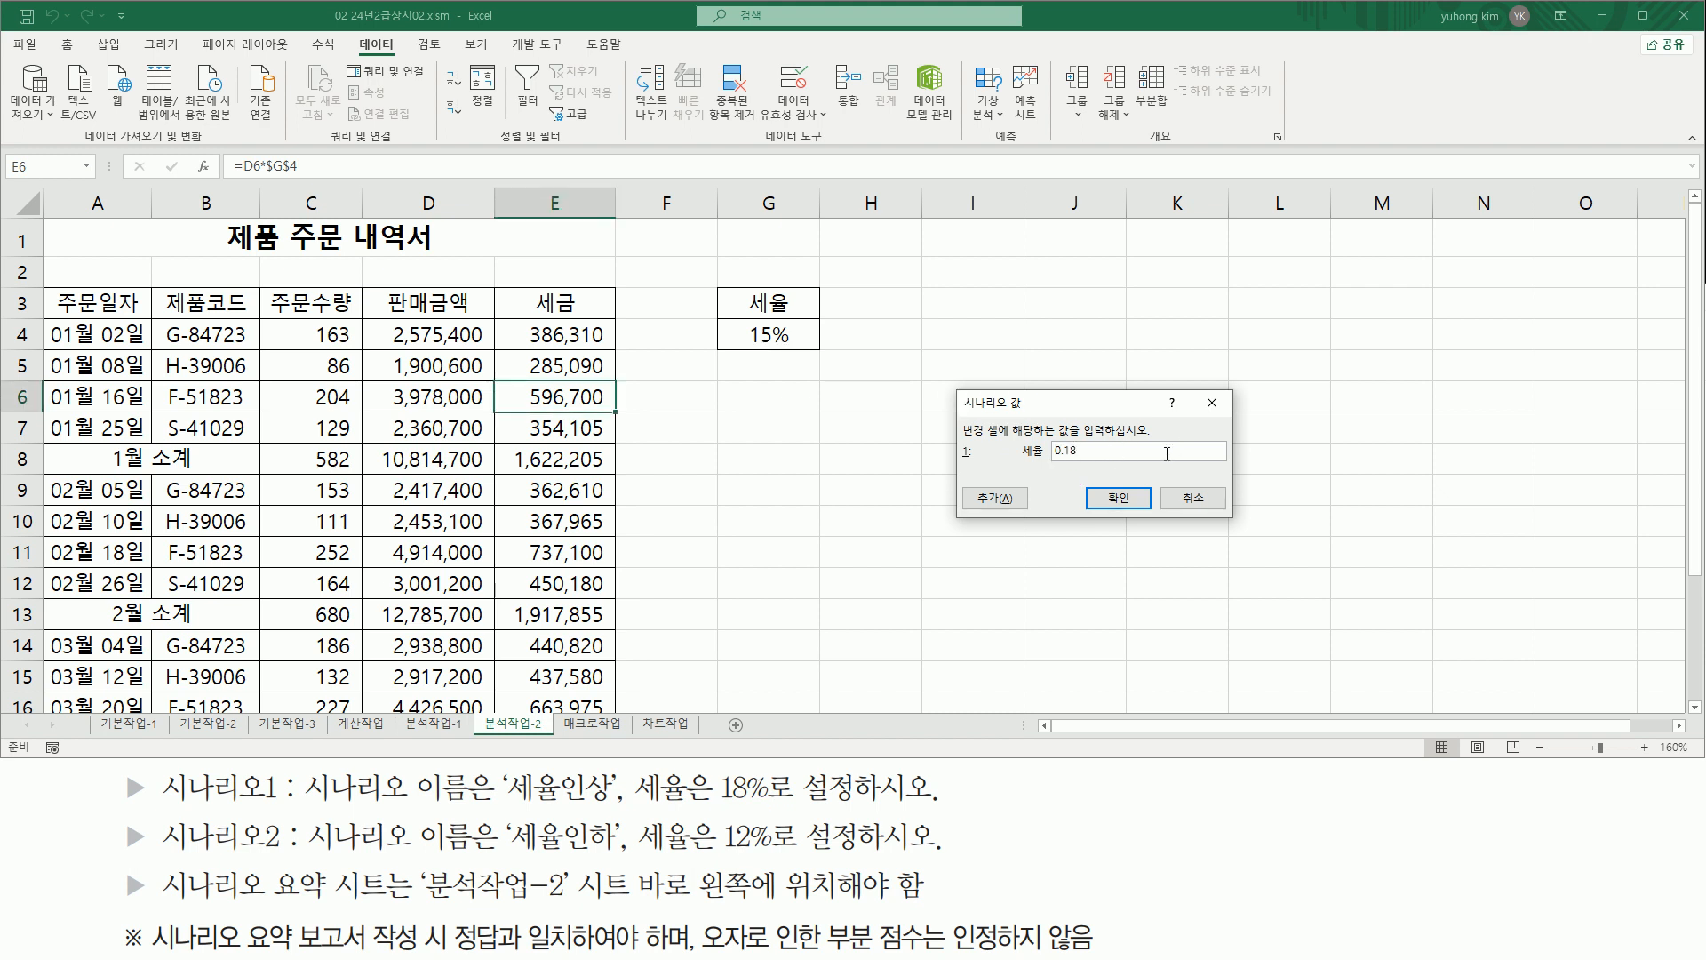
pyautogui.moveTo(709, 804); pyautogui.dragTo(778, 805)
pyautogui.moveTo(1040, 461); pyautogui.dragTo(1091, 461)
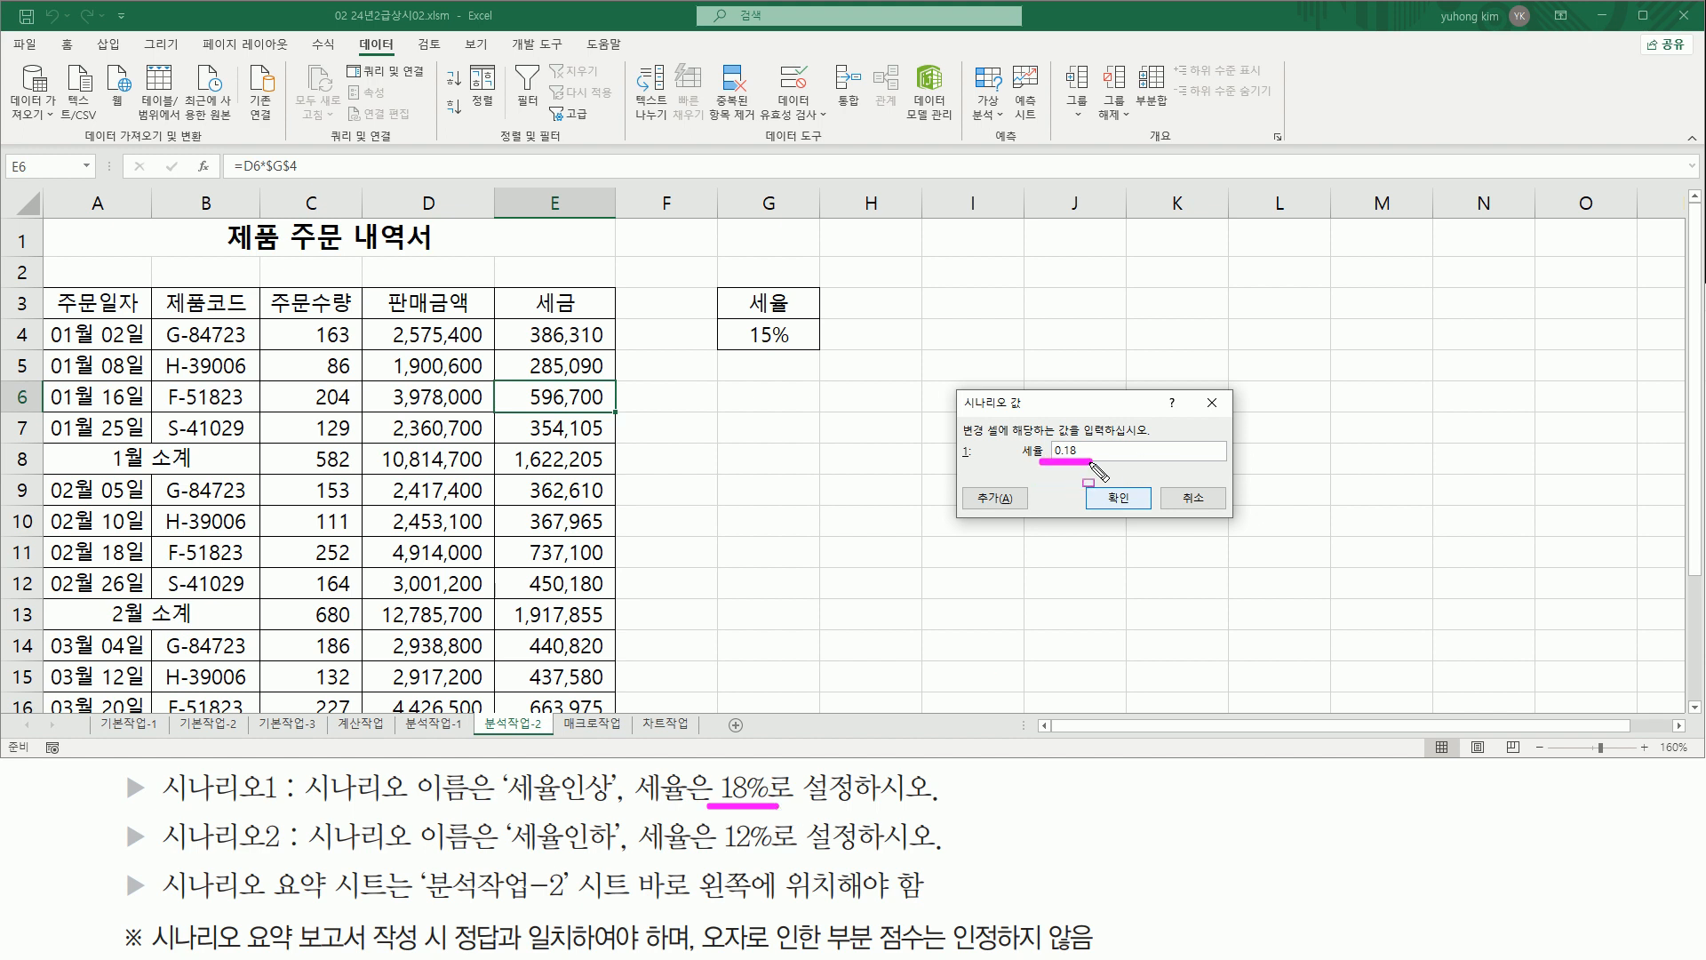
# Enter the 세율 value of the 세율인상 scenario in percent form as 18%.
pyautogui.press('Escape')
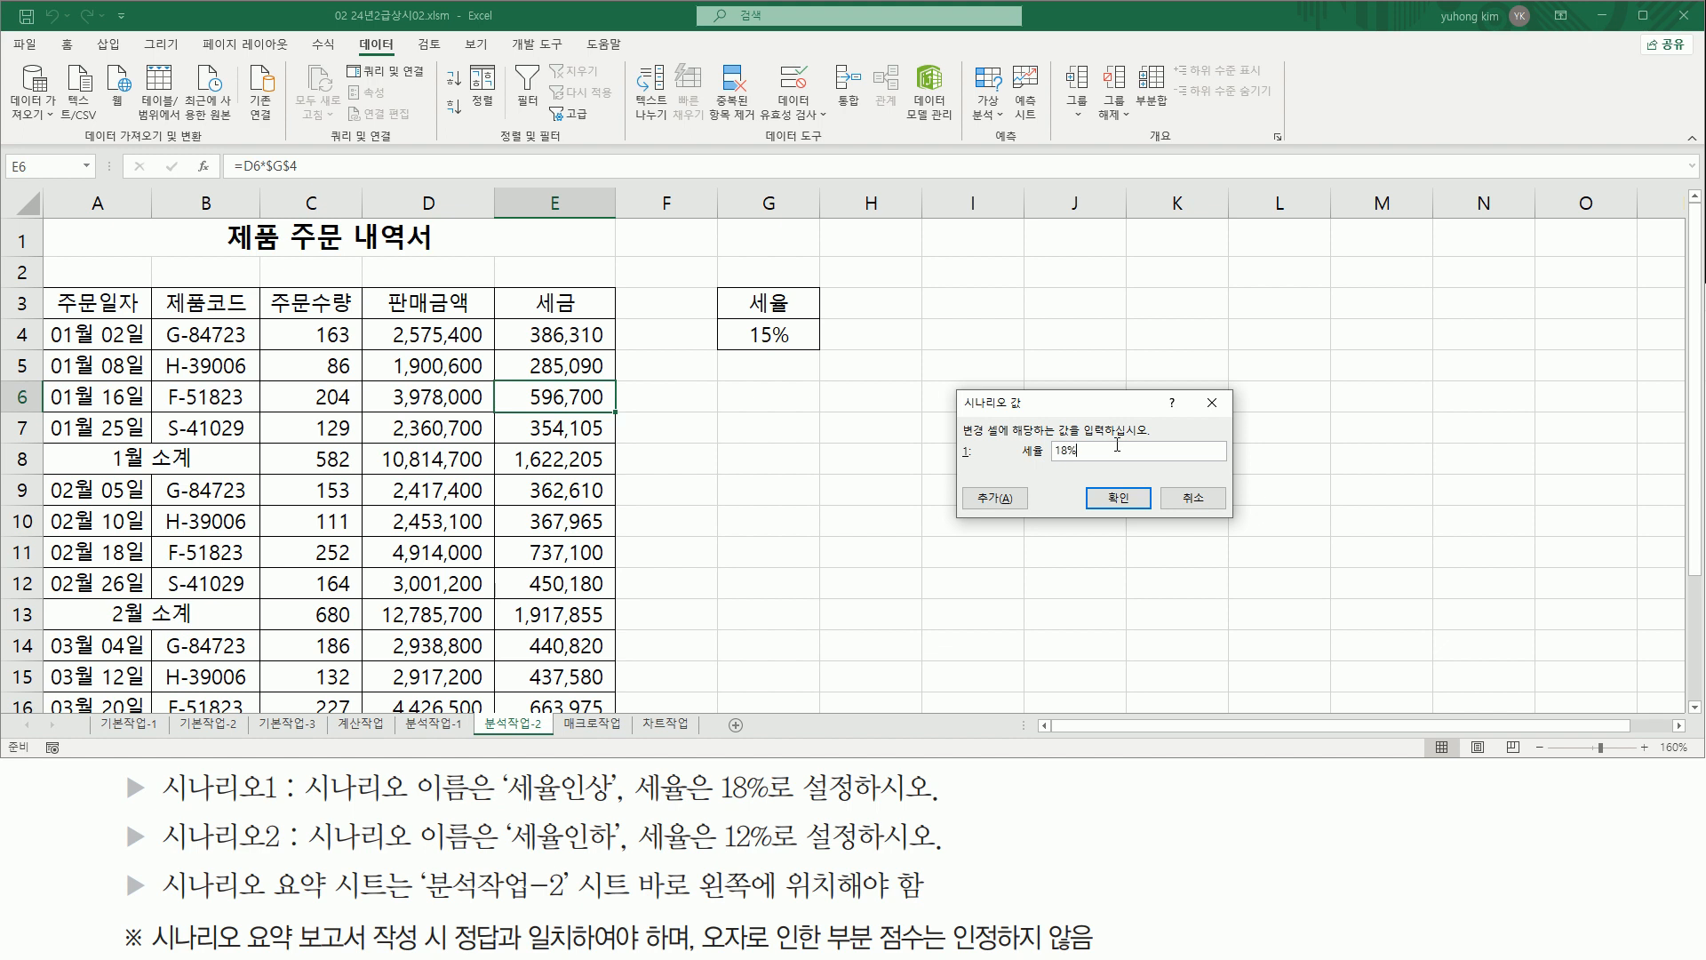
pyautogui.moveTo(1044, 461); pyautogui.dragTo(1080, 461)
pyautogui.moveTo(156, 804); pyautogui.dragTo(932, 803)
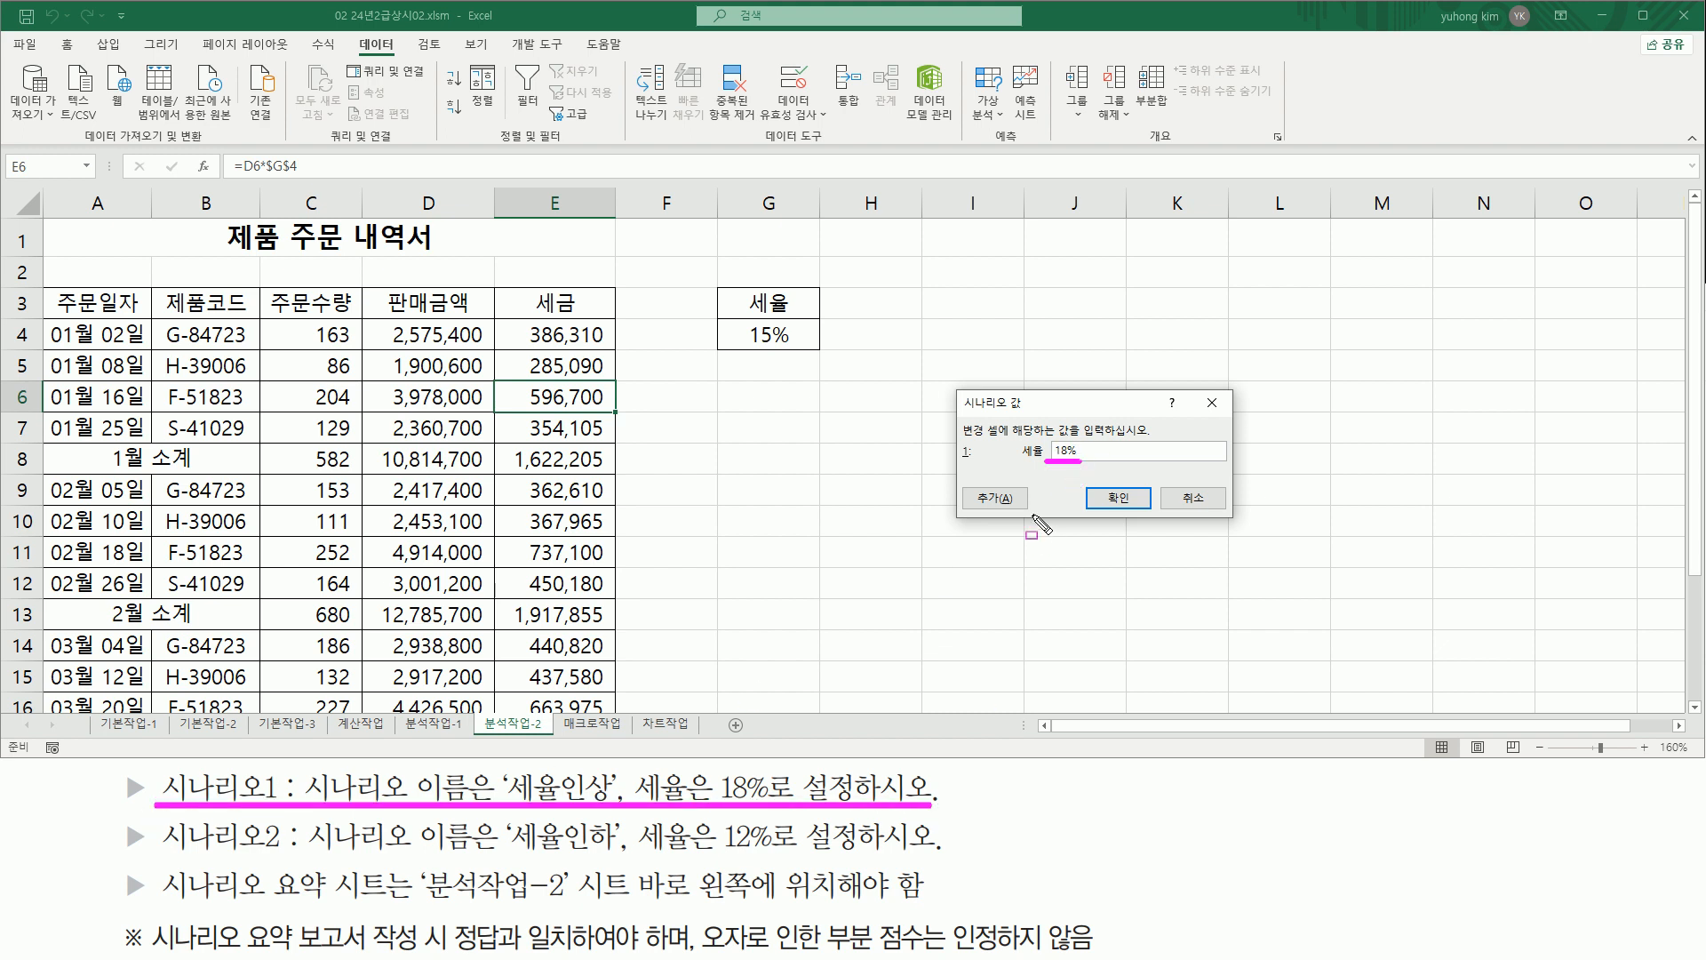
pyautogui.moveTo(156, 822); pyautogui.dragTo(283, 858)
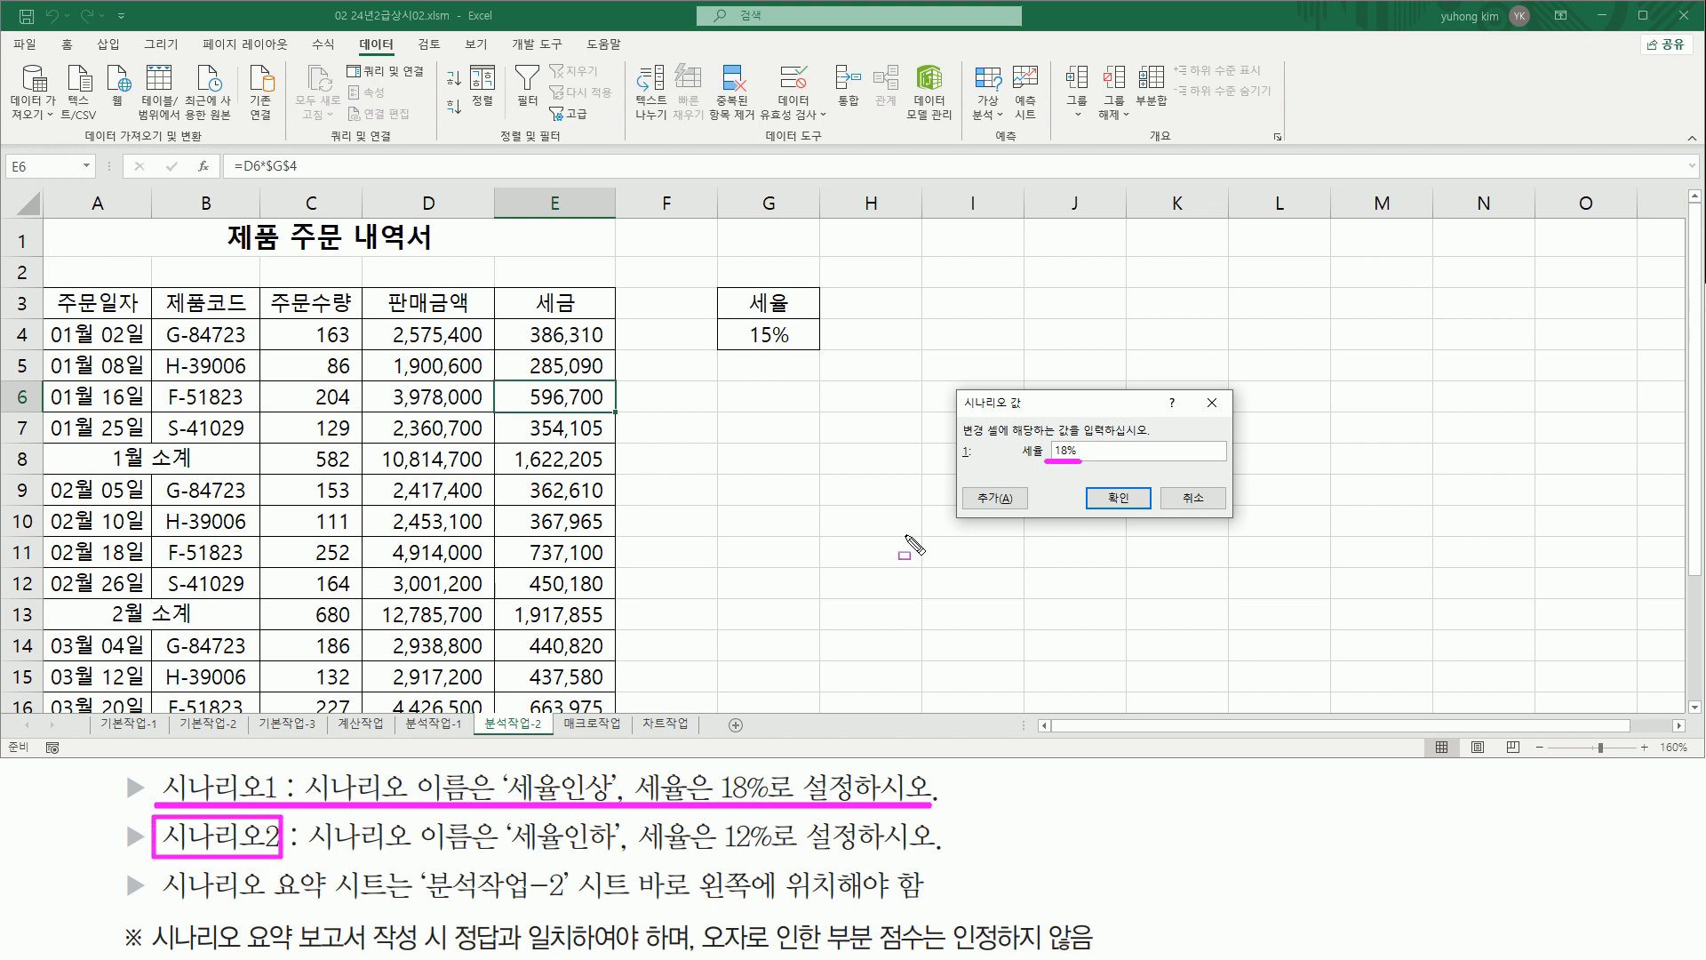
pyautogui.moveTo(961, 485)
pyautogui.mouseDown()
pyautogui.moveTo(988, 513)
pyautogui.moveTo(1024, 514)
pyautogui.mouseUp()
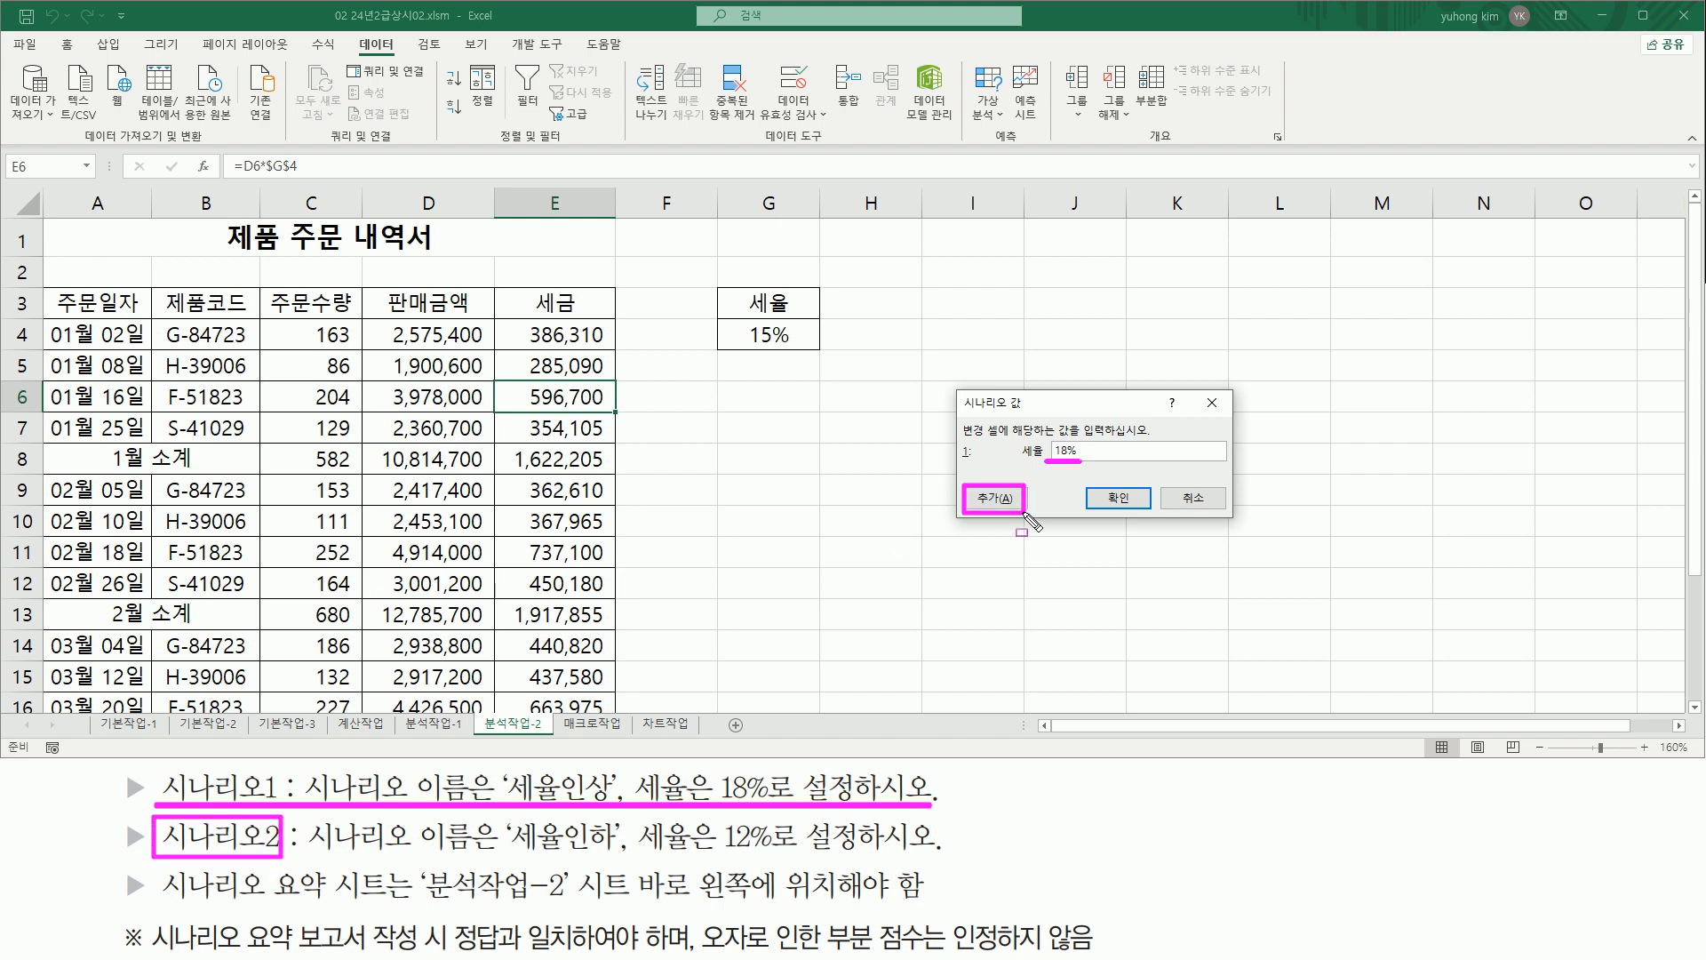
pyautogui.moveTo(1040, 433); pyautogui.dragTo(1092, 473)
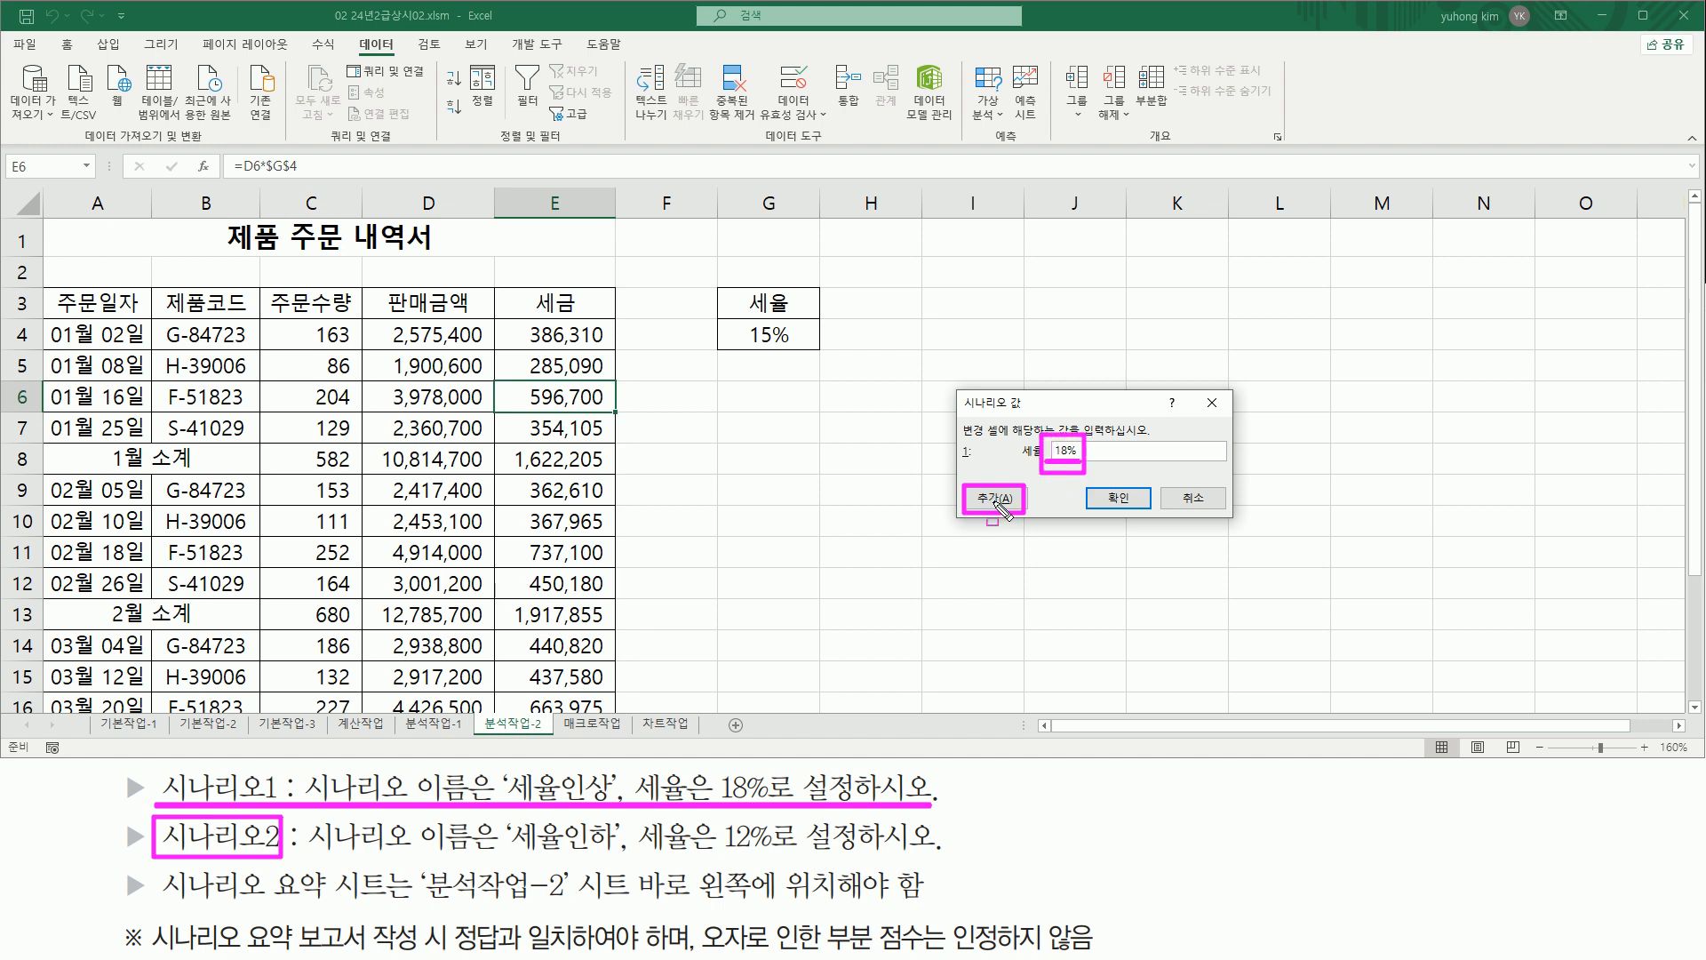
pyautogui.press('Escape')
pyautogui.click(1045, 497)
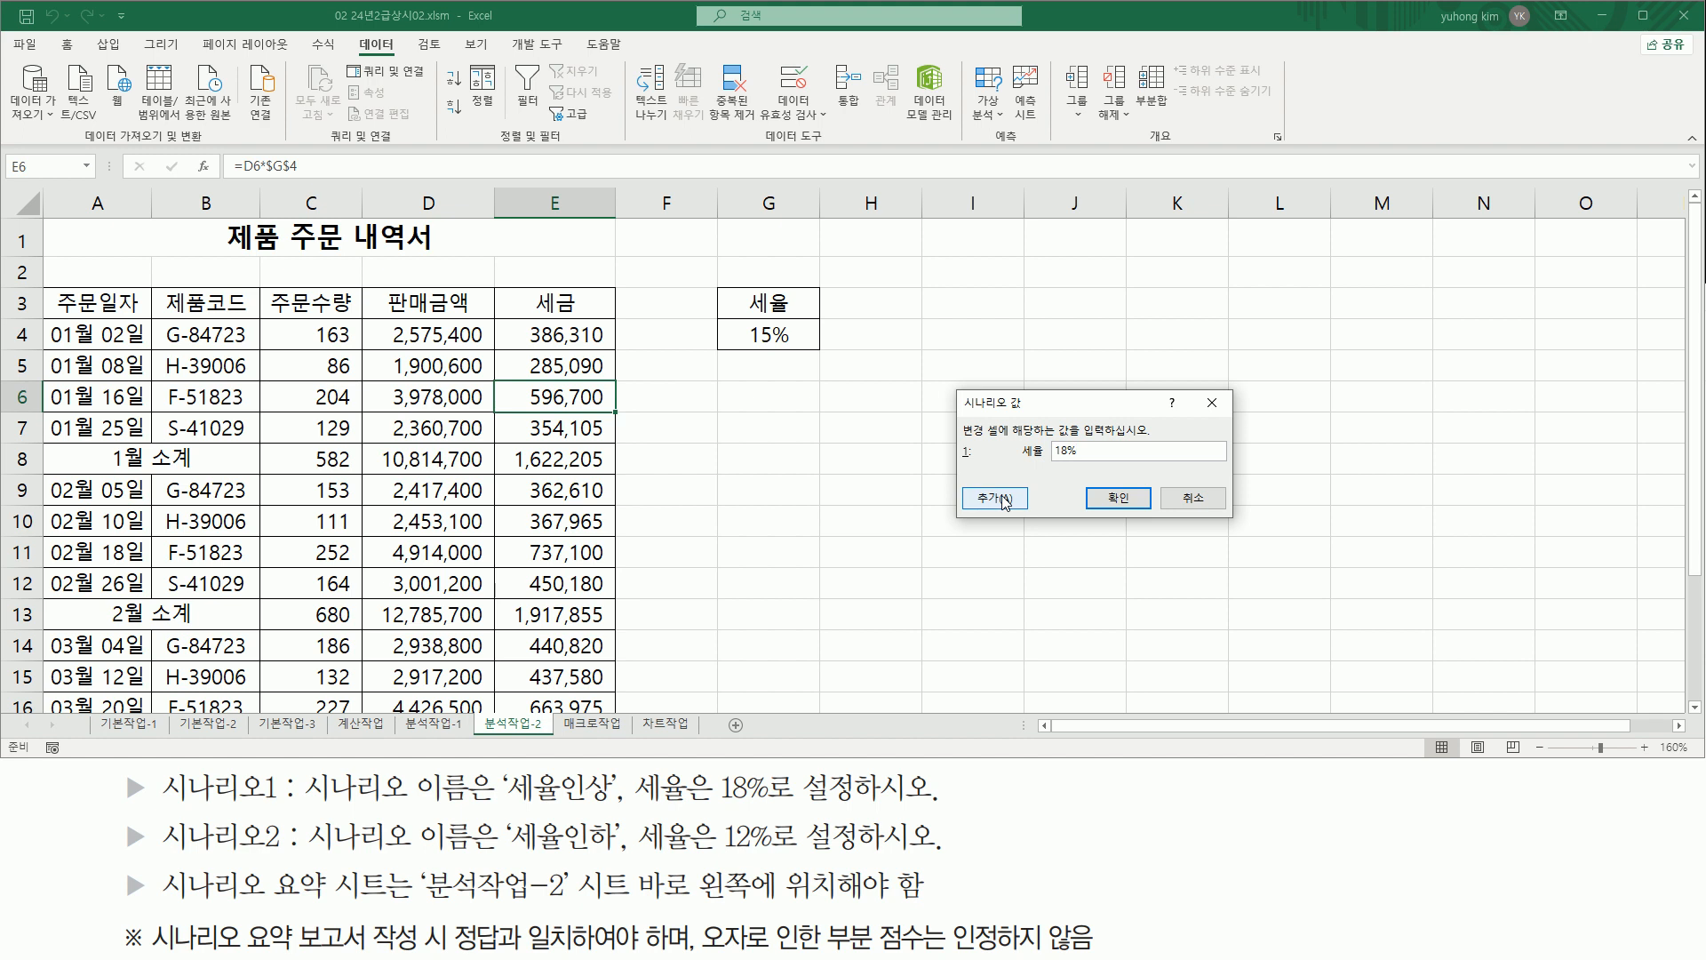
# Store the first scenario, go straight on to adding a second one, and name it 세율인하.
pyautogui.click(1003, 500)
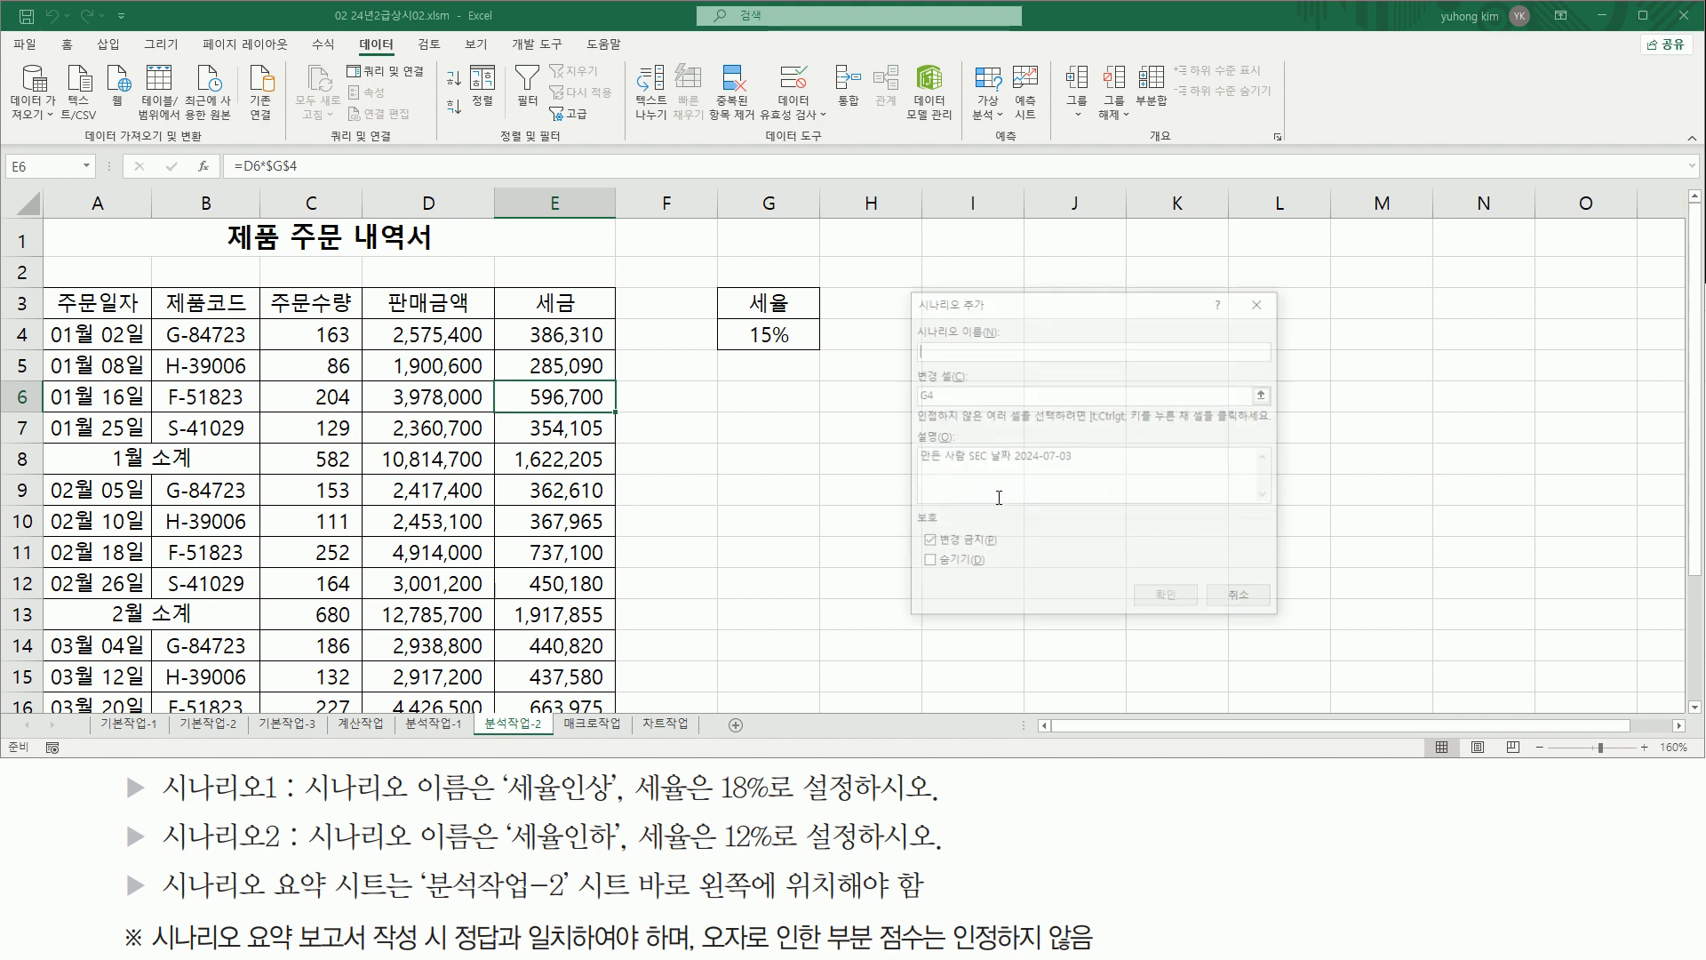
pyautogui.moveTo(908, 292); pyautogui.dragTo(995, 312)
pyautogui.press('Escape')
pyautogui.click(967, 350)
pyautogui.hotkey('ctrl', '2')
pyautogui.moveTo(503, 860); pyautogui.dragTo(620, 858)
pyautogui.press('Escape')
pyautogui.click(1011, 348)
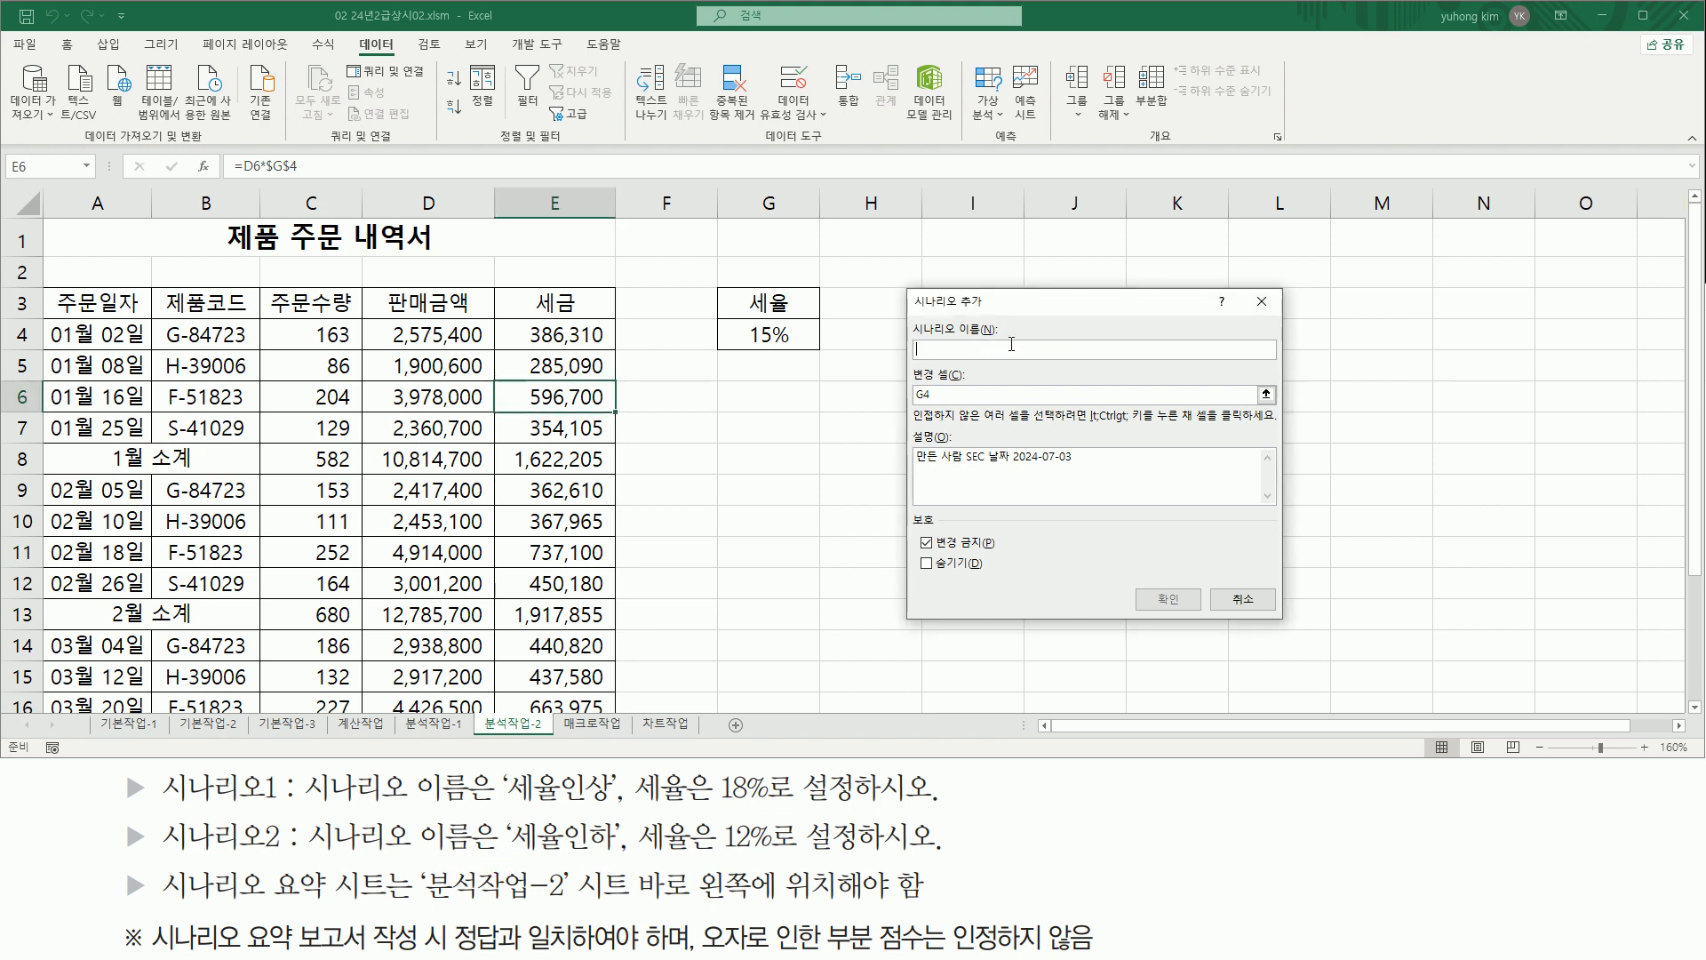
pyautogui.write('ㅅ')
# Check that the 세율인하 scenario uses G4 as its changing cell and accept the scenario definition.
pyautogui.click(965, 394)
pyautogui.hotkey('ctrl', '2')
pyautogui.moveTo(911, 409); pyautogui.dragTo(939, 409)
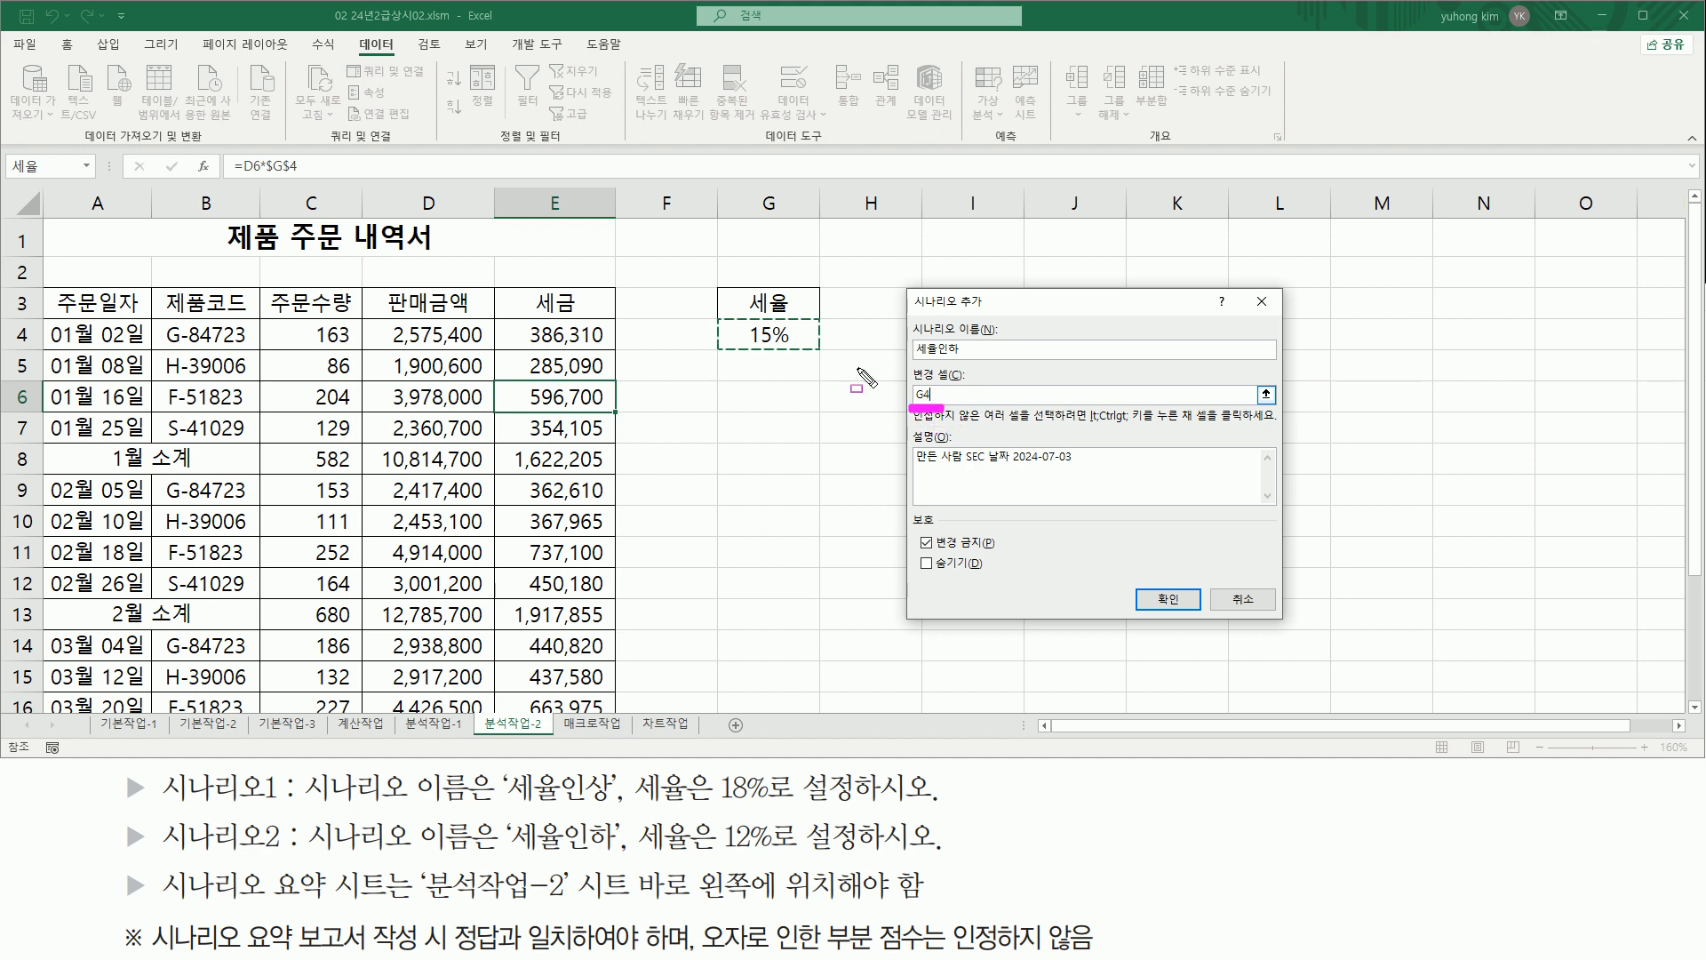
pyautogui.moveTo(735, 318); pyautogui.dragTo(800, 350)
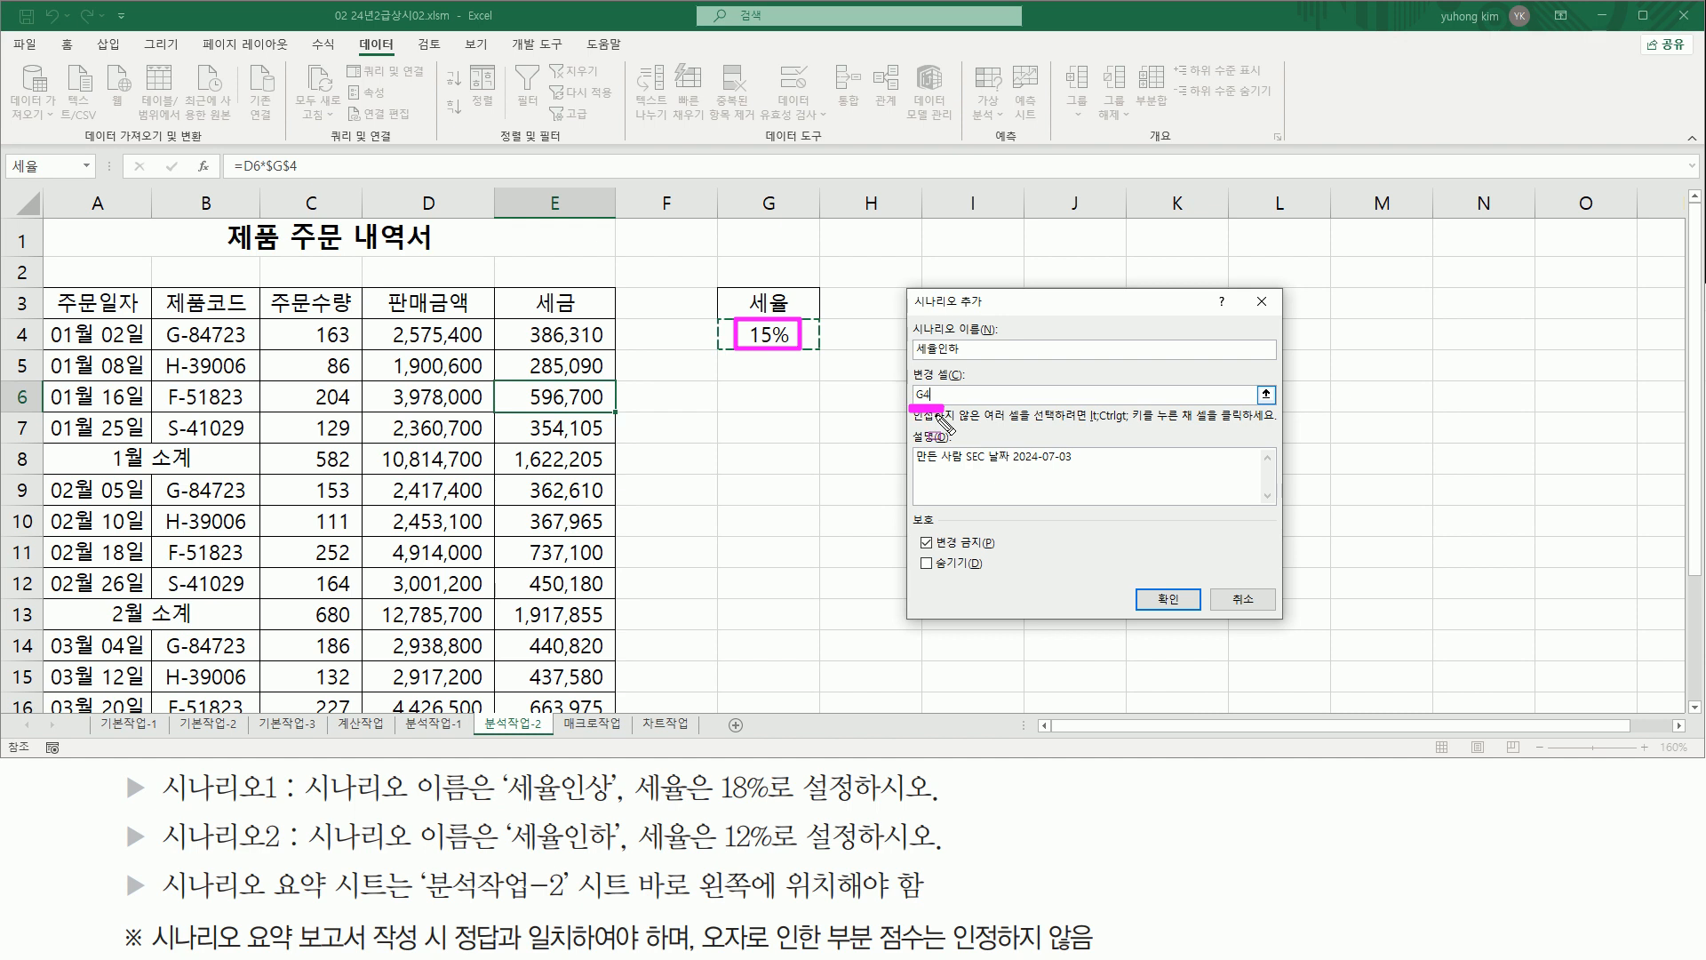
pyautogui.moveTo(1138, 585); pyautogui.dragTo(1192, 611)
pyautogui.press('Escape')
pyautogui.click(1182, 600)
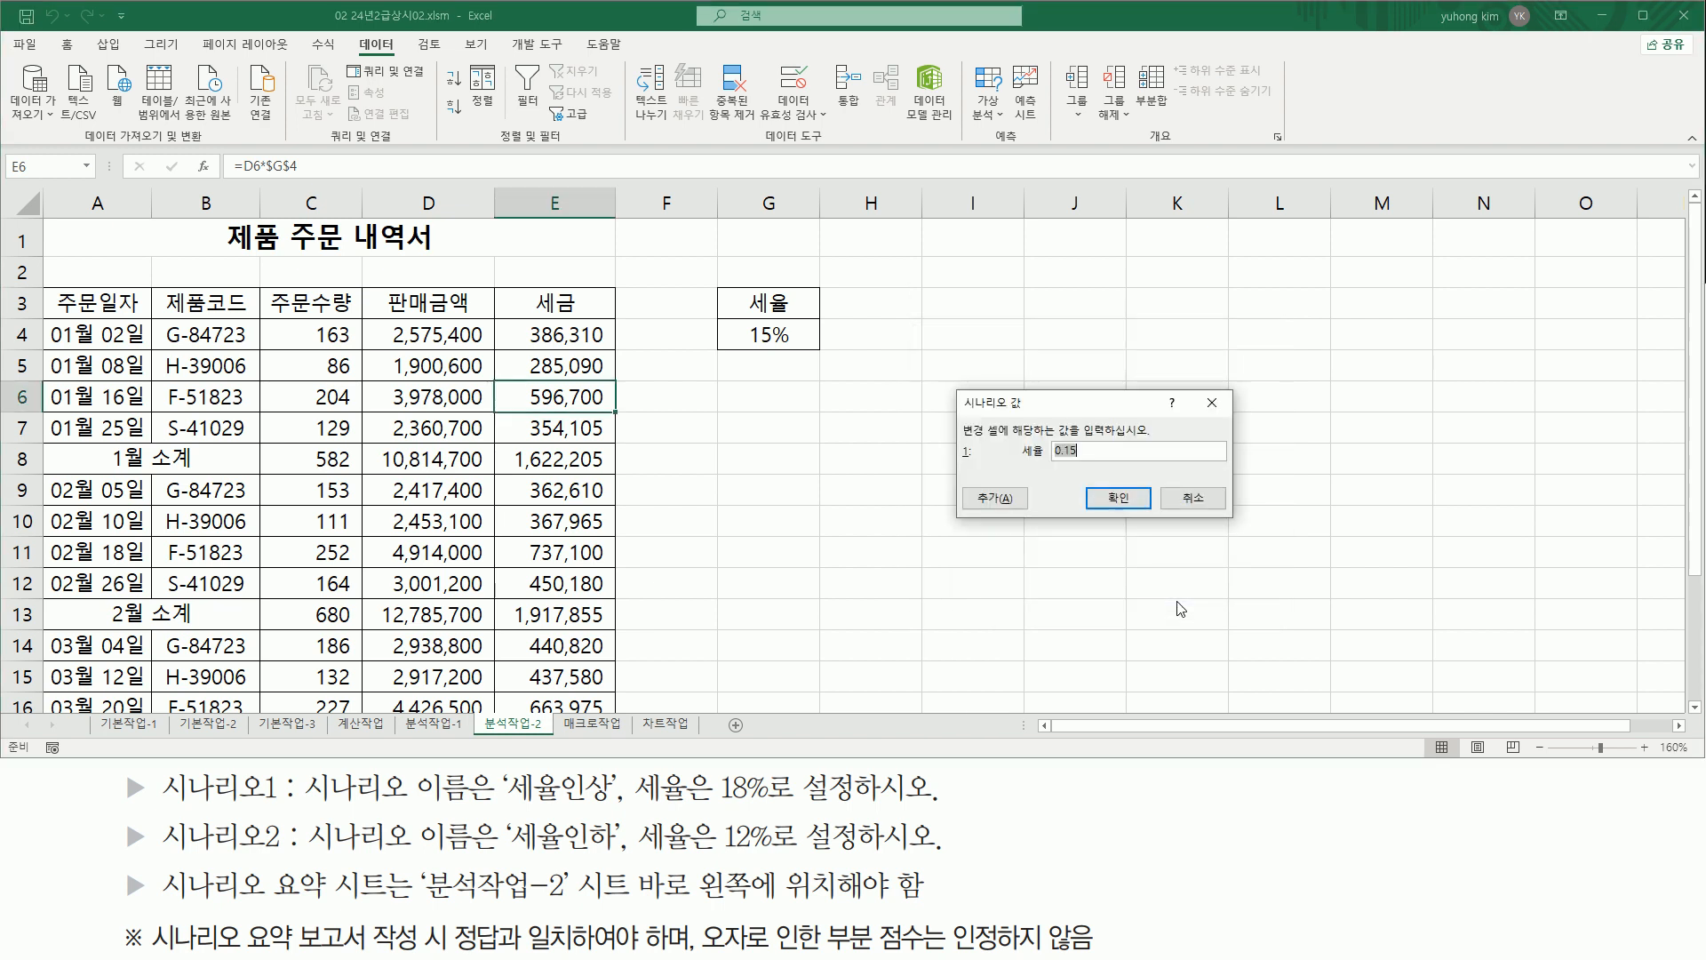
# Set the 세율 value of the 세율인하 scenario to 12% and return to the Scenario Manager.
pyautogui.moveTo(957, 413)
pyautogui.mouseDown()
pyautogui.moveTo(1054, 414)
pyautogui.moveTo(1086, 461)
pyautogui.mouseUp()
pyautogui.moveTo(746, 349); pyautogui.dragTo(792, 350)
pyautogui.moveTo(724, 854)
pyautogui.mouseDown()
pyautogui.moveTo(786, 856)
pyautogui.moveTo(779, 818)
pyautogui.mouseUp()
pyautogui.press('Escape')
pyautogui.click(1088, 454)
pyautogui.hotkey('ctrl', '2')
pyautogui.moveTo(1050, 462); pyautogui.dragTo(1079, 461)
pyautogui.moveTo(153, 855); pyautogui.dragTo(944, 853)
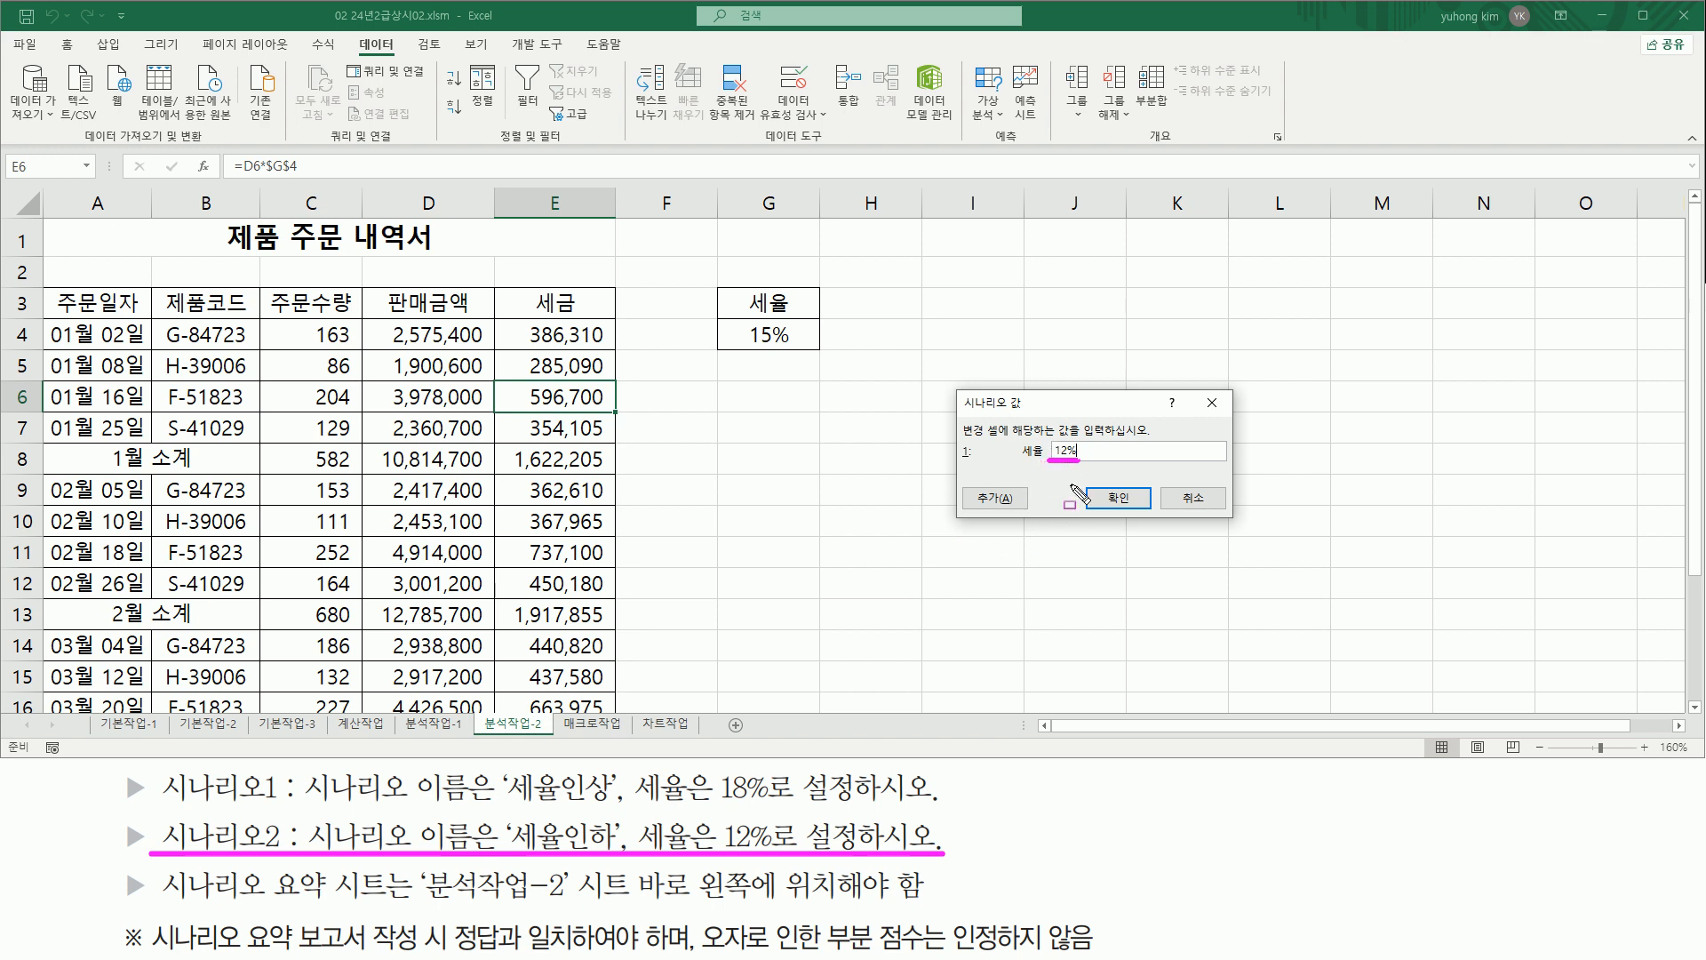
pyautogui.moveTo(1085, 481); pyautogui.dragTo(1153, 515)
pyautogui.press('Escape')
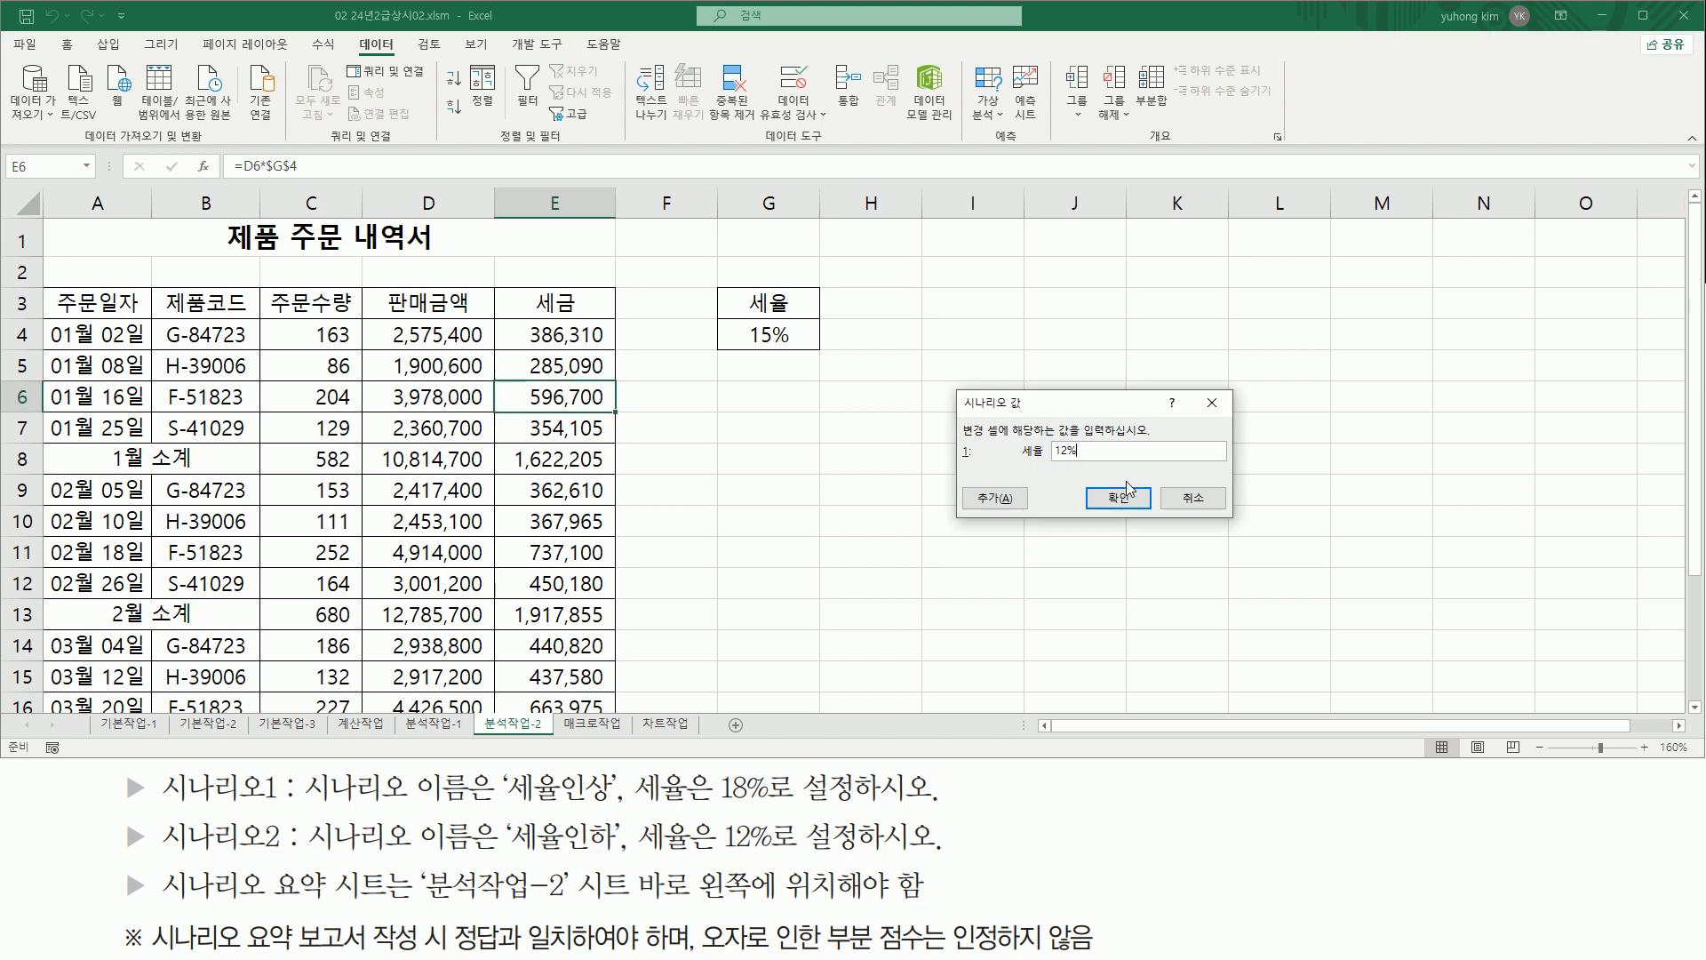
pyautogui.click(1120, 499)
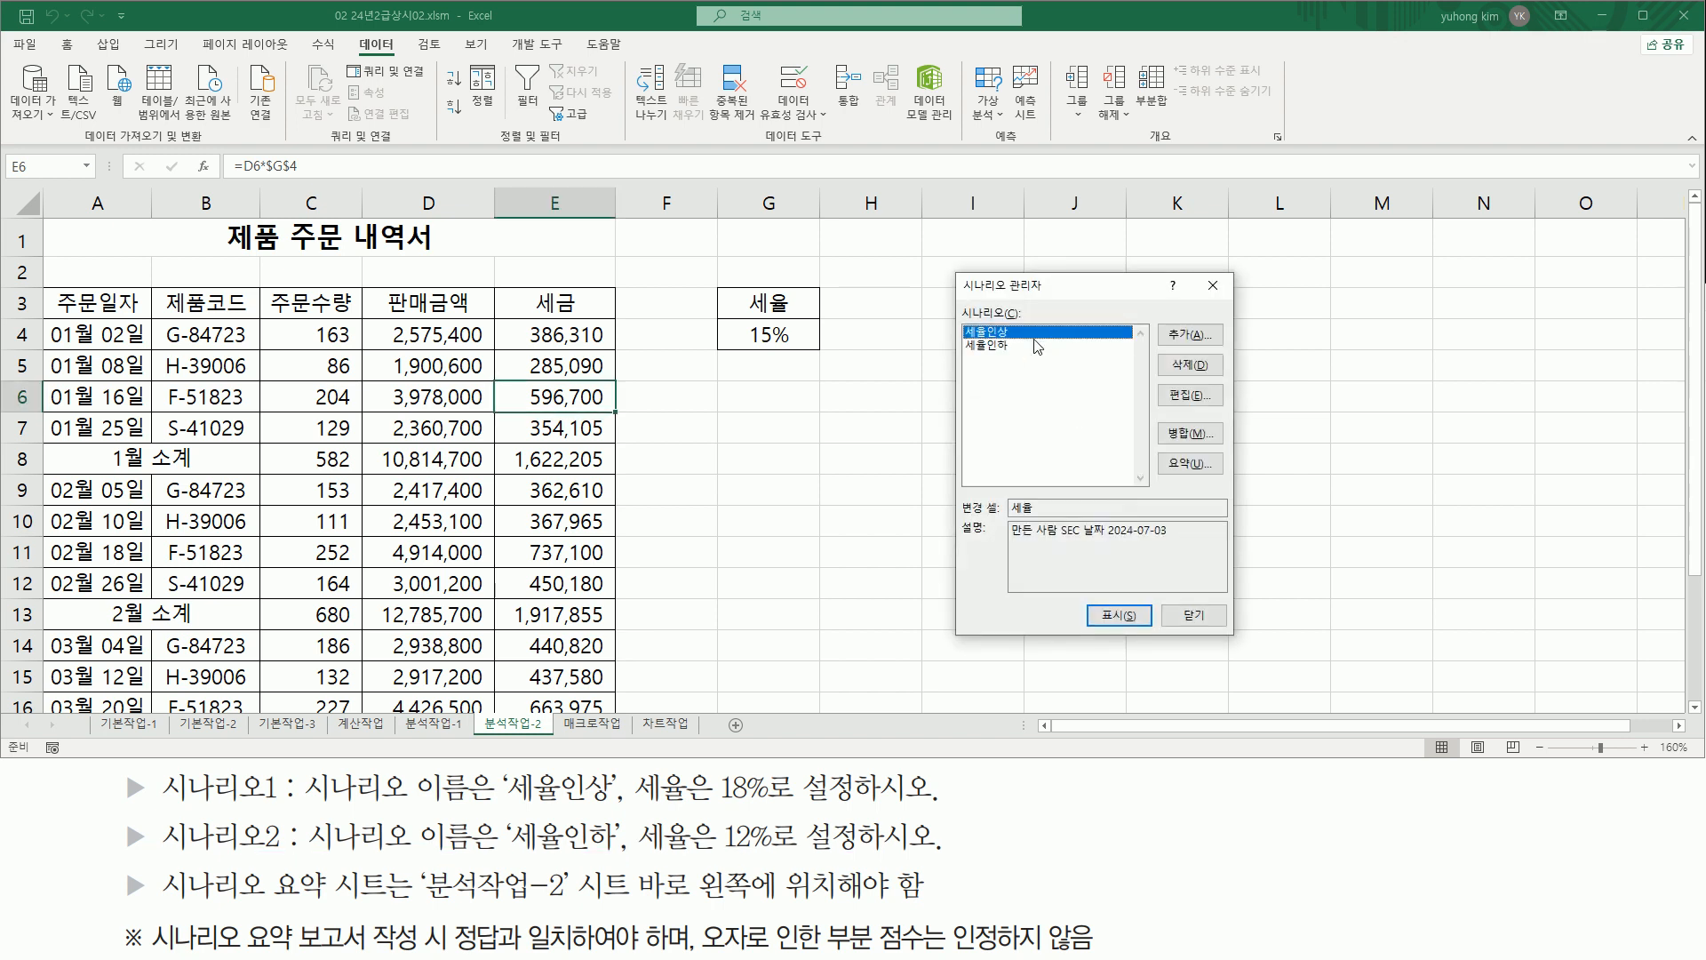
# Open the summary settings for the two scenarios and keep 시나리오 요약 as the report type.
pyautogui.moveTo(958, 321); pyautogui.dragTo(1016, 359)
pyautogui.moveTo(1158, 450); pyautogui.dragTo(1224, 477)
pyautogui.click(1190, 463)
pyautogui.moveTo(993, 381); pyautogui.dragTo(1195, 546)
pyautogui.press('Escape')
pyautogui.moveTo(996, 394); pyautogui.dragTo(1070, 418)
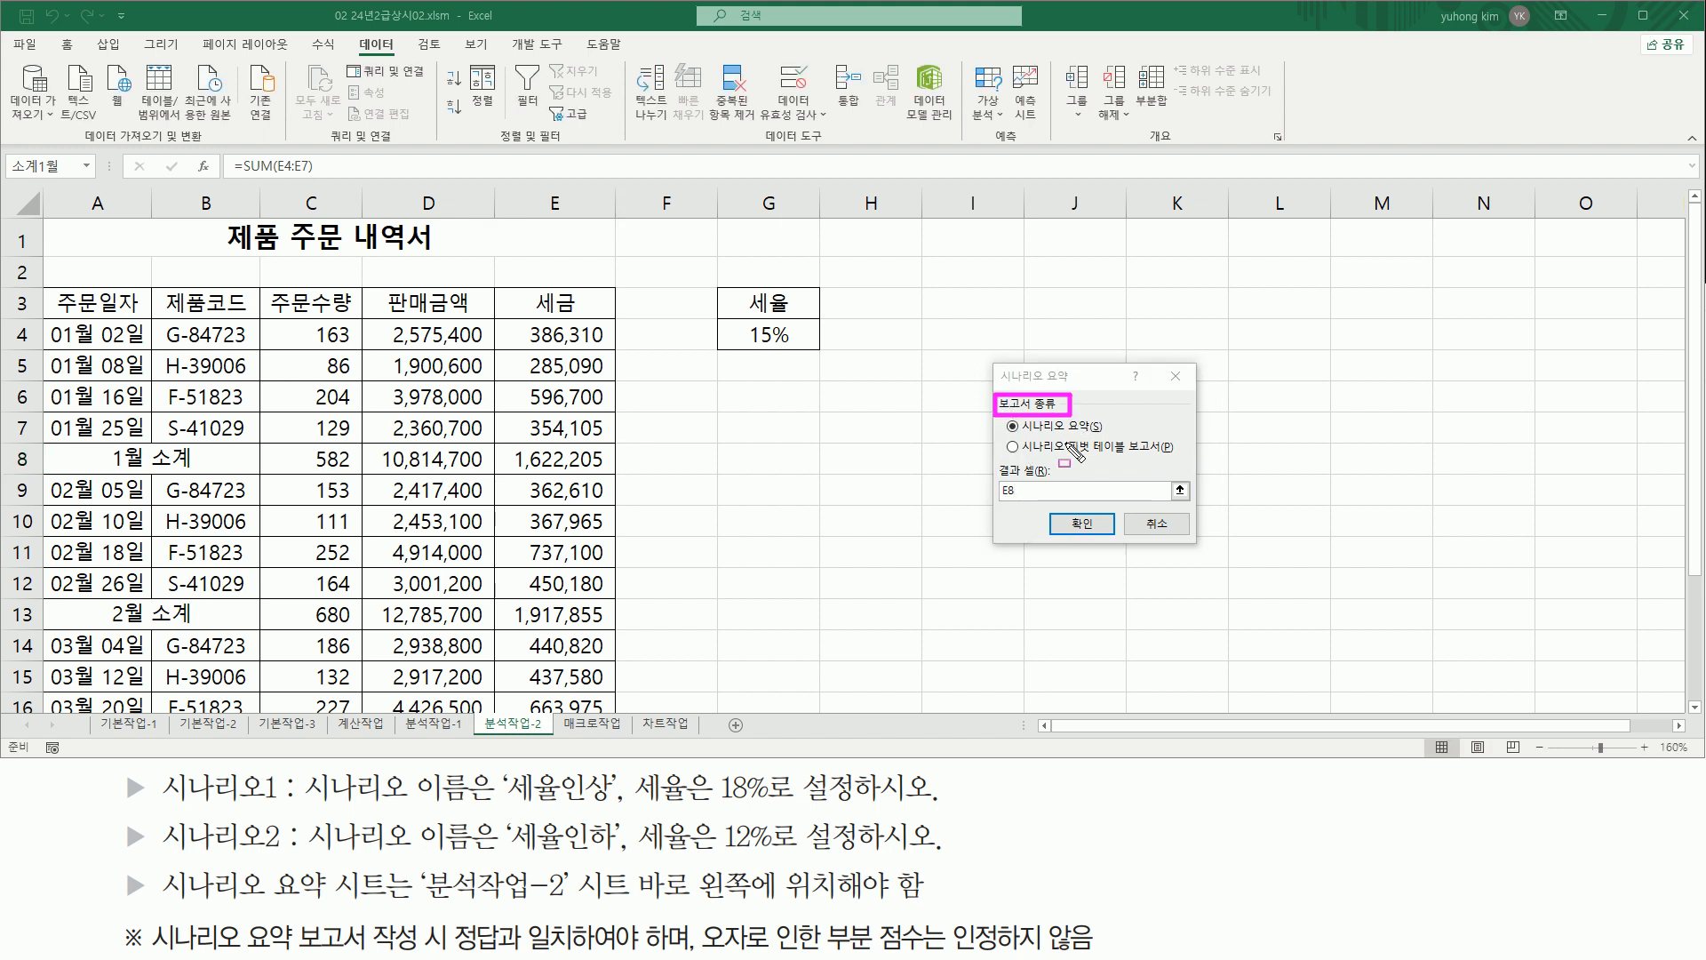
pyautogui.moveTo(1020, 443)
pyautogui.mouseDown()
pyautogui.moveTo(1110, 435)
pyautogui.moveTo(1110, 418)
pyautogui.mouseUp()
pyautogui.moveTo(1020, 489)
pyautogui.mouseDown()
pyautogui.moveTo(1004, 507)
pyautogui.moveTo(992, 481)
pyautogui.moveTo(1024, 504)
pyautogui.mouseUp()
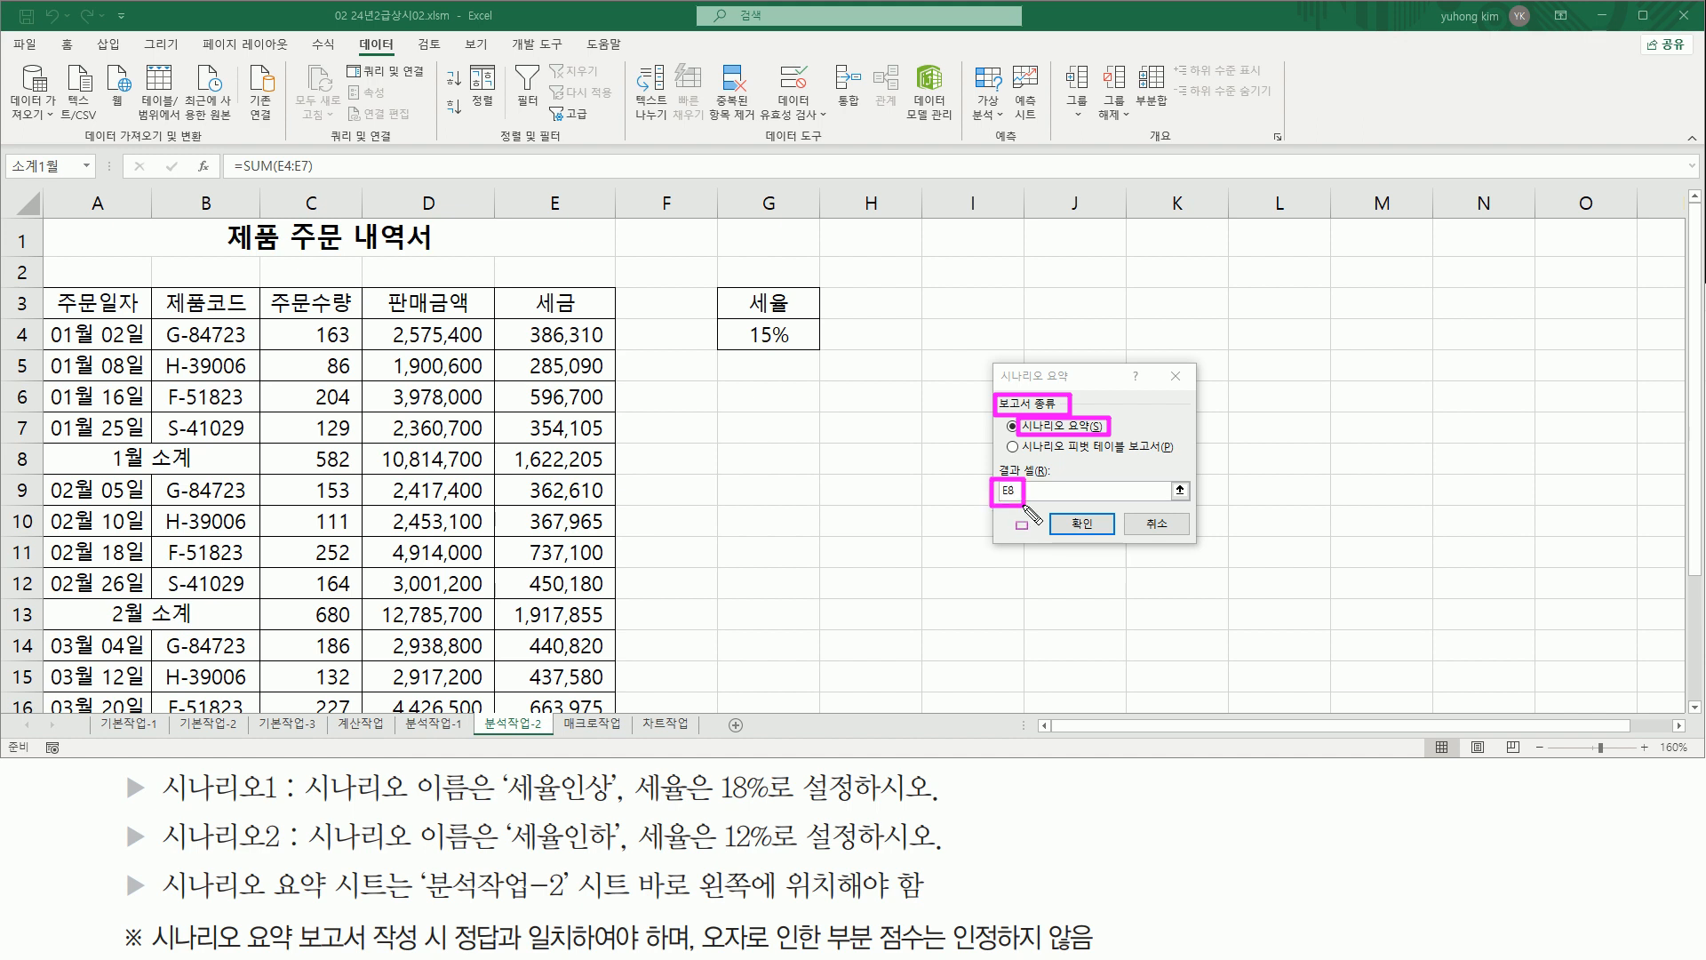
pyautogui.press('Escape')
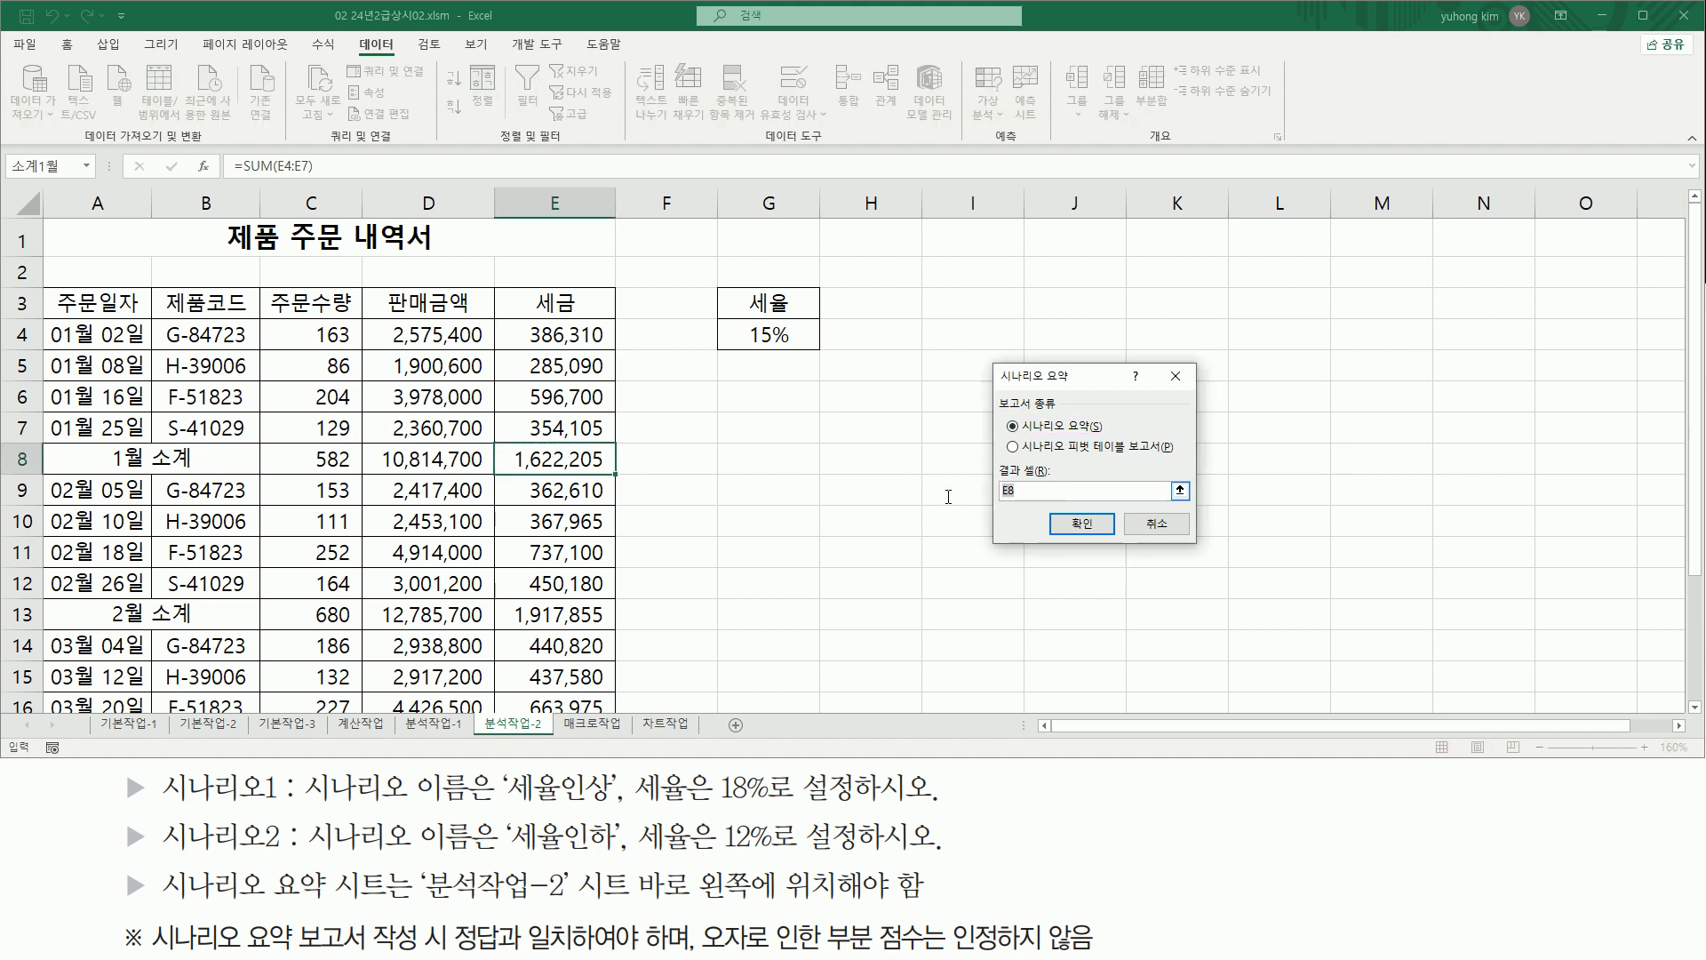
# Set the summary's result cells to the monthly tax subtotals E8, E13 and E18.
pyautogui.moveTo(738, 345); pyautogui.dragTo(800, 346)
pyautogui.moveTo(509, 449); pyautogui.dragTo(611, 473)
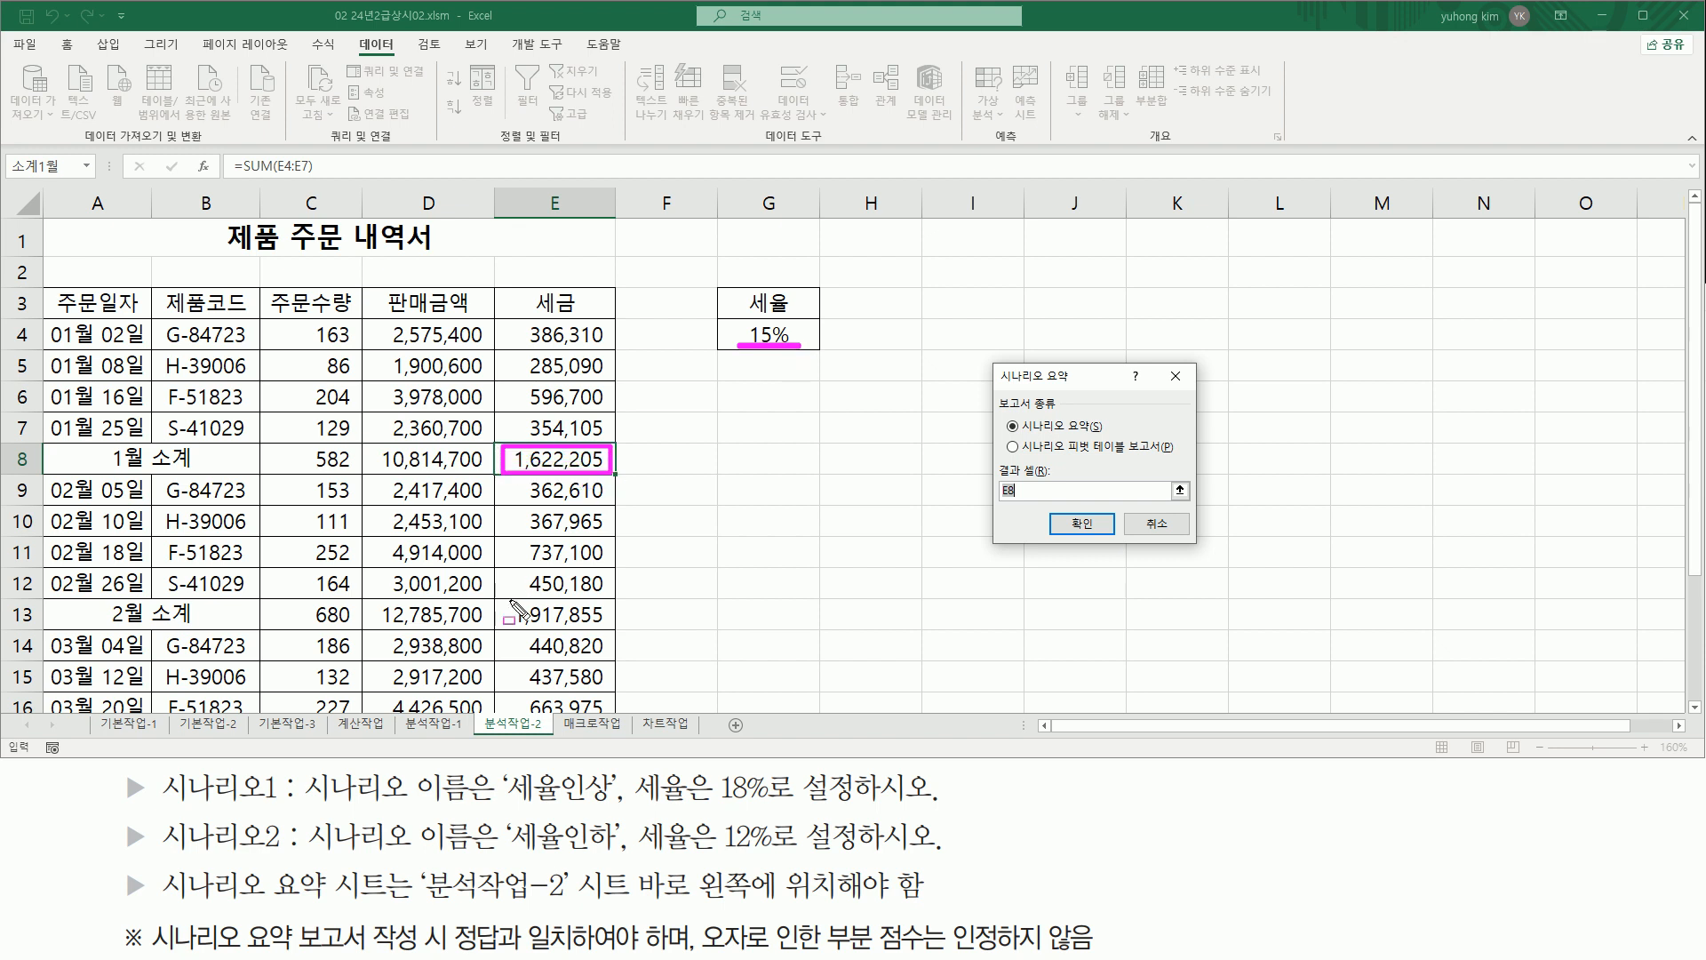
pyautogui.moveTo(506, 605); pyautogui.dragTo(604, 623)
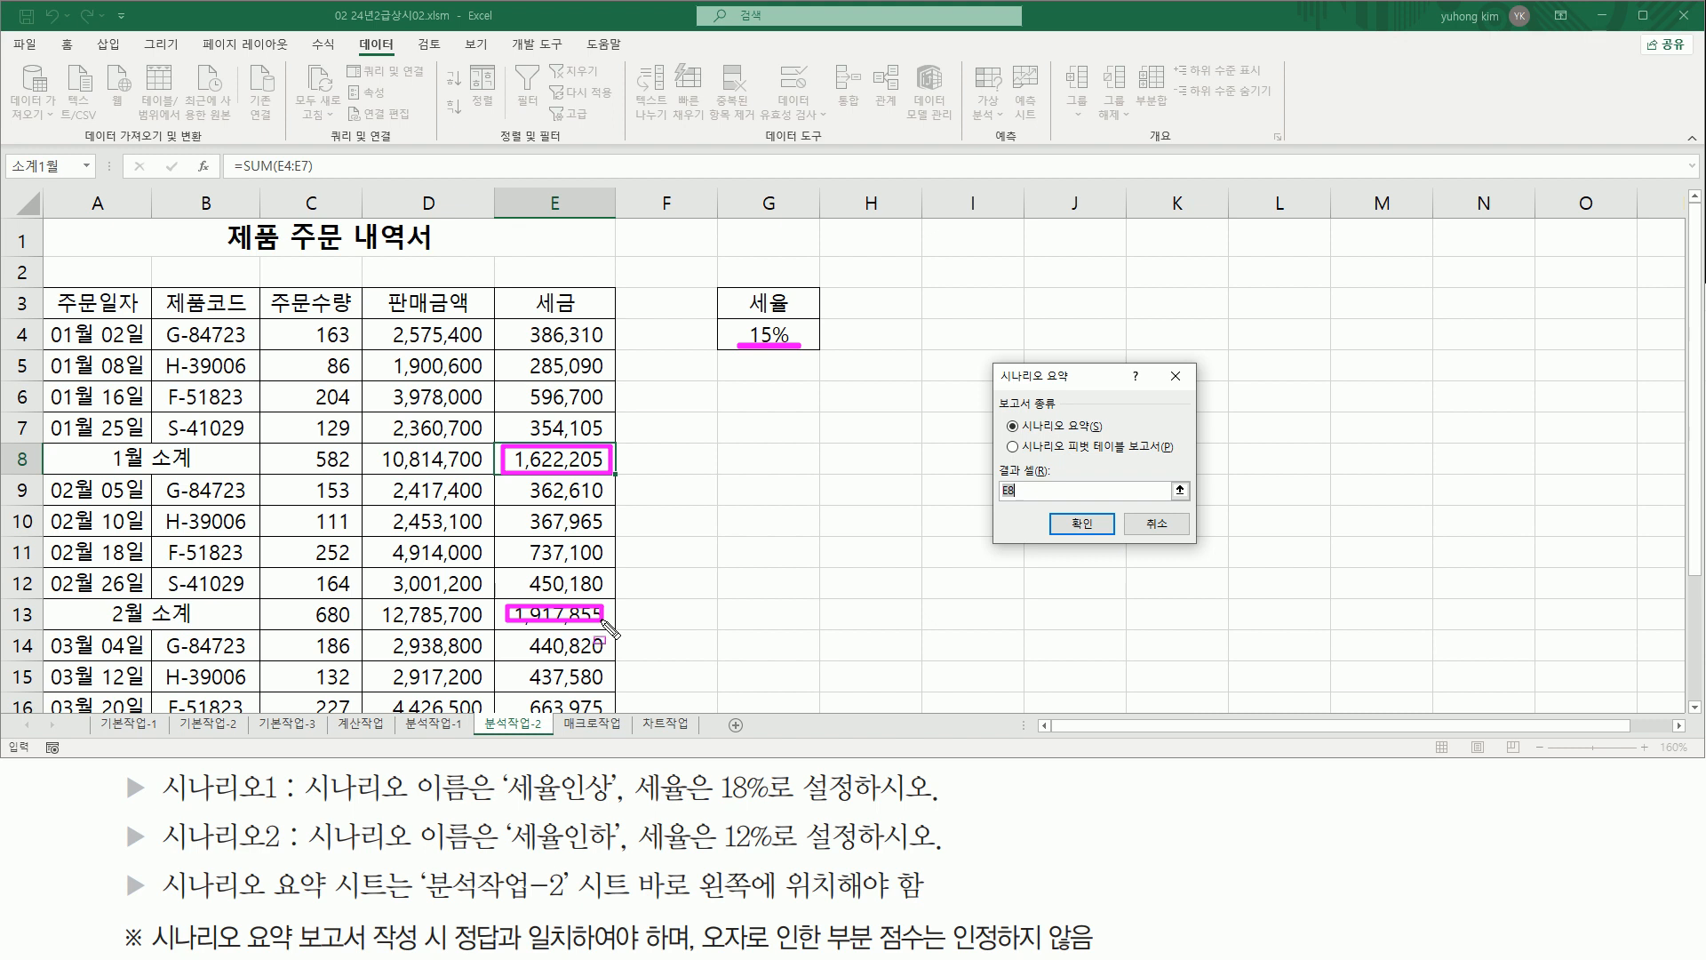
pyautogui.press('Escape')
pyautogui.moveTo(1046, 490); pyautogui.dragTo(925, 489)
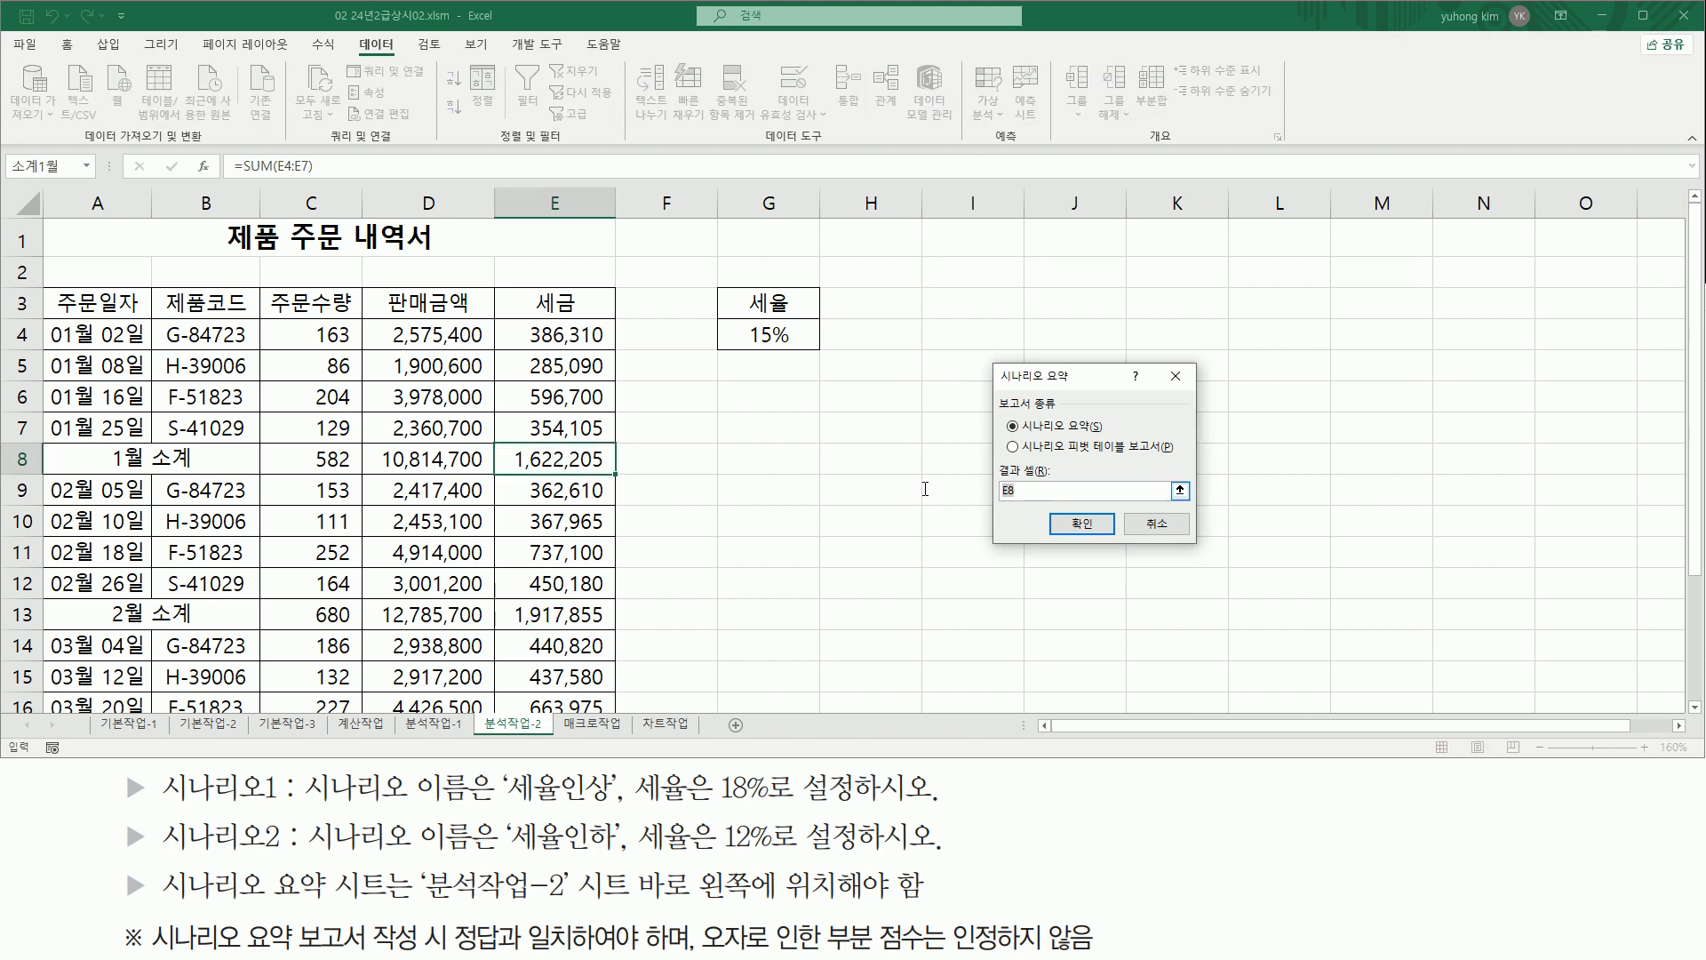
pyautogui.click(573, 458)
pyautogui.keyDown('ctrl'); pyautogui.click(557, 614); pyautogui.keyUp('ctrl')
pyautogui.scroll(-2, 571, 614)
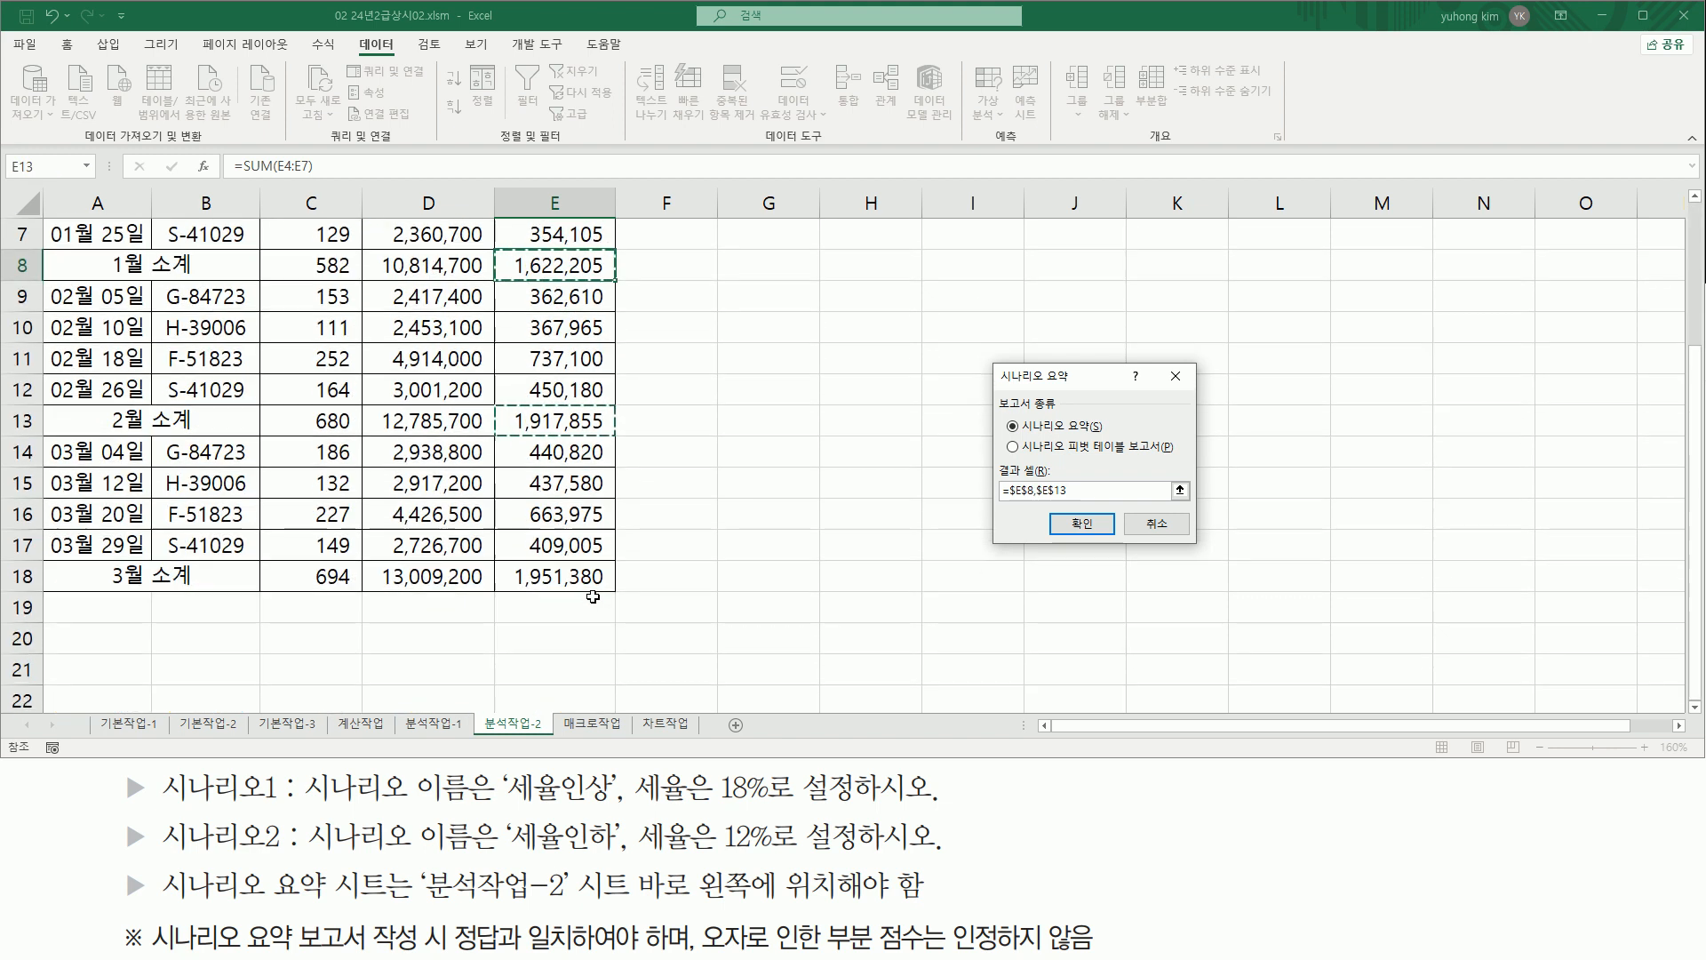
pyautogui.keyDown('ctrl'); pyautogui.click(575, 577); pyautogui.keyUp('ctrl')
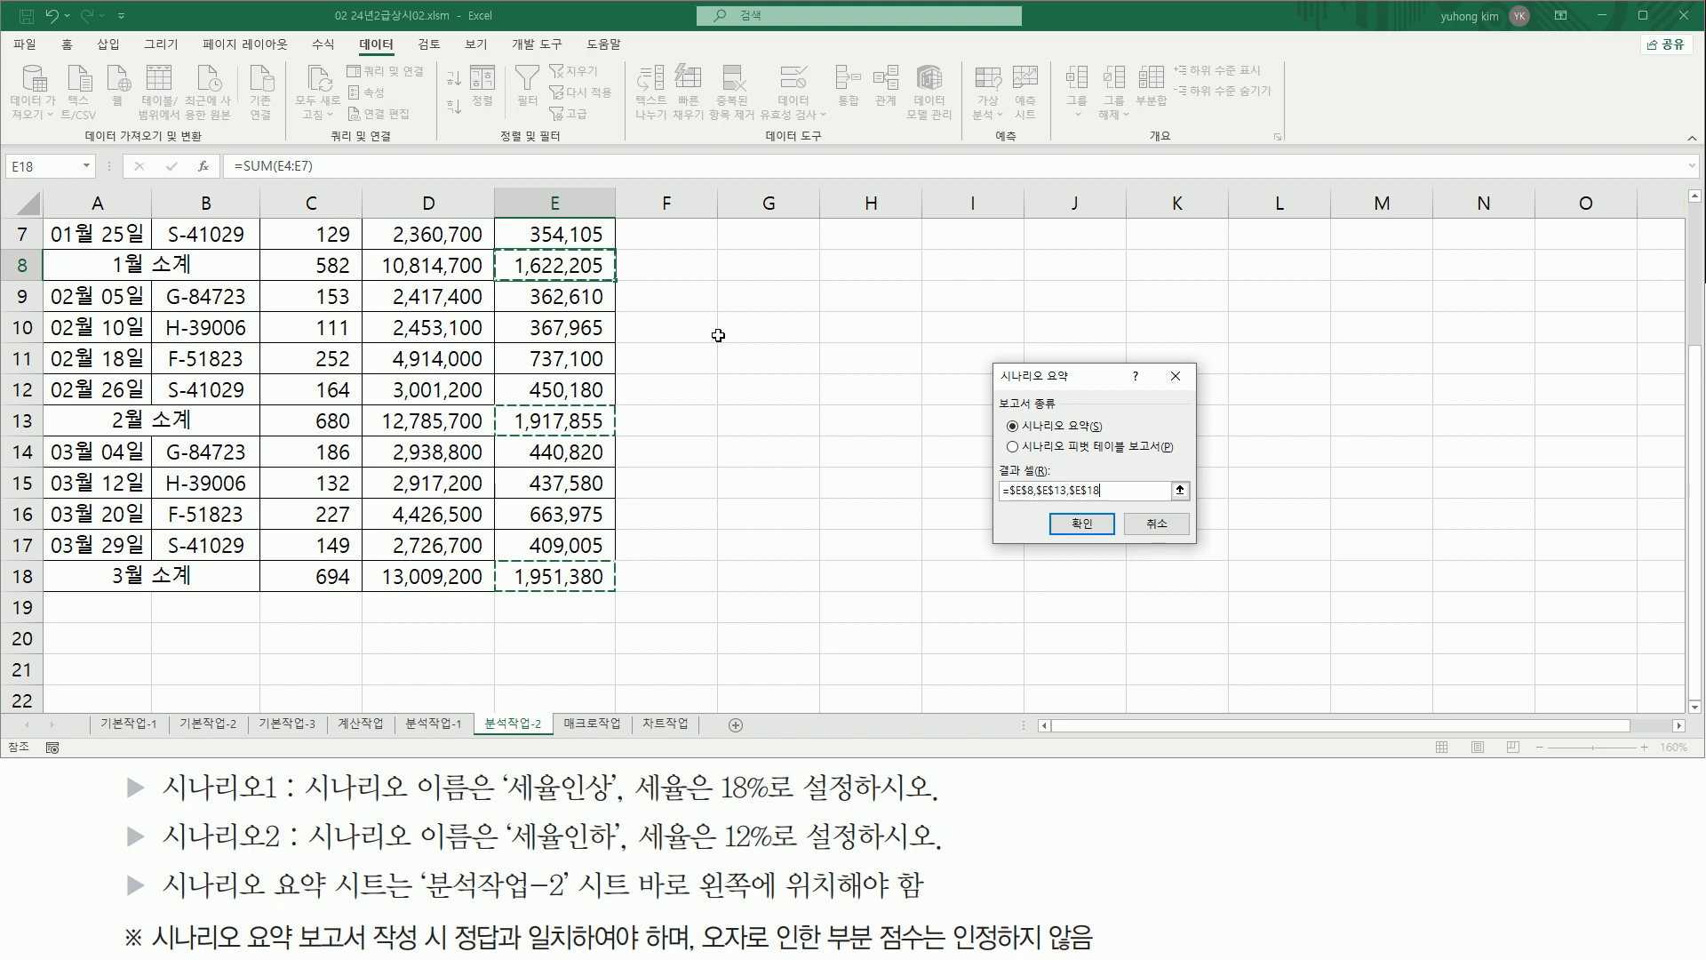
# Generate the scenario summary report for the result cells E8, E13 and E18.
pyautogui.scroll(1, 718, 335)
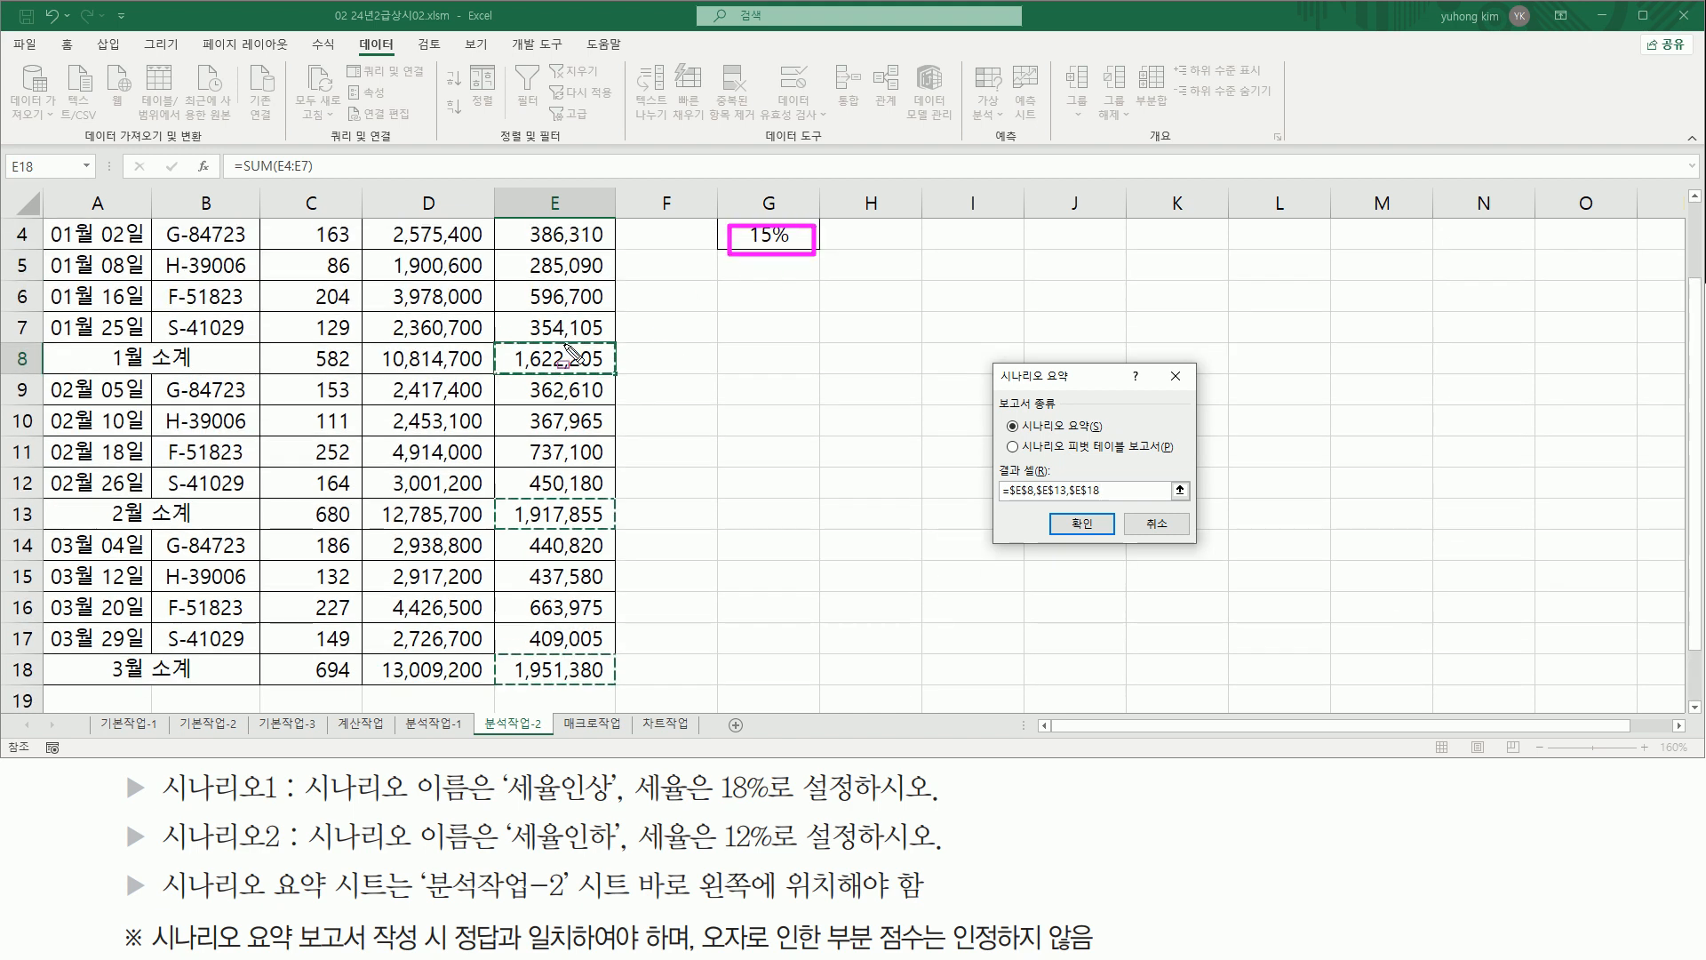
pyautogui.moveTo(495, 340); pyautogui.dragTo(613, 374)
pyautogui.moveTo(489, 495); pyautogui.dragTo(595, 527)
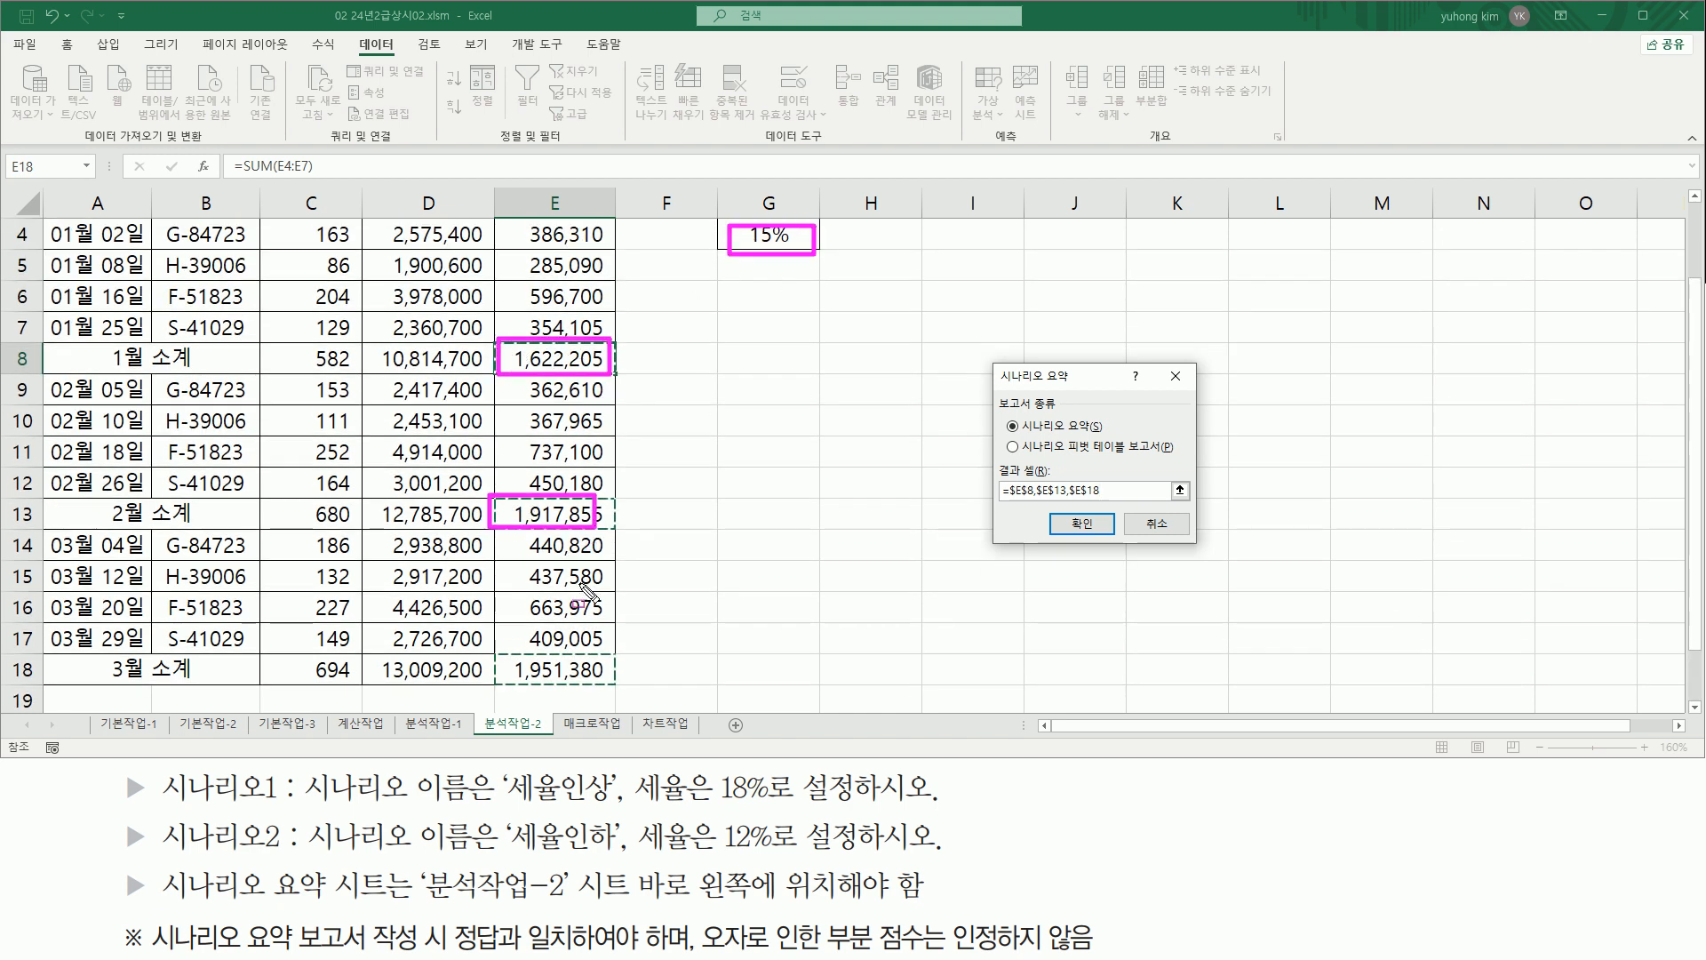
pyautogui.moveTo(495, 655); pyautogui.dragTo(607, 687)
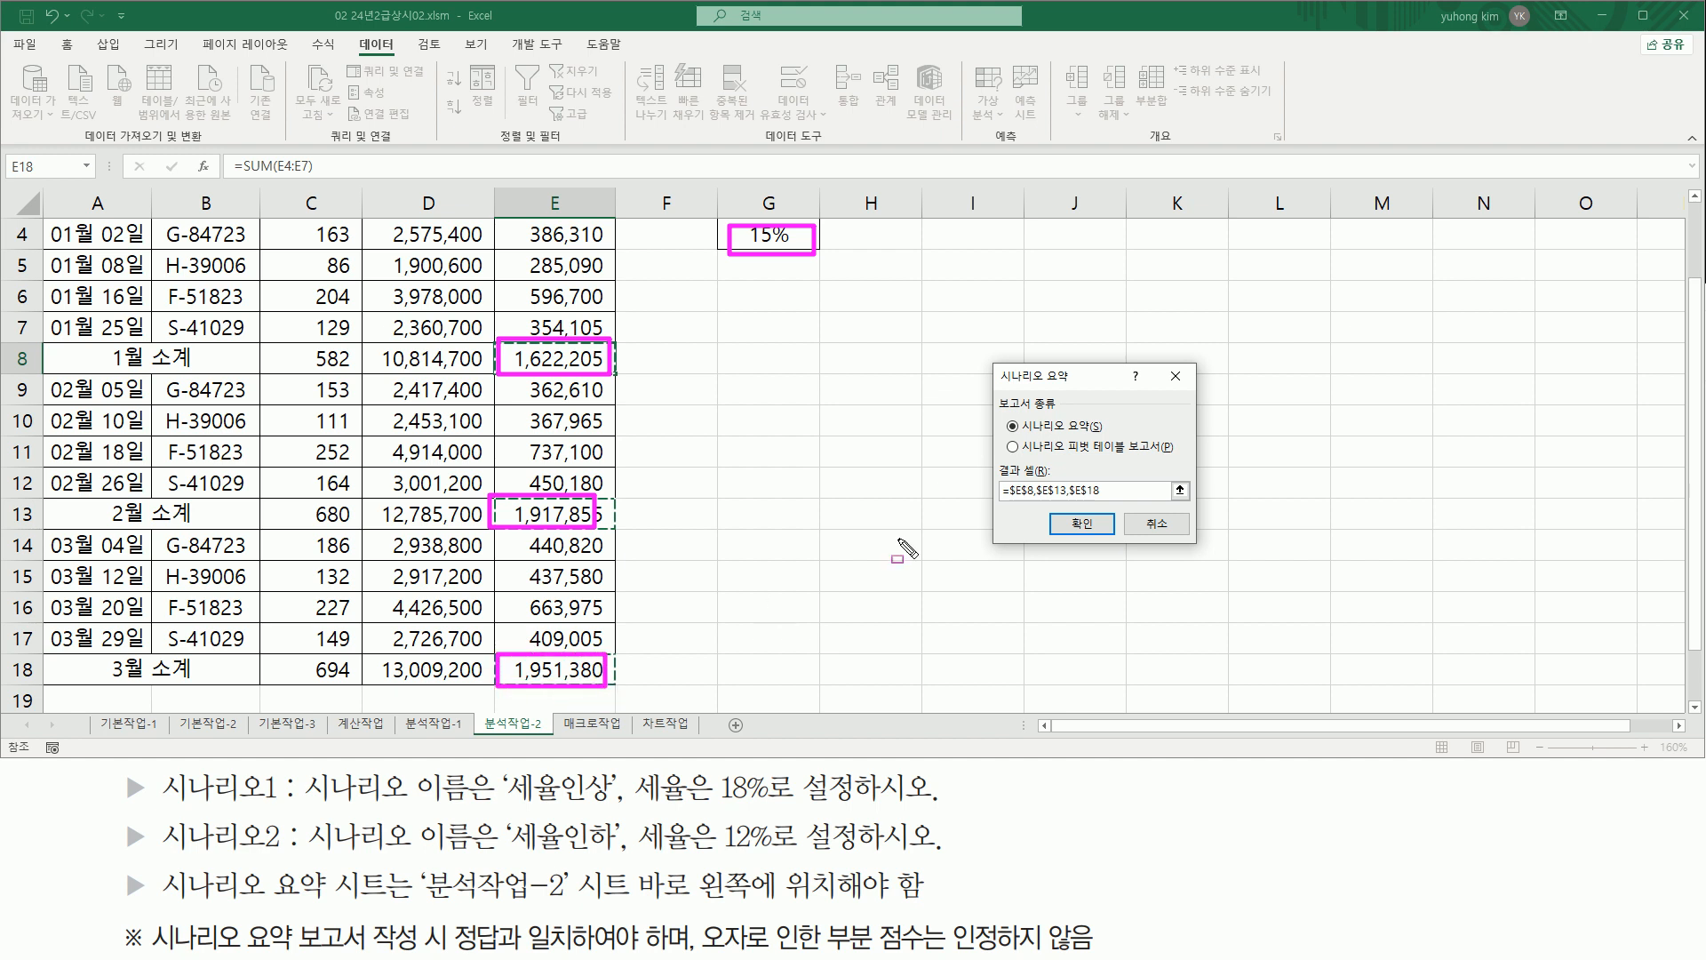
pyautogui.moveTo(1000, 500); pyautogui.dragTo(1117, 502)
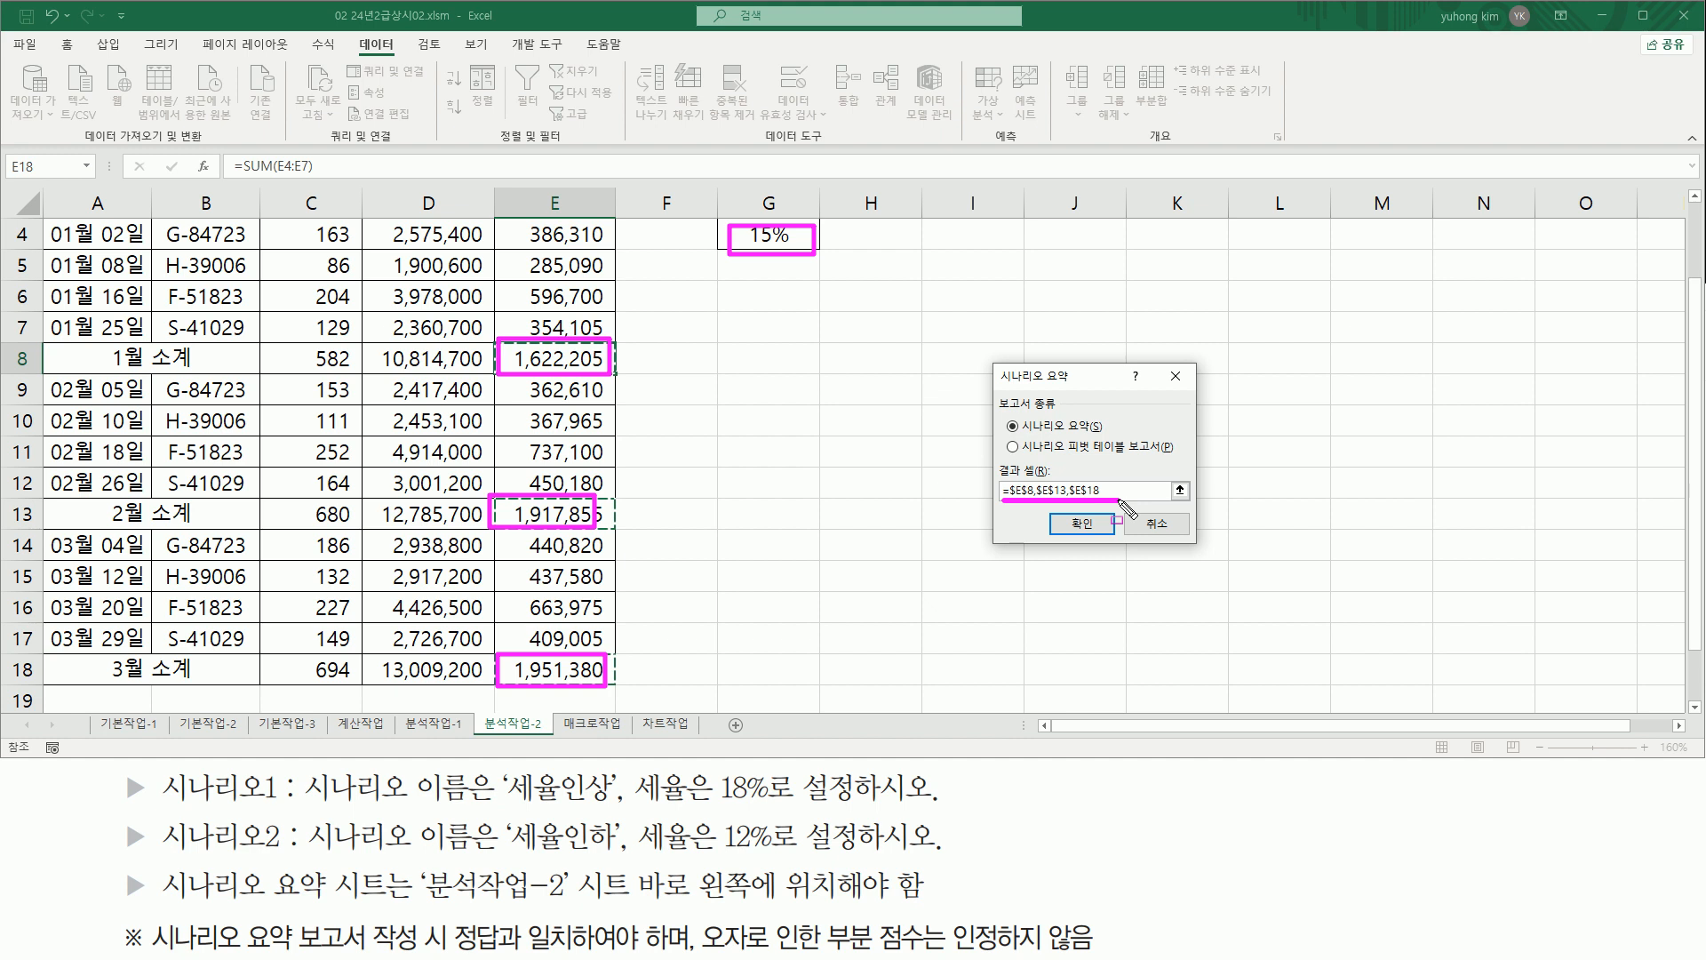
pyautogui.moveTo(1061, 513); pyautogui.dragTo(1102, 537)
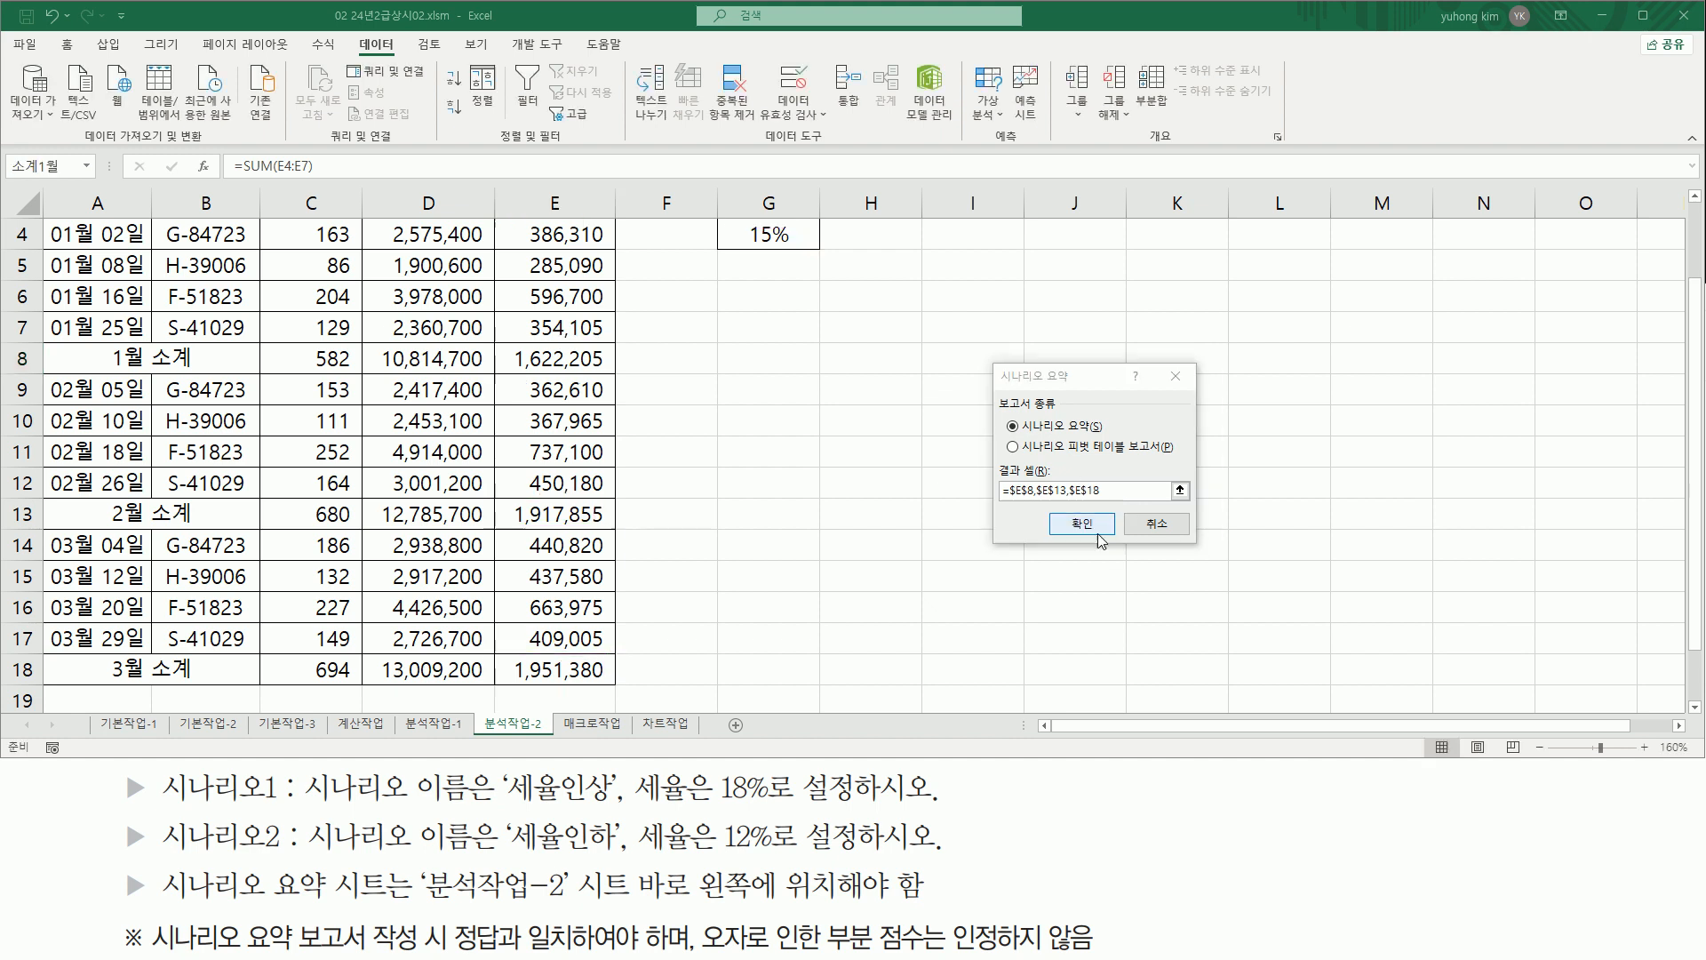
pyautogui.click(1081, 523)
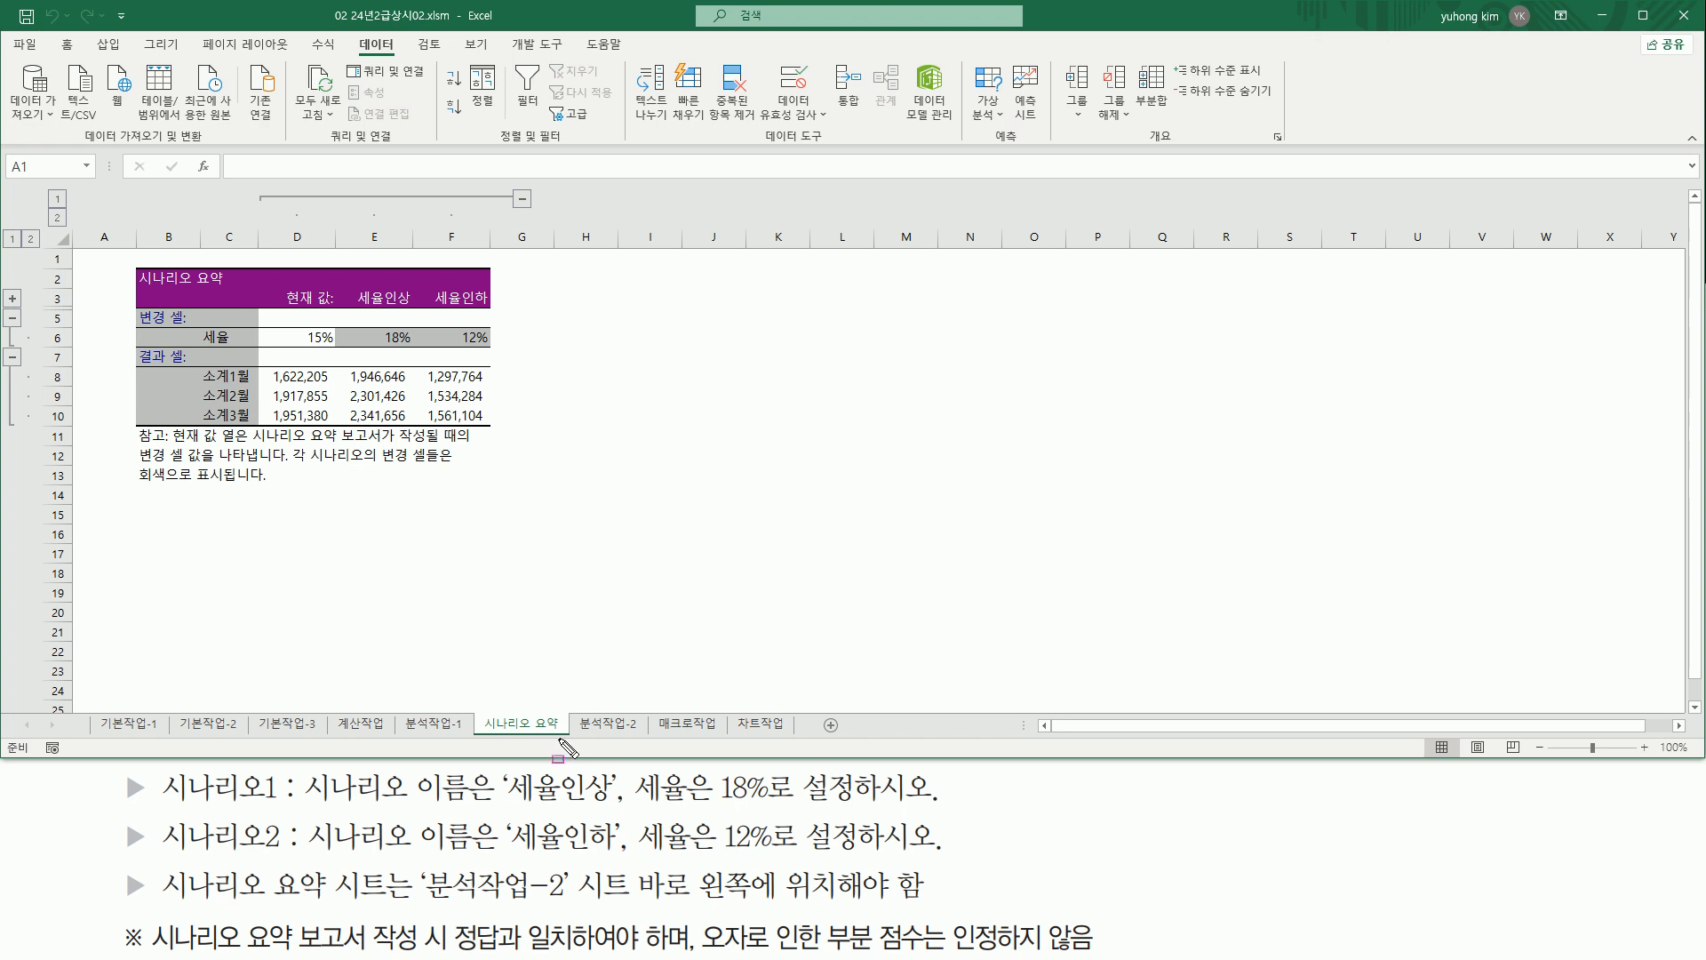
# Look over the new 시나리오 요약 report and its sheet's place beside 분석작업-2.
pyautogui.moveTo(116, 252)
pyautogui.mouseDown()
pyautogui.moveTo(475, 539)
pyautogui.moveTo(530, 522)
pyautogui.mouseUp()
pyautogui.press('Escape')
pyautogui.moveTo(572, 733)
pyautogui.mouseDown()
pyautogui.moveTo(639, 733)
pyautogui.moveTo(572, 712)
pyautogui.moveTo(643, 715)
pyautogui.mouseUp()
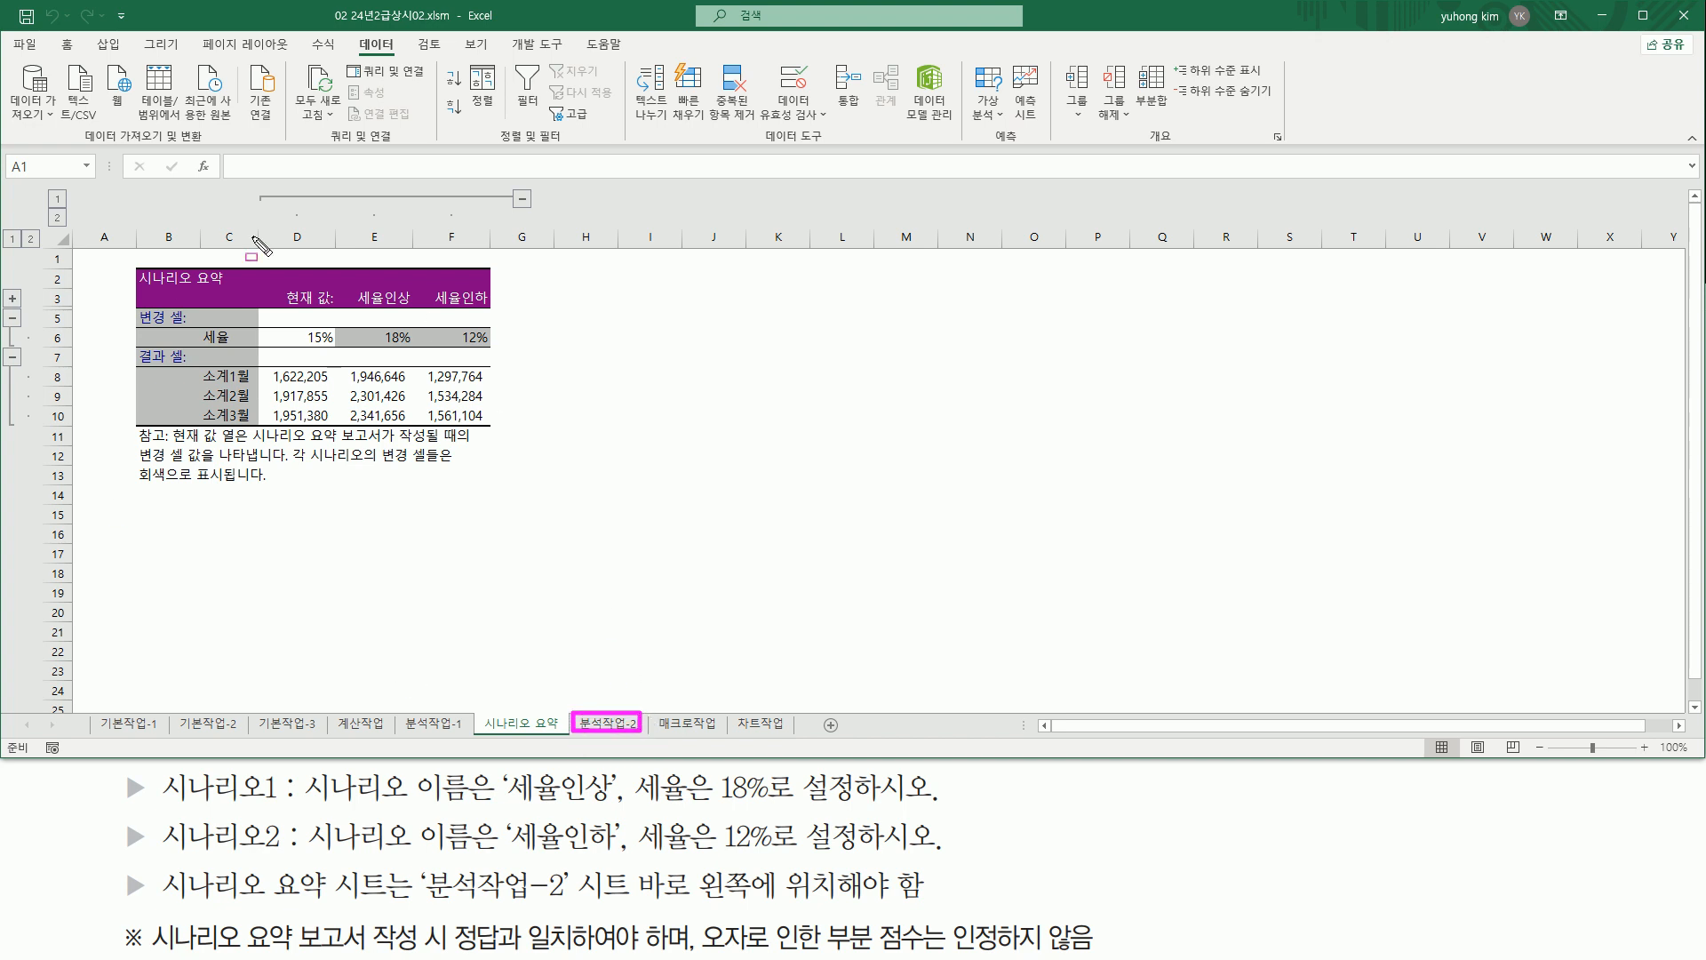
pyautogui.moveTo(538, 734)
pyautogui.mouseDown()
pyautogui.moveTo(627, 734)
pyautogui.moveTo(611, 716)
pyautogui.moveTo(478, 735)
pyautogui.moveTo(569, 746)
pyautogui.moveTo(524, 739)
pyautogui.moveTo(537, 722)
pyautogui.mouseUp()
pyautogui.press('Escape')
pyautogui.hotkey('ctrl', '2')
pyautogui.moveTo(132, 239)
pyautogui.mouseDown()
pyautogui.moveTo(352, 448)
pyautogui.moveTo(508, 487)
pyautogui.mouseUp()
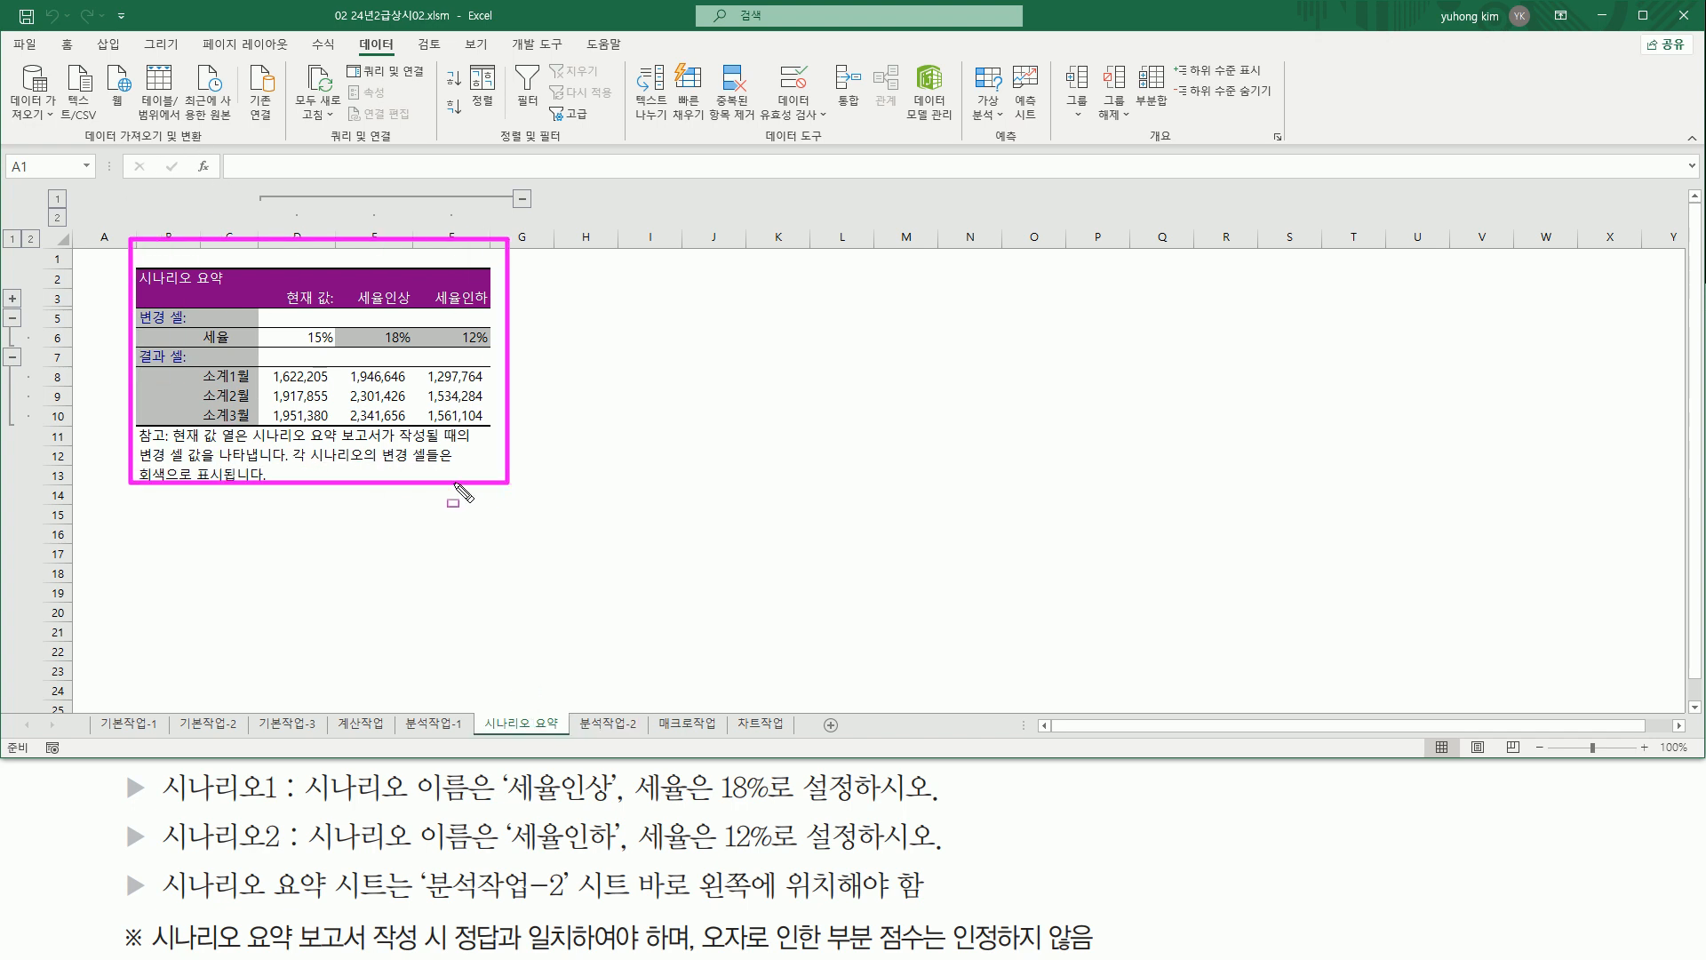
pyautogui.press('Escape')
# Compare the tax rate and monthly subtotals across the summary's 현재 값, 세율인상 and 세율인하 columns.
pyautogui.keyDown('ctrl'); pyautogui.scroll(4, 379, 468); pyautogui.keyUp('ctrl')
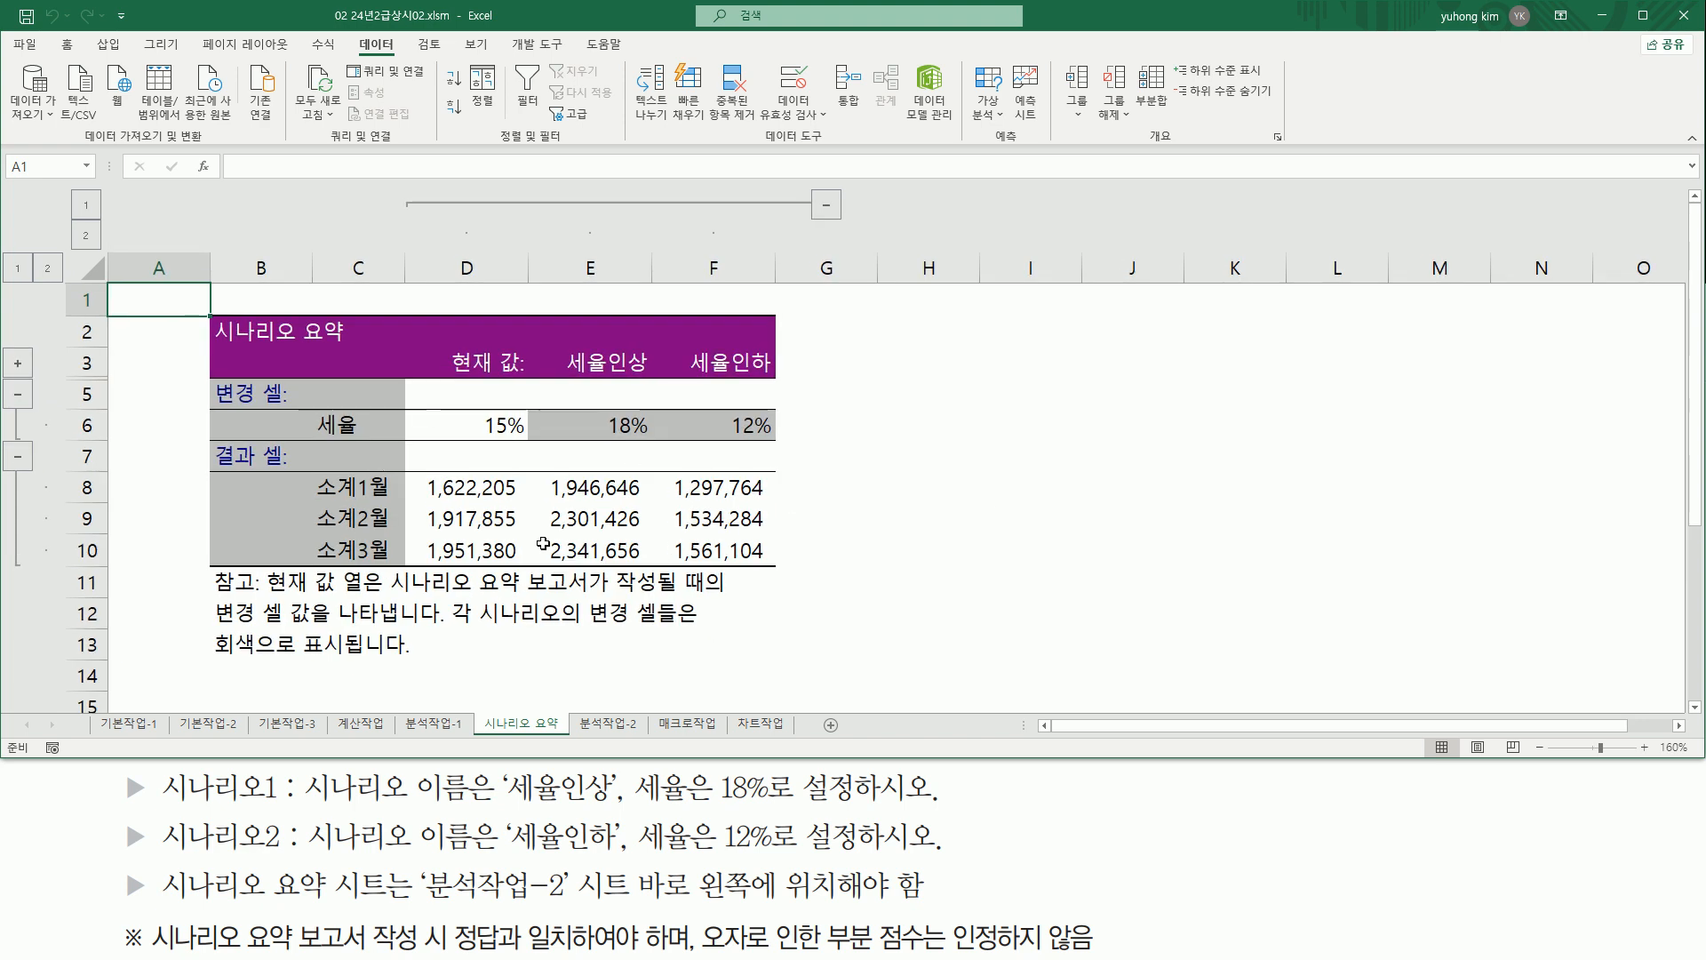
pyautogui.hotkey('ctrl', '2')
pyautogui.moveTo(410, 299)
pyautogui.mouseDown()
pyautogui.moveTo(455, 569)
pyautogui.moveTo(532, 608)
pyautogui.moveTo(532, 580)
pyautogui.mouseUp()
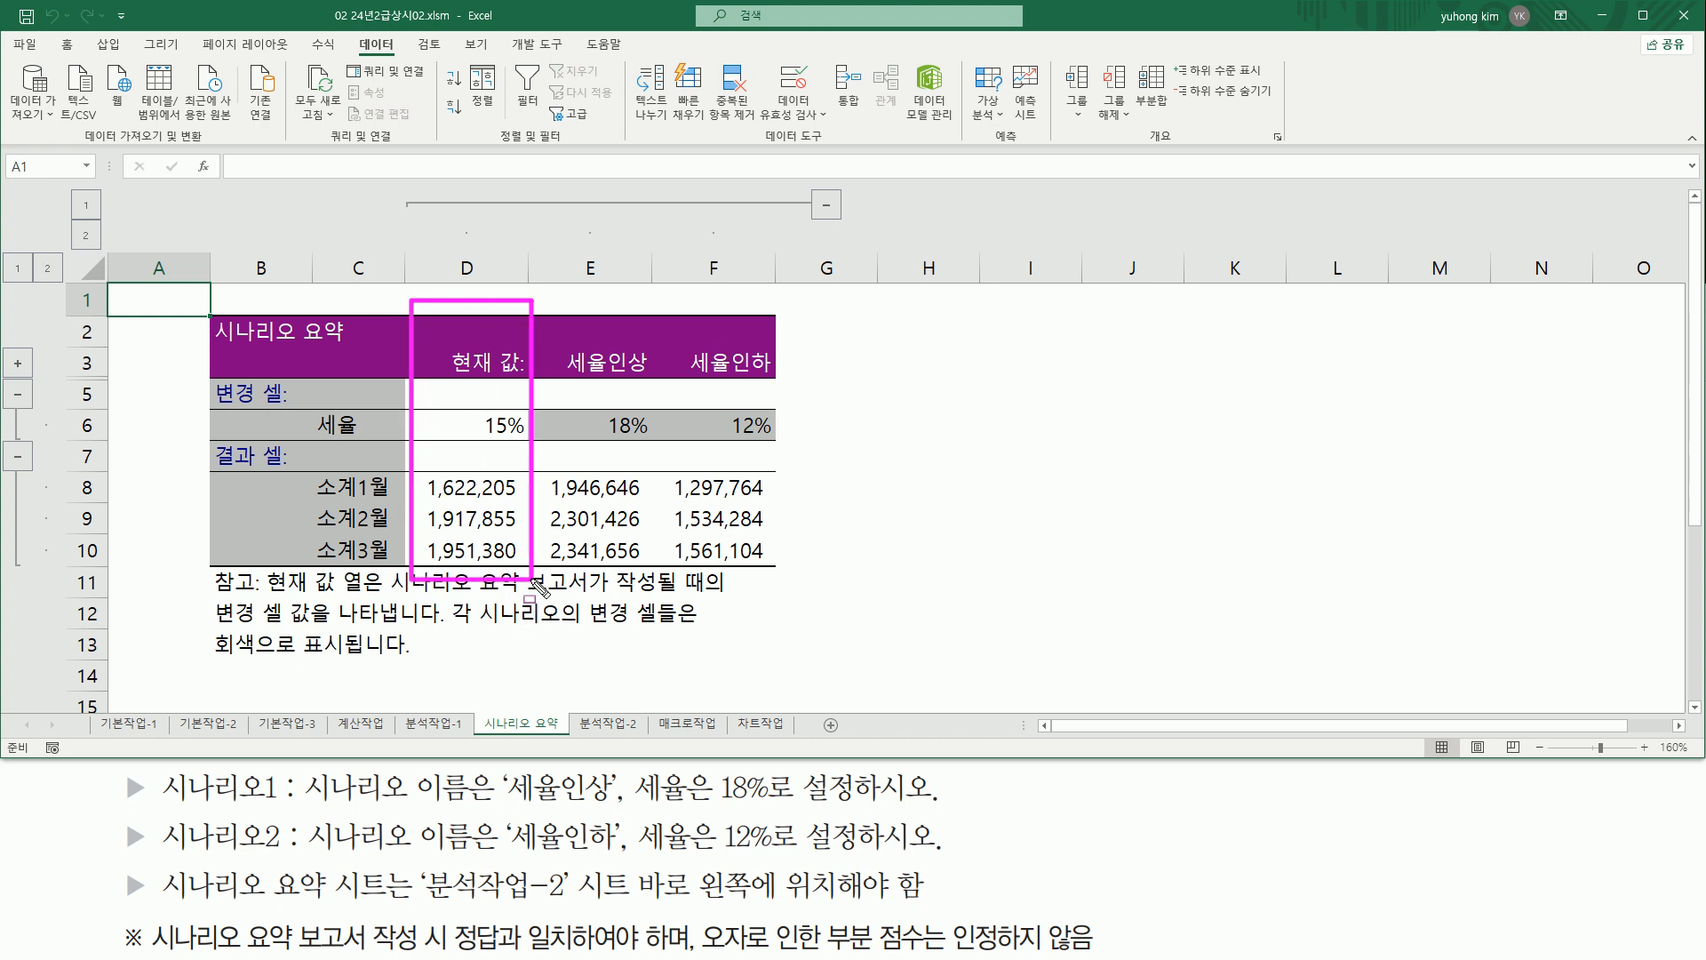
pyautogui.moveTo(474, 438); pyautogui.dragTo(522, 439)
pyautogui.moveTo(430, 481)
pyautogui.mouseDown()
pyautogui.moveTo(426, 559)
pyautogui.moveTo(520, 475)
pyautogui.moveTo(530, 569)
pyautogui.mouseUp()
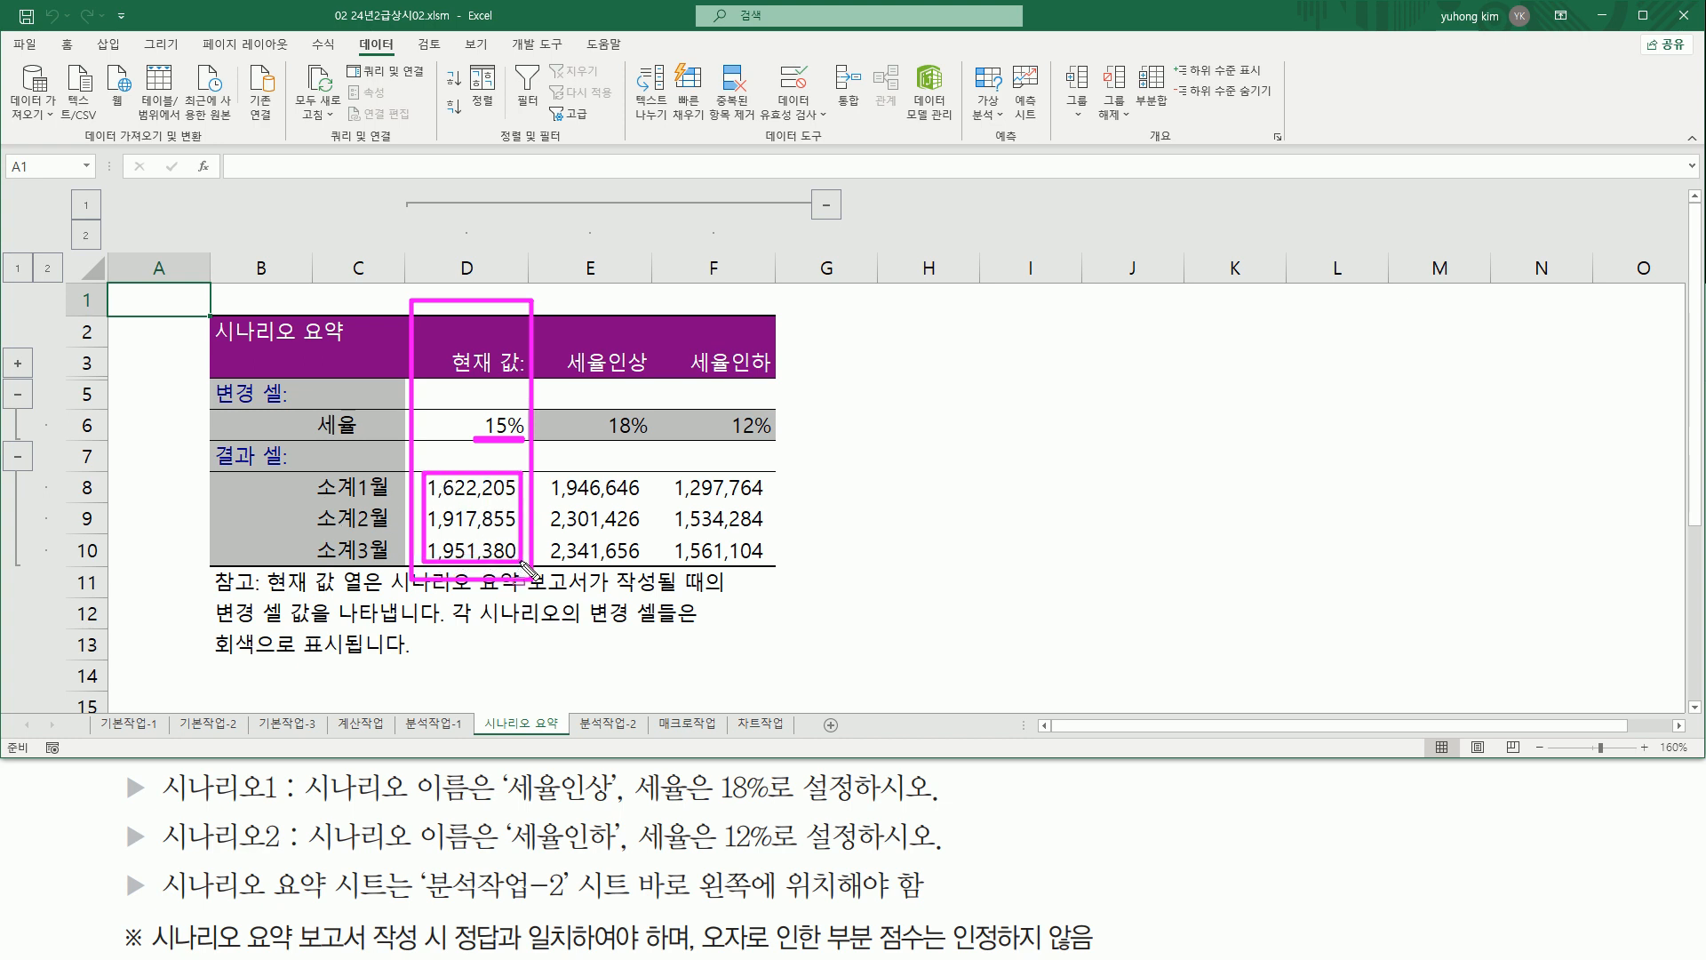
pyautogui.moveTo(540, 300)
pyautogui.mouseDown()
pyautogui.moveTo(538, 591)
pyautogui.moveTo(652, 601)
pyautogui.mouseUp()
pyautogui.moveTo(603, 436); pyautogui.dragTo(647, 435)
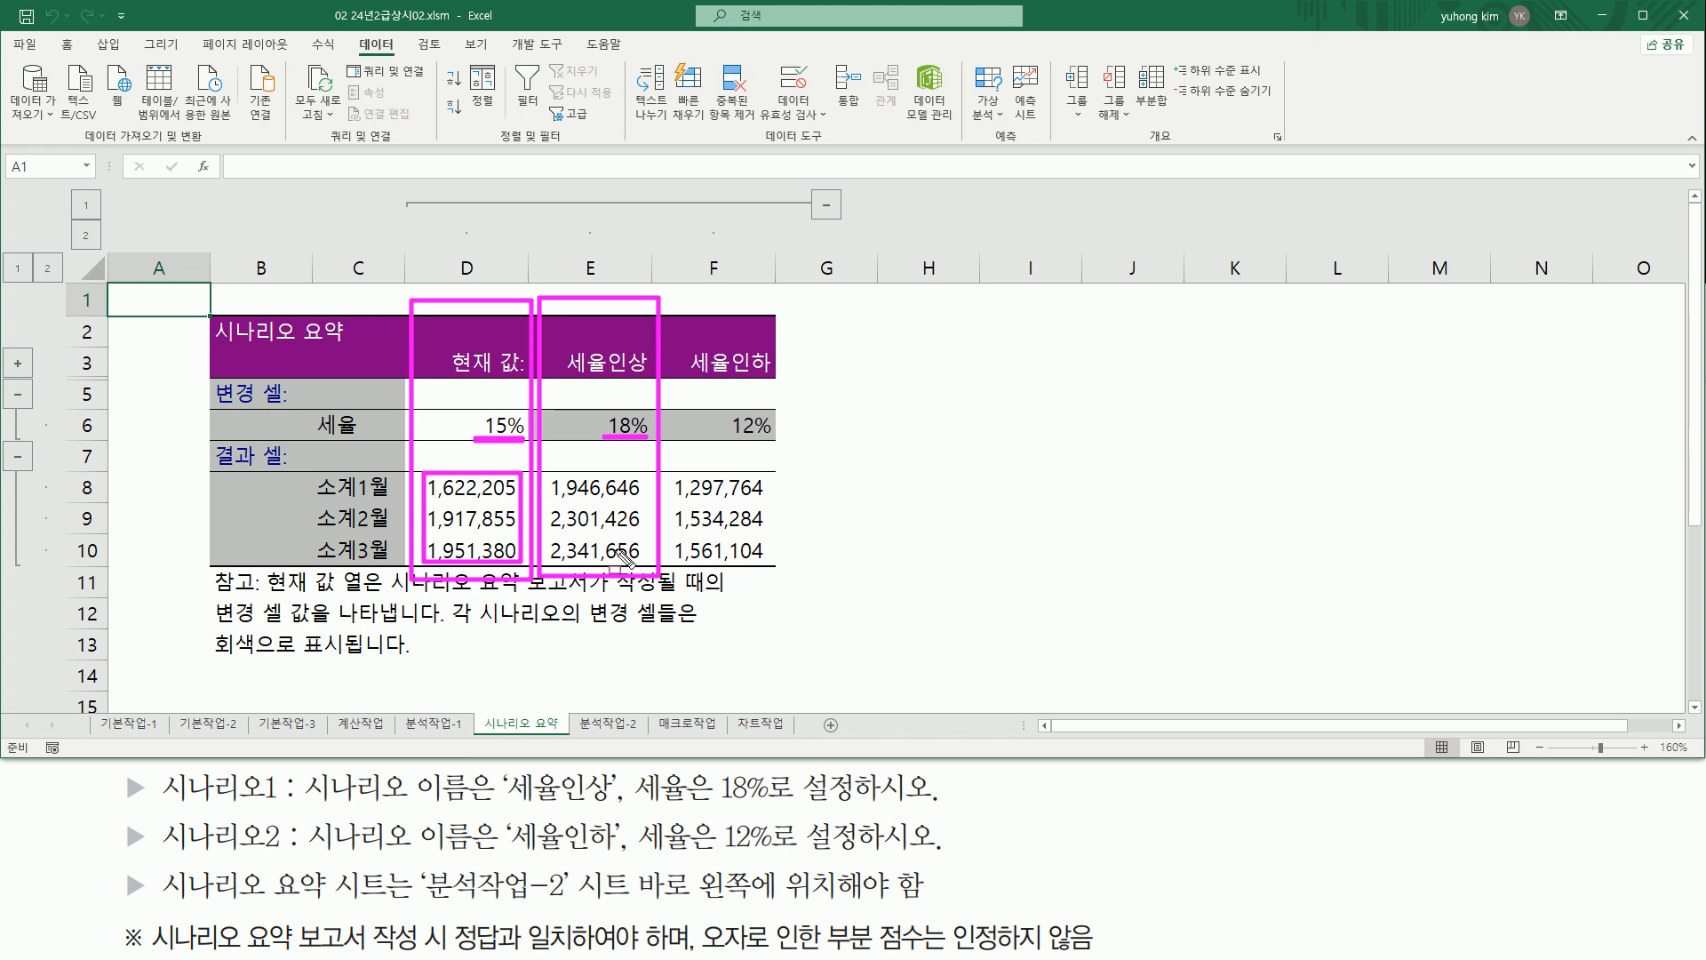
pyautogui.moveTo(551, 477)
pyautogui.mouseDown()
pyautogui.moveTo(627, 568)
pyautogui.moveTo(655, 569)
pyautogui.mouseUp()
pyautogui.moveTo(661, 297); pyautogui.dragTo(778, 575)
pyautogui.moveTo(727, 439); pyautogui.dragTo(769, 437)
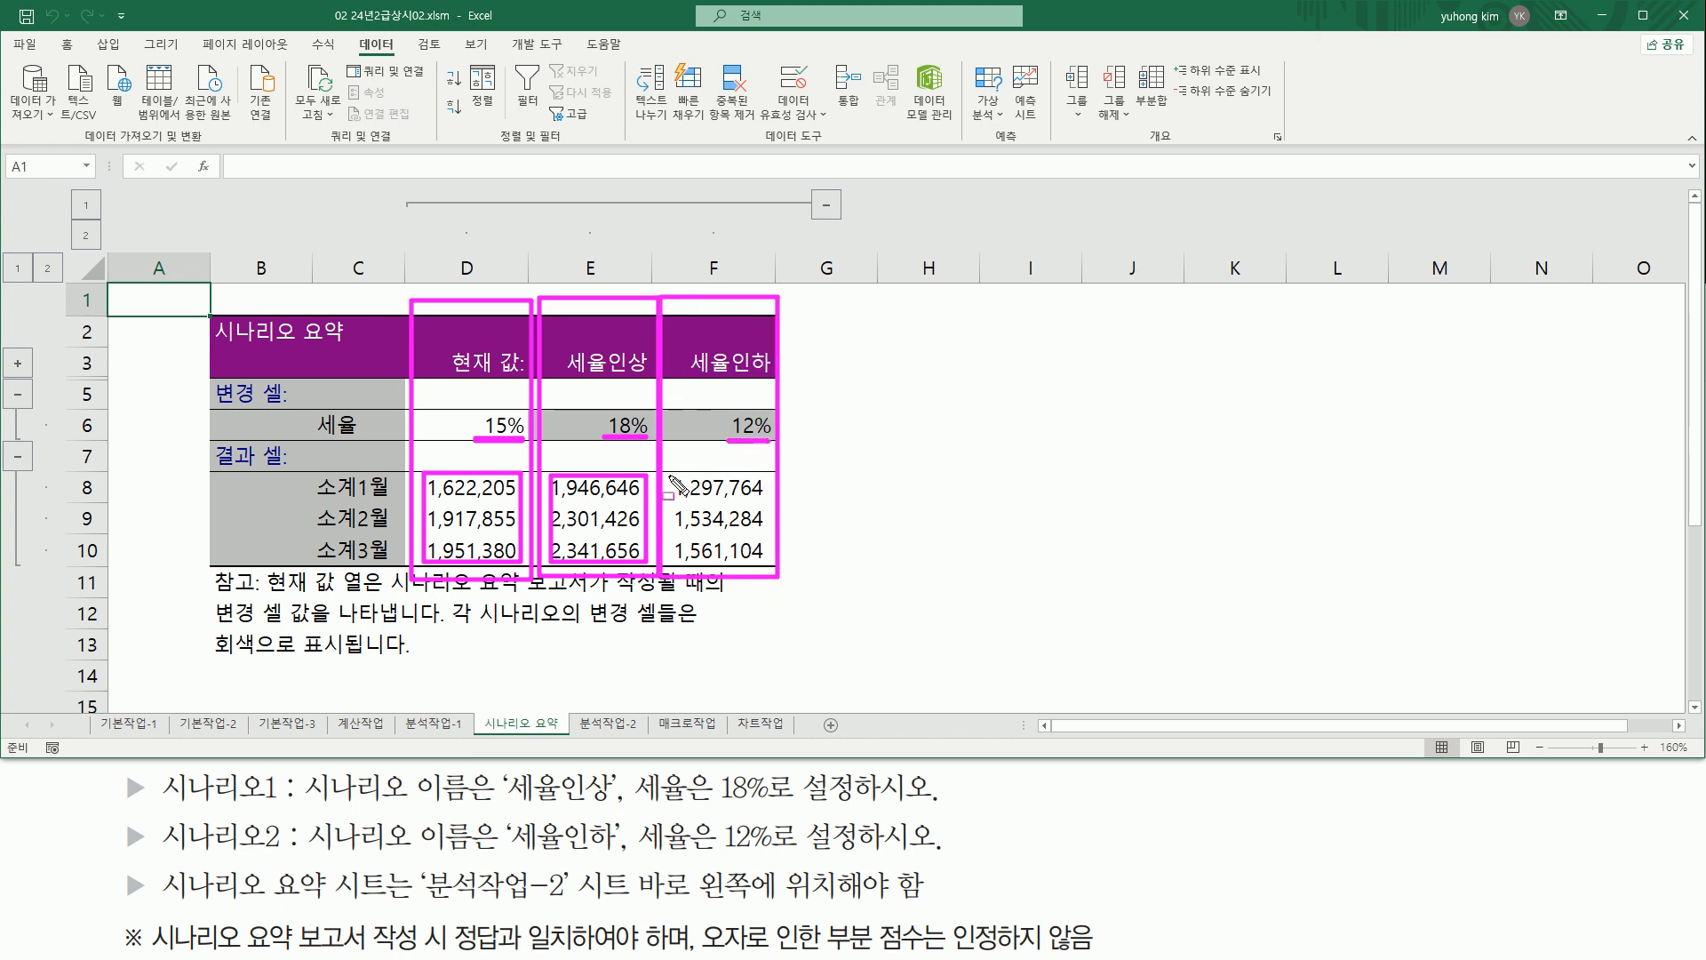
pyautogui.moveTo(669, 481)
pyautogui.mouseDown()
pyautogui.moveTo(747, 559)
pyautogui.moveTo(770, 484)
pyautogui.moveTo(770, 568)
pyautogui.mouseUp()
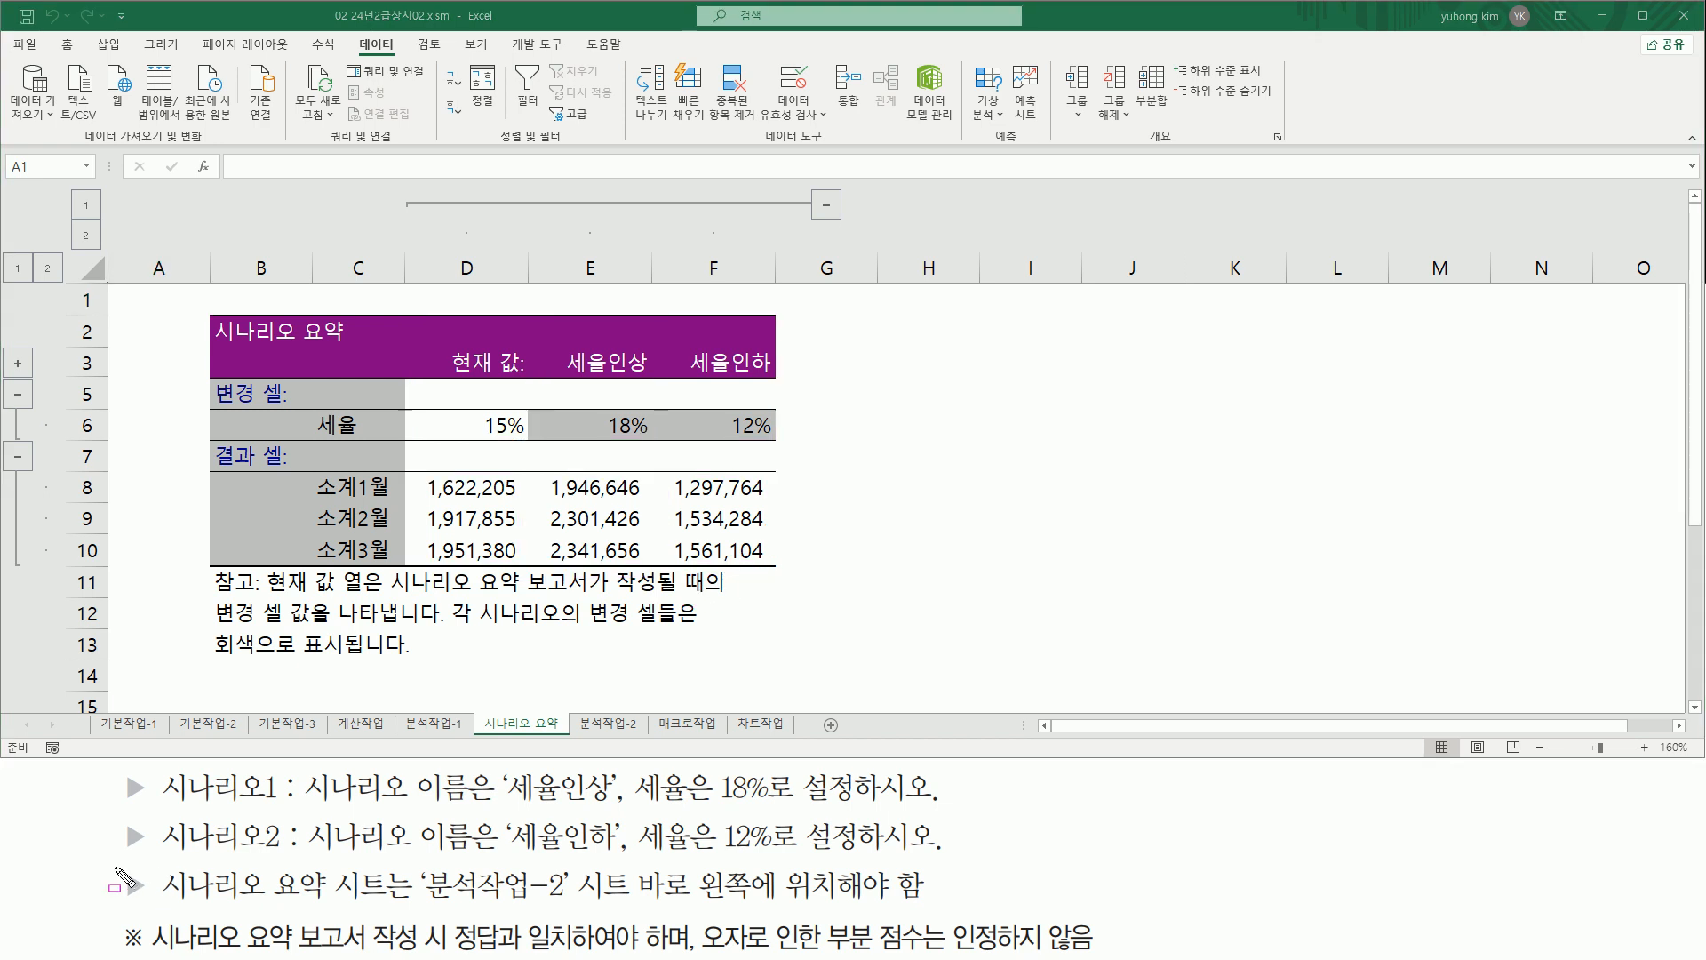
# Check the summary sheet's position against the task's placement requirement and read the note about matching the answer without typos.
pyautogui.moveTo(115, 867)
pyautogui.mouseDown()
pyautogui.moveTo(160, 902)
pyautogui.moveTo(857, 905)
pyautogui.mouseUp()
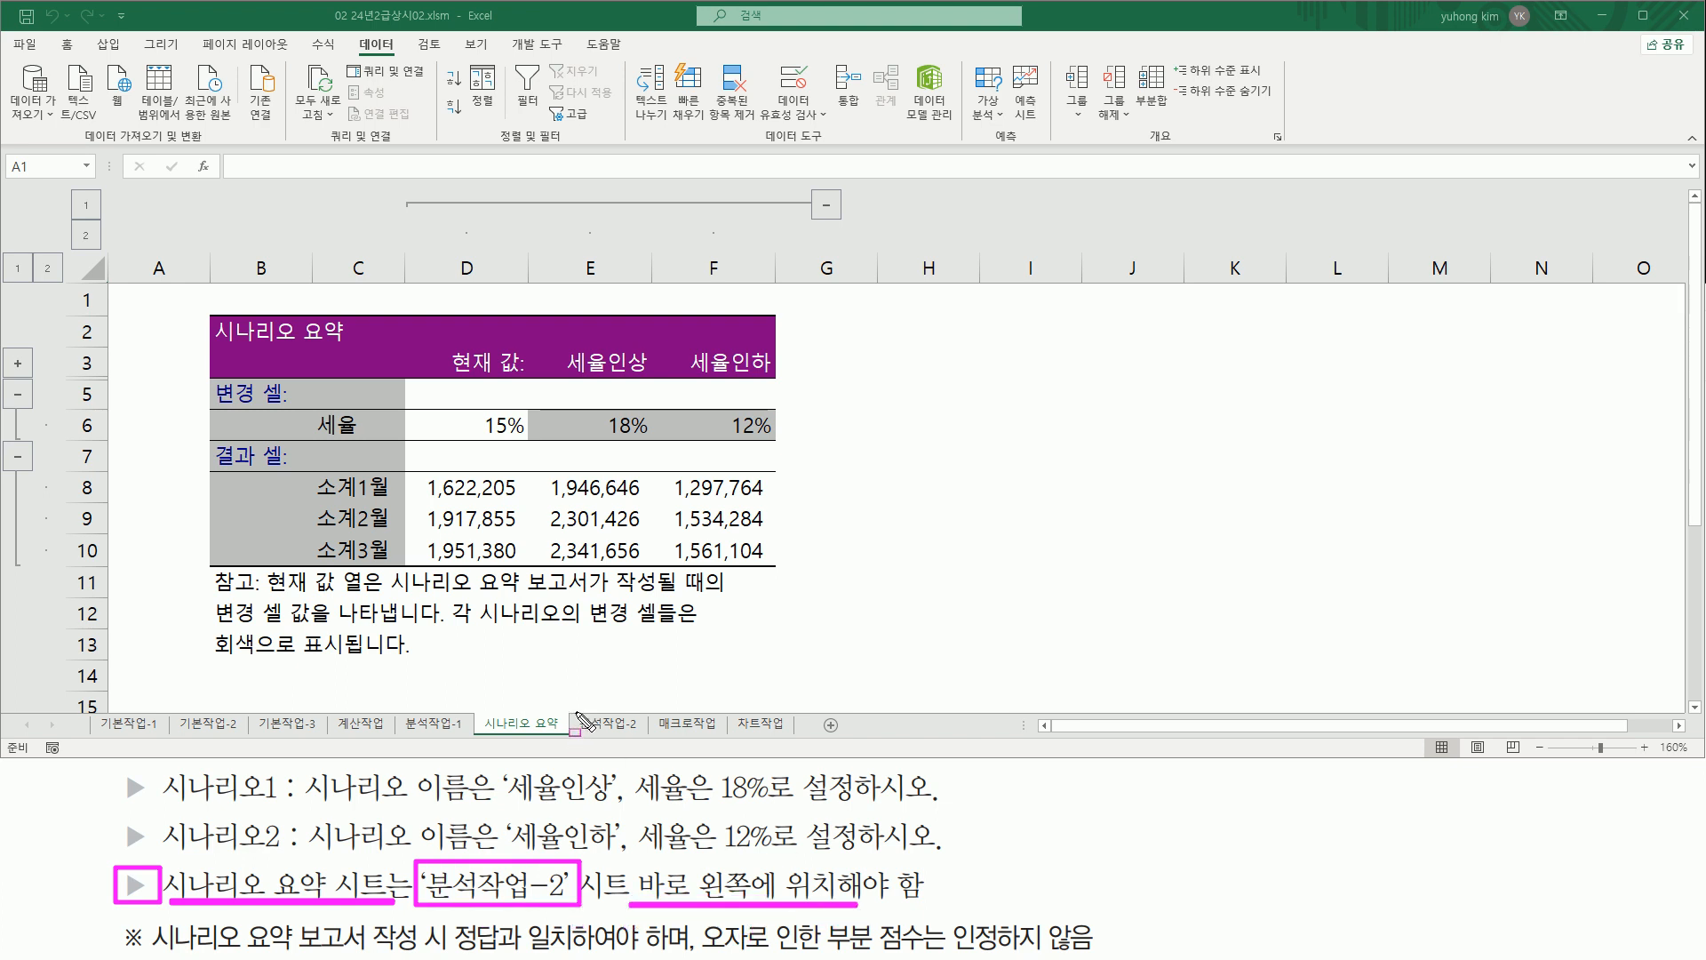
pyautogui.moveTo(576, 713); pyautogui.dragTo(645, 732)
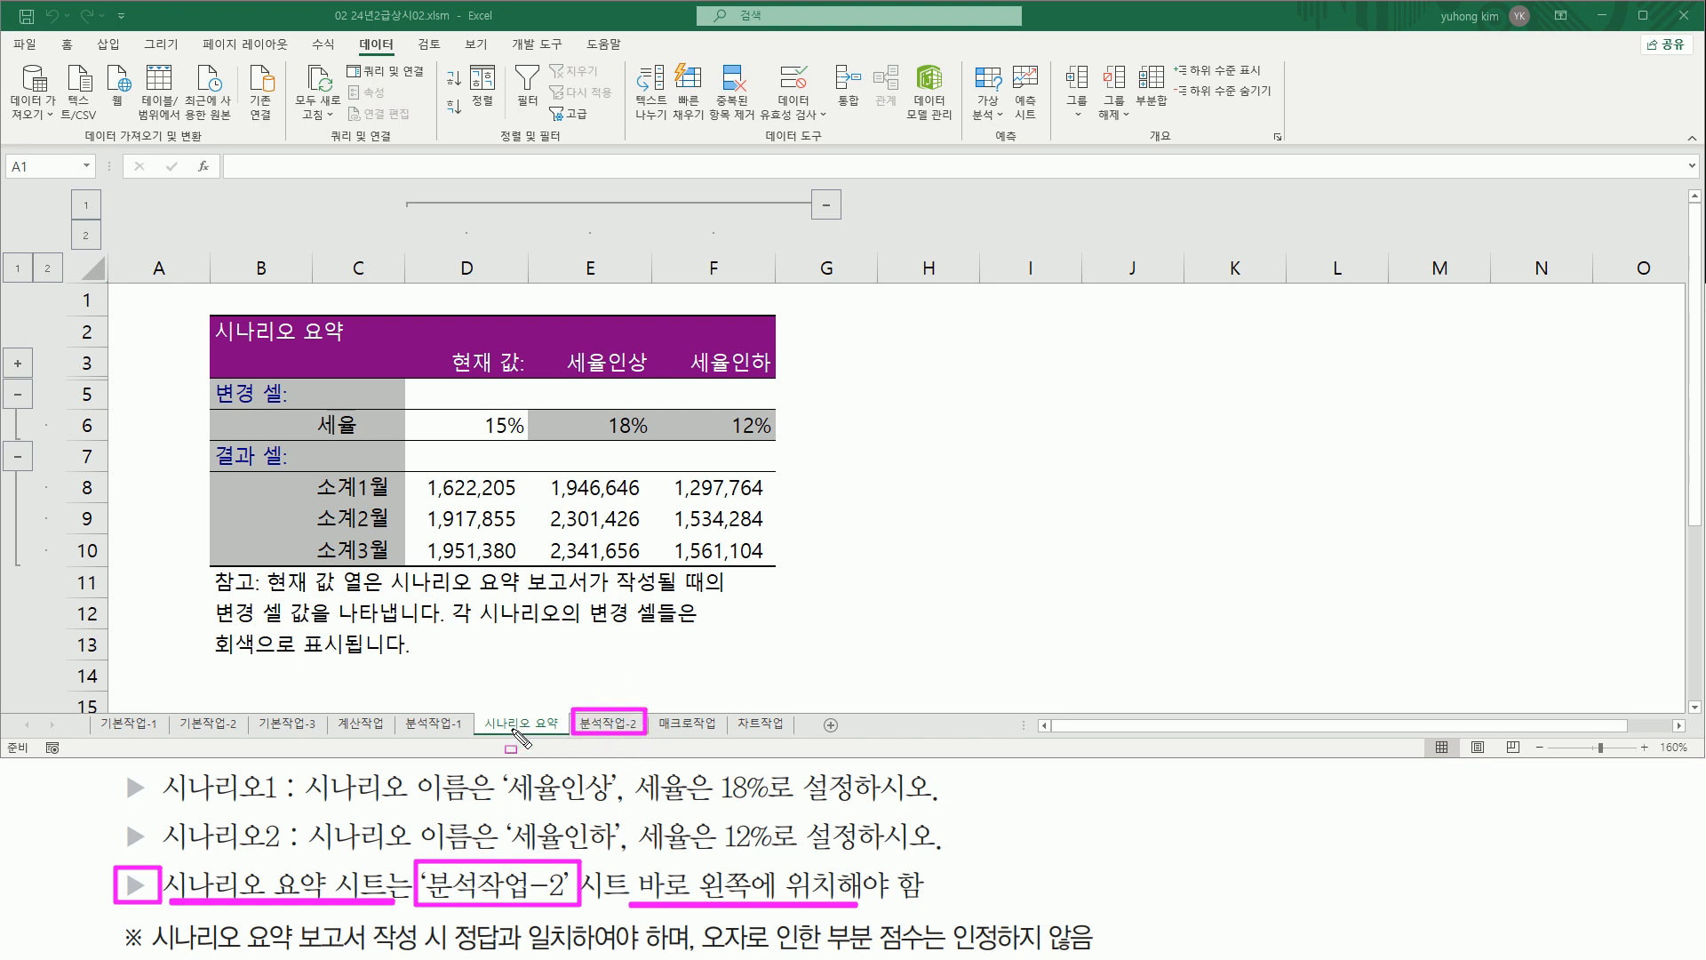
pyautogui.moveTo(480, 731); pyautogui.dragTo(551, 731)
pyautogui.press('Escape')
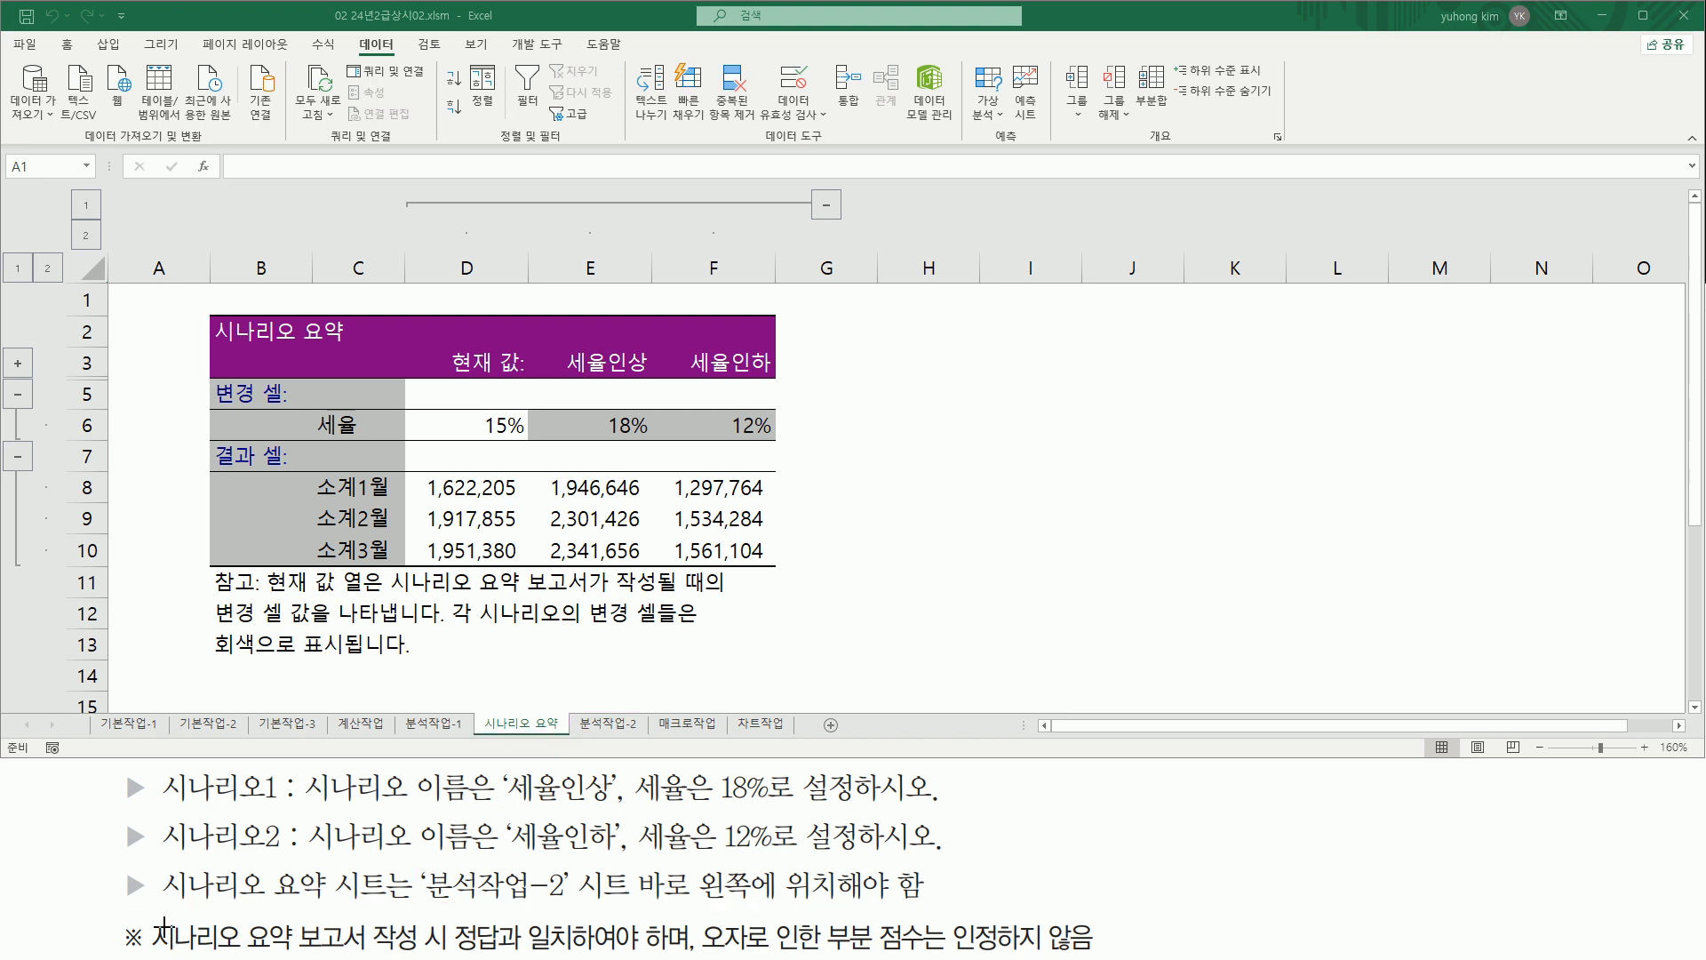
pyautogui.moveTo(144, 913)
pyautogui.mouseDown()
pyautogui.moveTo(323, 951)
pyautogui.moveTo(579, 949)
pyautogui.mouseUp()
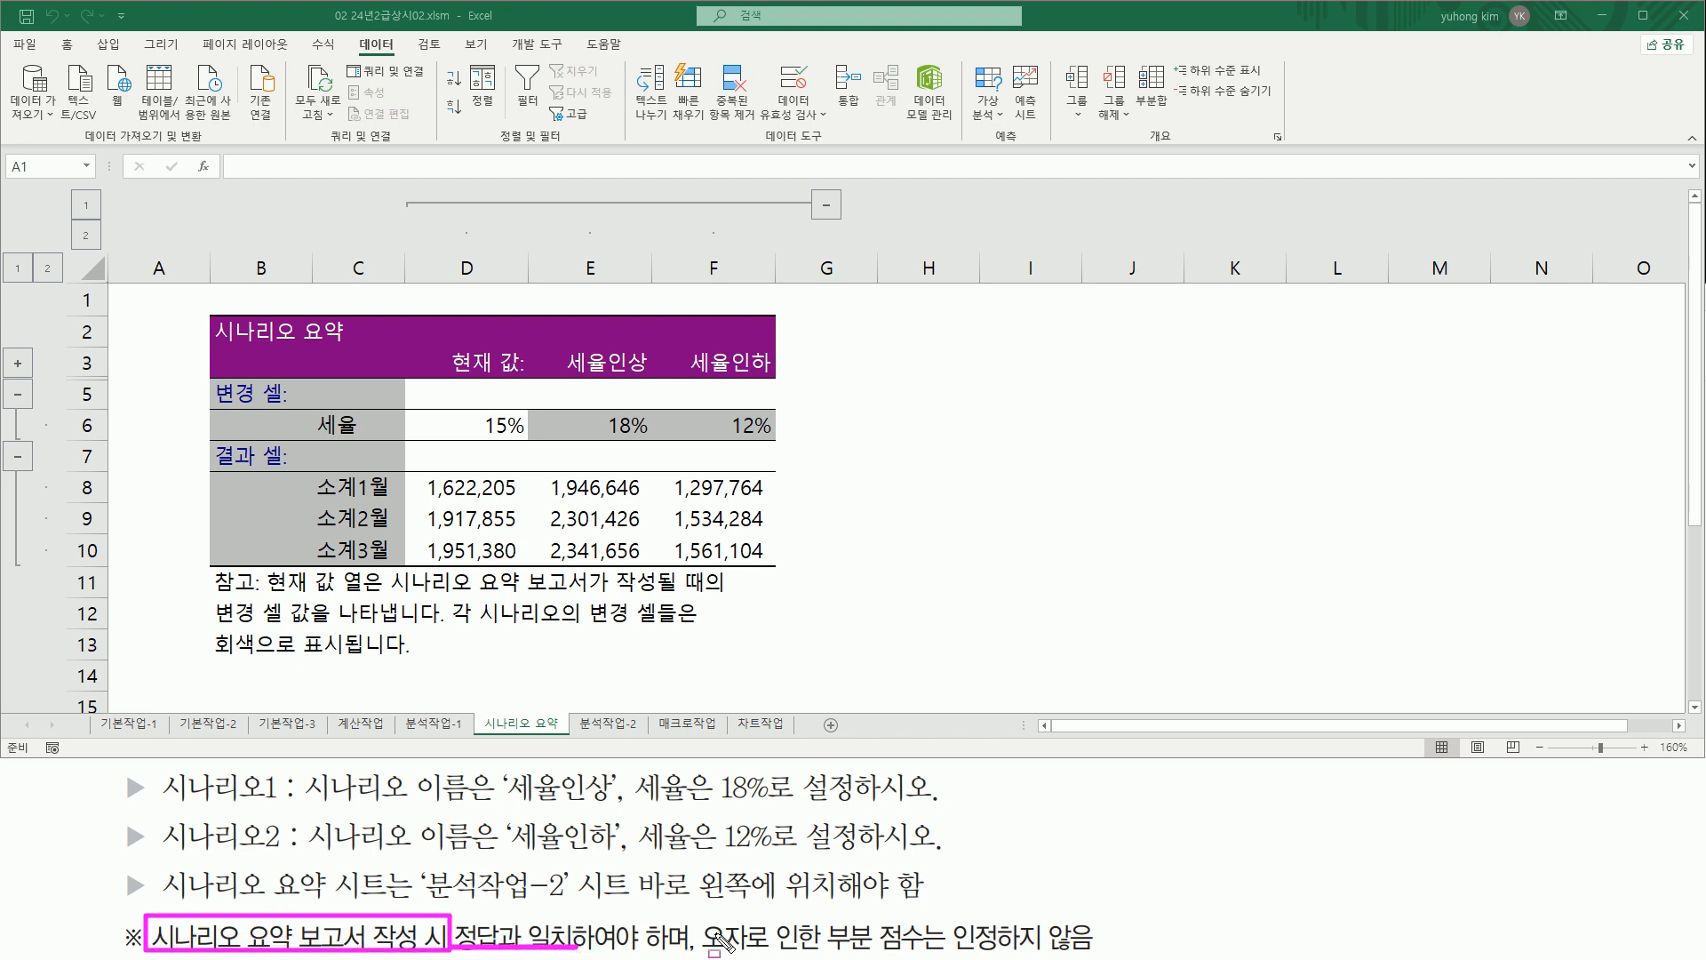
pyautogui.moveTo(699, 916)
pyautogui.mouseDown()
pyautogui.moveTo(729, 952)
pyautogui.moveTo(1100, 954)
pyautogui.mouseUp()
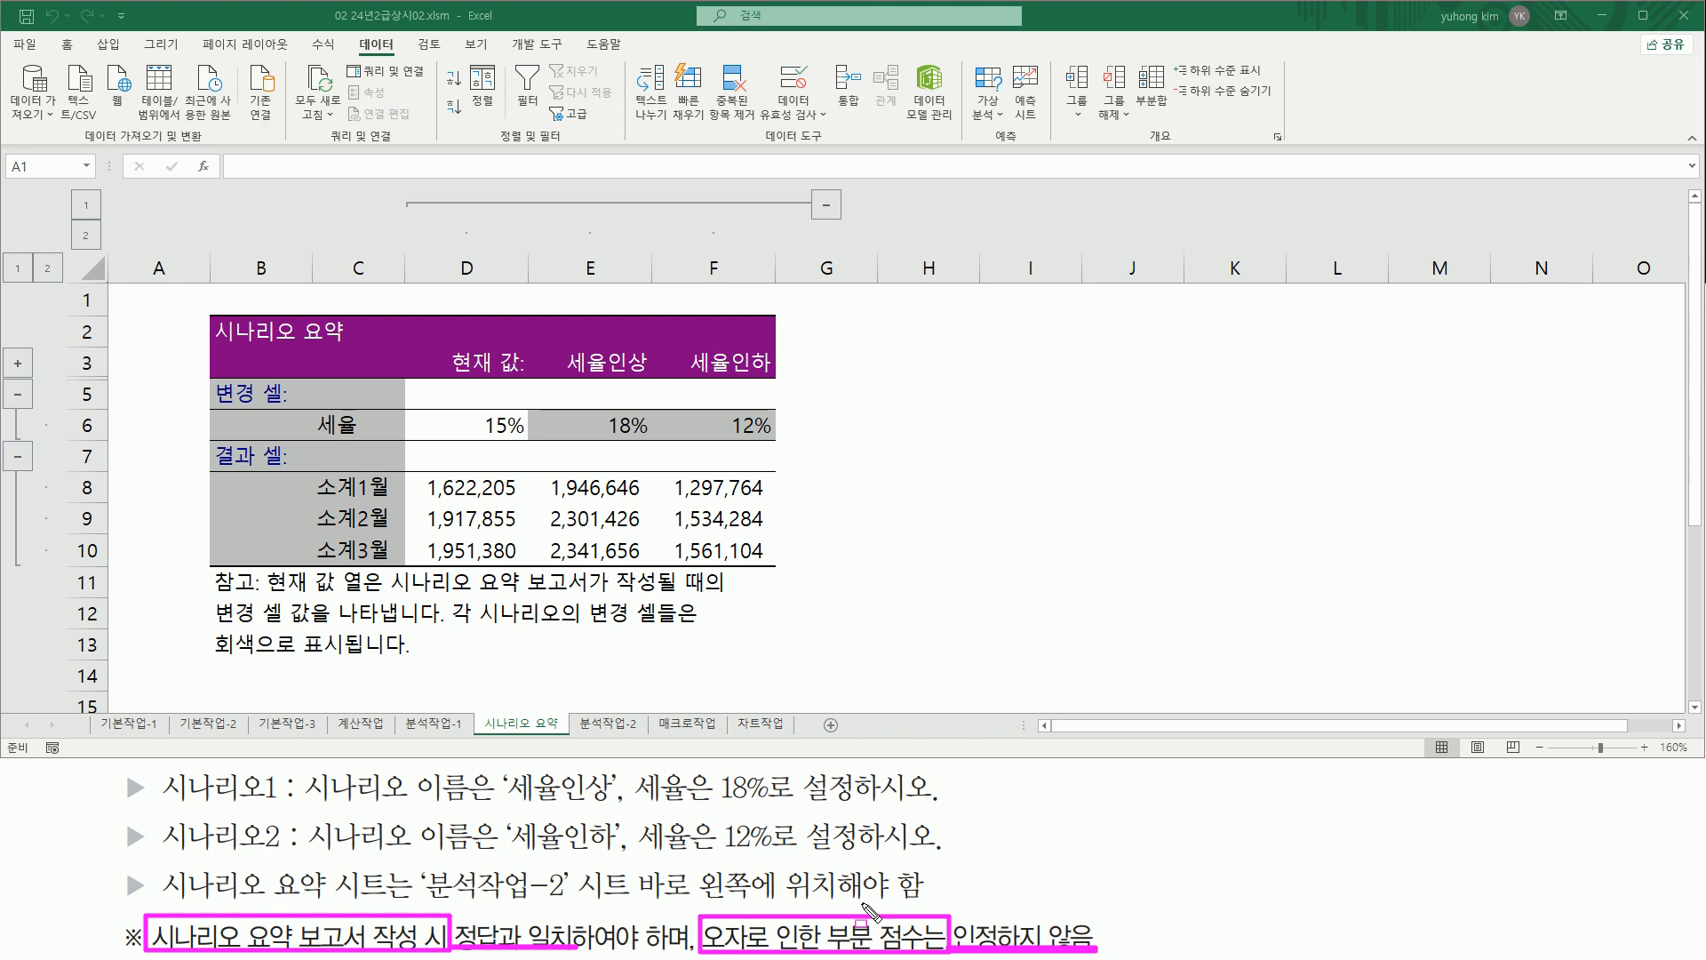
pyautogui.press('Escape')
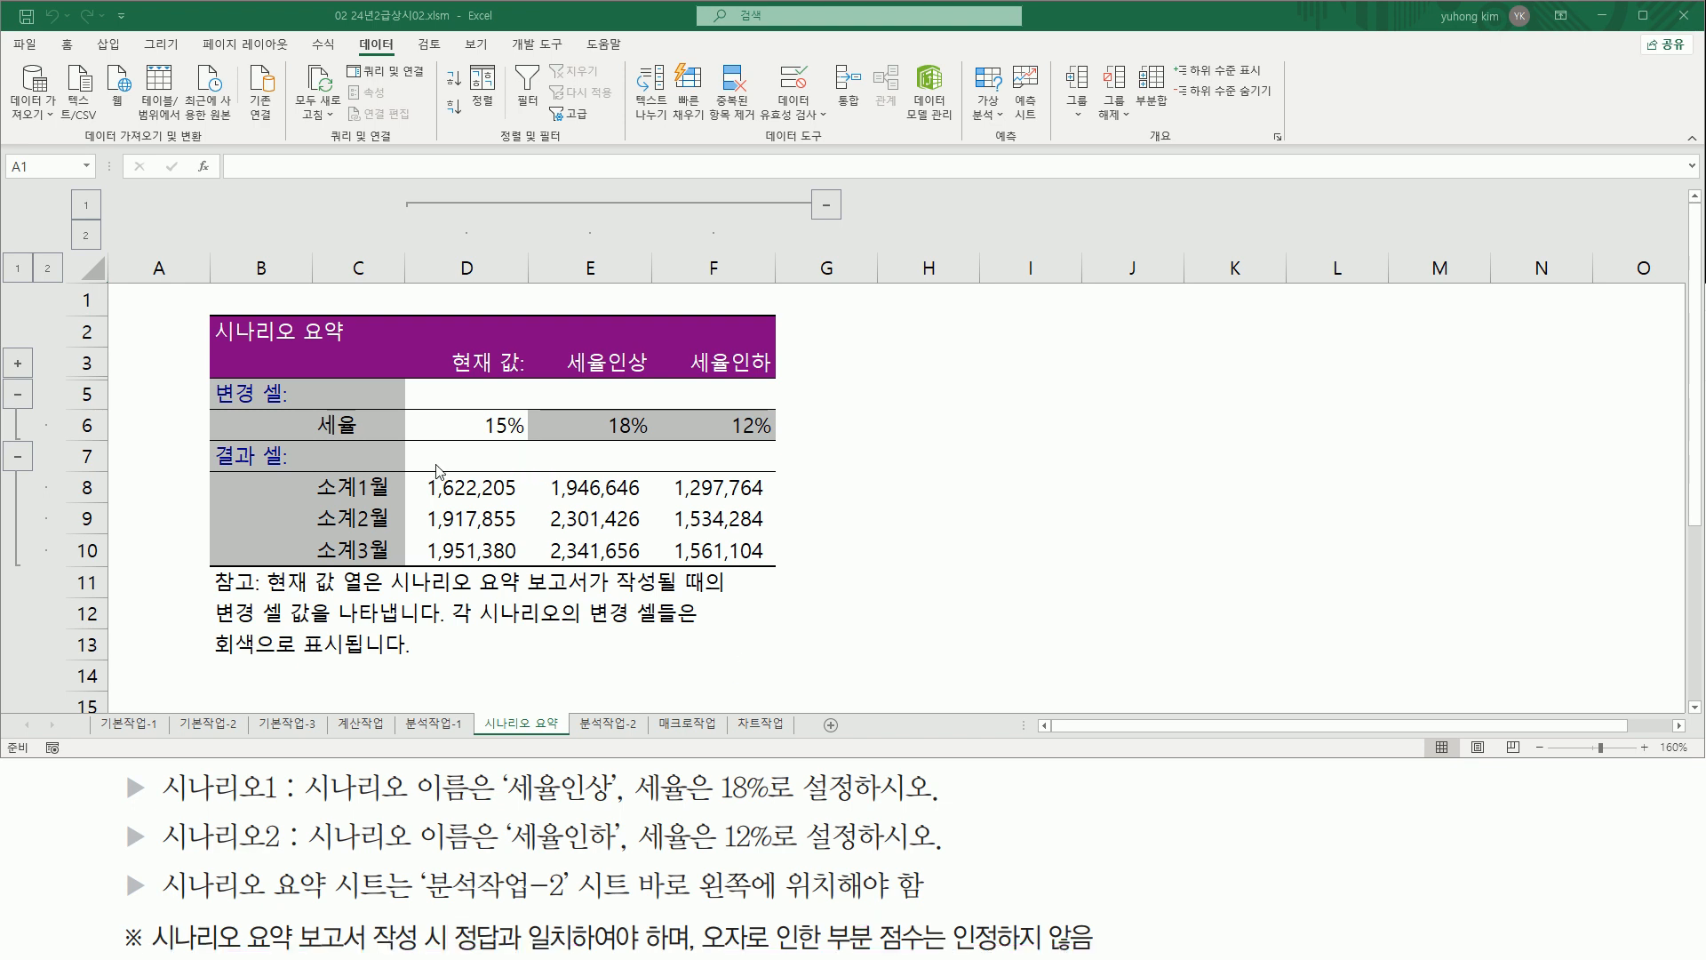
# Check the report's changing-cell name, result-cell names and the scenario names 세율인상 and 세율인하 against the task.
pyautogui.moveTo(311, 409); pyautogui.dragTo(379, 442)
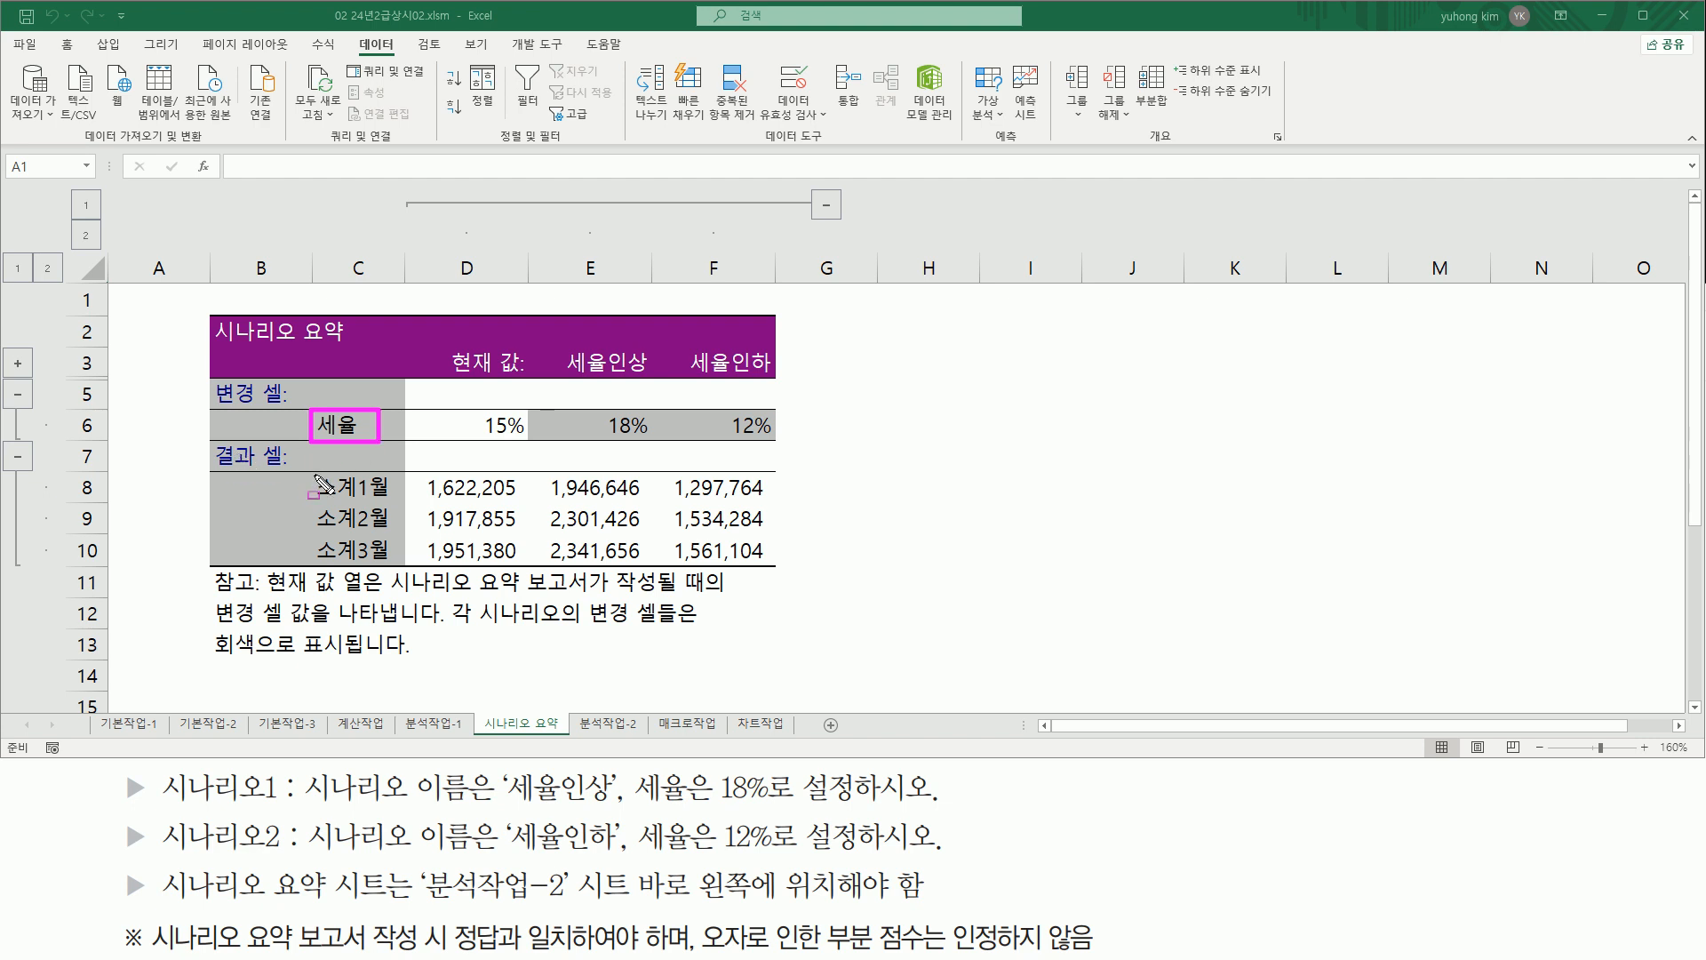
pyautogui.moveTo(312, 474)
pyautogui.mouseDown()
pyautogui.moveTo(311, 511)
pyautogui.moveTo(394, 471)
pyautogui.moveTo(393, 566)
pyautogui.mouseUp()
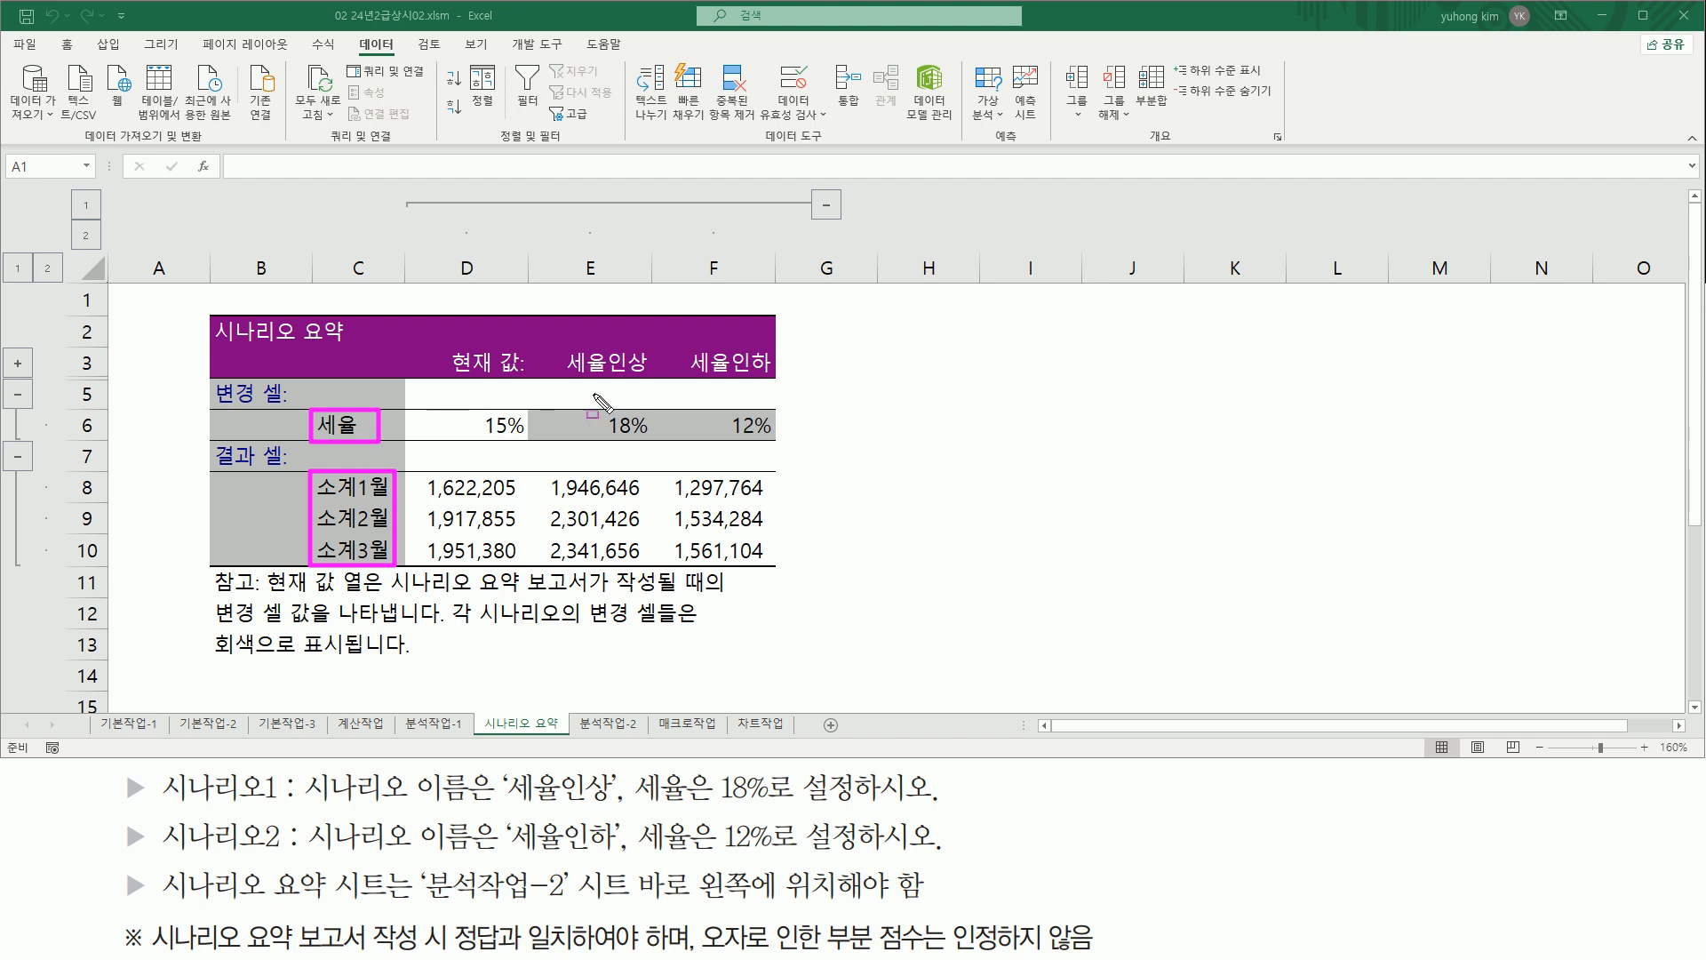
pyautogui.moveTo(549, 393)
pyautogui.mouseDown()
pyautogui.moveTo(787, 411)
pyautogui.moveTo(782, 302)
pyautogui.mouseUp()
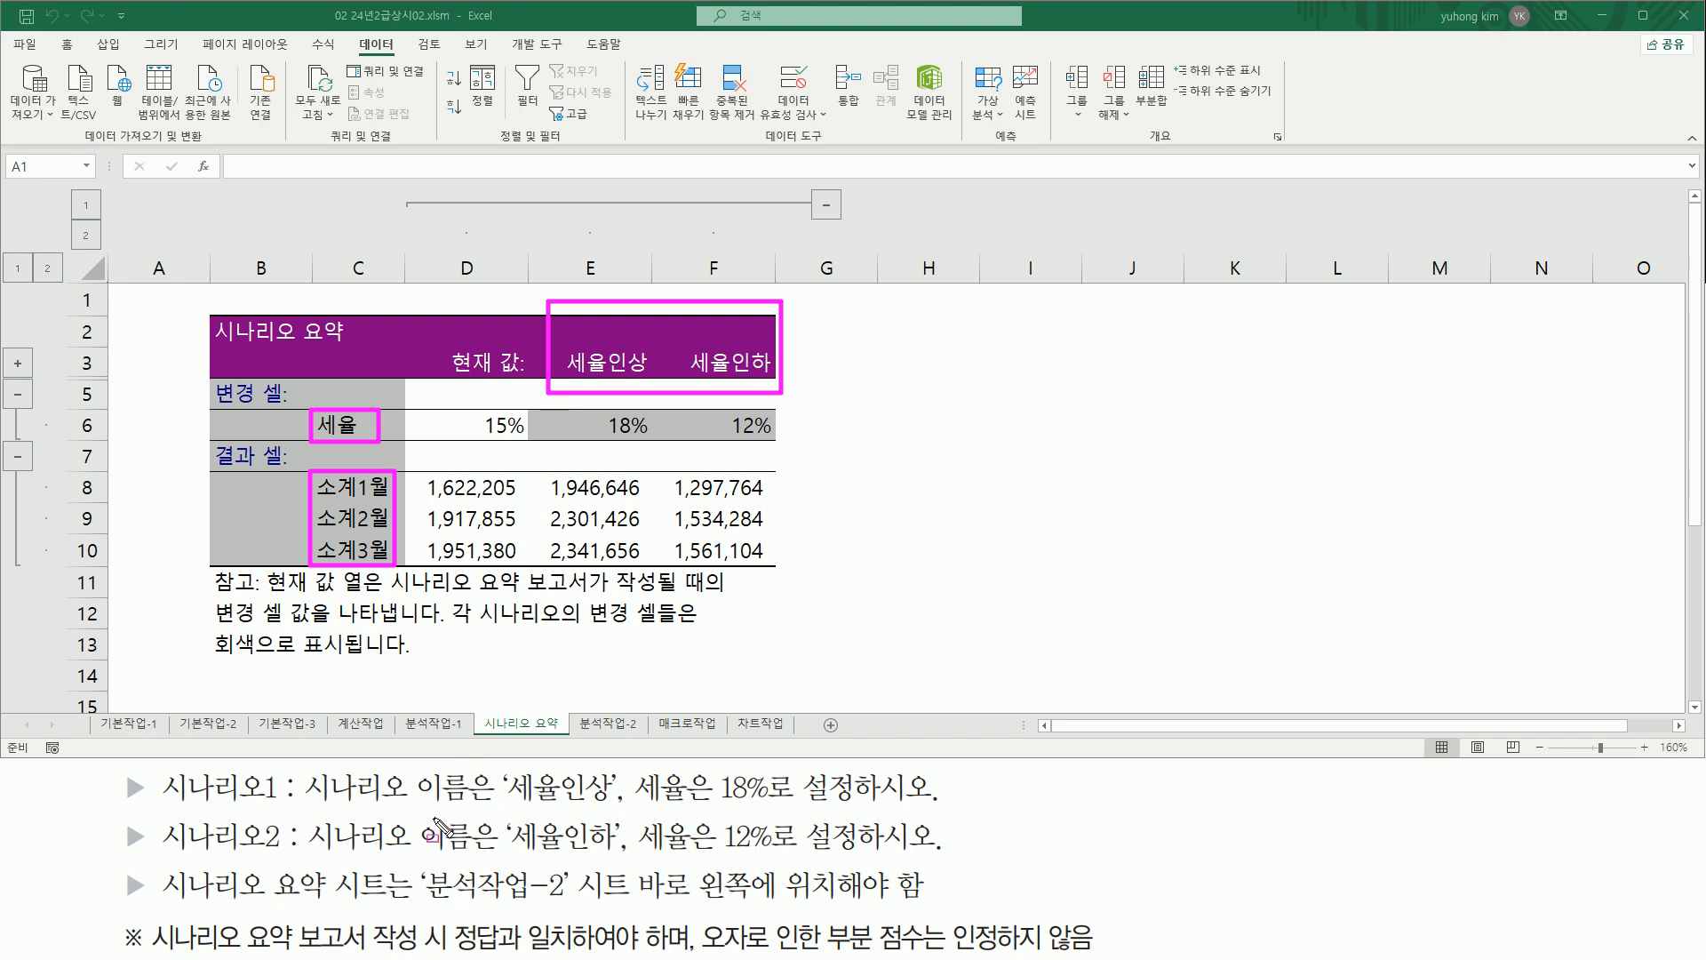
pyautogui.moveTo(497, 767)
pyautogui.mouseDown()
pyautogui.moveTo(520, 855)
pyautogui.moveTo(637, 867)
pyautogui.mouseUp()
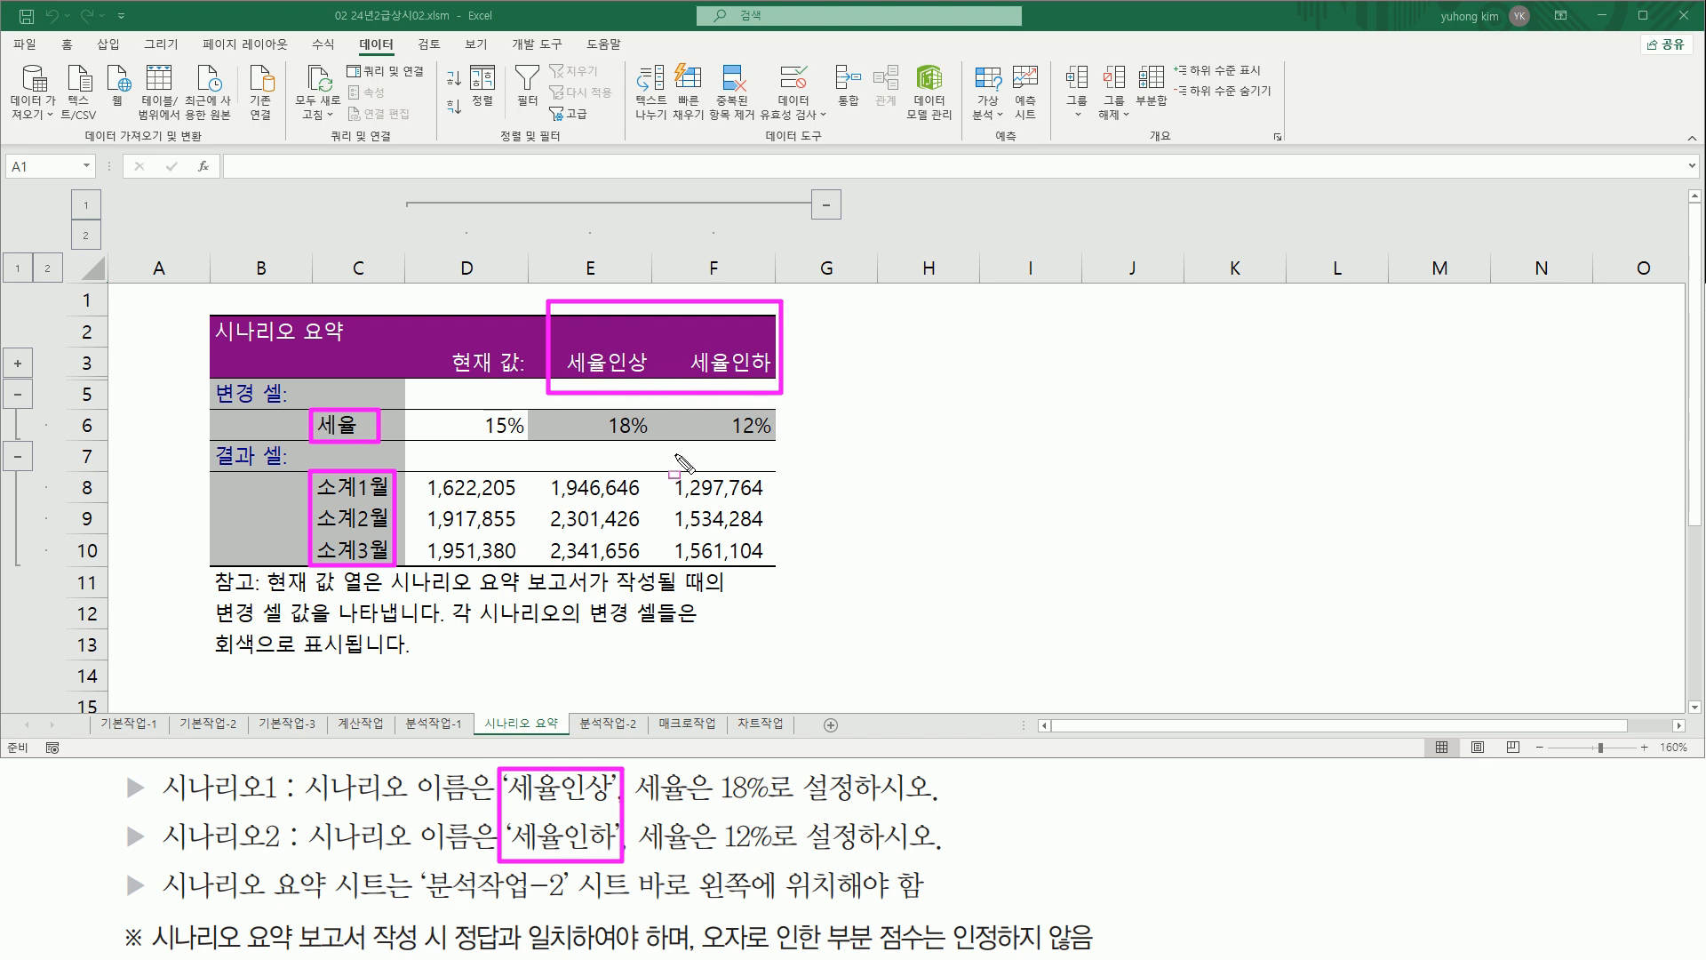
pyautogui.press('Escape')
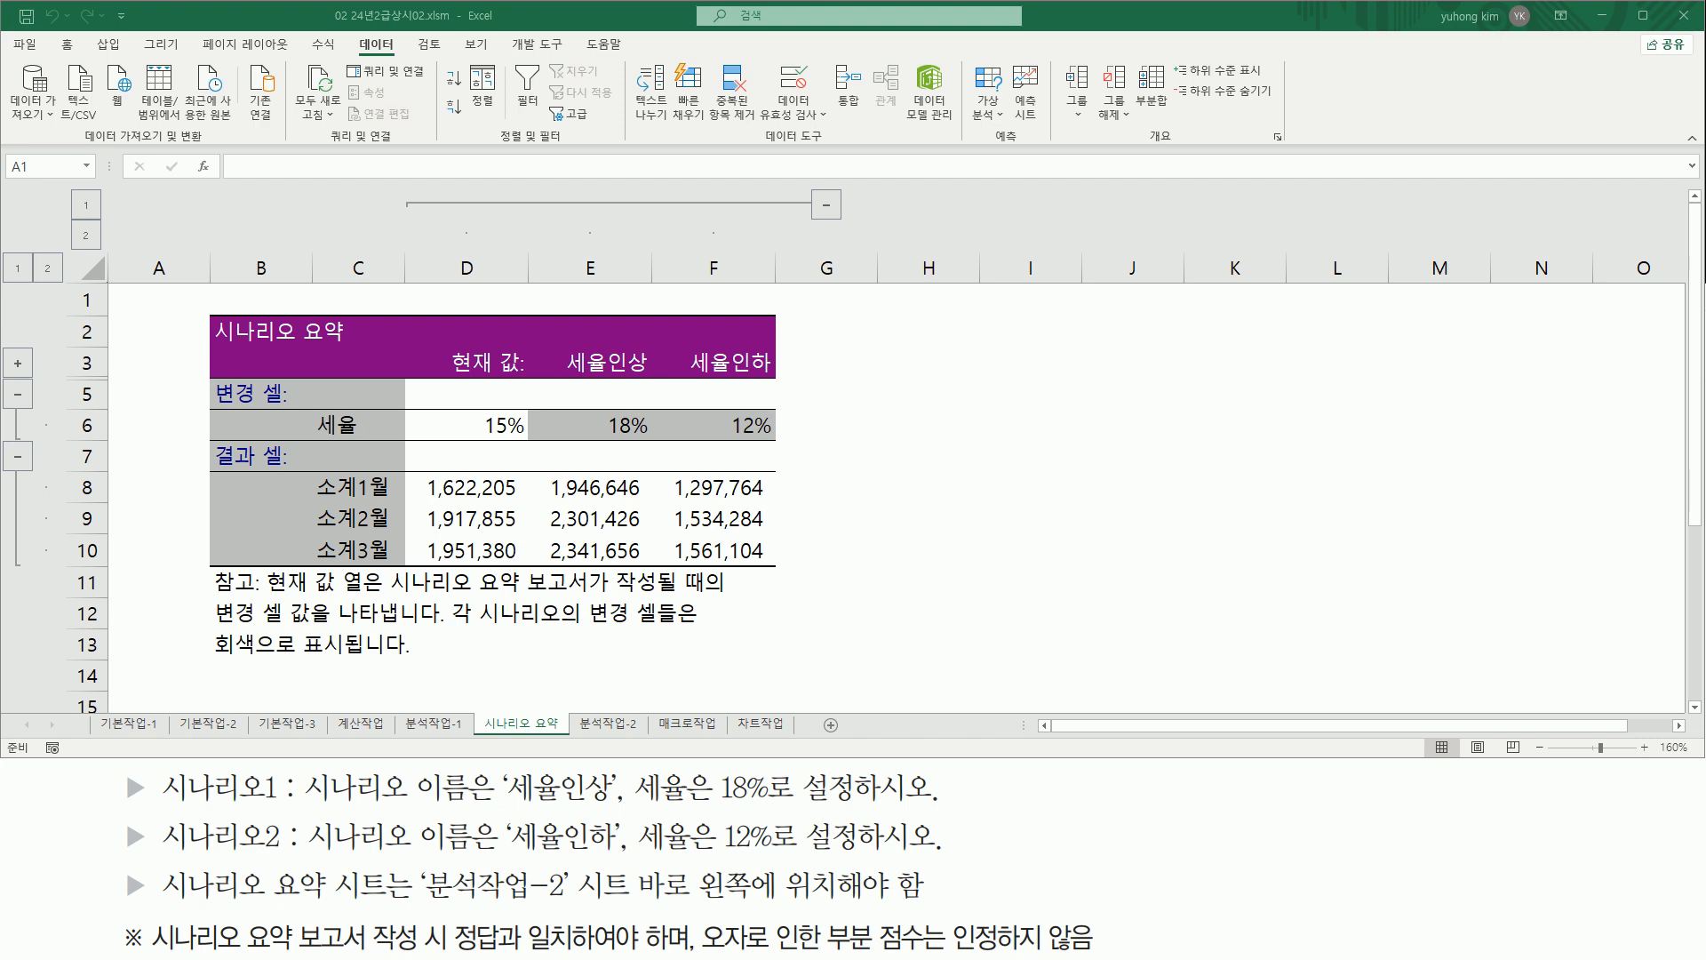